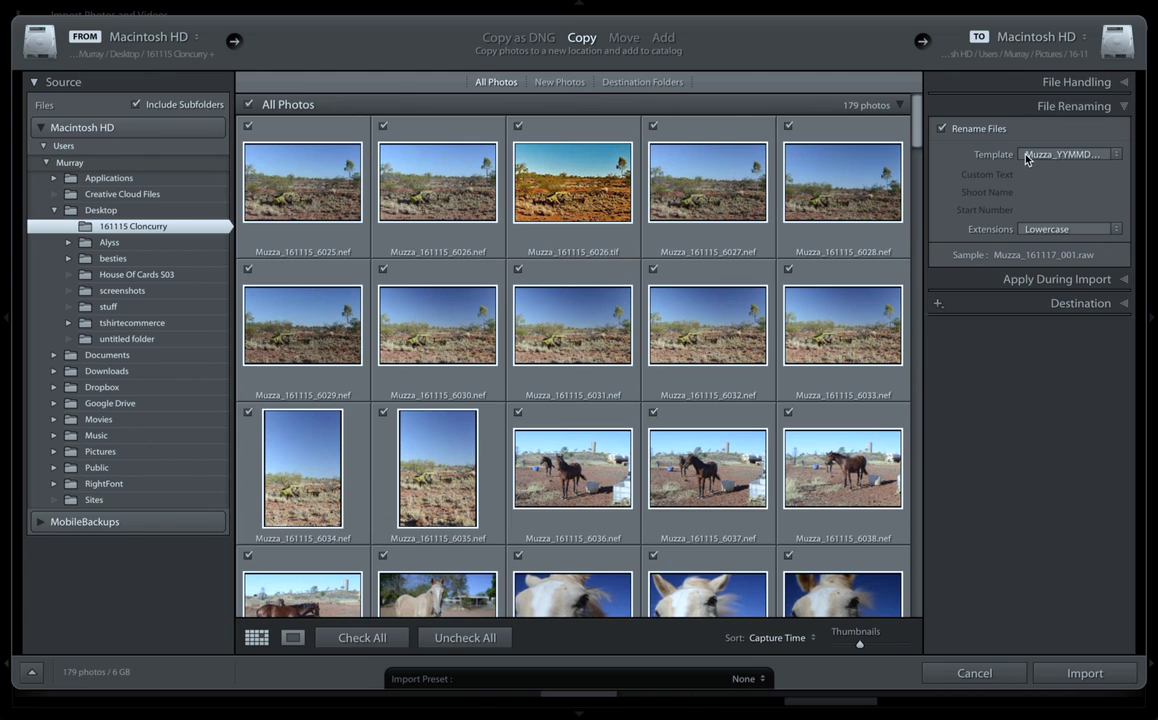
Step: Review the date and number-suffix renaming template in the Filename Template Editor and keep it for the import
click(1027, 159)
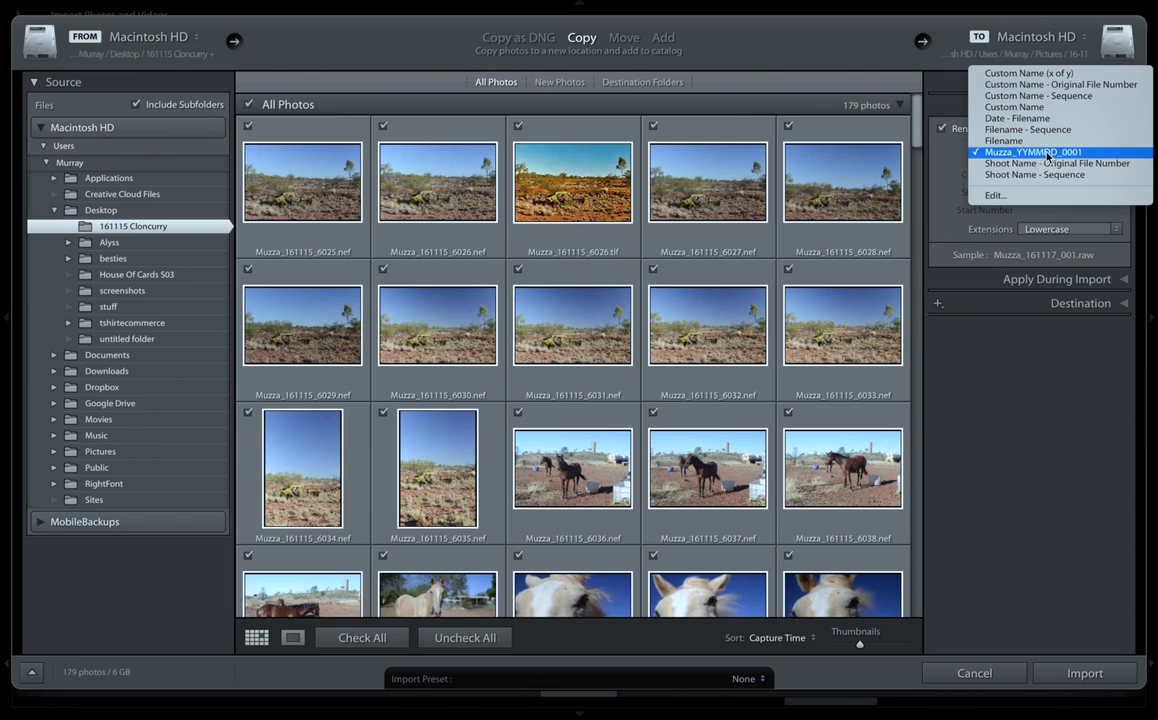
click(1047, 154)
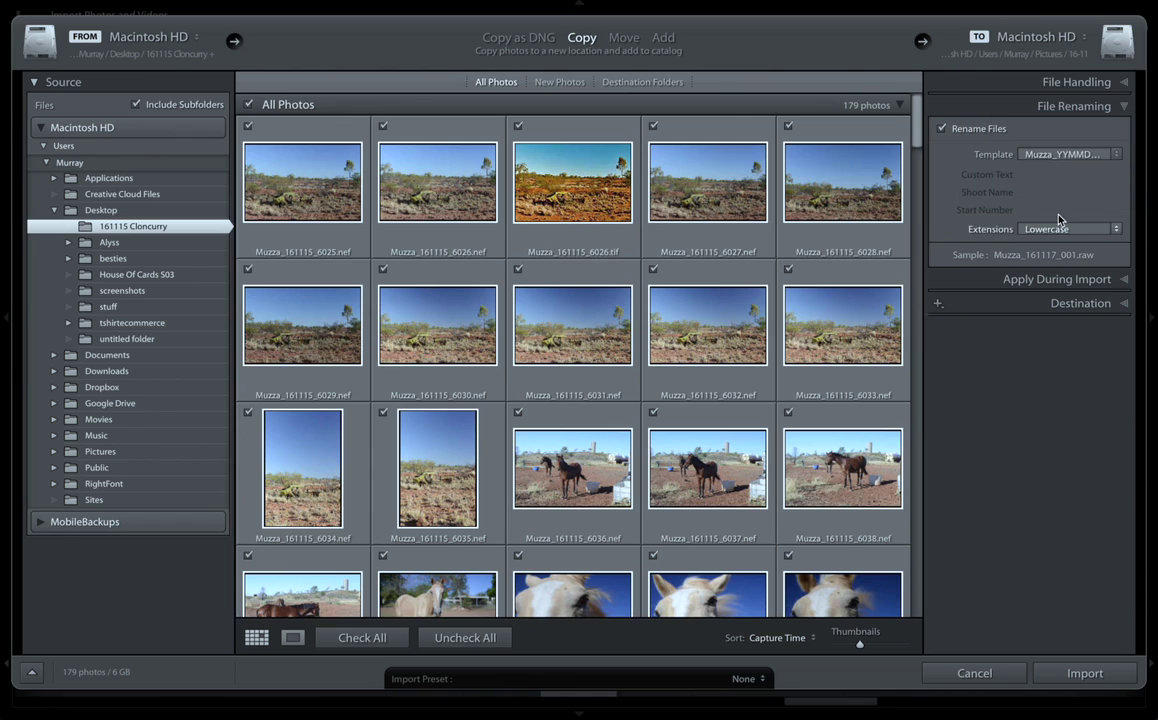
click(1070, 162)
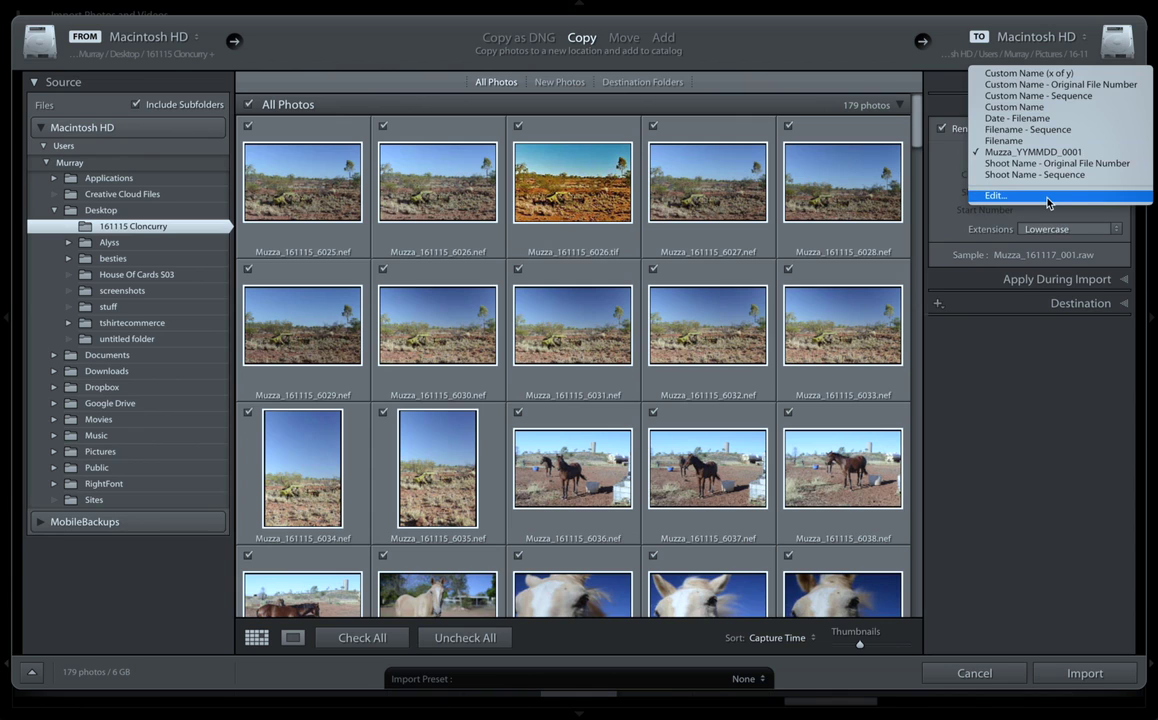
click(1047, 198)
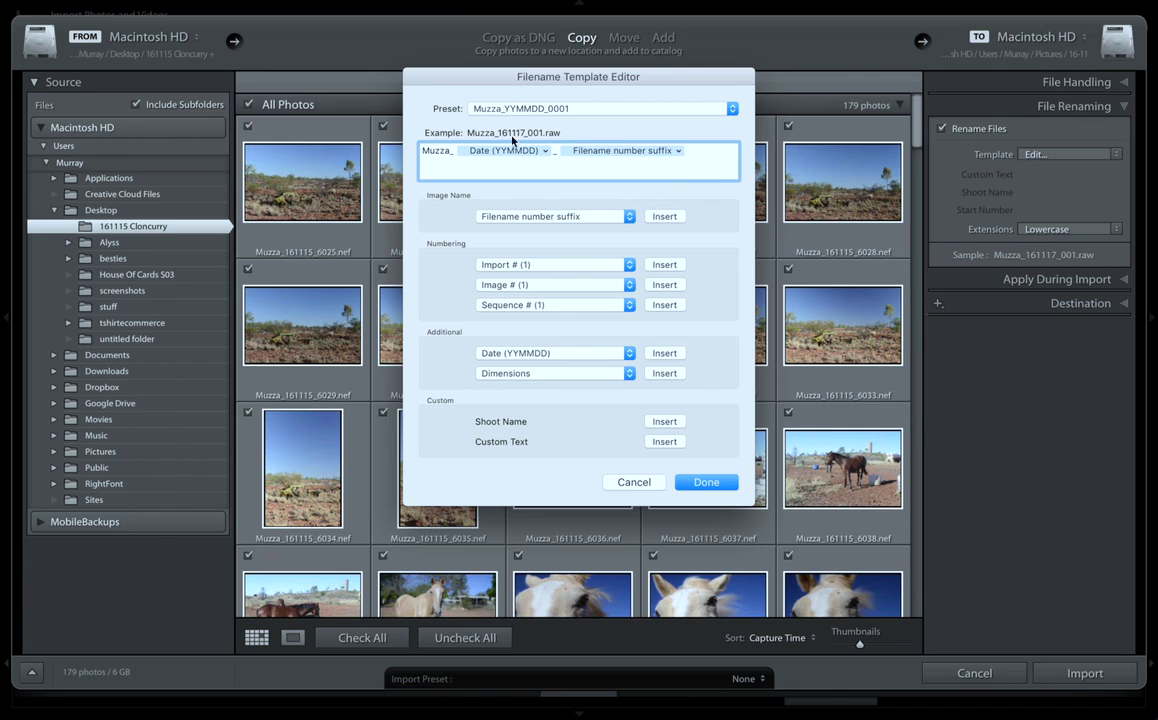
click(699, 485)
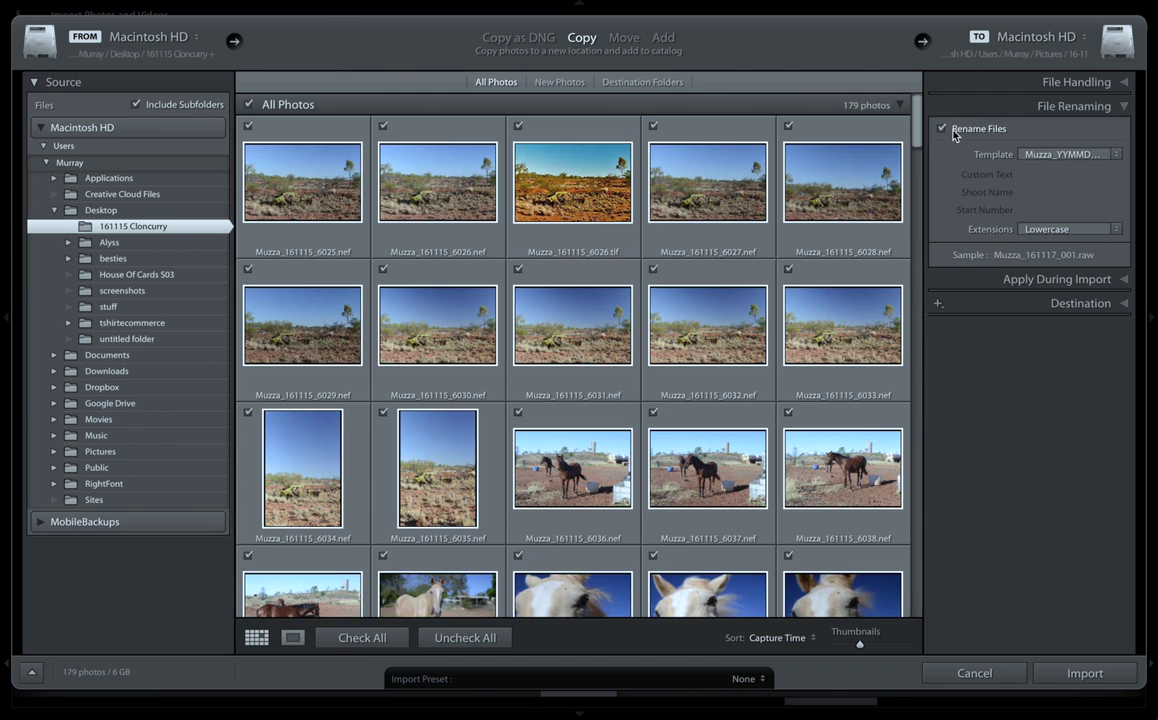
Step: Set the import destination to a new subfolder named "161116 Cloncurry Test" inside the 16-11 folder
scroll(620, 384, down, 8)
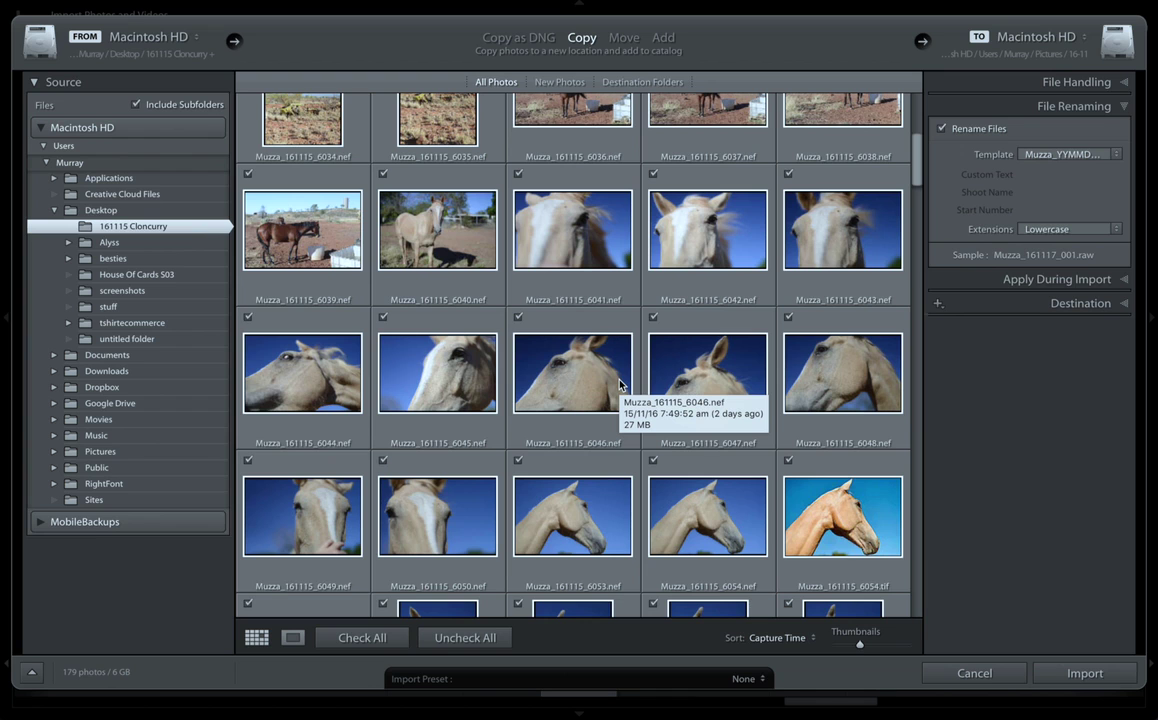
scroll(620, 384, down, 12)
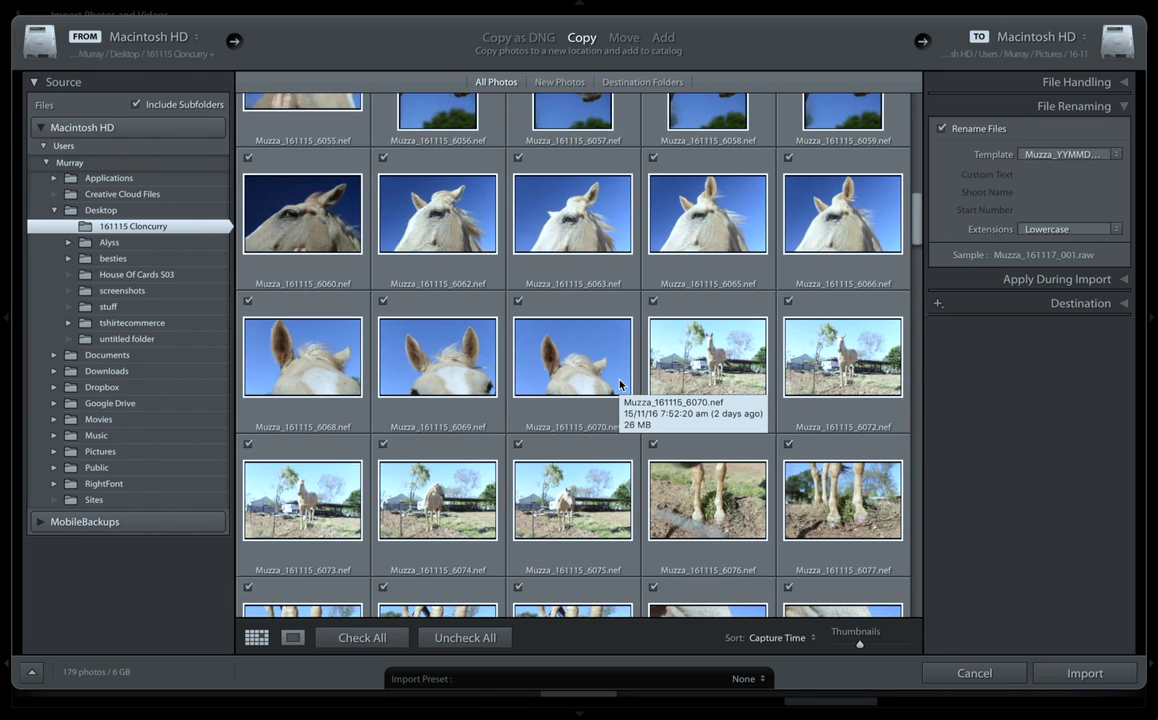
scroll(620, 384, down, 3)
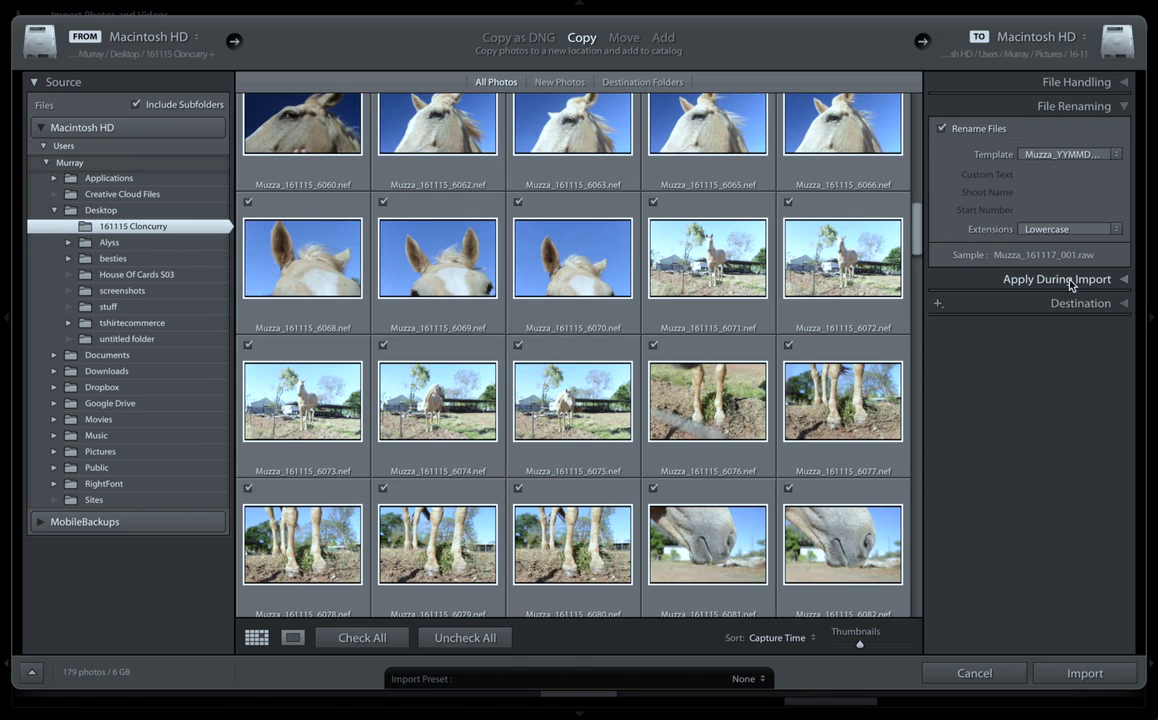
click(1072, 305)
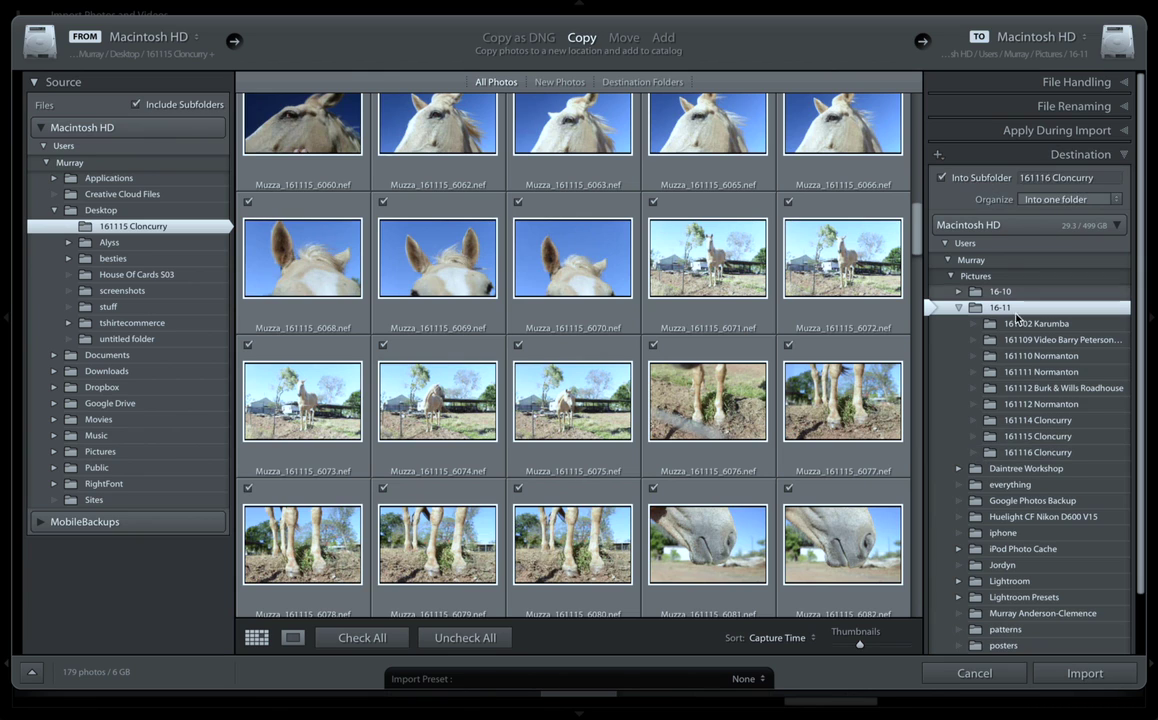
click(1100, 178)
key(Right)
text(Tes)
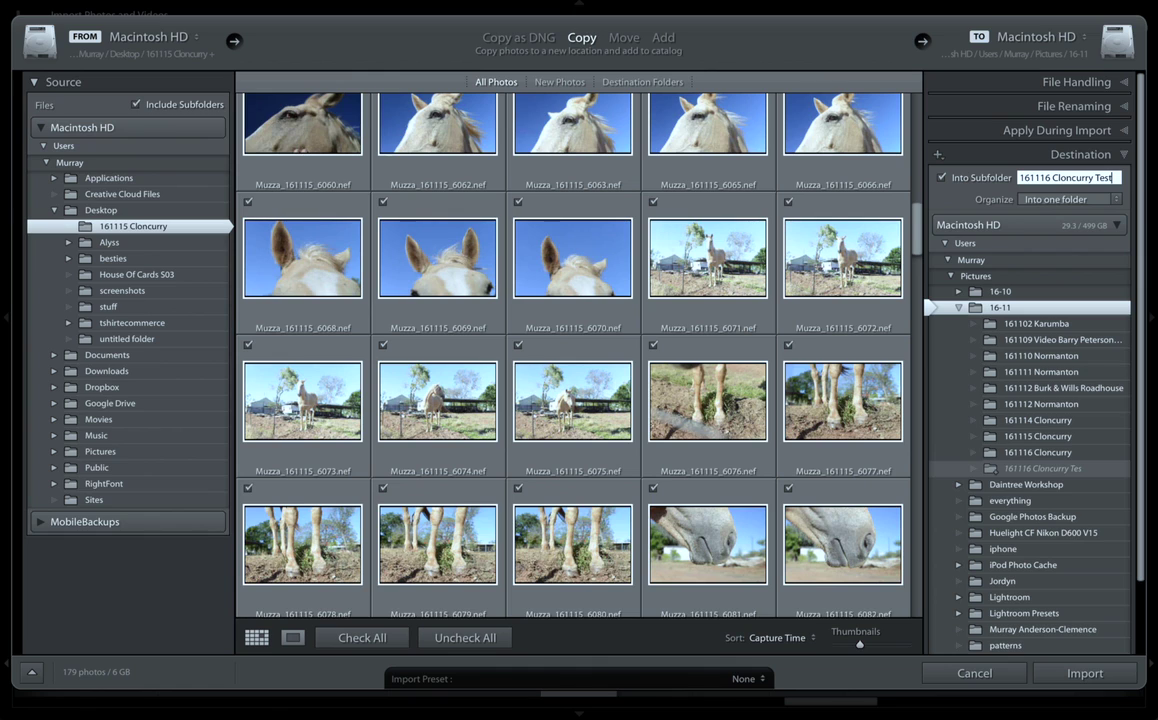
key(Return)
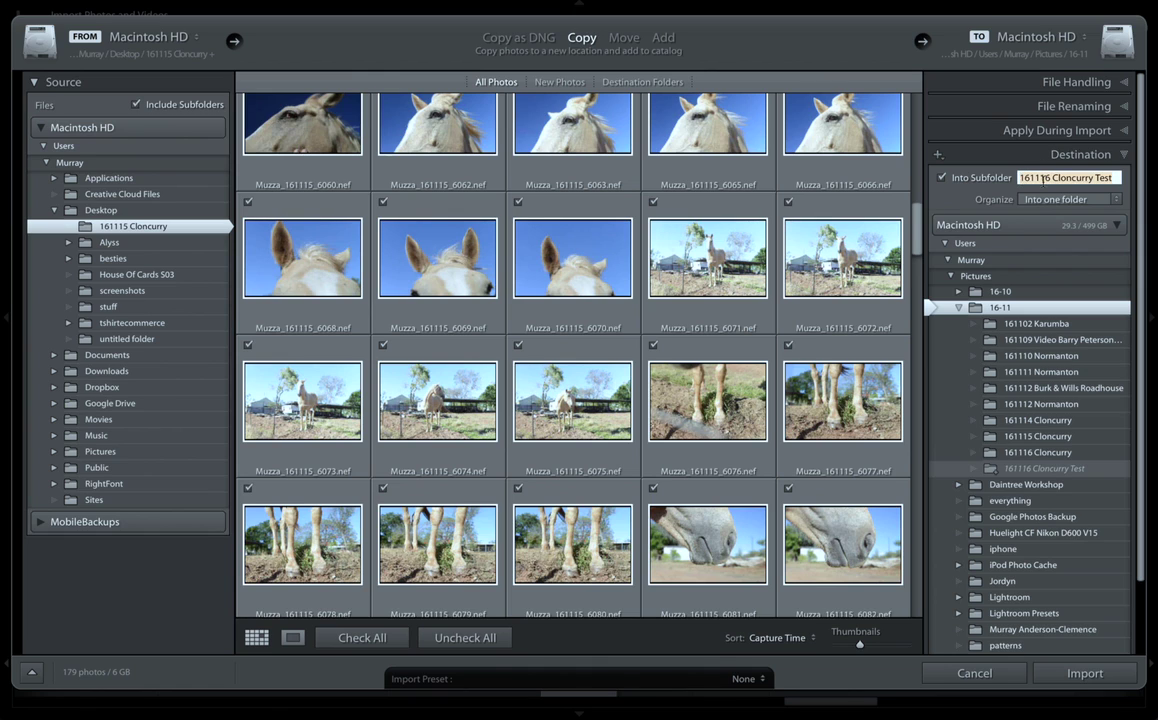
mouse_move(729, 3)
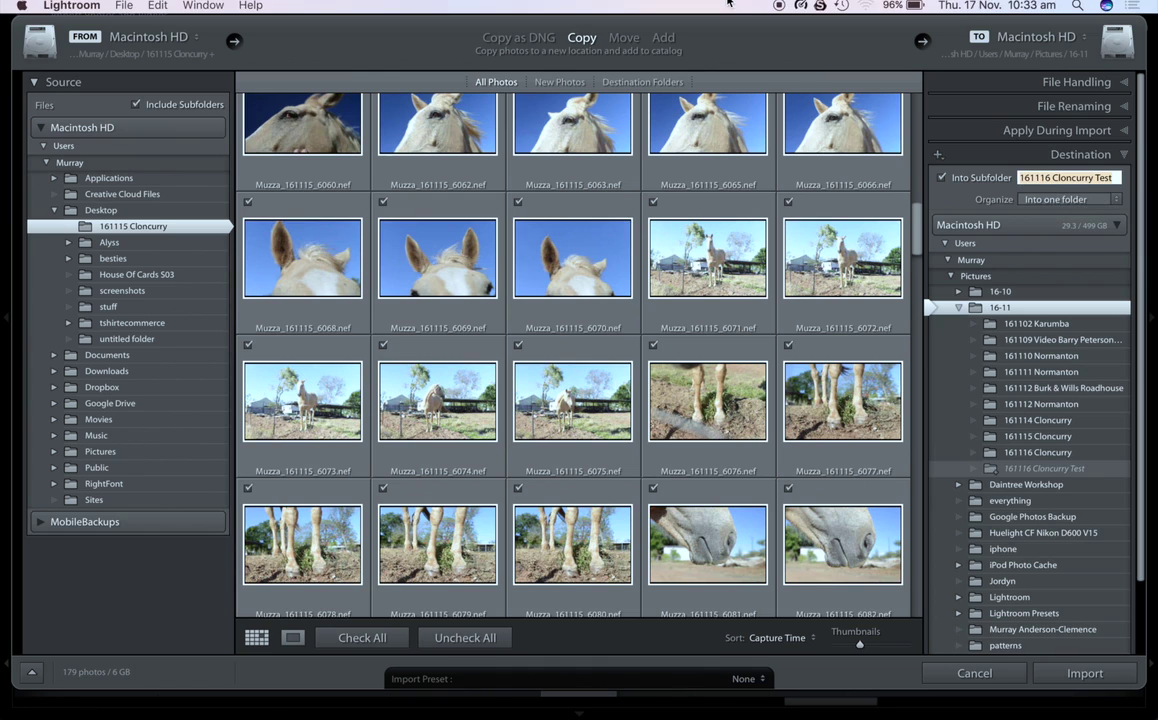
click(1073, 180)
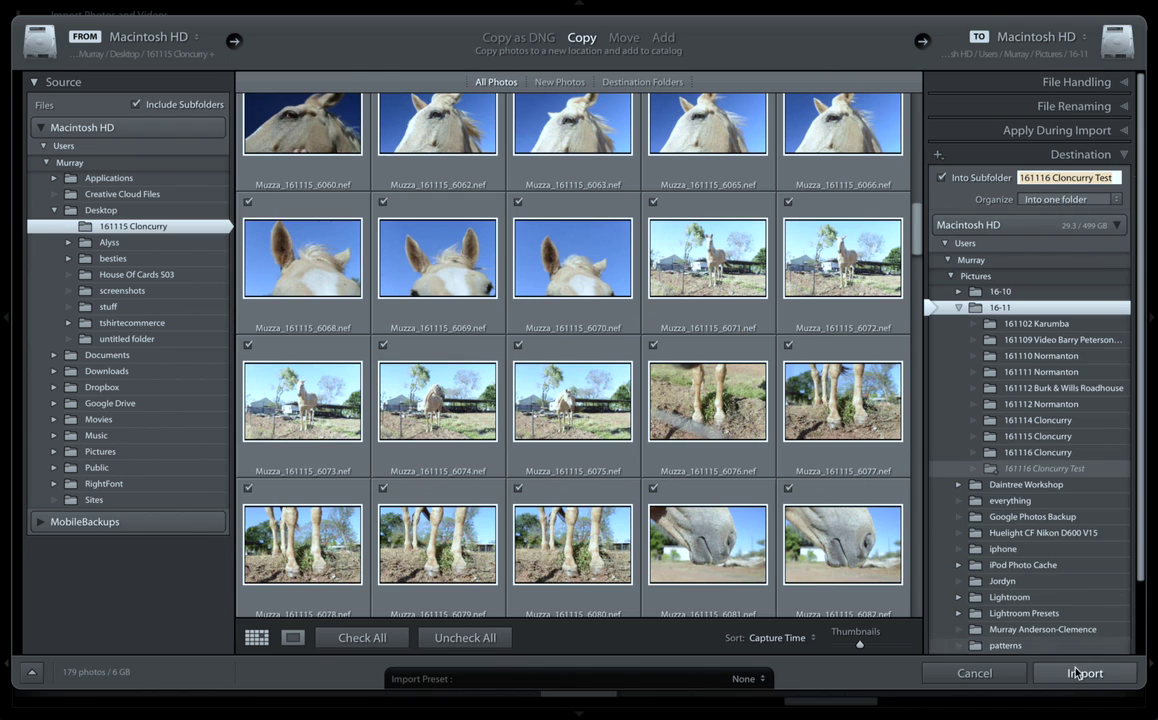
Step: Import the photos with the Add method, leaving them in place, with Don't Import Suspected Duplicates turned off
click(656, 42)
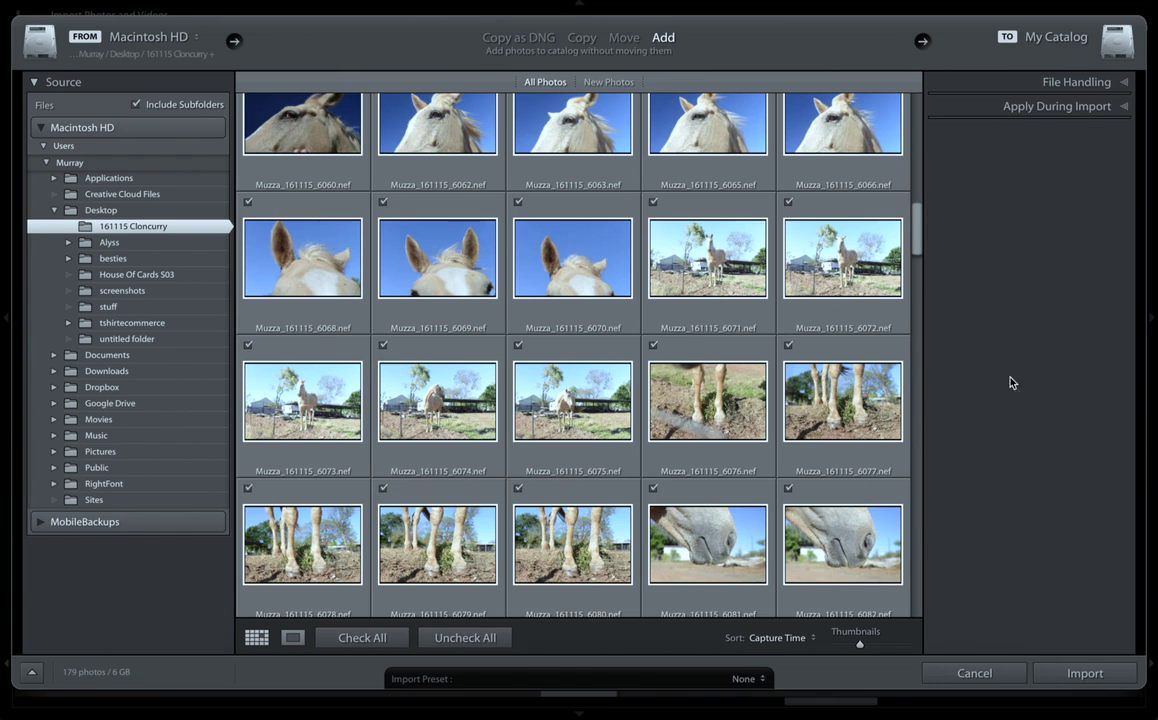
click(1072, 84)
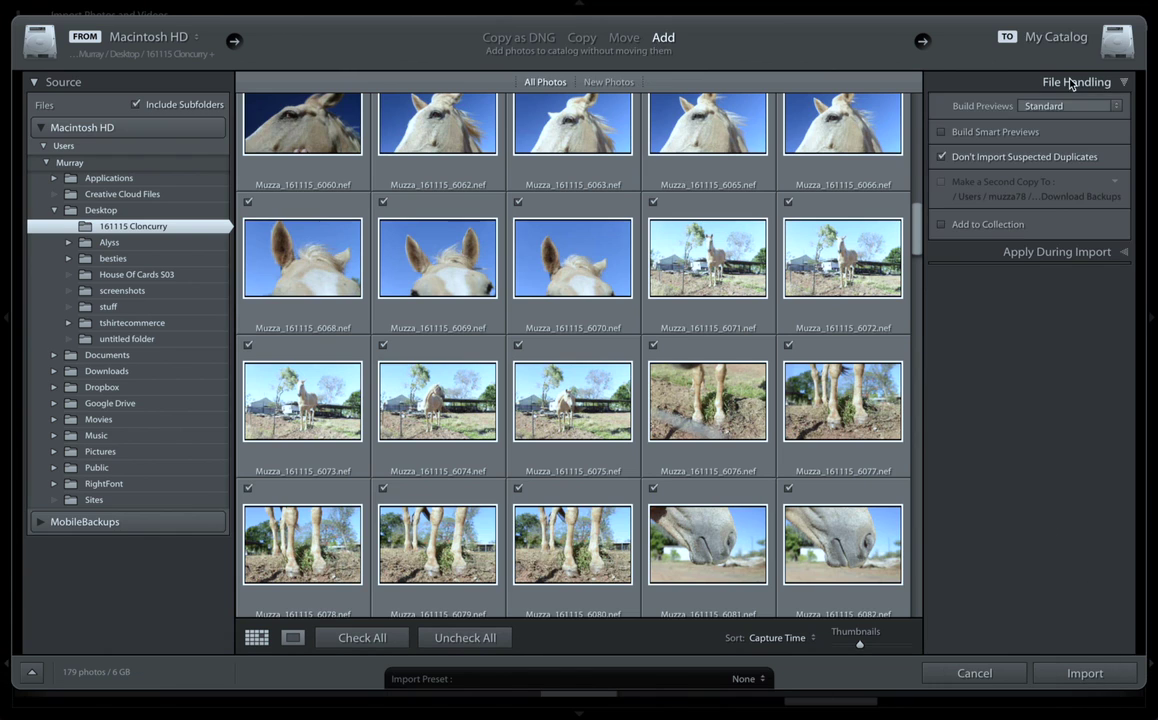
click(1034, 156)
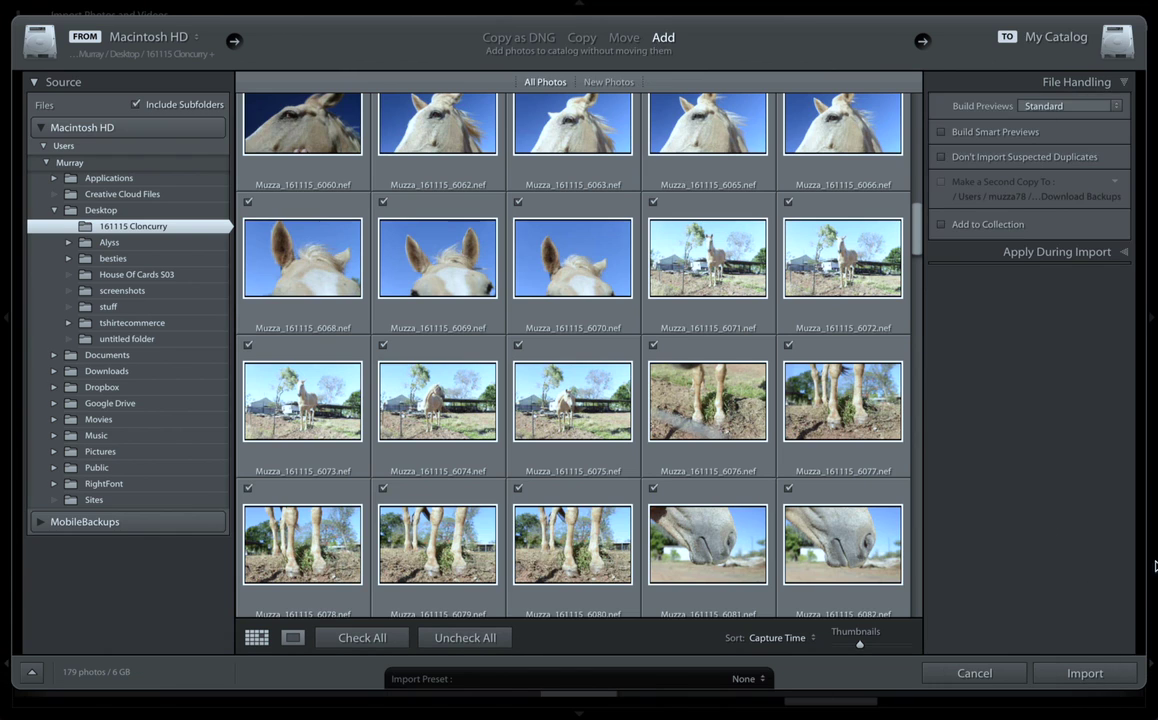
click(1097, 686)
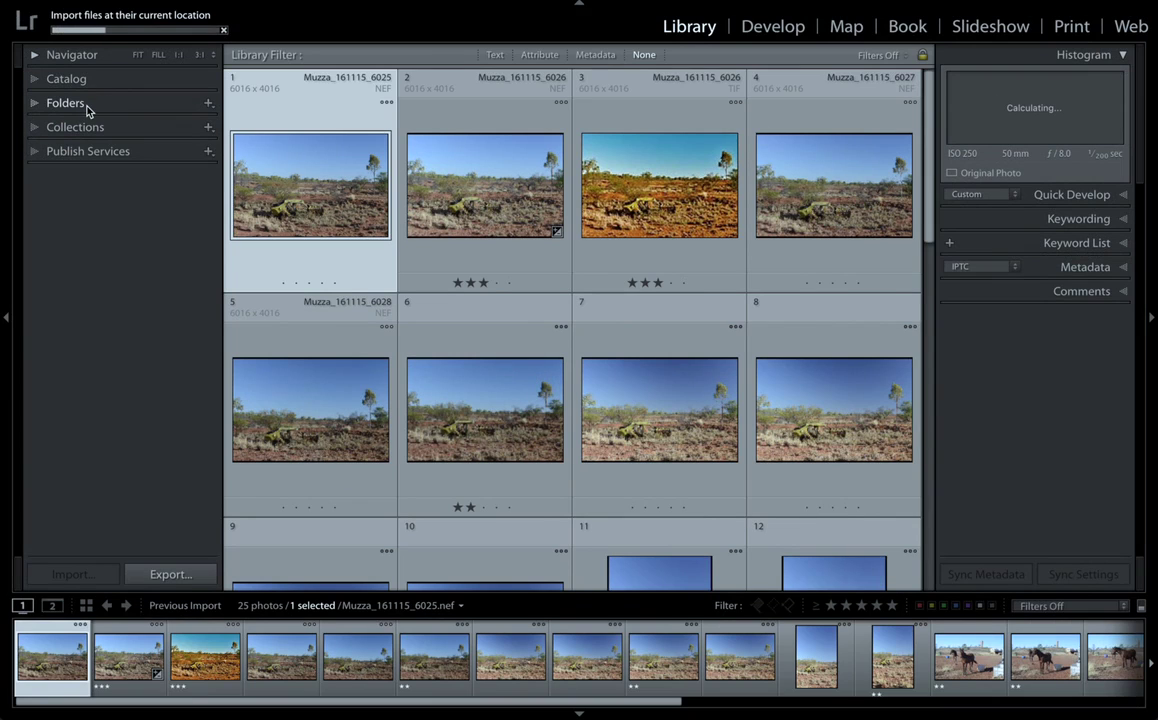
Step: Look through the catalog's folder list and the imported photos, and show the Catalog sources
click(86, 106)
scroll(105, 275, up, 2)
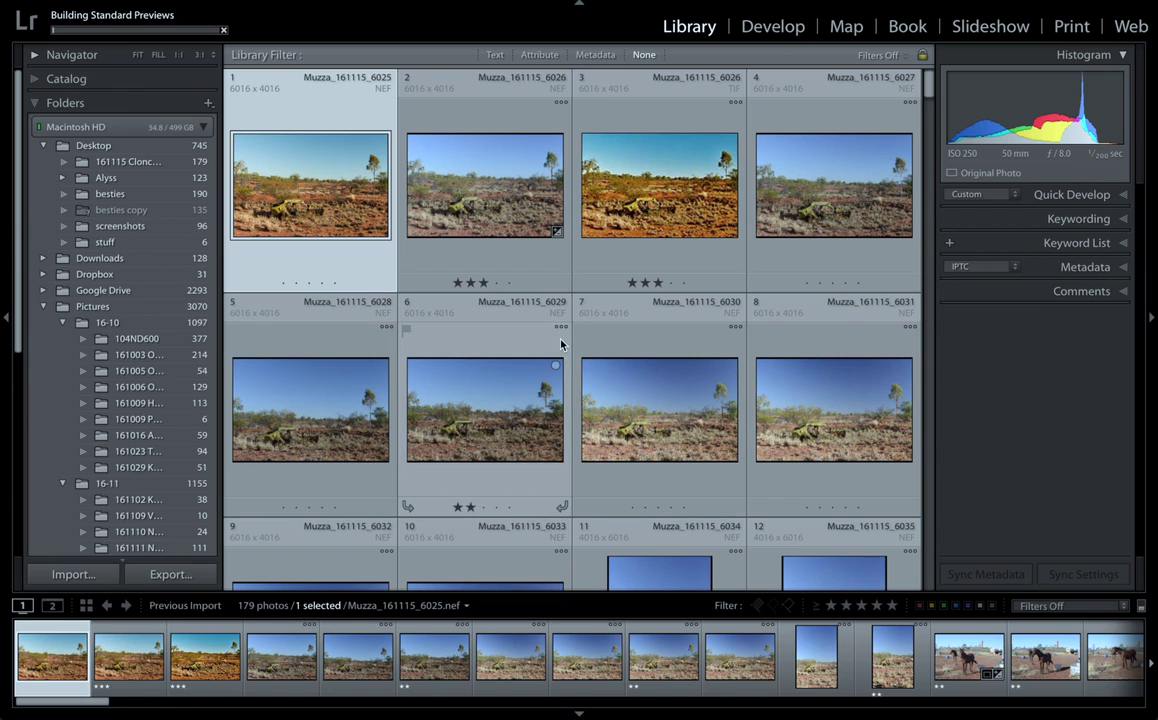
click(122, 29)
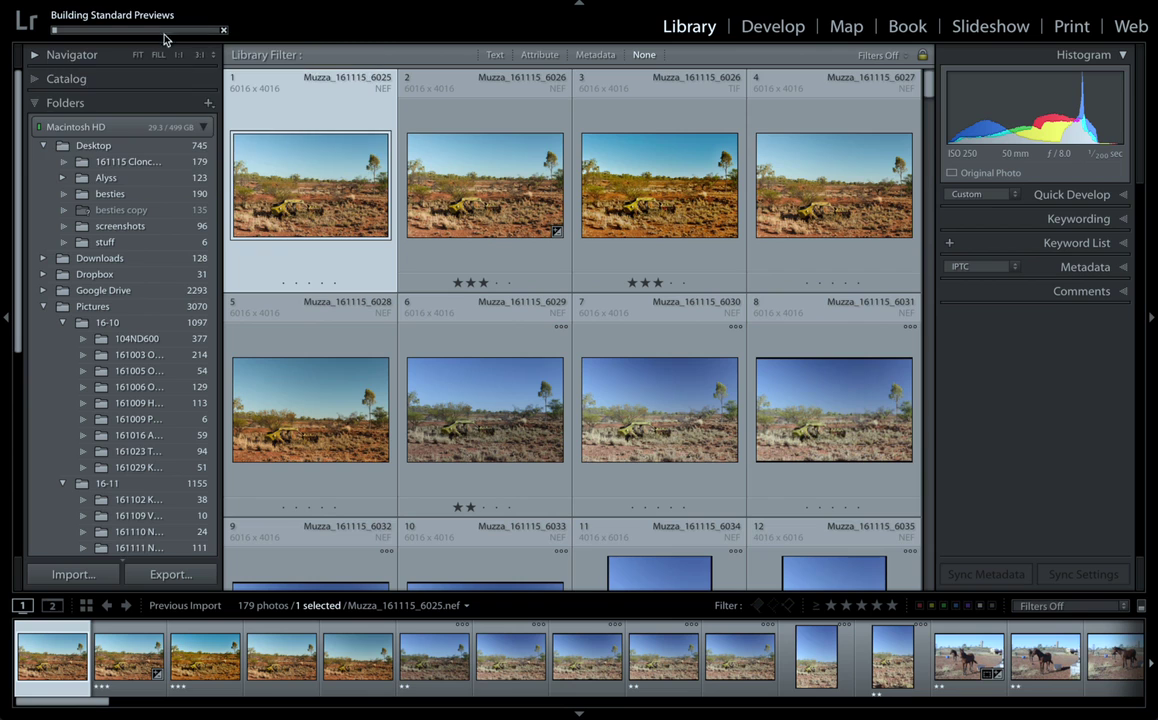
scroll(287, 266, down, 2)
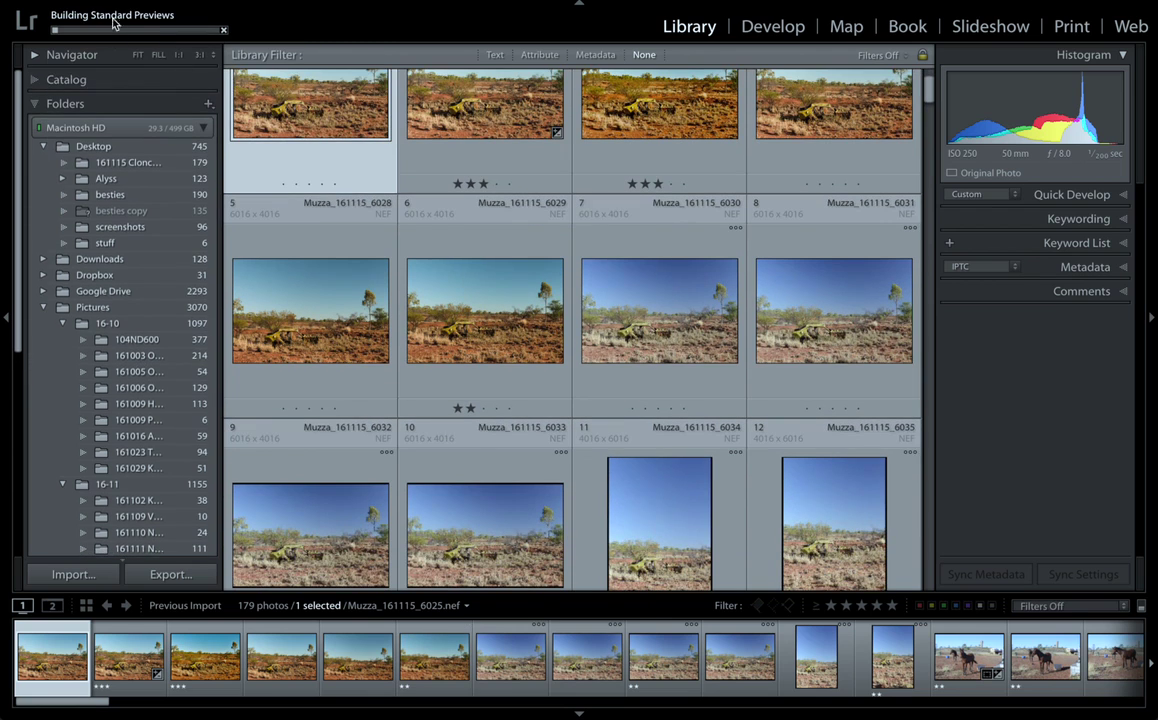
click(110, 79)
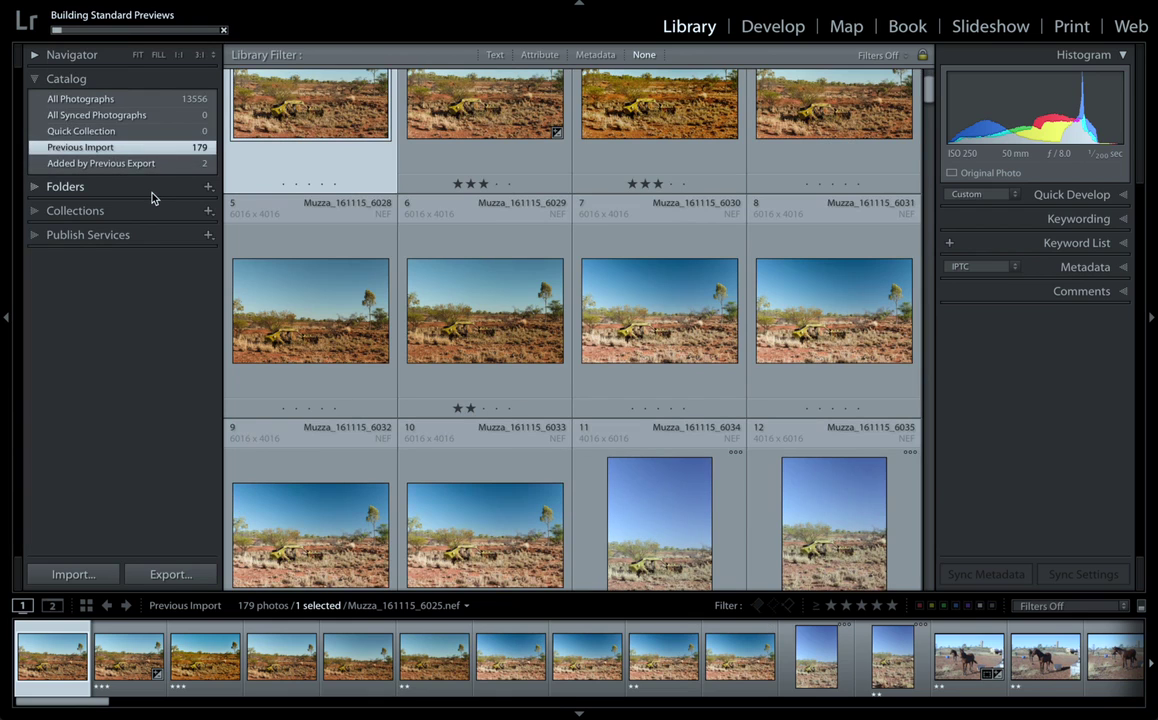
Step: Select all imported photos, view the Metadata commands available for them without applying any, and clear the selection
key(super+a)
right_click(319, 118)
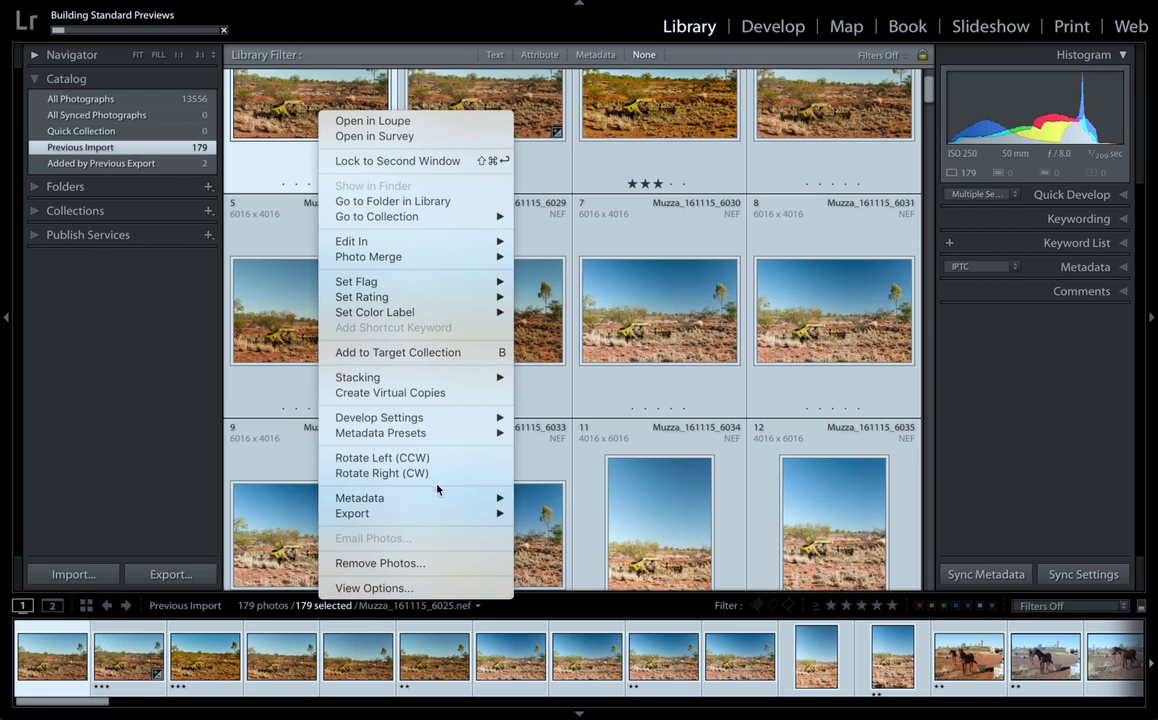
mouse_move(437, 500)
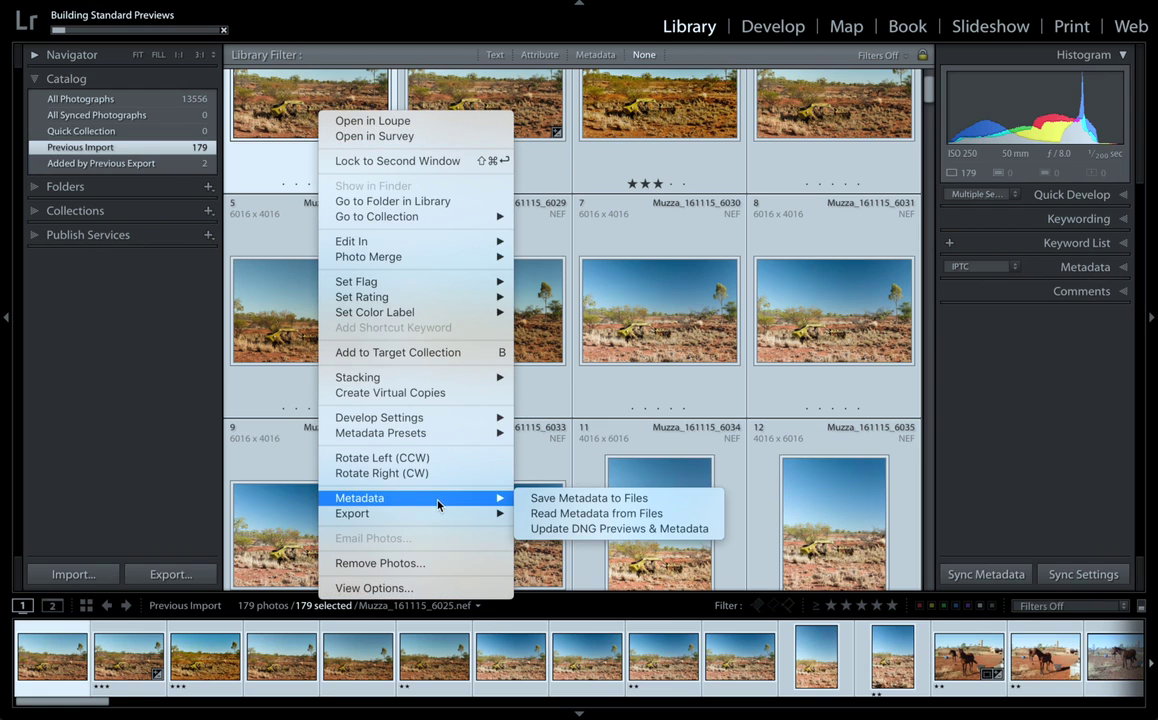
click(292, 269)
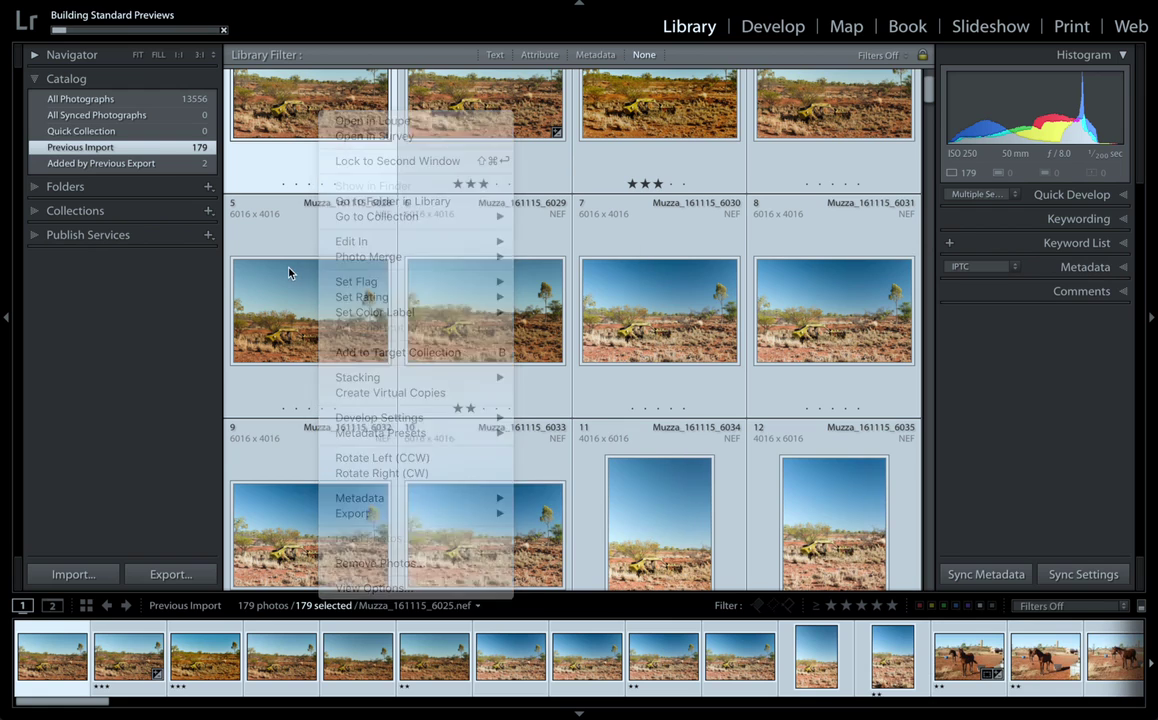
scroll(289, 272, up, 1)
scroll(289, 272, up, 1)
click(410, 400)
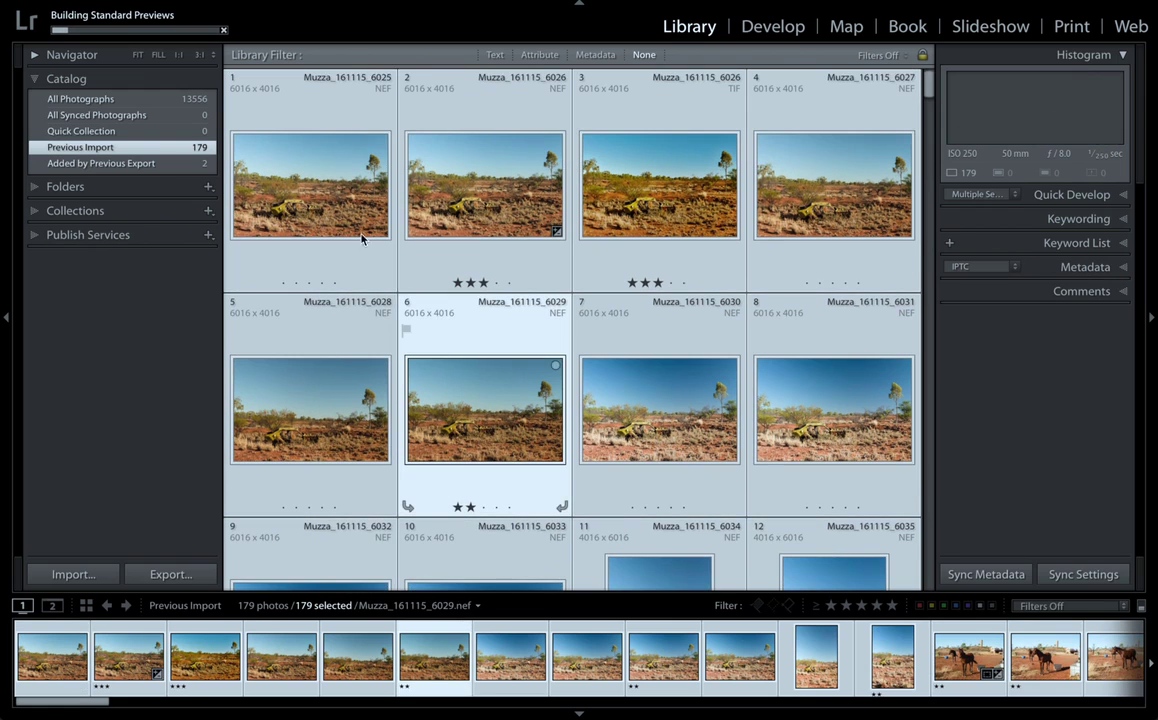
key(ctrl+d)
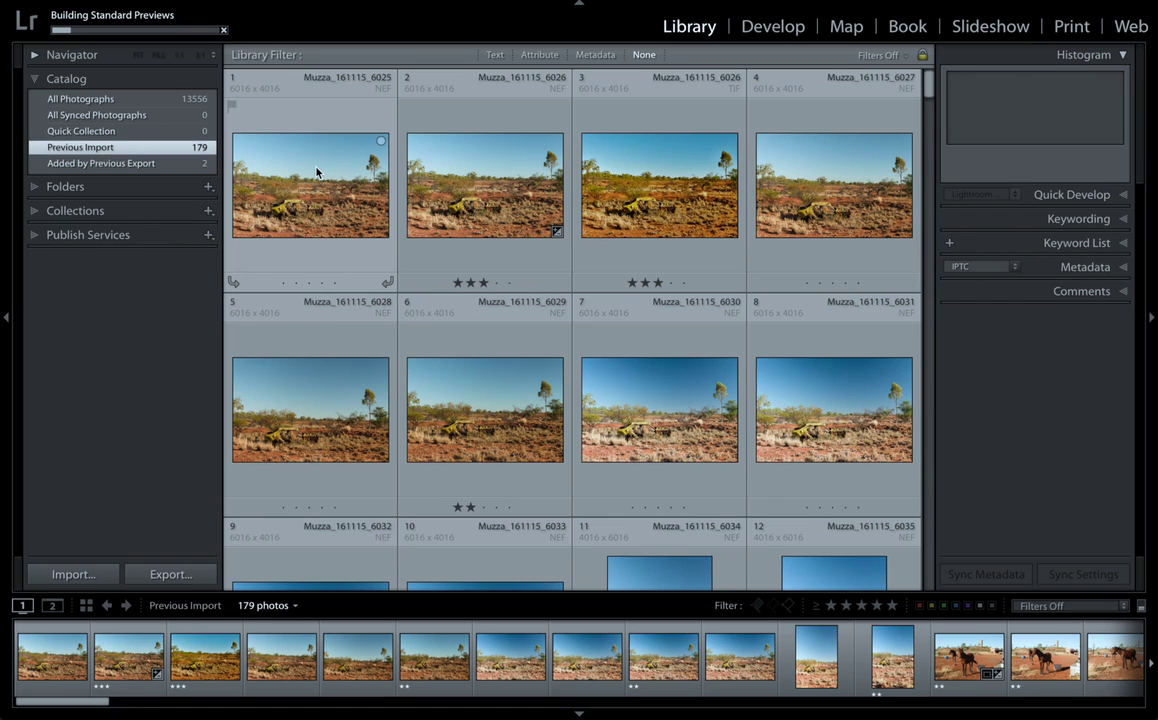
Step: Open the first imported photo in Loupe view and advance to the fourth photo
double_click(317, 172)
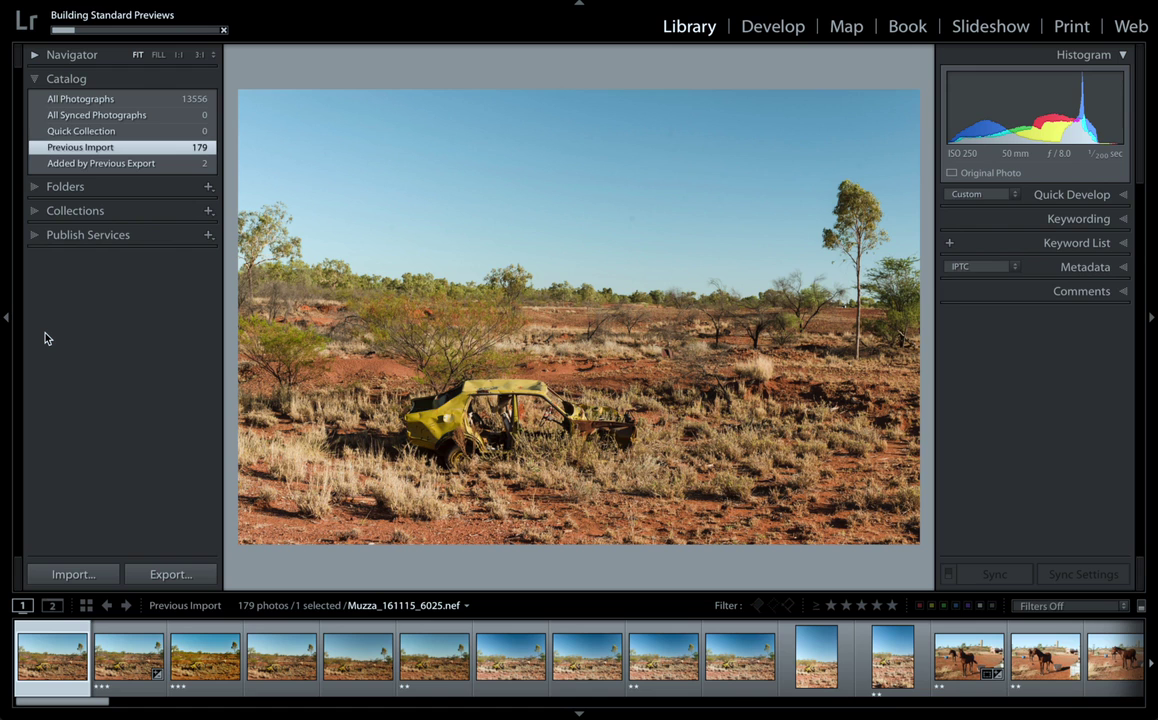
key(Right)
key(Right)
key(Right)
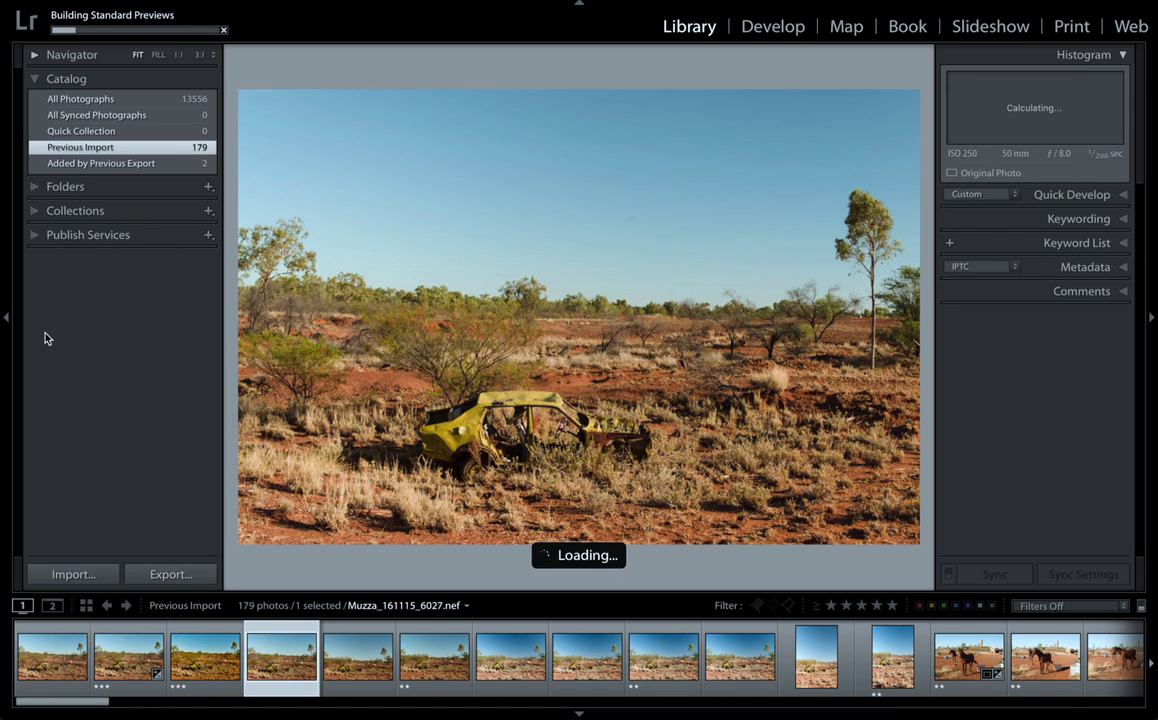
Step: Go back to the second photo, try ratings of 1, 3 and 0 on it, and finish with five stars
key(Left)
key(Left)
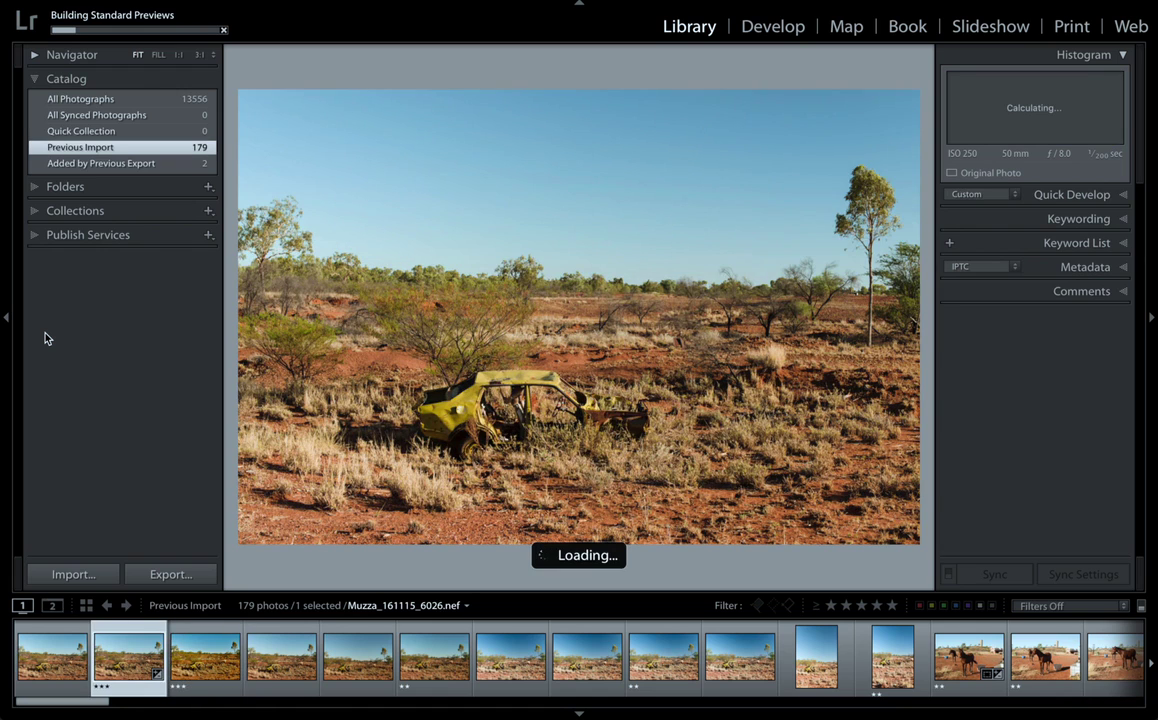
key(1)
key(3)
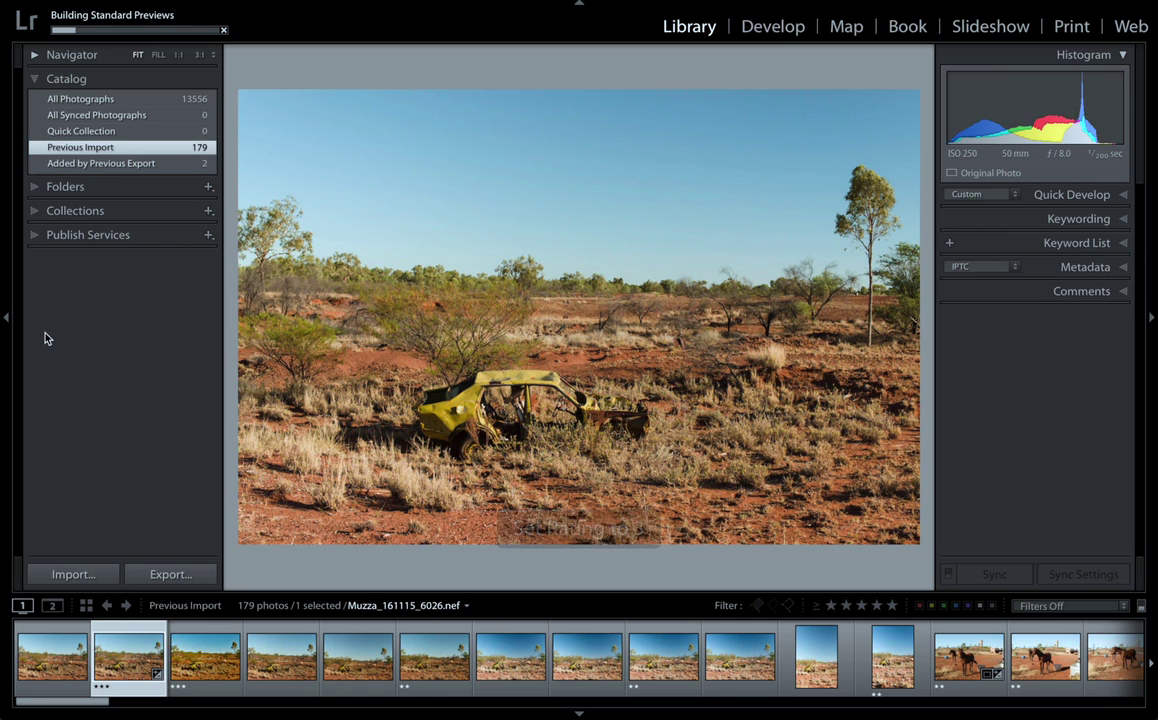
key(0)
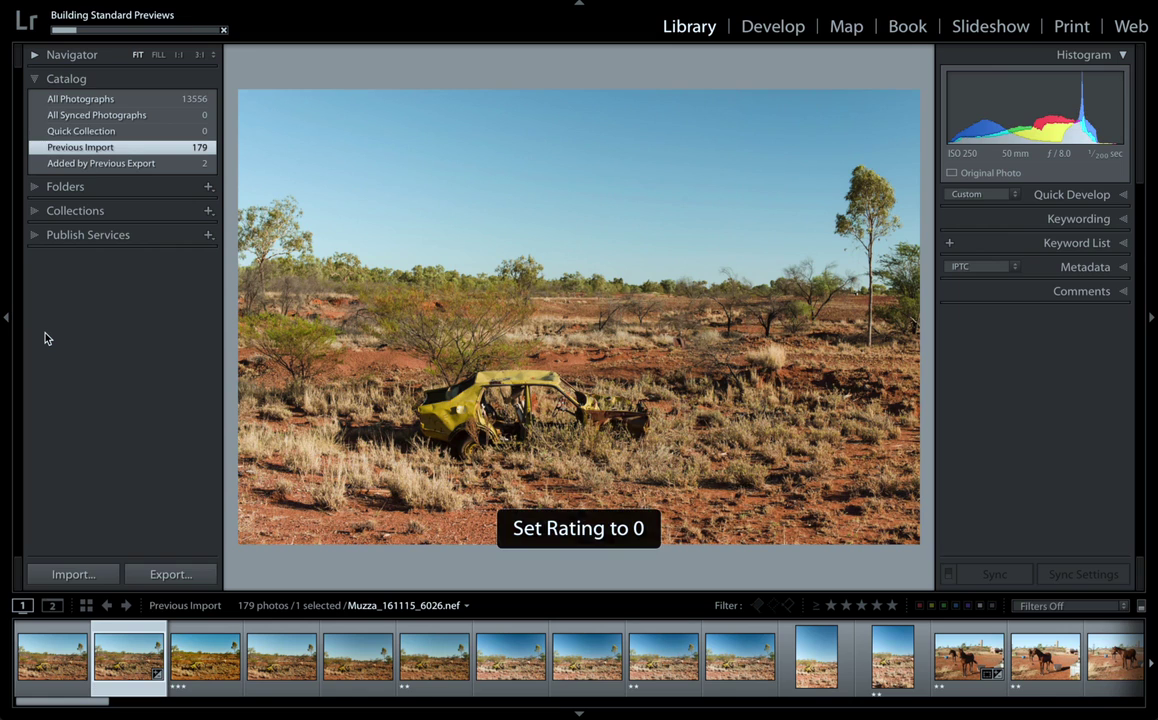
key(5)
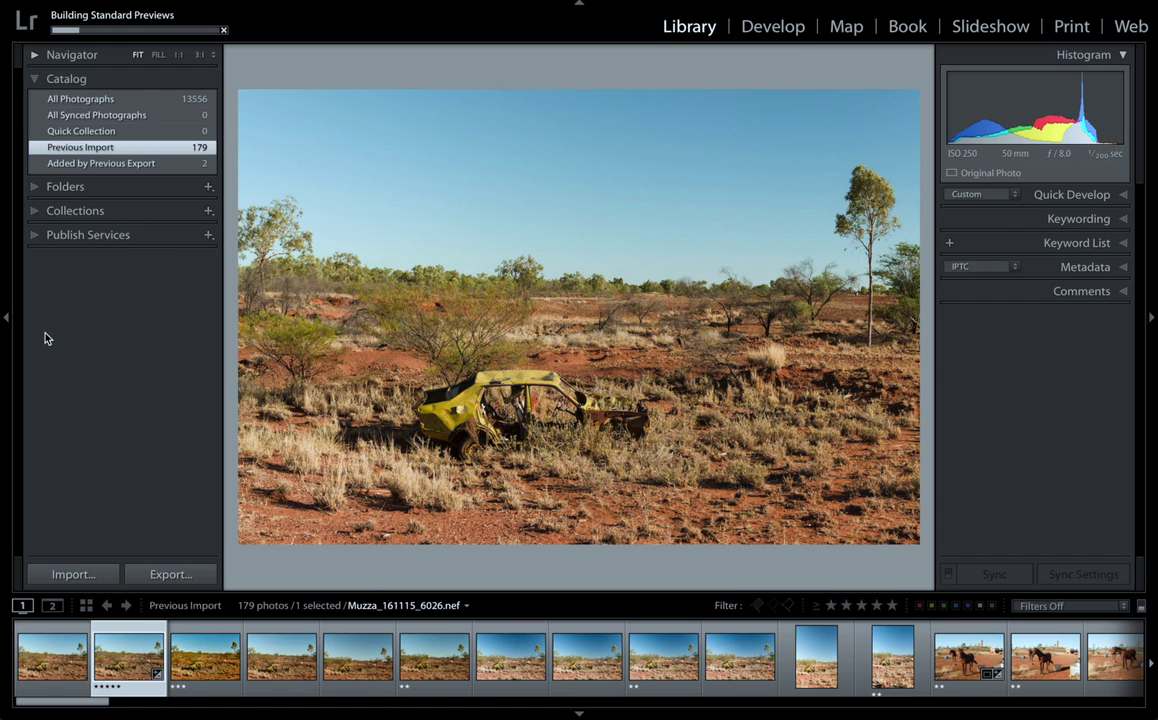
Step: Compare the fourth and fifth photos and rate the fifth one, 6028.nef, two stars
key(Right)
key(Right)
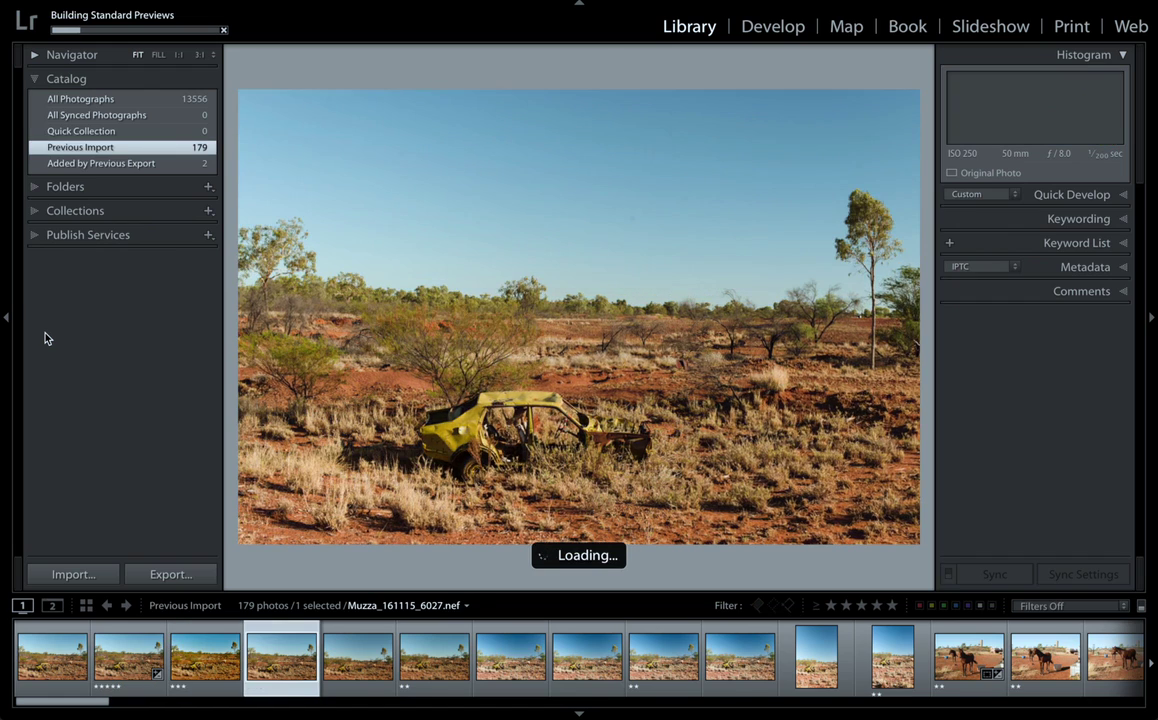
key(Right)
key(Left)
key(Right)
key(2)
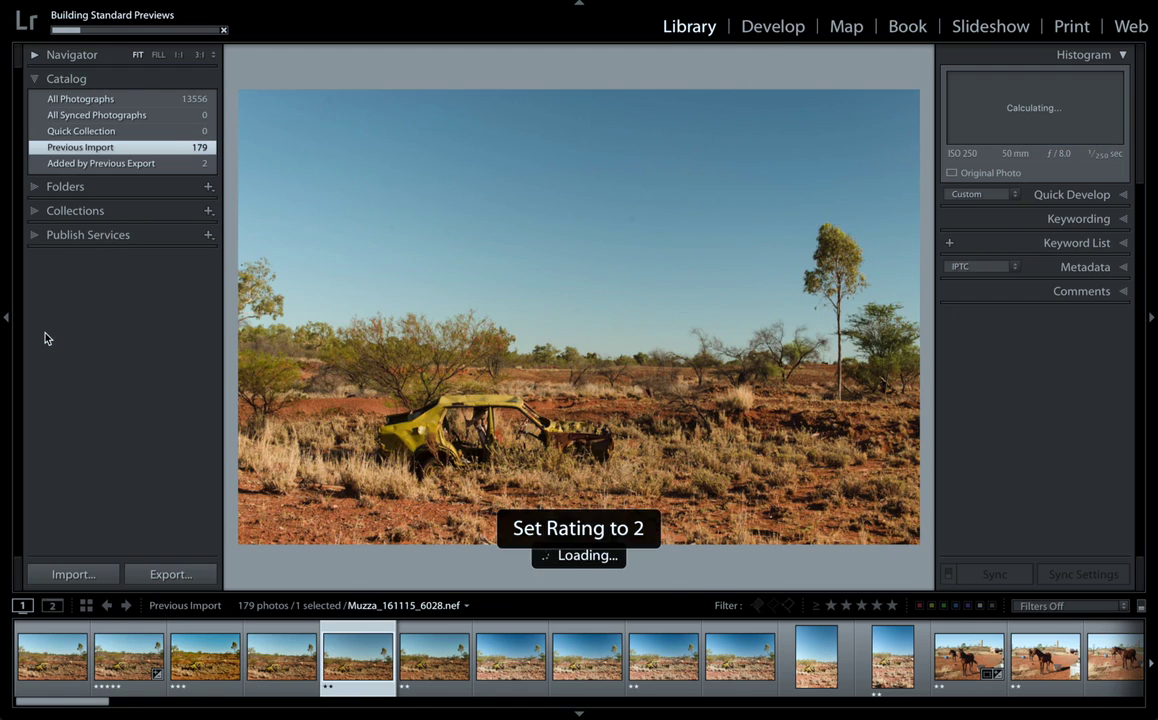
Step: Advance past the wrecked-car photos to the brown horses, compare the first two, and rate the second one, 6037.nef, one star
key(Right)
key(Right)
key(Right)
key(Right)
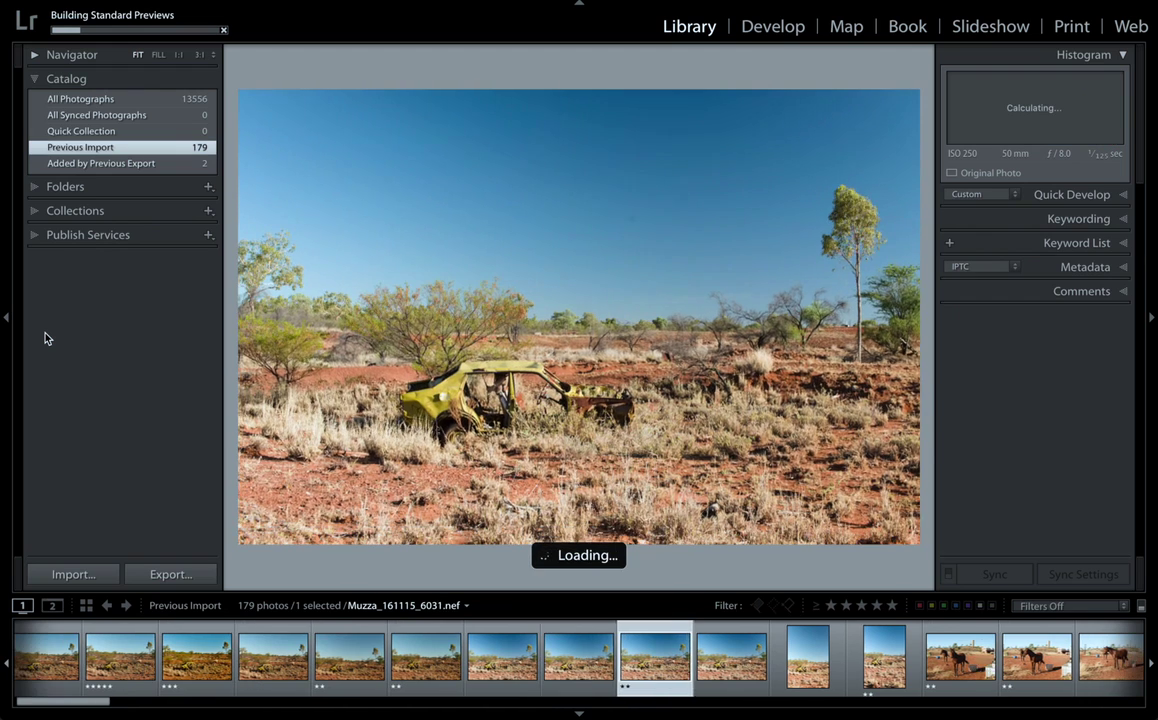
key(Right)
key(Right)
key(Right)
key(Right)
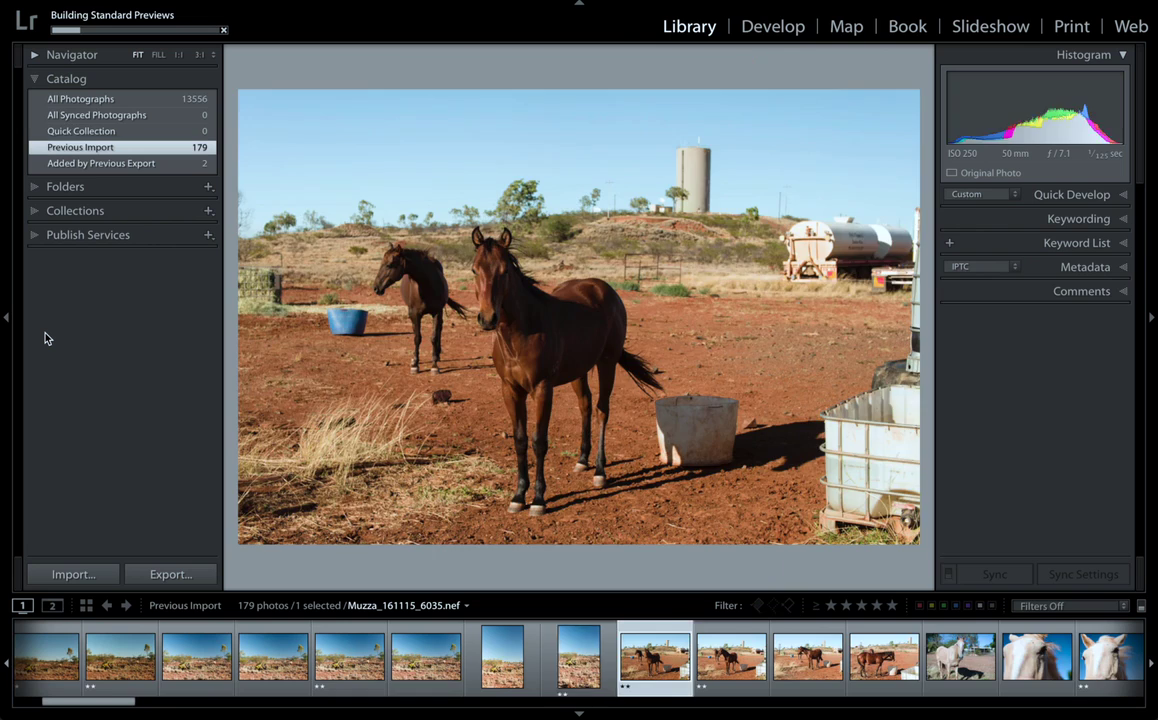
key(Left)
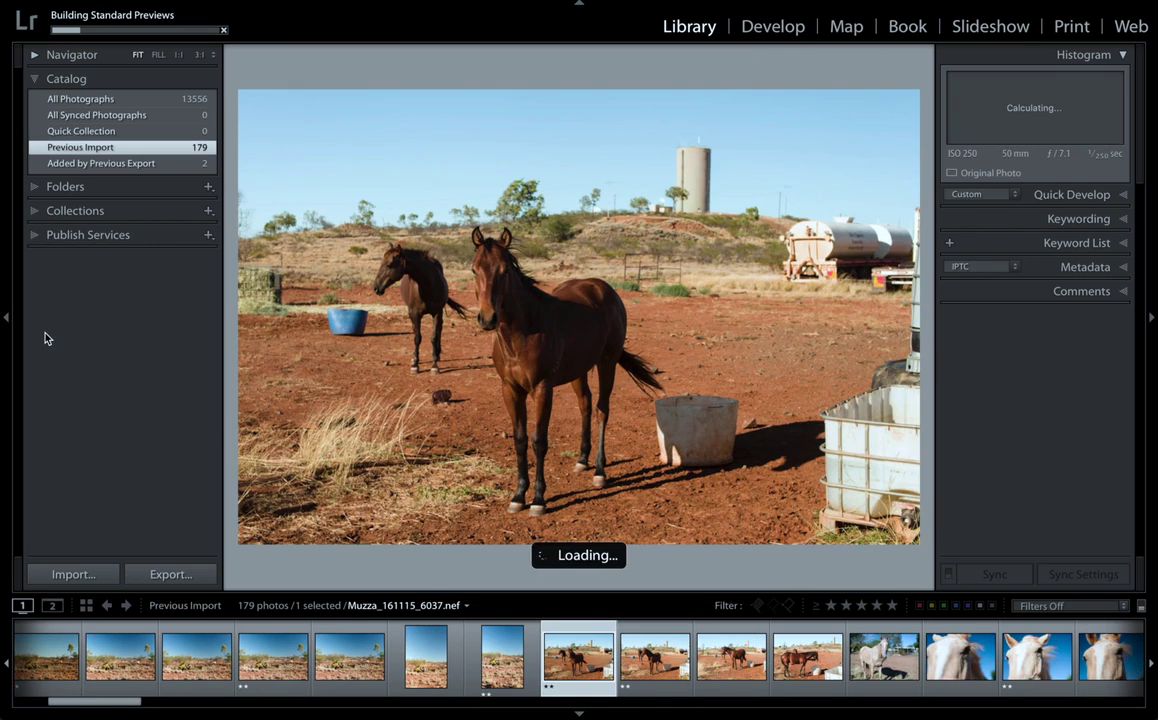
key(Right)
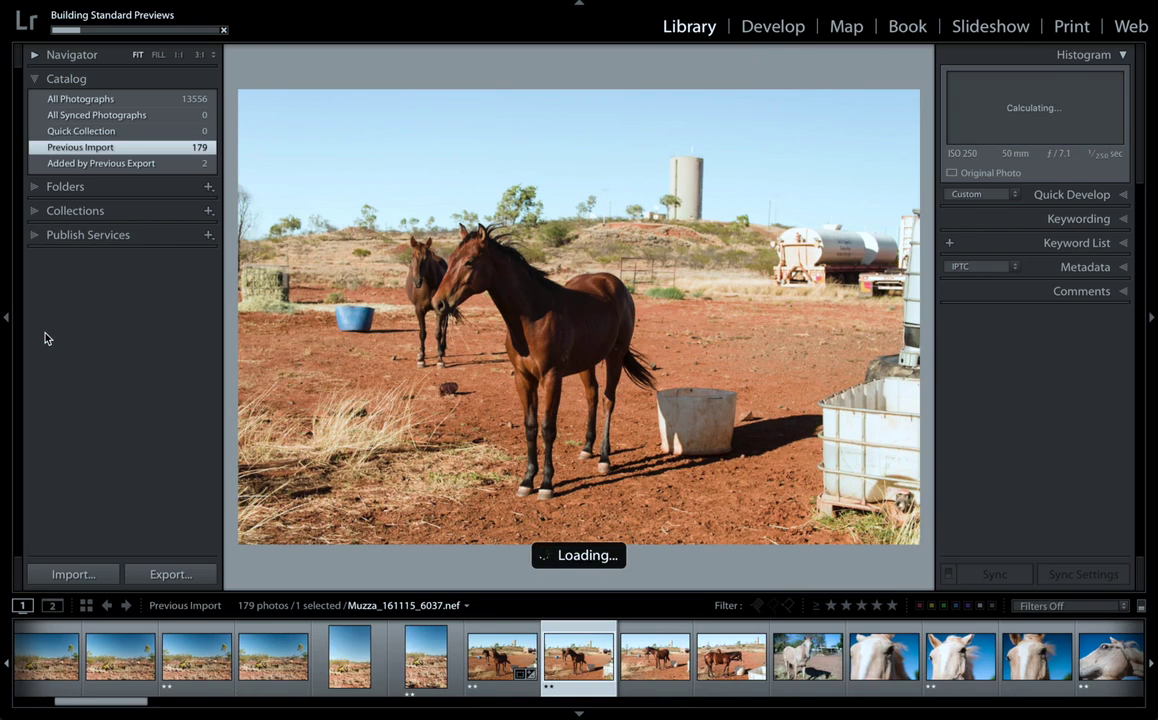
key(1)
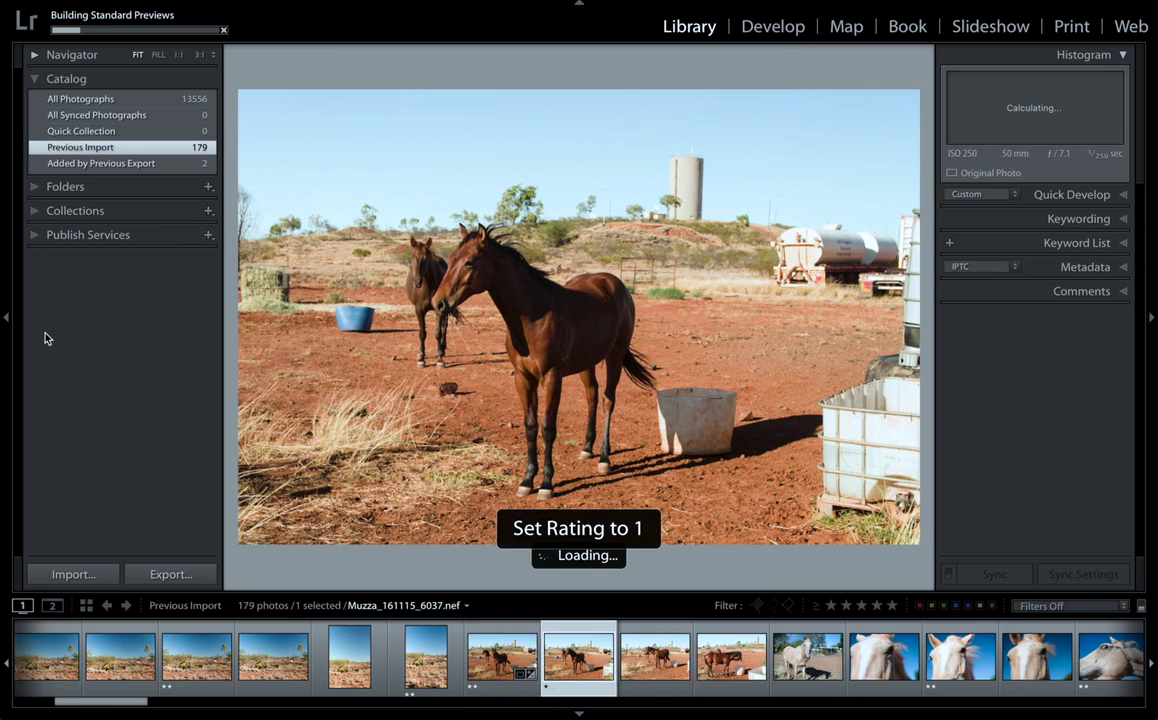
Step: Move on to the pale horse close-ups, compare the neighbouring shots, and rate 6042.nef two stars
key(Right)
key(Right)
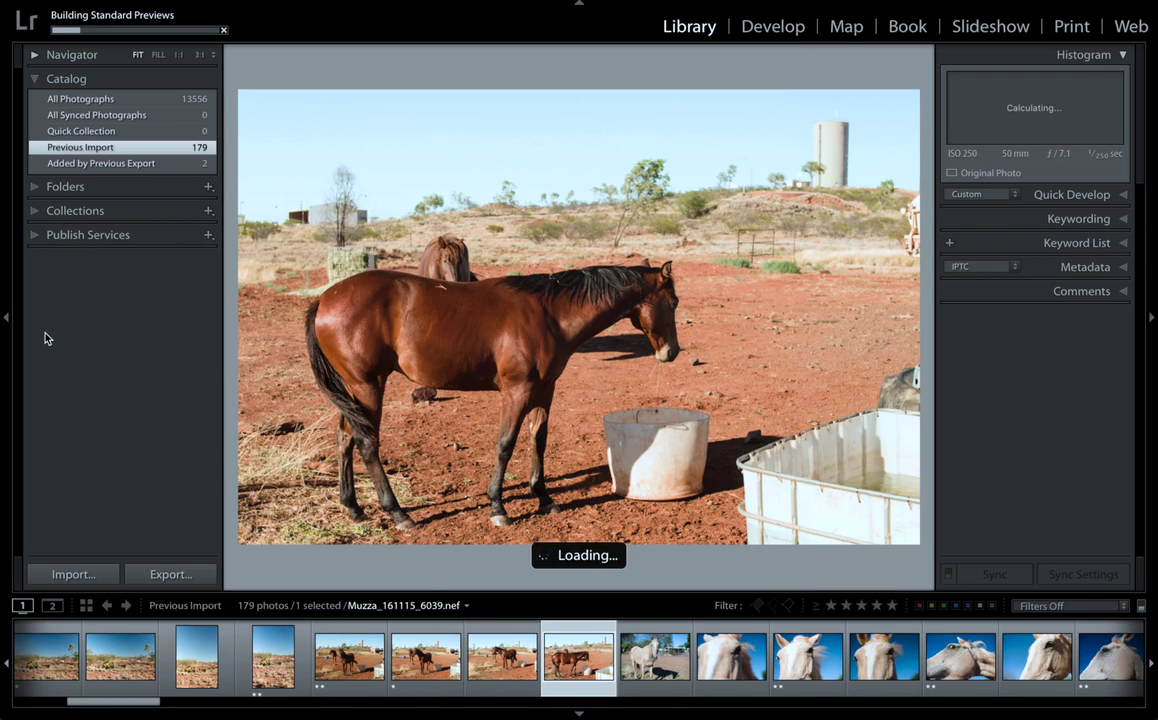
key(Right)
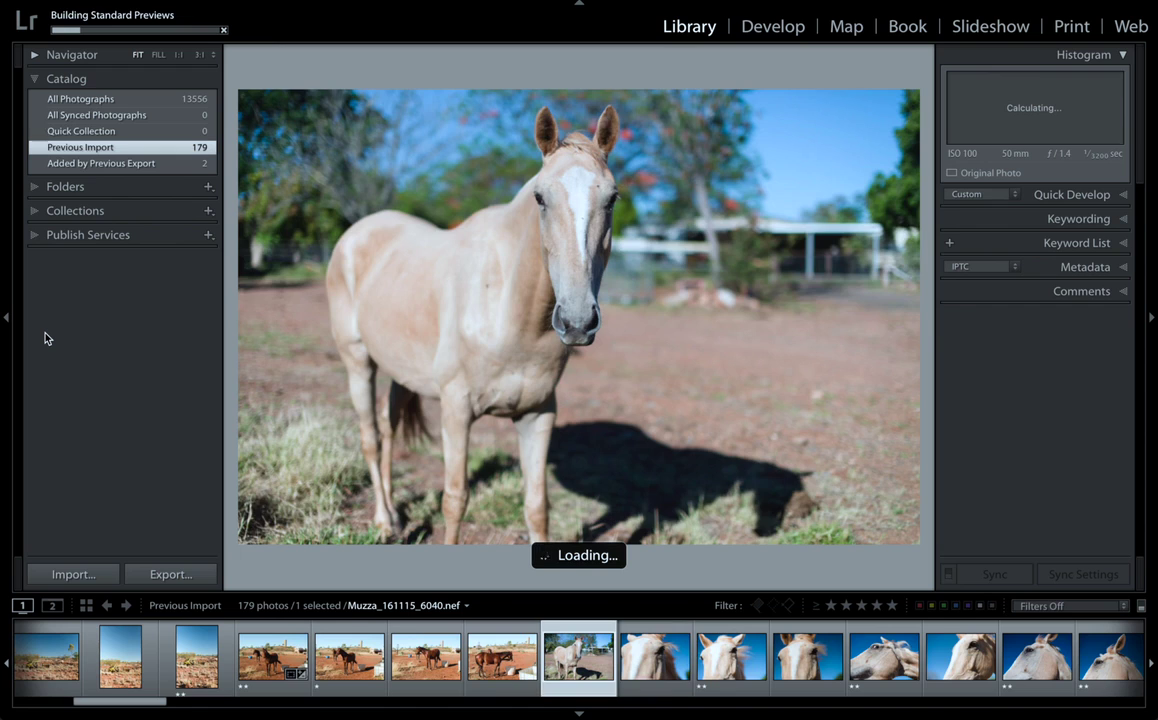
key(Right)
key(Right)
key(Right)
key(Left)
key(2)
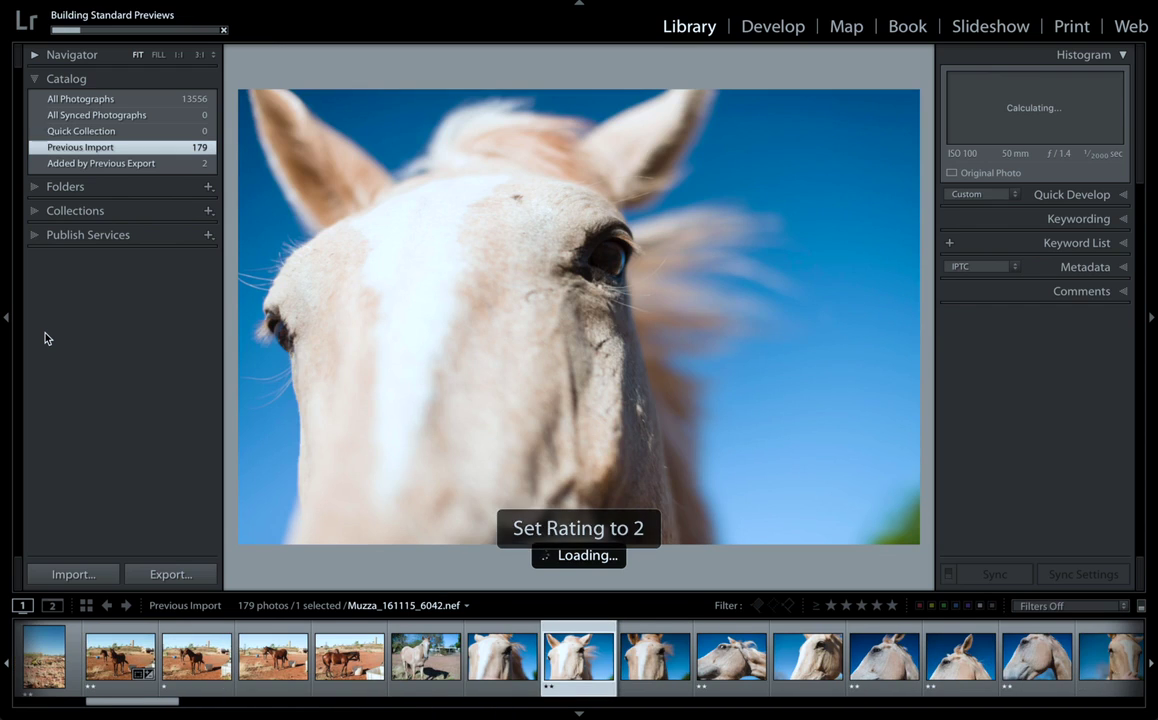
Step: Review the pale horse head close-ups up to 6048.nef, comparing 6046.nef with the photo after it
key(Right)
key(Right)
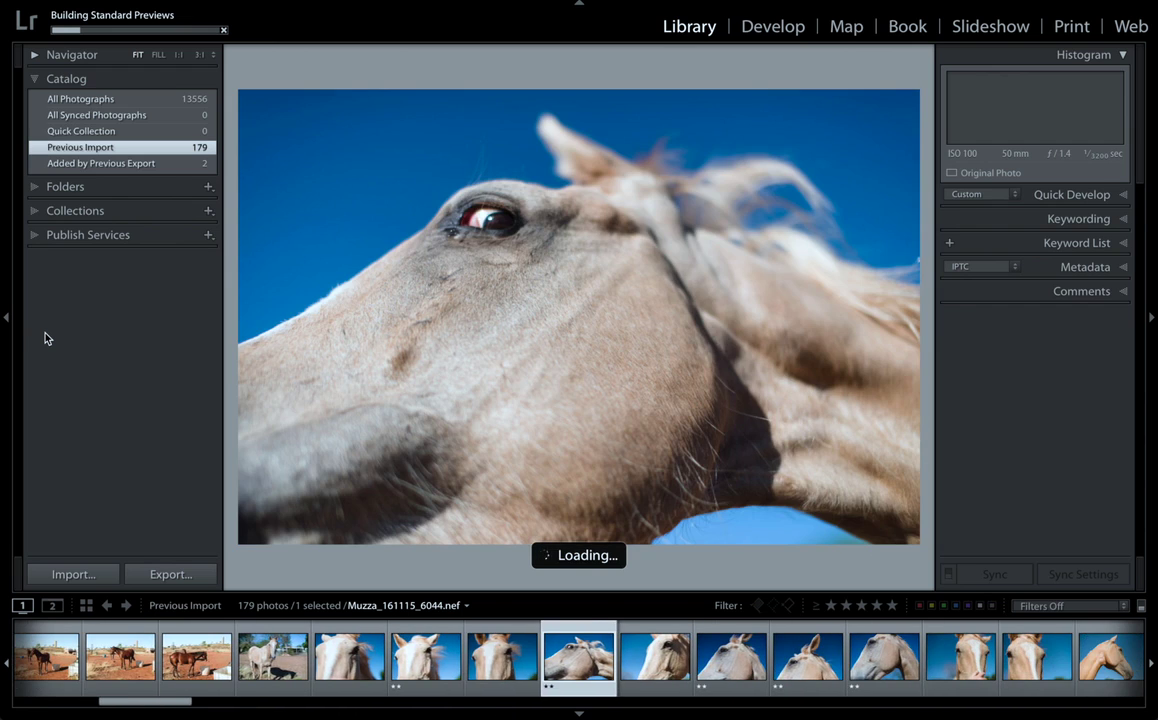
key(Right)
key(Right)
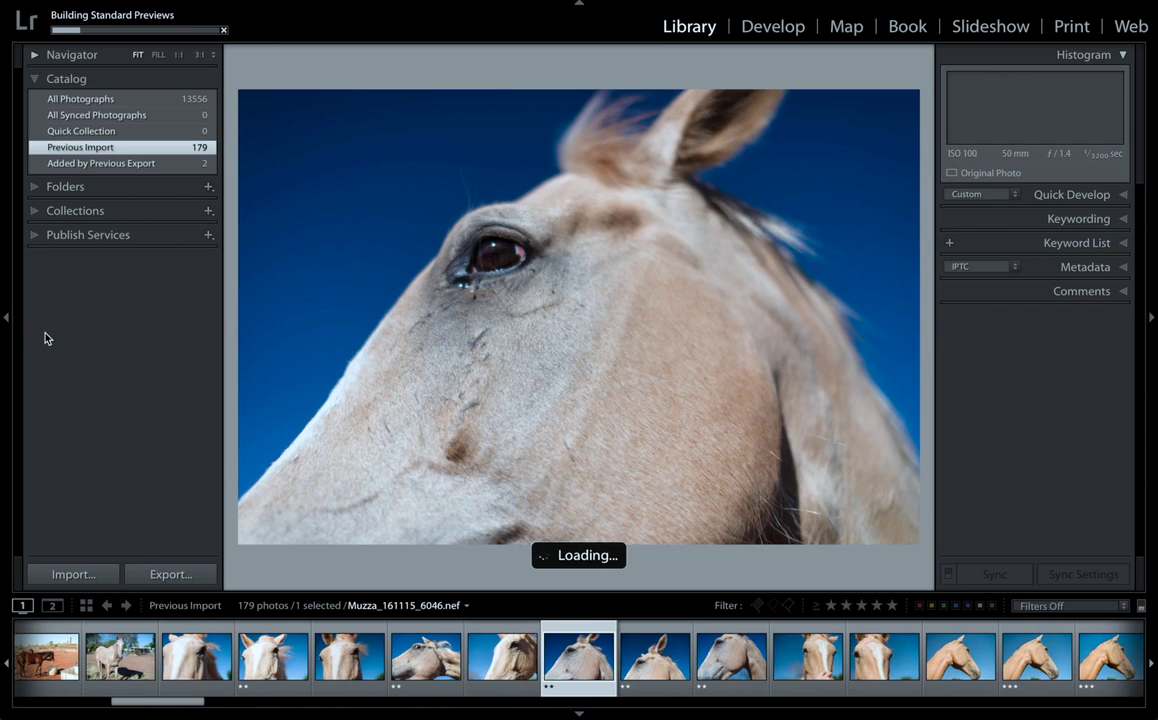
key(Right)
key(Left)
key(Right)
key(Right)
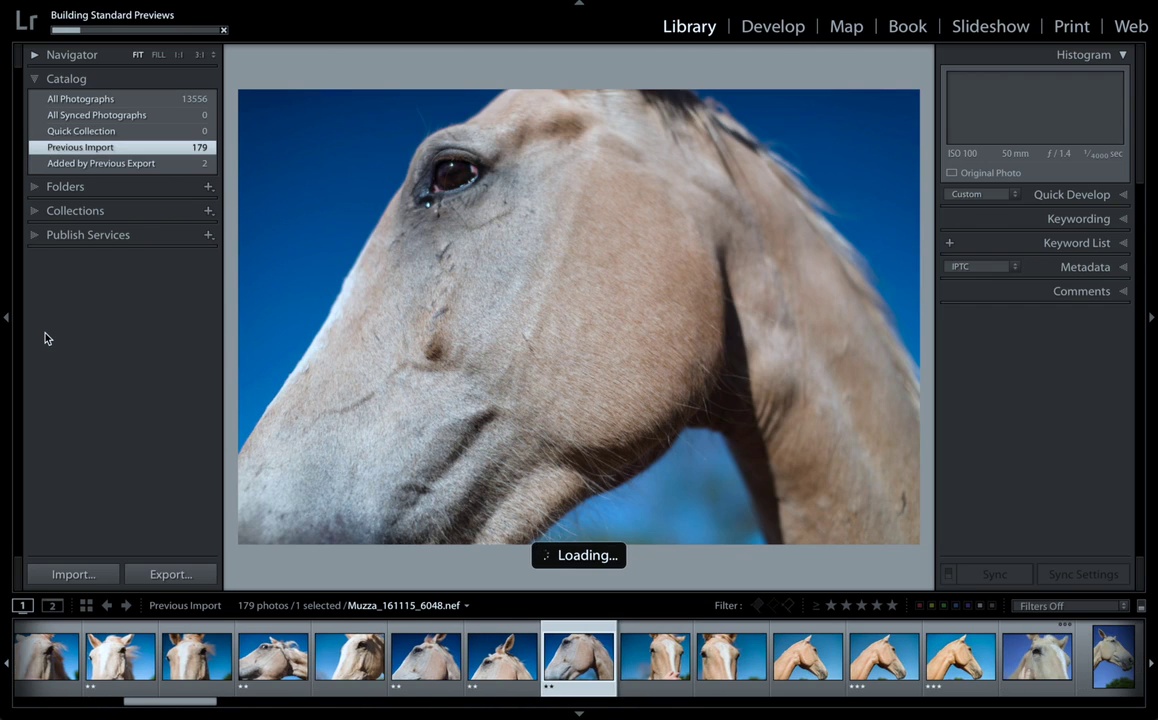
Step: Review the horse profile shots that follow 6048.nef, including both 6054 versions and the vertical portraits, up to the close-up 6060.nef
key(Right)
key(Right)
key(Right)
key(Right)
key(Right)
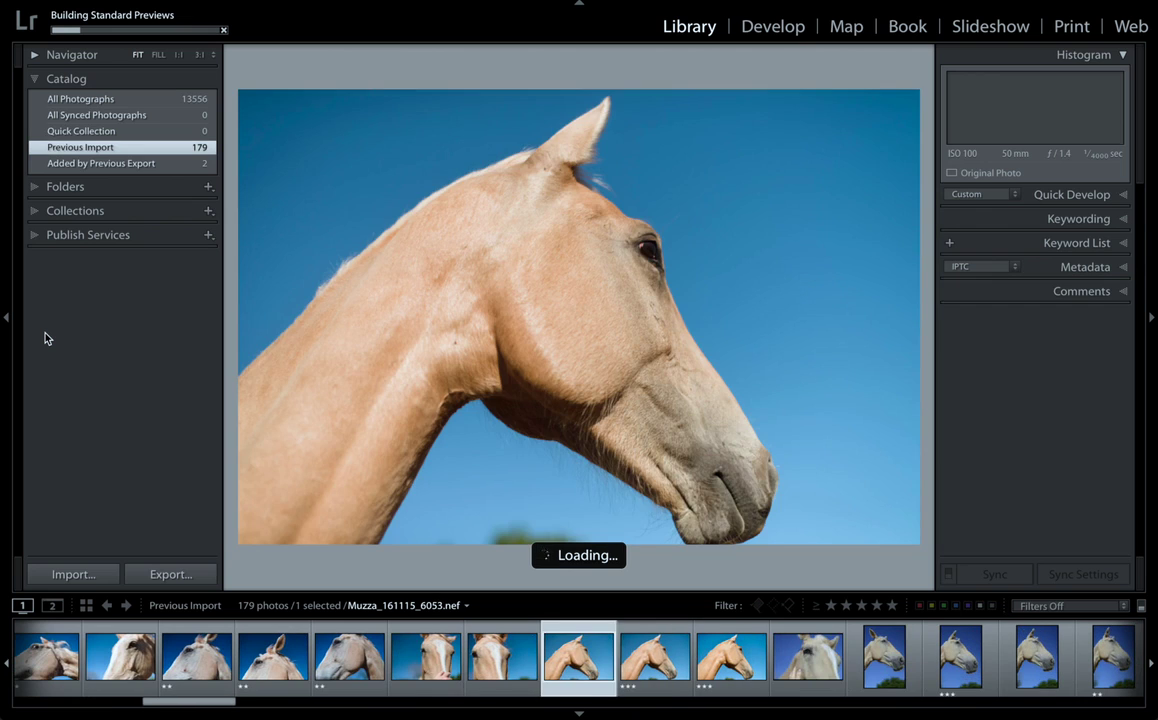
key(Right)
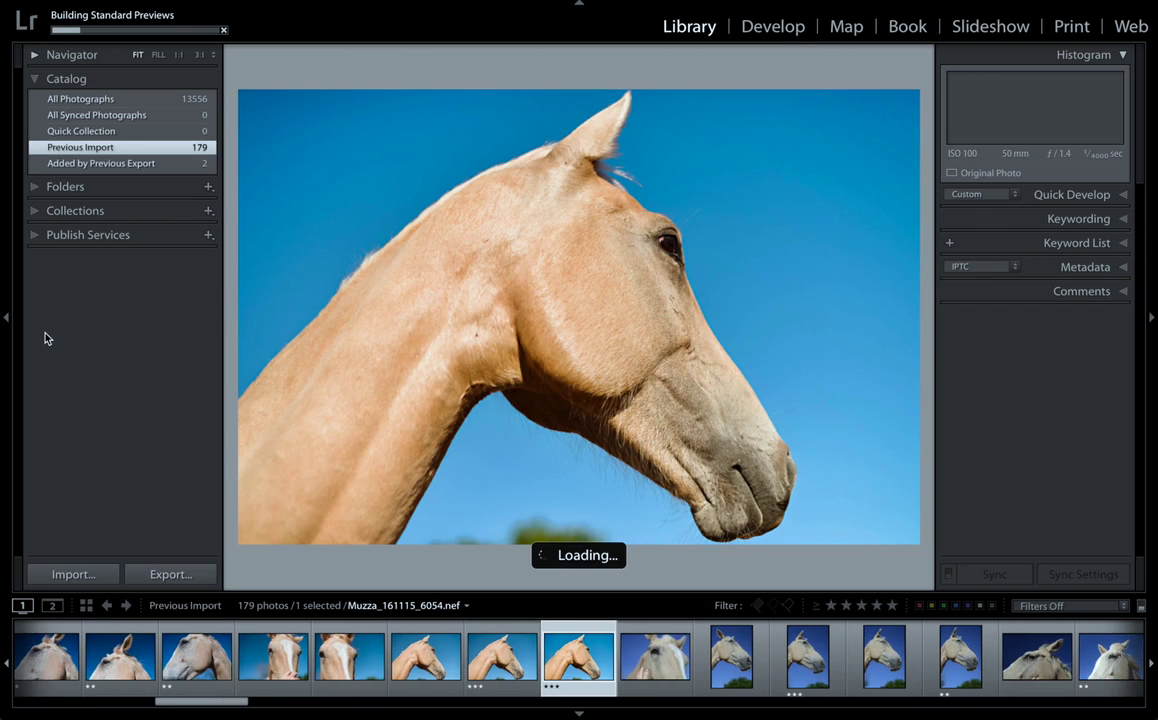
key(Right)
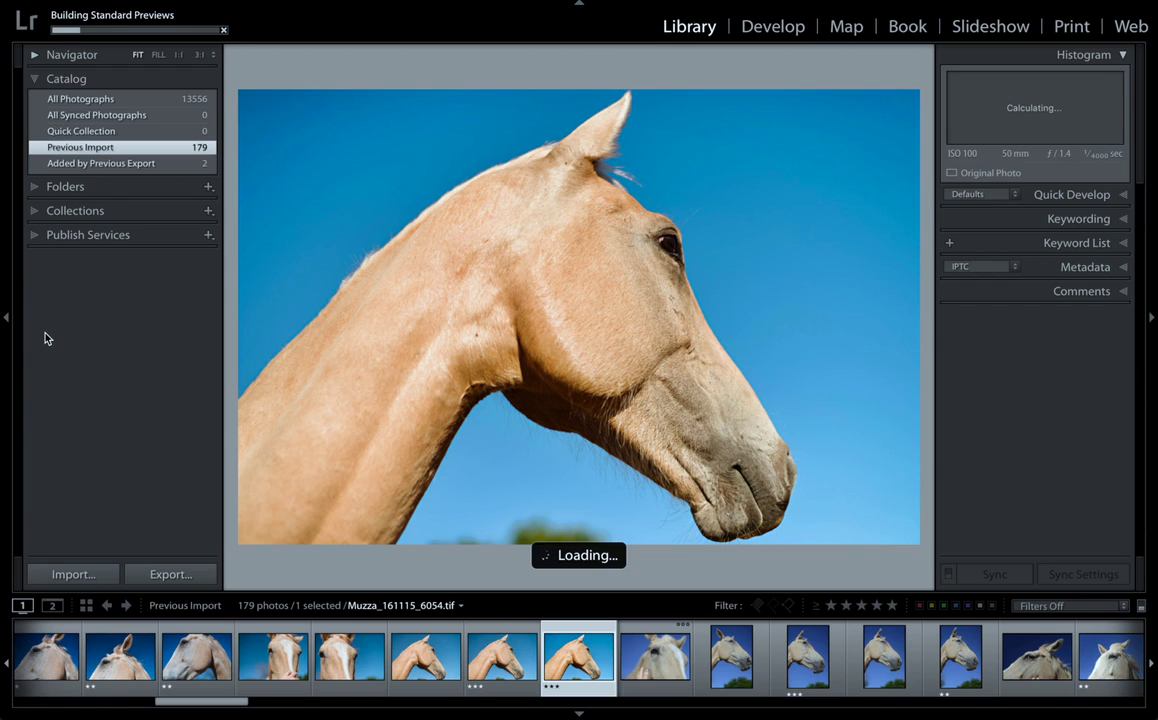
key(Right)
key(Right)
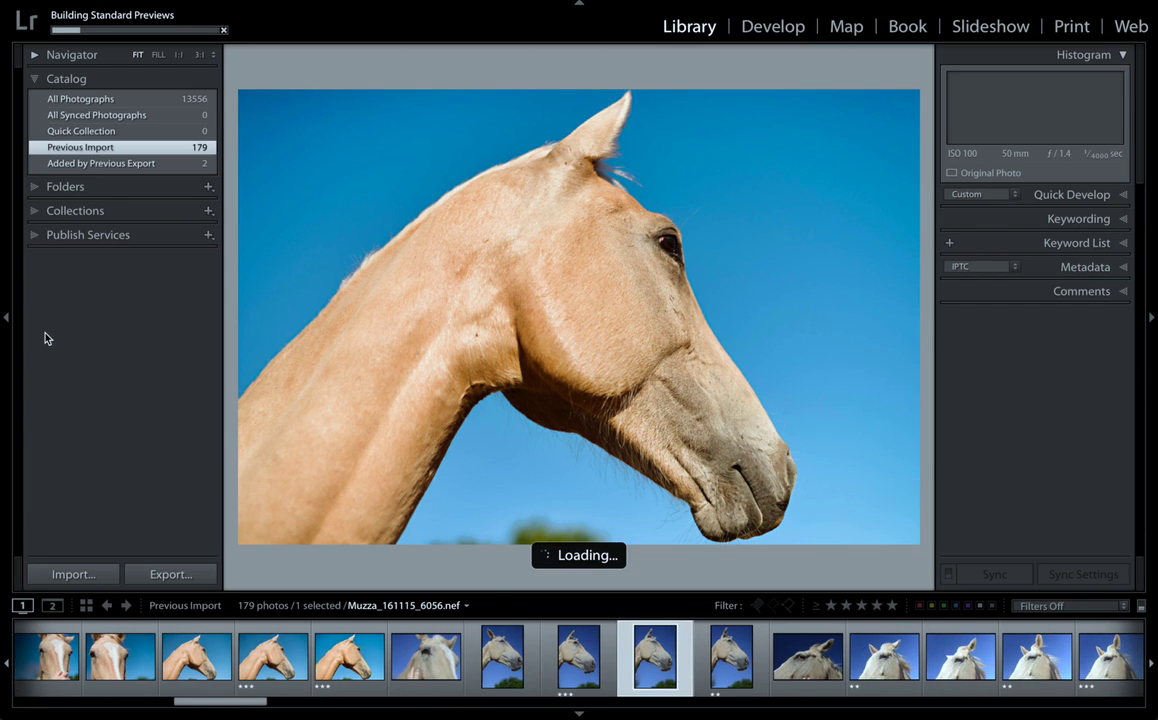
key(Right)
key(Right)
key(Right)
key(Right)
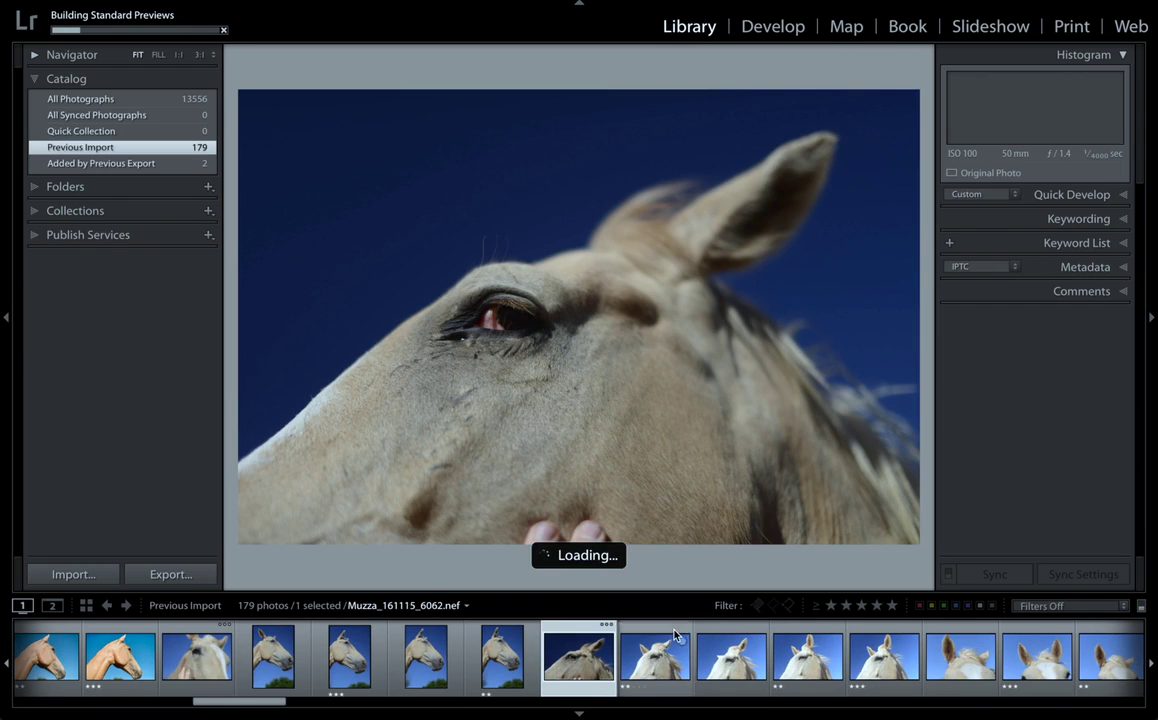
Step: Apply the Rated filter to the imported photos and narrow it to two stars and higher
scroll(663, 661, up, 3)
scroll(663, 661, up, 2)
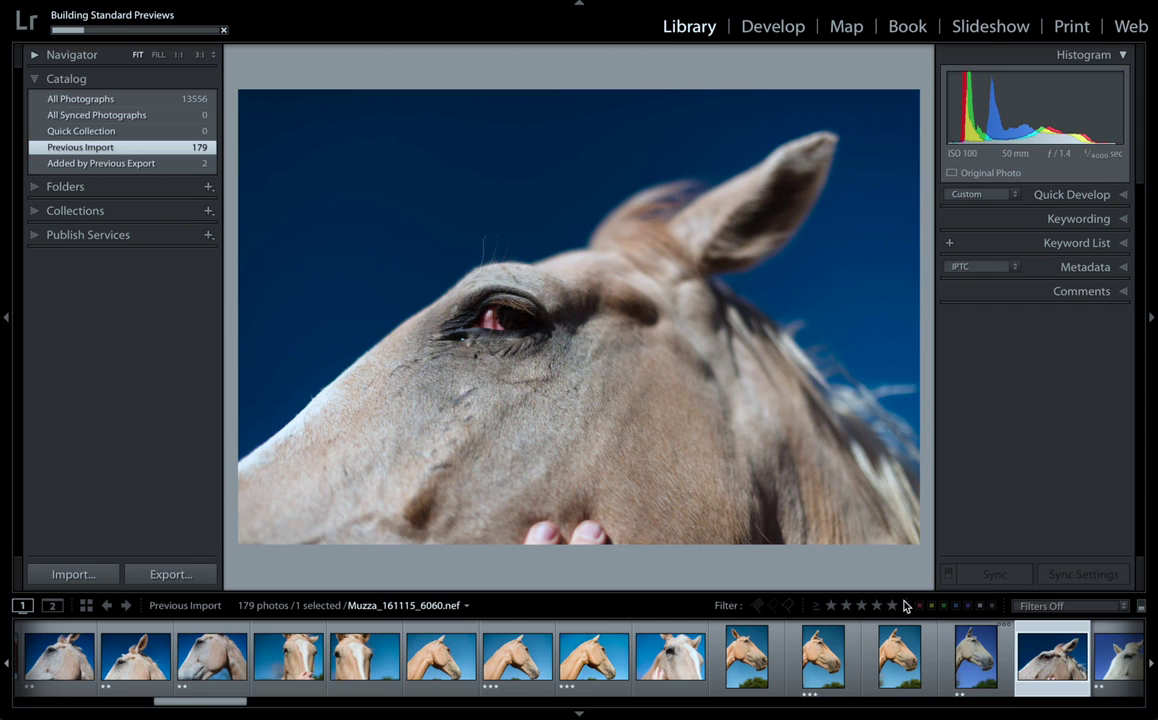
click(1042, 606)
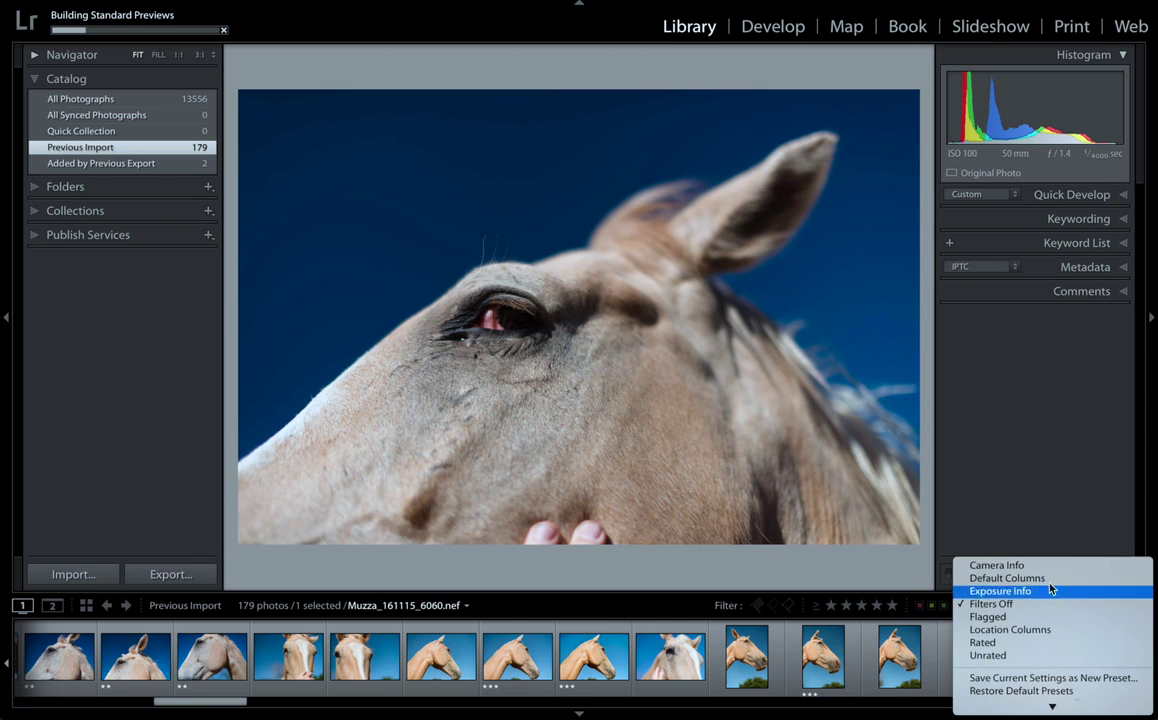
click(1038, 647)
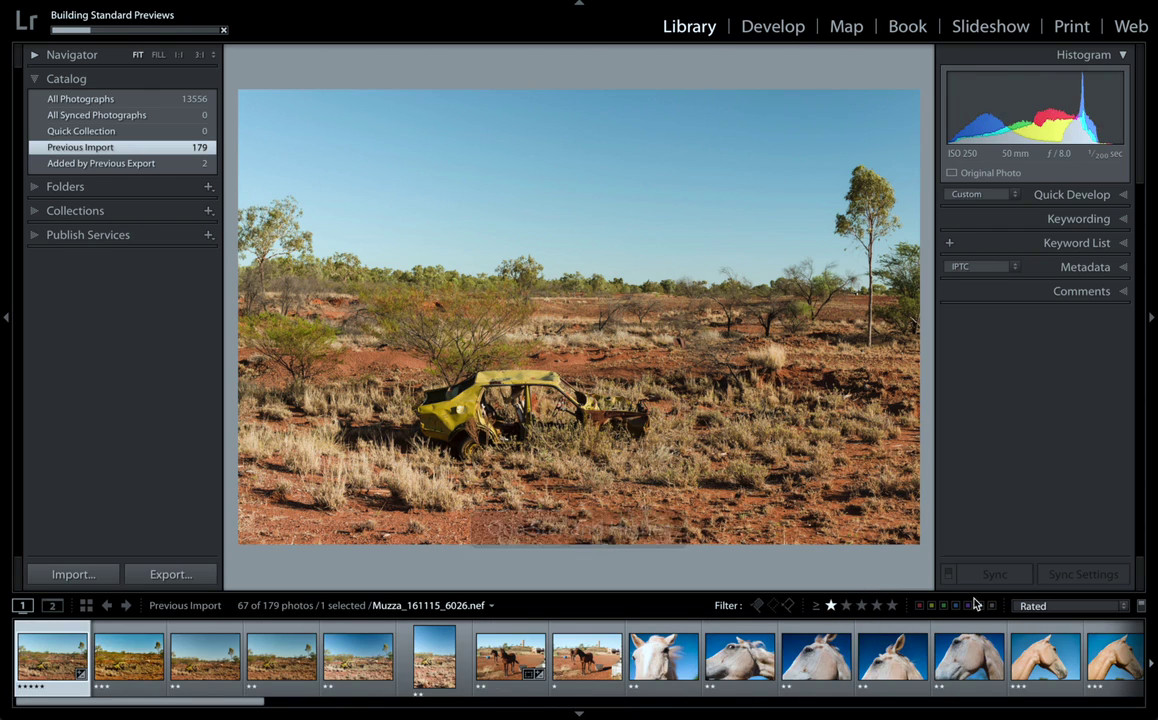
click(846, 607)
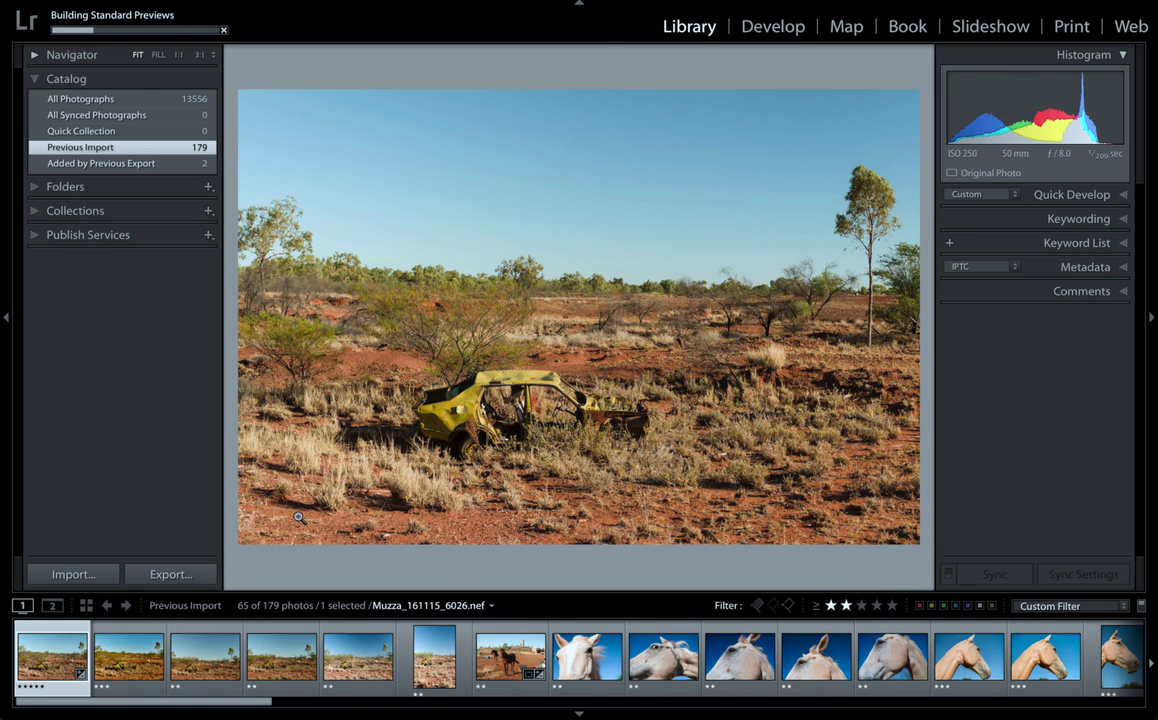
Step: Show the toolbar, switch to Grid view, and browse the filtered photos
key(t)
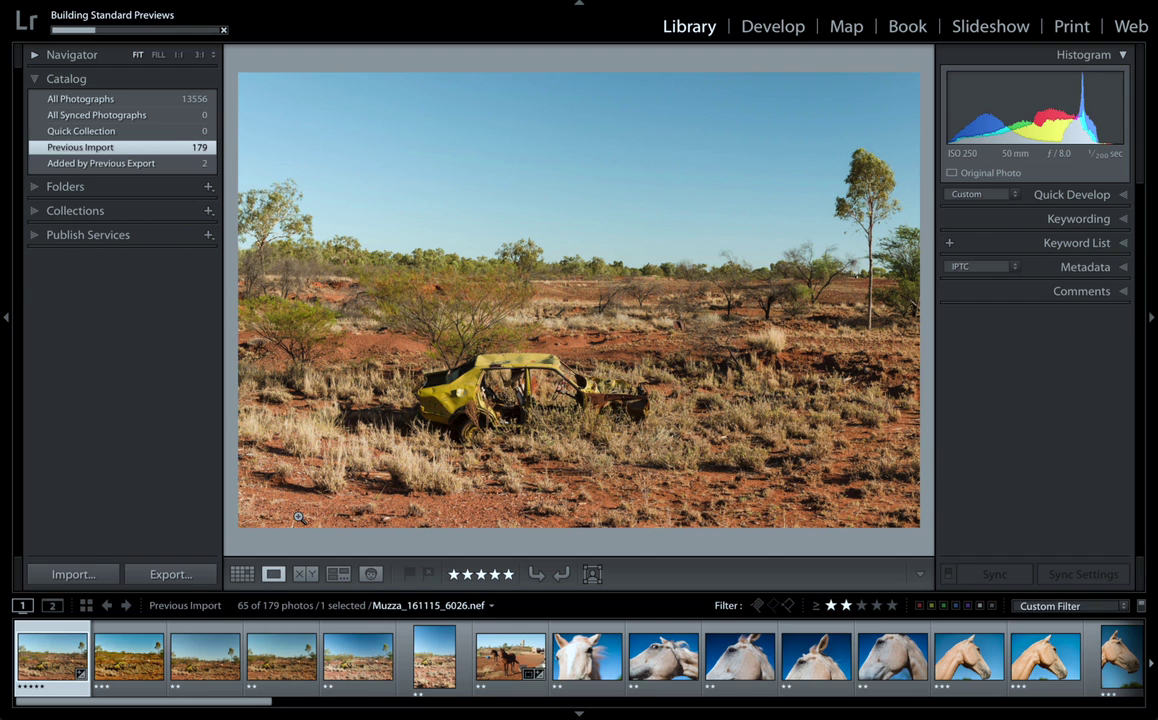
click(241, 576)
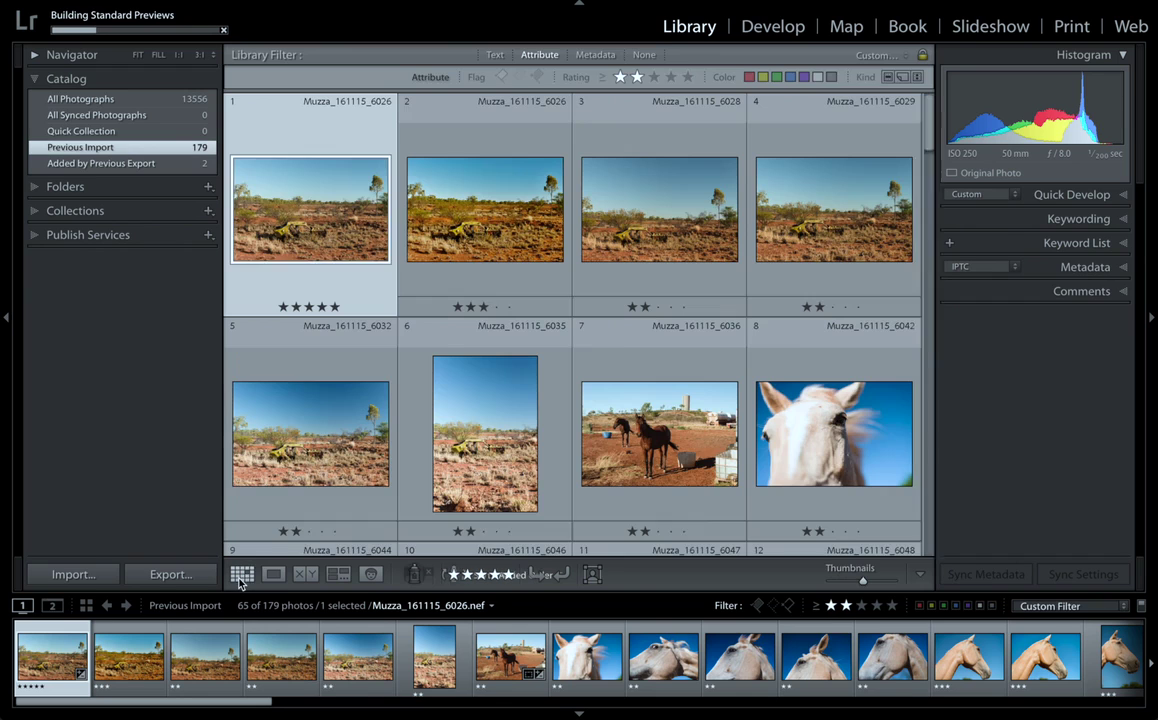
scroll(548, 425, down, 3)
scroll(548, 430, down, 2)
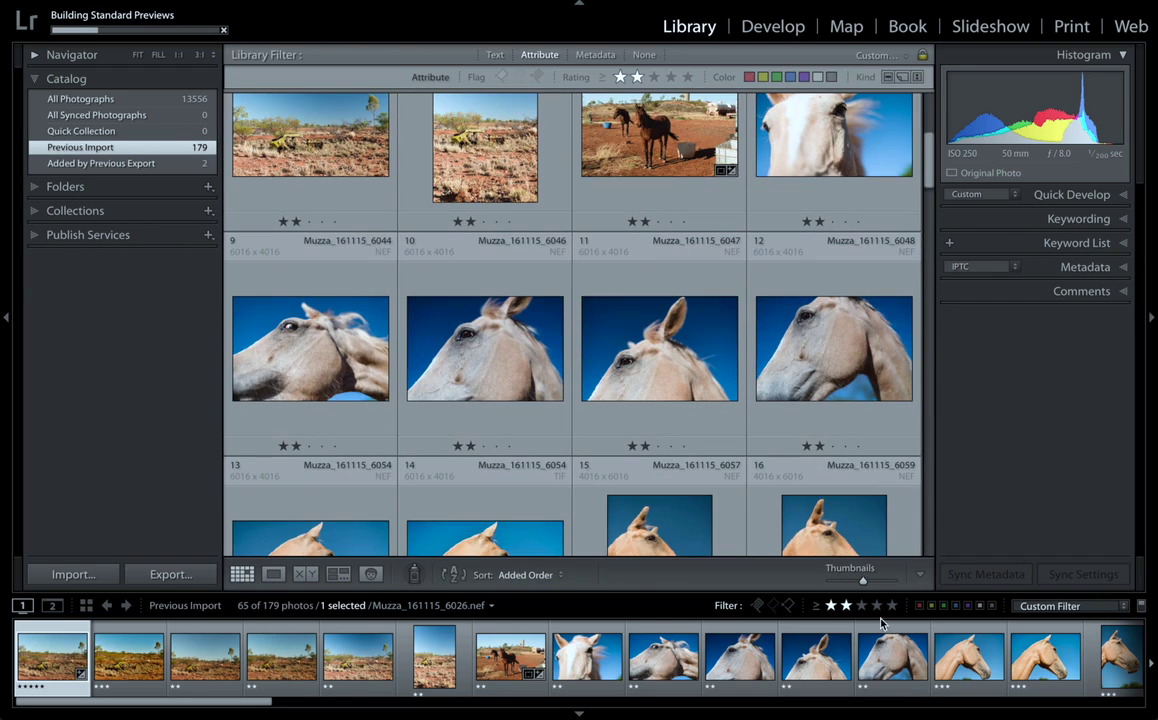
Step: Filter to three stars and higher, browse the results, clear the rating filter, and reapply it at three stars
click(861, 605)
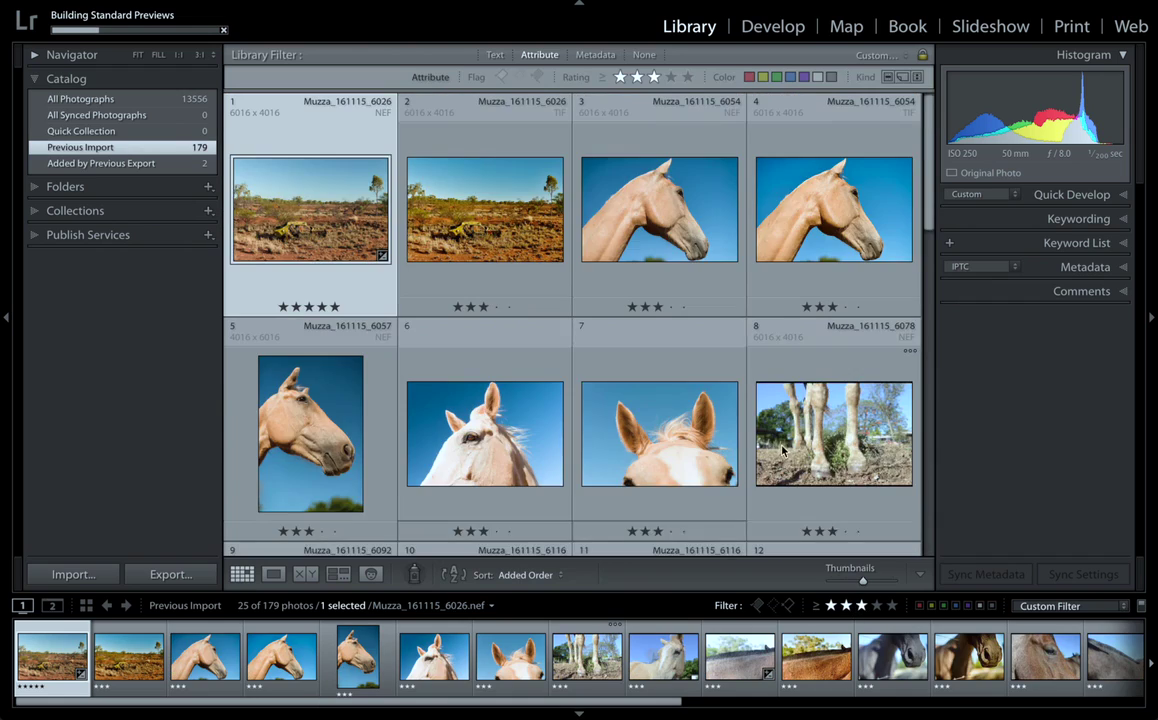
scroll(676, 446, down, 10)
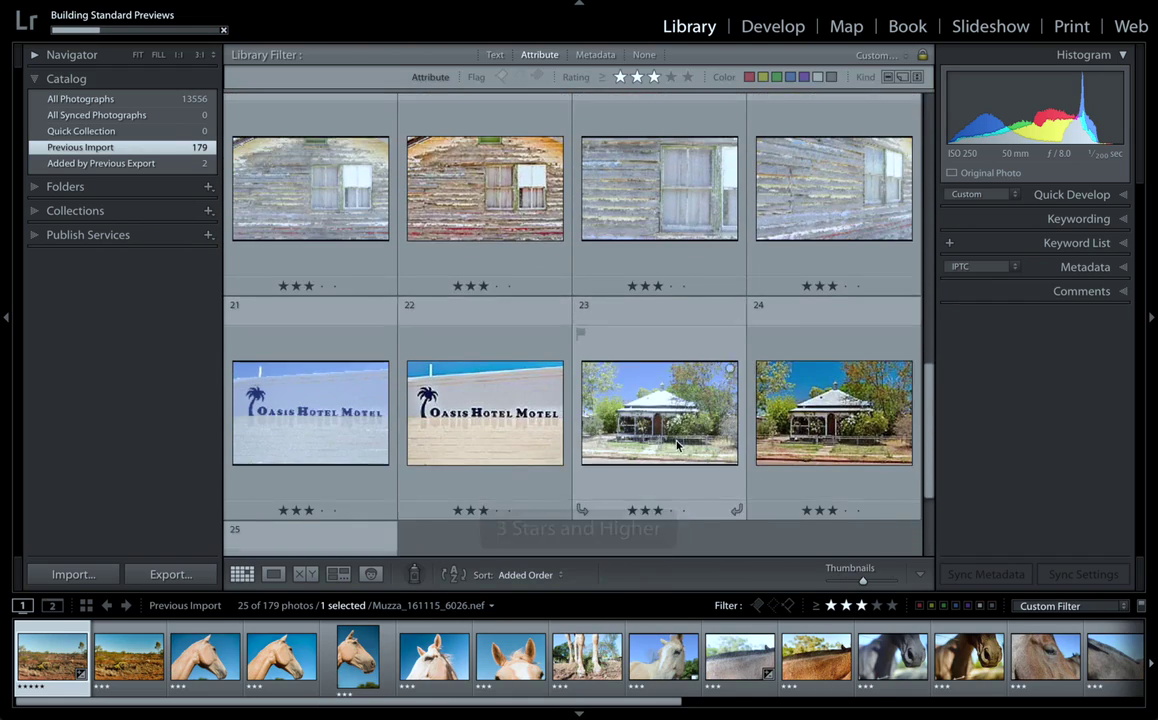
scroll(676, 446, up, 5)
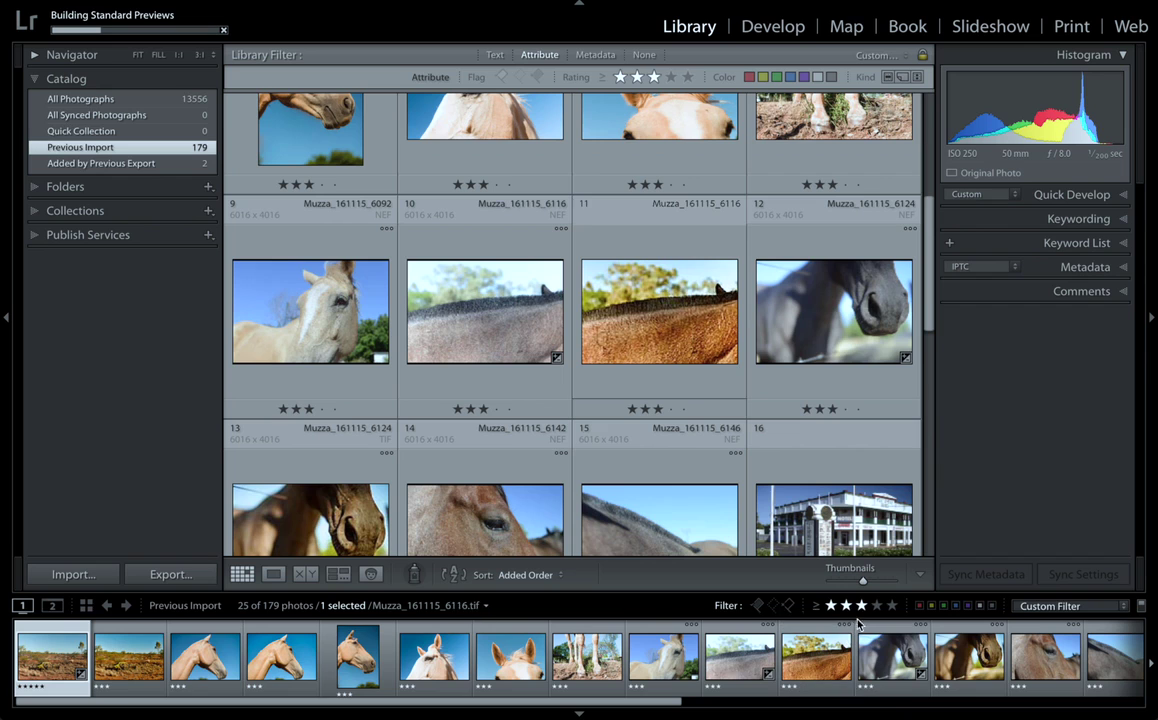
click(861, 605)
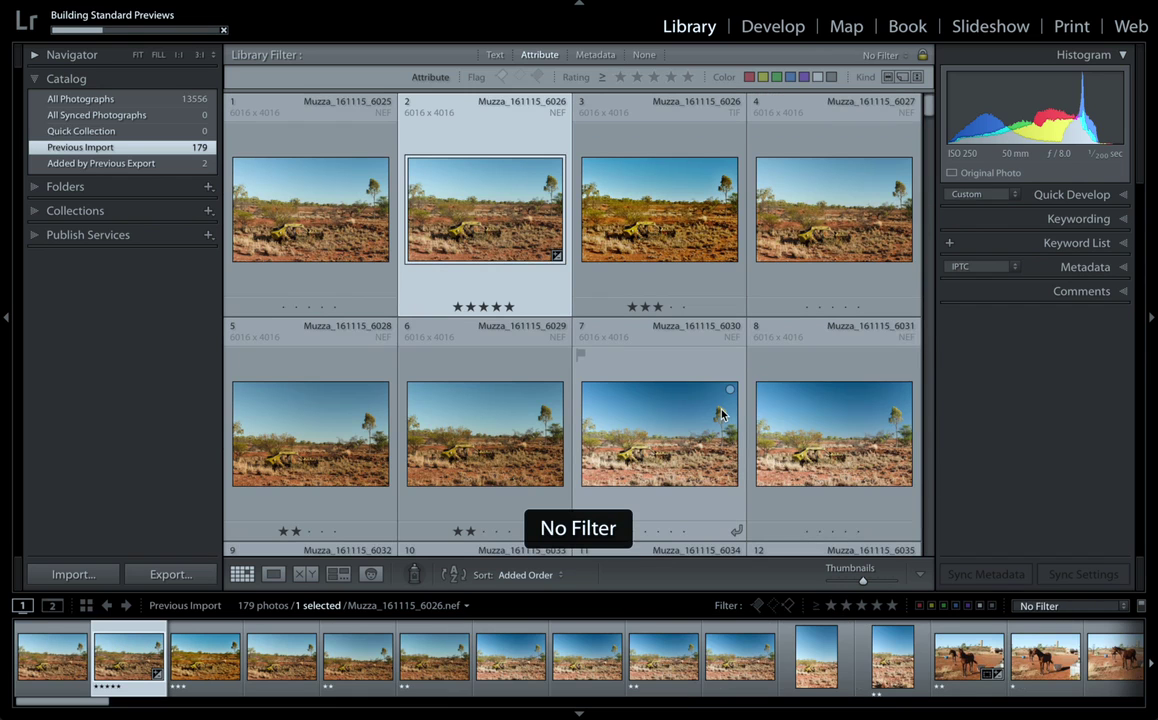
click(861, 605)
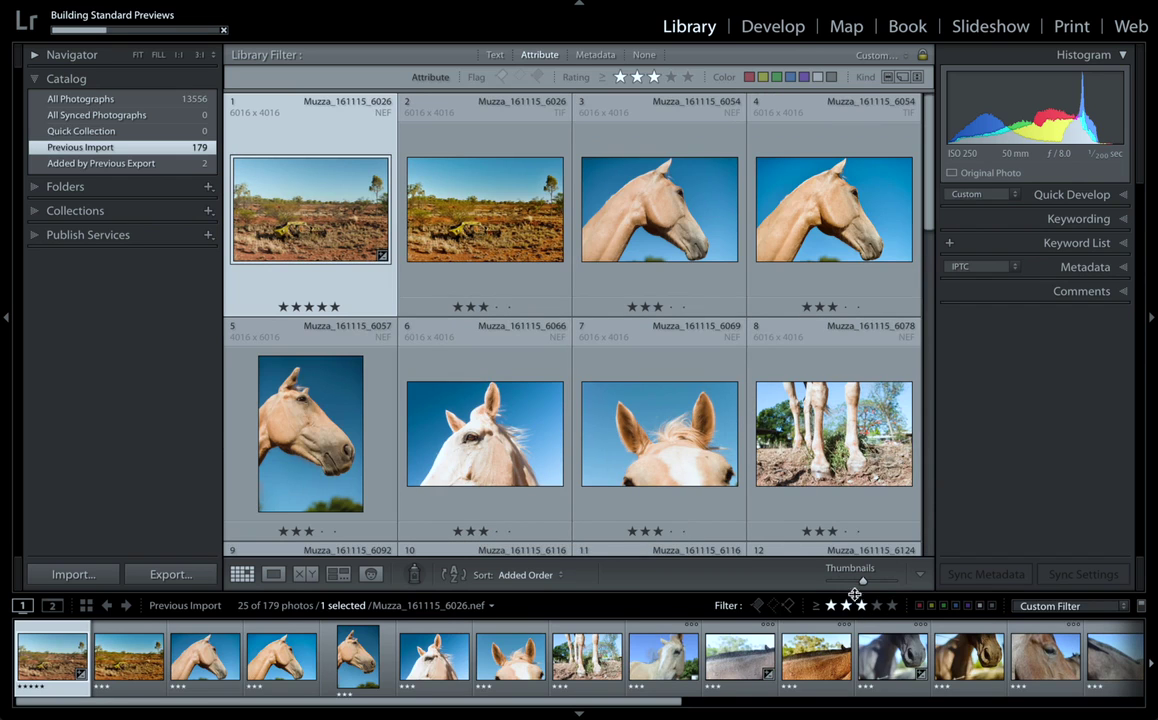
Step: Set the rating filter to two stars and higher and open the horse profile photo 6054.tif in Loupe view
click(846, 605)
scroll(668, 450, down, 3)
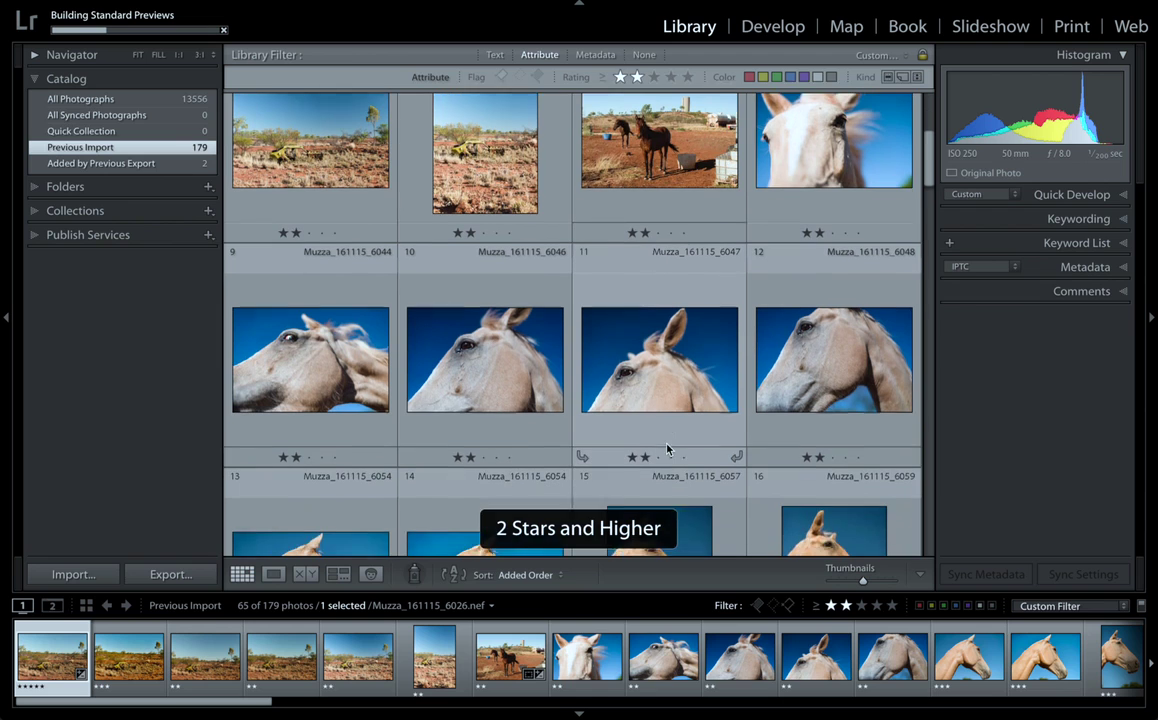
scroll(486, 328, down, 3)
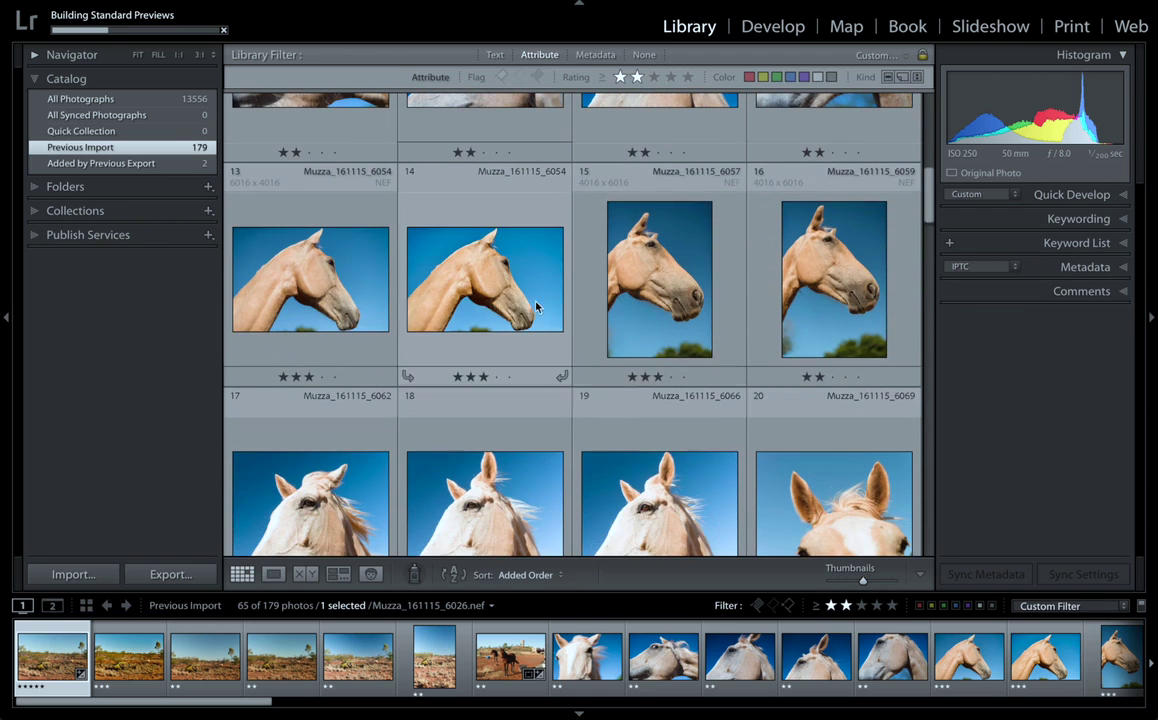
double_click(481, 328)
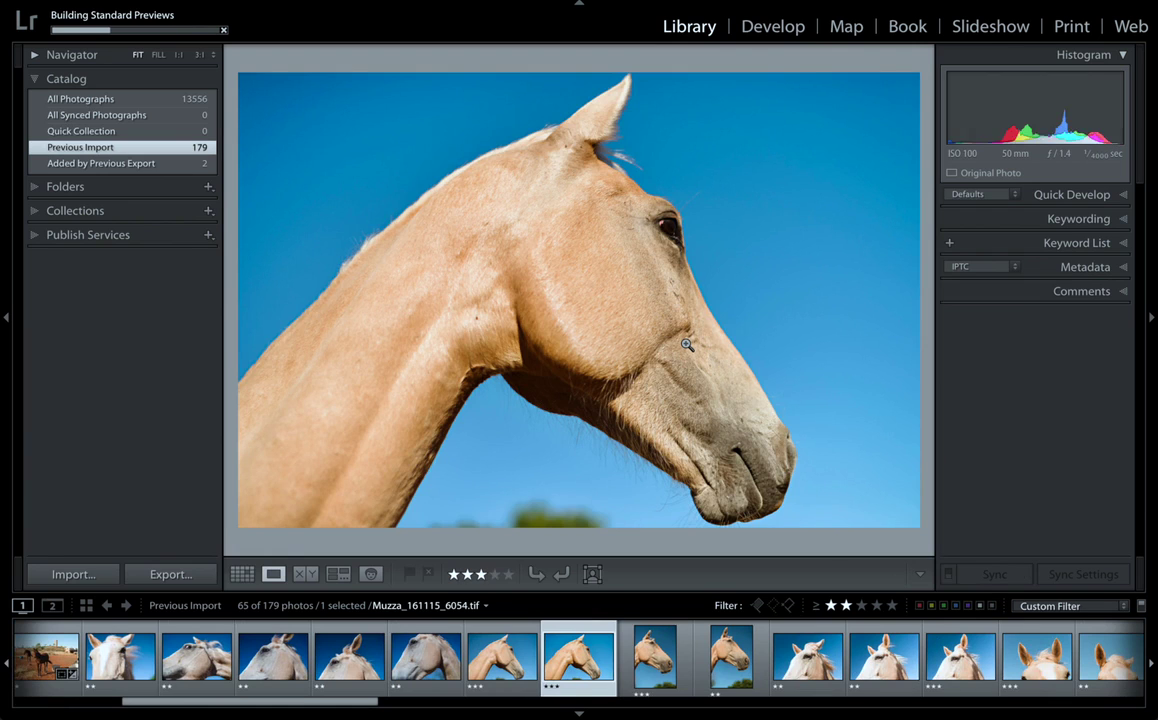
Step: Compare the vertical horse portraits 6057.nef and 6059.nef, rating 6057 two stars and 6059 three stars
key(Right)
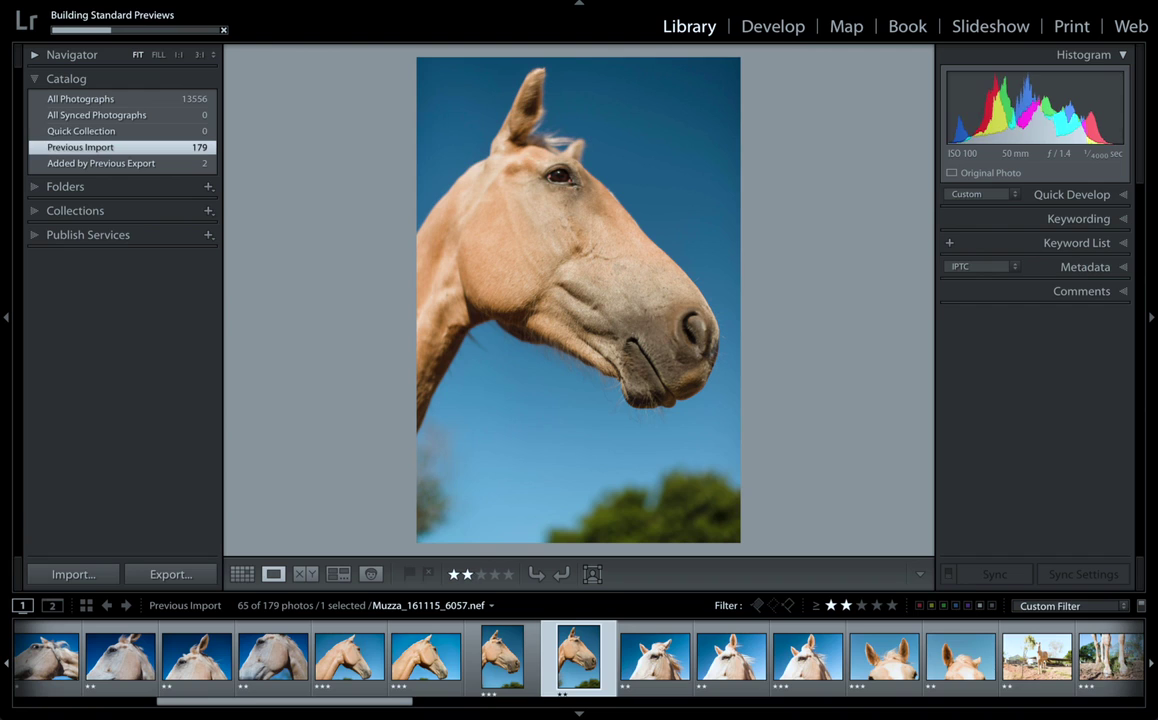
key(Right)
key(Left)
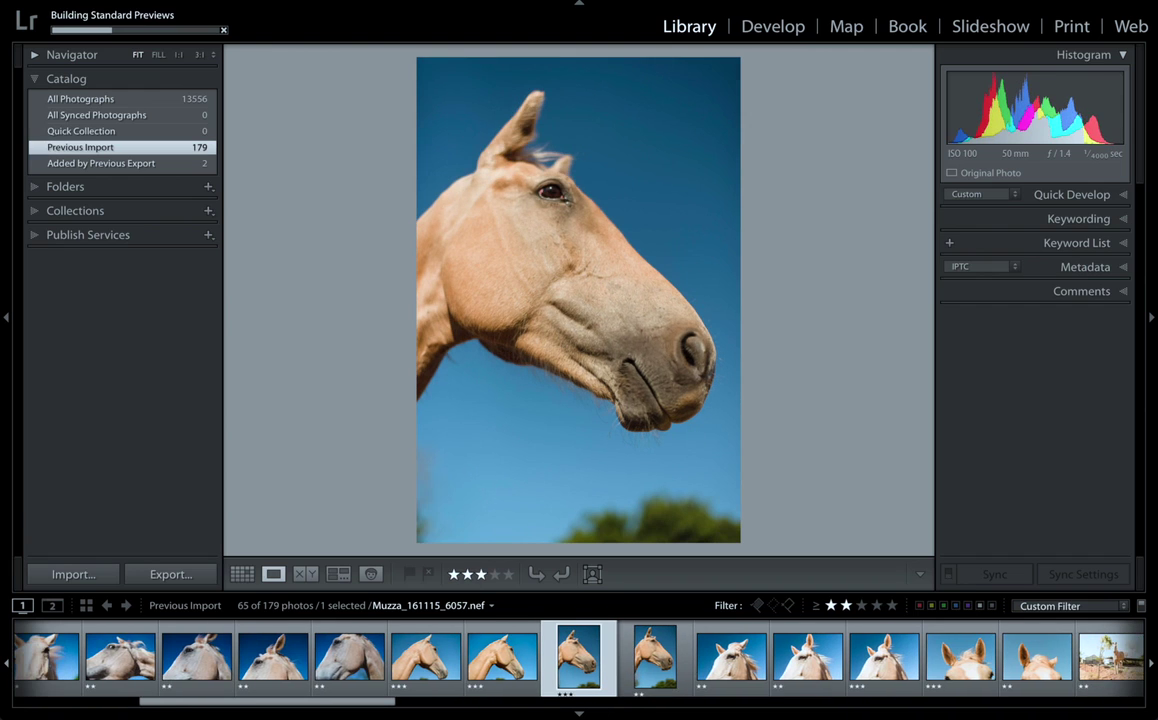
key(2)
key(Right)
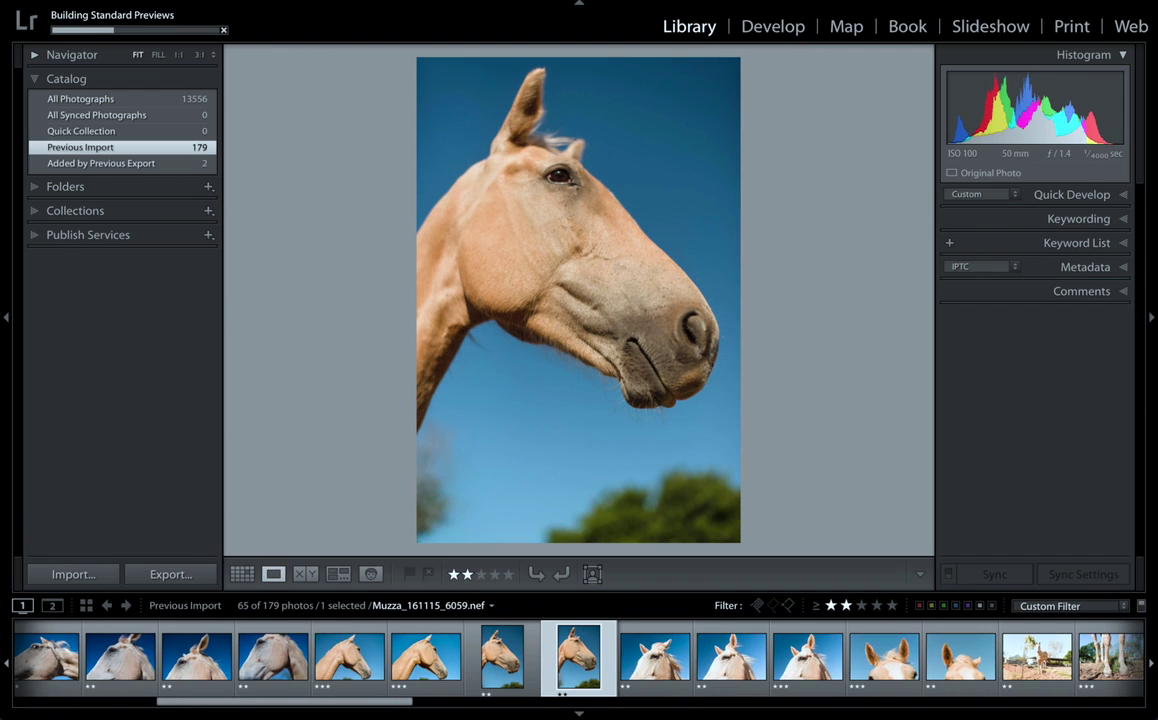
key(3)
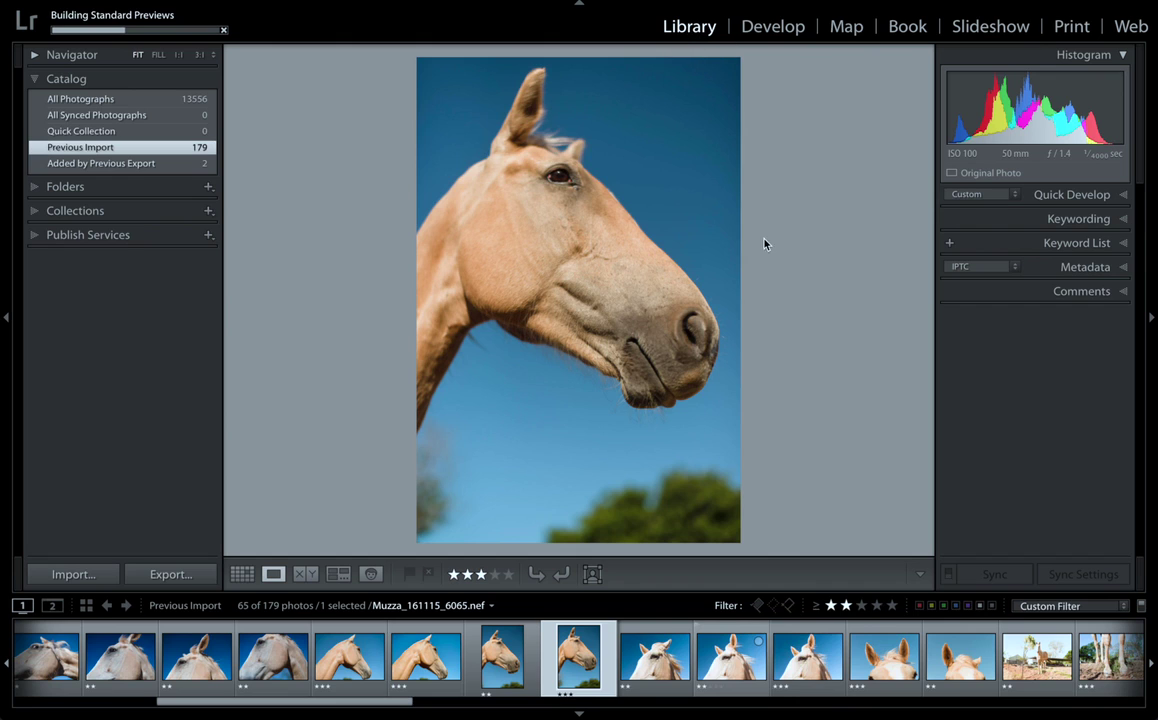
Step: Return to Grid view and select the vertical horse portraits 6057 and 6059 together
click(243, 575)
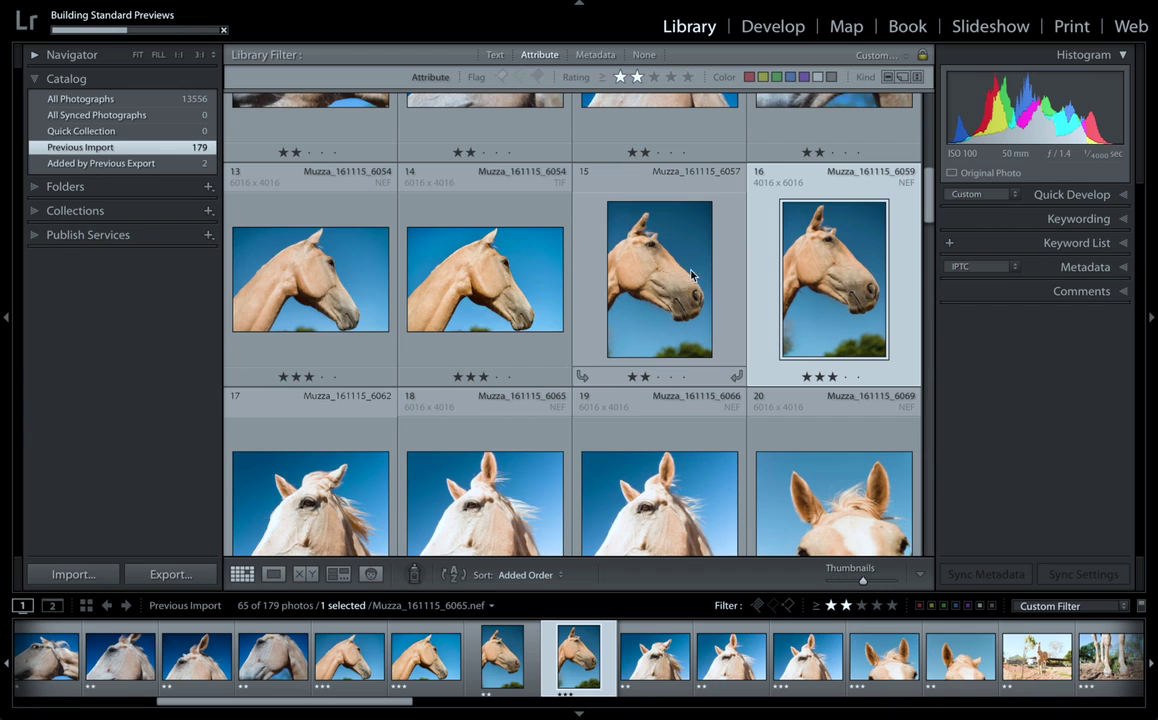
scroll(664, 276, up, 1)
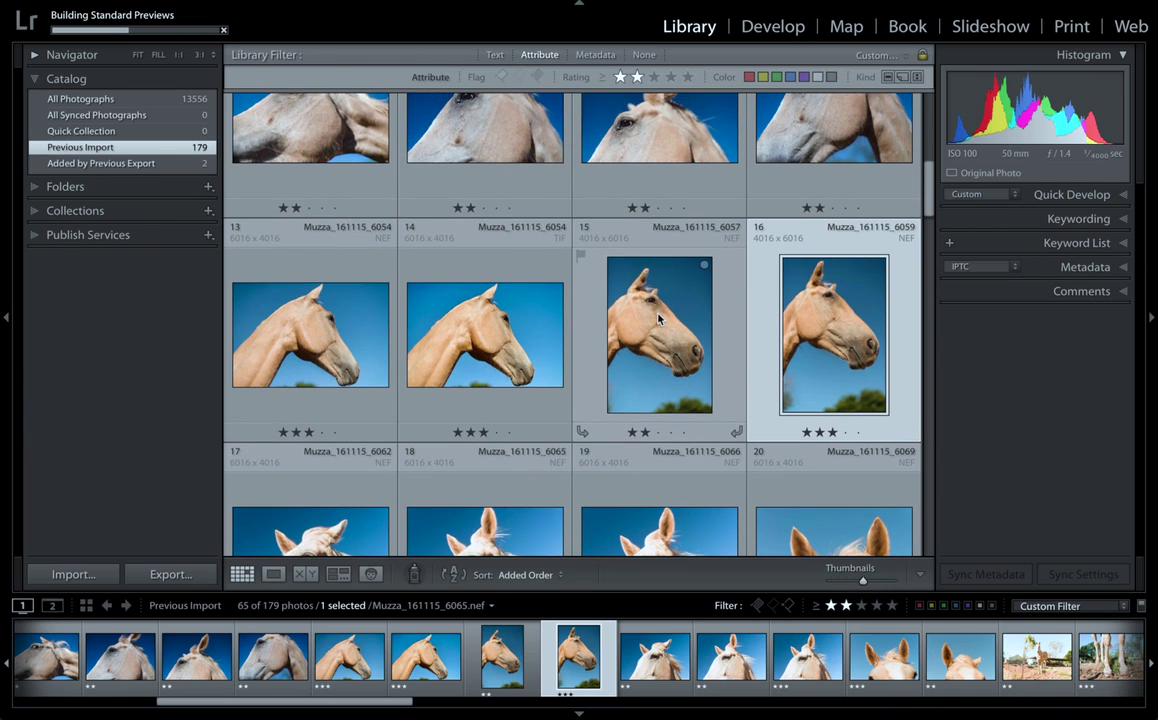
scroll(658, 300, down, 3)
ctrl+click(659, 190)
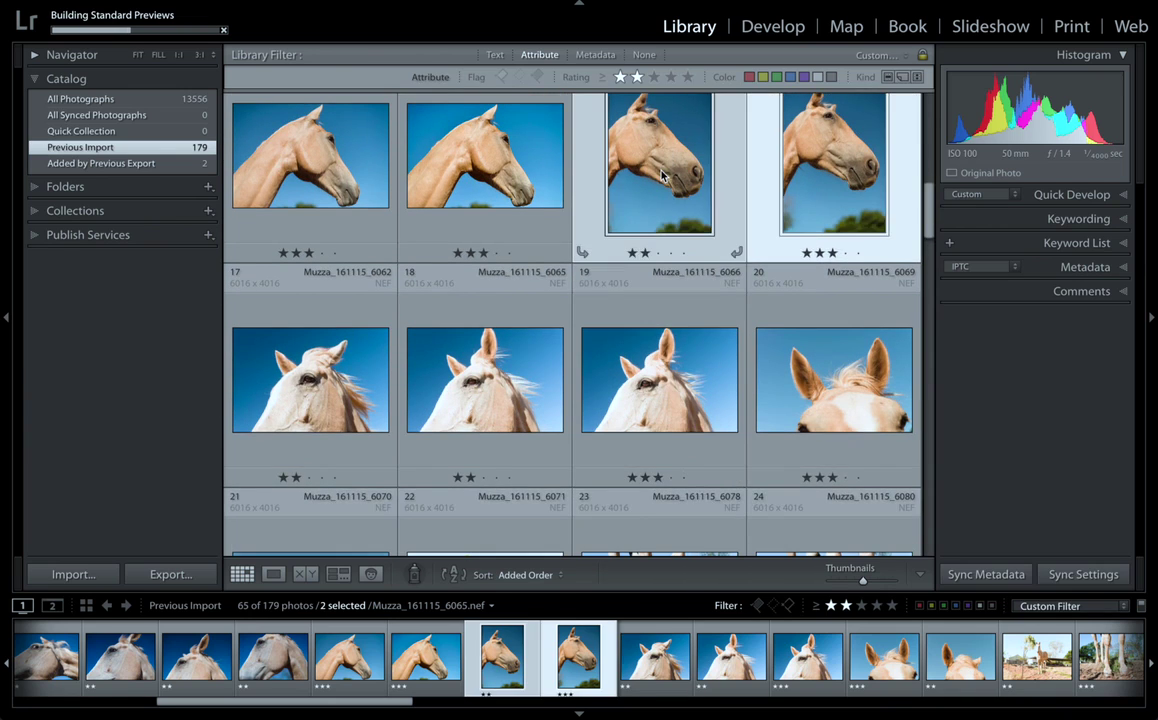
scroll(659, 246, up, 1)
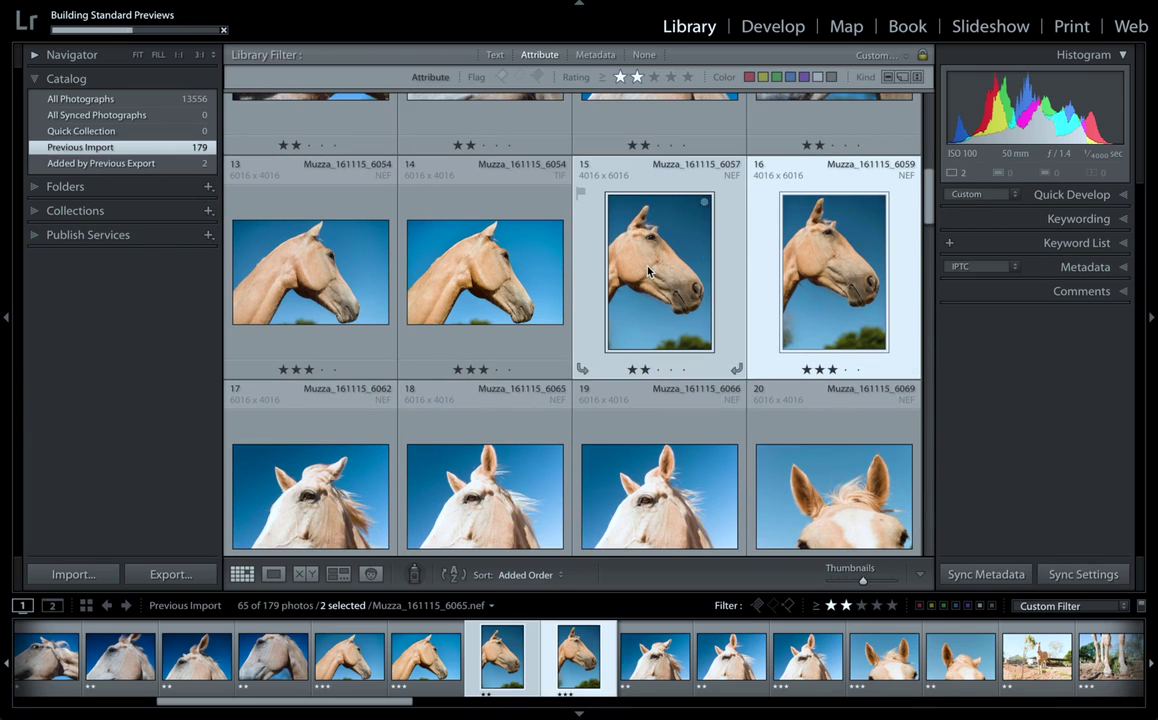
Step: Raise the contrast of both selected portraits by 25 with Quick Develop and enlarge the grid thumbnails
click(1068, 196)
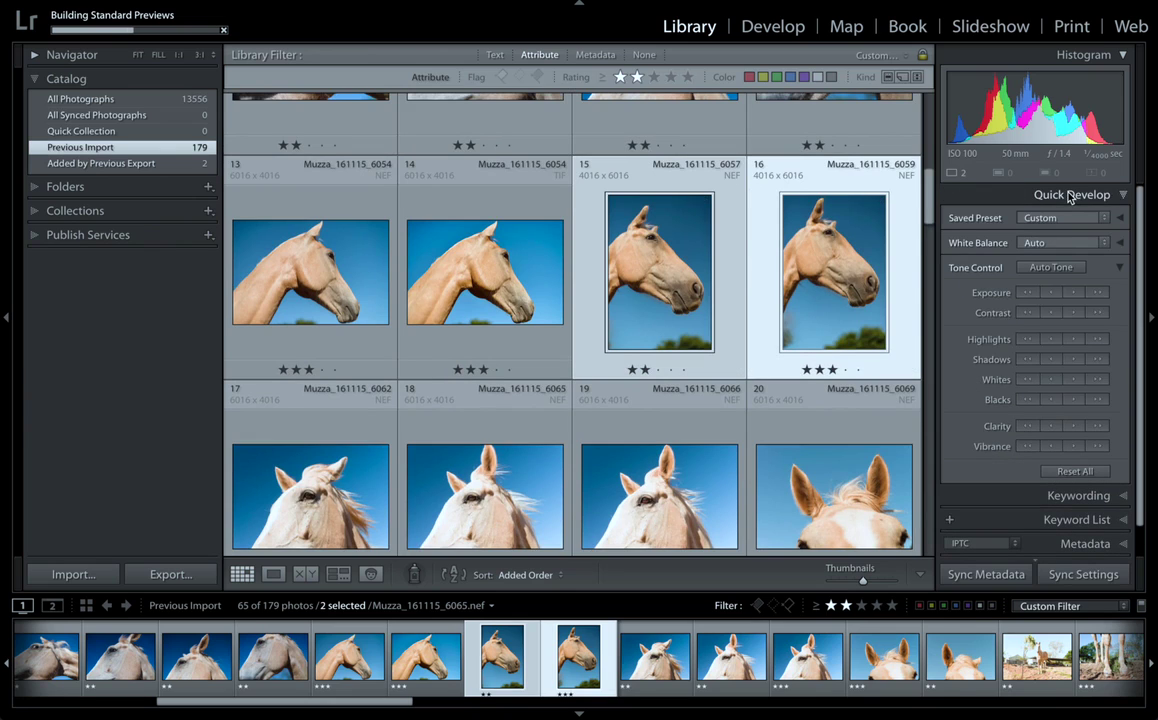
click(1068, 316)
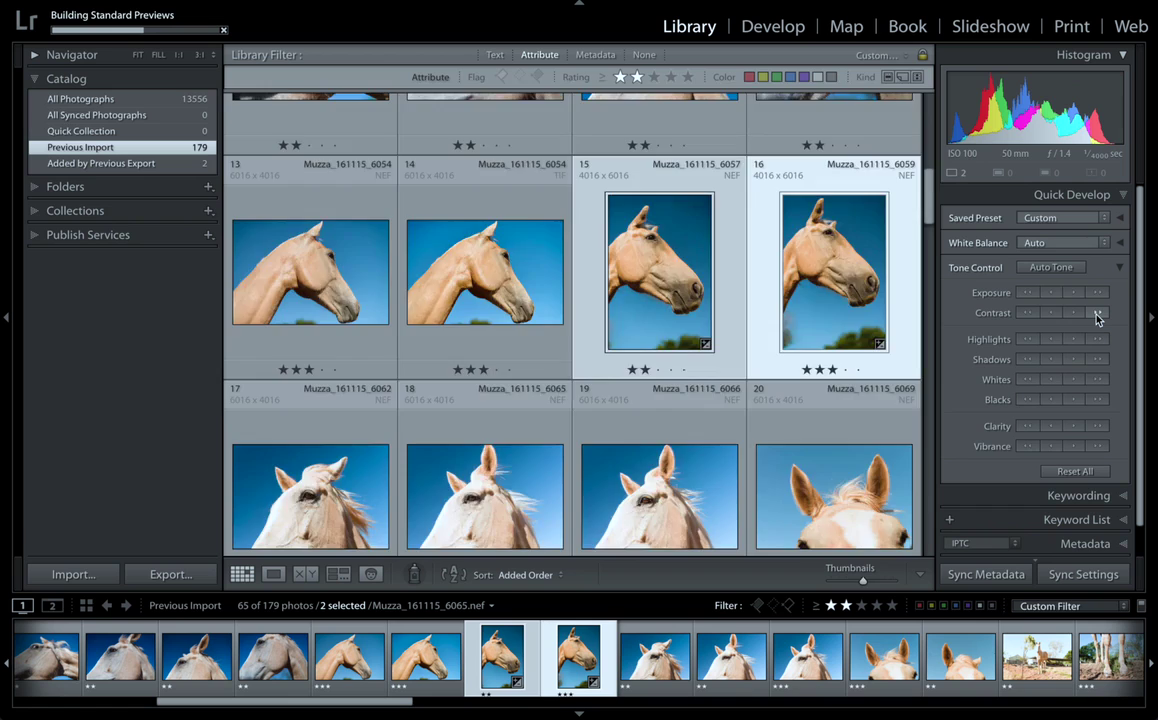
key(equal)
key(equal)
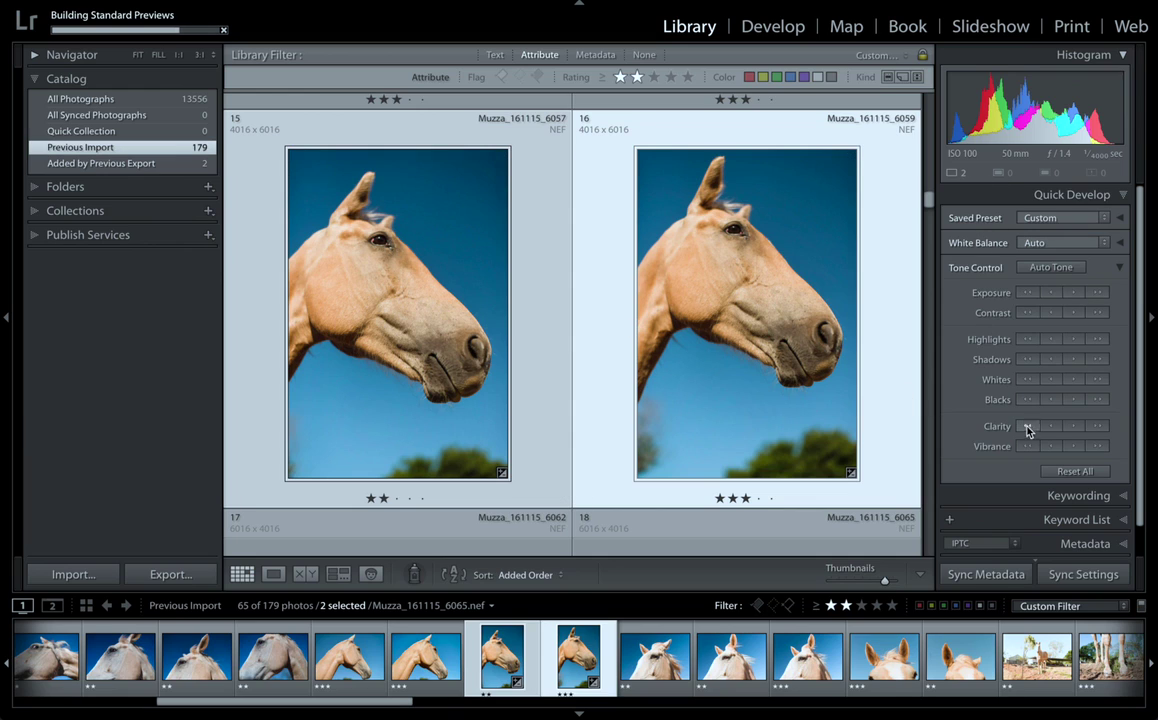
Step: Select only the three-star portrait 6059, open it in the Develop module, and reveal its presets and history
click(481, 375)
scroll(560, 440, down, 3)
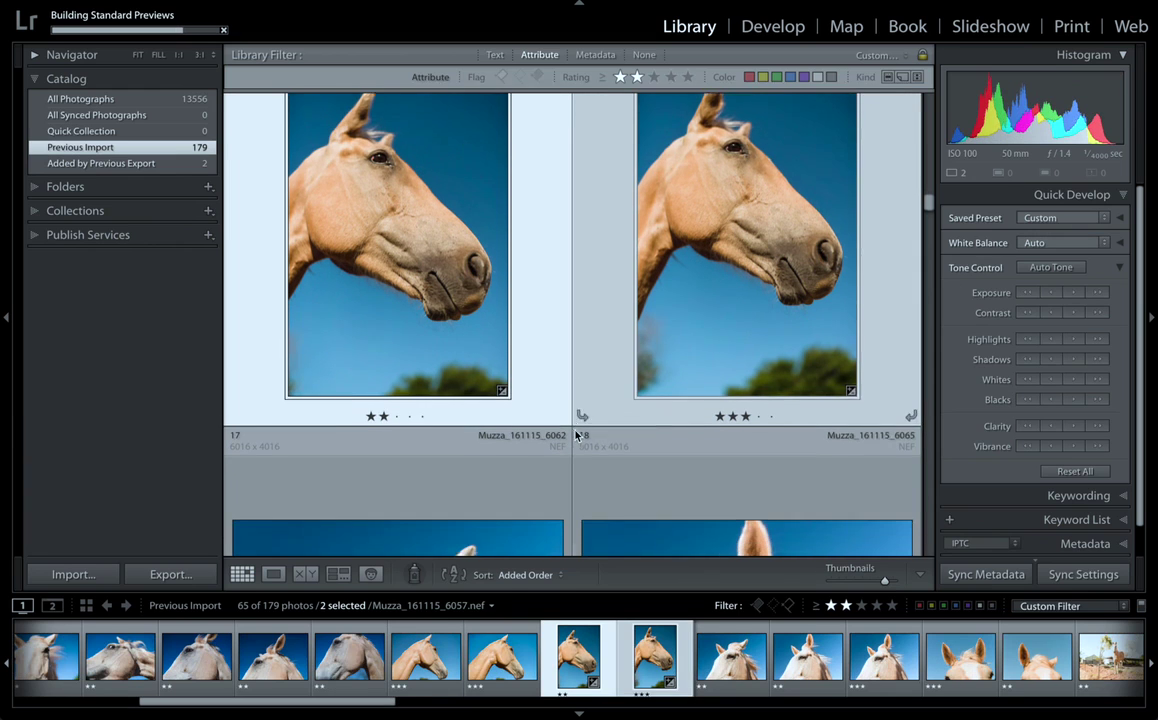
key(Down)
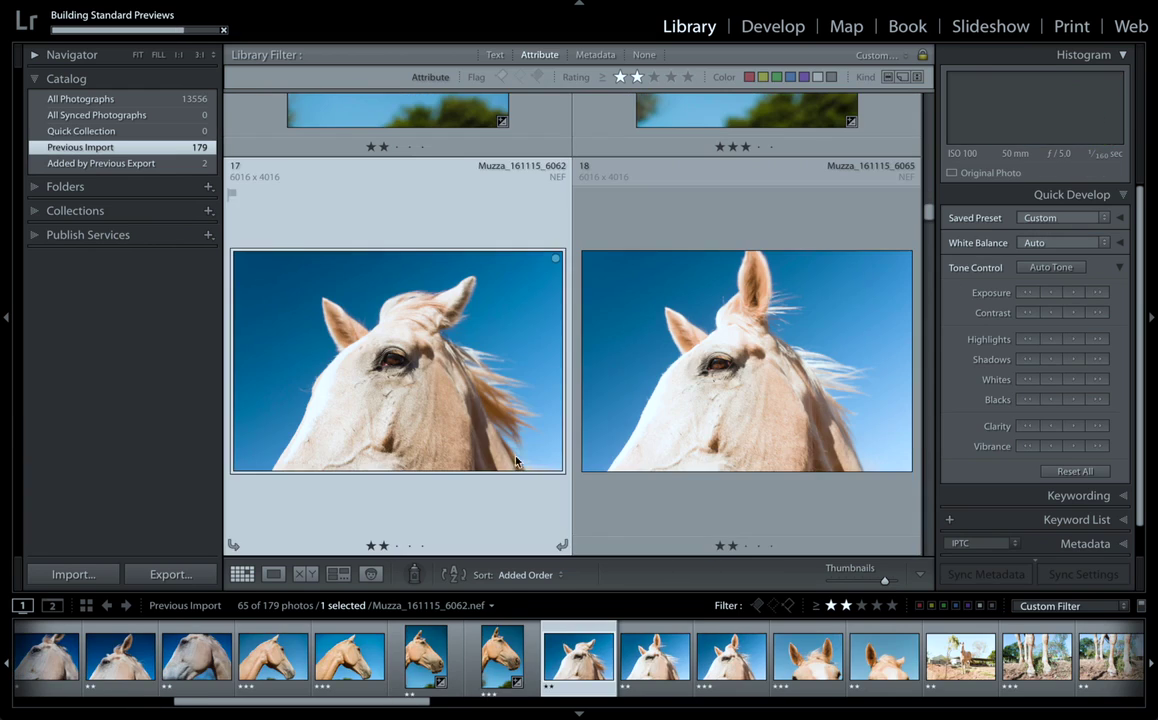
scroll(711, 407, up, 3)
click(713, 400)
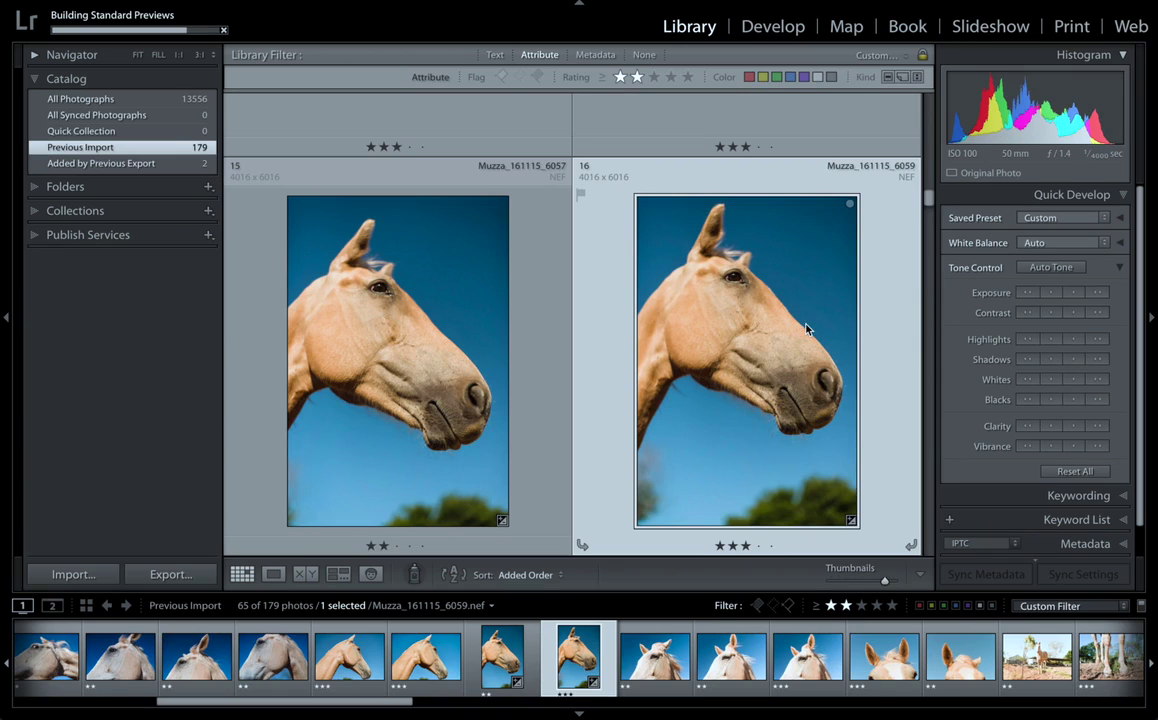
click(775, 27)
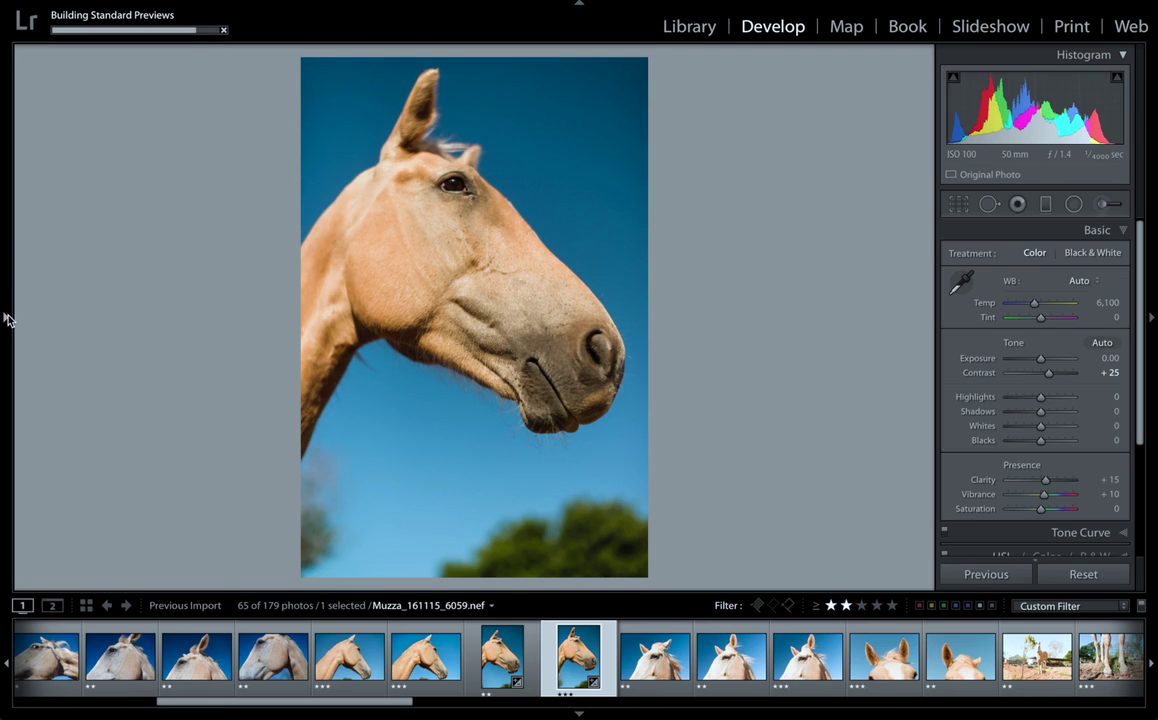
click(7, 318)
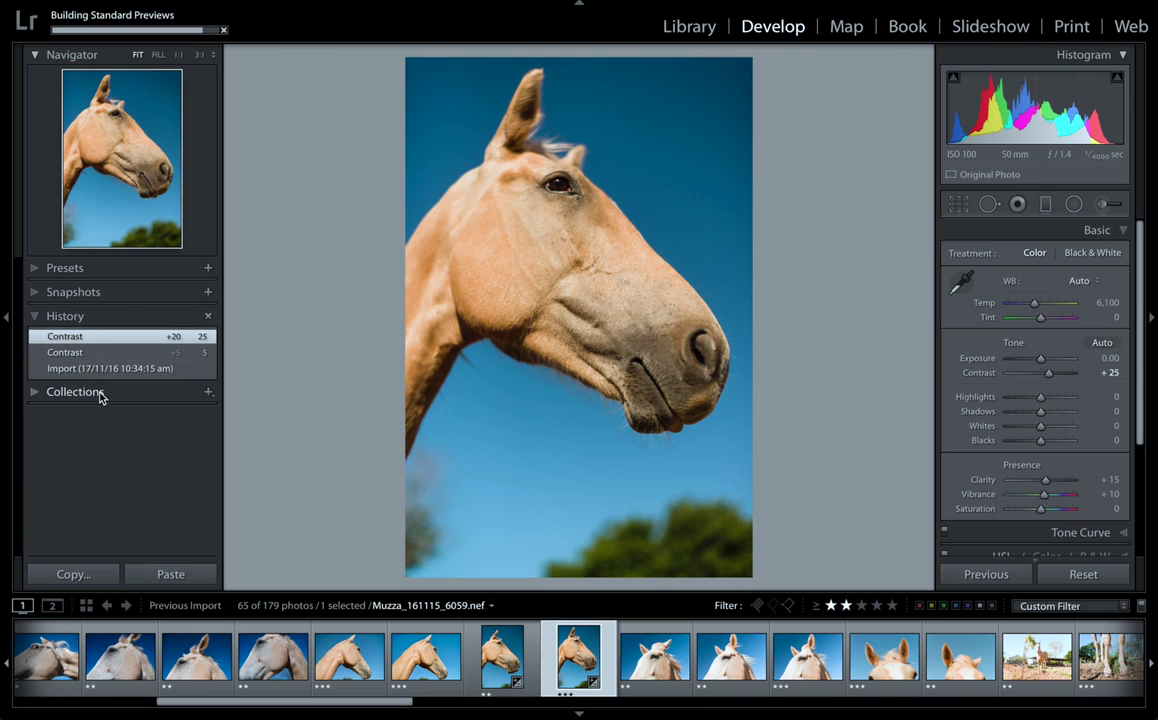
Step: Browse the Landscape Vibrations, B&W Toned, Color and General develop presets and preview them on the portrait
click(112, 267)
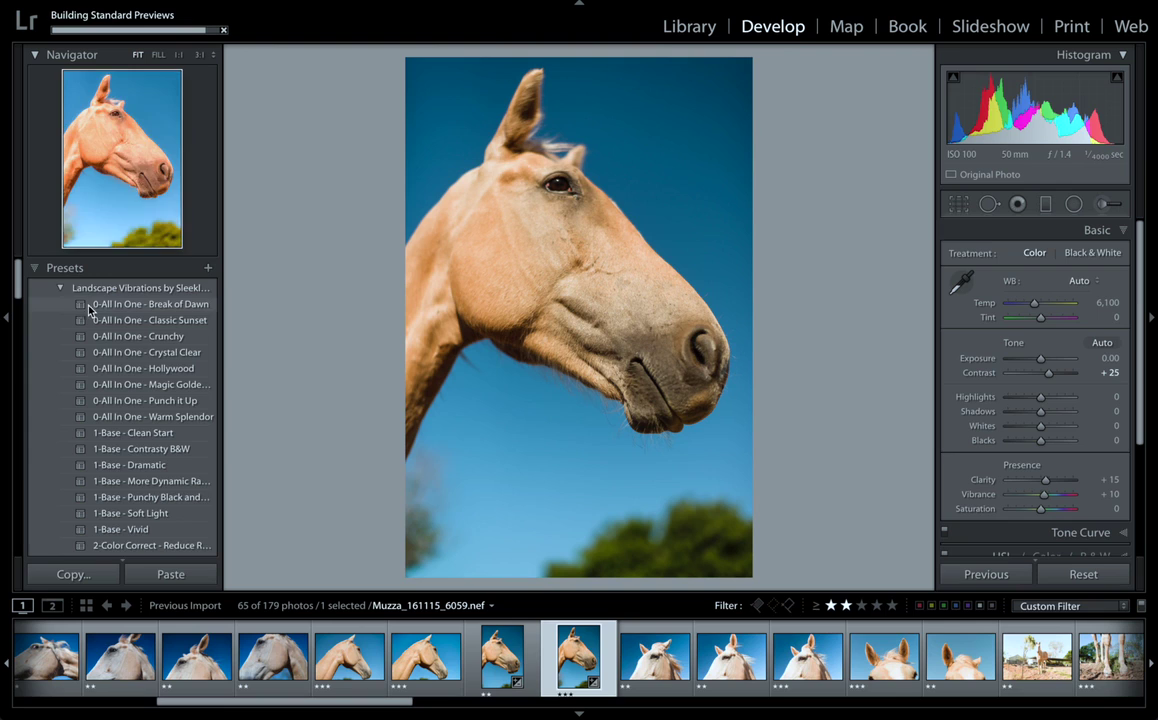
click(61, 288)
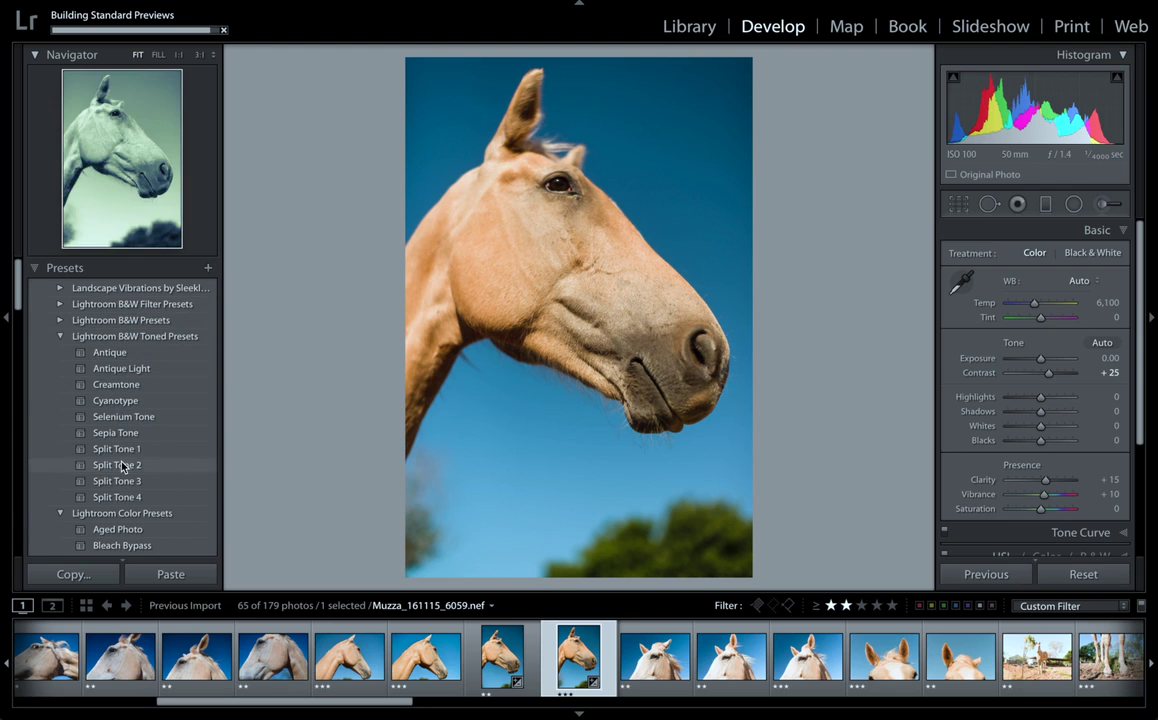
scroll(123, 500, down, 5)
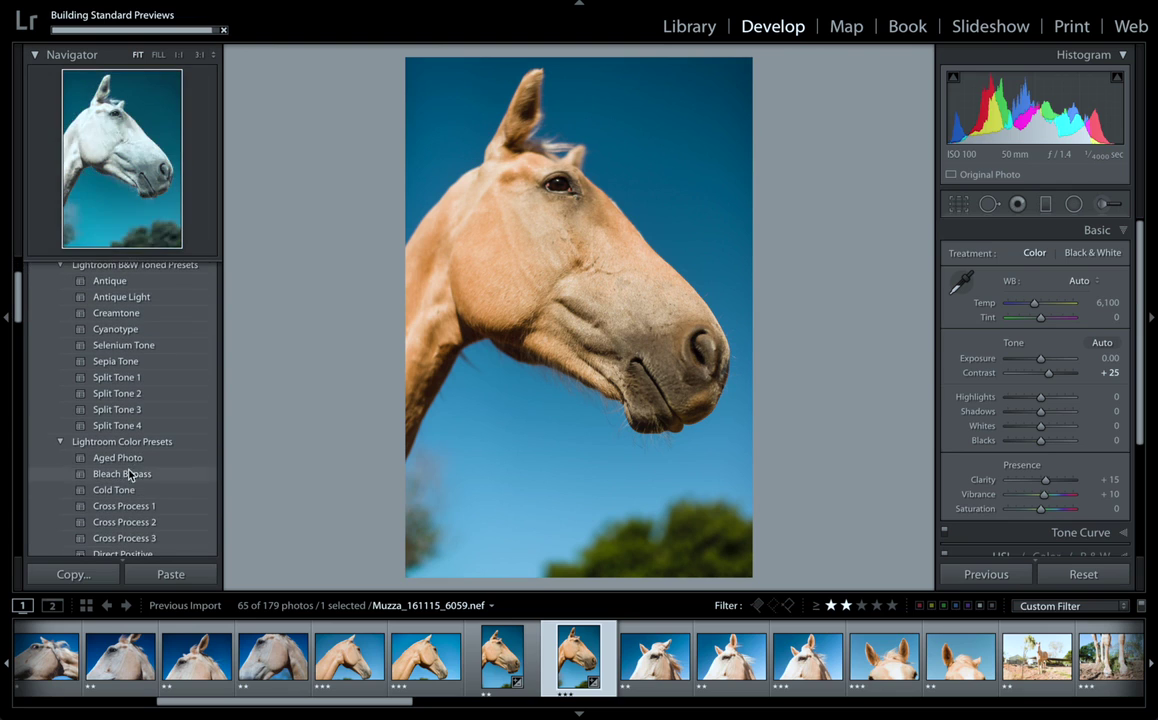
scroll(127, 460, up, 5)
scroll(125, 469, up, 2)
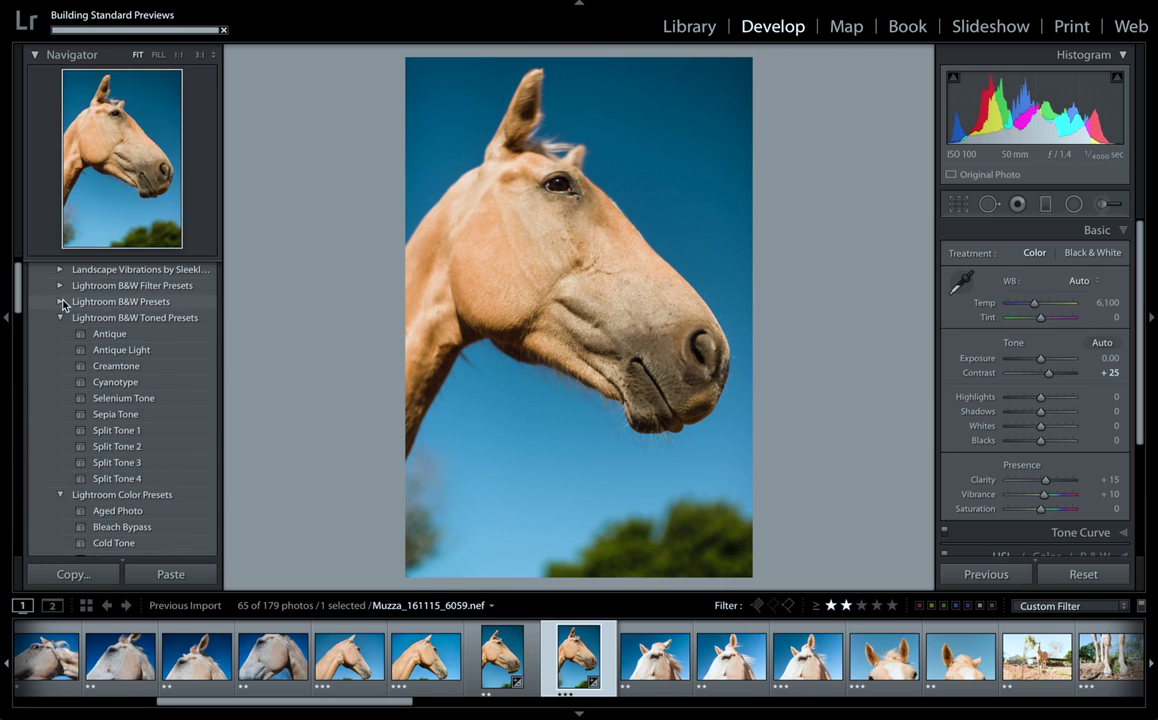
scroll(63, 305, up, 1)
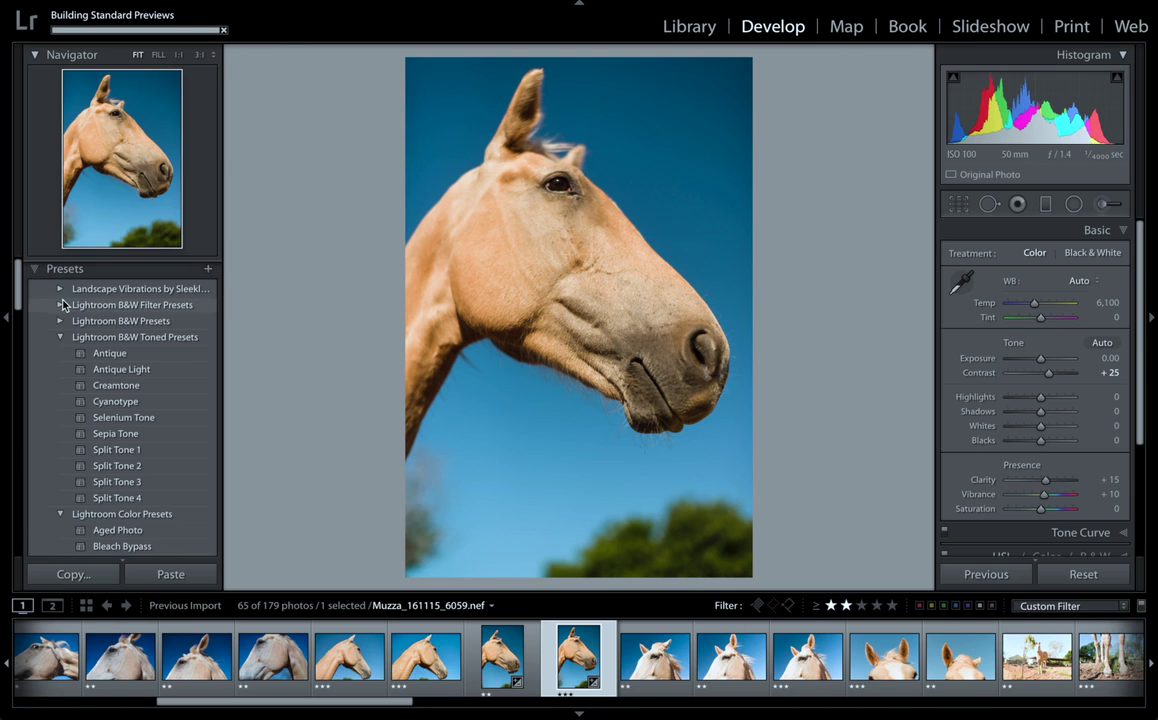
scroll(133, 360, down, 1)
scroll(131, 373, down, 2)
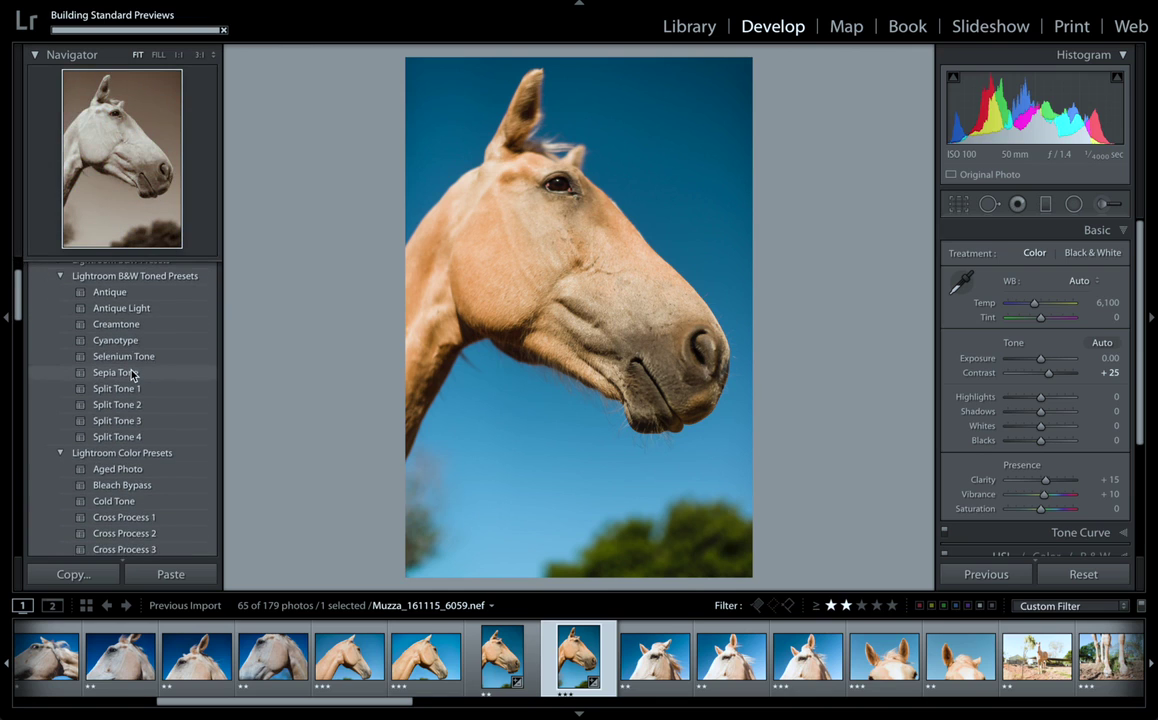
scroll(131, 373, down, 5)
scroll(131, 375, down, 10)
scroll(135, 372, down, 1)
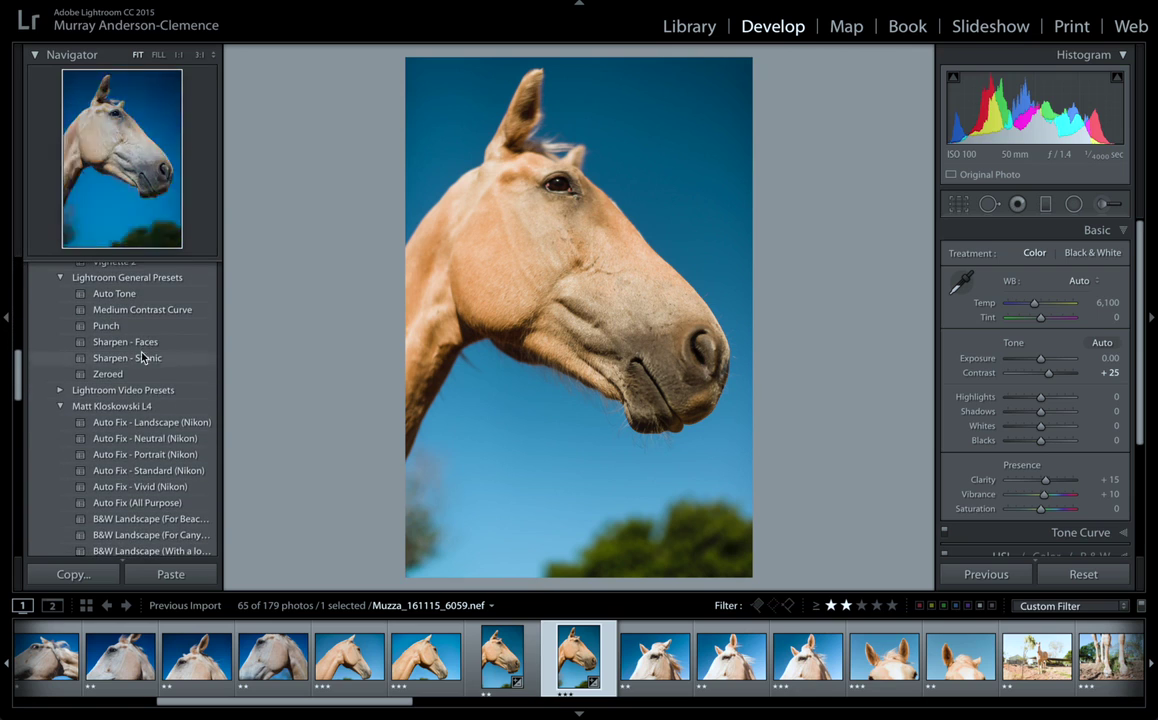
scroll(145, 375, up, 2)
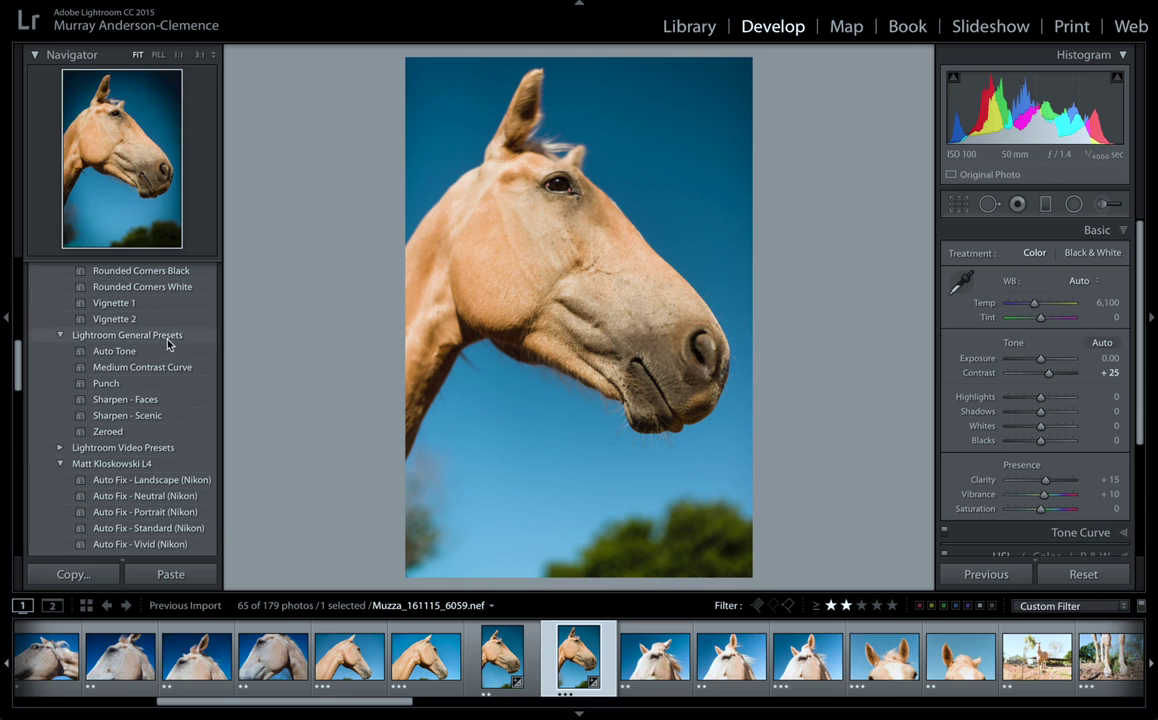
scroll(150, 310, up, 15)
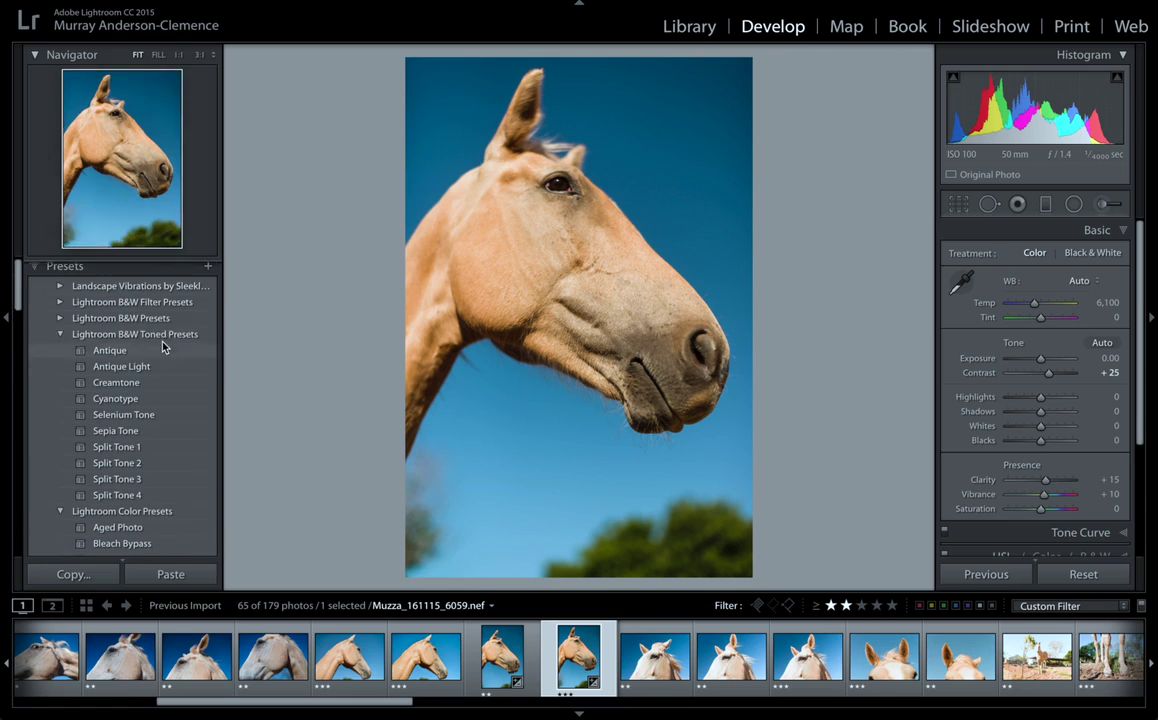
click(150, 268)
Step: Return portrait 6059 to its Import history state and set the white balance to As Shot
click(114, 318)
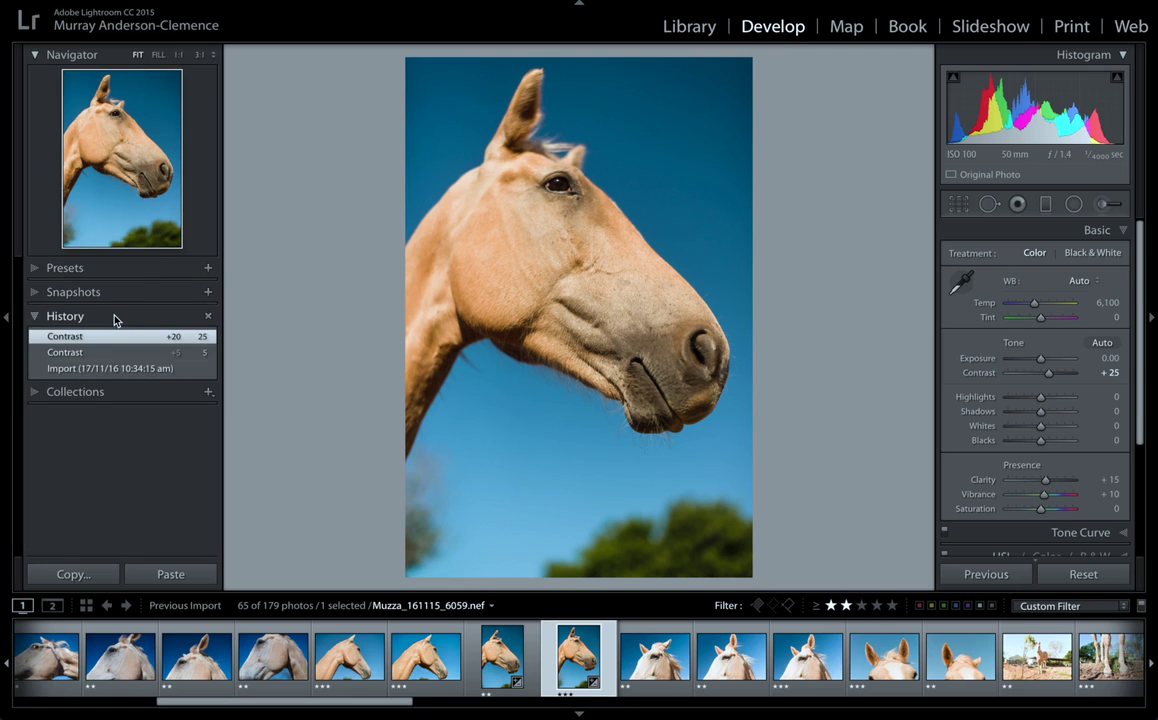
click(110, 370)
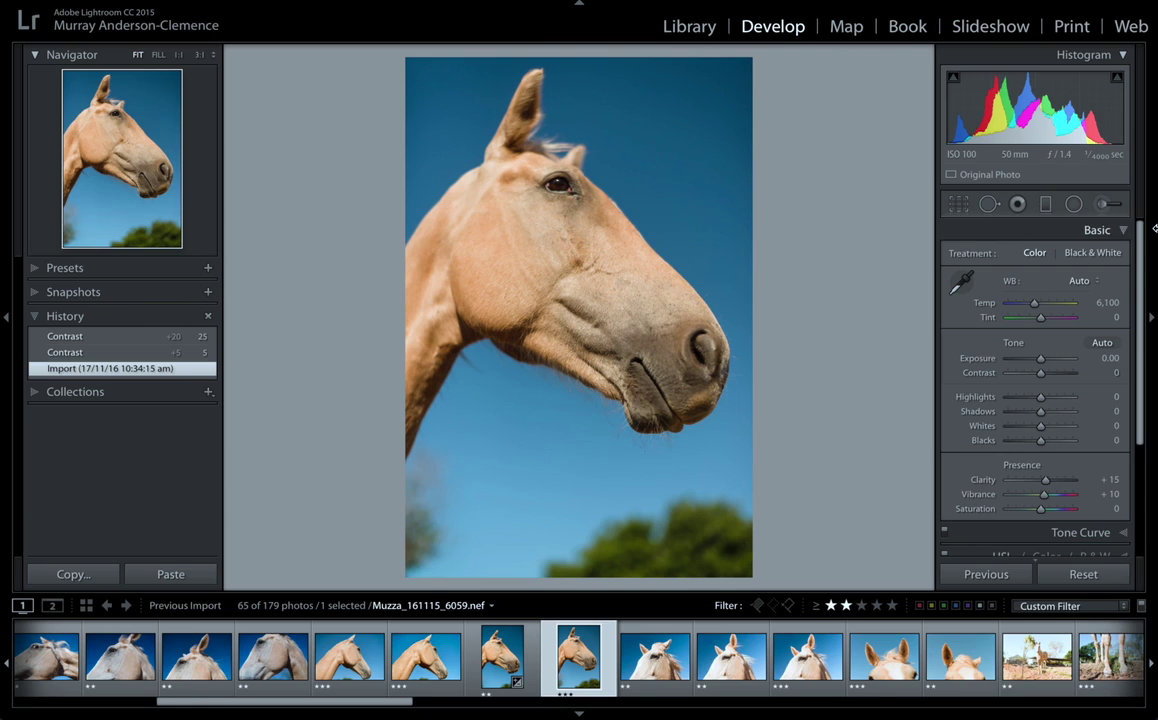
click(1084, 280)
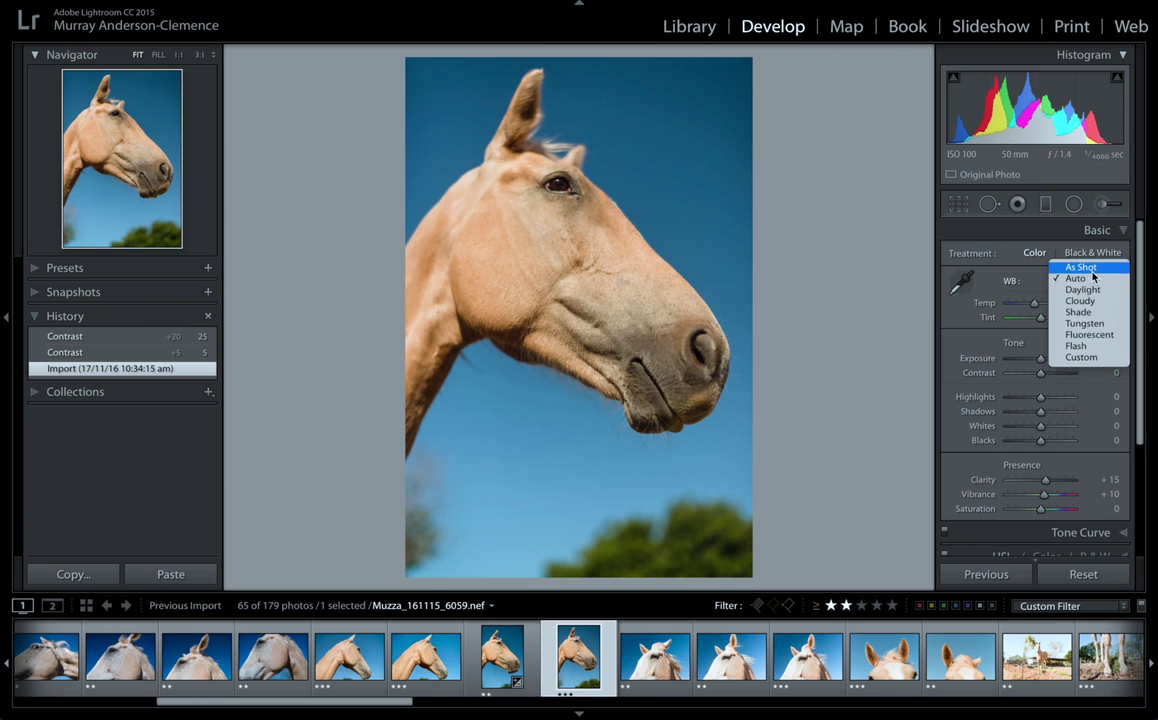
click(1085, 267)
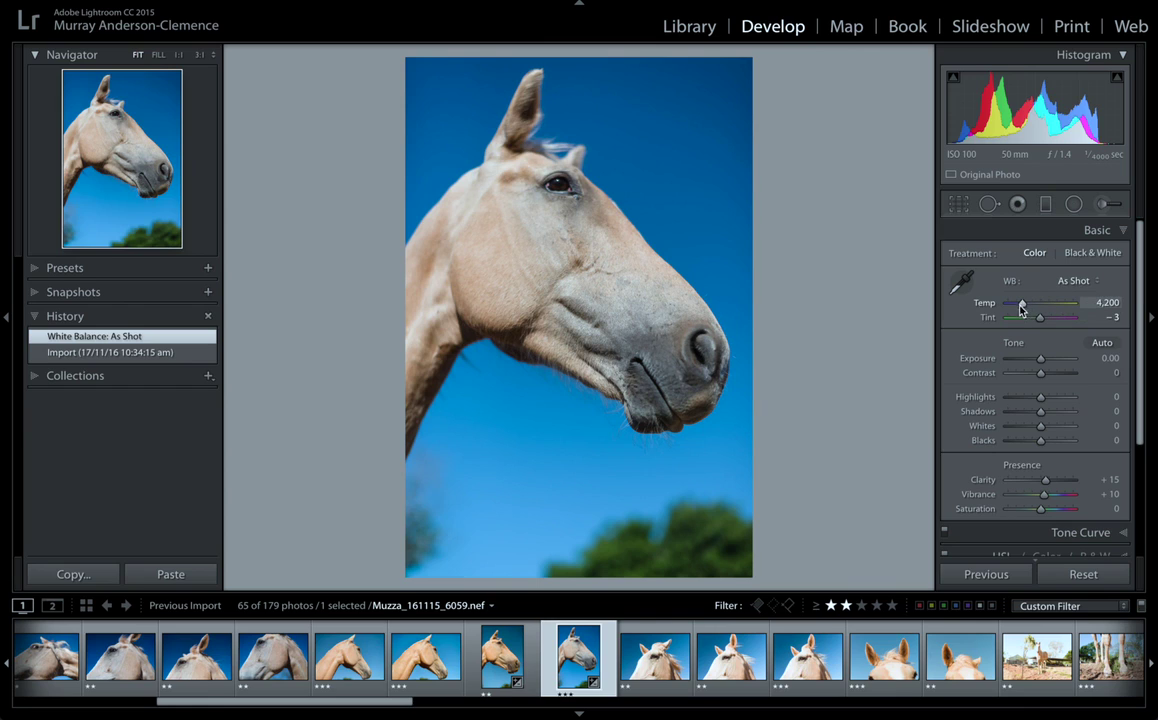
Step: Try a white balance temperature of 50,000 with a tint of −106, and undo both changes
drag(1020, 310, 1098, 302)
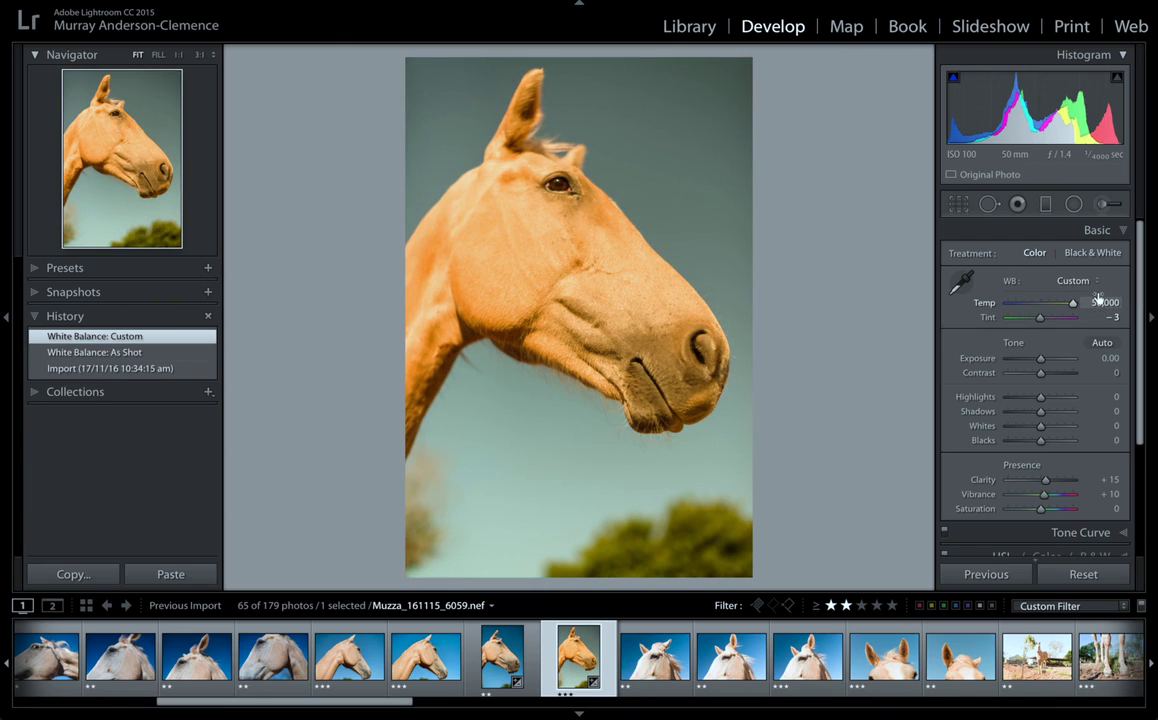
mouse_move(1039, 318)
mouse_down()
mouse_move(1085, 322)
mouse_move(985, 319)
mouse_move(1070, 322)
mouse_move(1017, 318)
mouse_up()
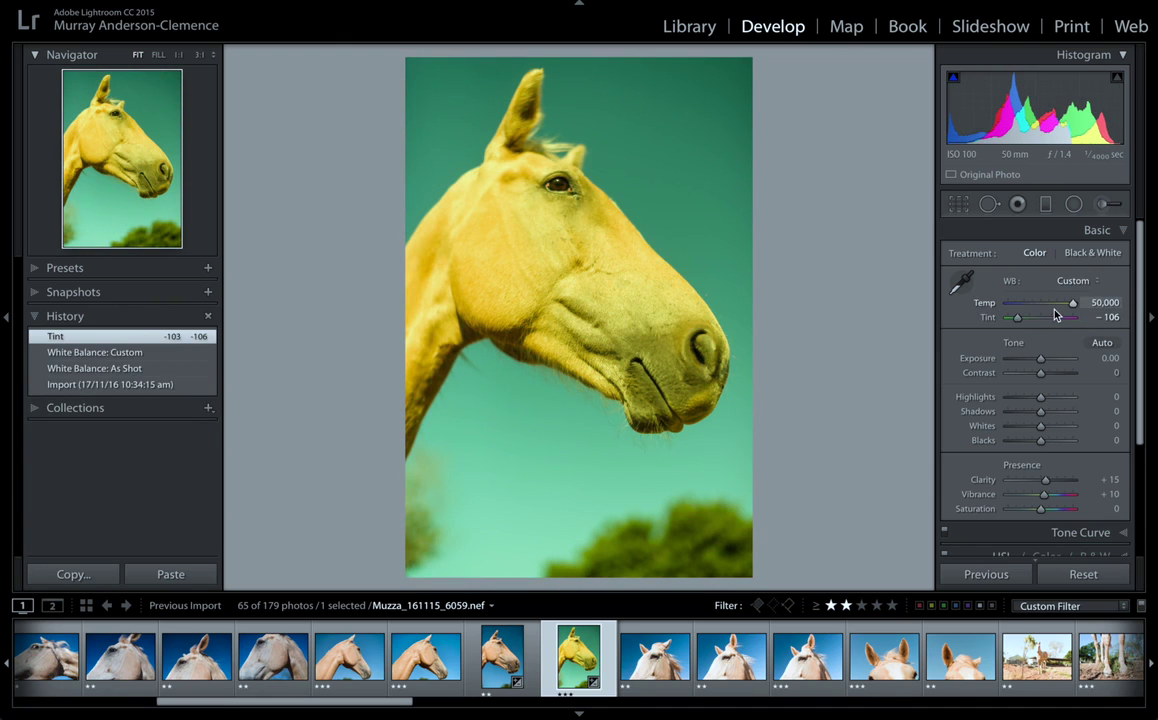
key(ctrl+z)
key(ctrl+z)
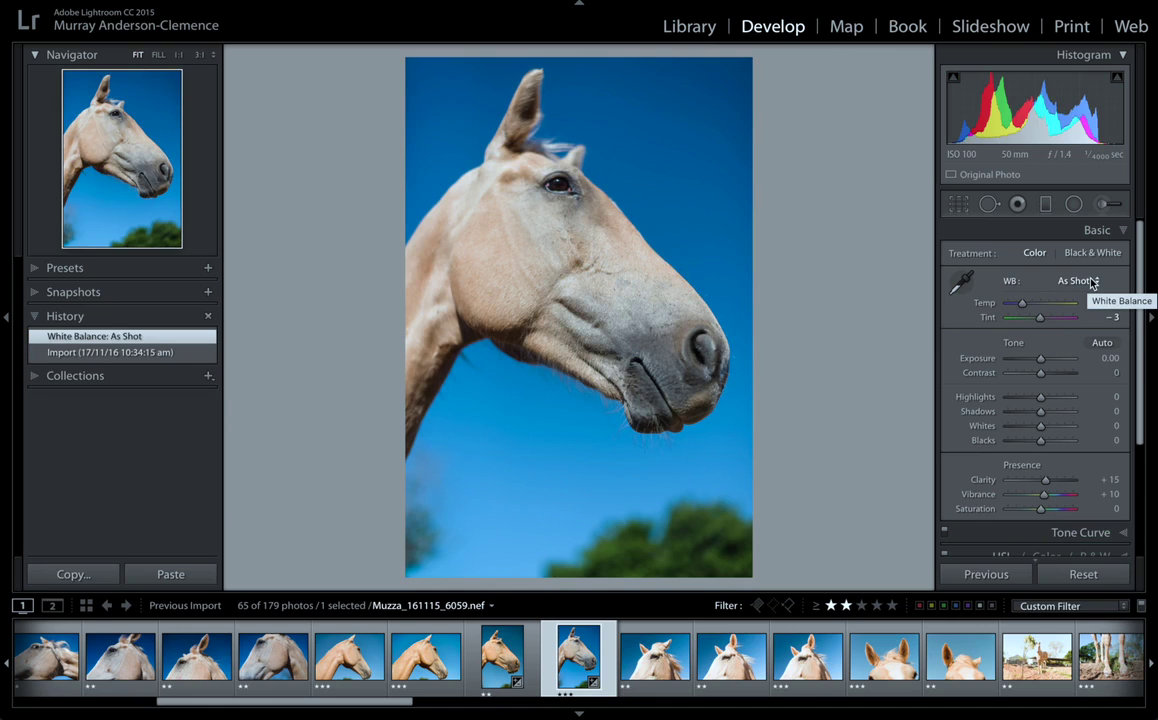
Step: Compare the Daylight and Auto white balance on the portrait, and return to the Daylight state in the history
click(1093, 283)
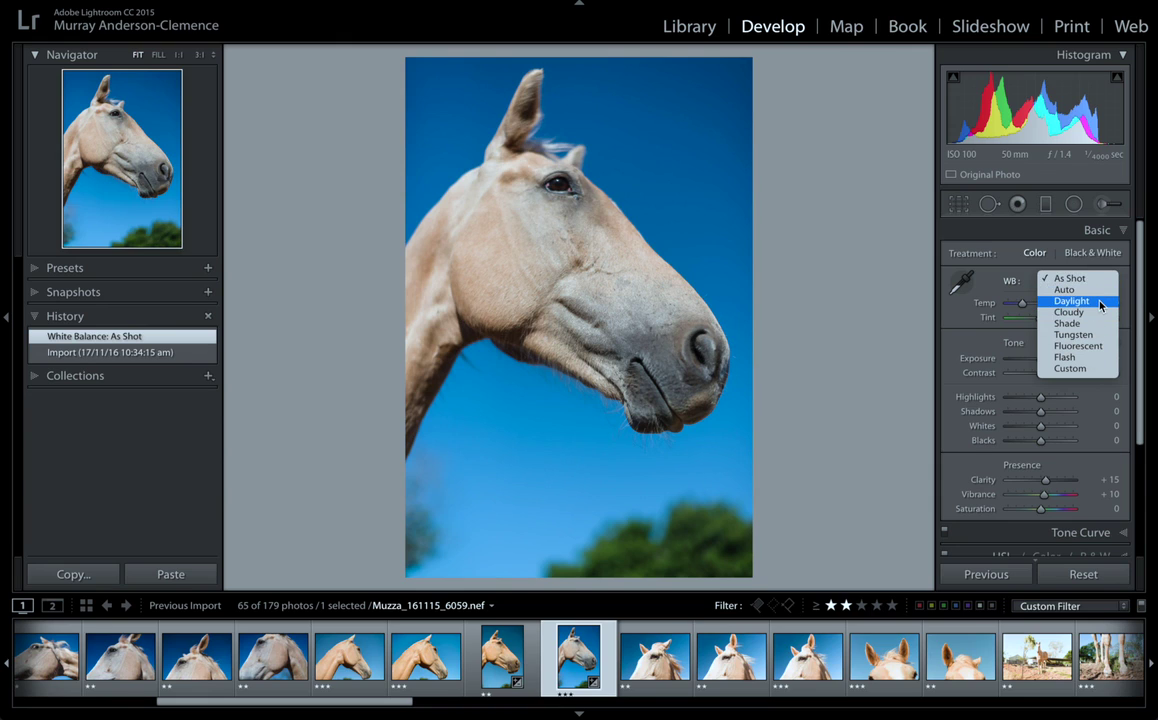
click(1101, 303)
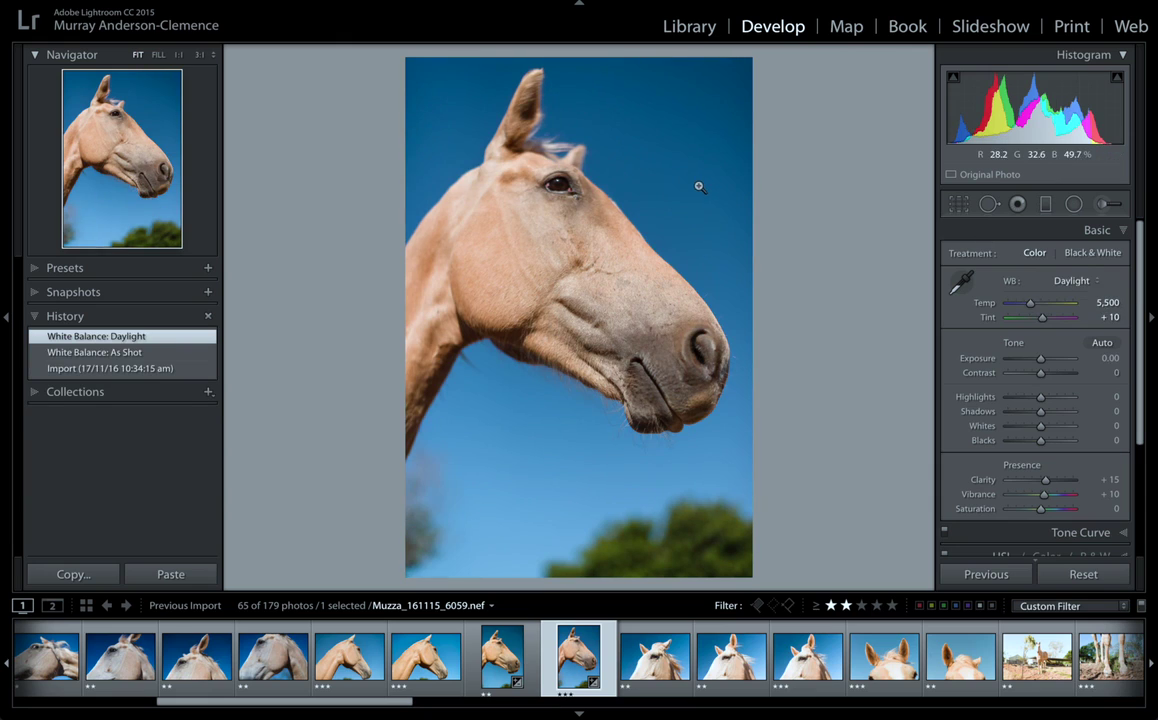
click(1070, 283)
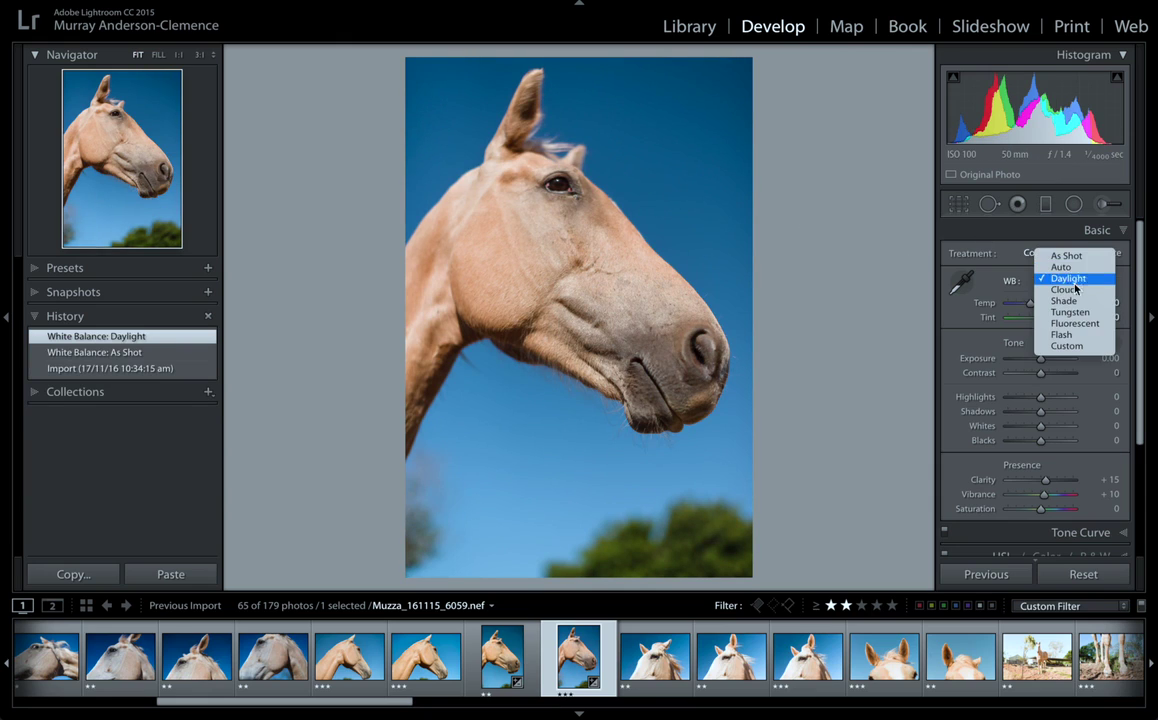
click(1070, 267)
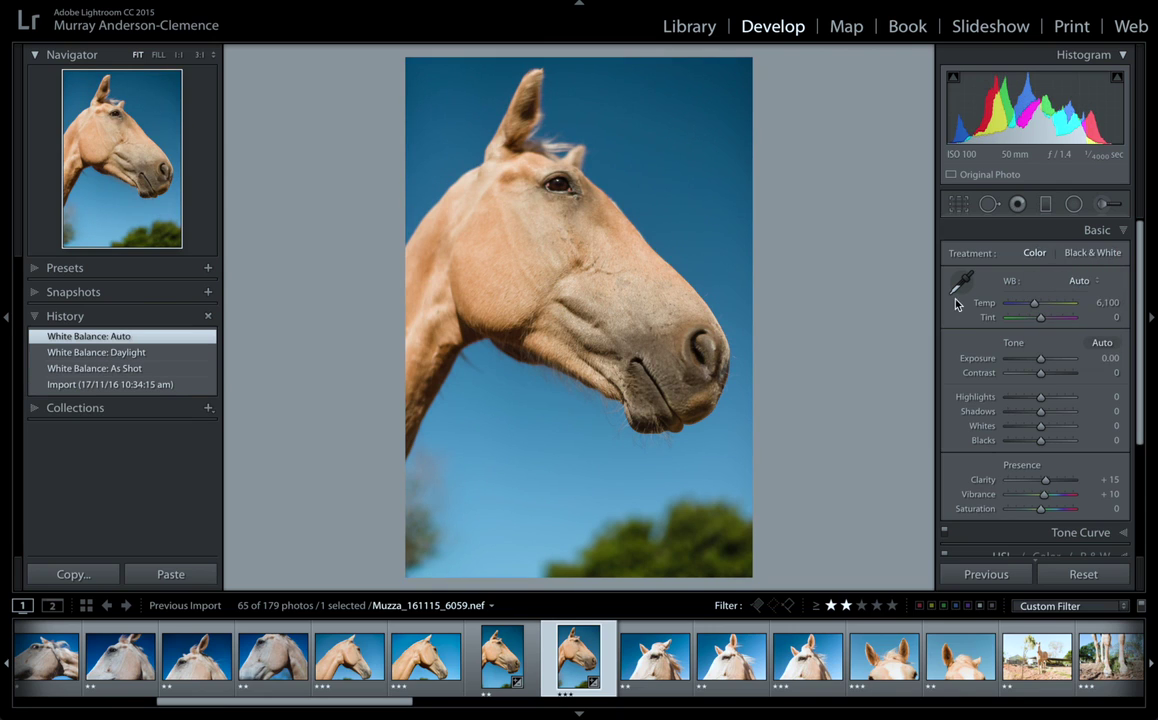
click(191, 355)
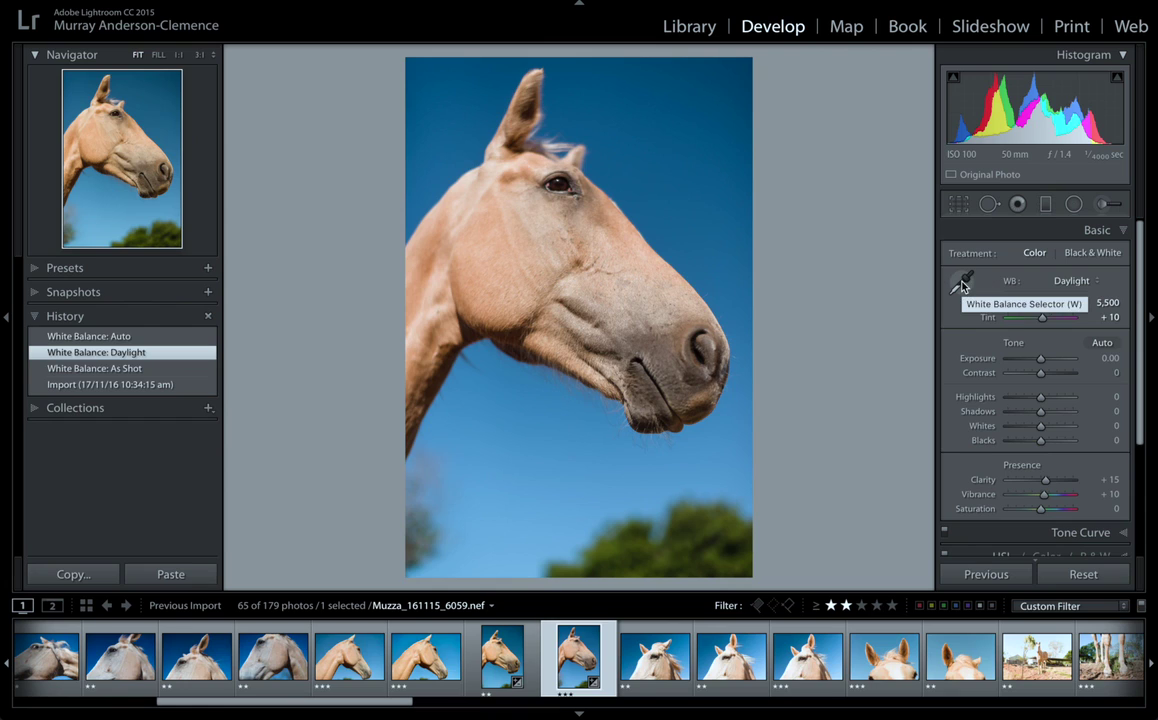
Step: Sample a target neutral on the horse's muzzle beside the nostril with the White Balance Selector
click(963, 284)
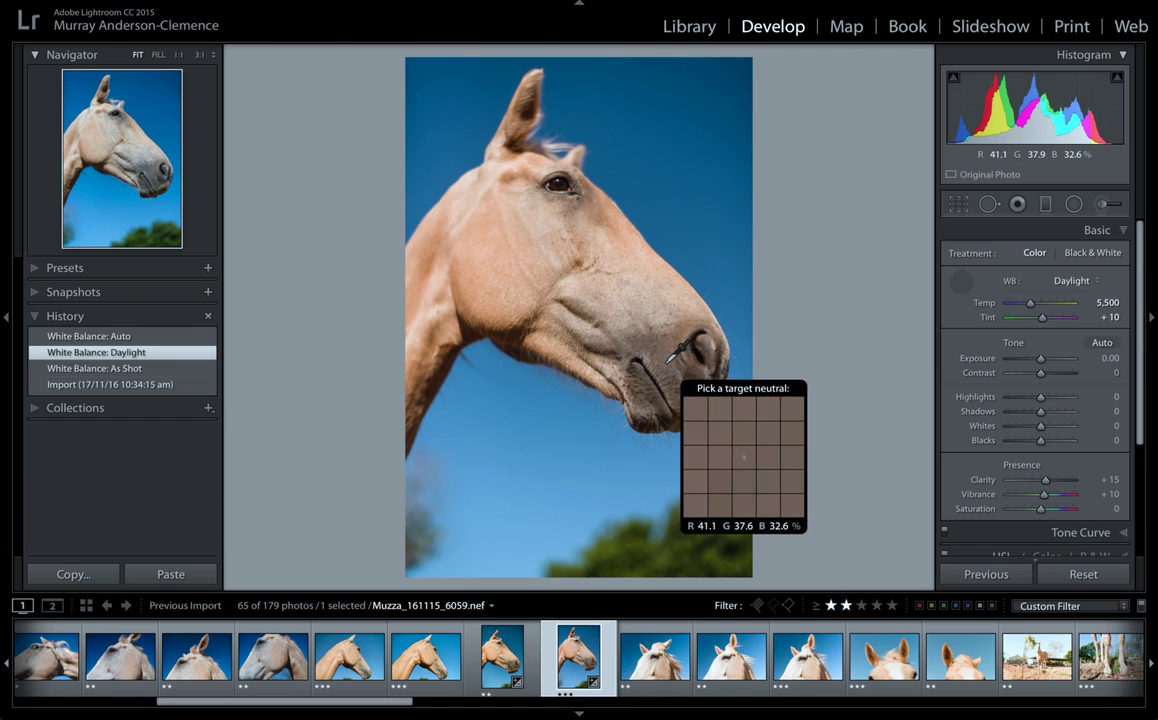
click(667, 361)
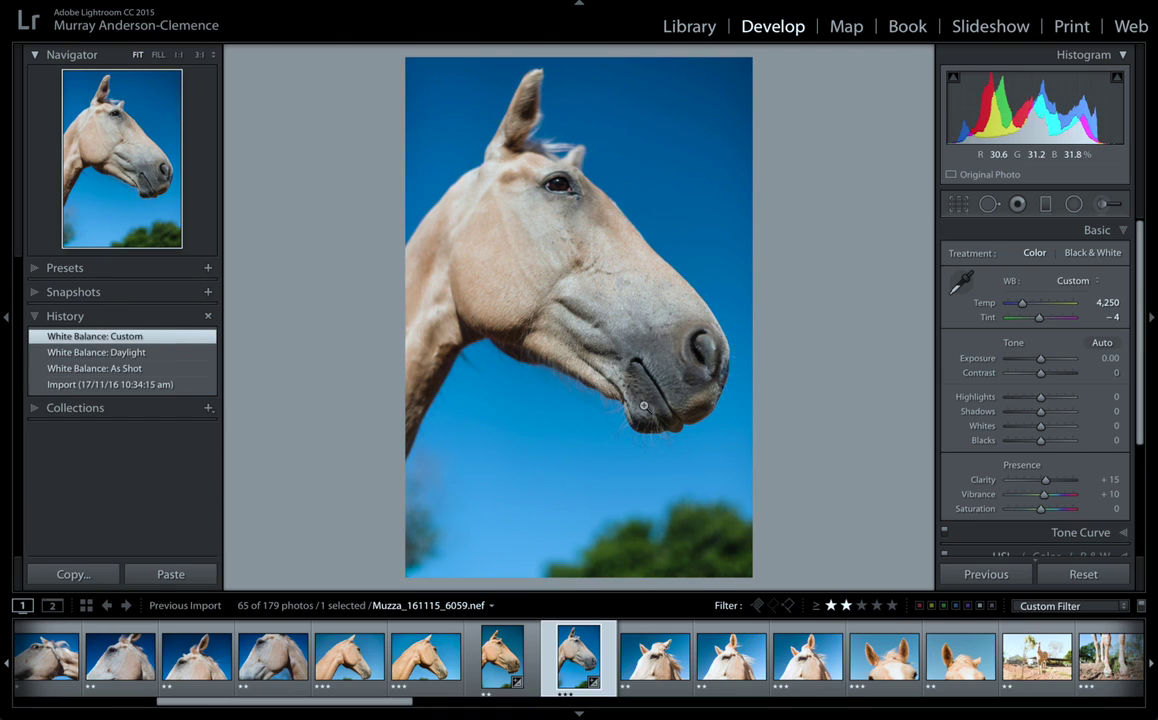
Step: Undo the latest custom white balance sample on portrait 6059
key(ctrl+z)
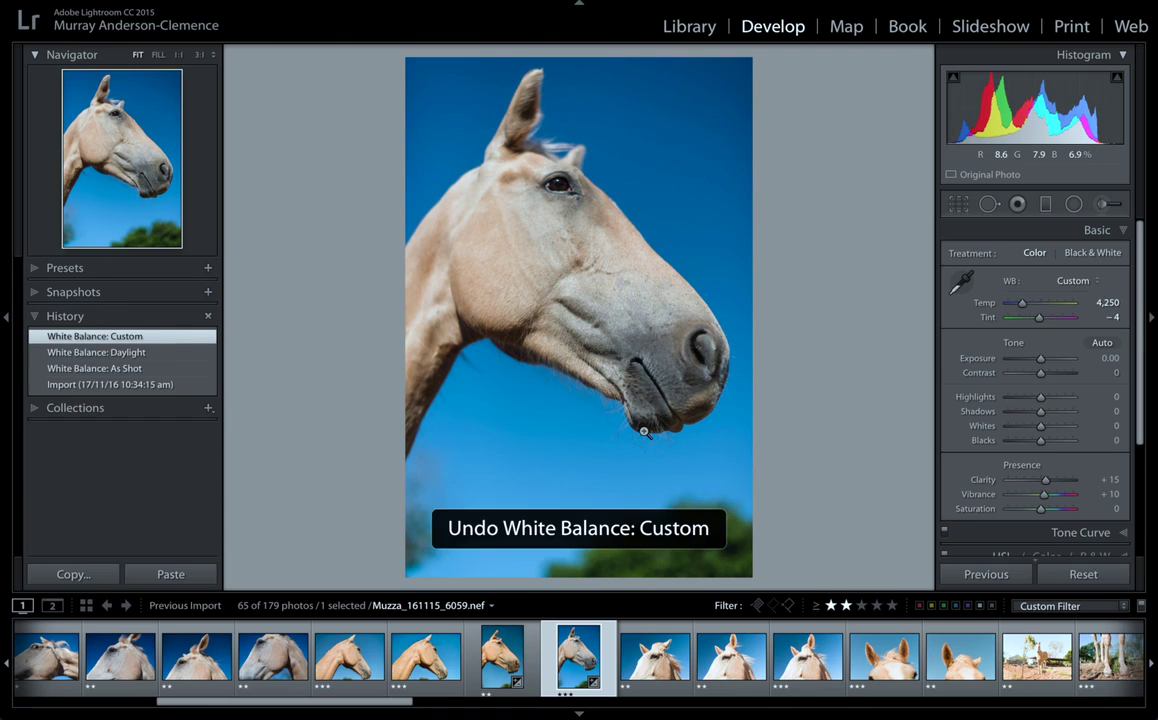
key(ctrl+y)
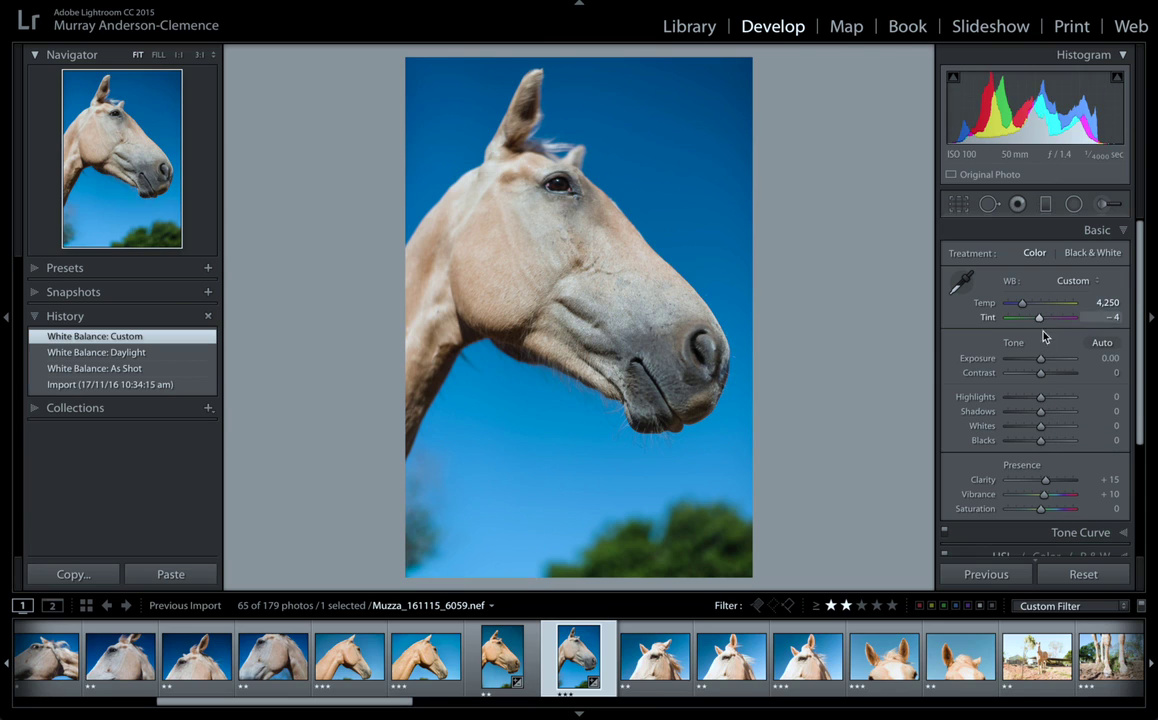
Step: Raise the portrait's whites to +46, checking the highlight clipping preview while adjusting
click(1041, 434)
mouse_move(1041, 434)
mouse_down()
mouse_move(1062, 425)
mouse_move(1016, 421)
mouse_move(1052, 421)
mouse_move(1031, 416)
mouse_move(1041, 421)
mouse_up()
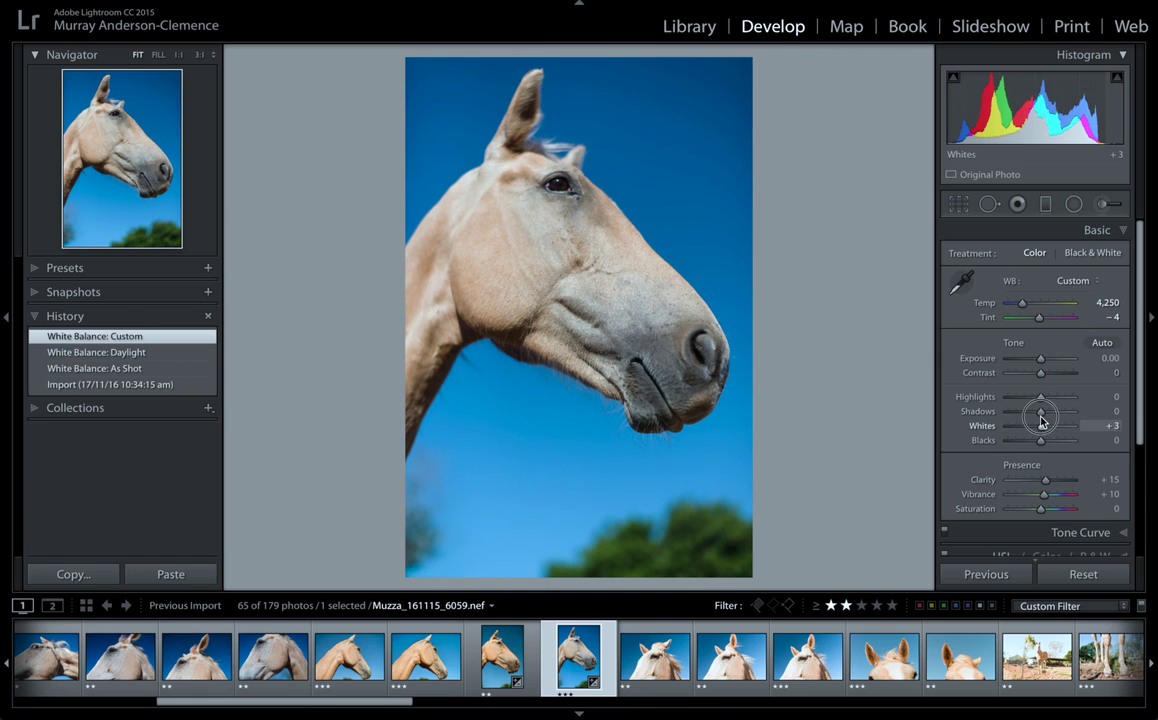
drag(1041, 421, 1037, 424)
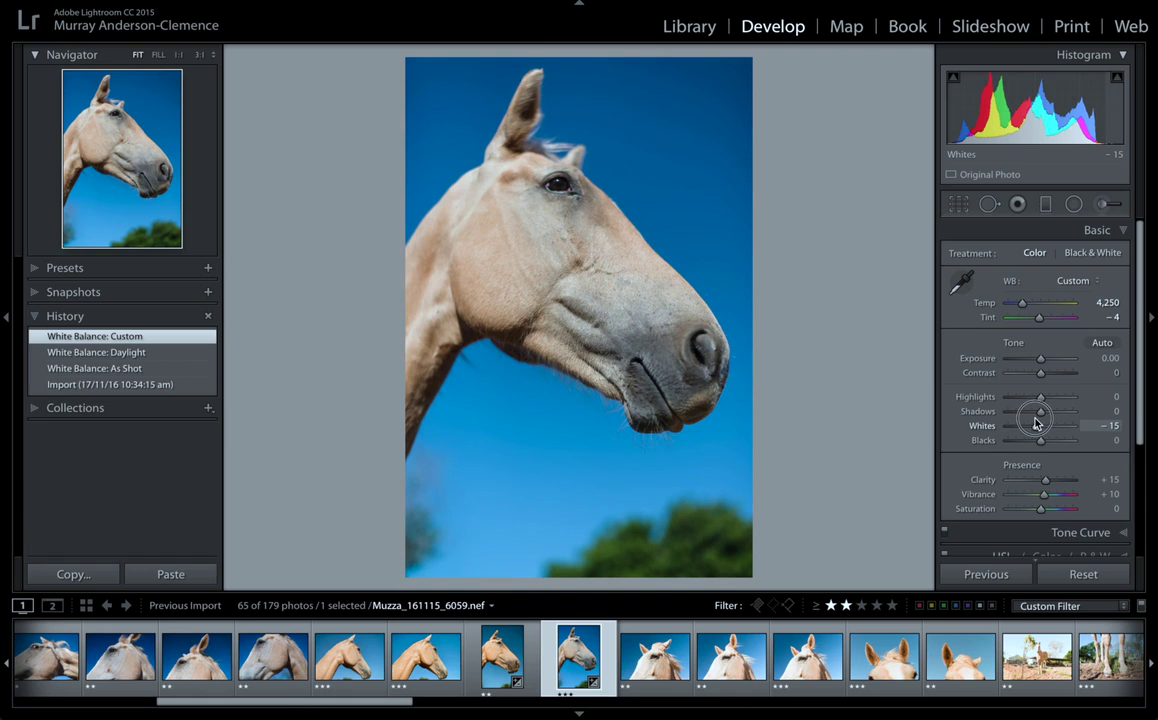
key(alt)
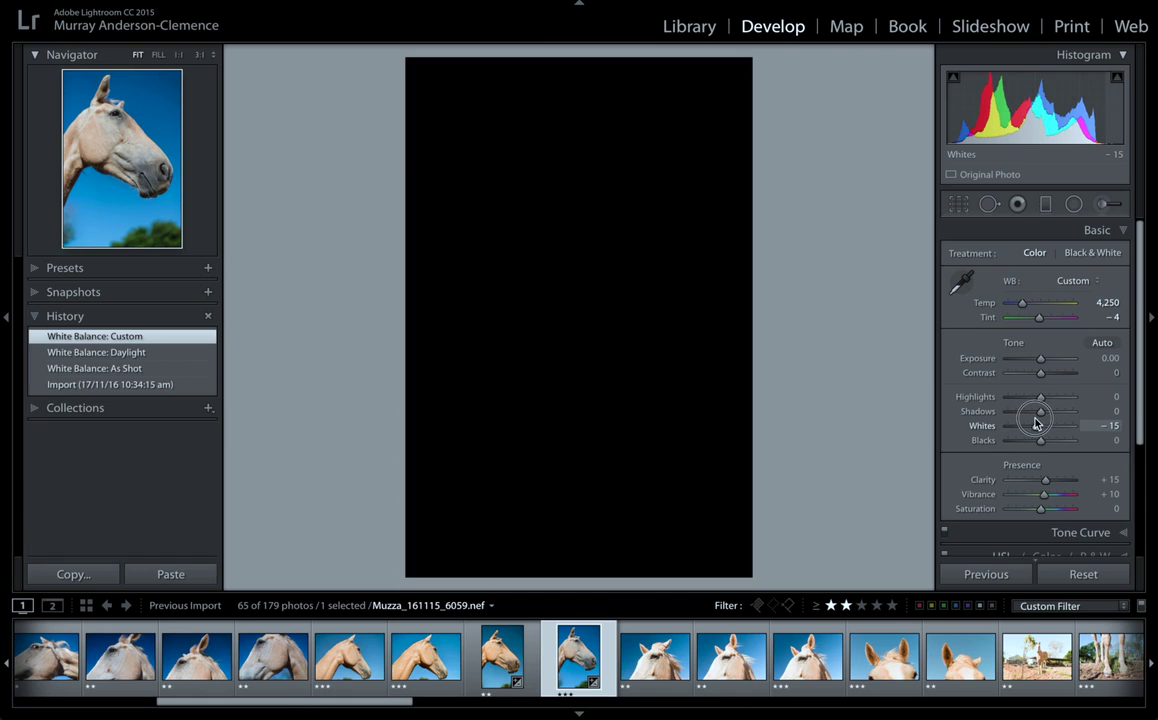
drag(1037, 424, 1056, 423)
key(alt)
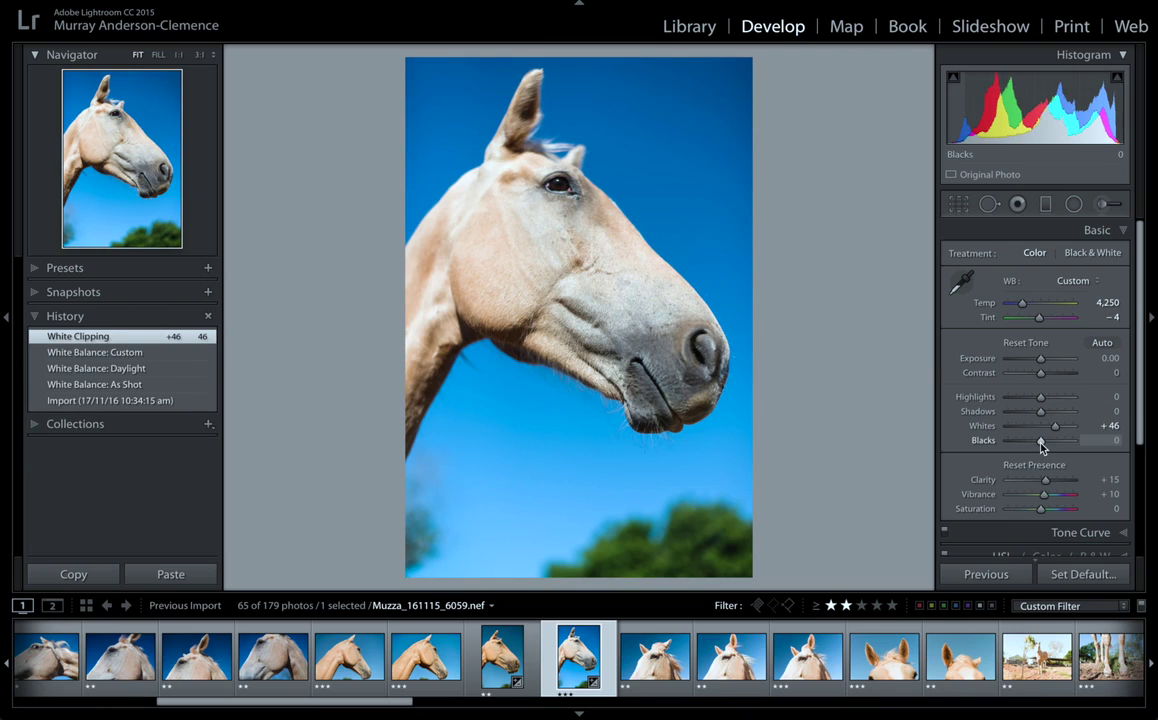
Step: Set the portrait's blacks to −6 and compare the edit with the Before view
mouse_move(1041, 446)
mouse_down()
mouse_move(1030, 447)
mouse_move(1040, 449)
mouse_up()
mouse_move(1038, 449)
mouse_down()
mouse_move(1024, 445)
mouse_move(1039, 446)
mouse_up()
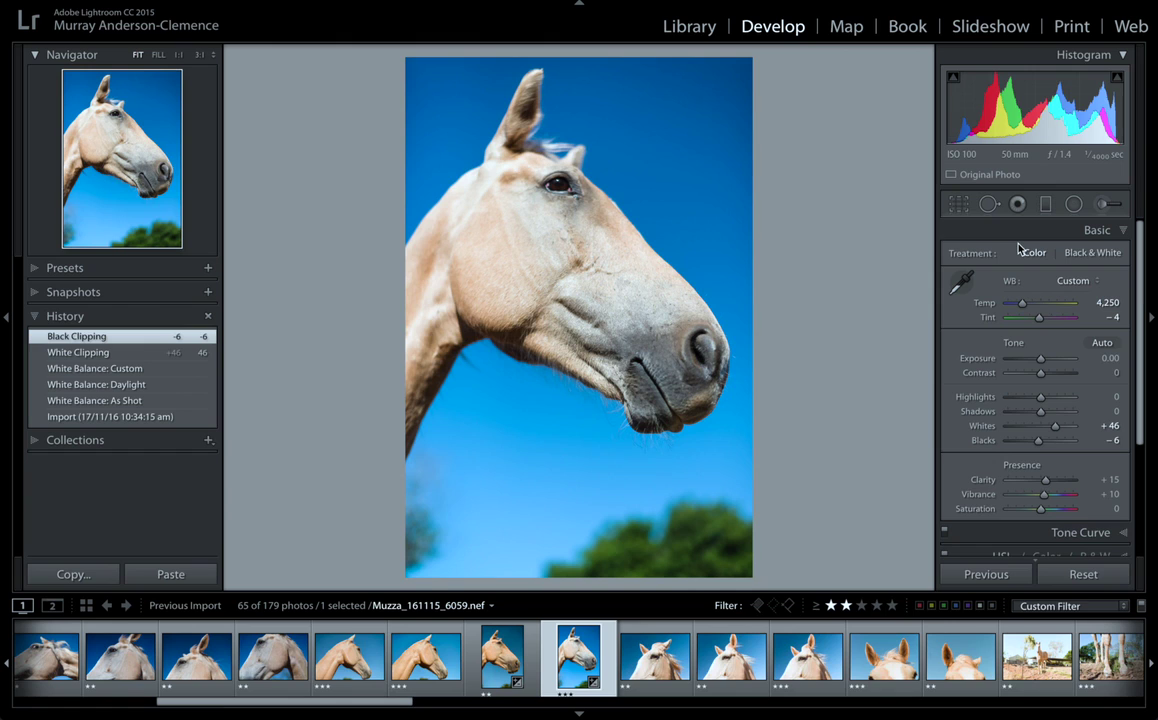
key(backslash)
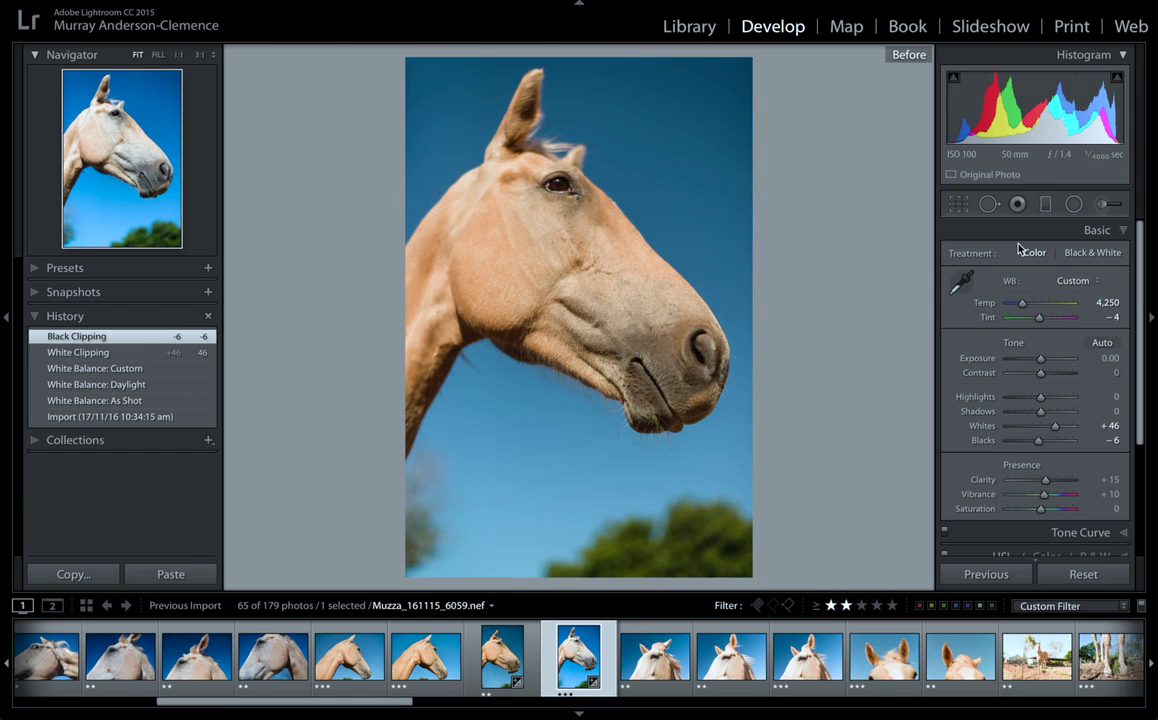
key(backslash)
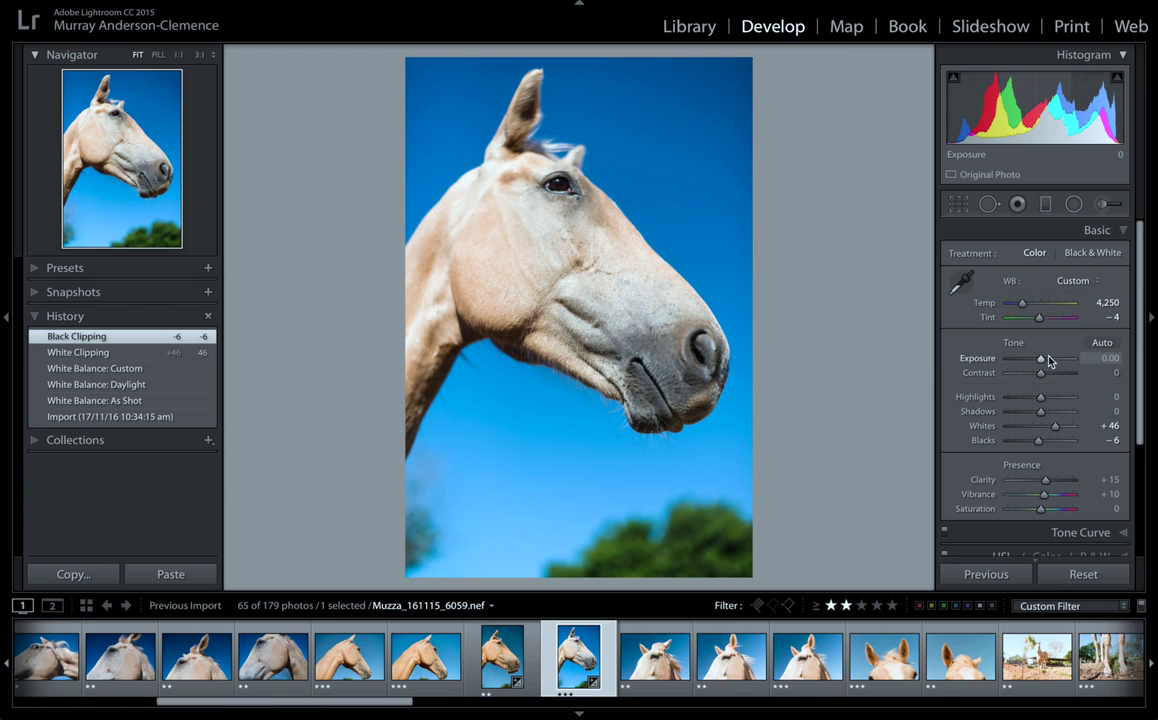
Step: Set the exposure to −0.20, and try an exposure of 5.00 before undoing it
drag(1040, 362, 1039, 362)
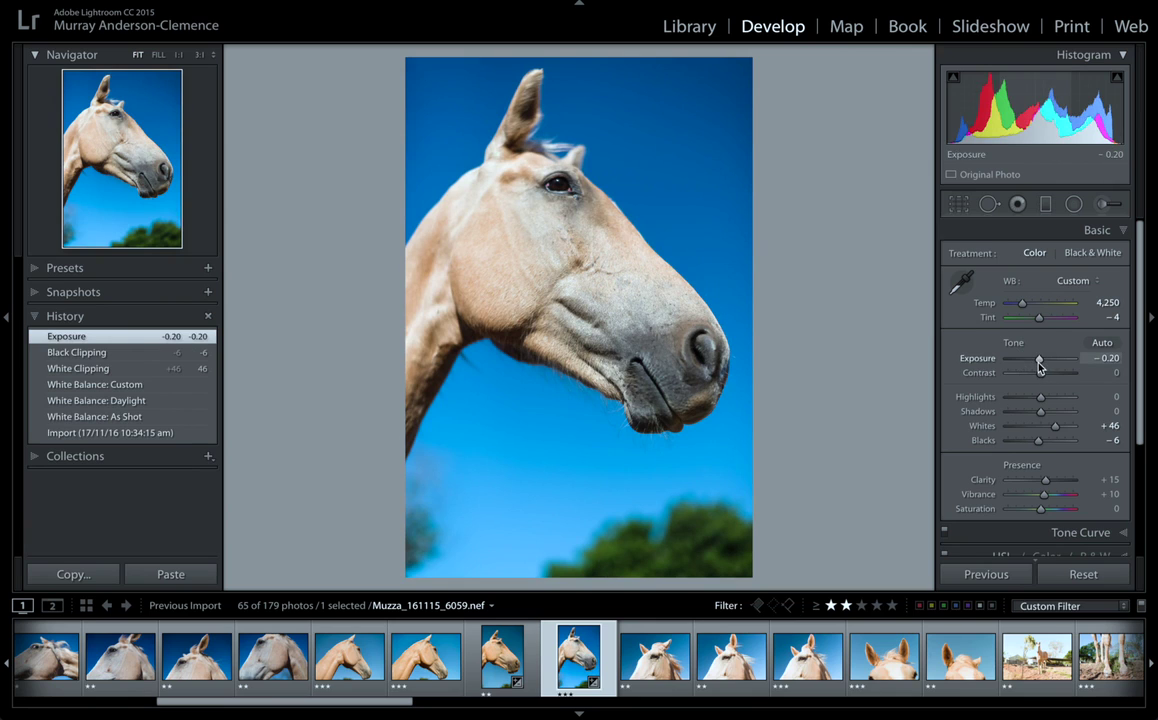
drag(1039, 362, 1100, 360)
key(ctrl+z)
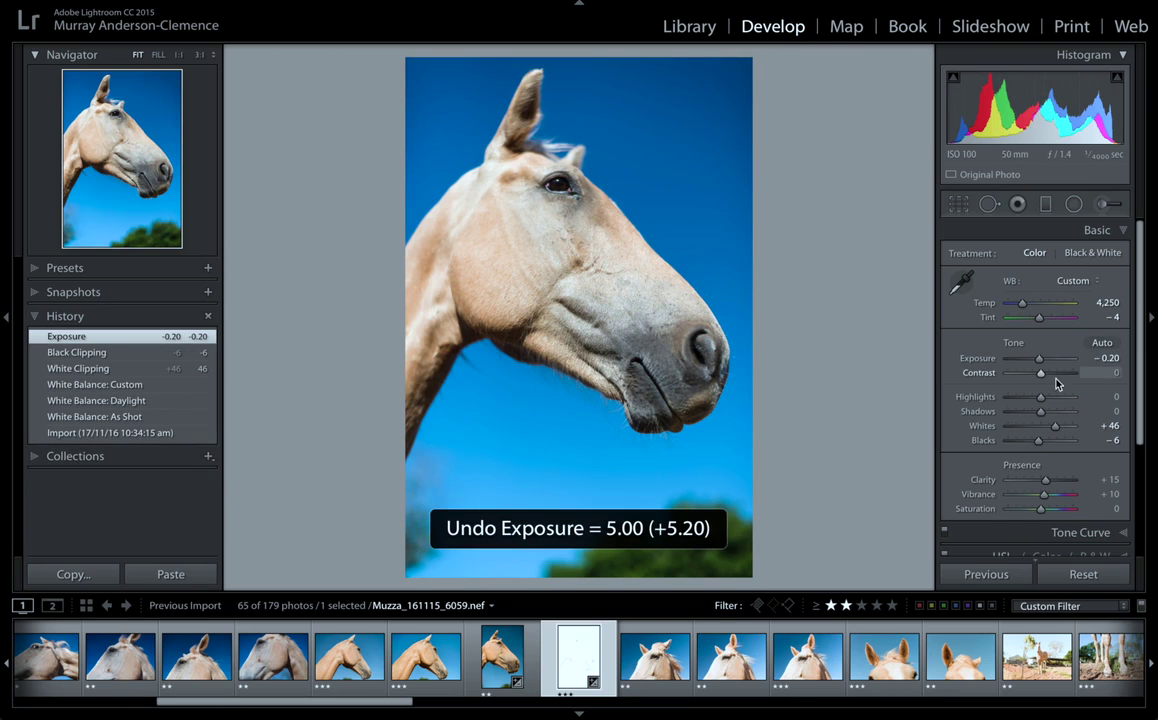
Step: Set the portrait's contrast to −6, highlights to −9 and shadows to +46
mouse_move(1040, 373)
mouse_down()
mouse_move(1118, 378)
mouse_move(1000, 364)
mouse_move(1060, 365)
mouse_move(1000, 376)
mouse_move(1038, 378)
mouse_up()
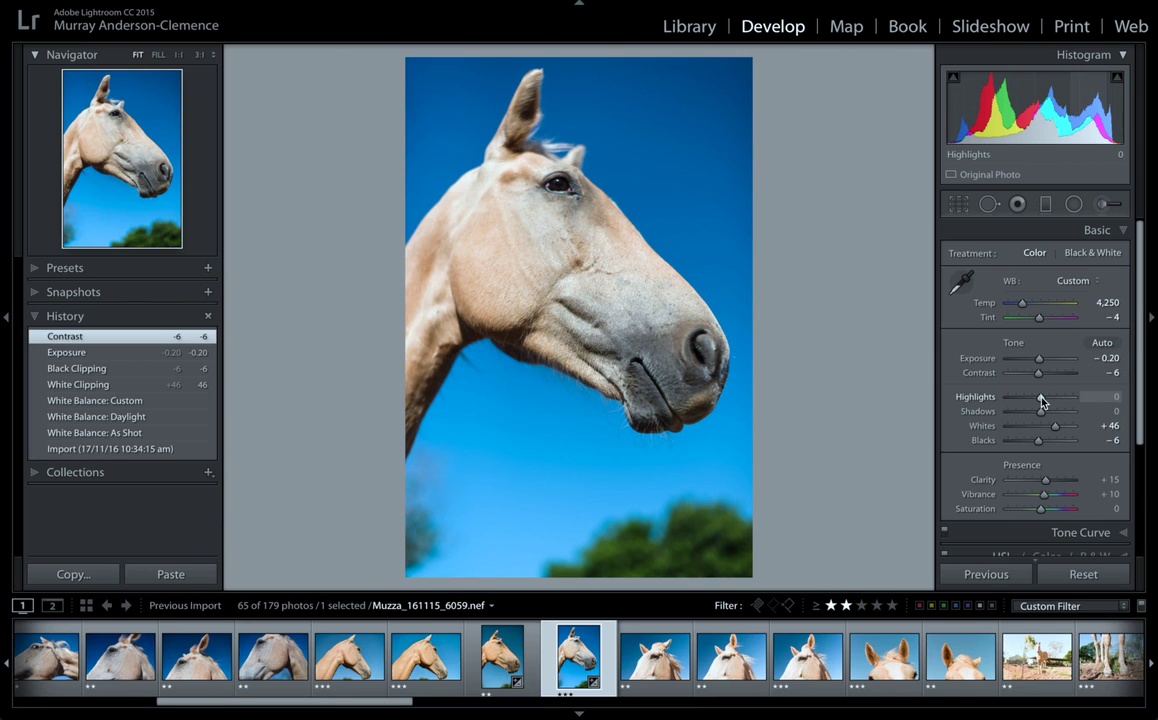
mouse_move(1042, 402)
mouse_down()
mouse_move(990, 403)
mouse_move(1117, 375)
mouse_move(1008, 377)
mouse_move(1066, 385)
mouse_move(1039, 392)
mouse_up()
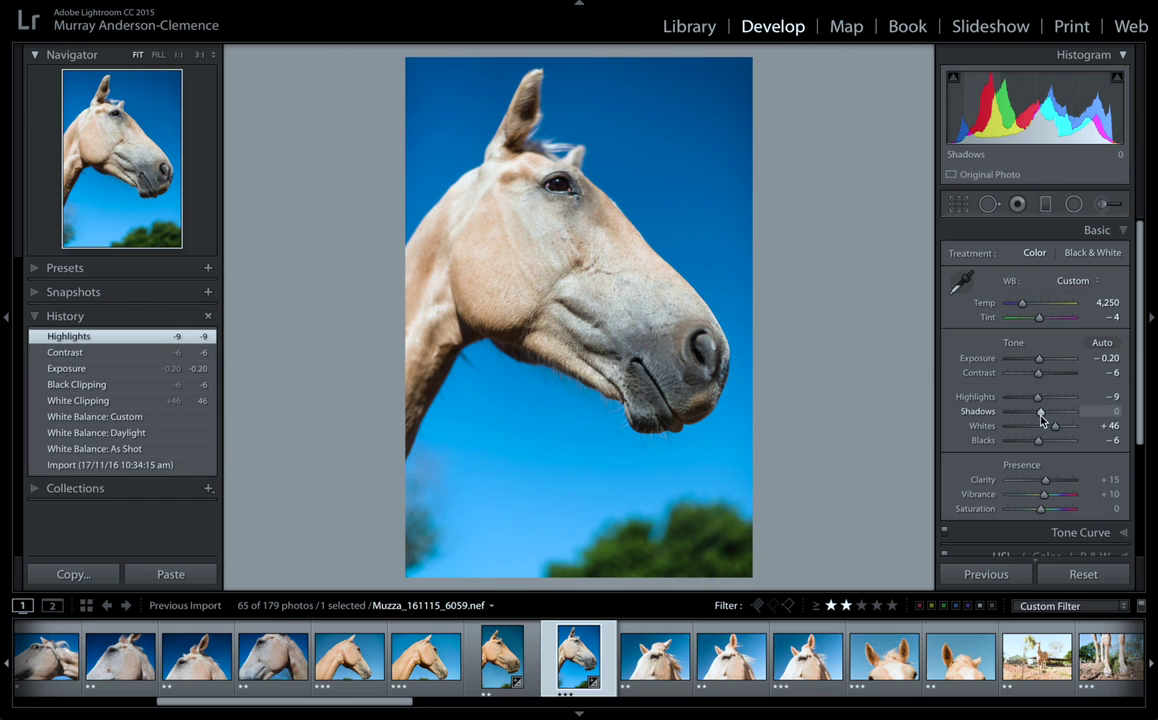
mouse_move(1040, 415)
mouse_down()
mouse_move(1066, 419)
mouse_move(1041, 415)
mouse_move(1056, 419)
mouse_up()
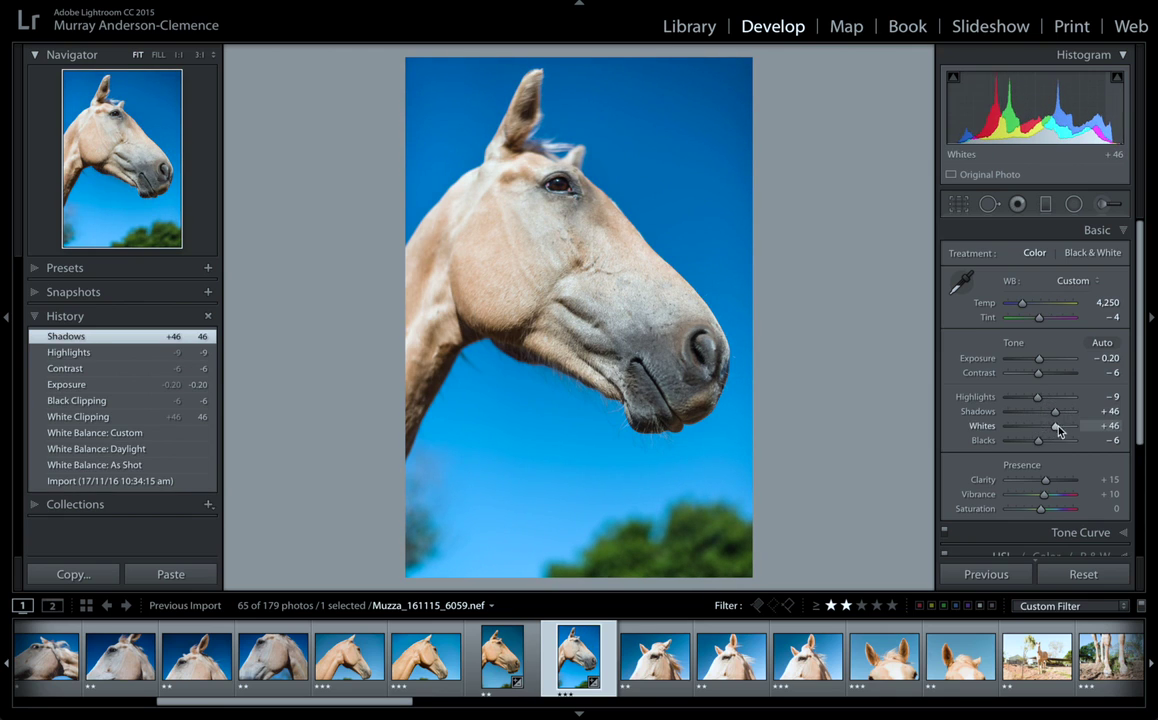
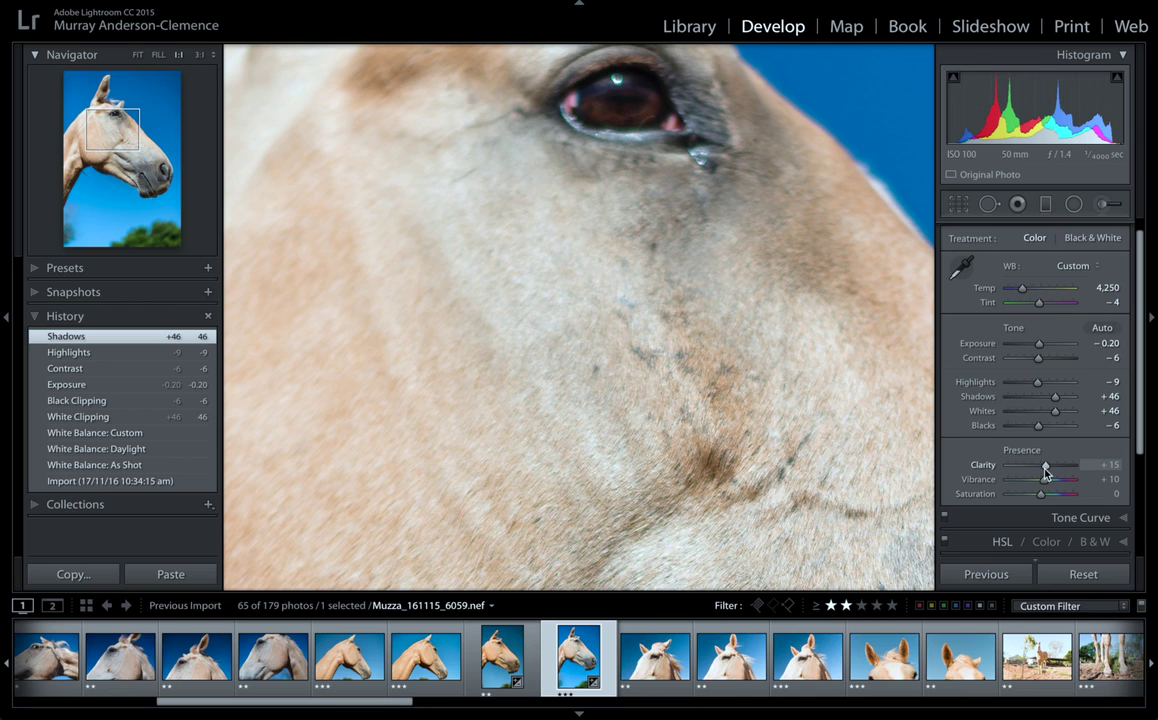
Step: Set the clarity to +22 while viewing the horse's cheek at 1:1, and return to the full image
mouse_move(1045, 474)
mouse_down()
mouse_move(1093, 468)
mouse_move(988, 469)
mouse_move(1046, 469)
mouse_up()
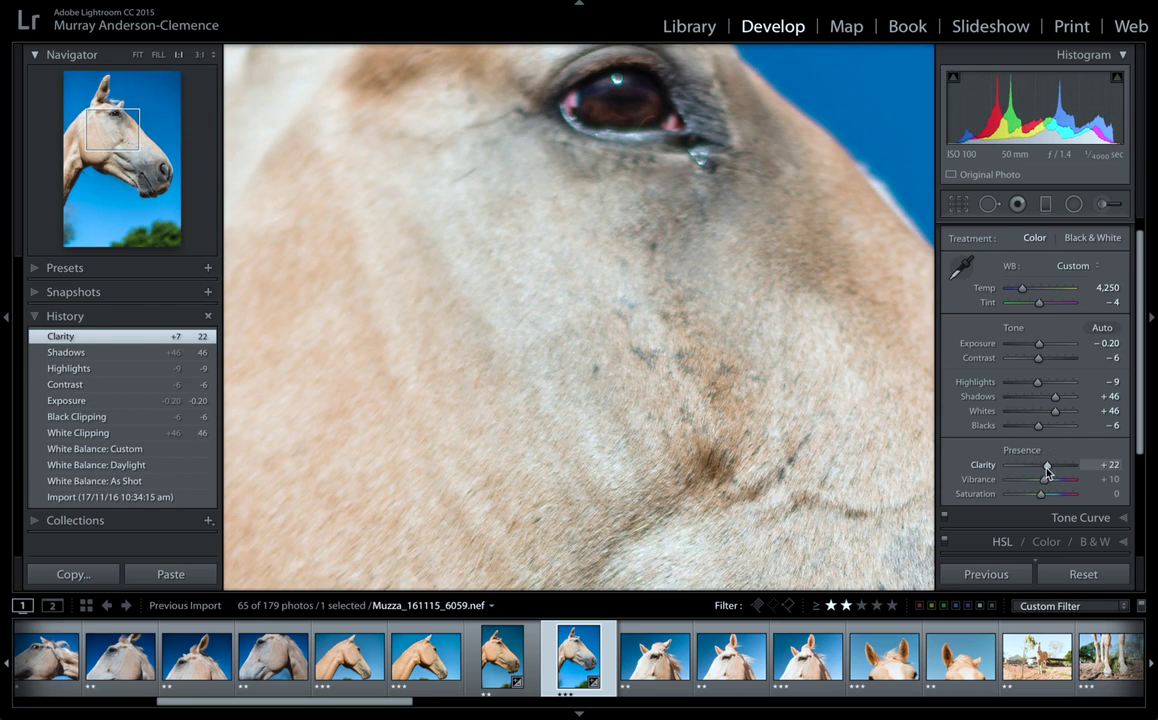
click(727, 484)
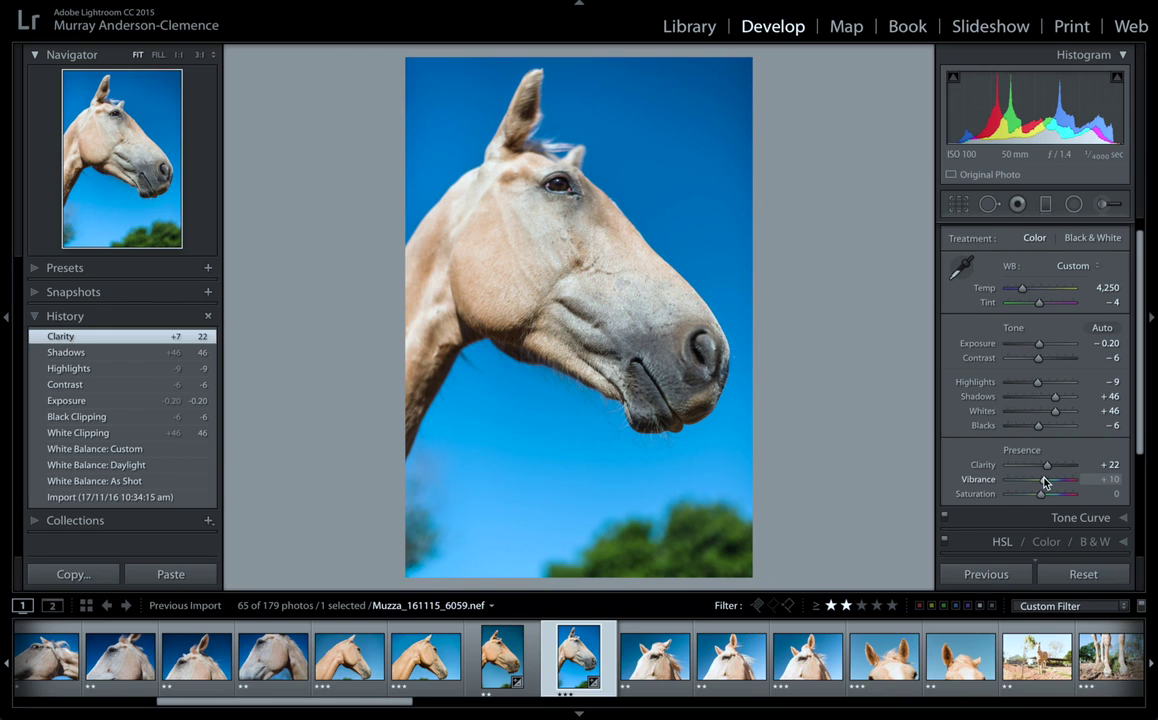
Step: Try the vibrance at +100 and a strong saturation increase on the portrait, undoing each change
click(1043, 482)
drag(1043, 482, 1077, 485)
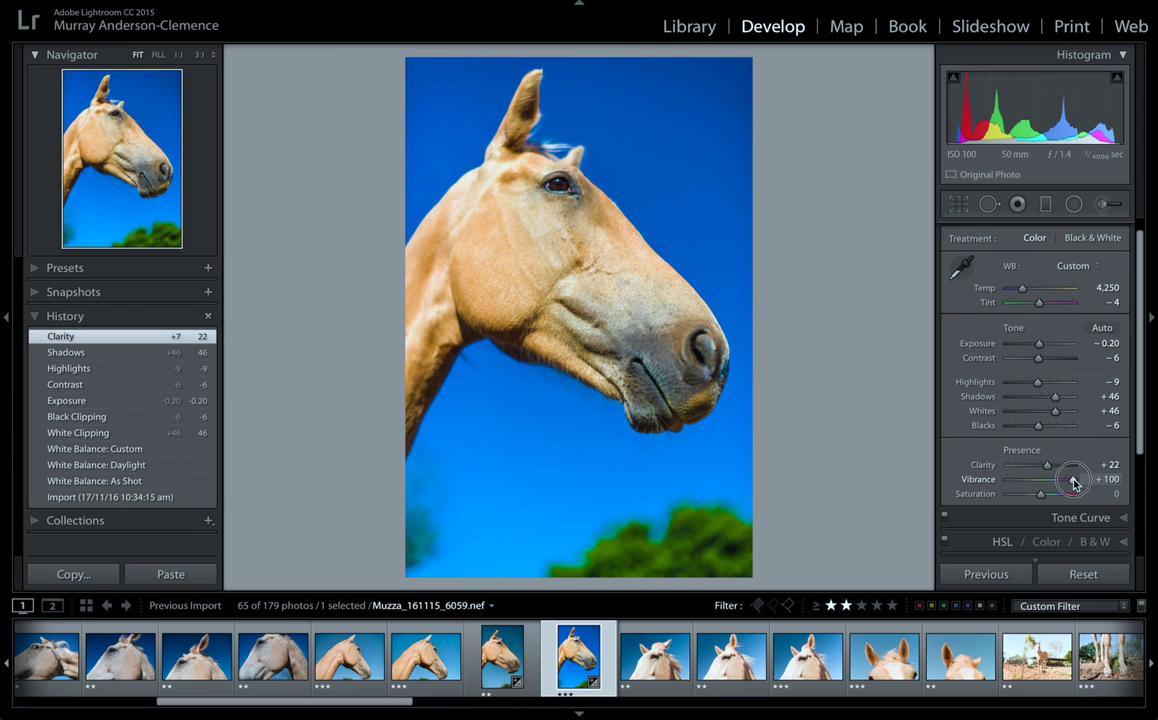
drag(1073, 484, 1073, 484)
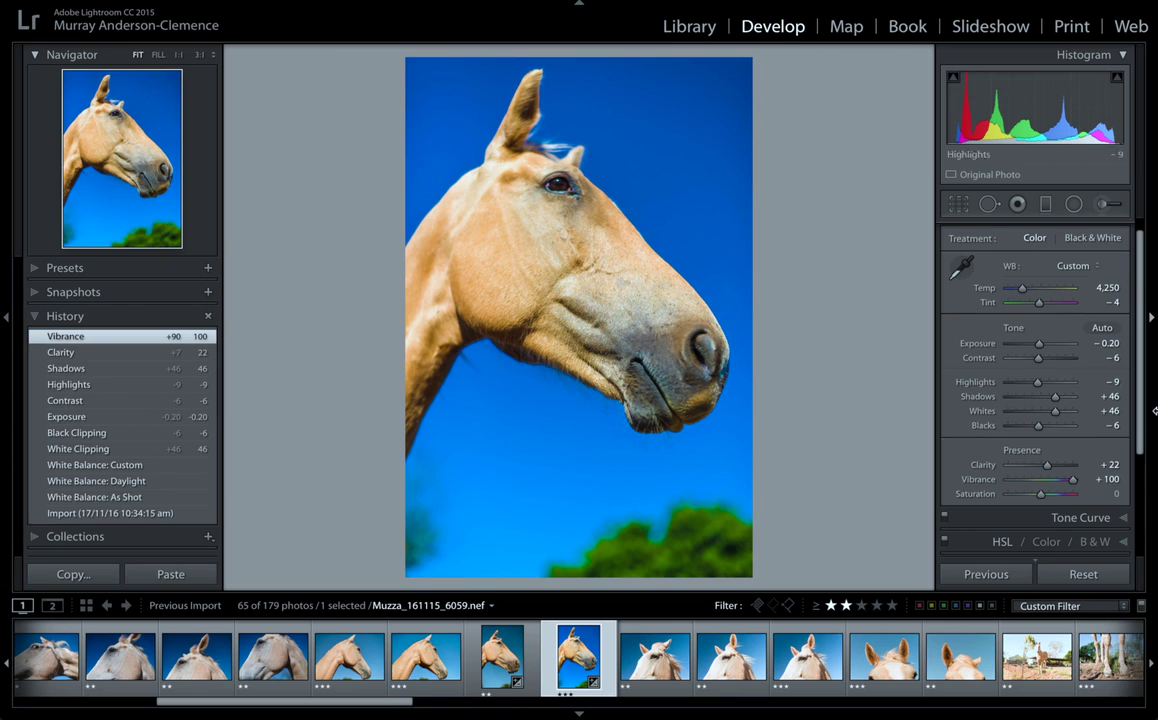
key(ctrl+z)
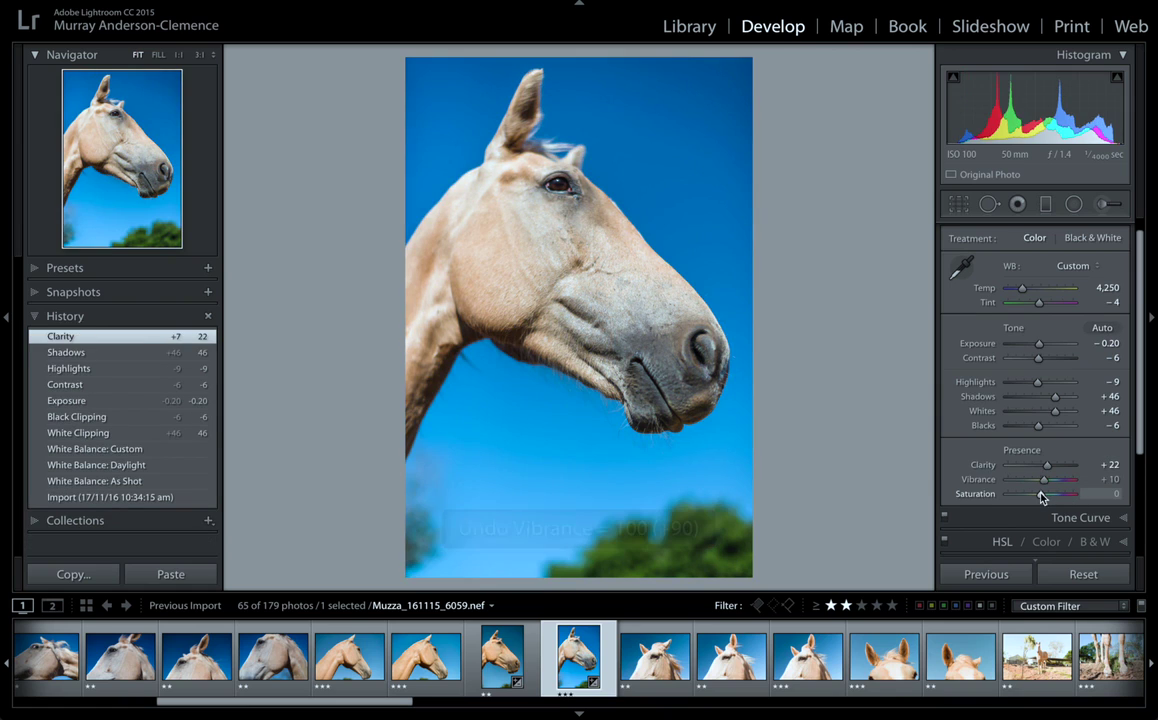
drag(1041, 497, 1113, 507)
key(ctrl+z)
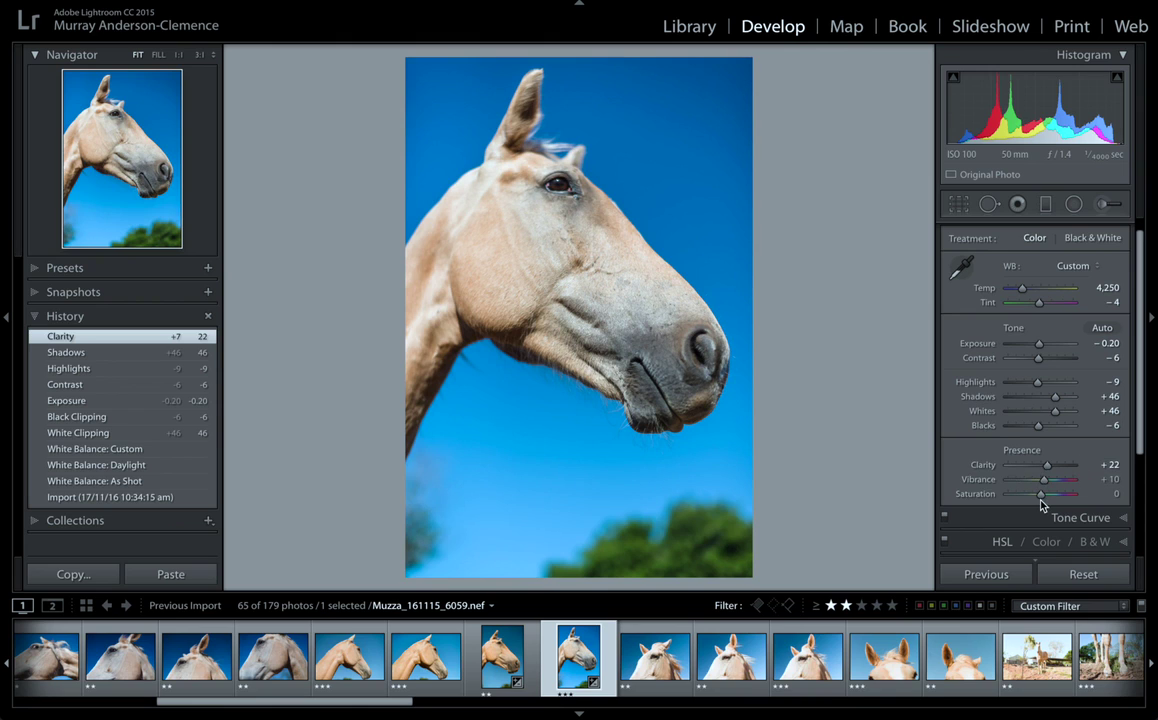
Step: Set the vibrance to +68 and the saturation to +11, and compare the portrait with the Before view
click(1042, 482)
mouse_move(1043, 485)
mouse_down()
mouse_move(1062, 484)
mouse_move(1046, 502)
mouse_up()
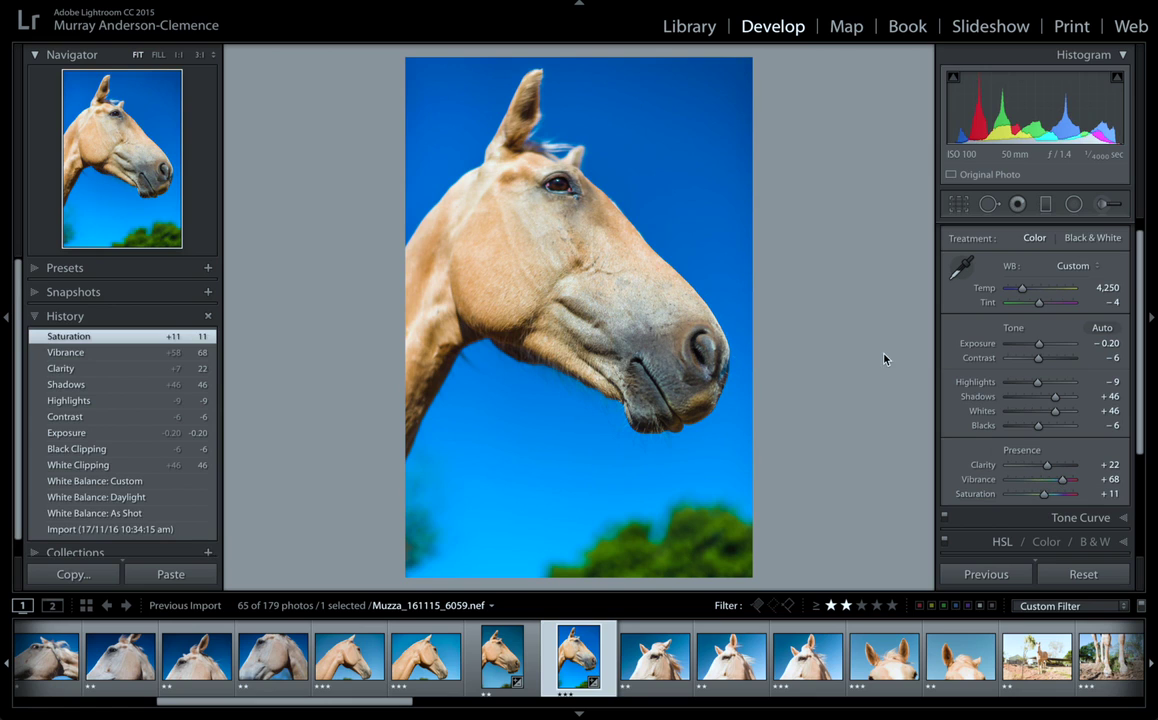
key(backslash)
key(backslash)
key(backslash)
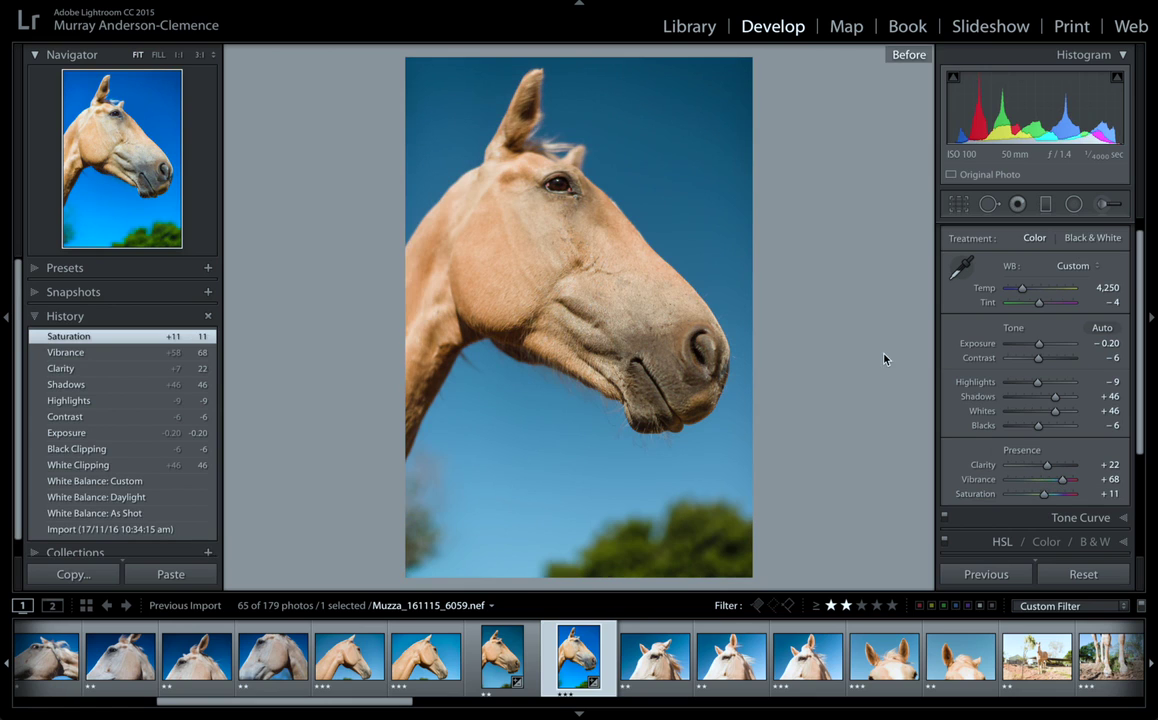
key(backslash)
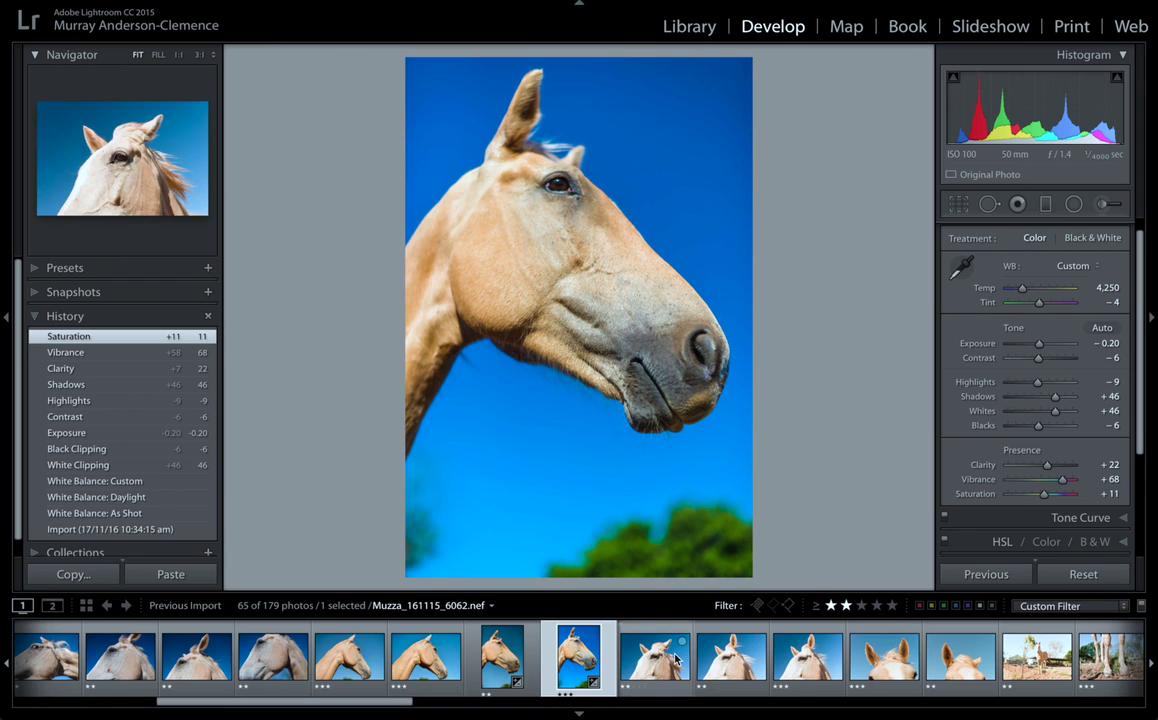
Step: Filter the photos to three stars and higher, and open the house photo Muzza_161115_6184.tif
scroll(676, 658, down, 5)
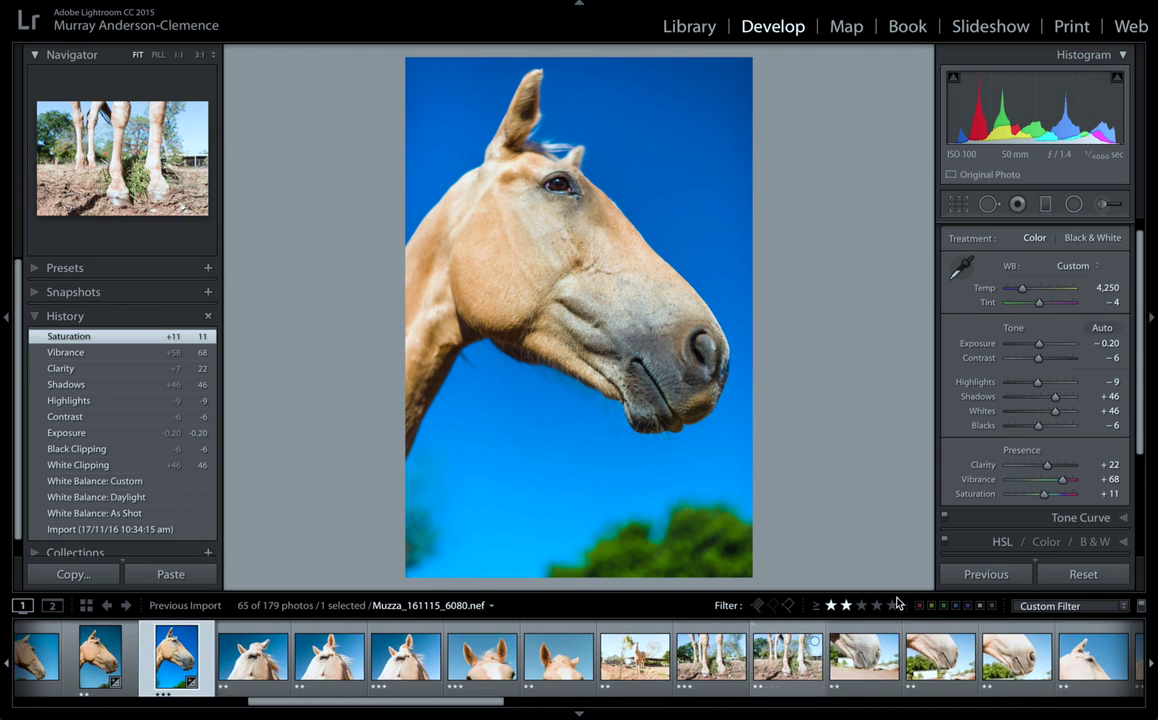
click(863, 606)
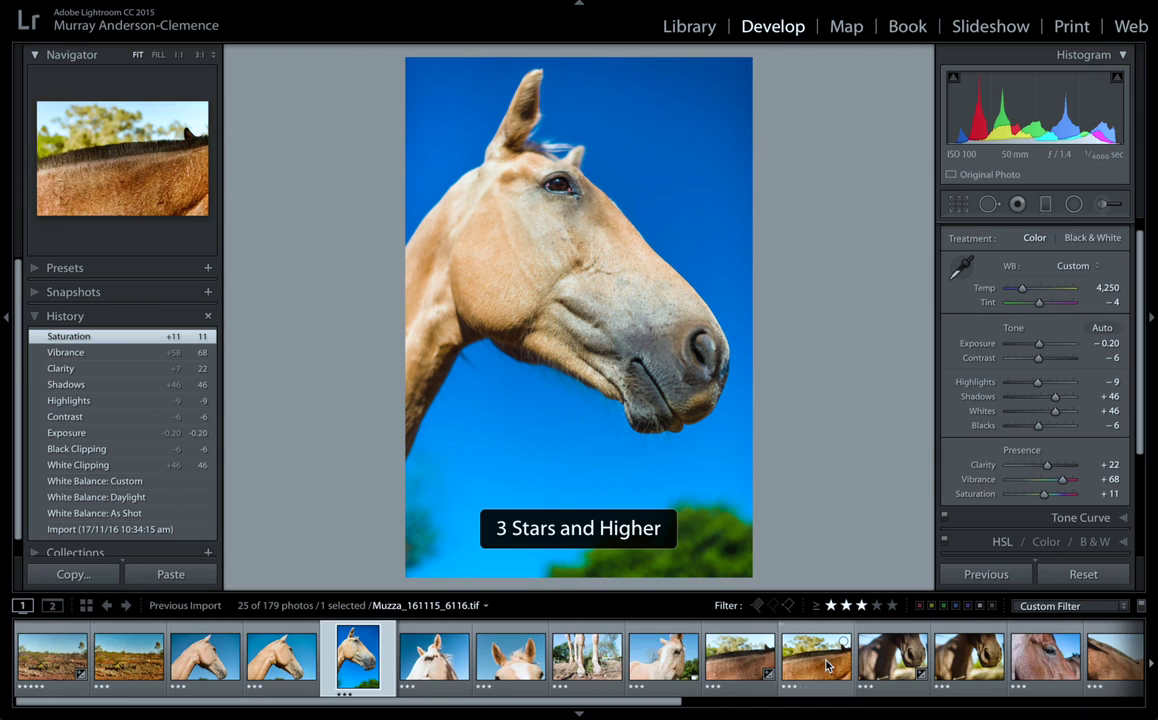
scroll(827, 665, down, 5)
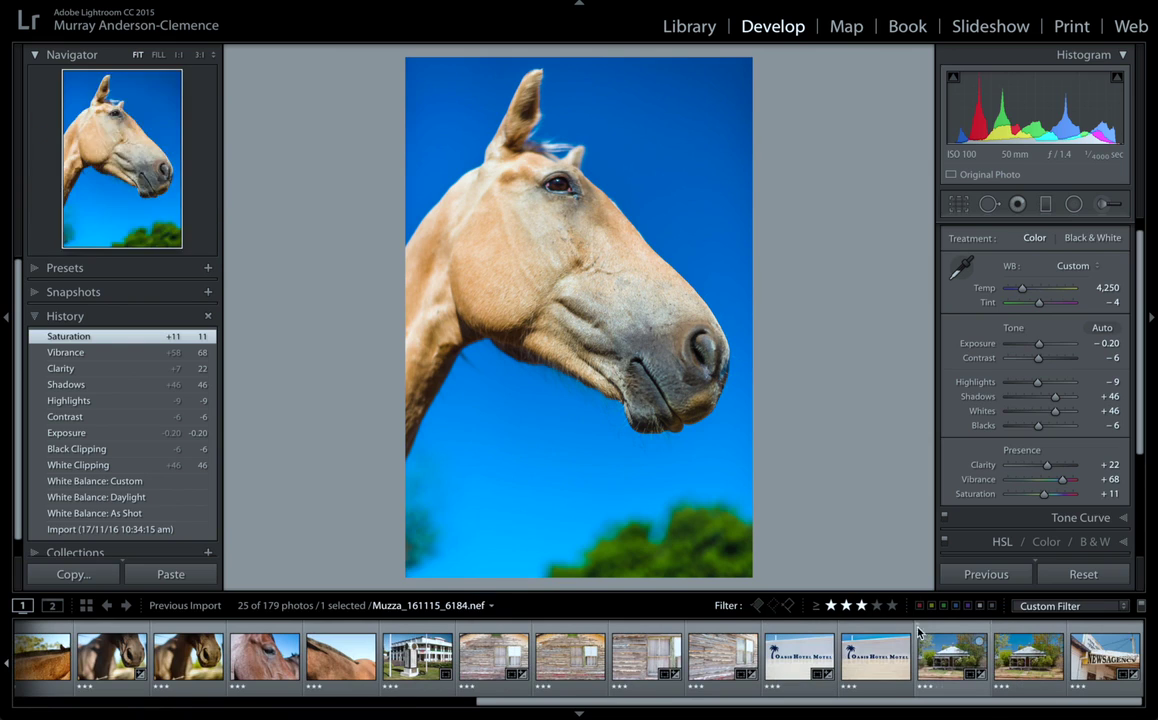
click(1028, 655)
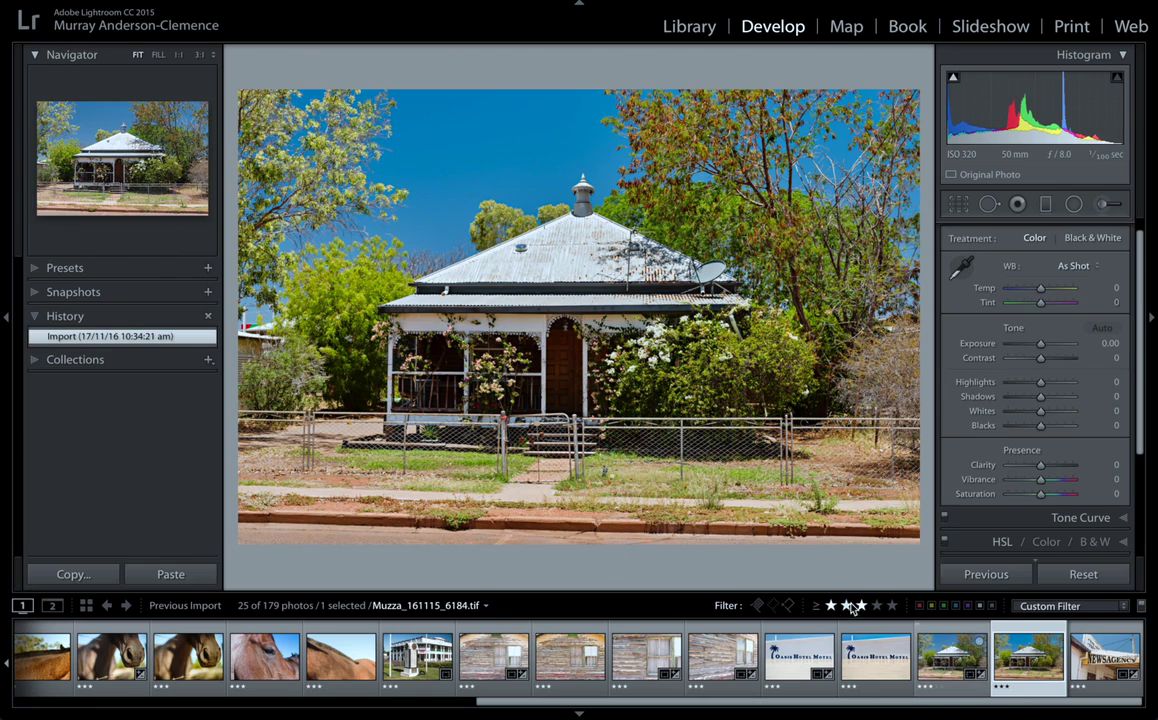
Step: Widen the filter to two stars and higher, and compare the neighbouring house shots, ending on Muzza_161115_6187.nef
click(846, 605)
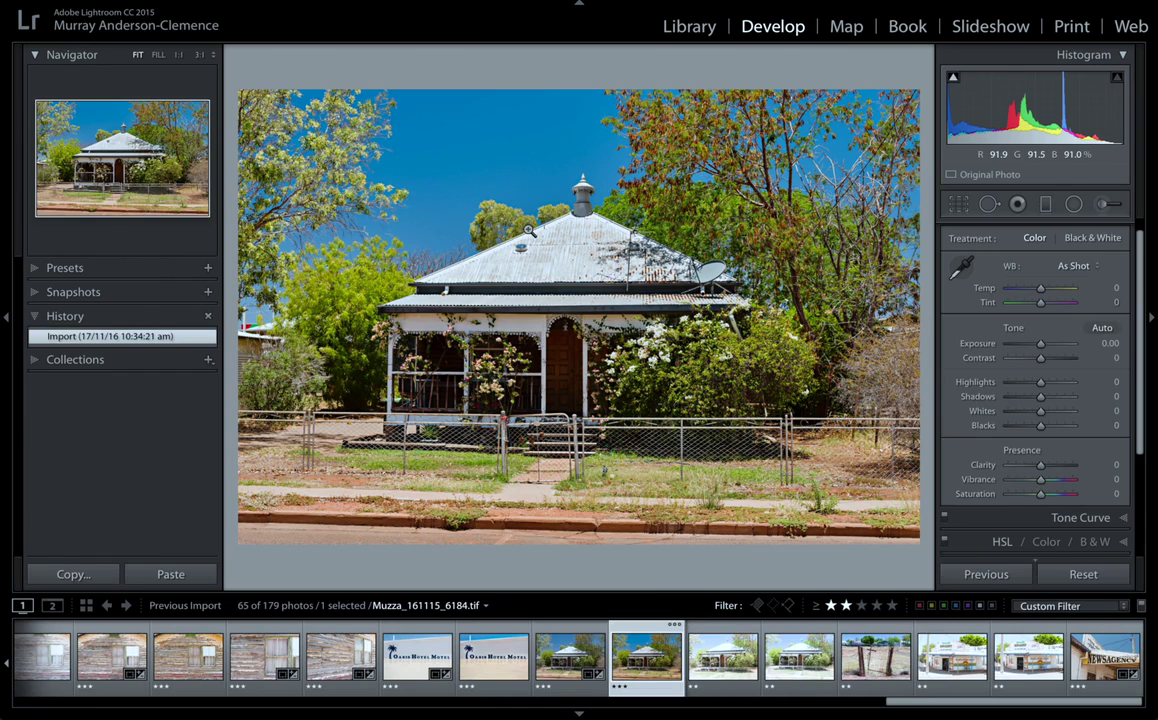
click(789, 668)
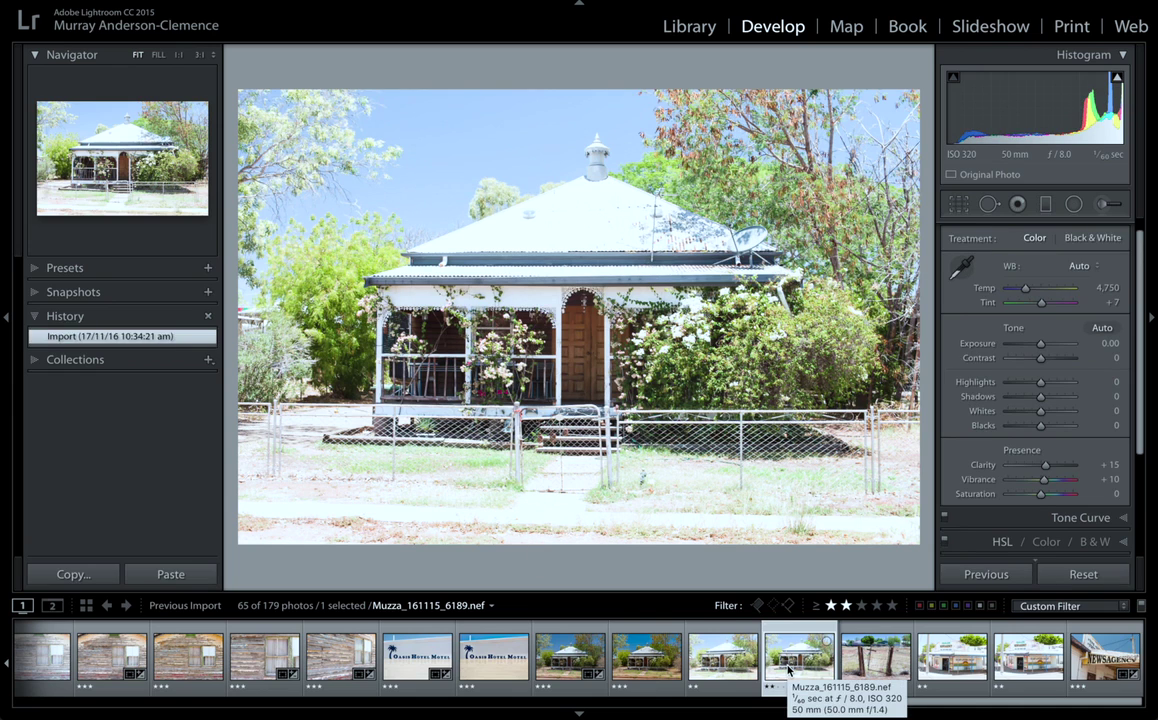
key(Left)
key(Left)
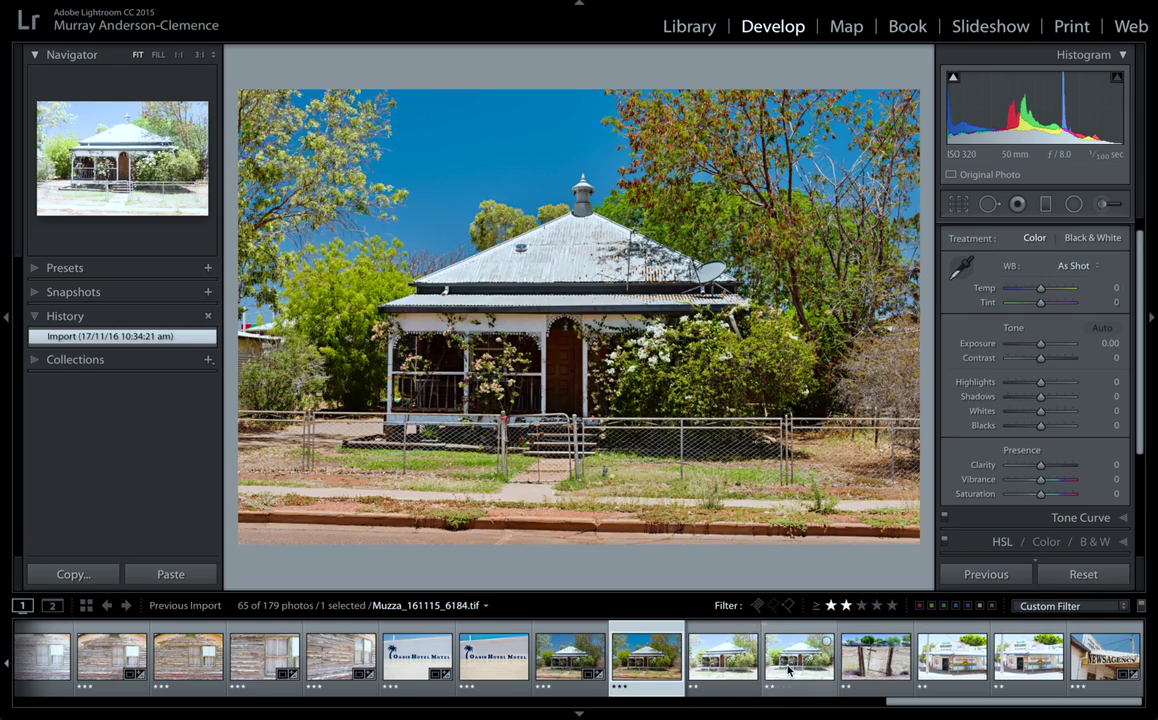
key(Right)
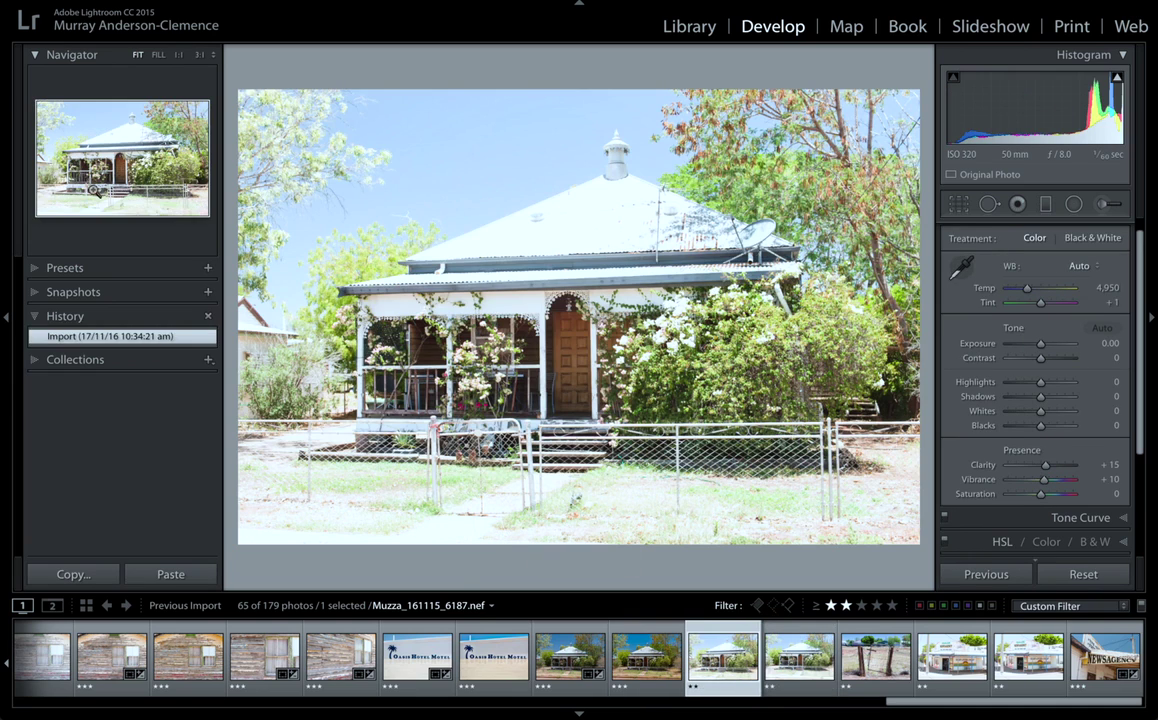
Step: Enlarge the photo view and set the white balance by sampling the grey base of the roof vent as the neutral
click(7, 318)
mouse_move(427, 4)
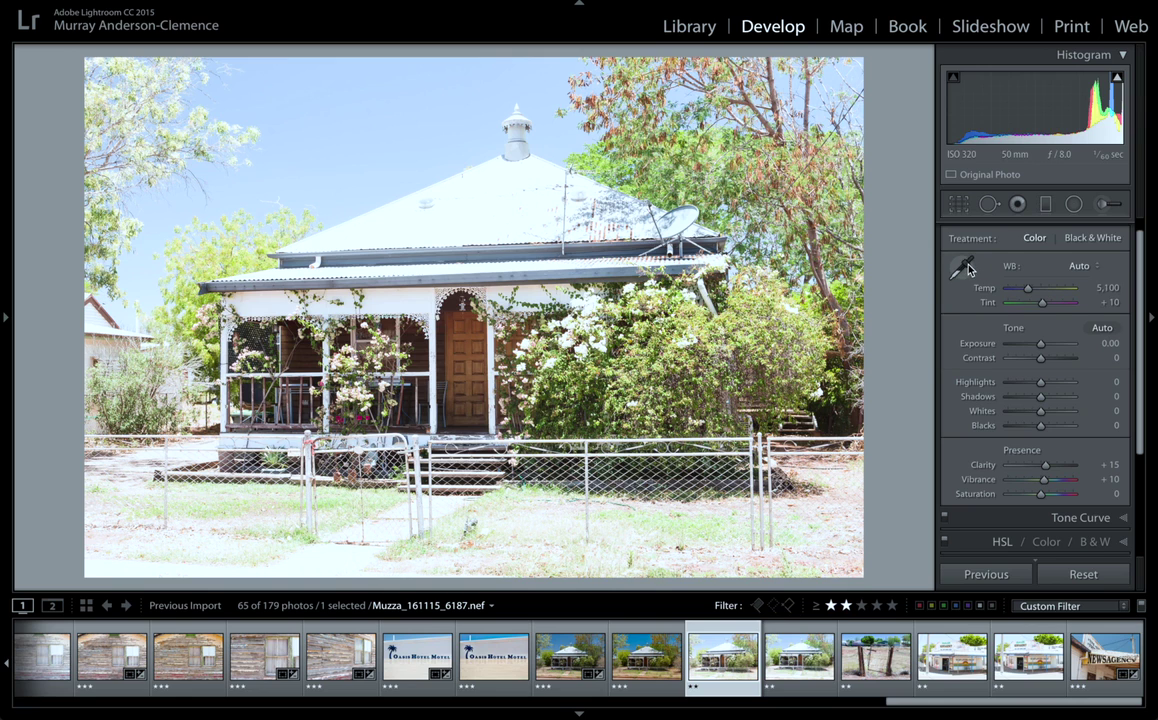
click(492, 97)
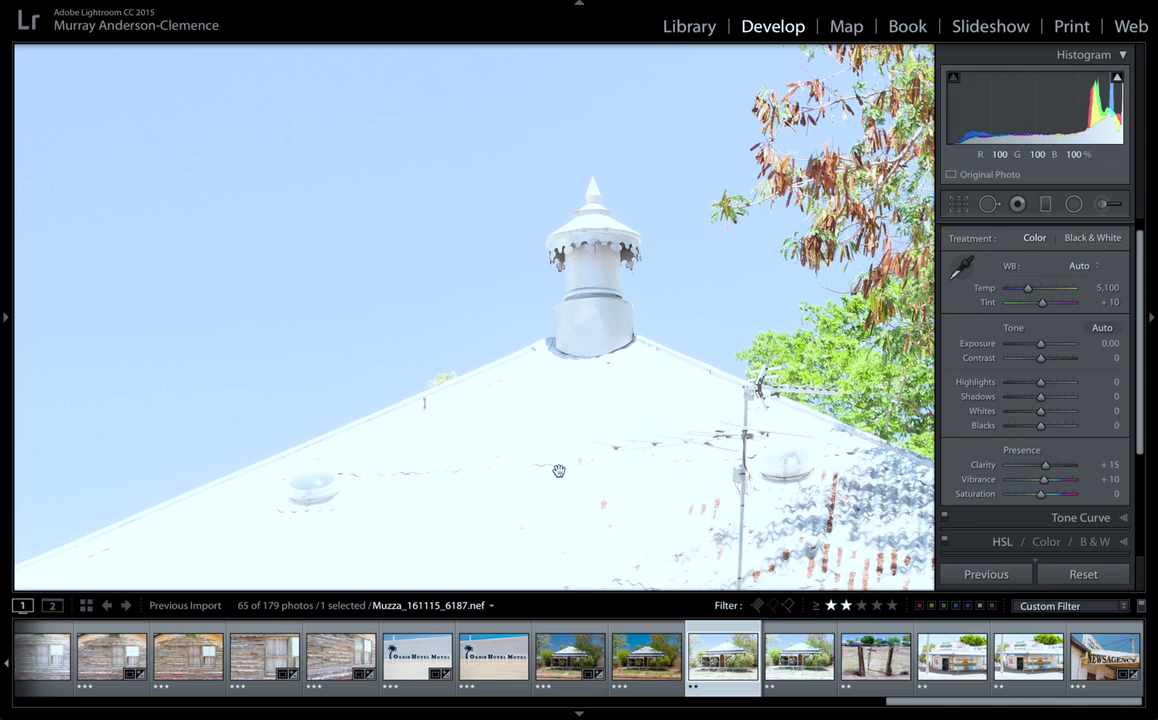
click(961, 266)
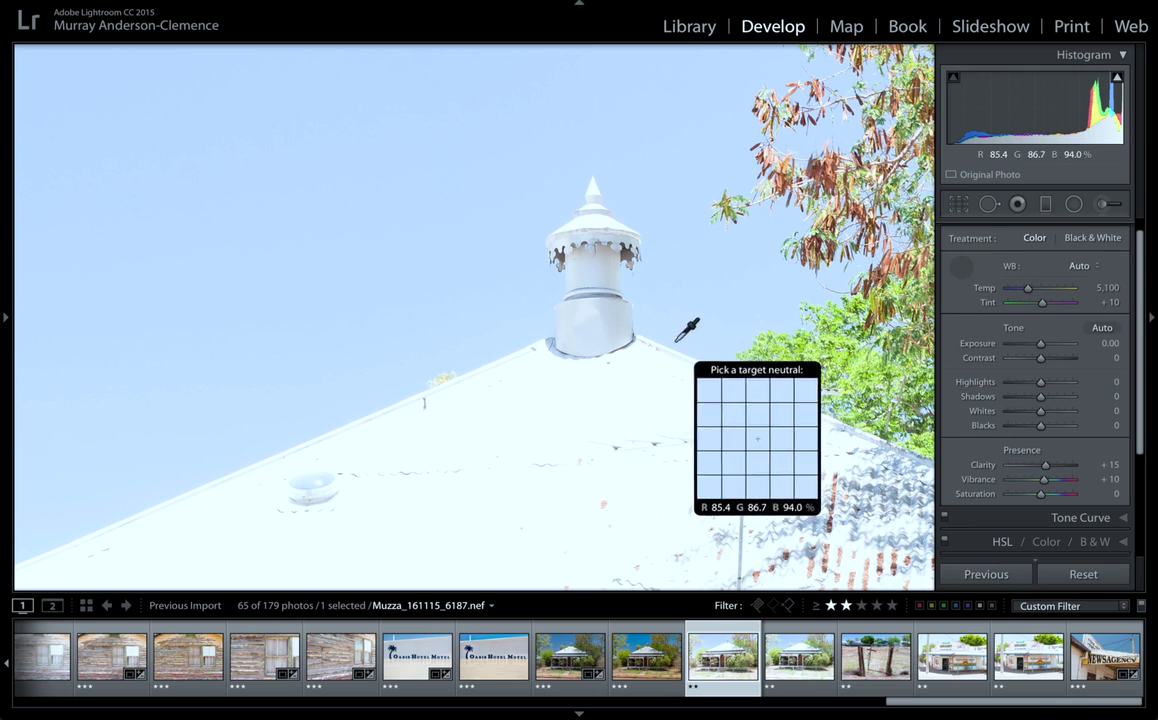
click(588, 330)
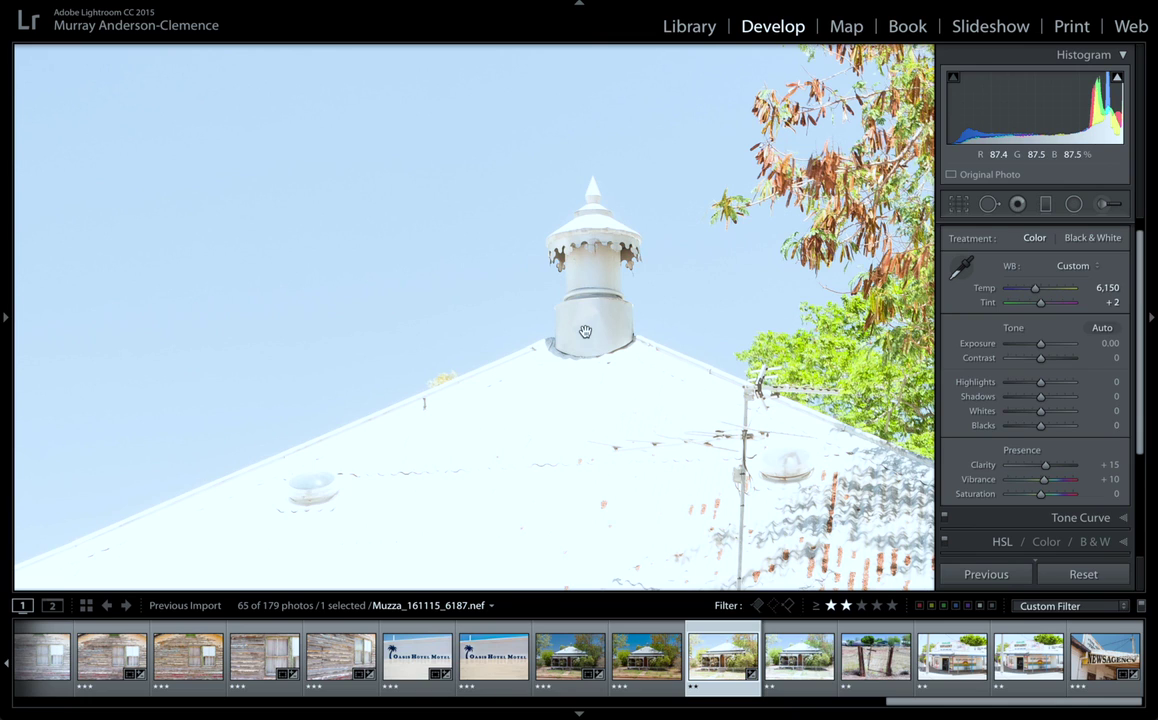
click(538, 320)
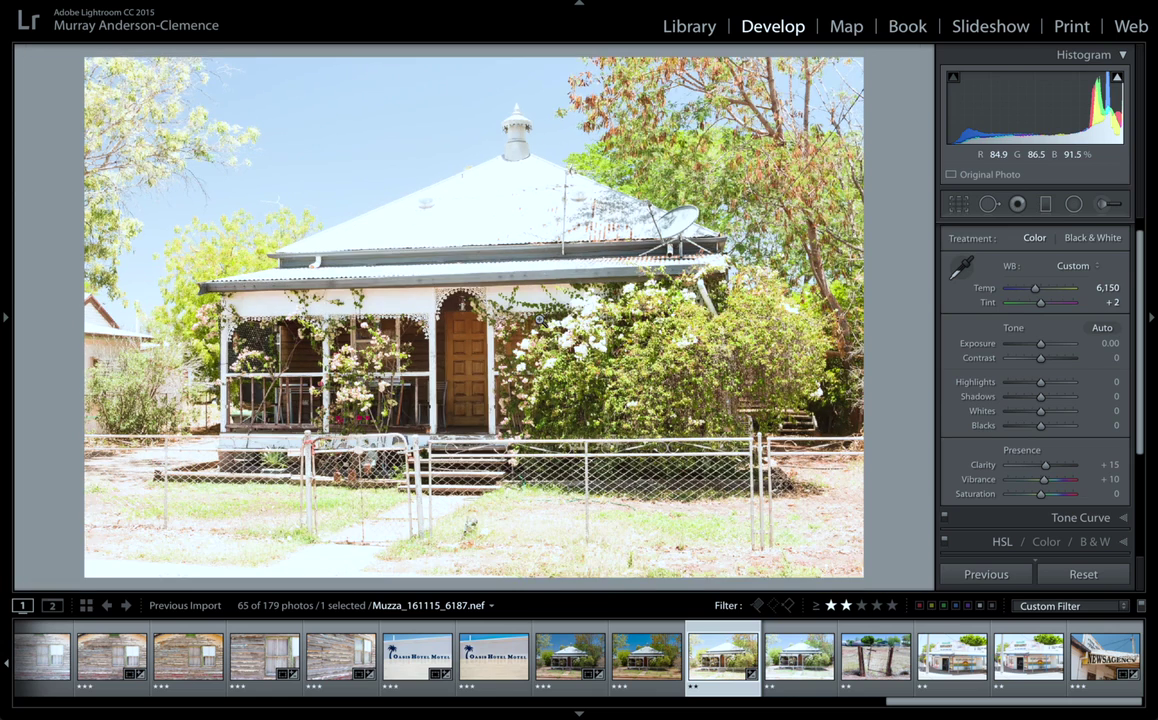
Step: Set the whites to −100 and the blacks to −19 while checking the clipping, and compare with the Before view
click(1040, 414)
drag(1040, 414, 936, 408)
click(1007, 414)
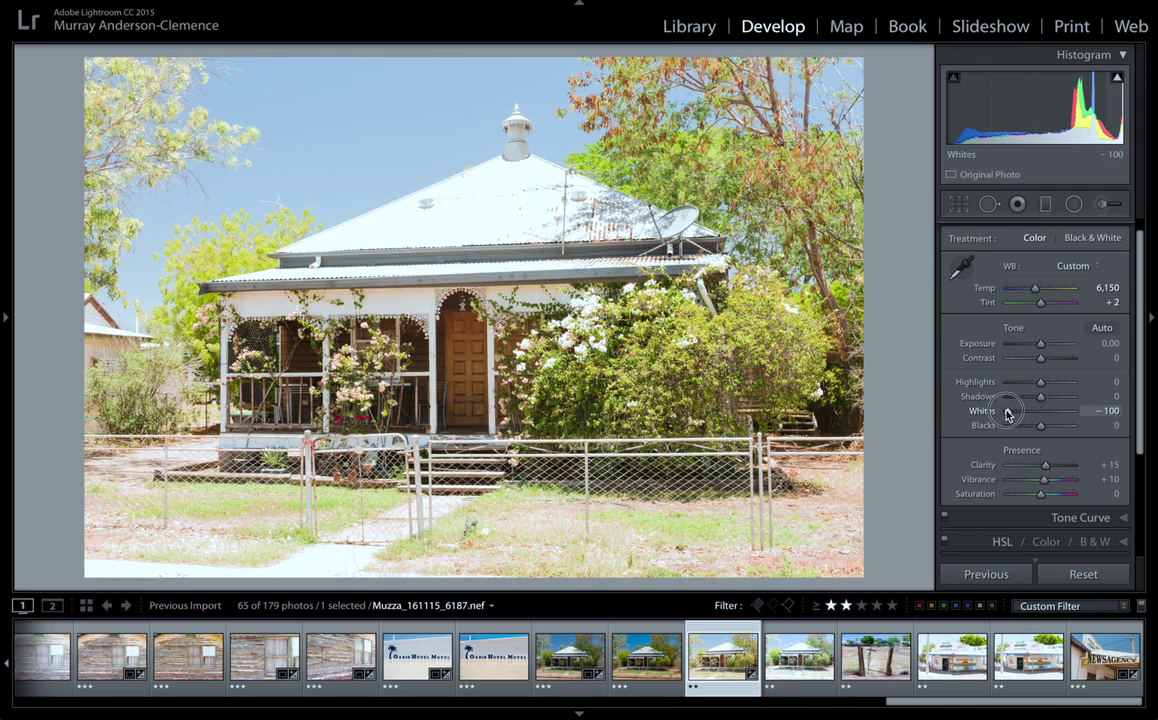
key(alt)
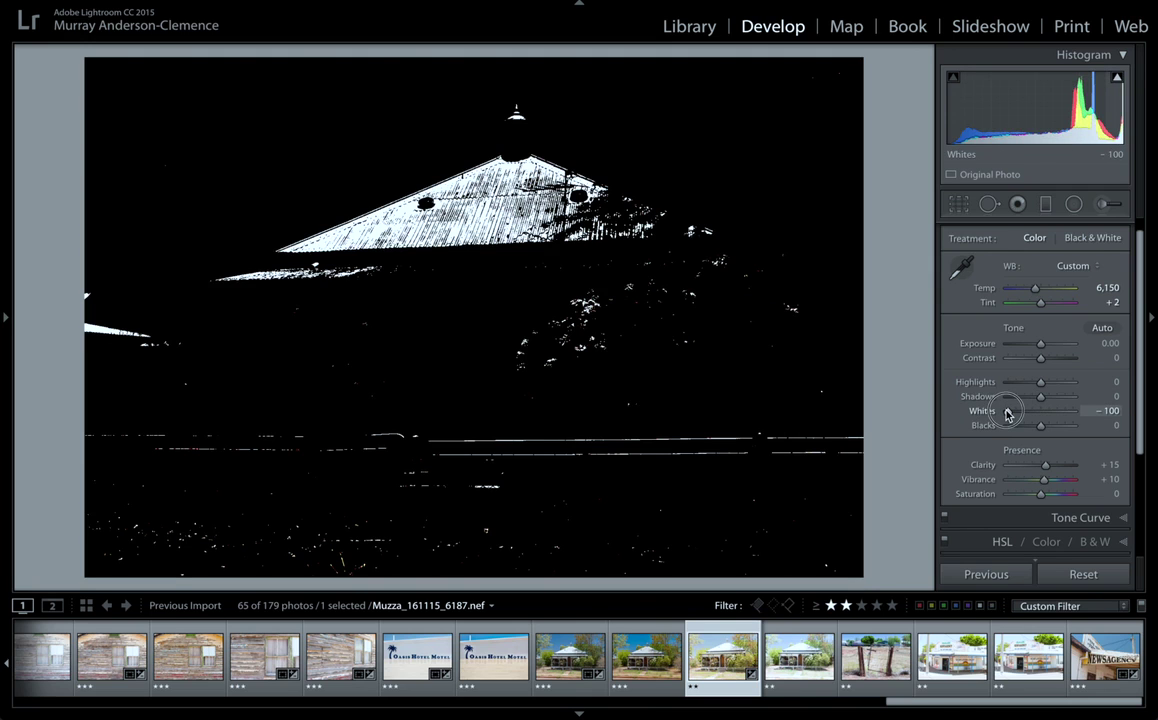
drag(1007, 414, 1007, 414)
key(alt)
drag(1041, 428, 1017, 432)
drag(1024, 430, 1034, 432)
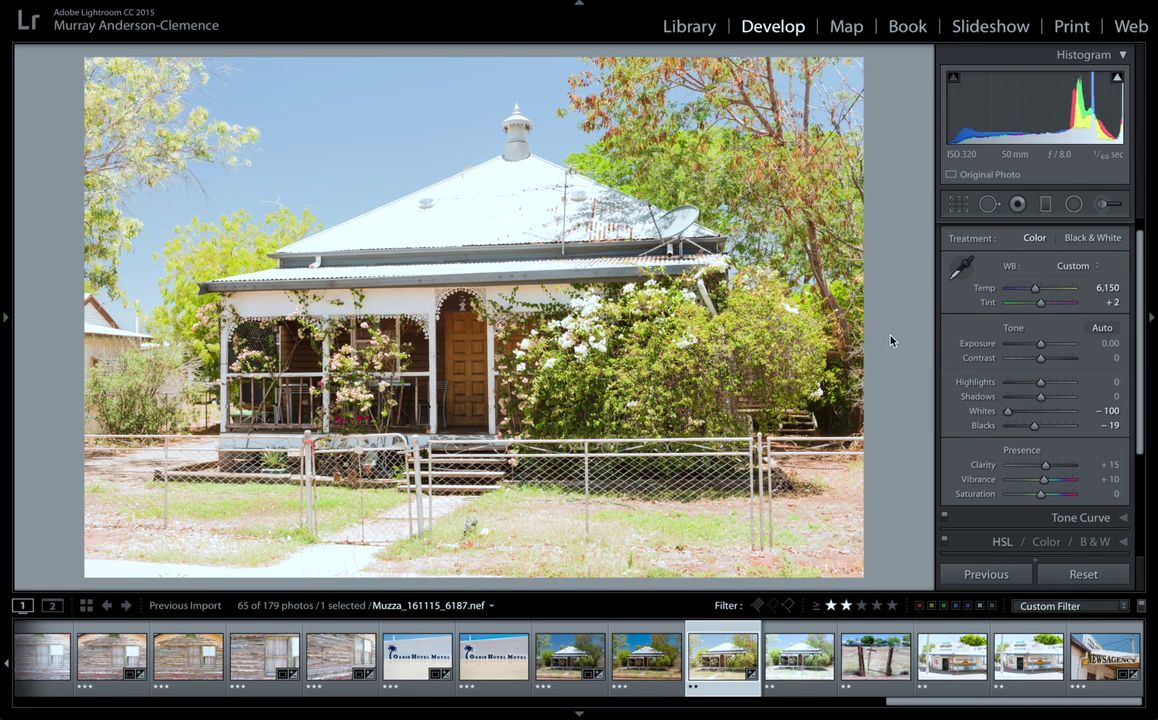
key(backslash)
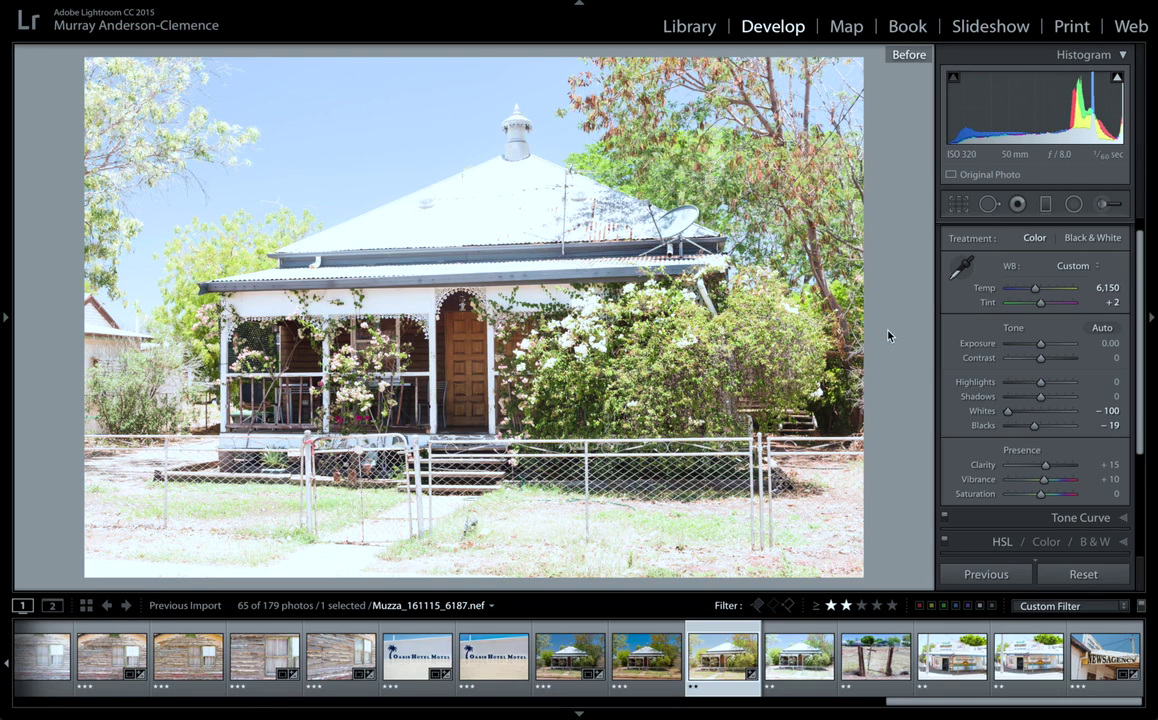
key(backslash)
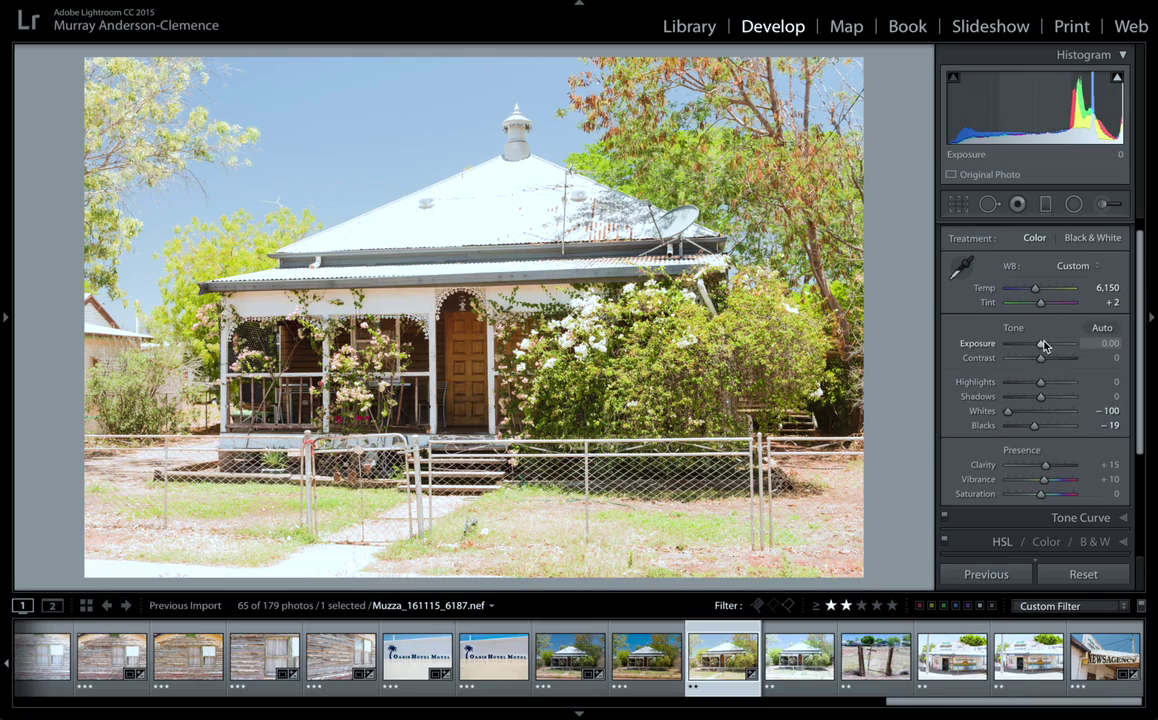
Step: Darken the house photo to an exposure of −1.15 and set the contrast to −22
drag(1042, 344, 1022, 351)
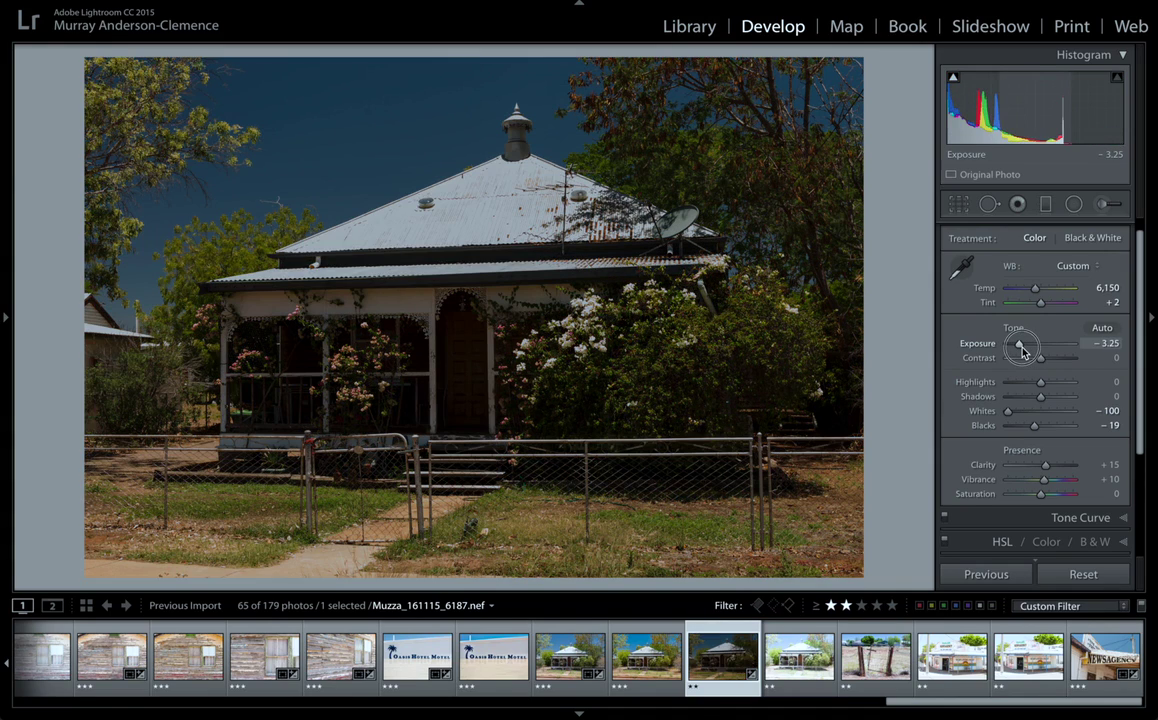
drag(1022, 350, 1036, 354)
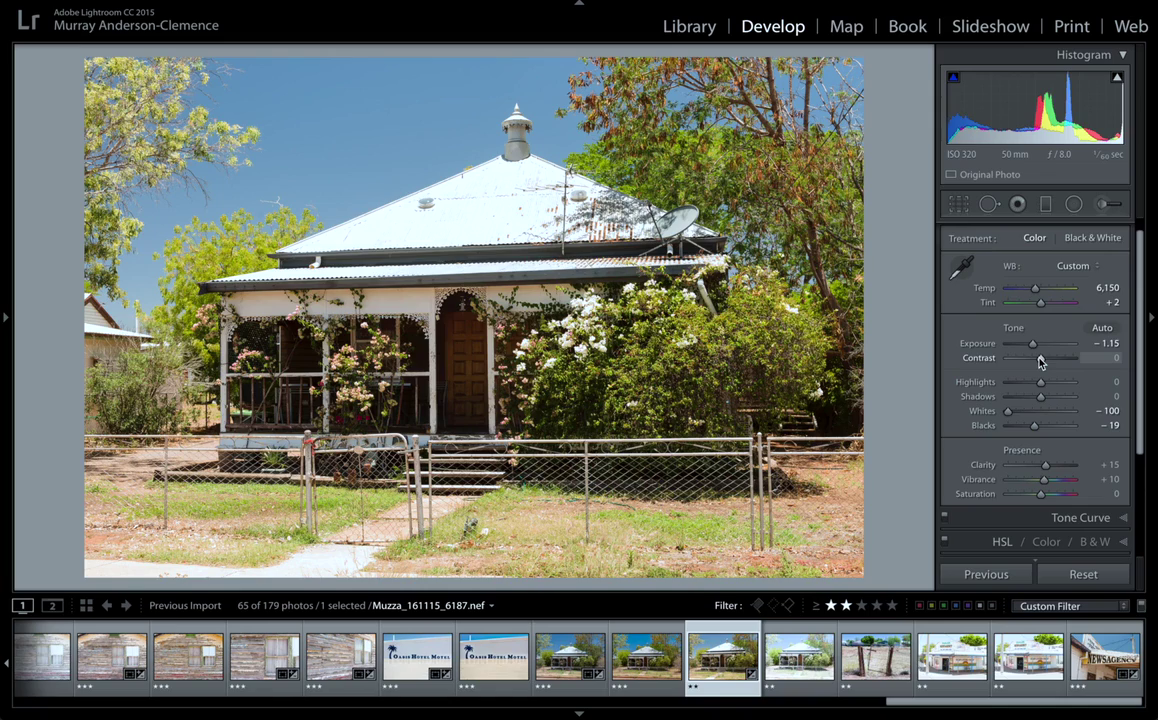
mouse_move(1040, 362)
mouse_down()
mouse_move(958, 363)
mouse_move(1047, 364)
mouse_move(1021, 360)
mouse_move(1034, 363)
mouse_up()
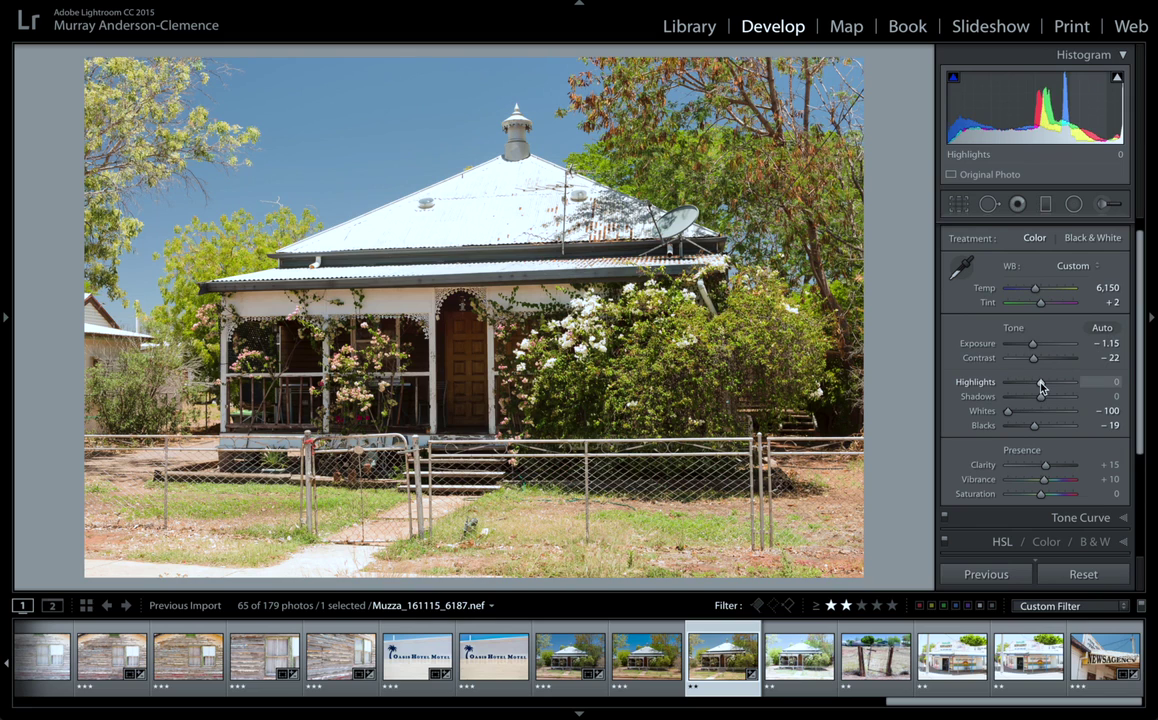
Step: Set the highlights to −61 and, after trying the shadows at +90, set the shadows to +4
drag(1041, 388, 1018, 383)
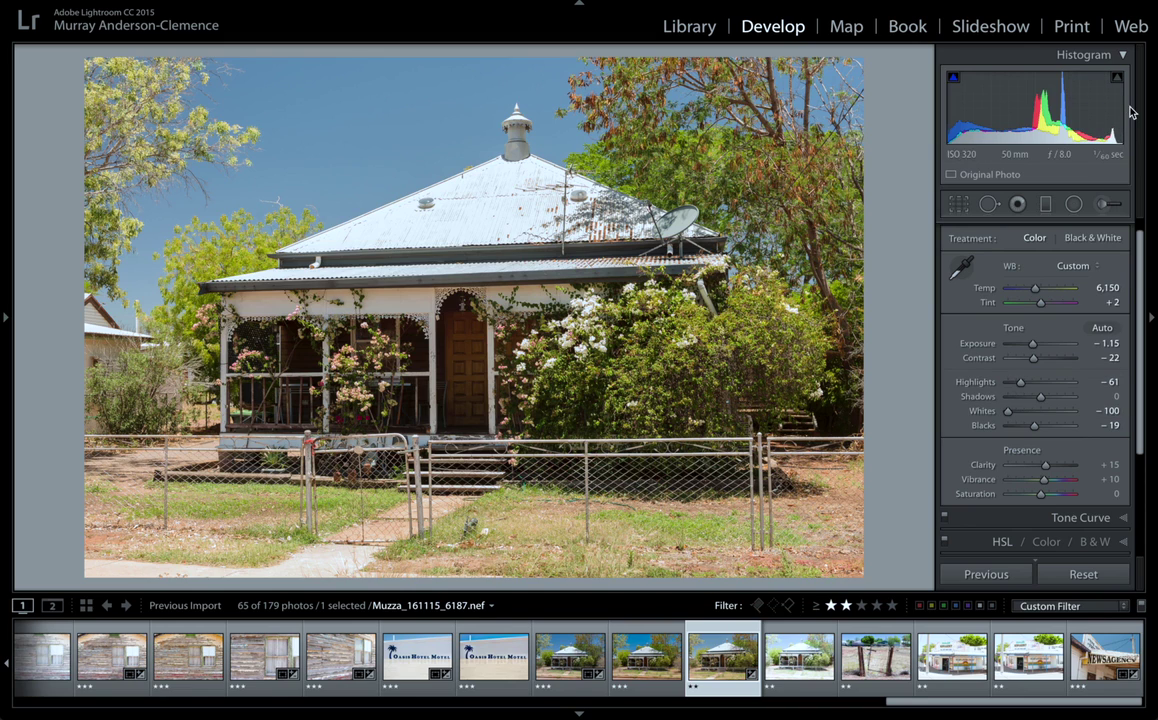
click(1041, 399)
drag(1041, 399, 1068, 397)
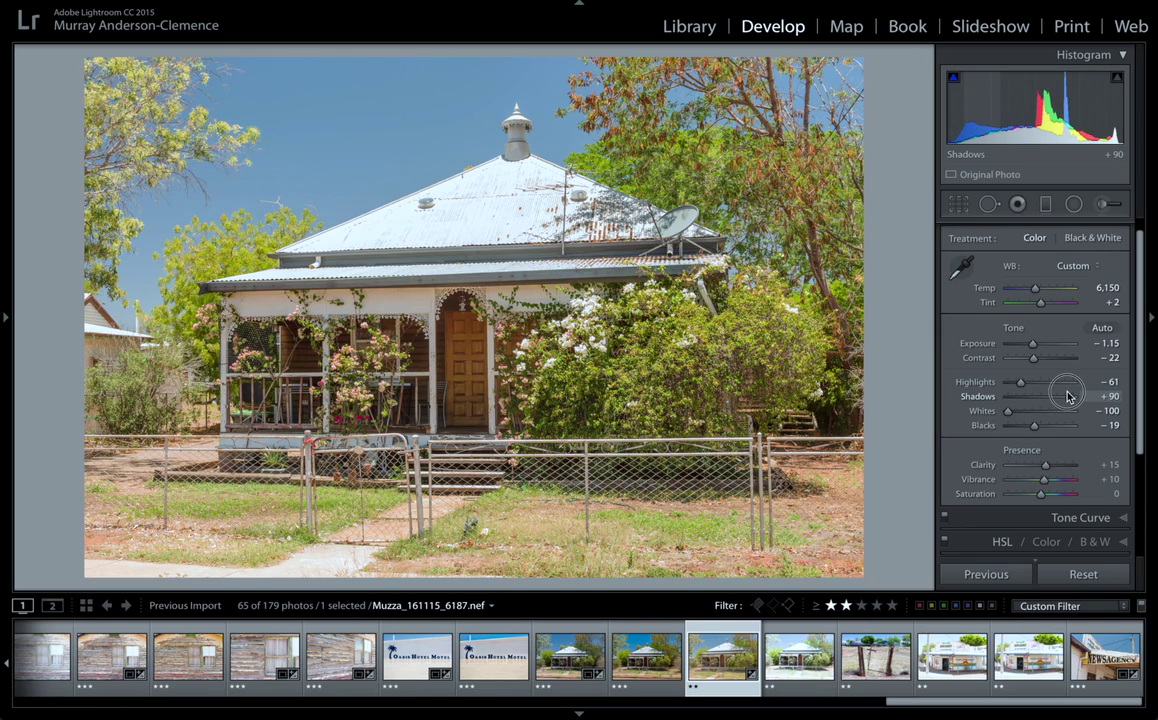
drag(1068, 397, 1041, 398)
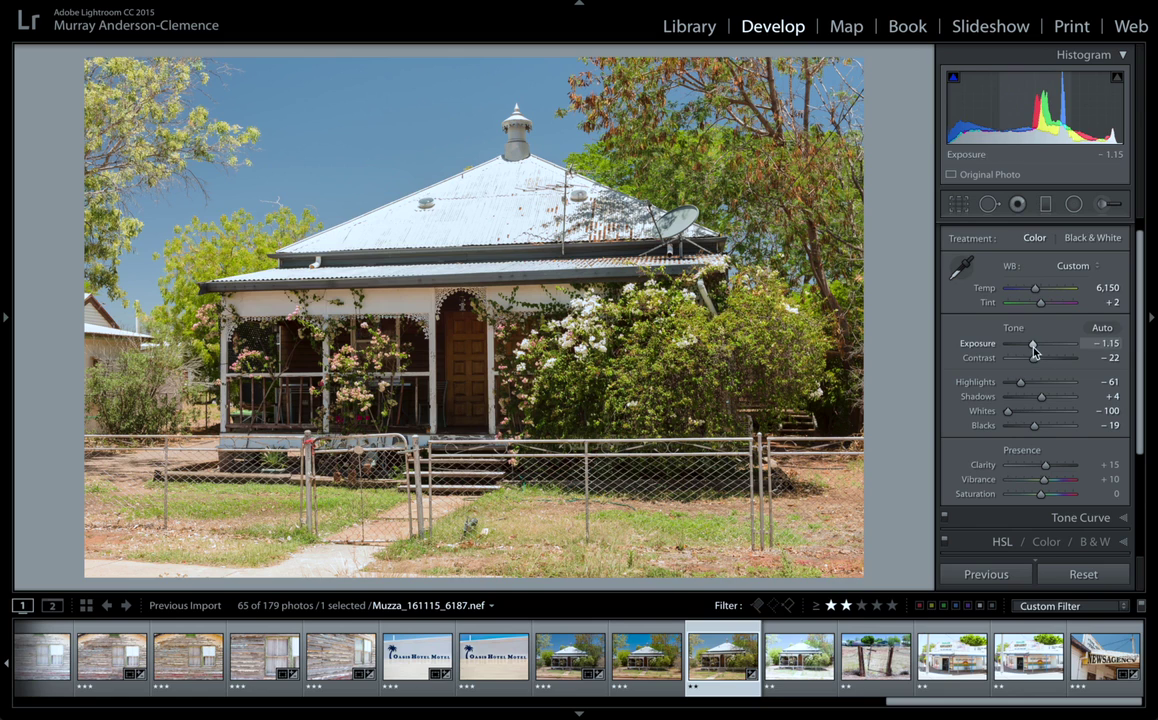
Step: Fine-tune the exposure to −1.38 in small and large increments, and raise the contrast to −2
drag(1034, 348, 1035, 346)
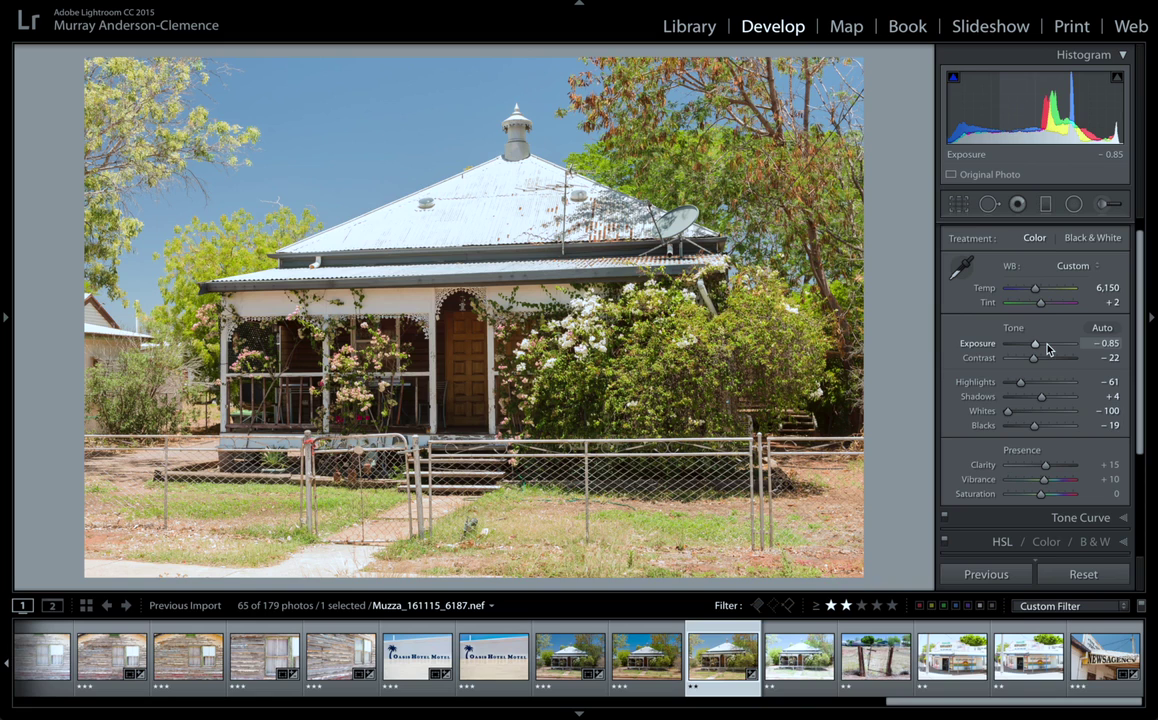
key(ctrl+z)
key(ctrl+y)
key(Down)
key(Down)
key(Down)
key(Down)
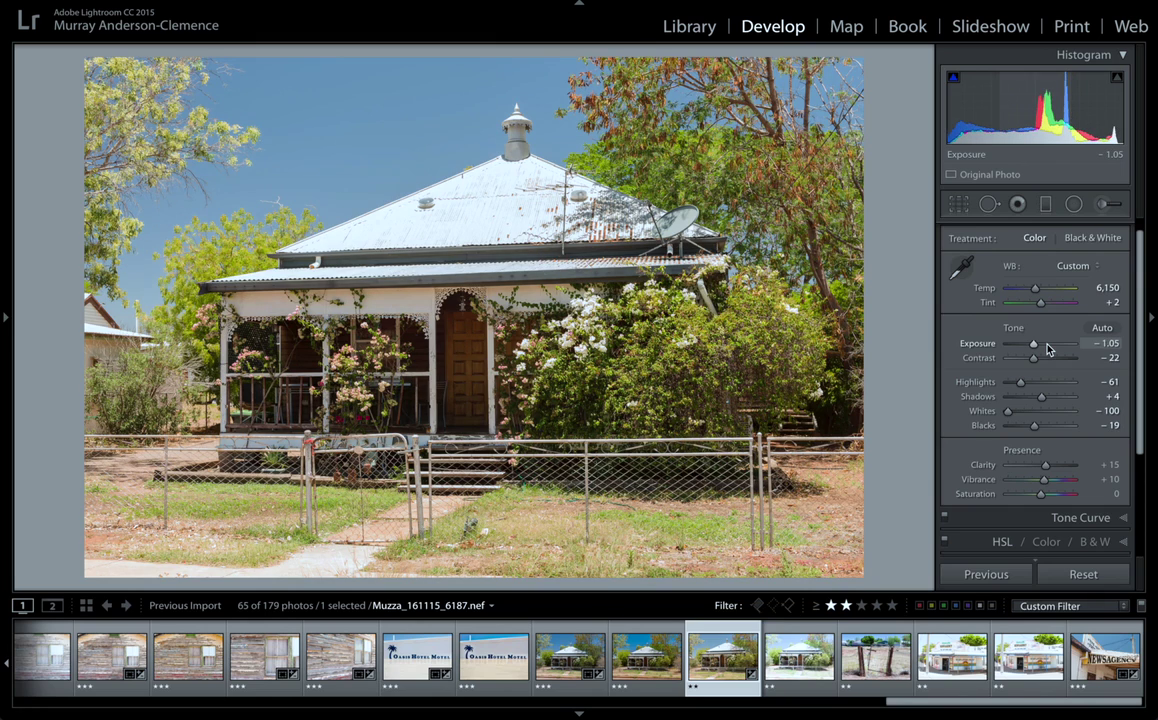
key(shift)
key(shift+Down)
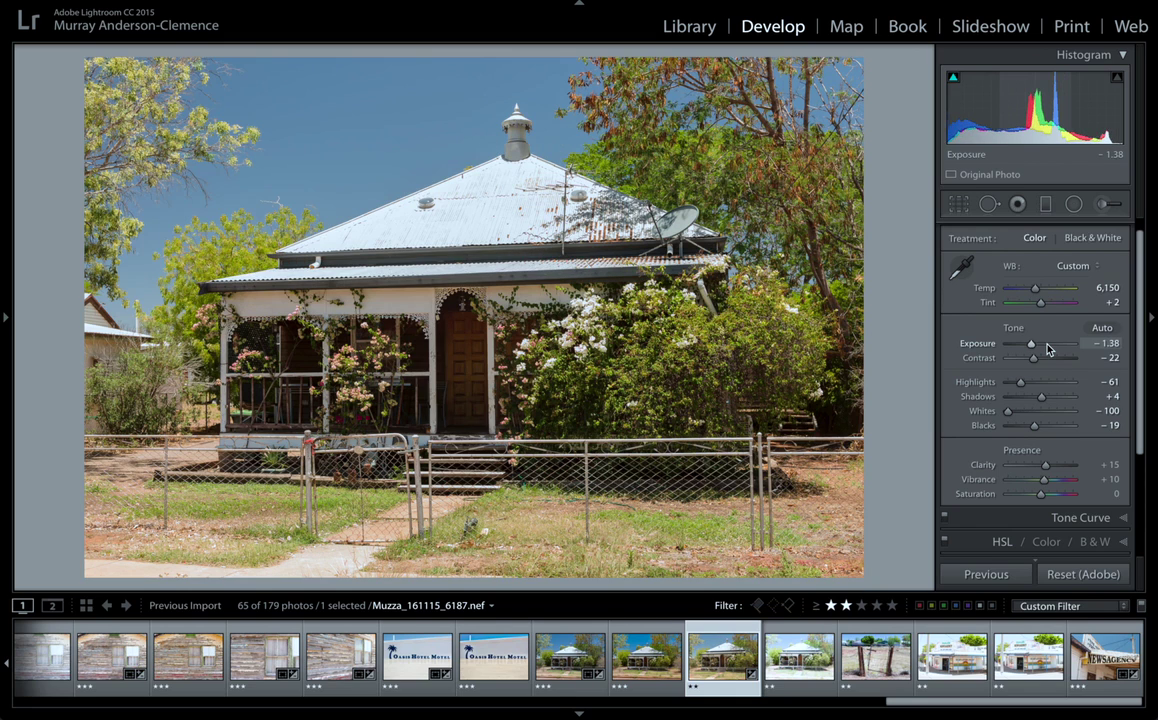
key(shift+Down)
key(shift+Up)
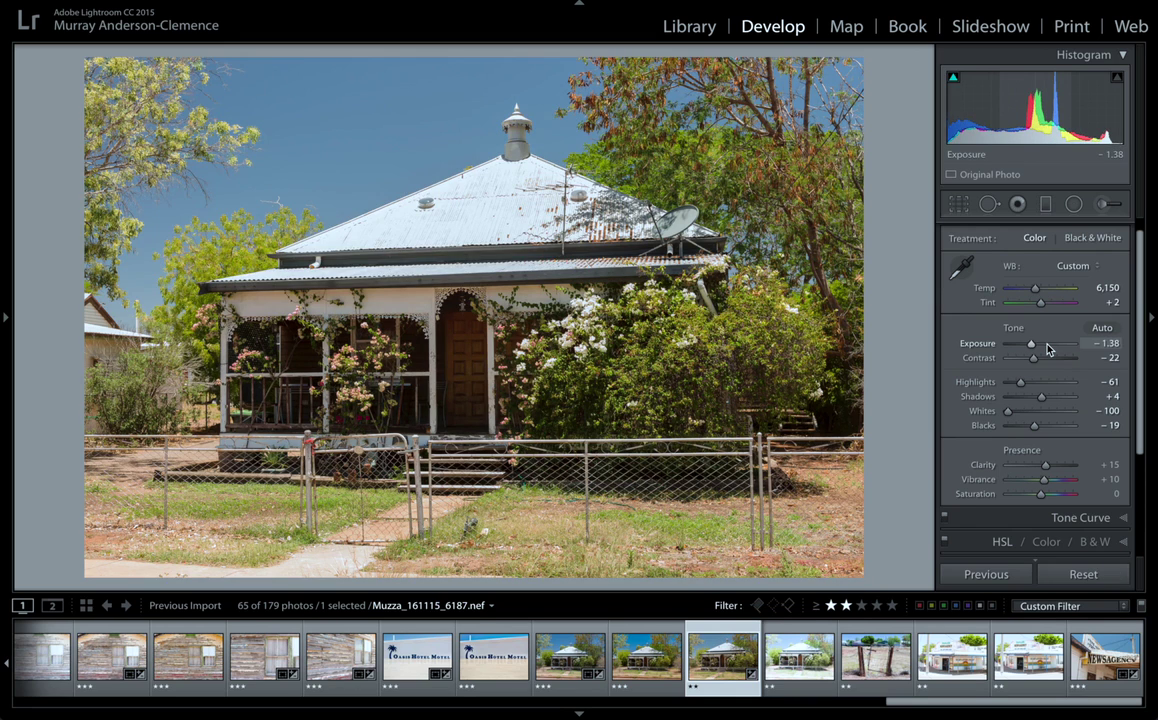
key(shift+Up)
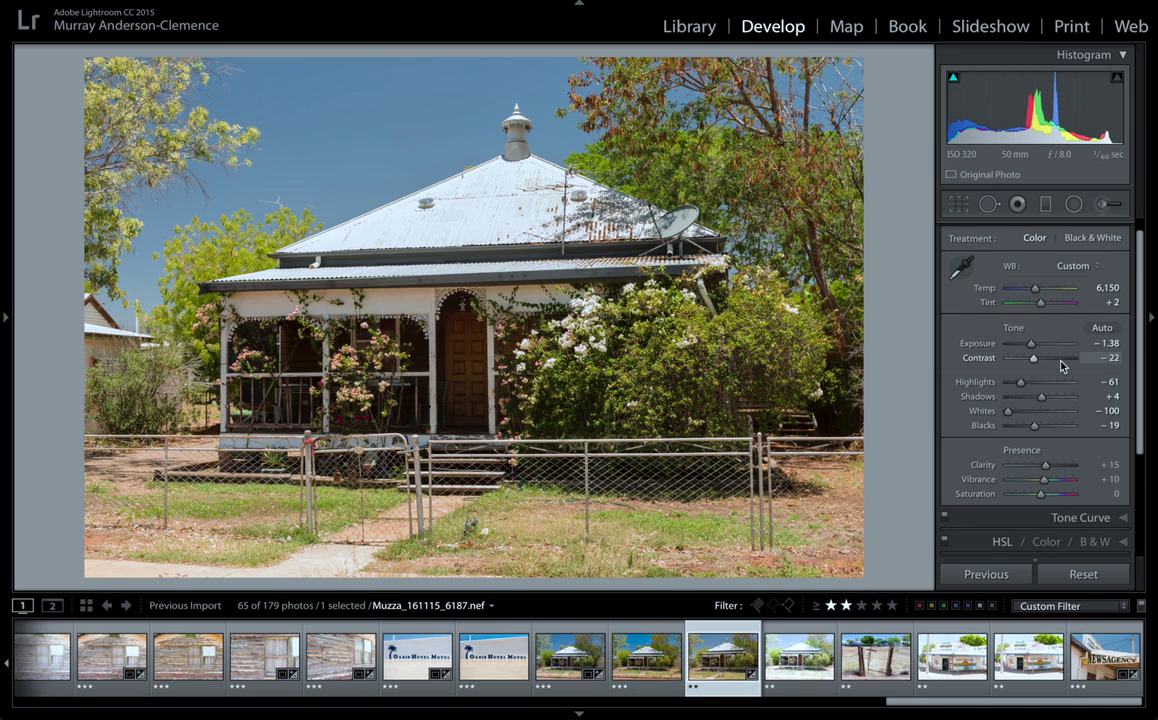
key(shift+Up)
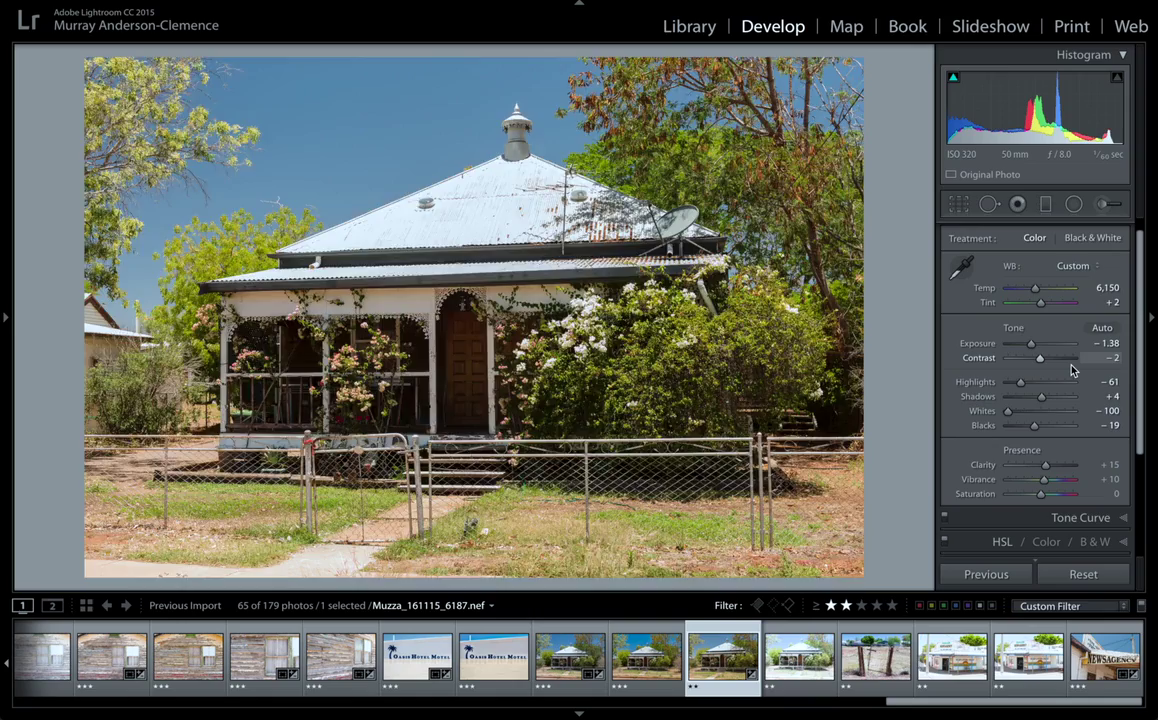
Step: Compare the edited house photo with its Before view and with Muzza_161115_6184.nef, ending on Muzza_161115_6187.nef
key(backslash)
key(backslash)
key(backslash)
key(backslash)
key(backslash)
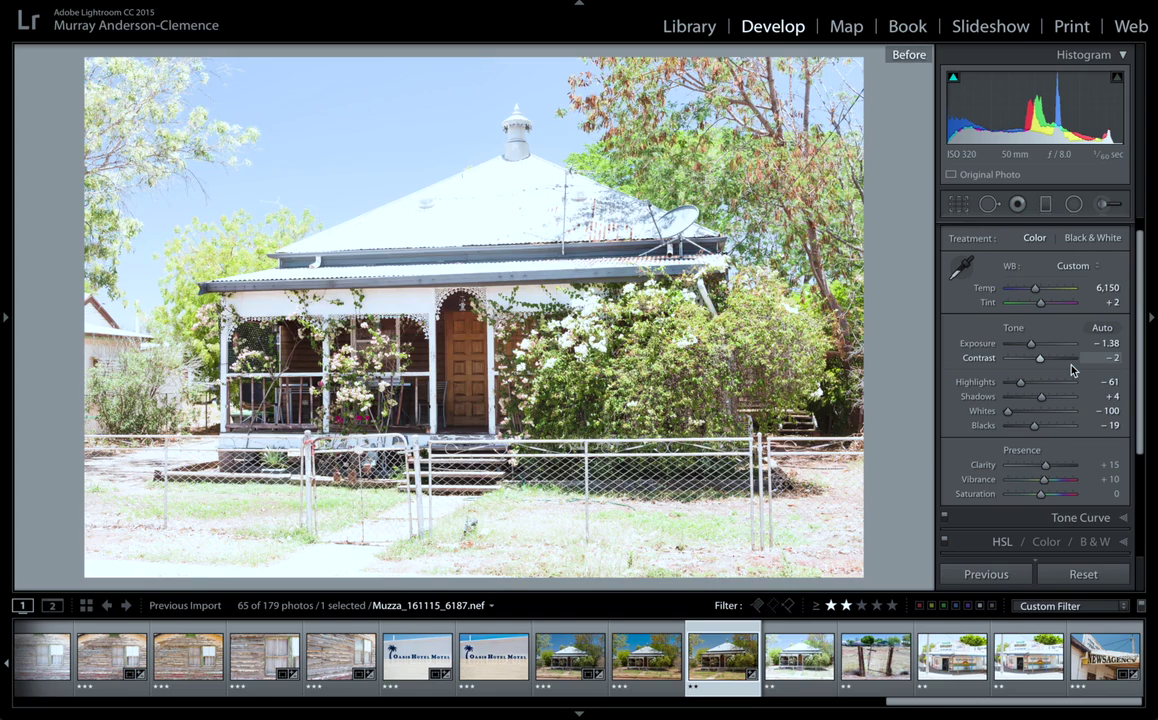
key(backslash)
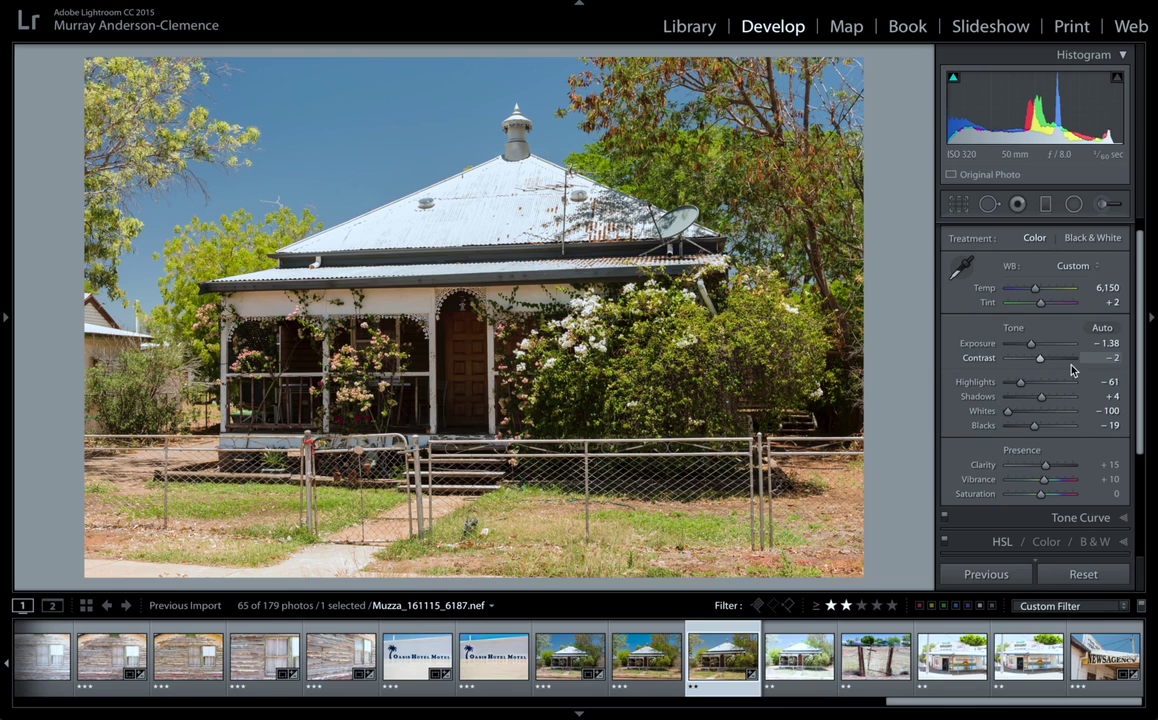
click(553, 655)
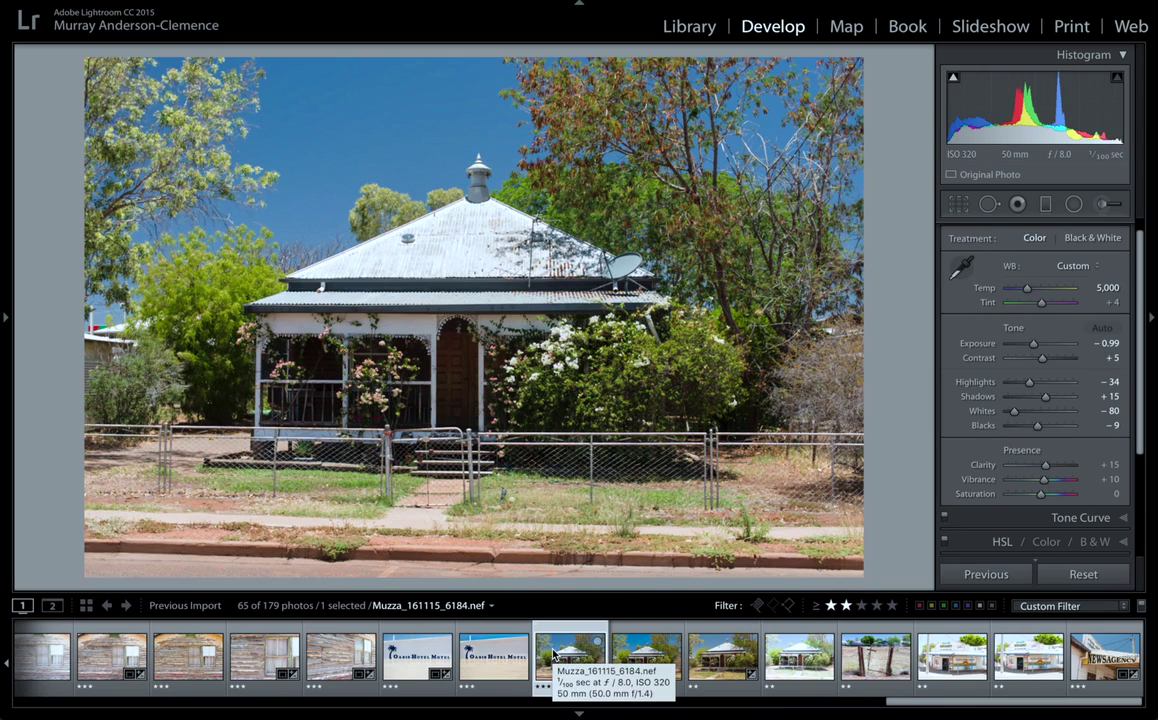
click(726, 662)
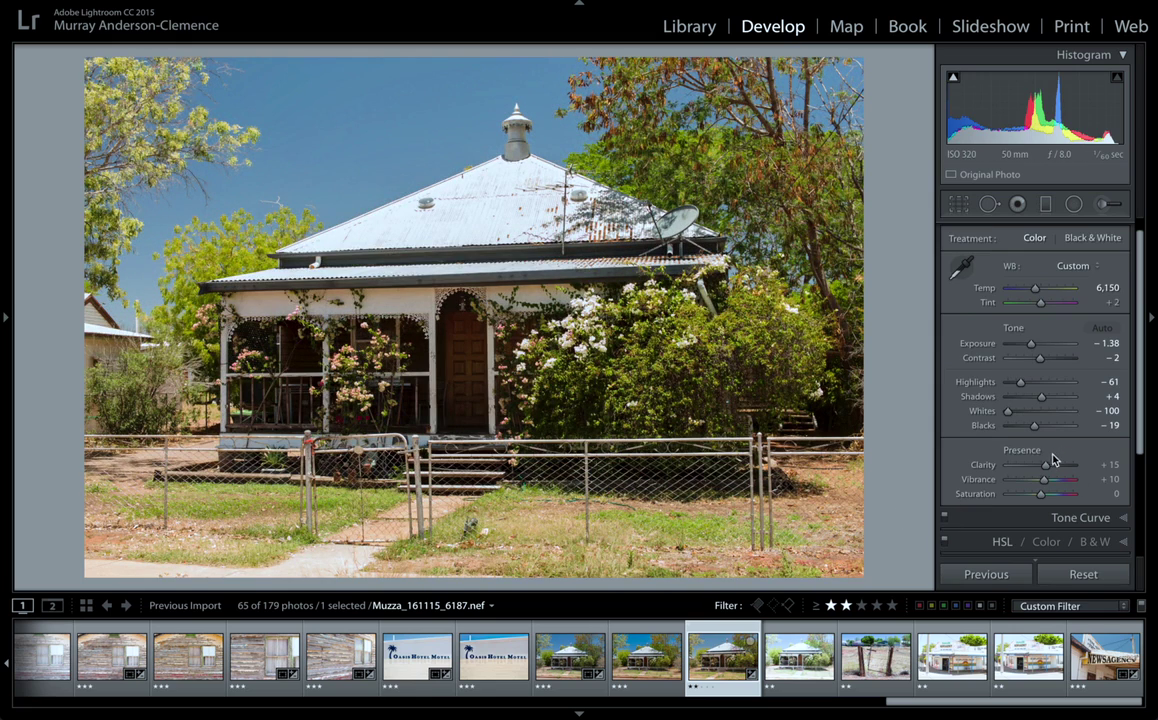
Step: Set the clarity to +21 and the vibrance to +22 for the house photo
mouse_move(1047, 472)
mouse_down()
mouse_move(1080, 471)
mouse_move(1049, 470)
mouse_up()
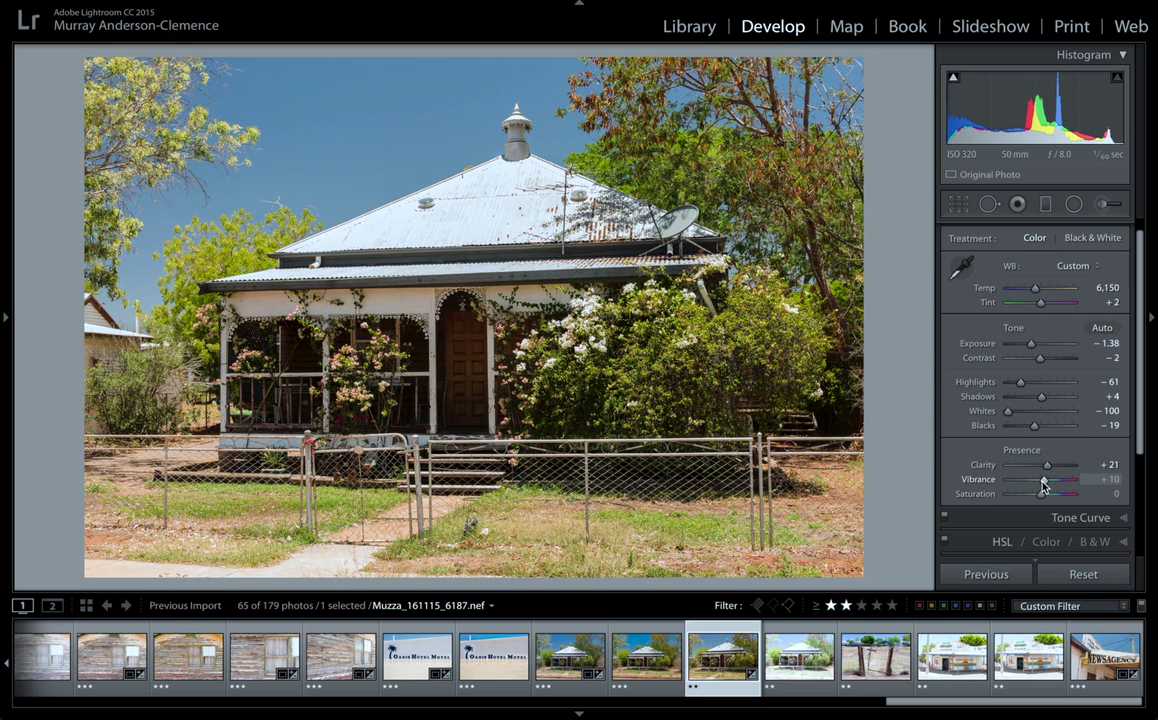
mouse_move(1044, 484)
mouse_down()
mouse_move(1090, 486)
mouse_move(1060, 482)
mouse_up()
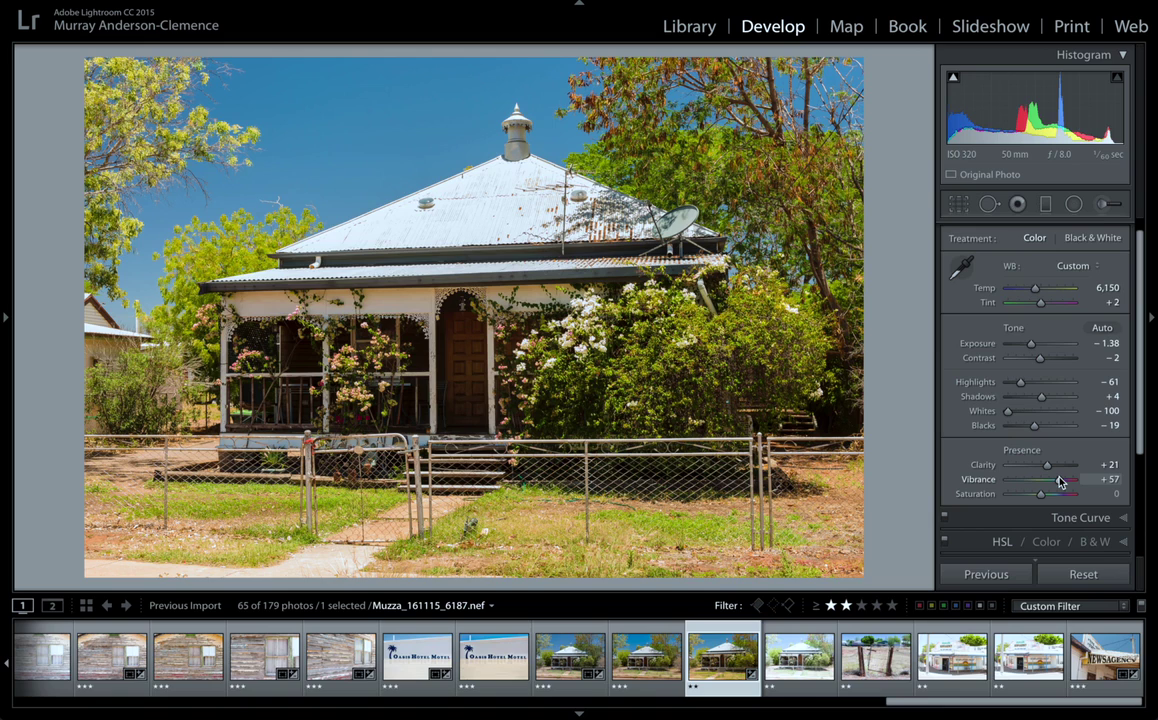
key(Down)
key(Down)
key(Down)
key(Down)
key(Down)
key(Down)
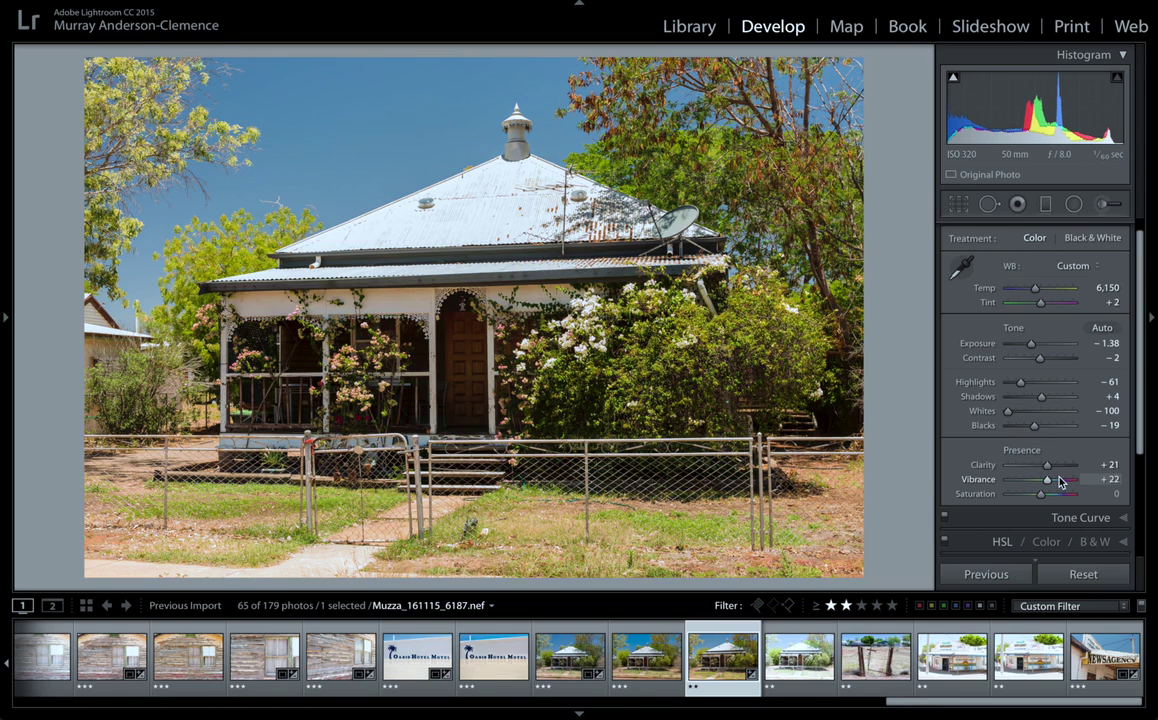
Step: Try the Strong Contrast point curve in the Tone Curve on the house photo and undo it
scroll(1060, 481, down, 5)
scroll(1060, 481, up, 4)
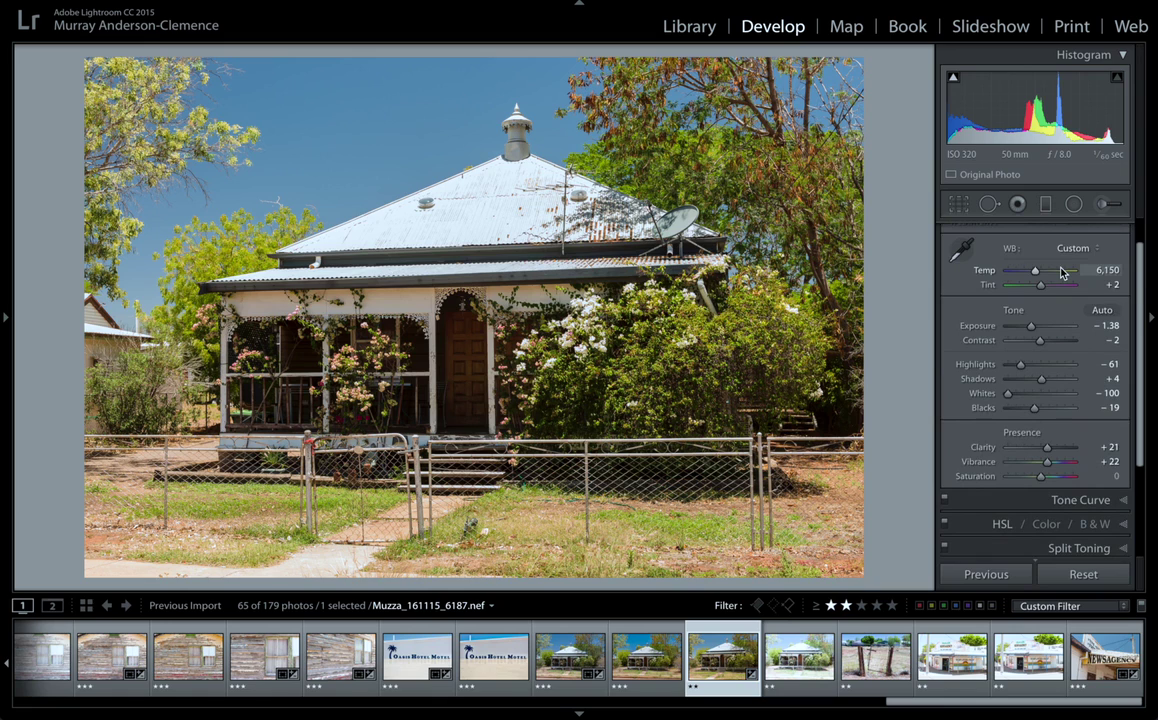
scroll(1062, 270, down, 5)
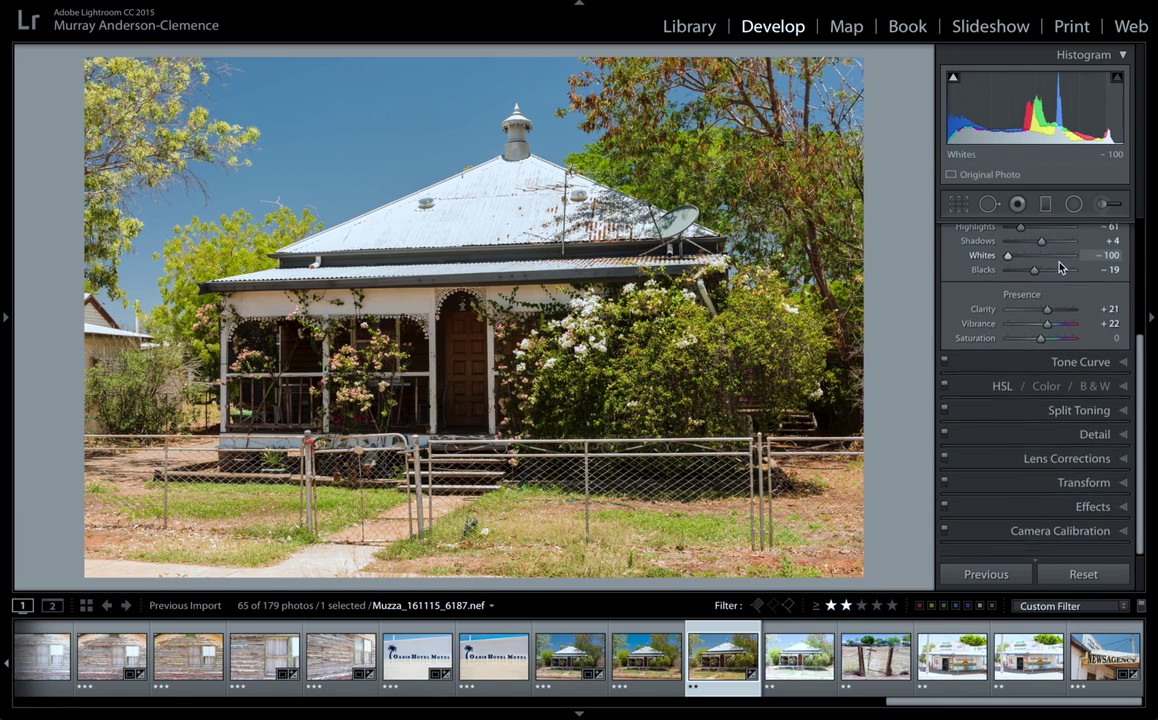
click(1104, 370)
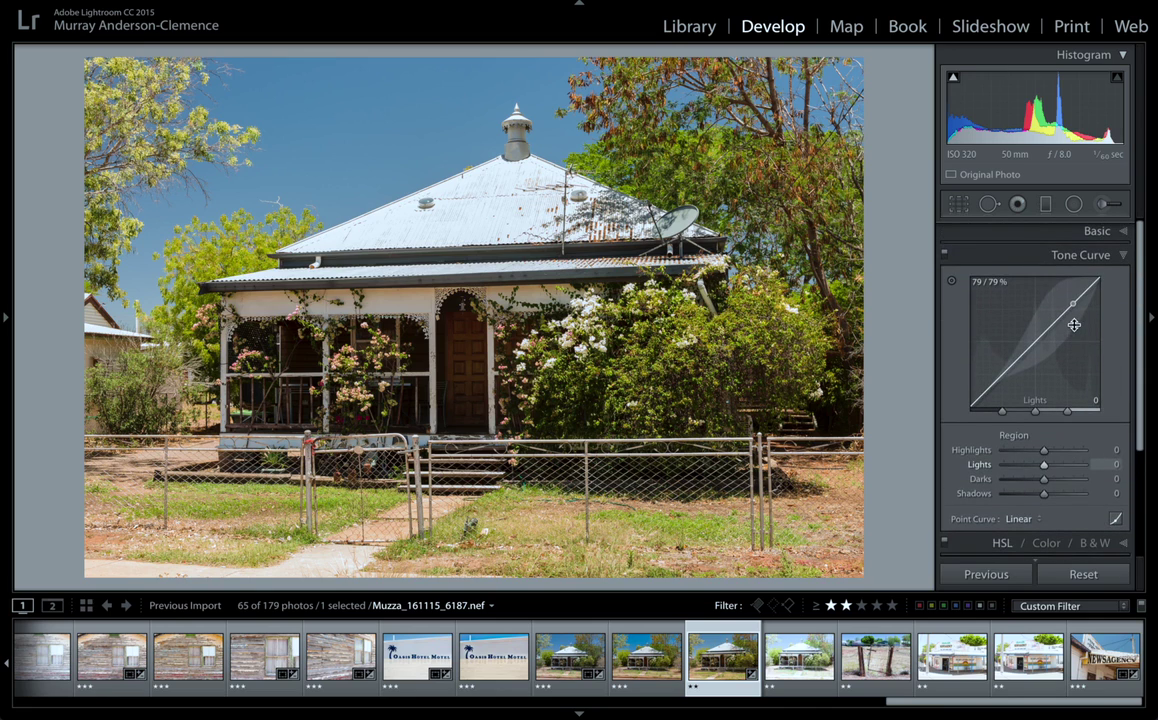
click(1040, 520)
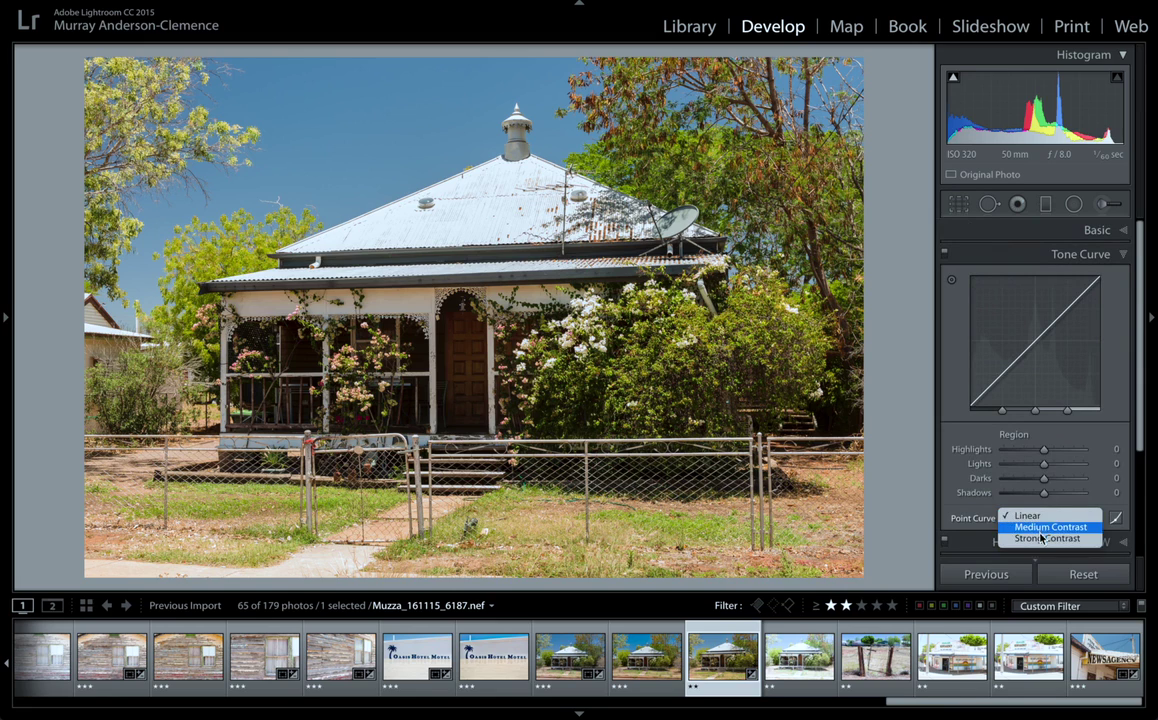
click(1040, 539)
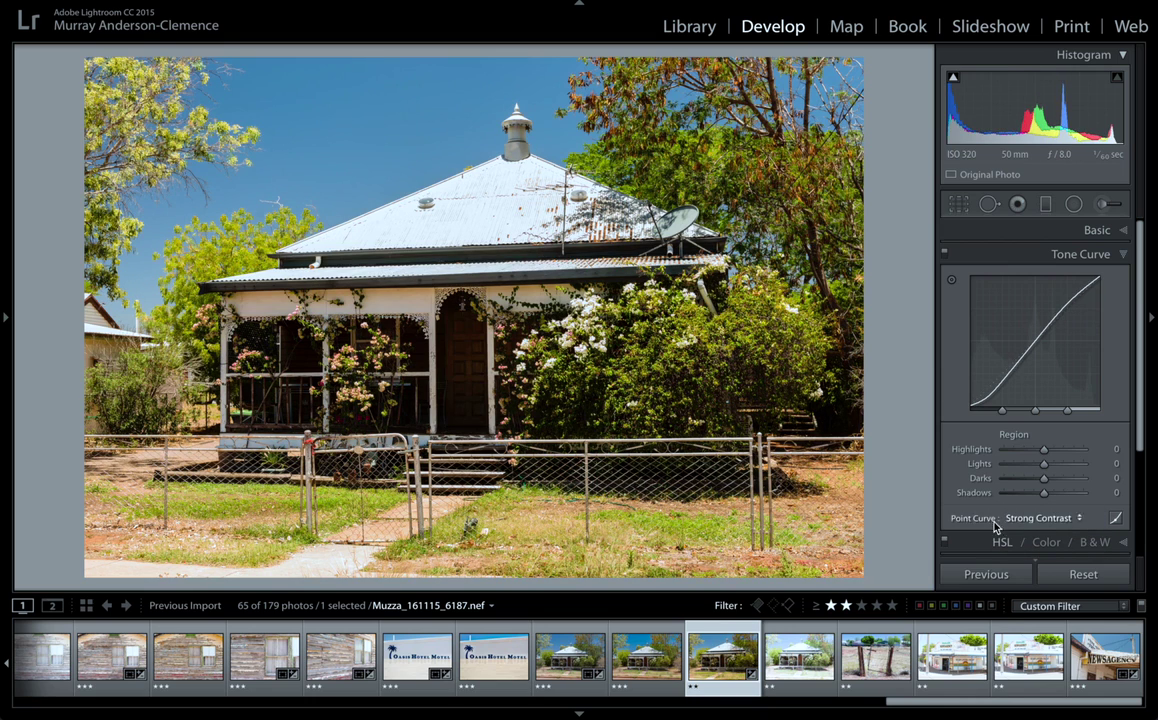
click(1019, 520)
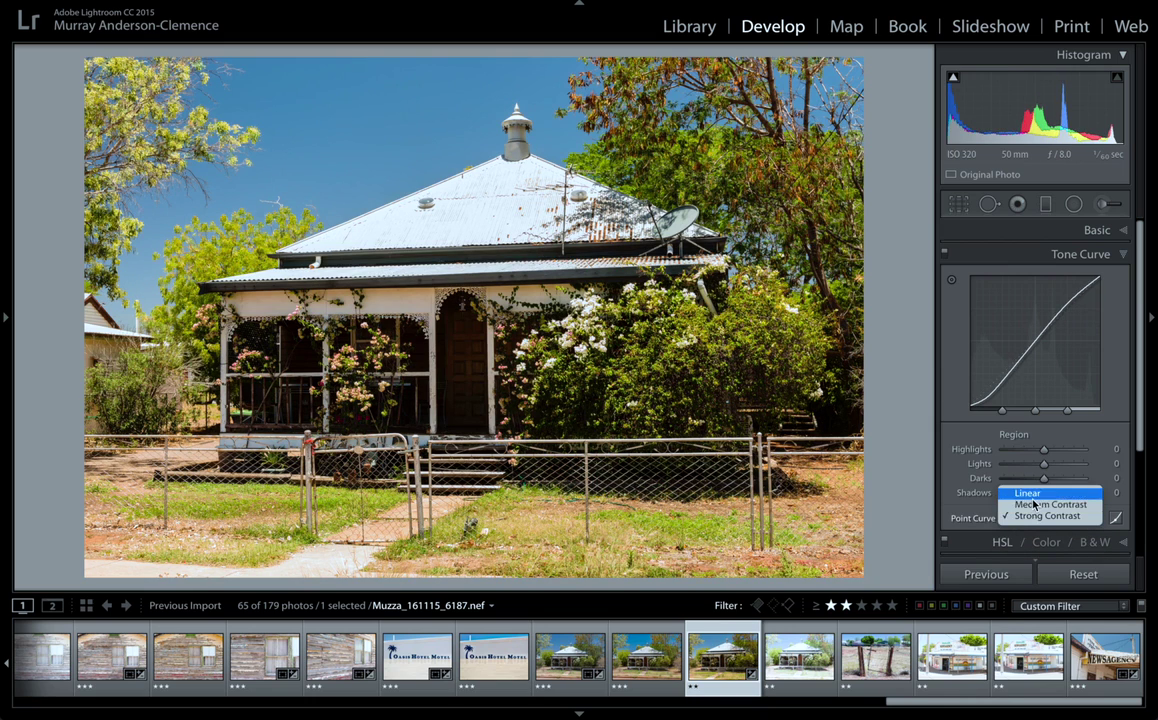
key(ctrl+z)
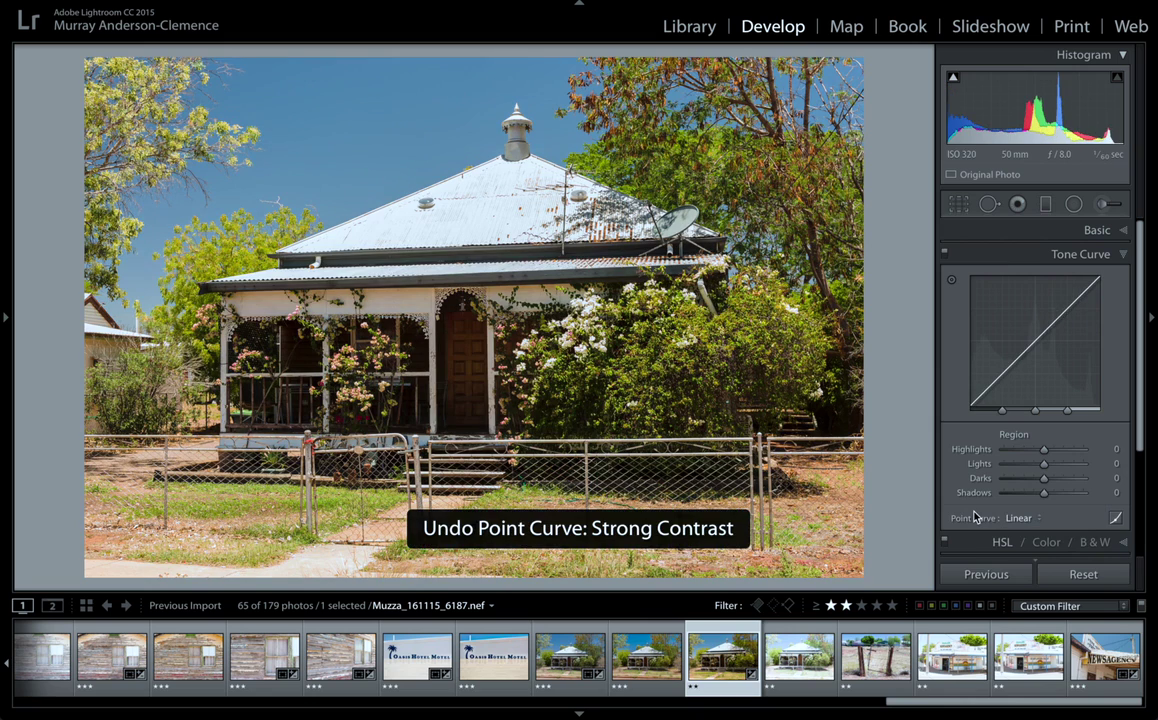
Step: Look through the HSL Hue, Saturation and Luminance adjustments one at a time, ending with all of them shown together
scroll(975, 515, down, 2)
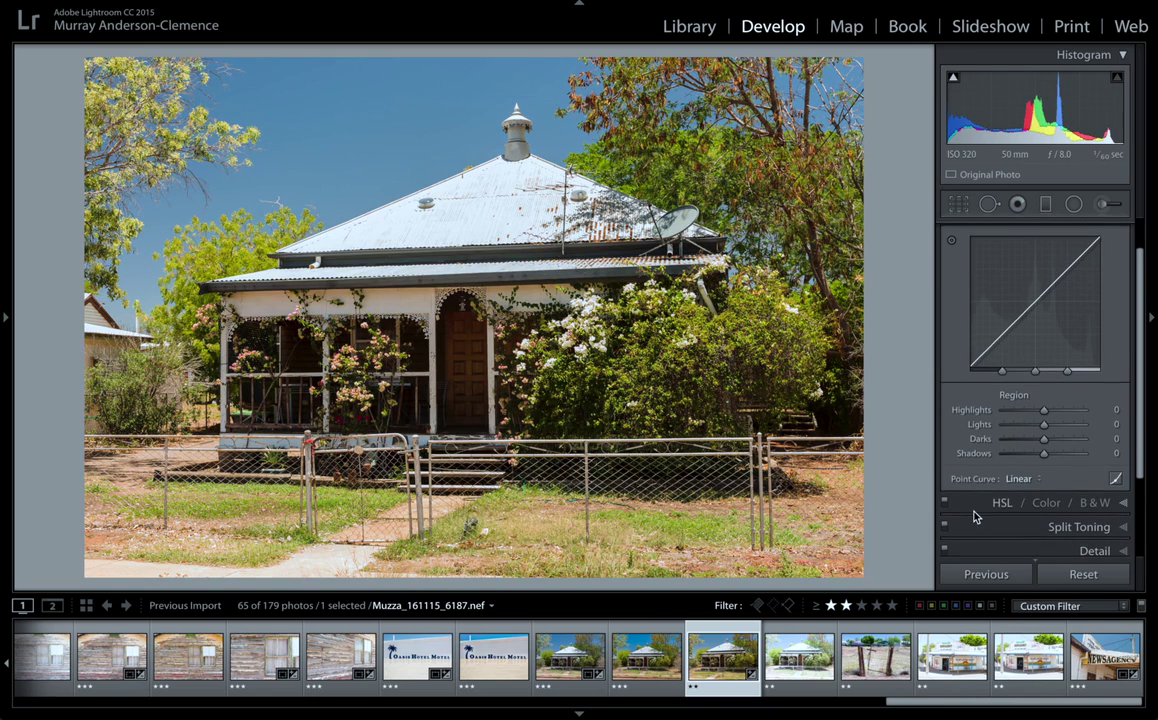
click(1128, 508)
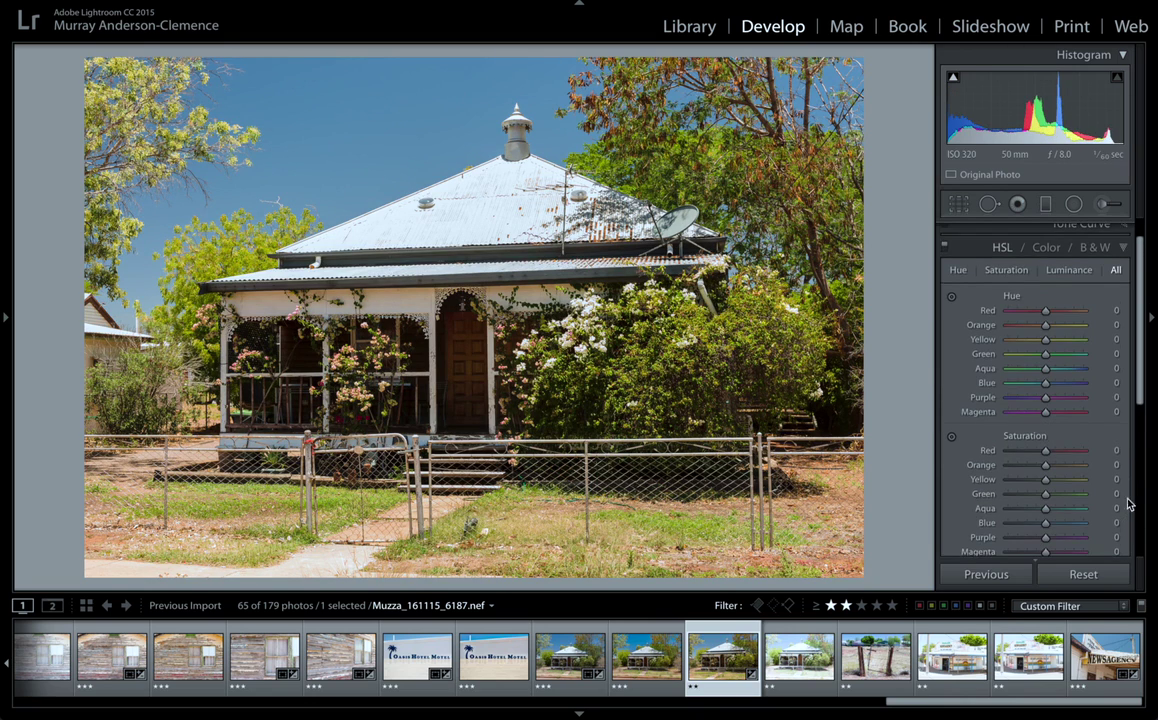
click(957, 271)
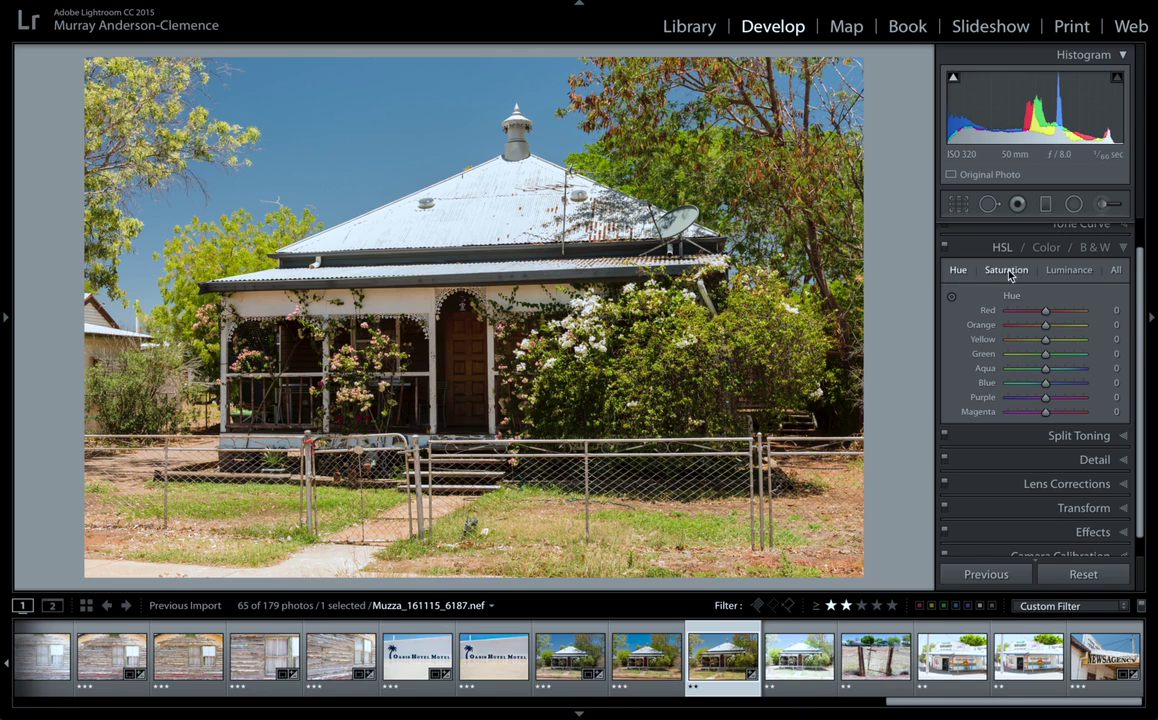
click(1008, 272)
click(1065, 272)
click(958, 272)
click(997, 276)
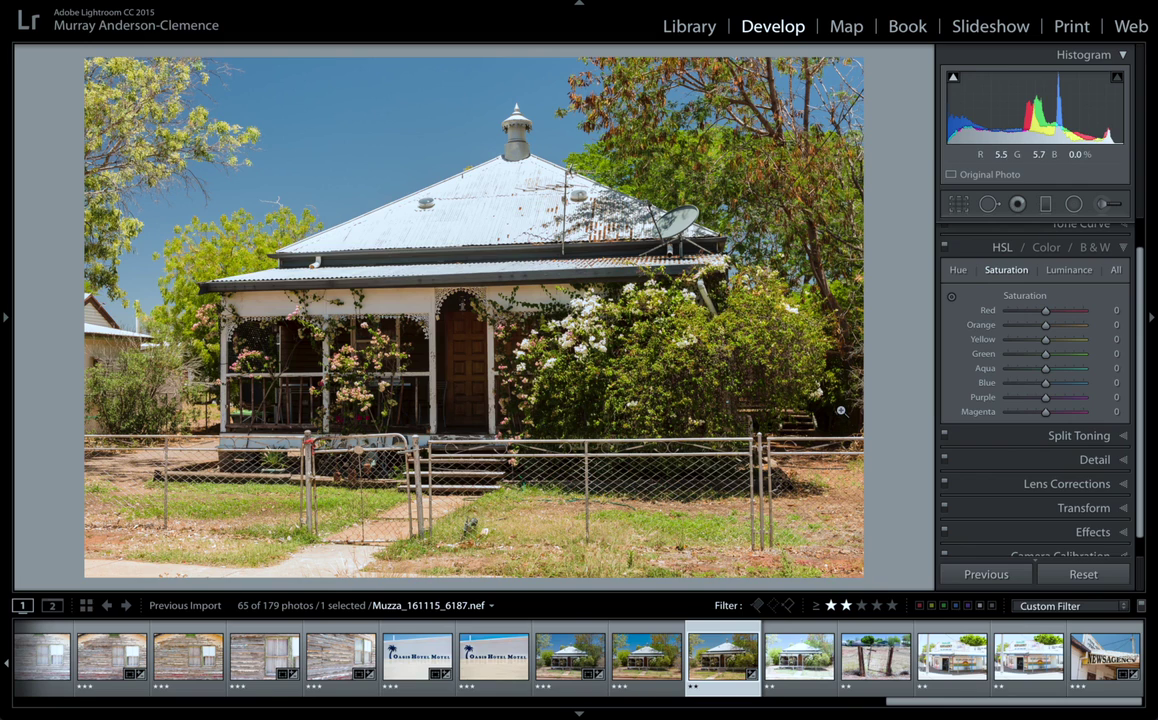
click(1068, 270)
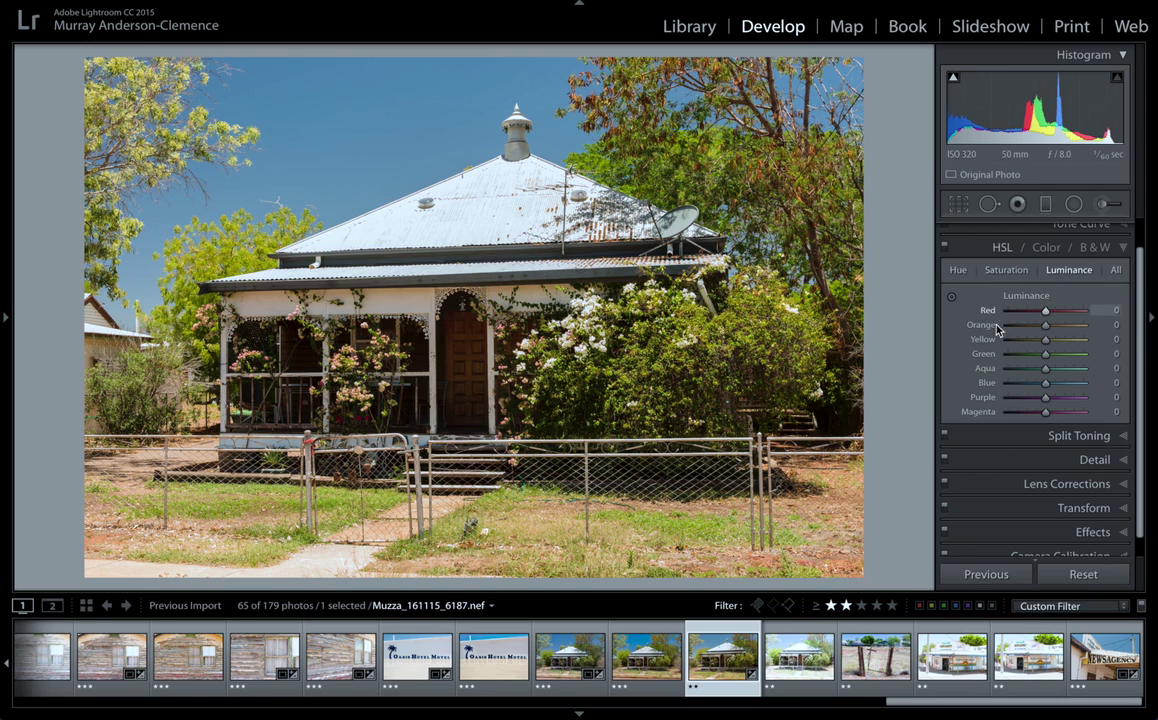
click(1116, 270)
Step: Try a blue saturation of +38 in the HSL adjustments and undo it
scroll(1043, 427, down, 4)
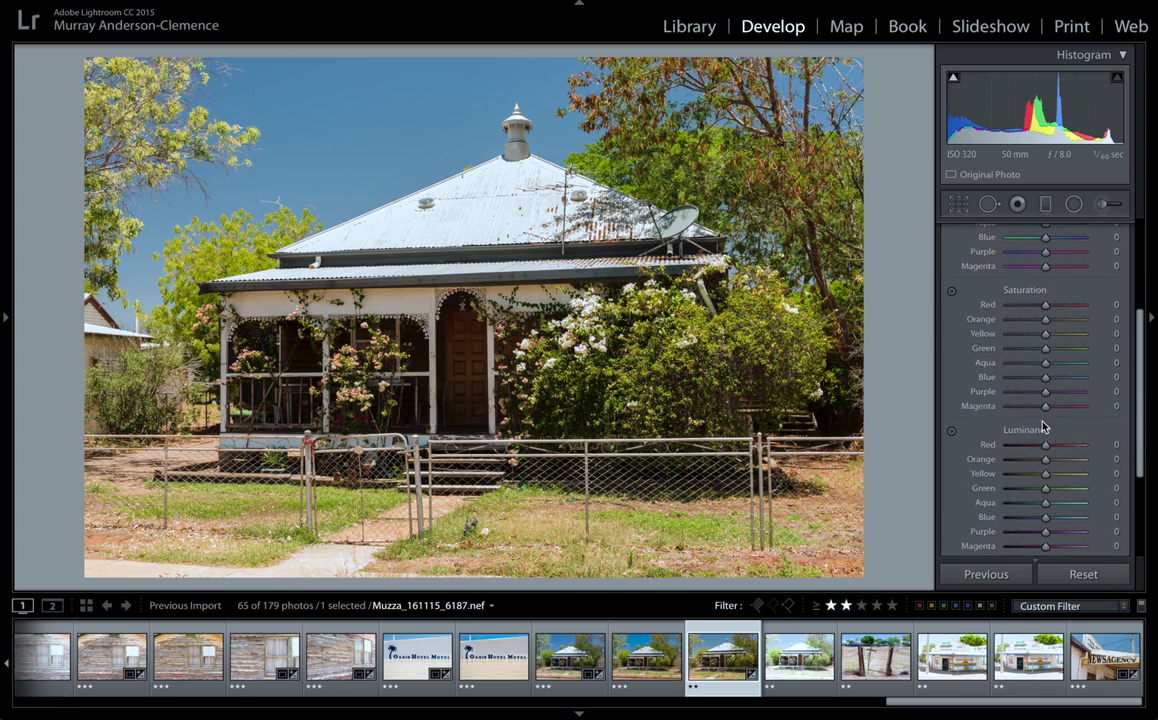
scroll(1043, 427, down, 2)
scroll(1043, 427, up, 5)
scroll(1043, 427, up, 1)
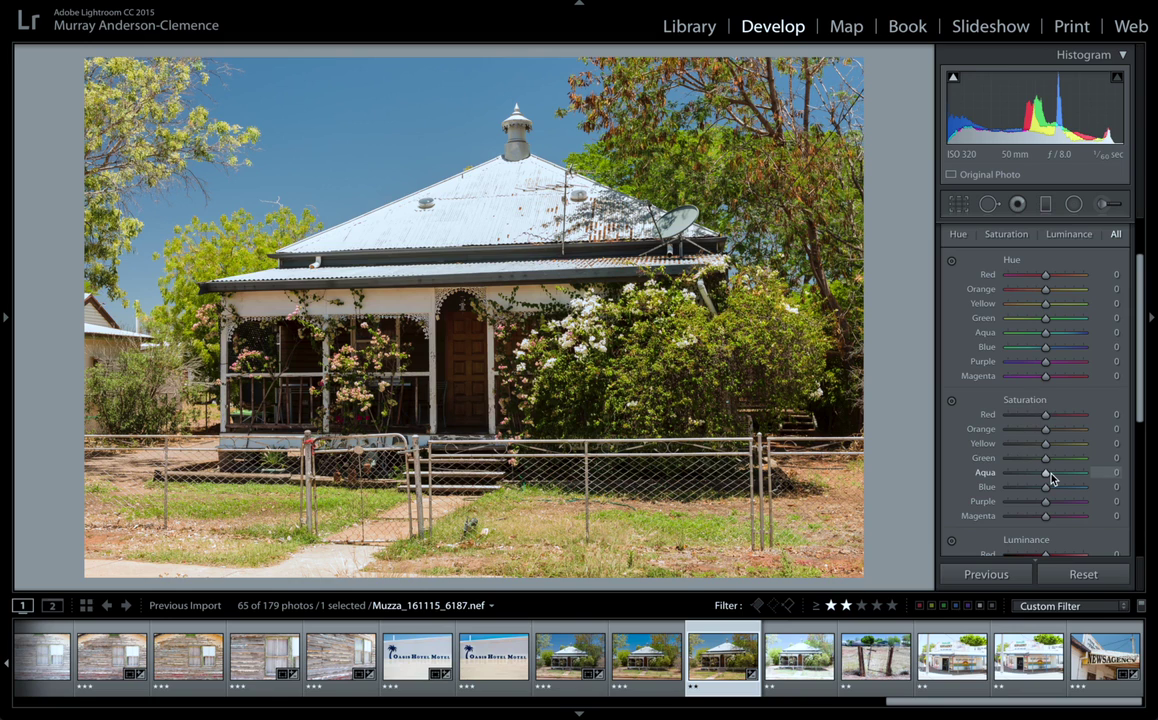
mouse_move(1045, 487)
mouse_down()
mouse_move(1065, 486)
mouse_move(985, 487)
mouse_move(1060, 497)
mouse_up()
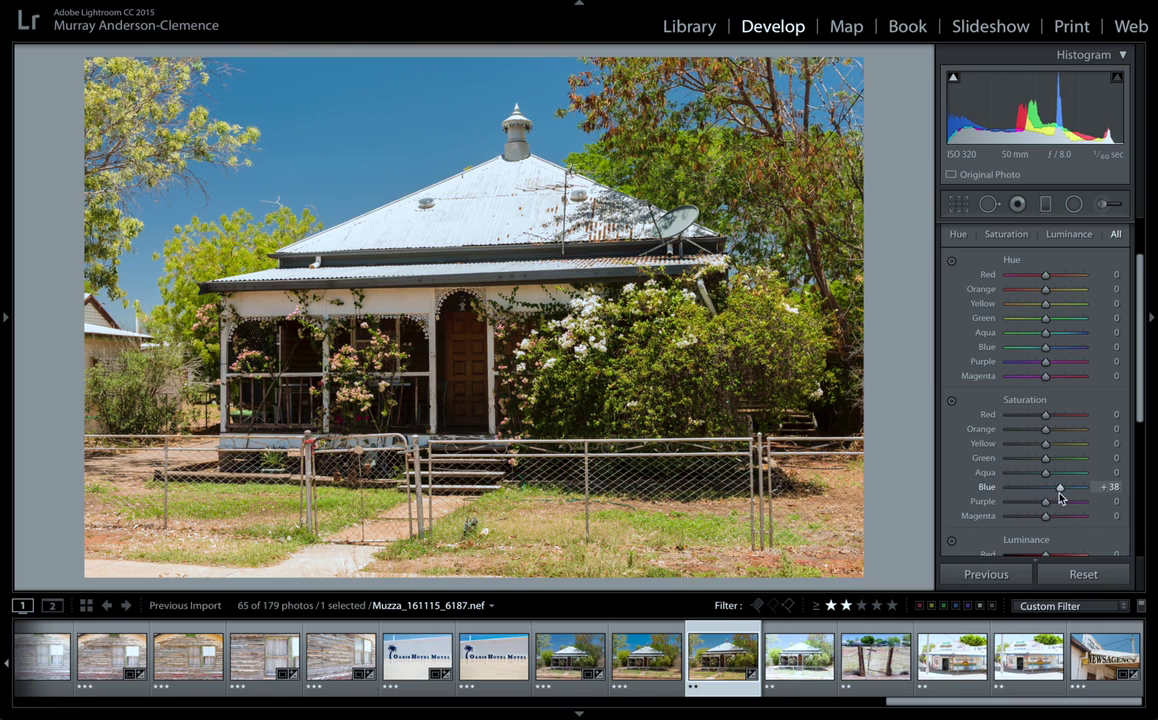
key(ctrl+z)
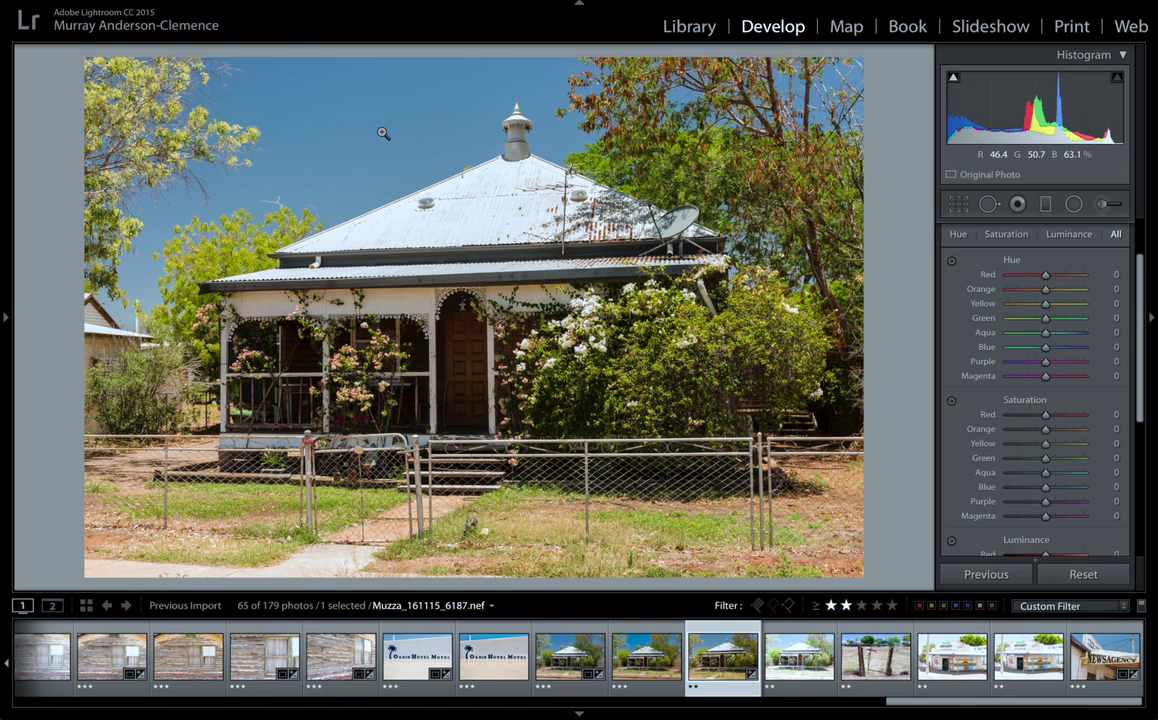
Step: Use targeted saturation adjustment on the sky, trying a strong blue boost before settling on Blue +13 and Aqua −4
click(951, 404)
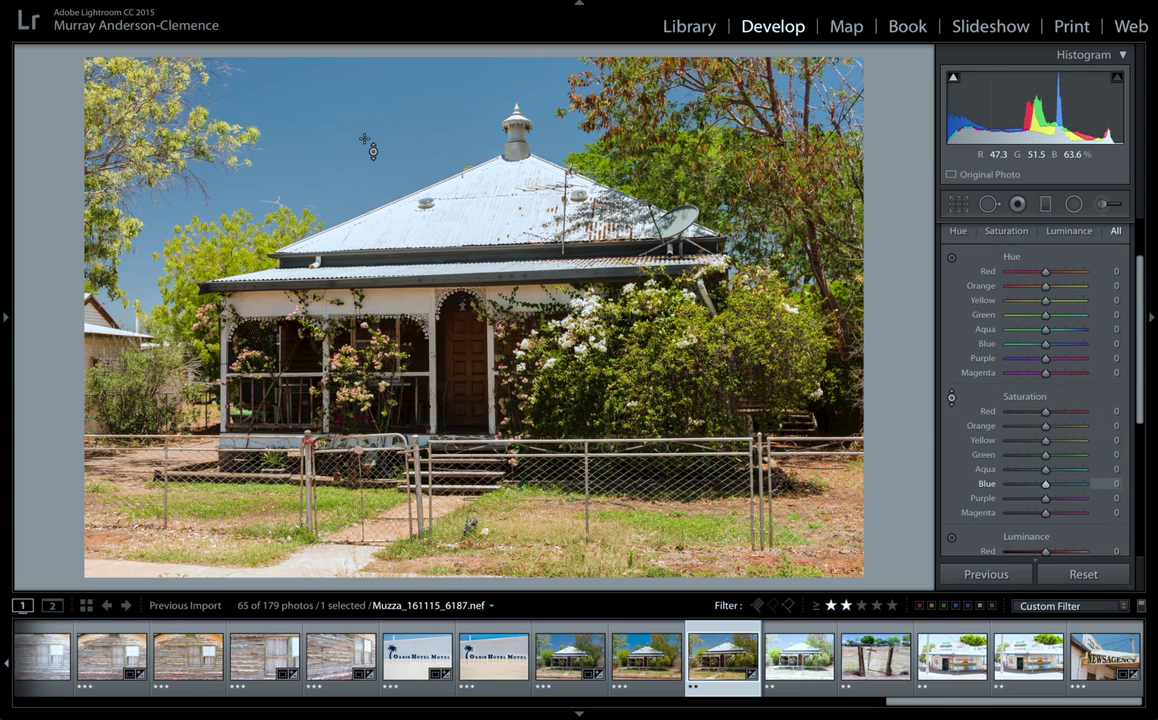
drag(365, 140, 365, 85)
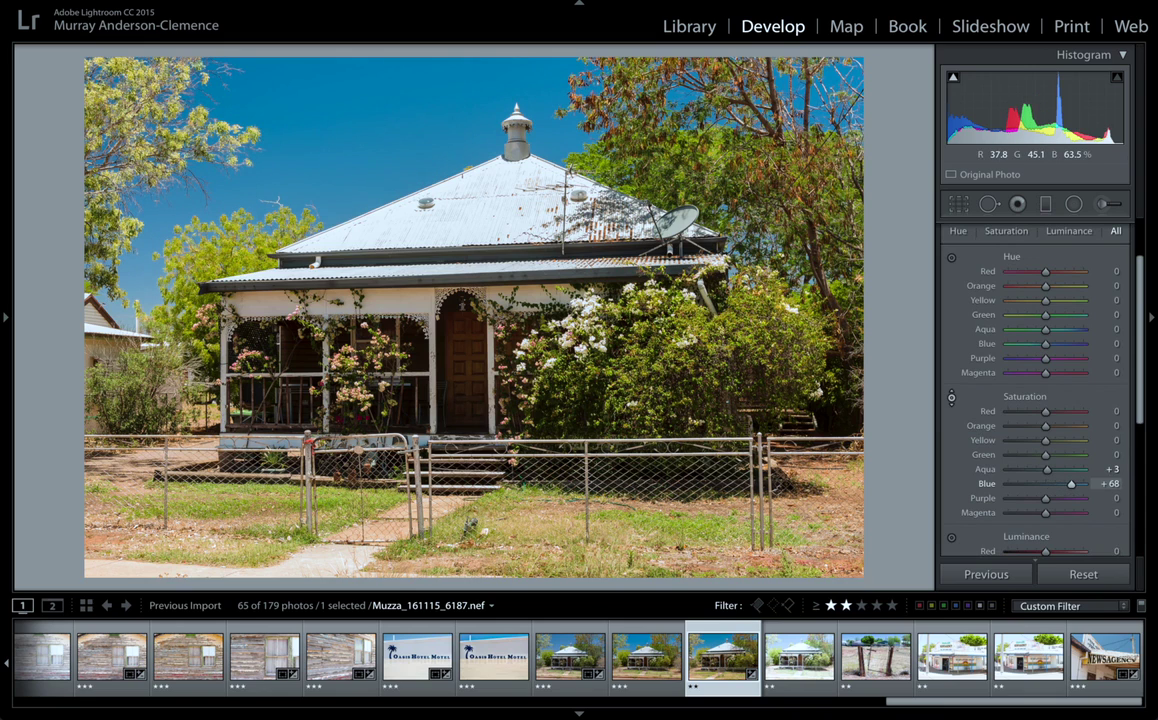
drag(365, 85, 365, 147)
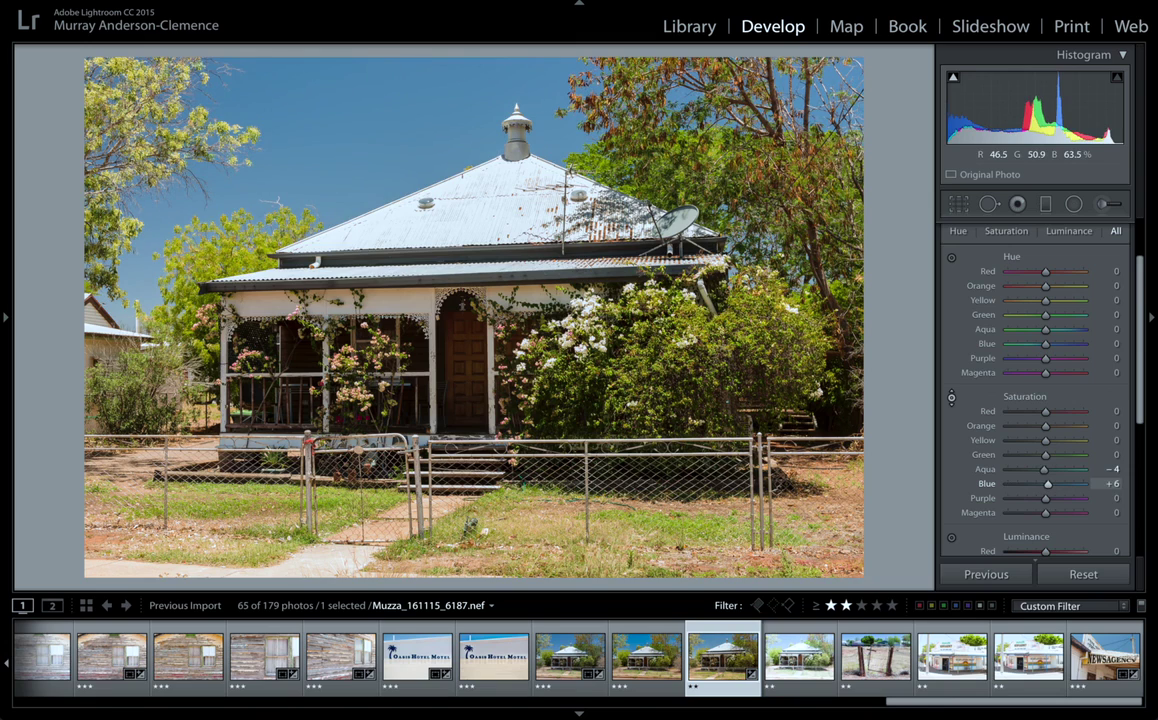
drag(365, 145, 365, 142)
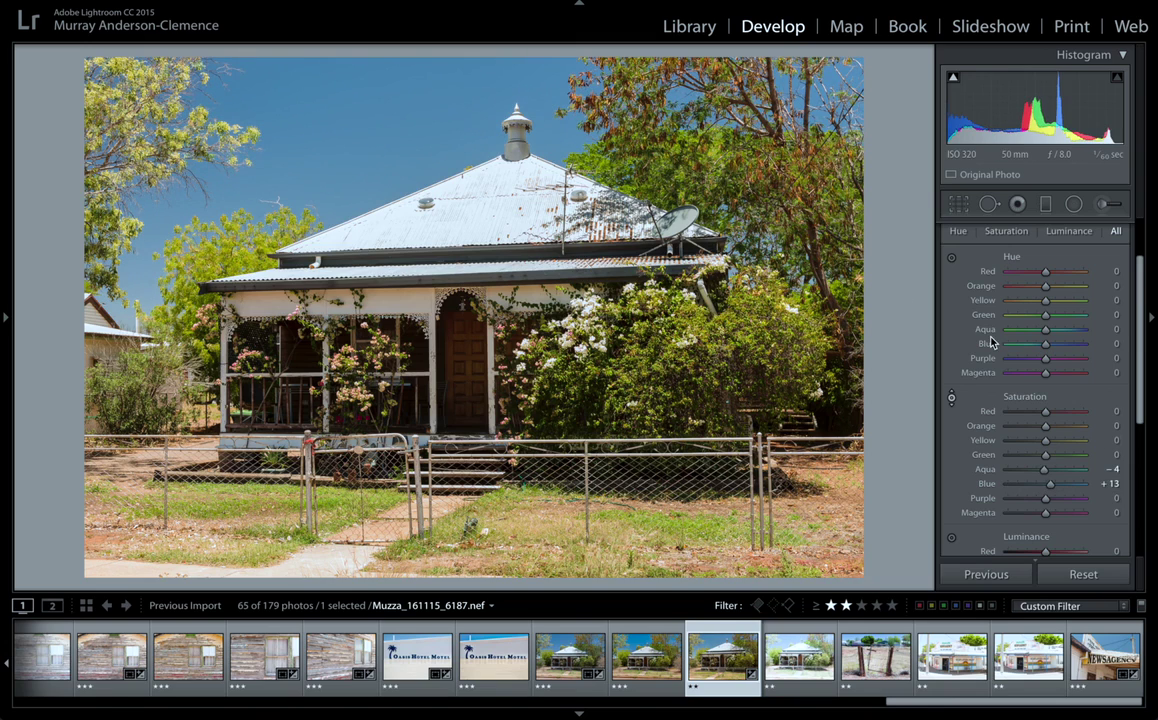
Step: Use targeted luminance adjustment to set the sky to Blue −59 and Aqua −3, the front door to Orange +7 and the foliage to Yellow +2
scroll(985, 335, down, 3)
scroll(990, 342, down, 2)
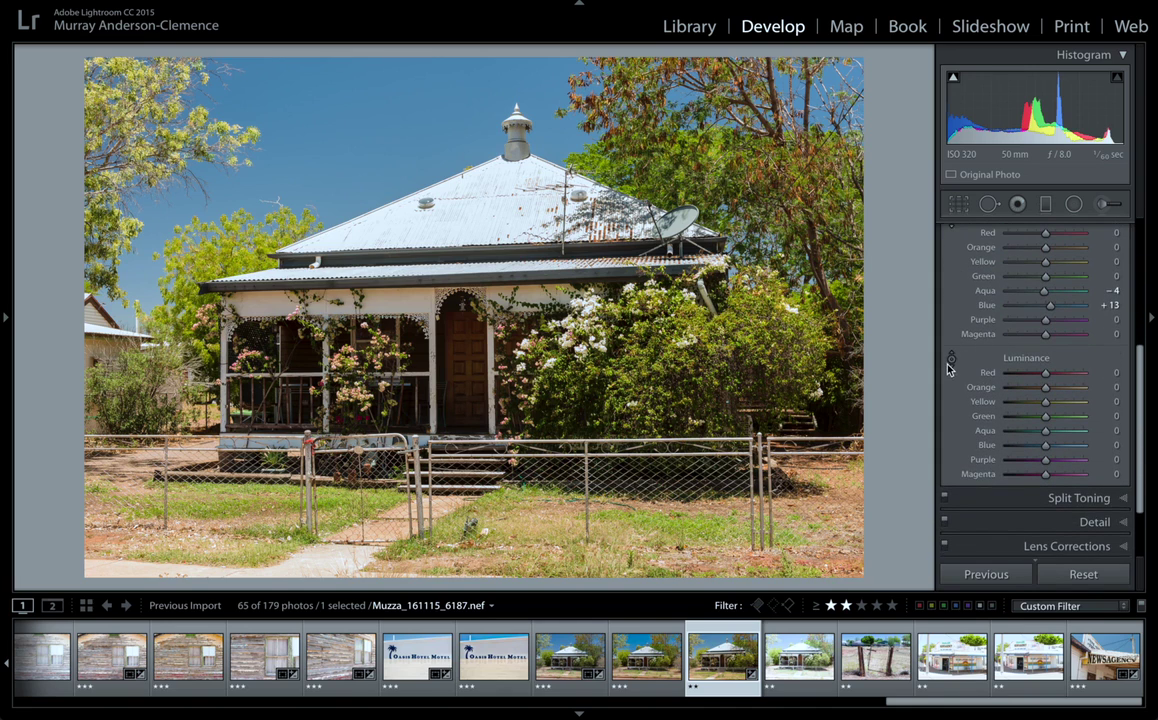
click(952, 362)
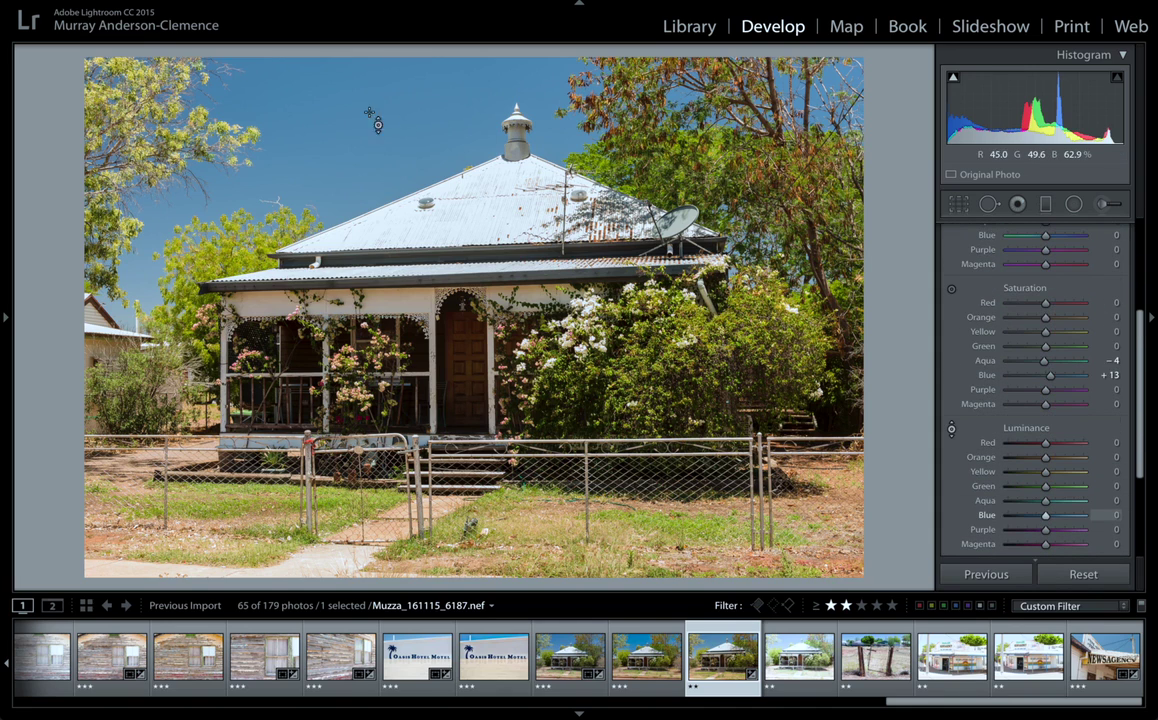
drag(343, 117, 343, 181)
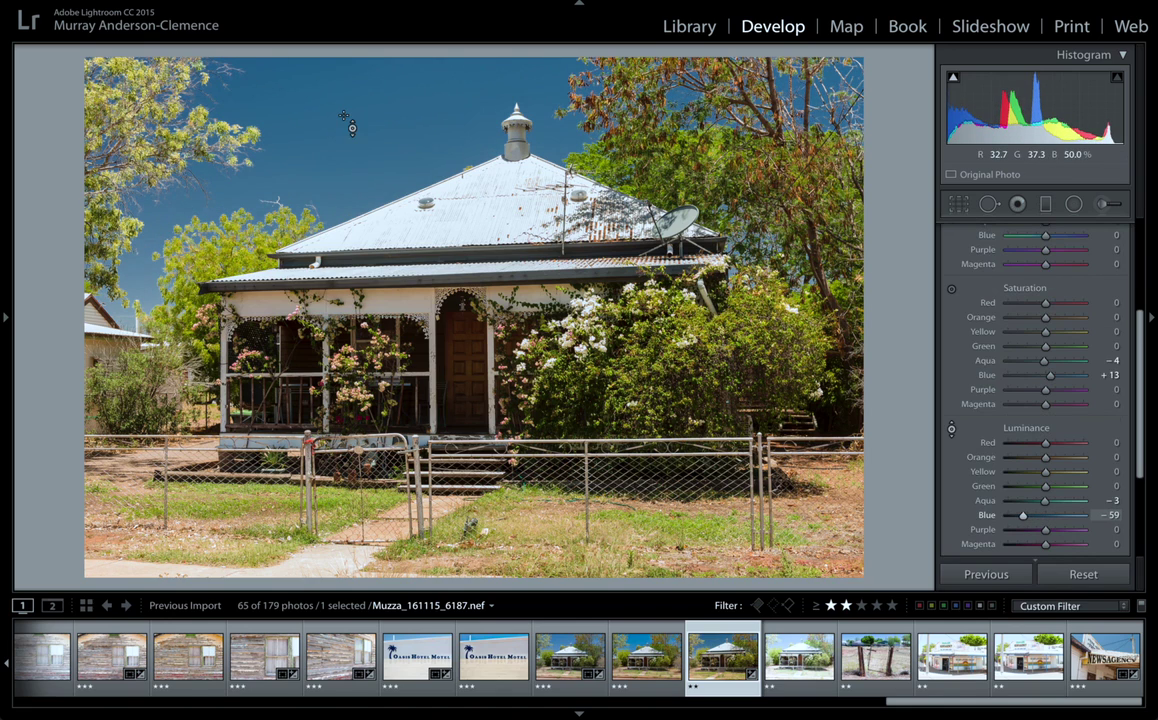
drag(467, 354, 467, 347)
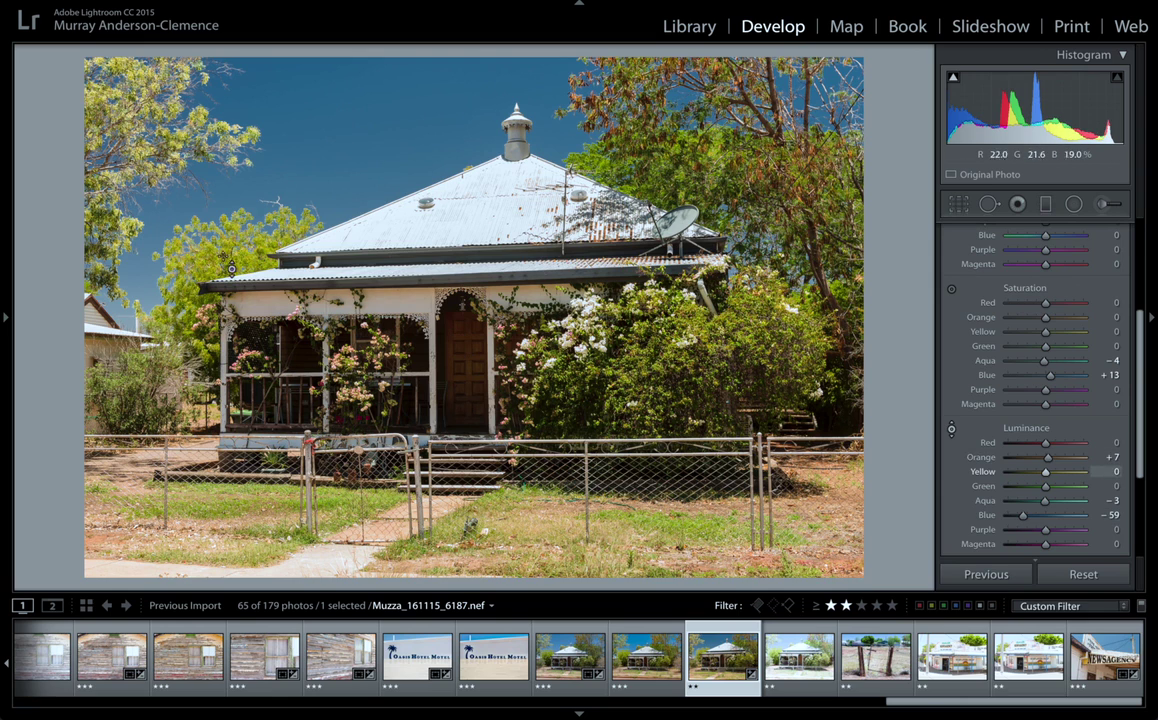
mouse_move(212, 263)
mouse_down()
mouse_move(212, 218)
mouse_move(212, 262)
mouse_up()
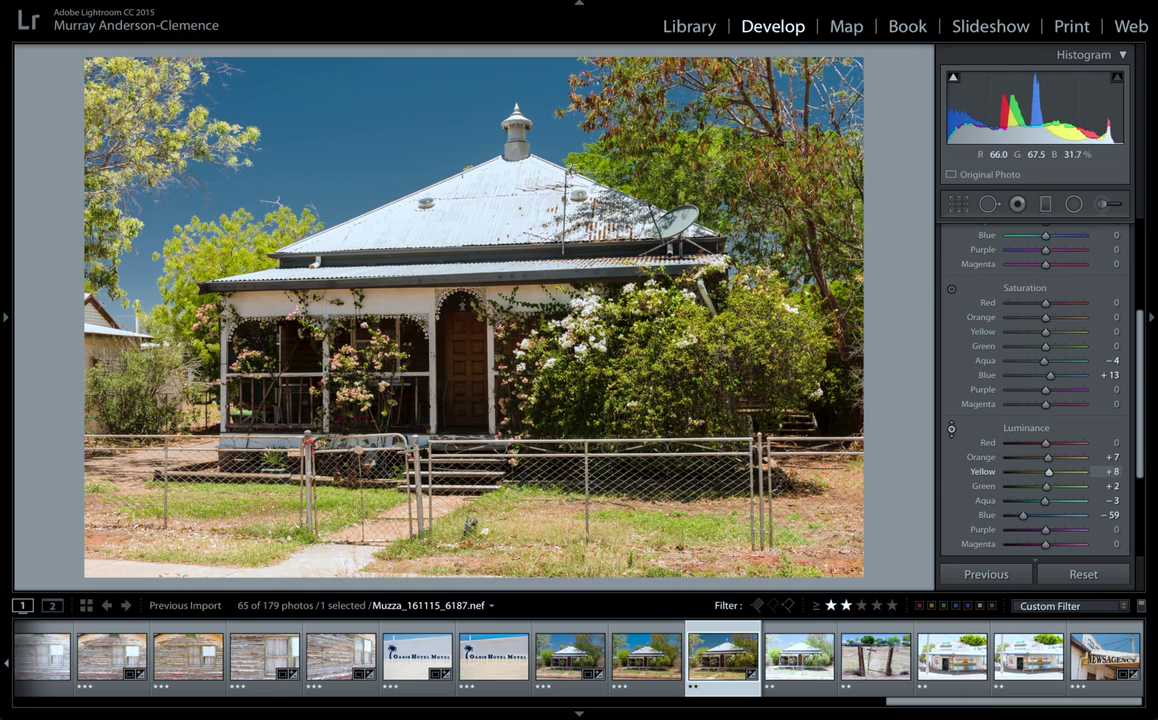
Step: Use targeted saturation adjustment on the tree foliage to set Yellow and Green to −1 each
scroll(1100, 399, up, 2)
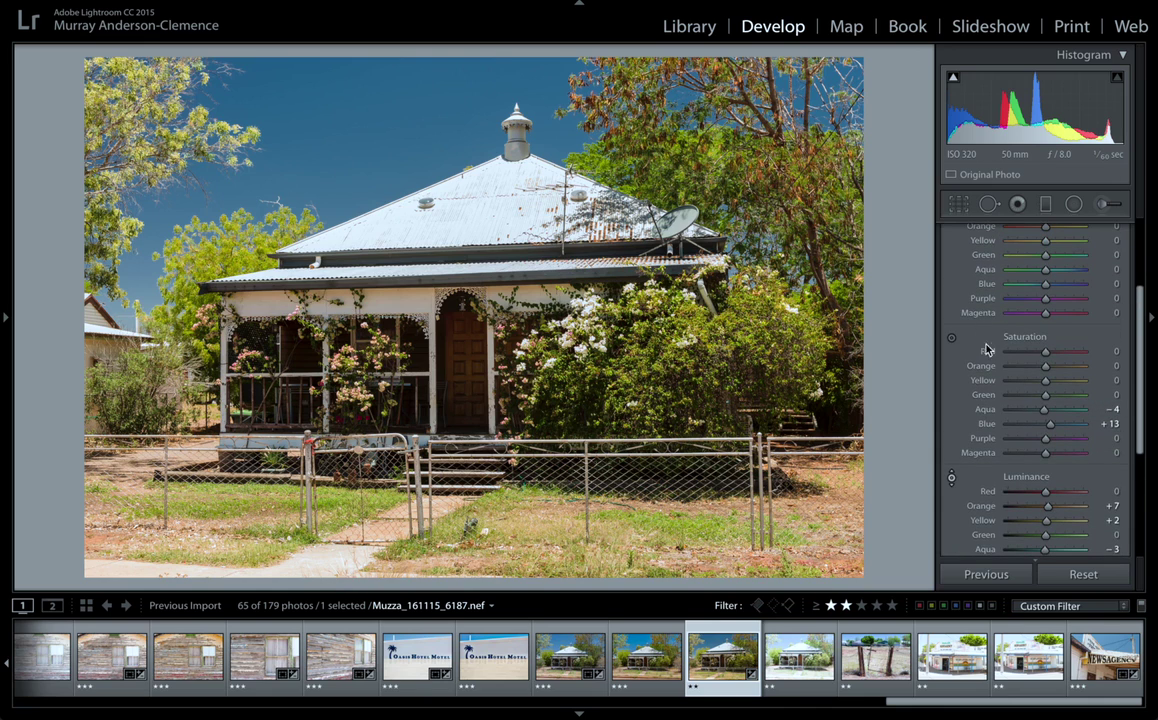
scroll(990, 355, up, 1)
click(953, 352)
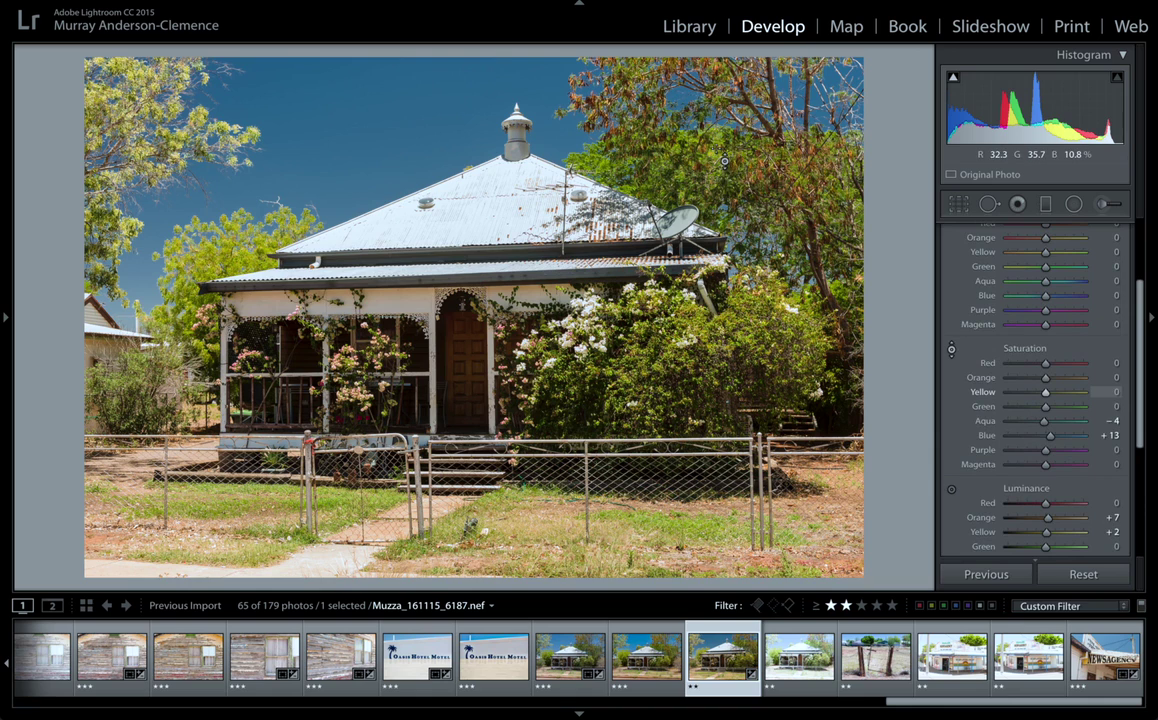
mouse_move(656, 146)
mouse_down()
mouse_move(656, 230)
mouse_move(656, 150)
mouse_up()
Step: Try a targeted hue shift on the sky with Blue at −15 and Aqua at −1, undo it, and leave targeted adjustment
scroll(1015, 428, up, 4)
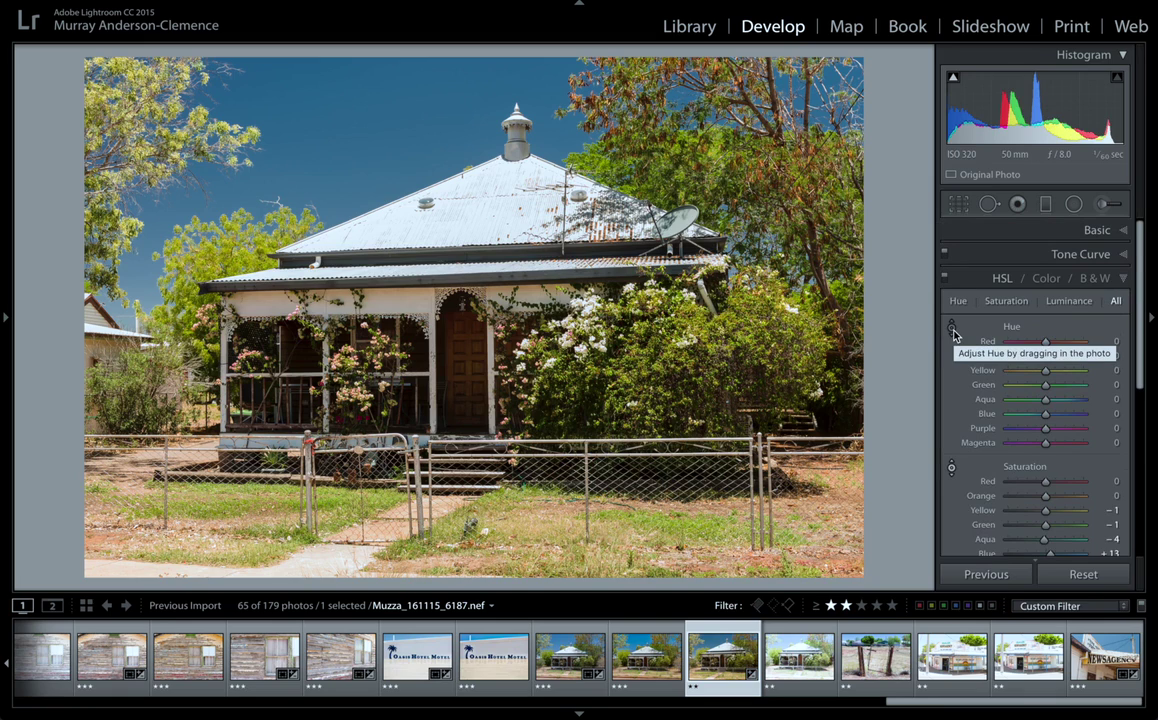
click(953, 334)
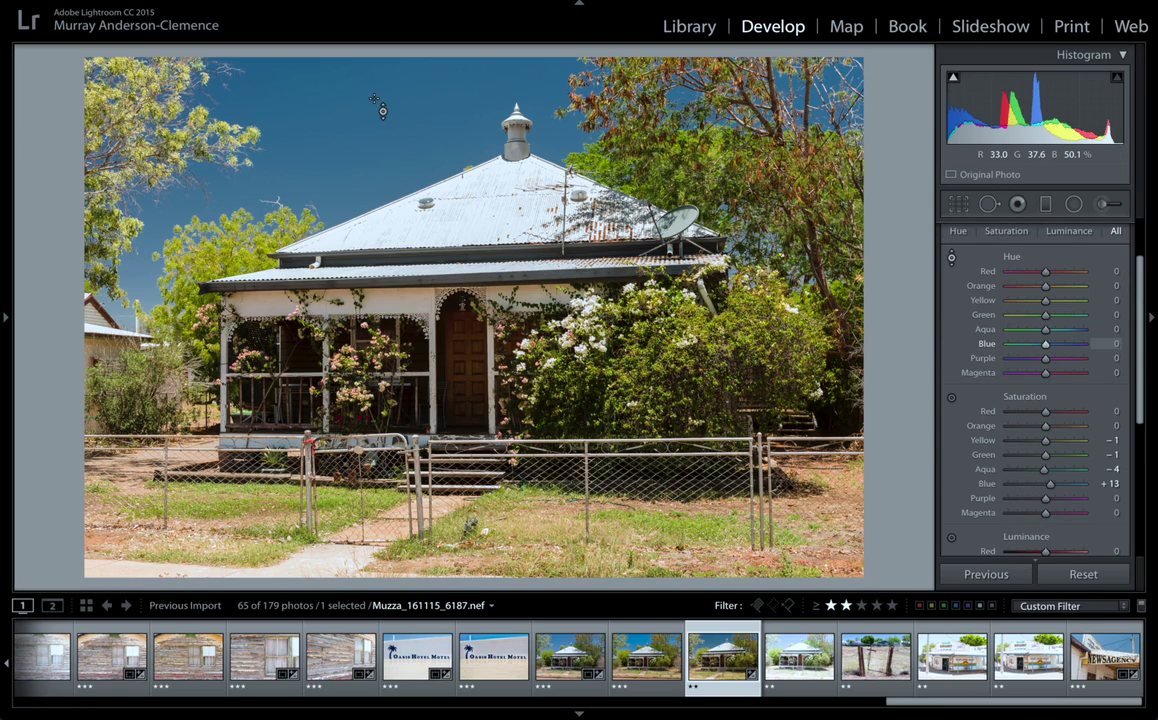
drag(382, 110, 382, 134)
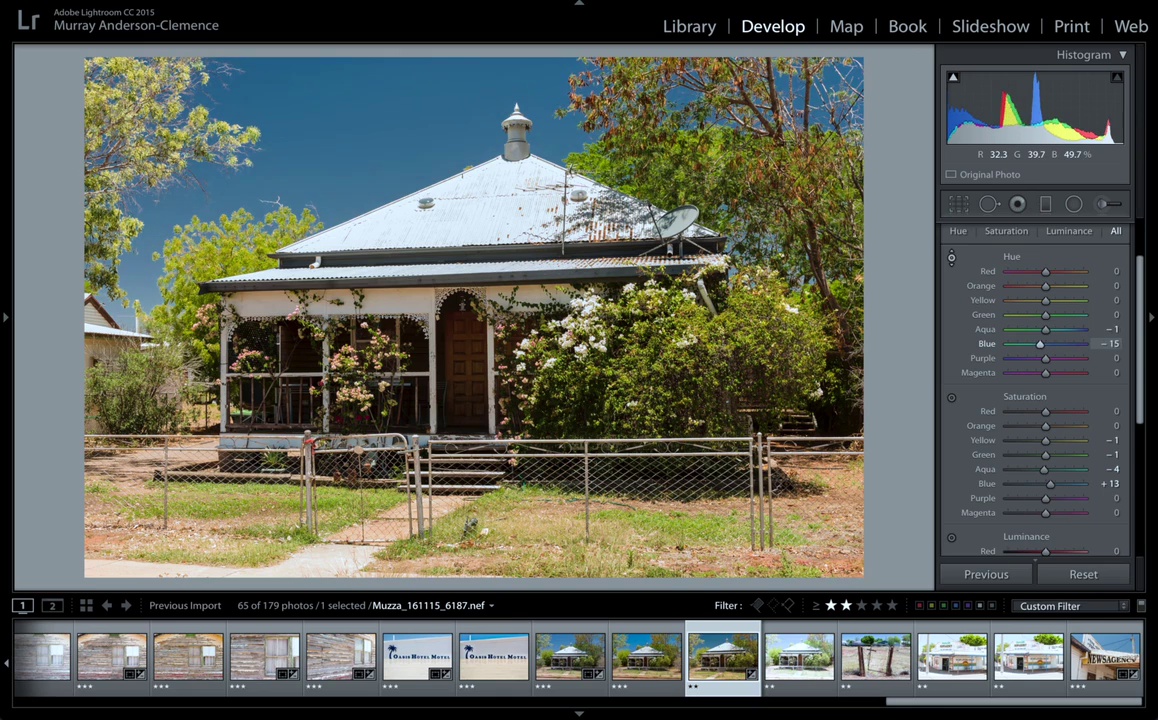
key(ctrl+z)
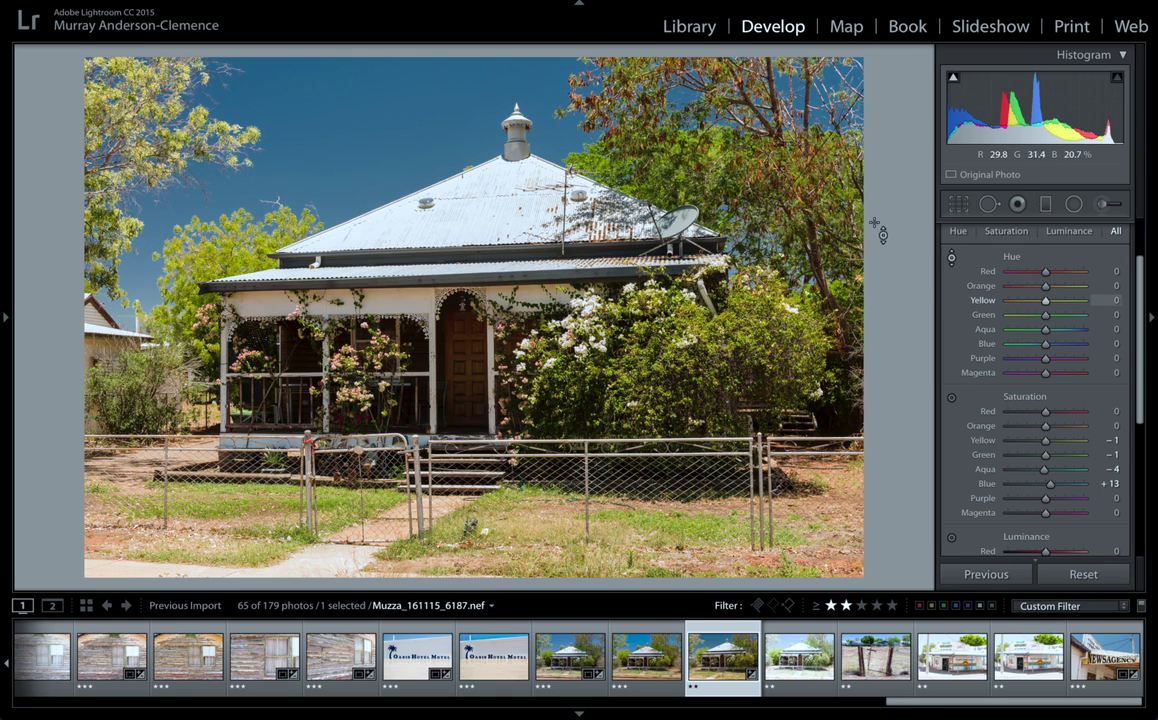
click(951, 258)
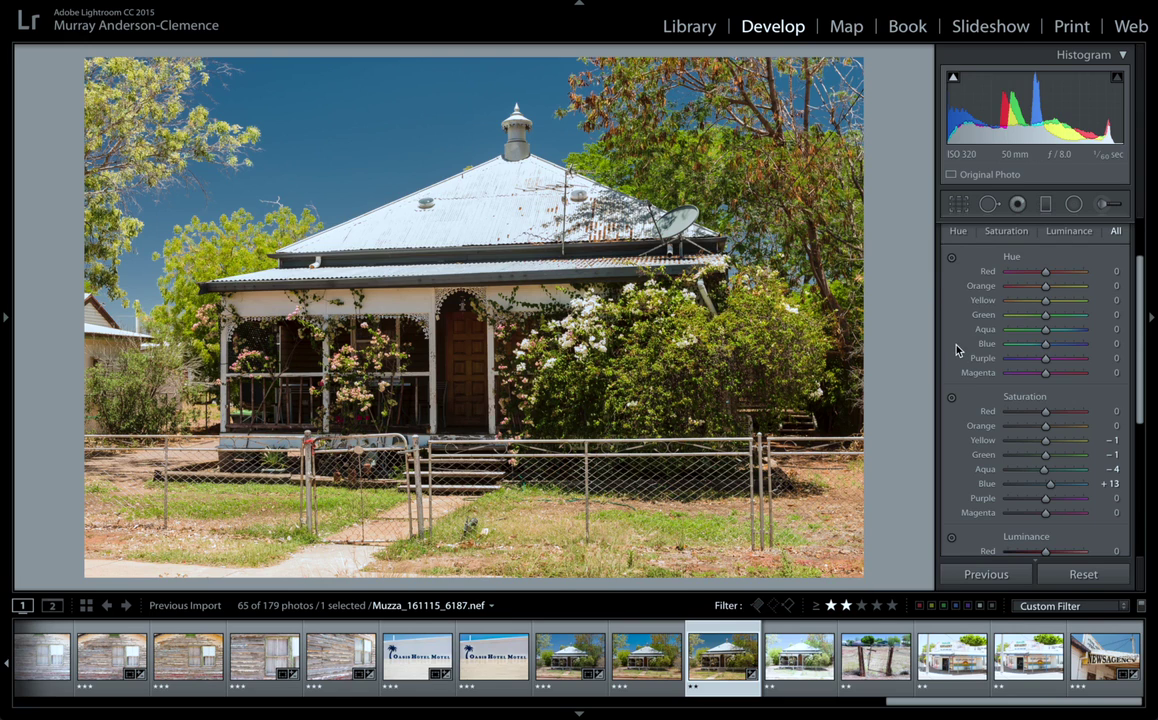
Step: Set the Split Toning highlights hue to 60
scroll(955, 349, down, 5)
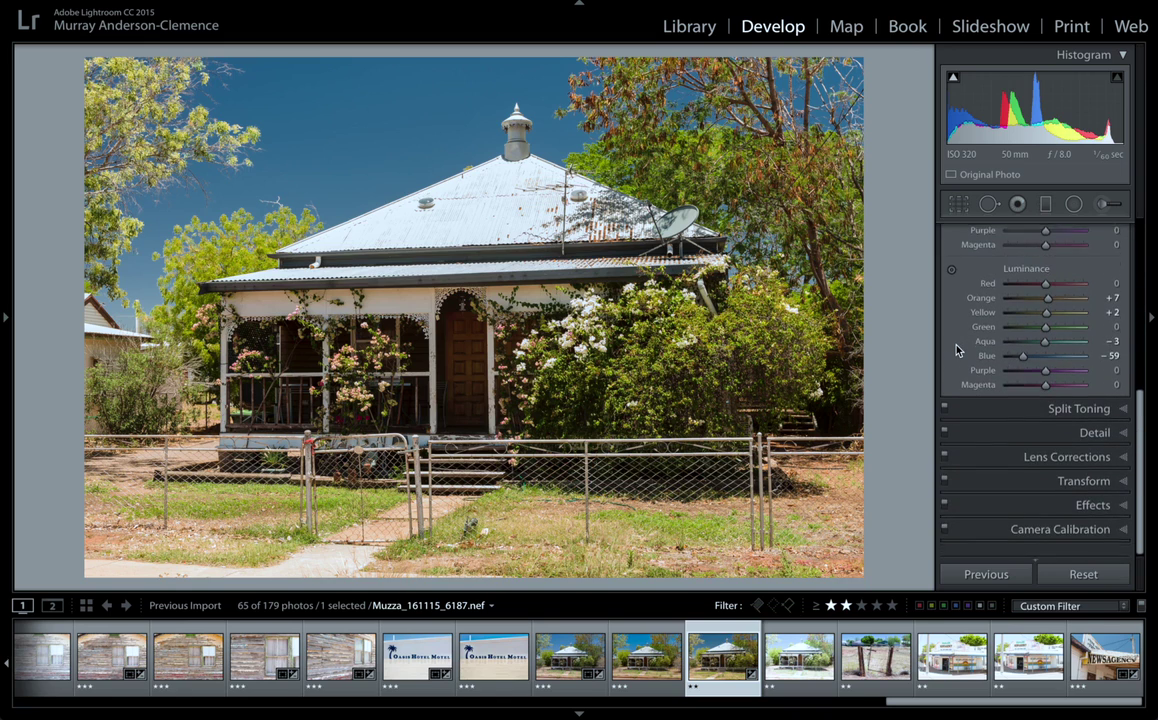
click(1089, 416)
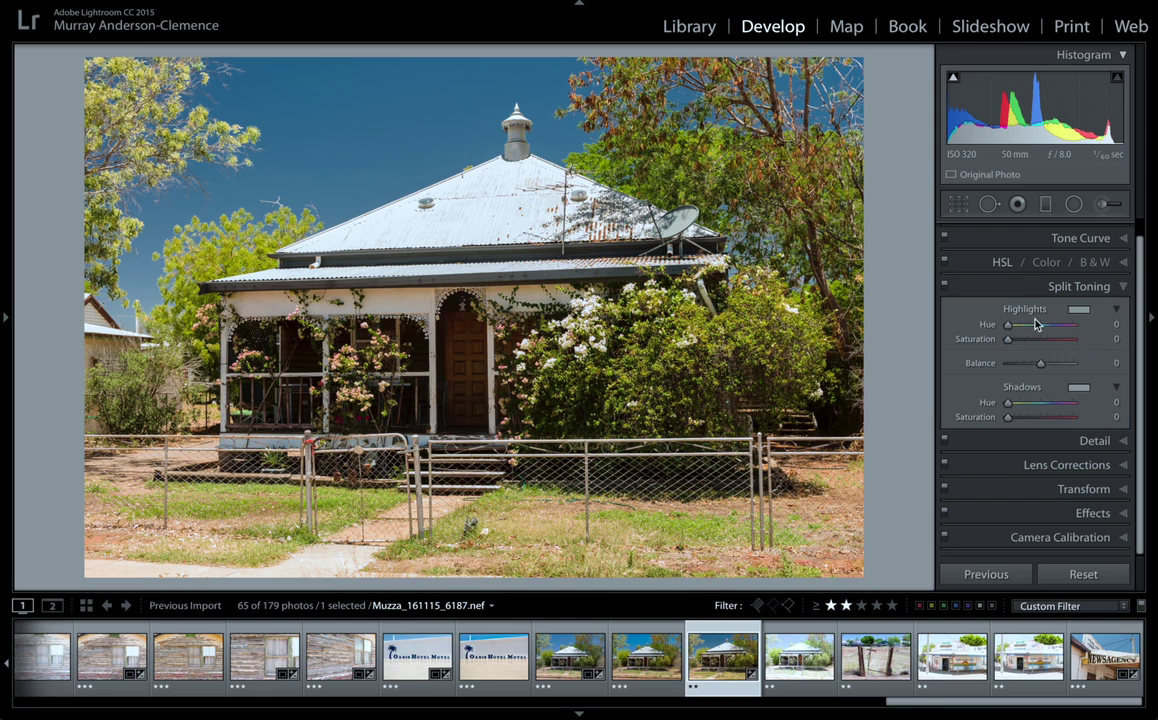
mouse_move(1007, 328)
mouse_down()
mouse_move(1052, 322)
mouse_move(1018, 328)
mouse_up()
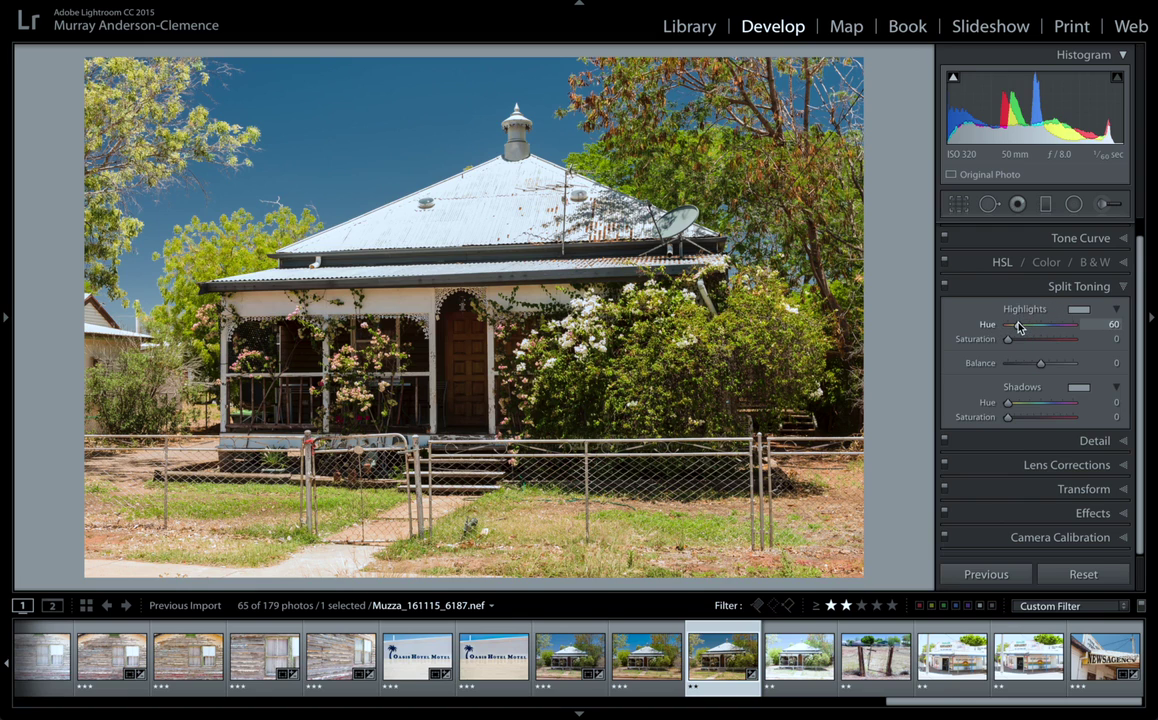
Step: Undo the highlights hue change and apply the yellow colour preset to the Split Toning highlights, hue 52 and saturation 64
key(ctrl+z)
click(1085, 311)
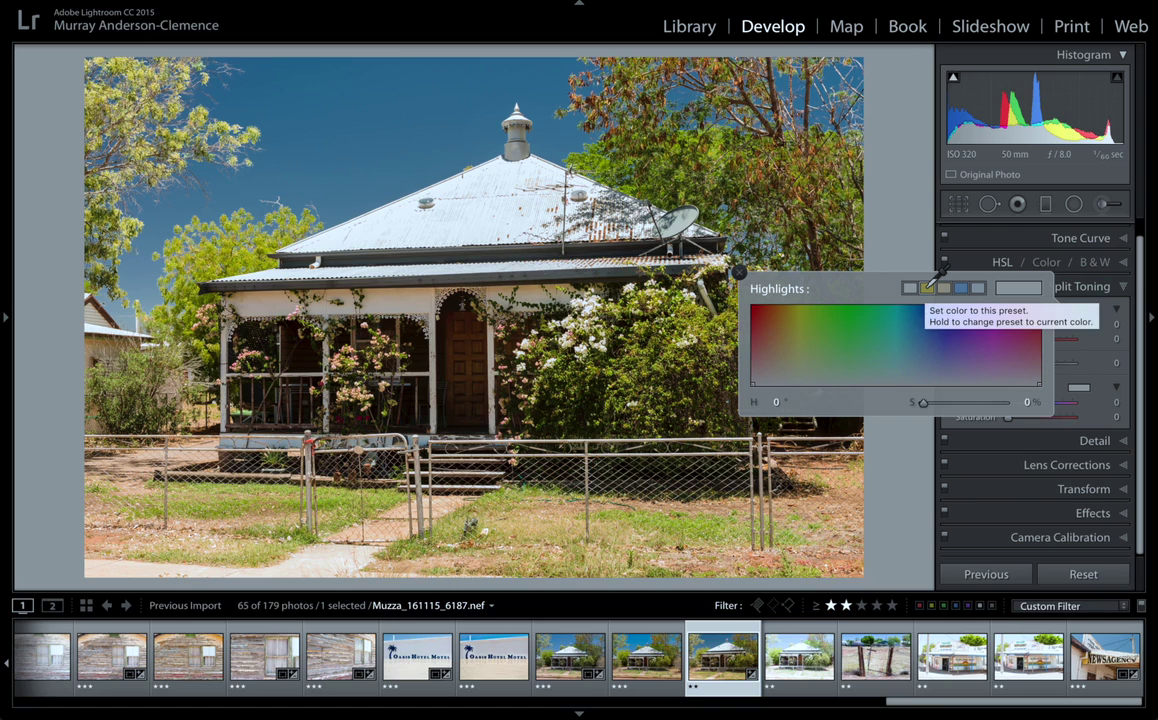
click(926, 288)
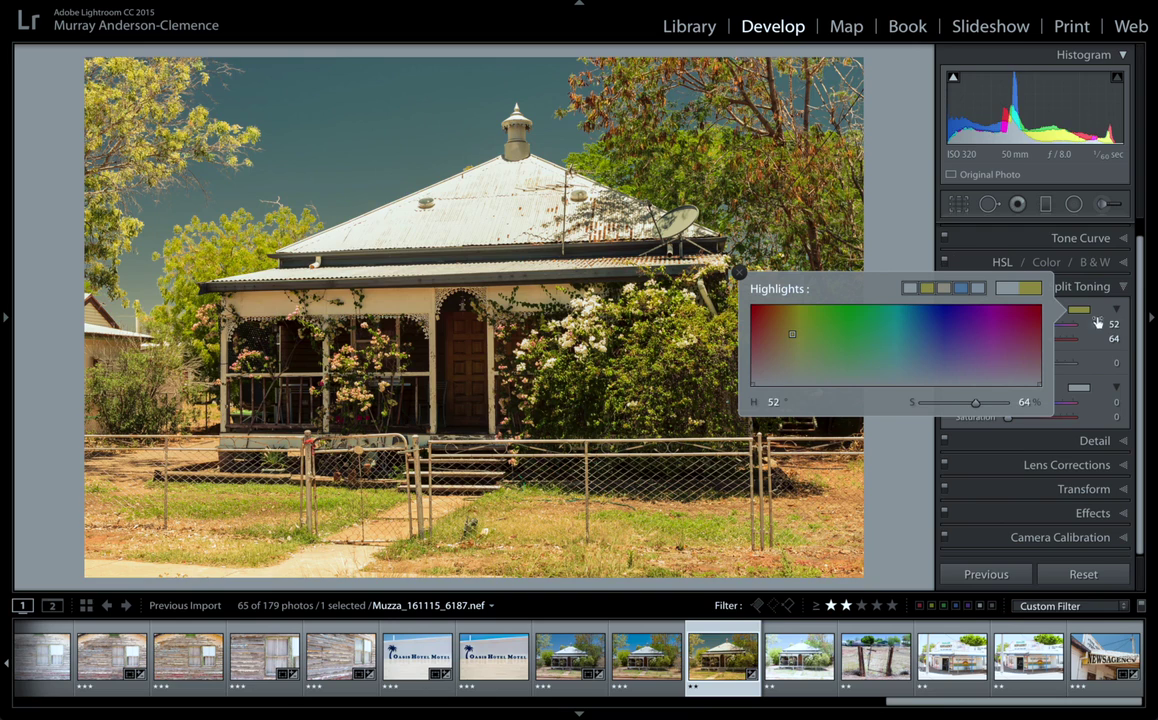
click(741, 277)
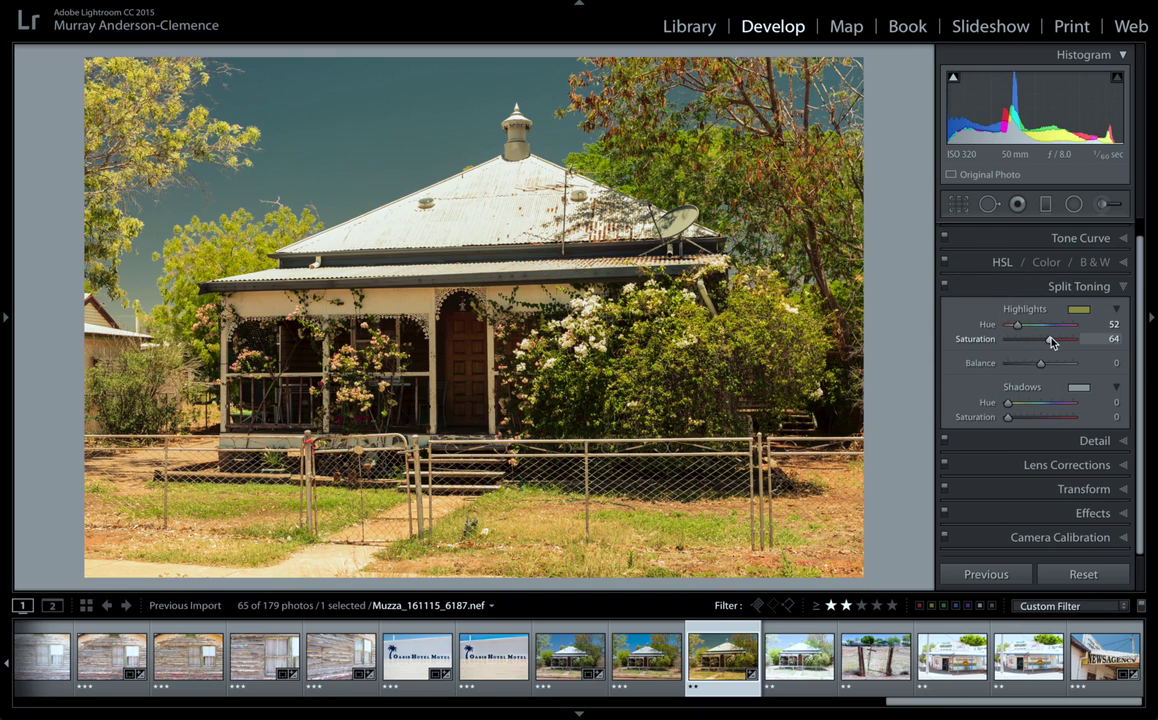
Step: Try a highlights hue of 39, undo it, and set the Split Toning highlights saturation to 34
drag(1017, 329, 1015, 330)
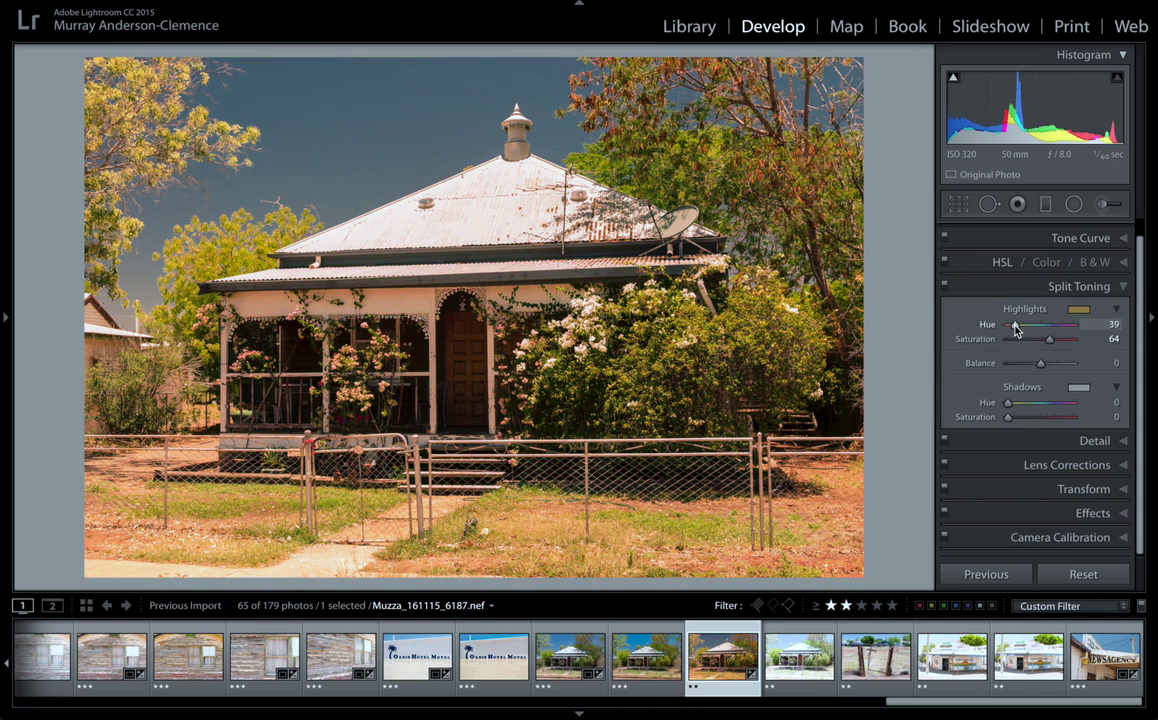
key(ctrl+z)
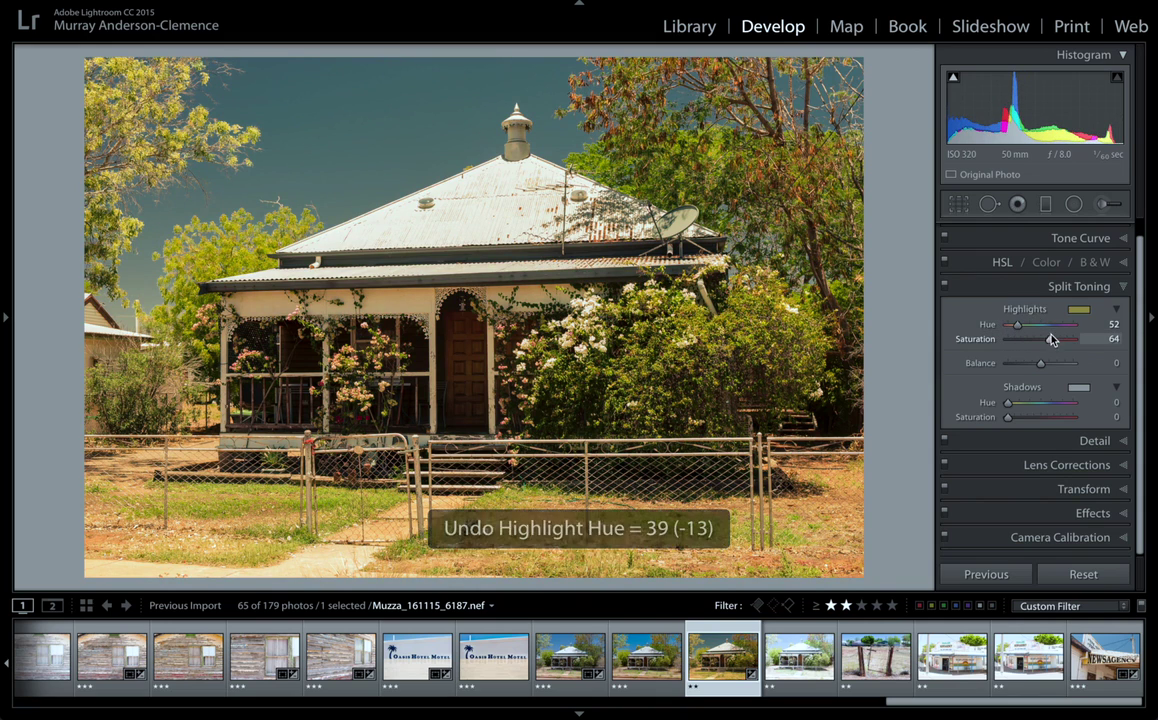
mouse_move(1052, 346)
mouse_down()
mouse_move(1009, 352)
mouse_move(1034, 347)
mouse_up()
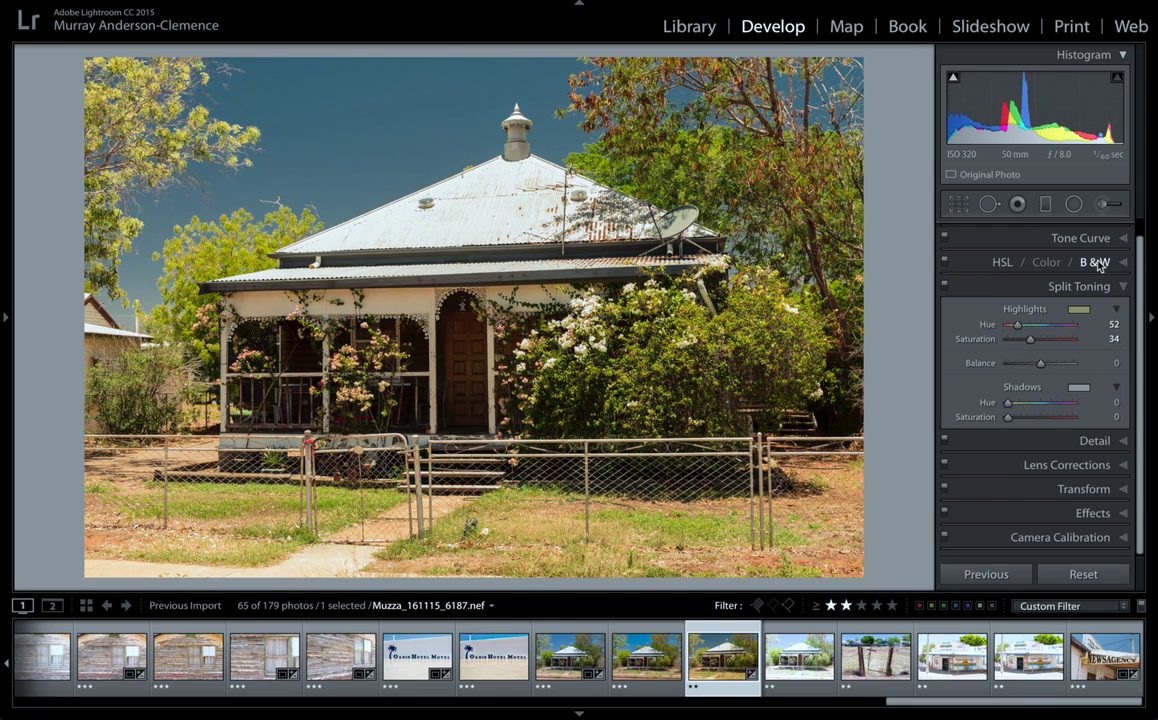
Step: Apply the tan colour preset to the Split Toning shadows (hue 37), set their saturation to 32, and switch the Split Toning effect off
click(1077, 389)
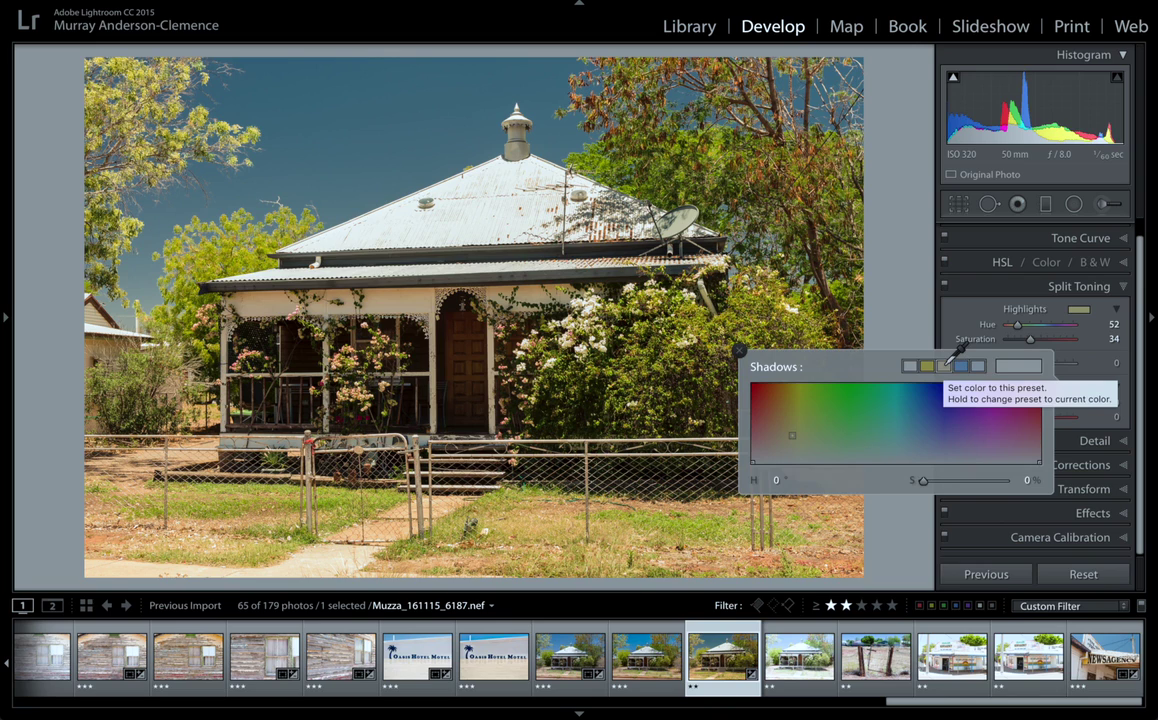
click(946, 362)
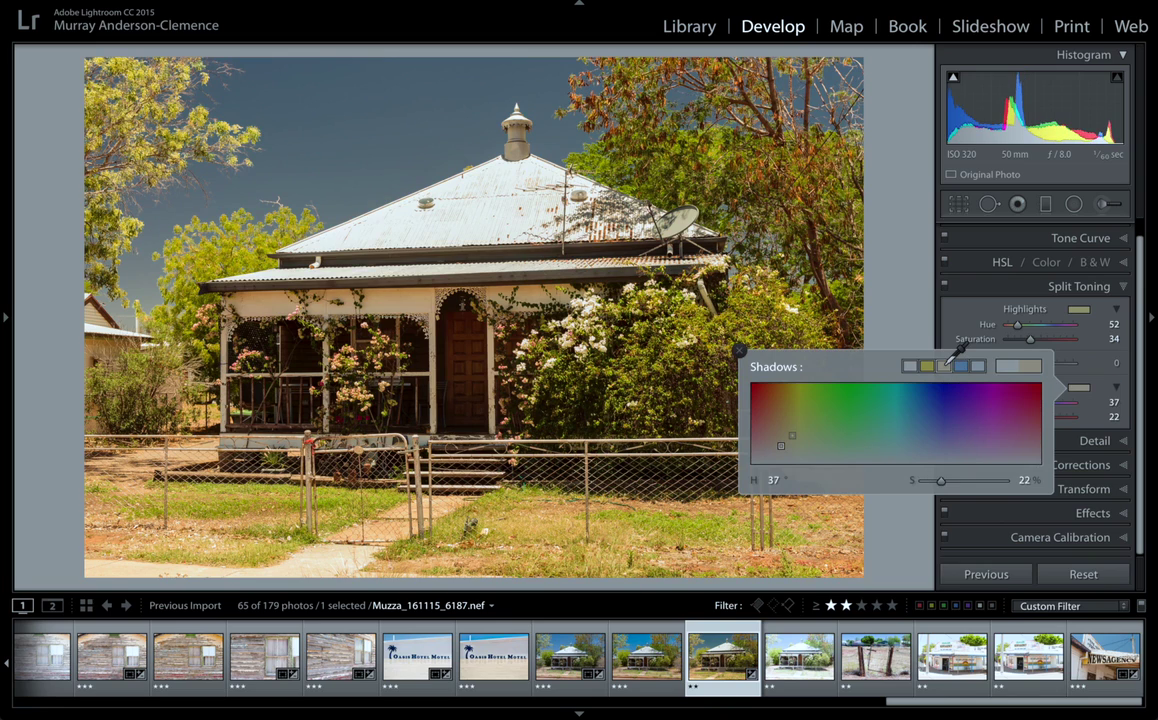
click(868, 283)
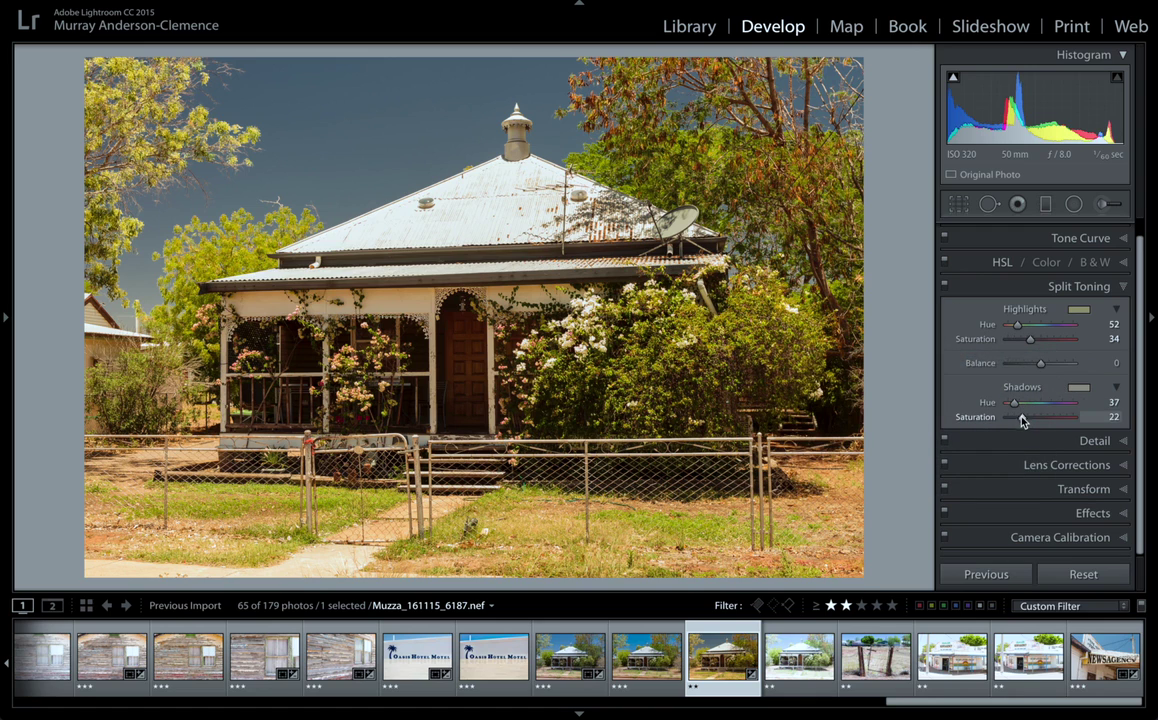
mouse_move(1022, 420)
mouse_down()
mouse_move(1047, 416)
mouse_move(1005, 418)
mouse_move(1028, 420)
mouse_up()
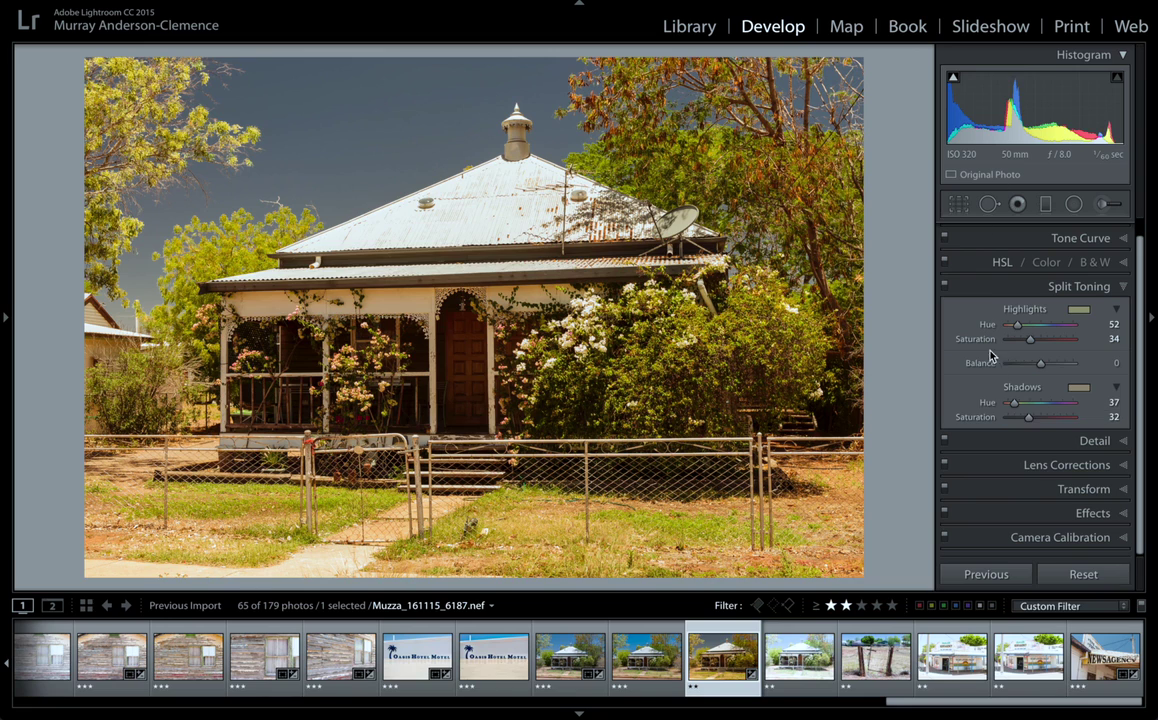
click(946, 291)
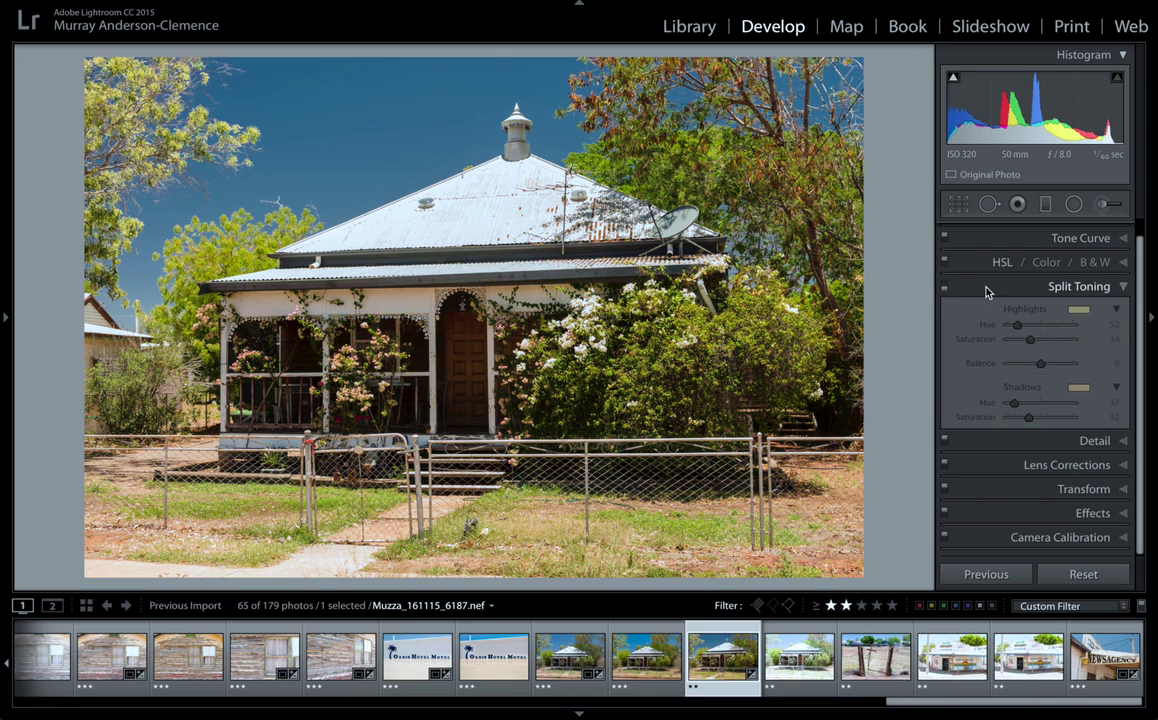
click(984, 289)
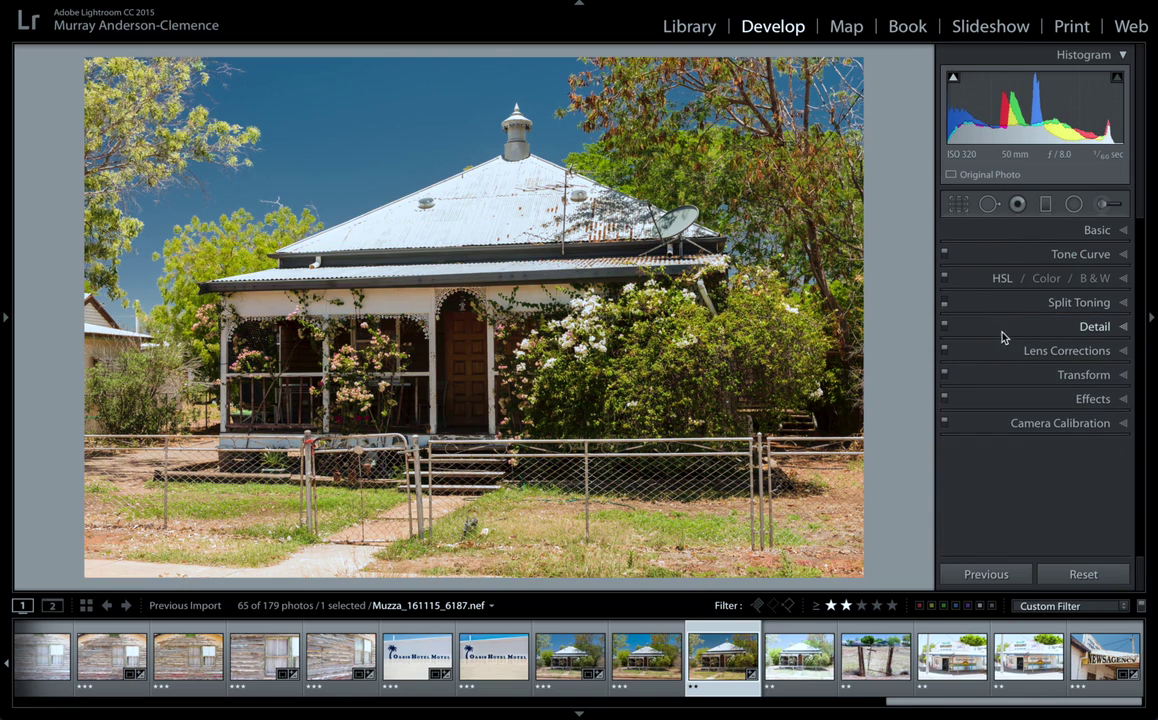
Step: Lower the Sharpening Amount to 25 and reset Masking to 0 in the Detail settings
click(1006, 330)
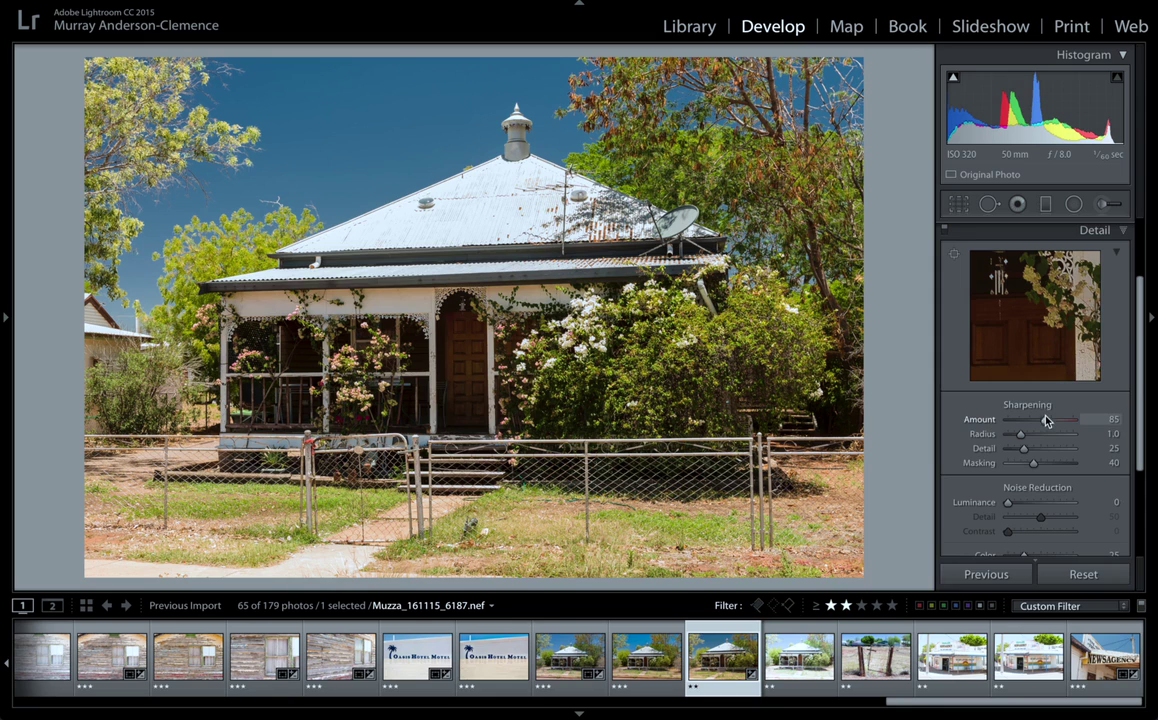
drag(1044, 421, 1019, 422)
double_click(982, 463)
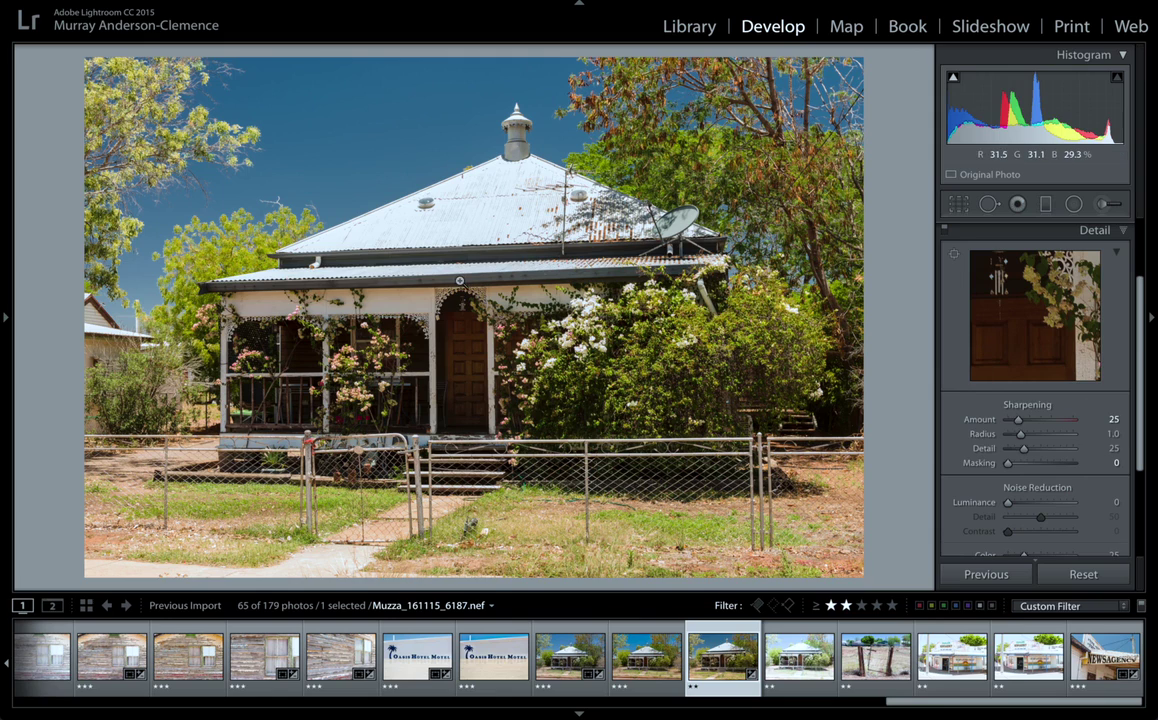
Step: Compare Sharpening Amounts of 150 and 0 on a magnified view of the roof and porch, and set the Amount to 76
click(459, 281)
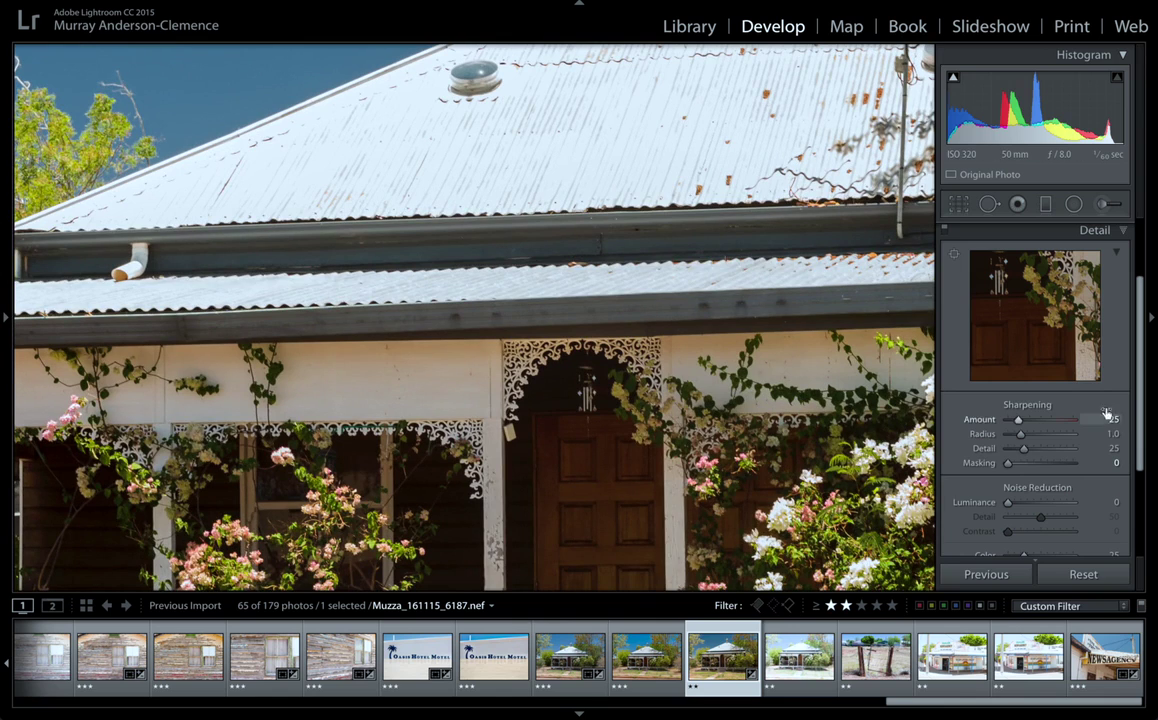
drag(1018, 425, 1092, 437)
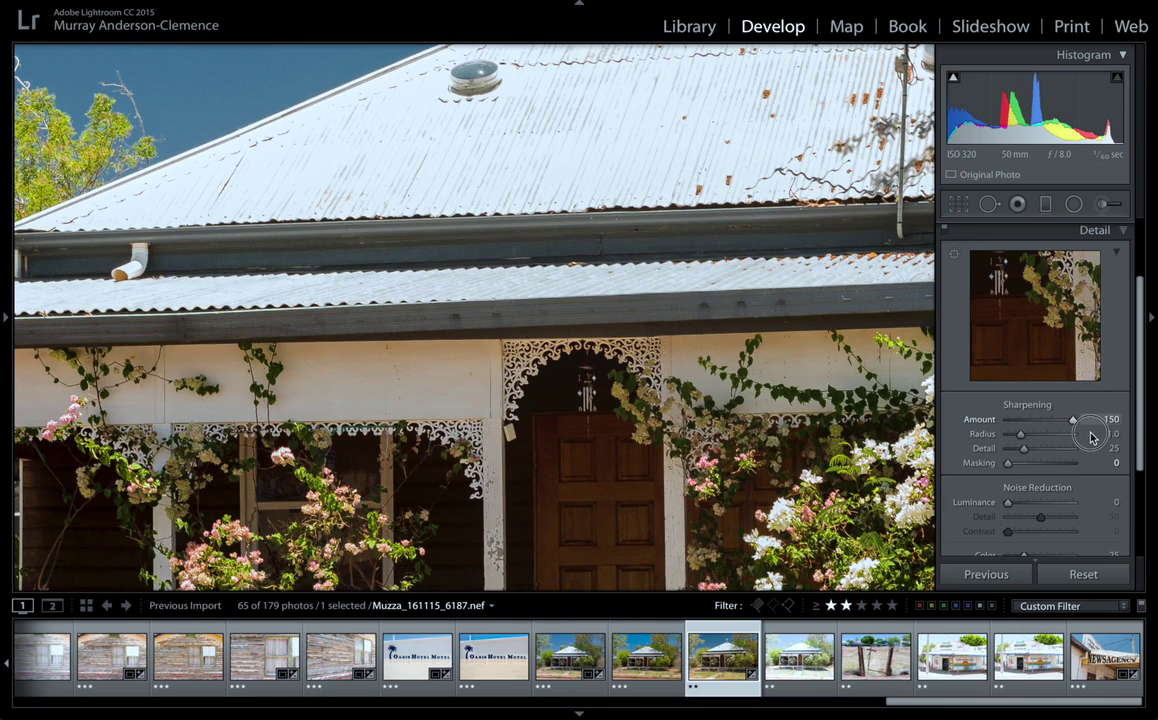
drag(1091, 437, 975, 440)
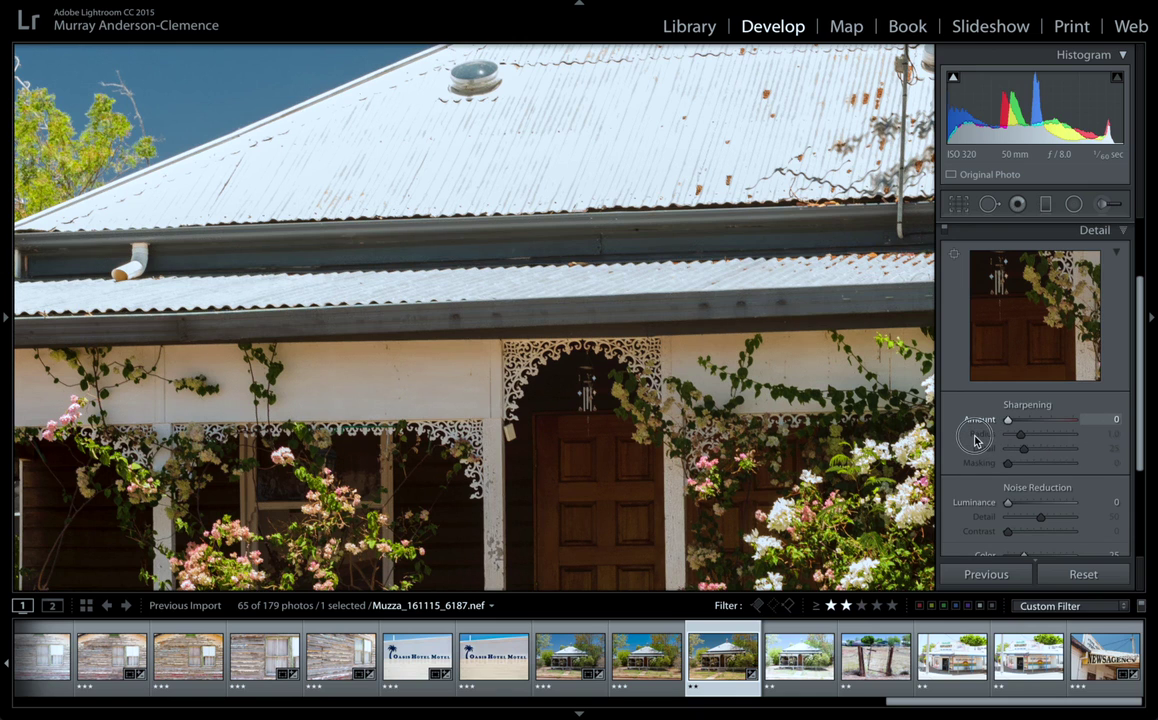
drag(975, 440, 1042, 422)
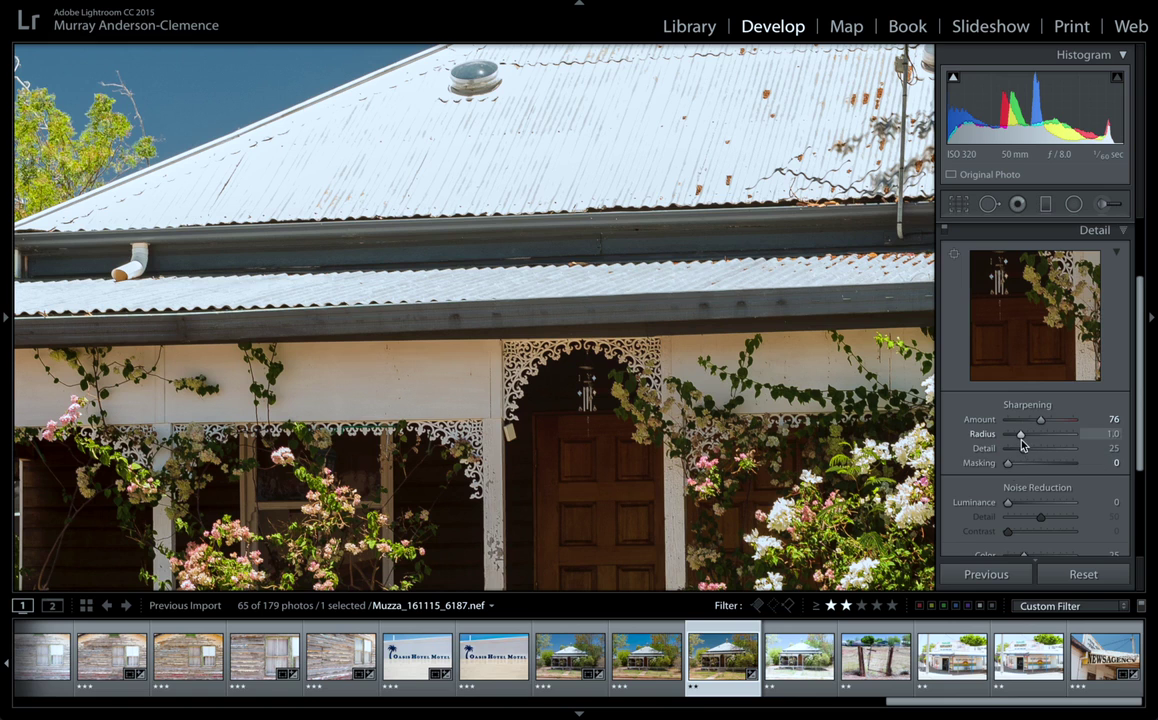
Step: Preview the Sharpening Radius effect, set Masking to 38, and return to the full view of the house
key(alt)
drag(1020, 440, 1022, 434)
key(alt)
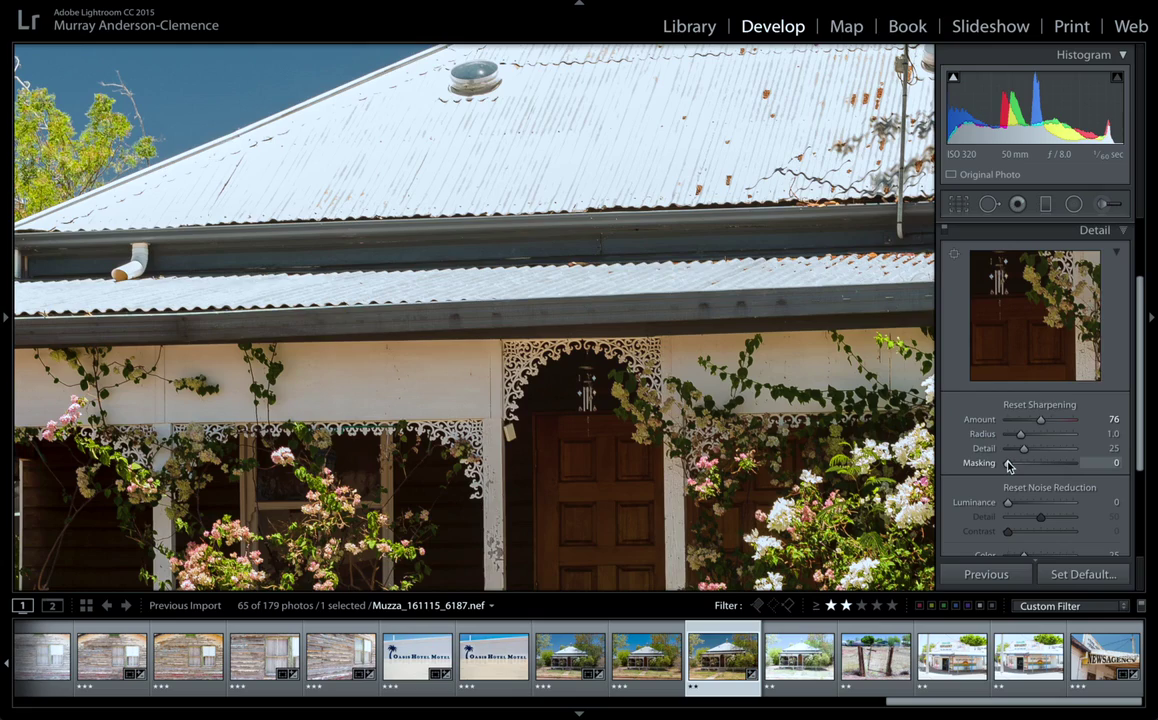
drag(1008, 466, 1034, 464)
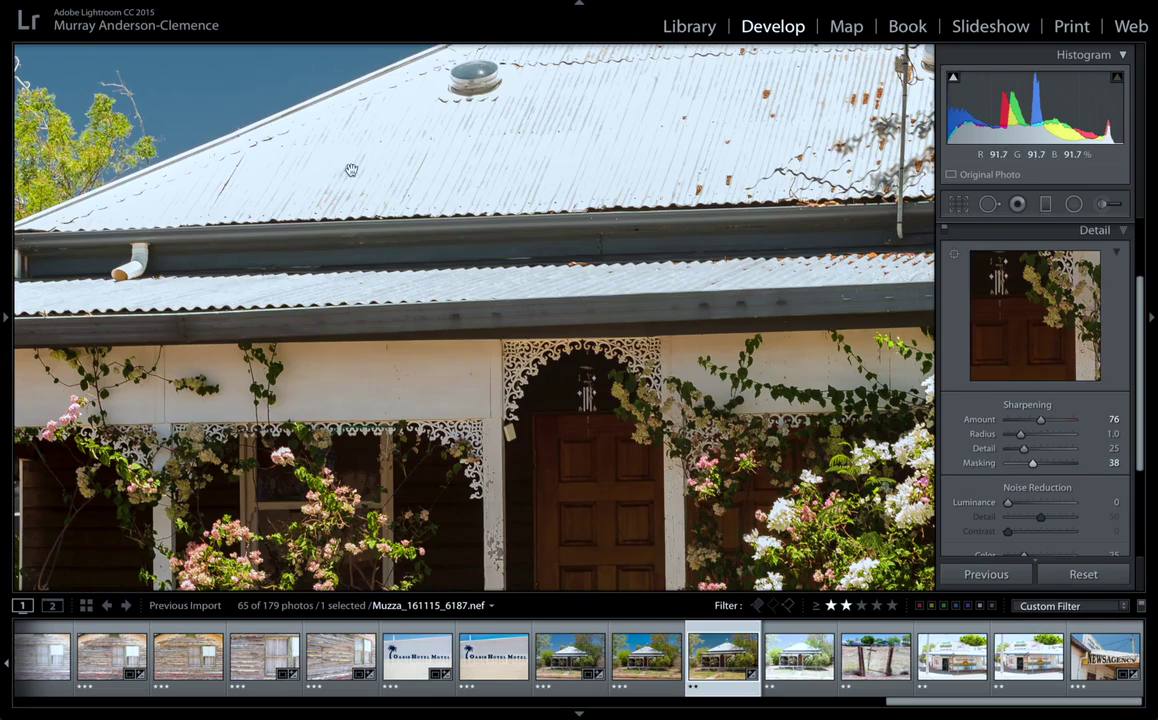
click(335, 127)
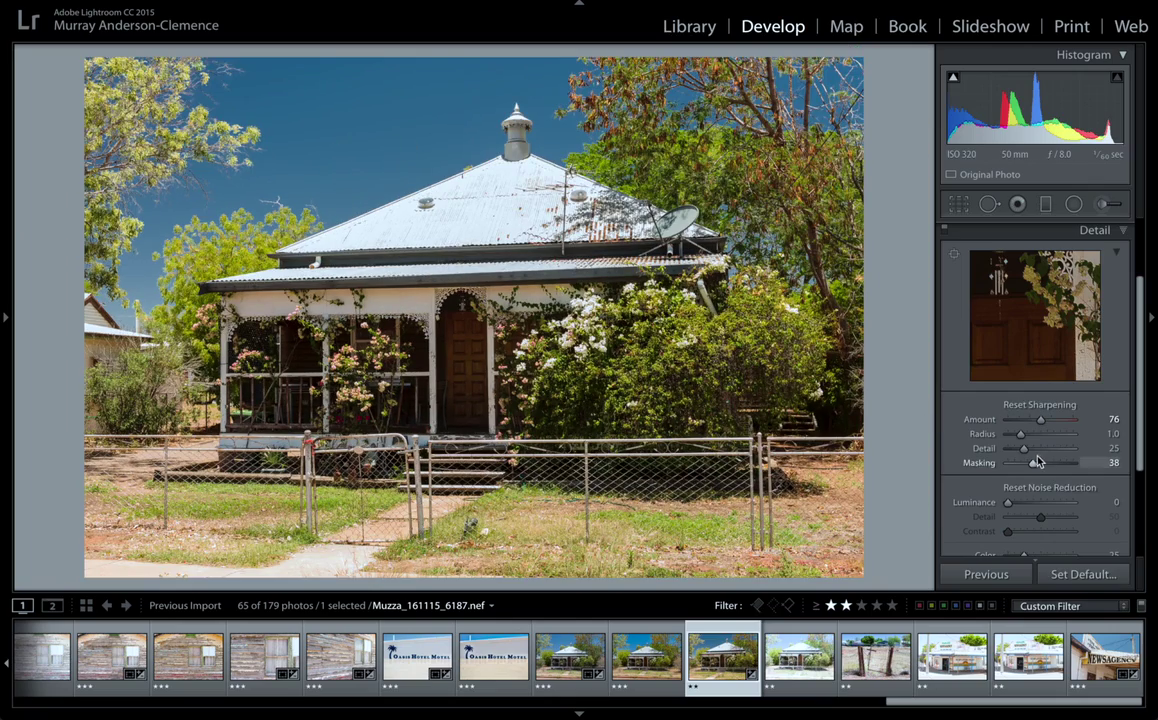
Step: Preview the sharpening mask with Masking up to 96, and set Masking to 46
drag(1034, 463, 1035, 466)
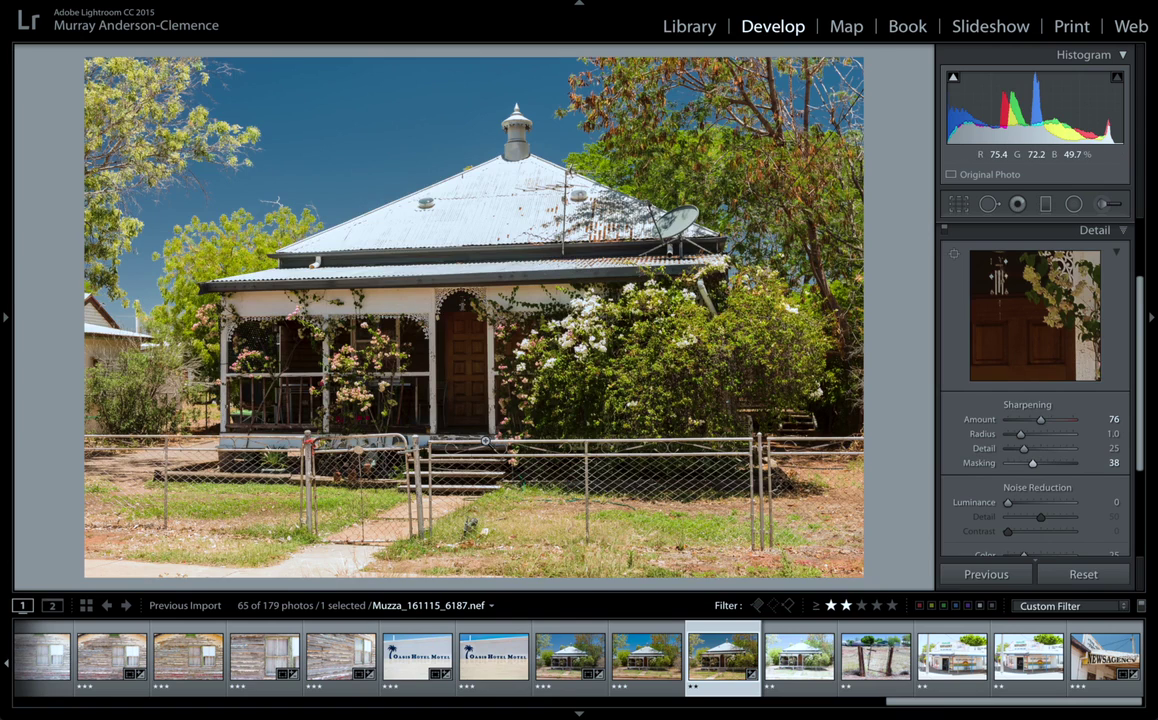
key(alt)
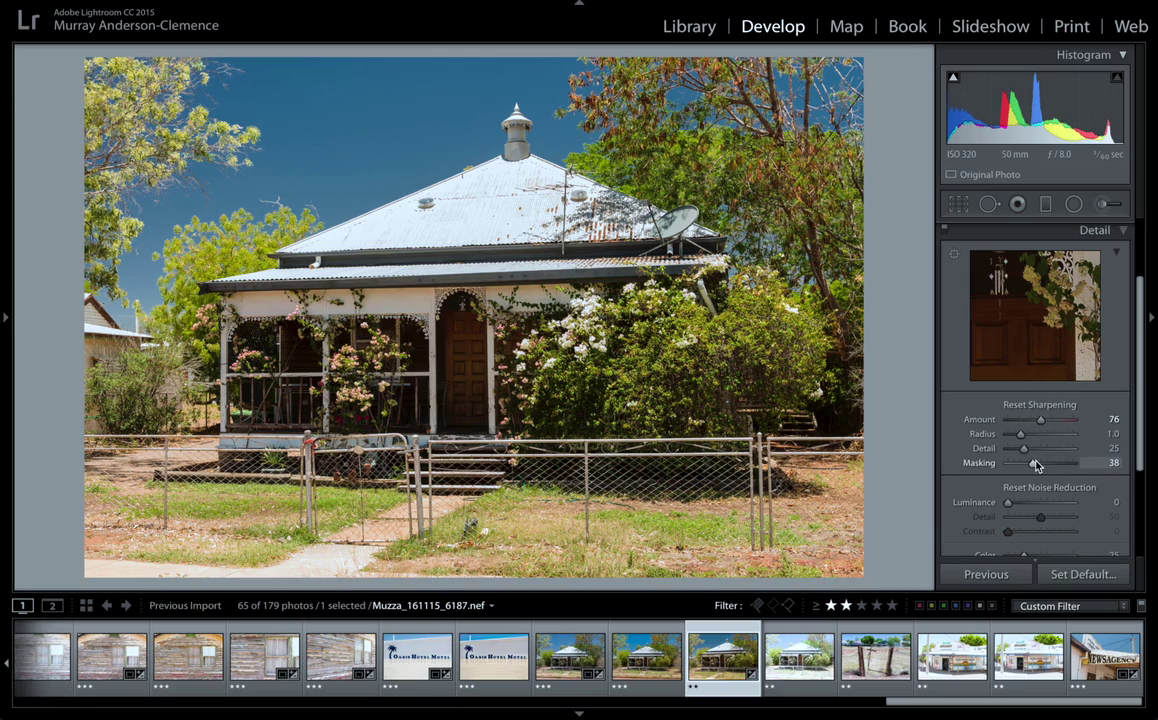
drag(1035, 470, 1080, 463)
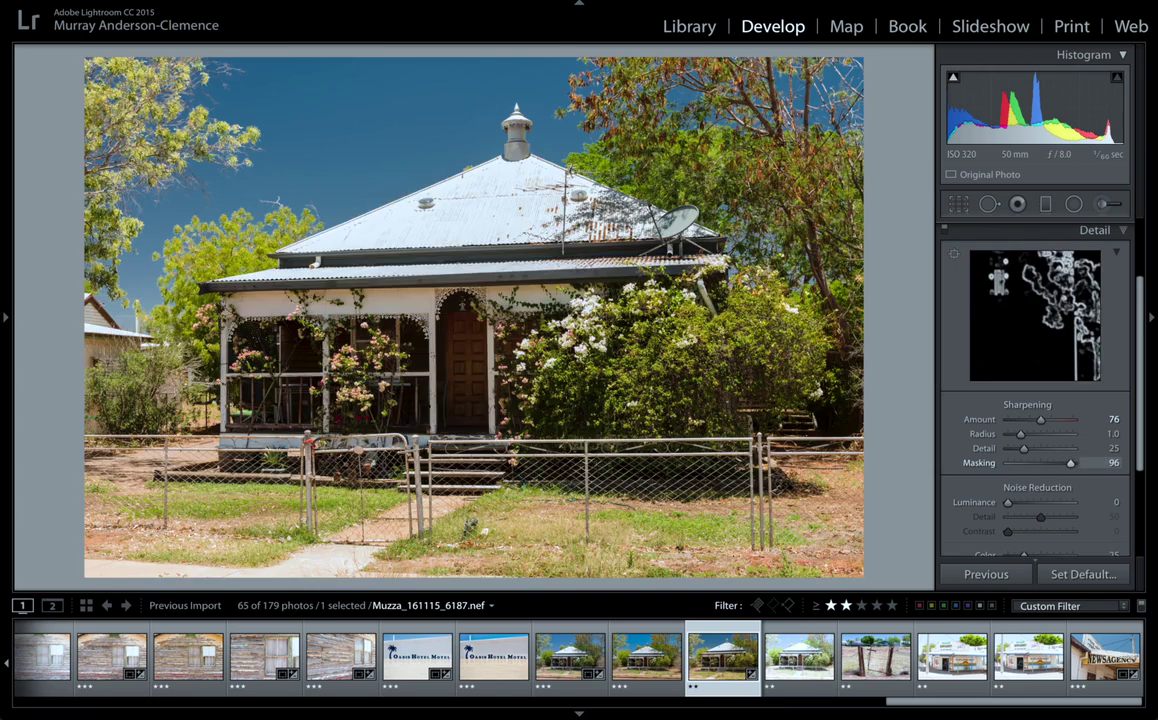
drag(1078, 463, 1037, 463)
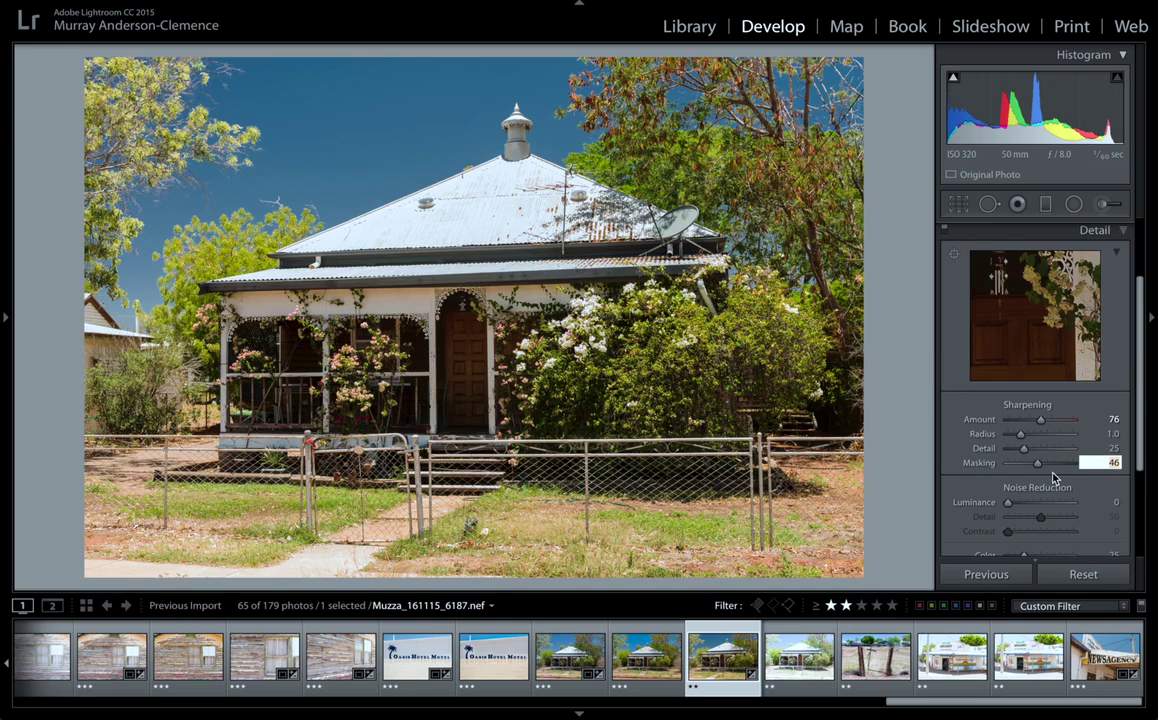
Step: Set Noise Reduction Luminance to 11 and Color to 19 while checking the front door at magnified view
scroll(1052, 476, down, 4)
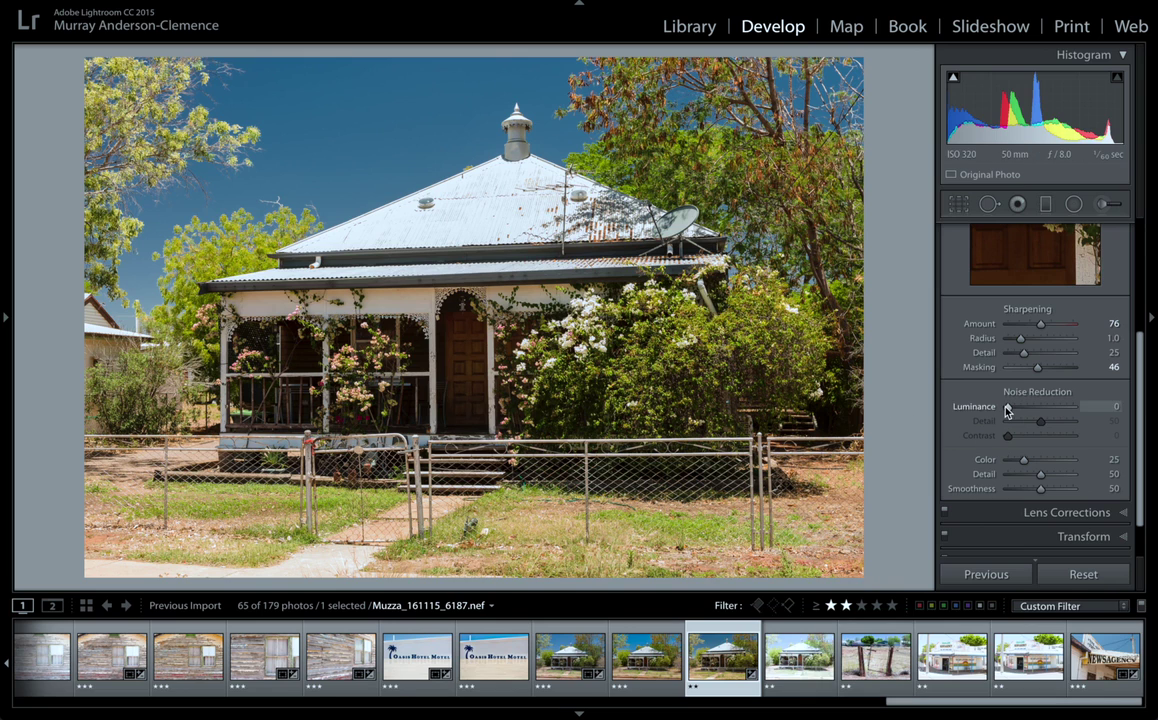
click(472, 338)
click(455, 290)
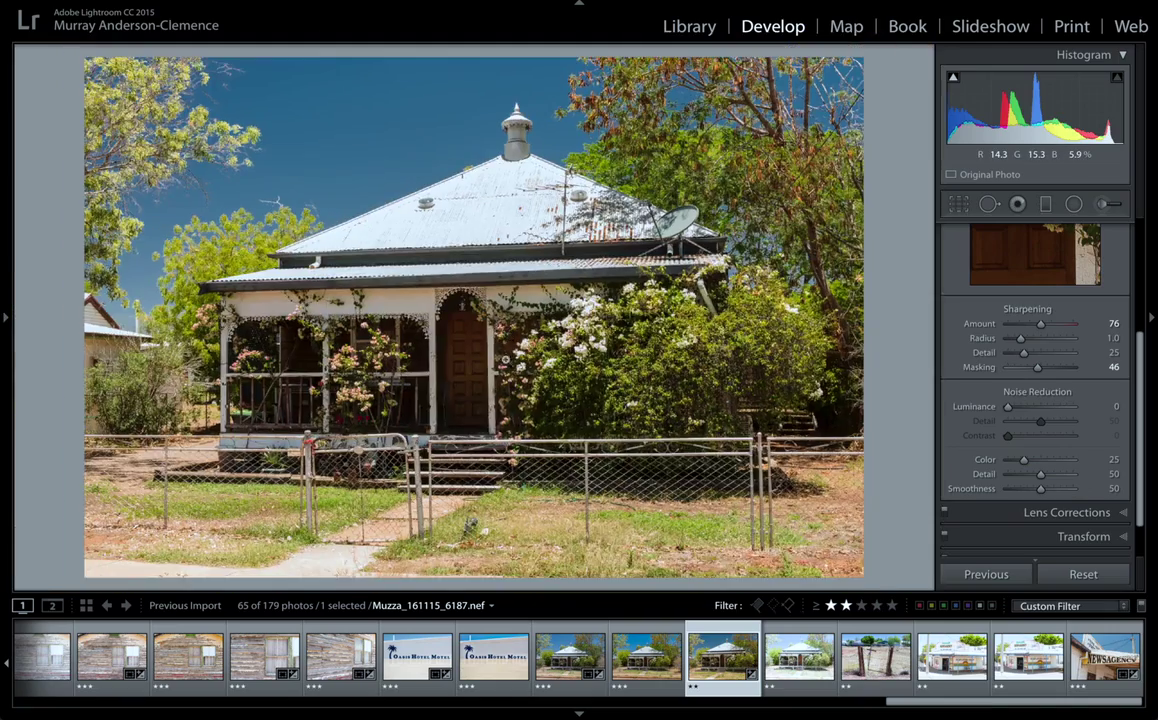
click(460, 380)
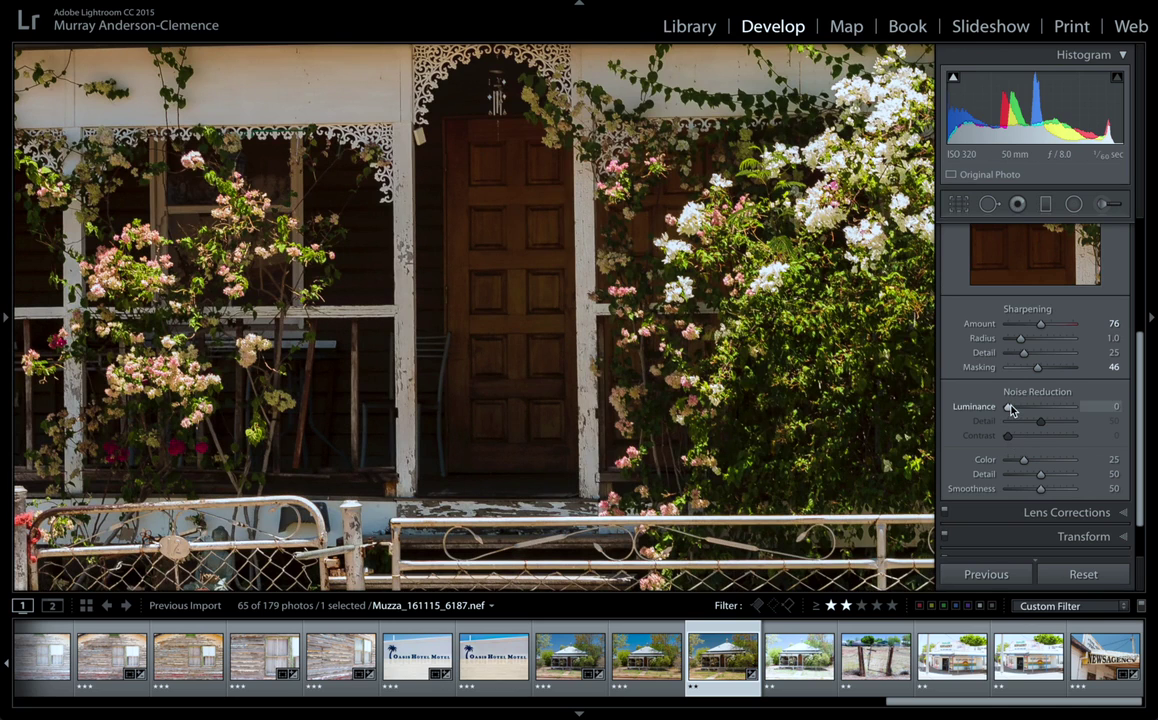
drag(1010, 408, 1018, 410)
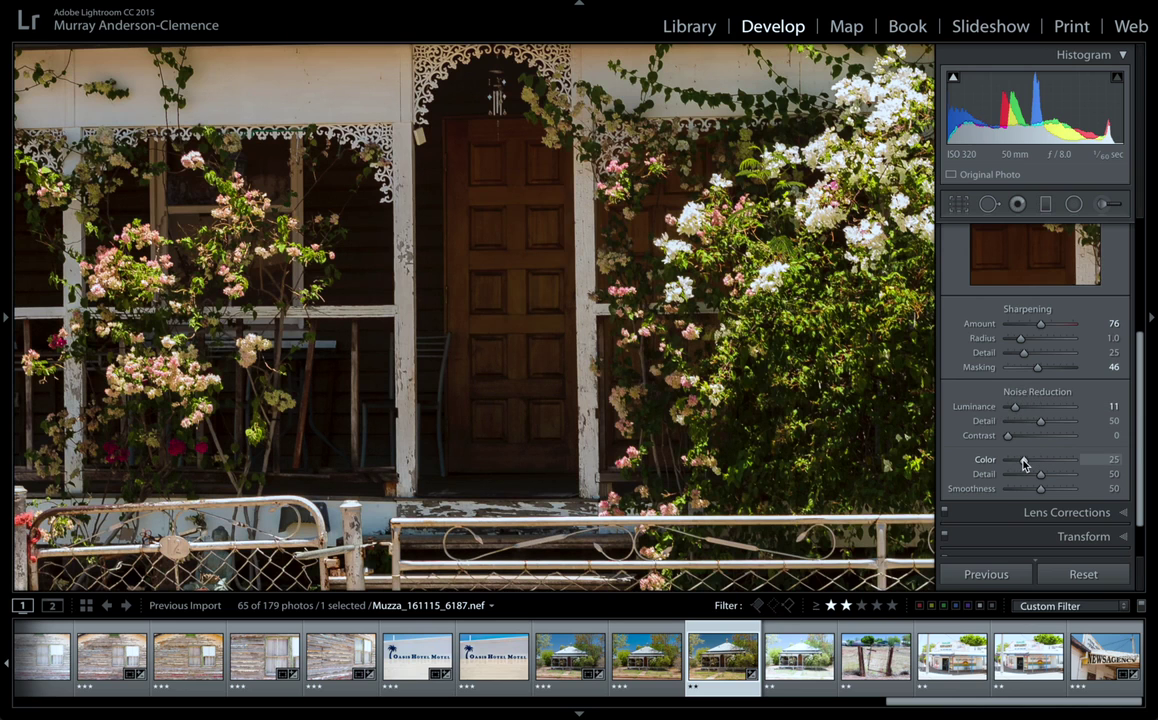
drag(1024, 463, 1015, 459)
drag(1015, 459, 1021, 463)
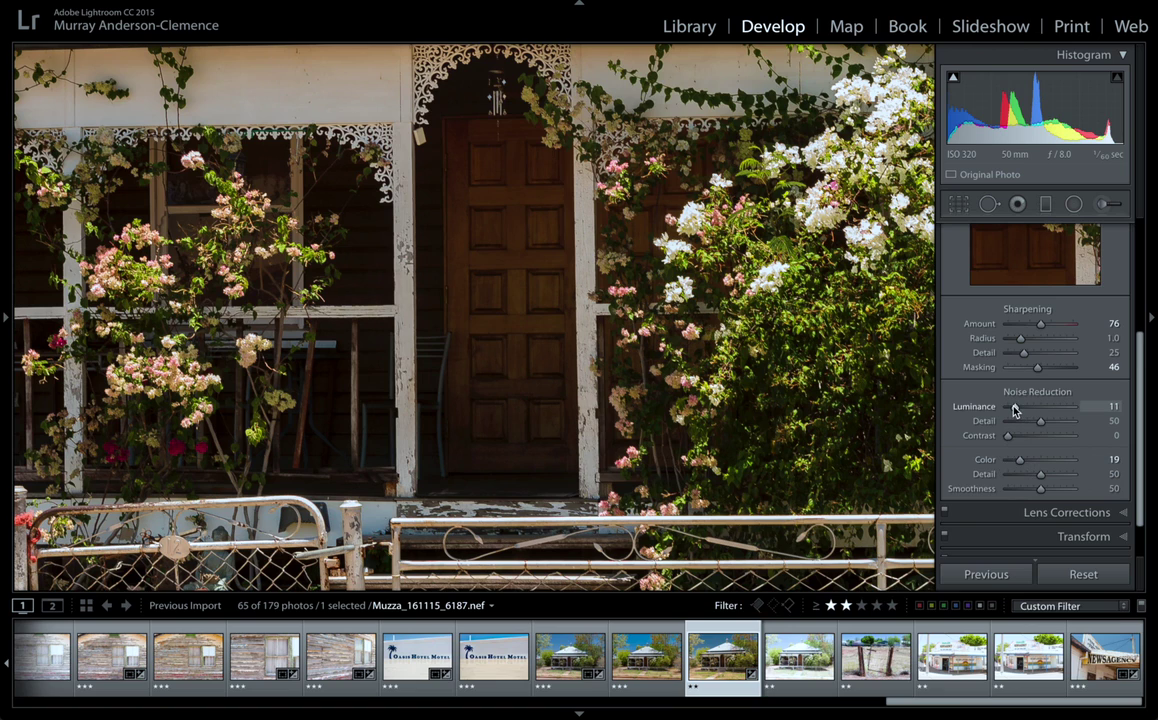
Step: Try Noise Reduction Luminance at 100 on the magnified doorway, undo it, and return to the full view
drag(1013, 409, 1109, 406)
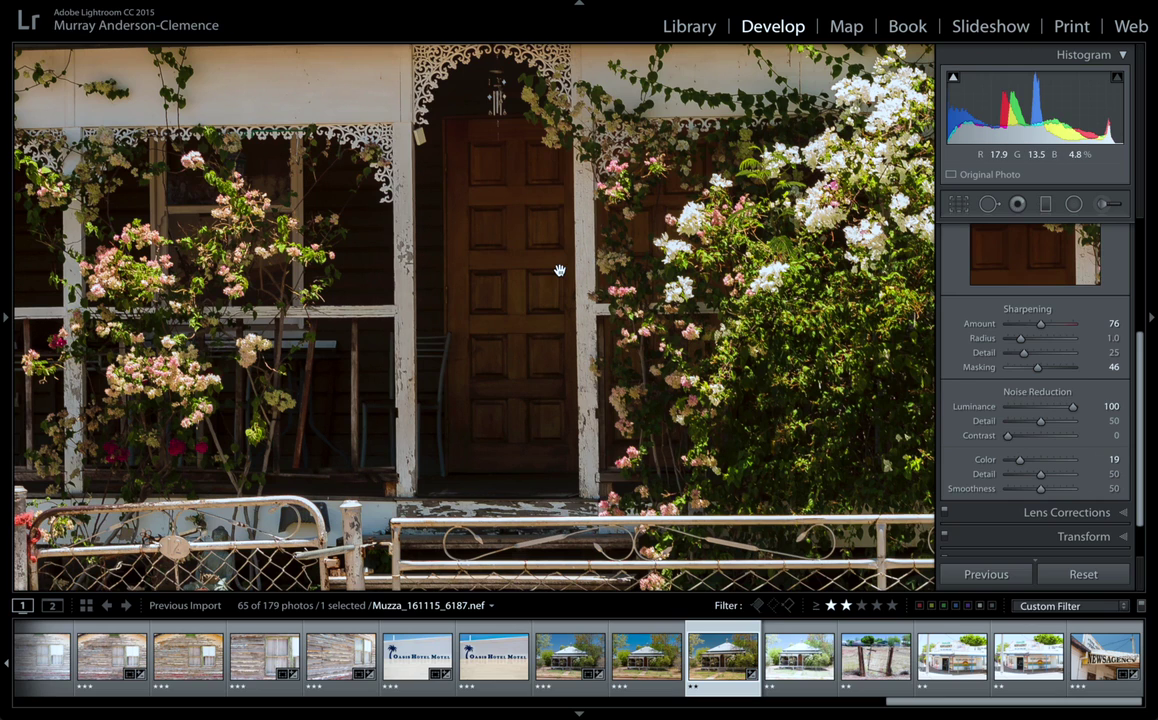
key(ctrl+z)
click(716, 312)
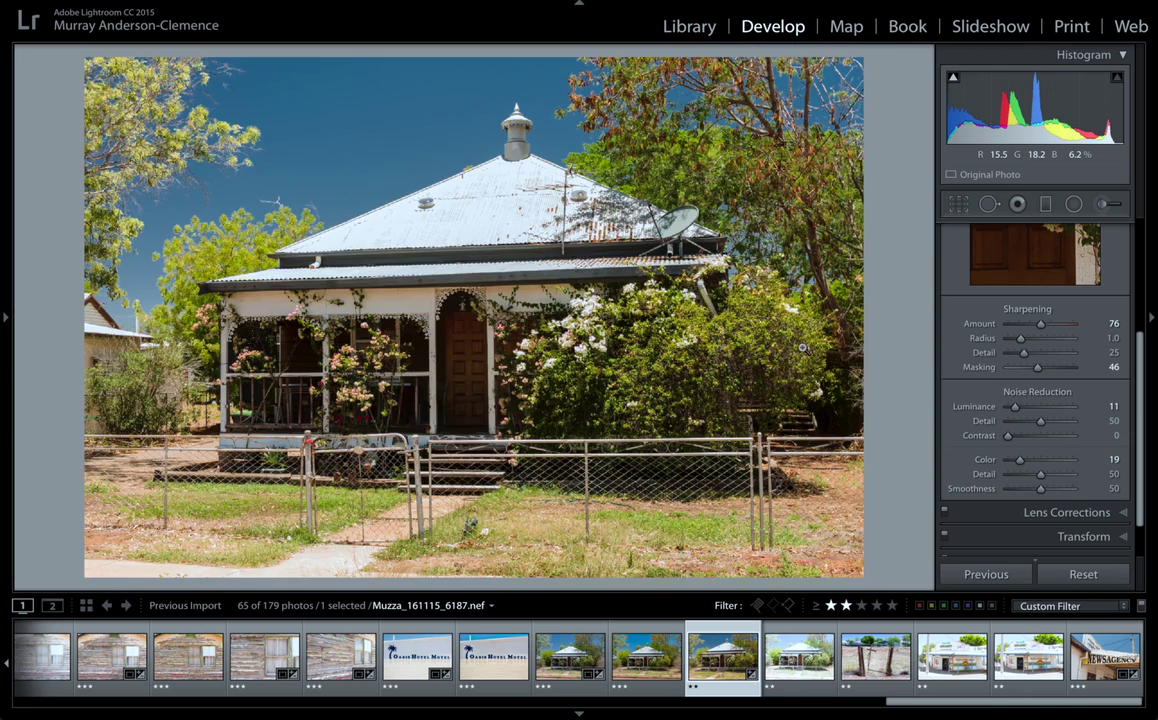
Step: Open the lens profile corrections and try the photo without chromatic aberration removal, leaving both profile options enabled
click(1056, 513)
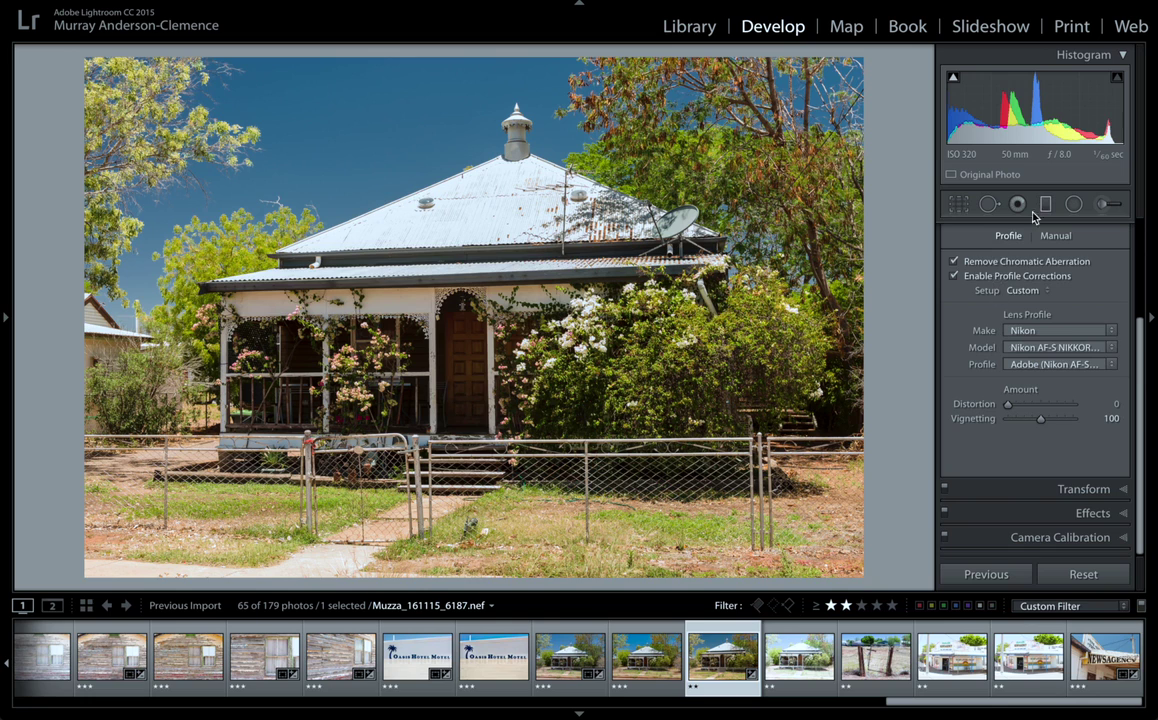
click(970, 261)
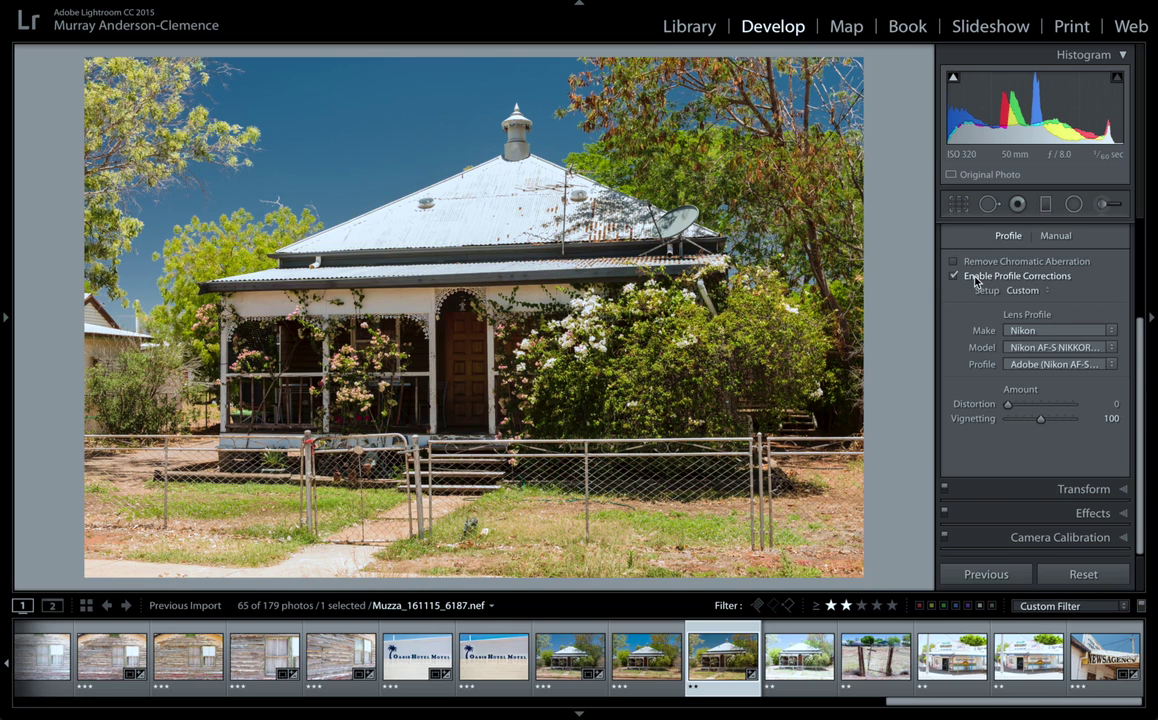
click(975, 277)
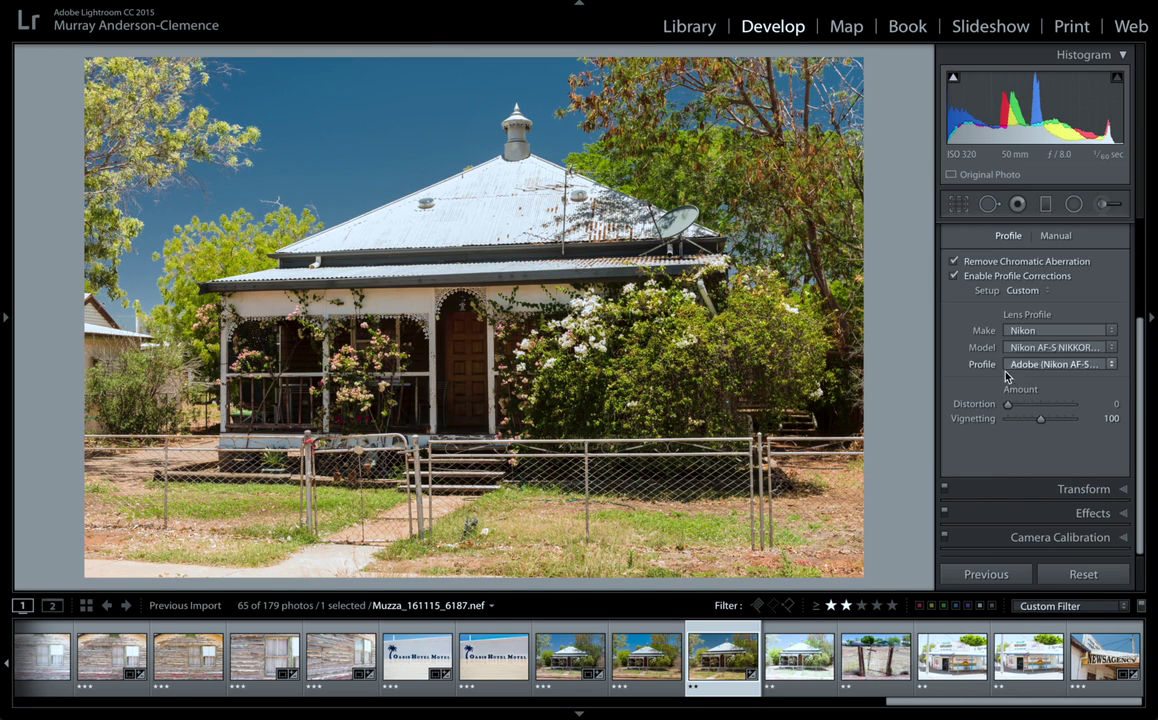
Step: Try the lens profile's Distortion amount at 102, 0 and 200 on the house photo
drag(1008, 409, 1042, 408)
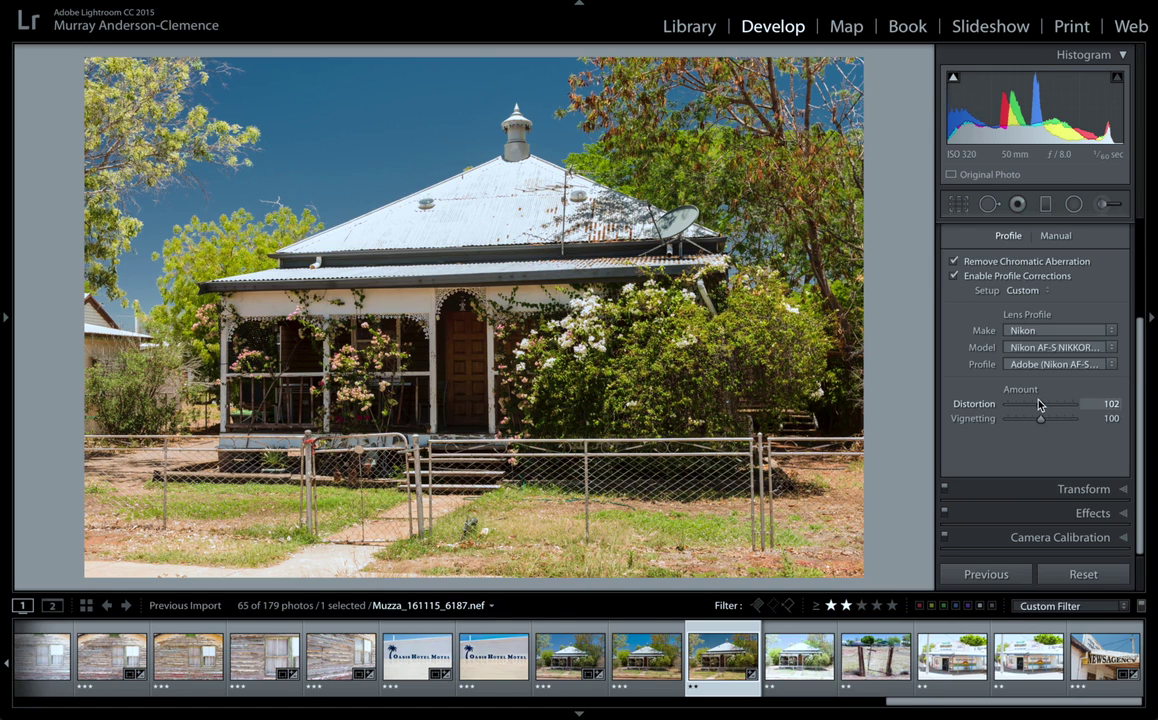
double_click(971, 405)
drag(971, 408, 1078, 407)
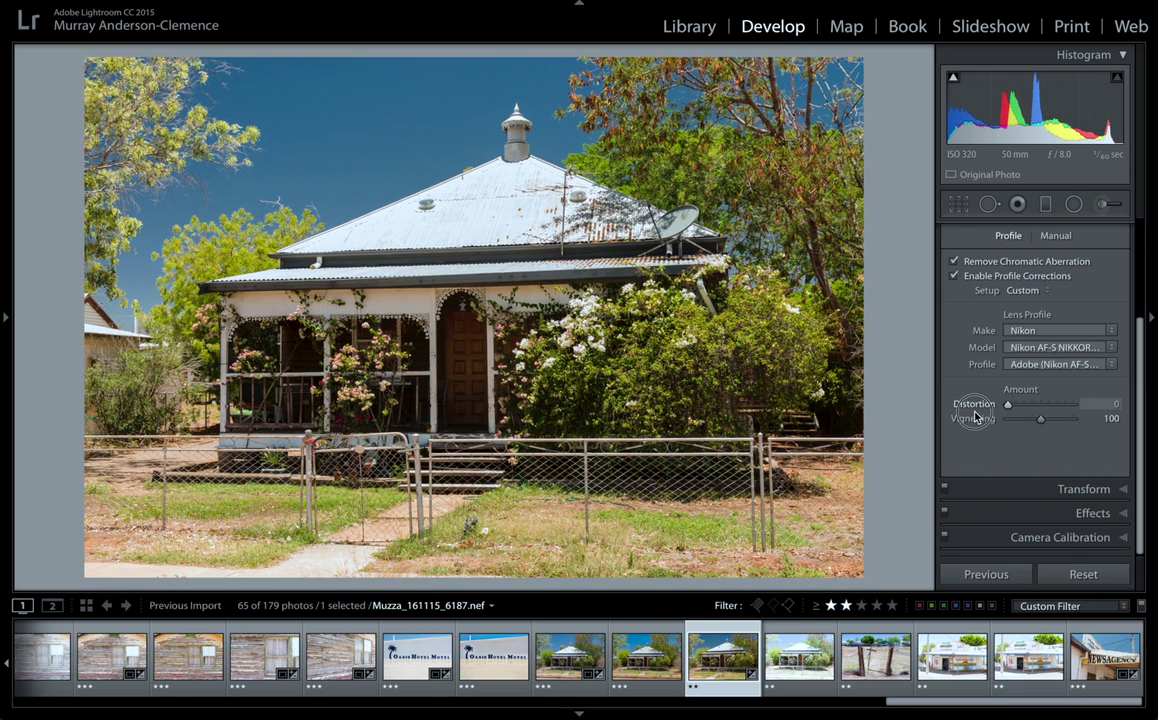
double_click(975, 408)
drag(975, 418, 1146, 410)
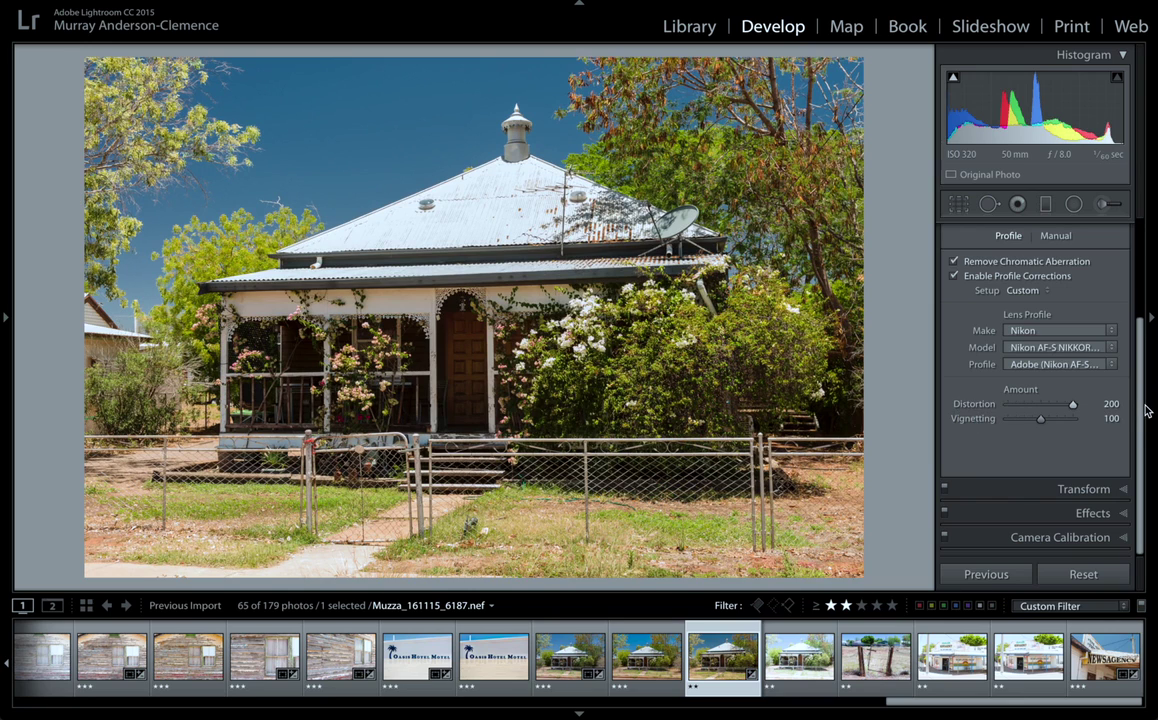
Step: Set the lens profile's Distortion amount to 0 and its Vignetting amount to 91
drag(1076, 404, 998, 414)
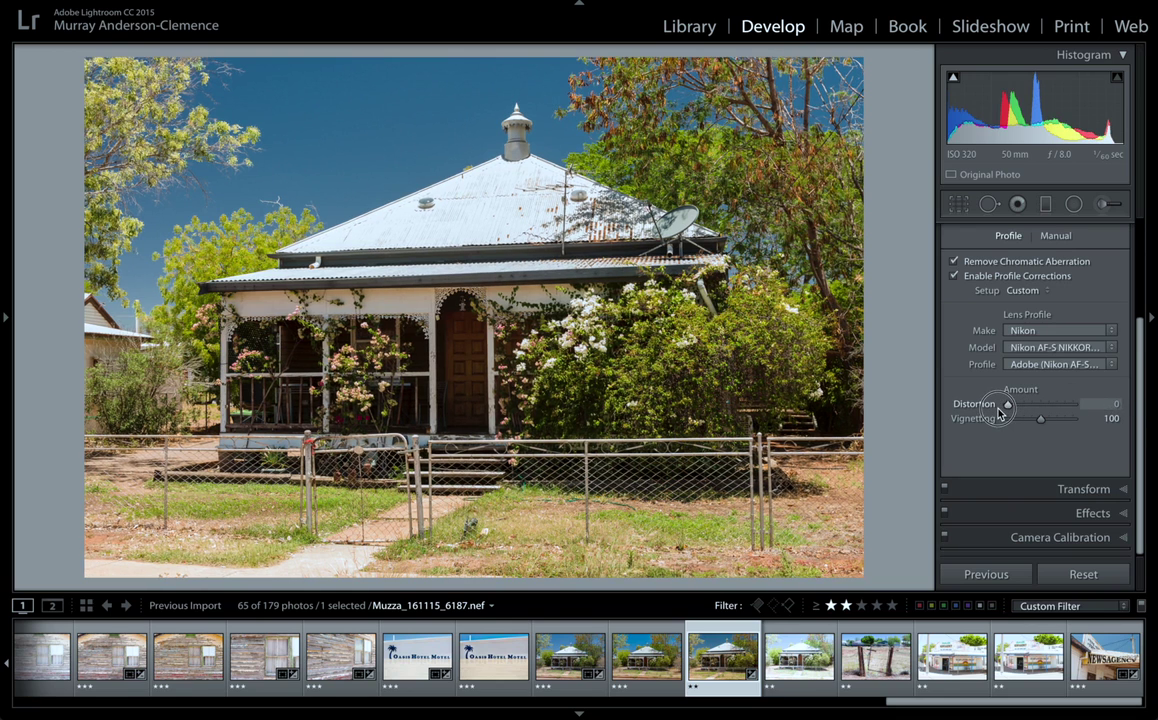
click(1041, 421)
mouse_move(1041, 421)
mouse_down()
mouse_move(1006, 424)
mouse_move(1110, 406)
mouse_move(950, 440)
mouse_move(1037, 419)
mouse_up()
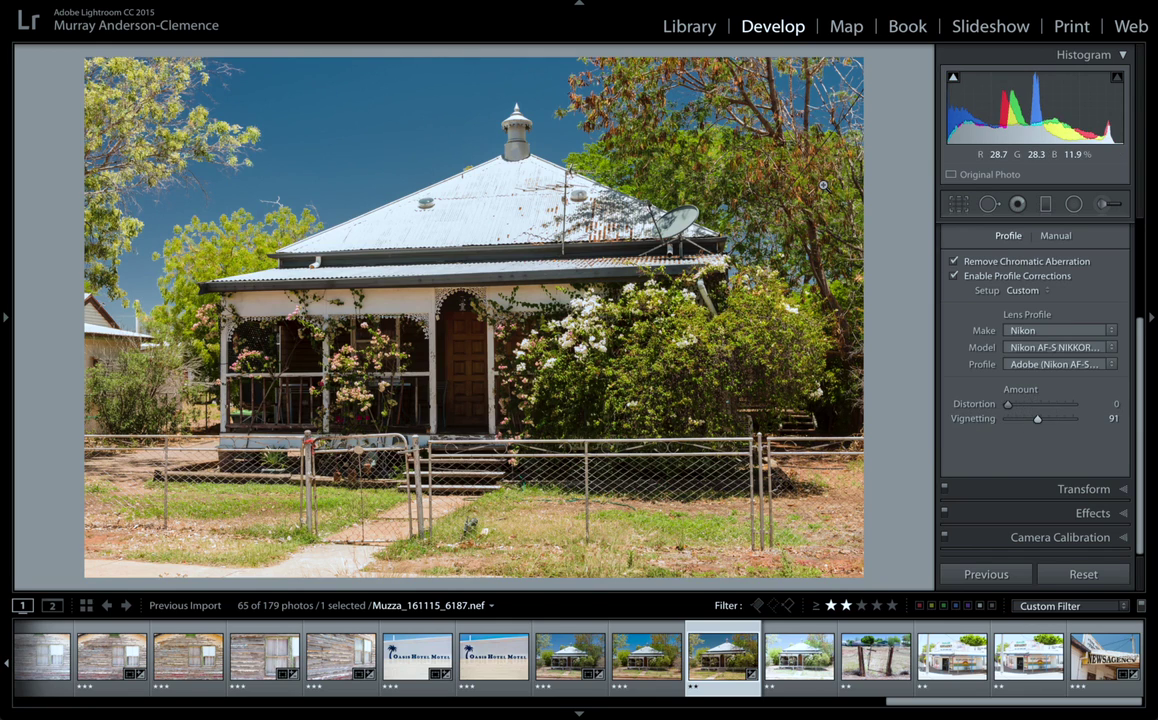
Step: Open the Transform settings and select the weathered timber wall photo Muzza_161115_6169.tif
click(1060, 490)
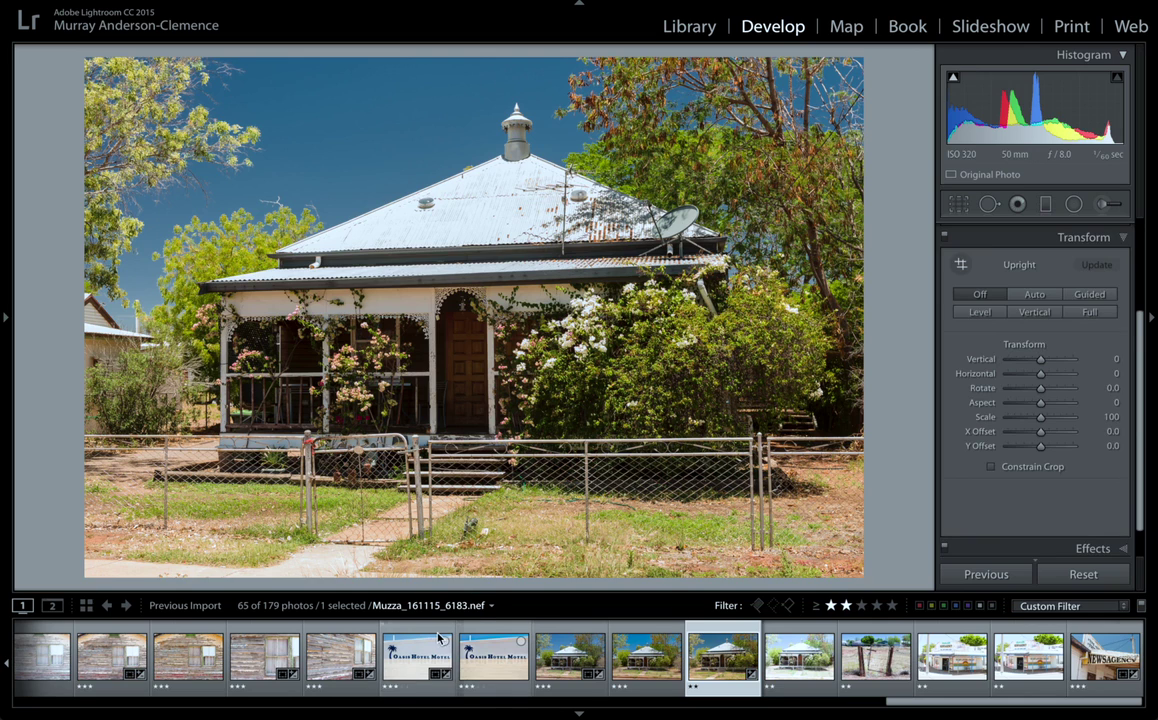
scroll(480, 655, up, 3)
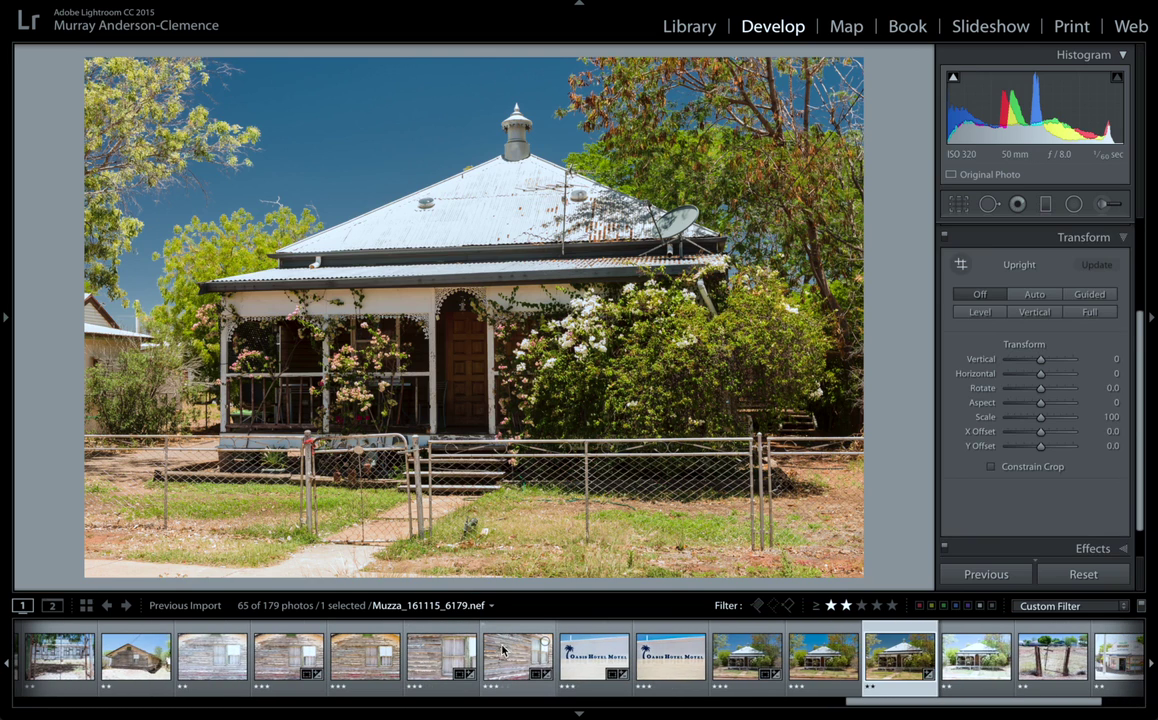
click(354, 670)
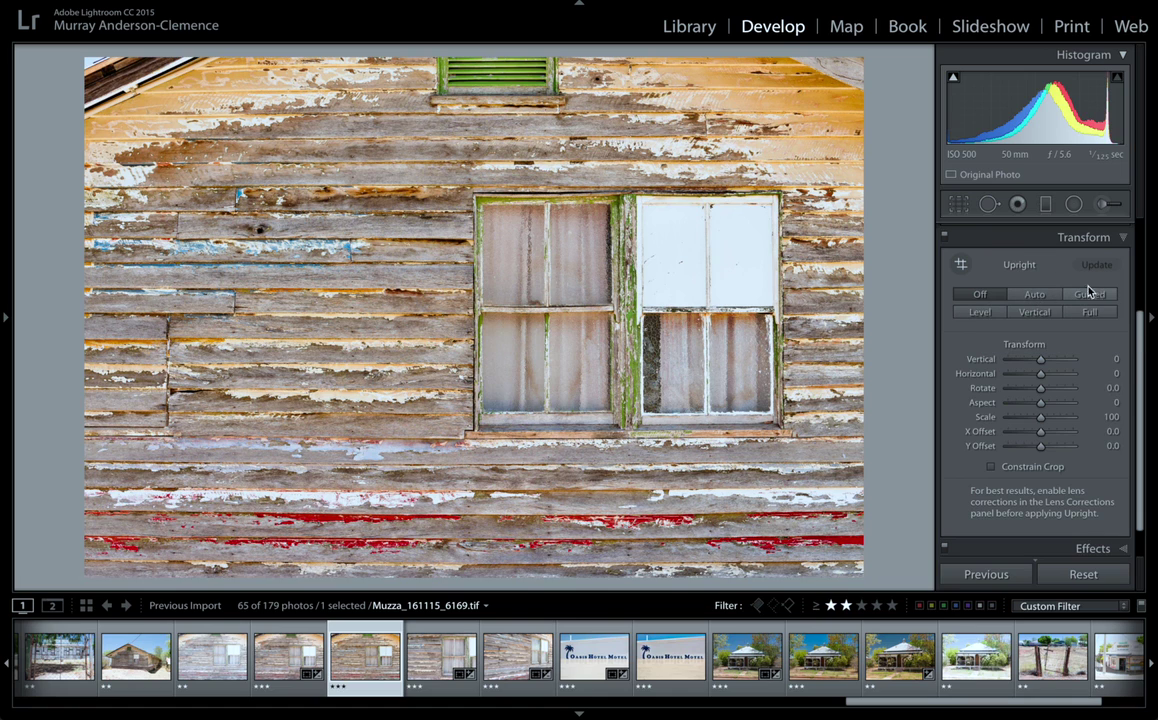
Step: Try the Level, Vertical and Full Upright corrections on the wall photo, turning Upright off after each one
click(988, 318)
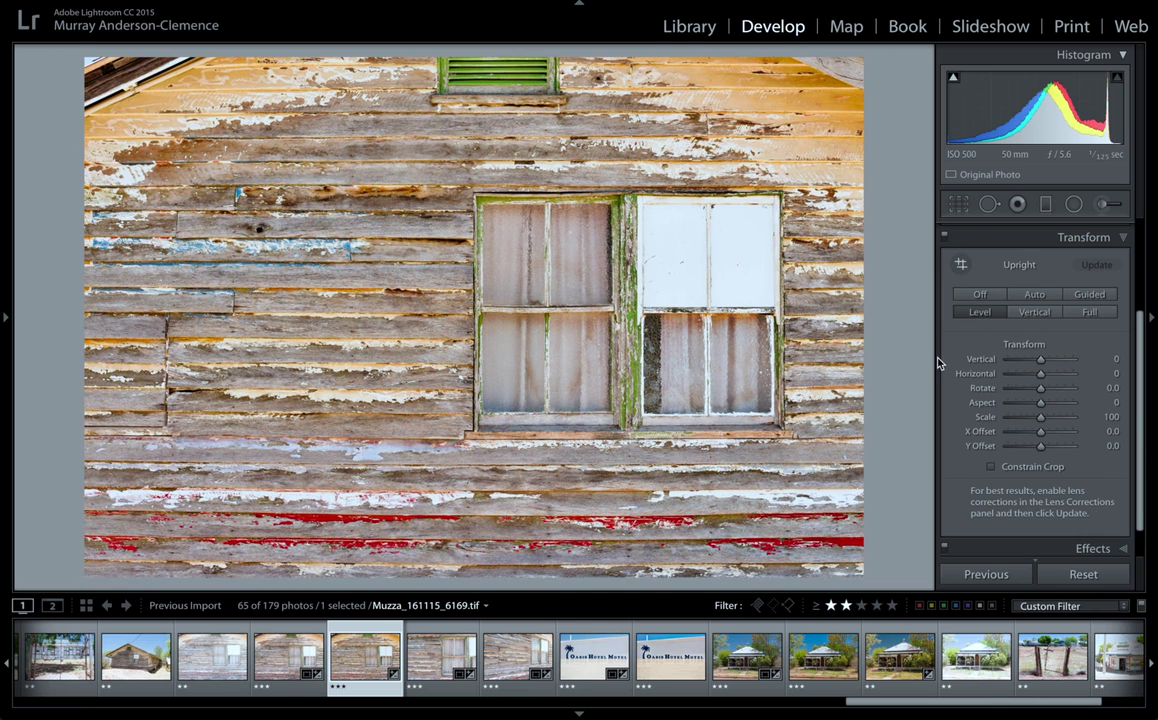
key(ctrl+z)
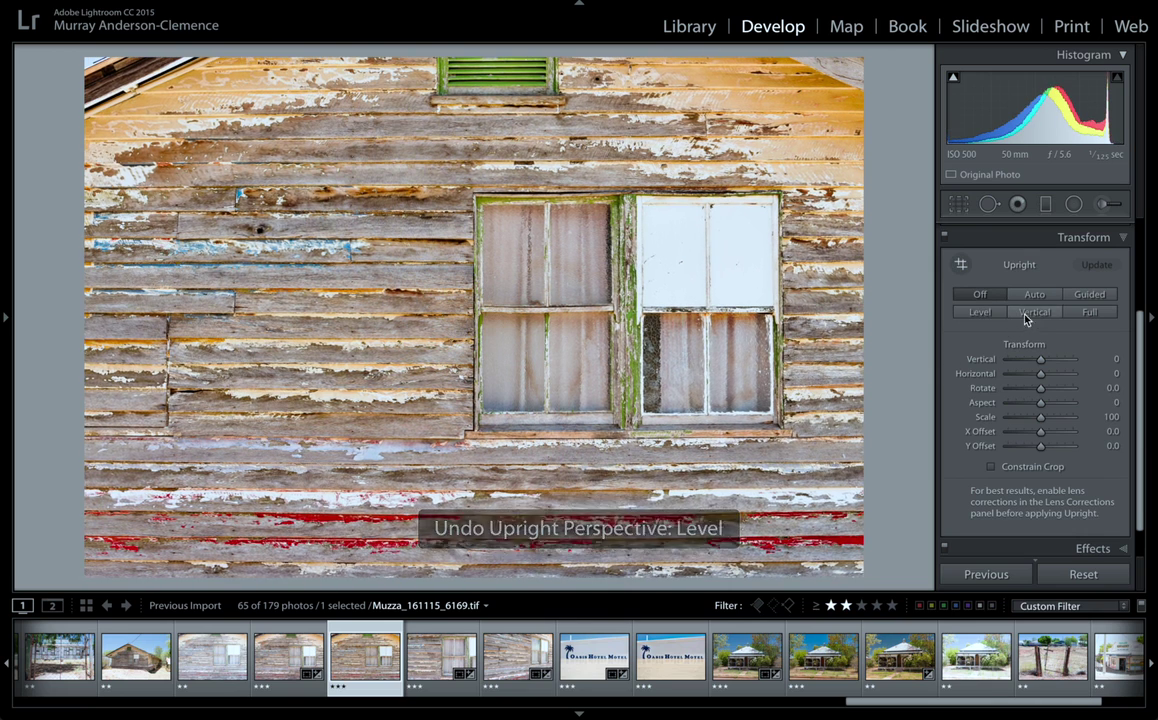
click(1031, 314)
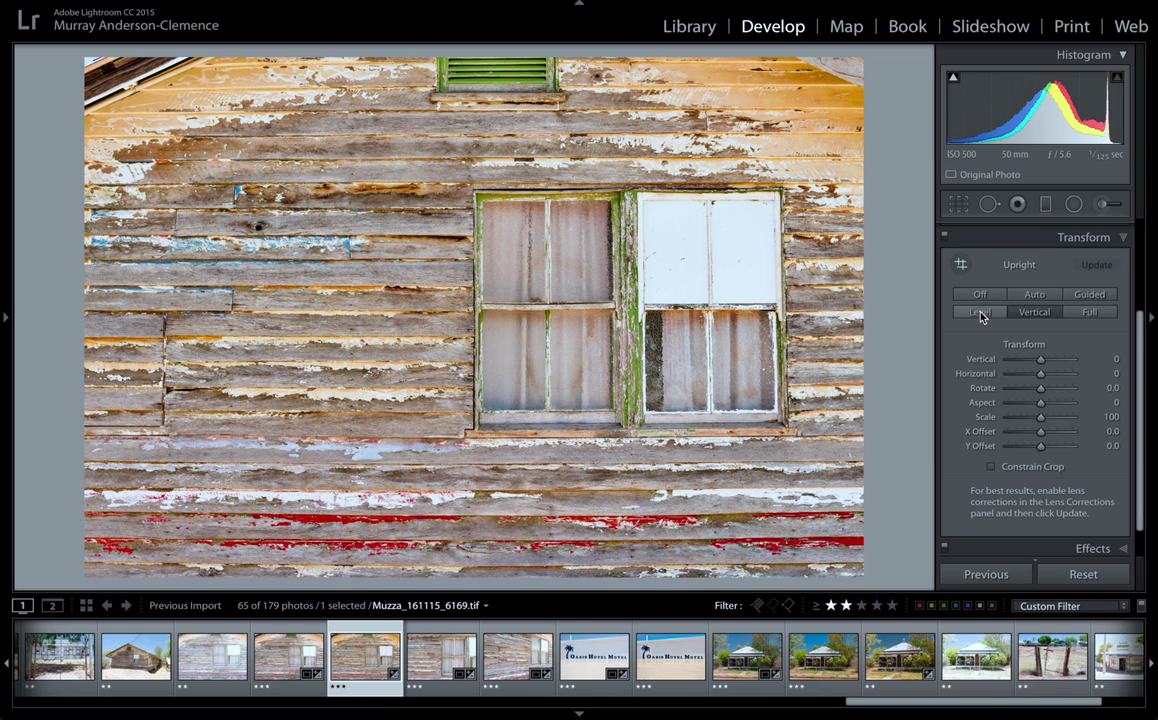
click(985, 295)
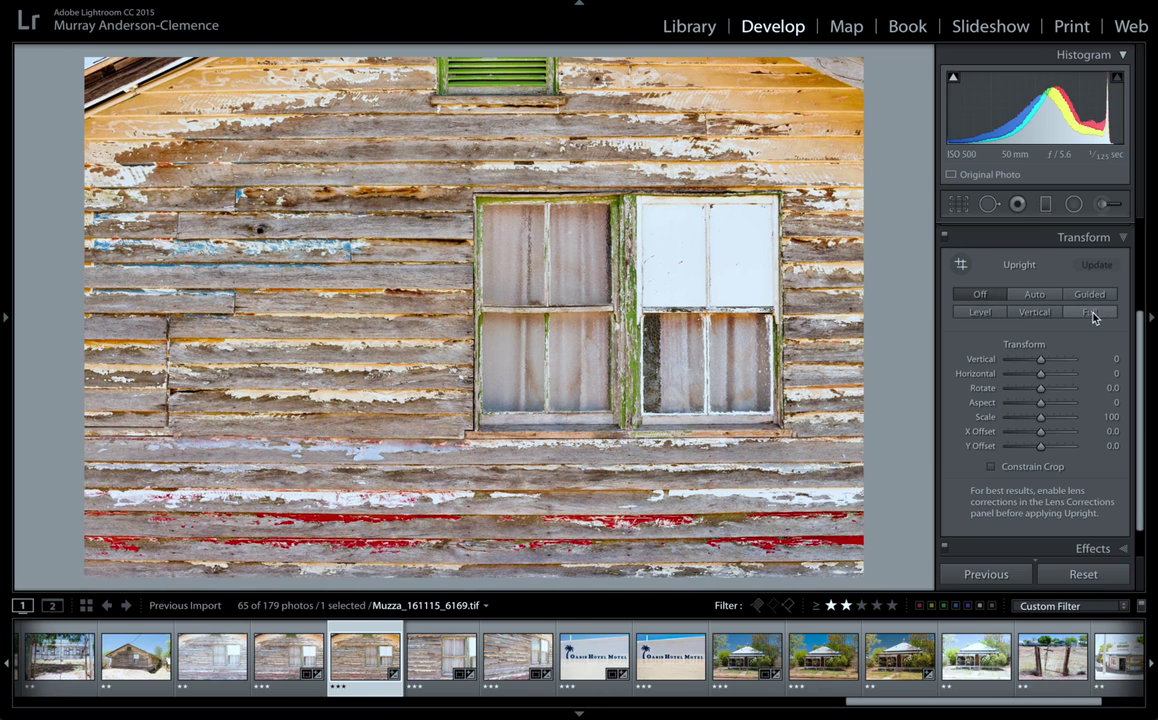
click(1091, 313)
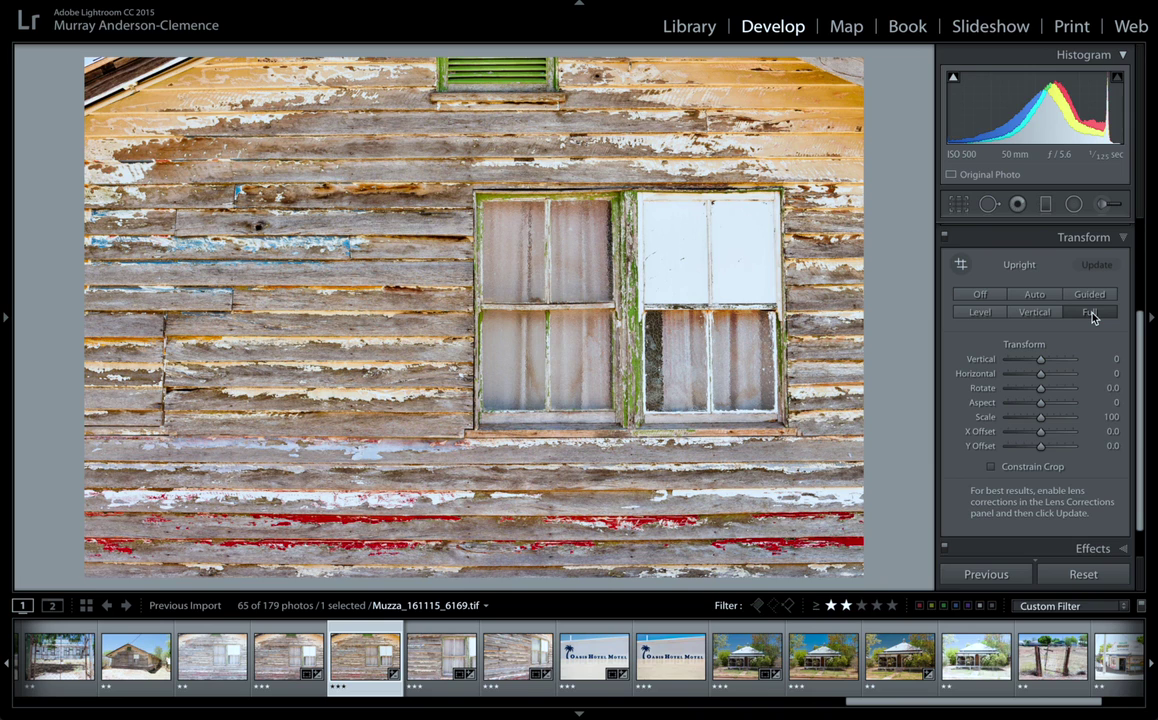
click(983, 297)
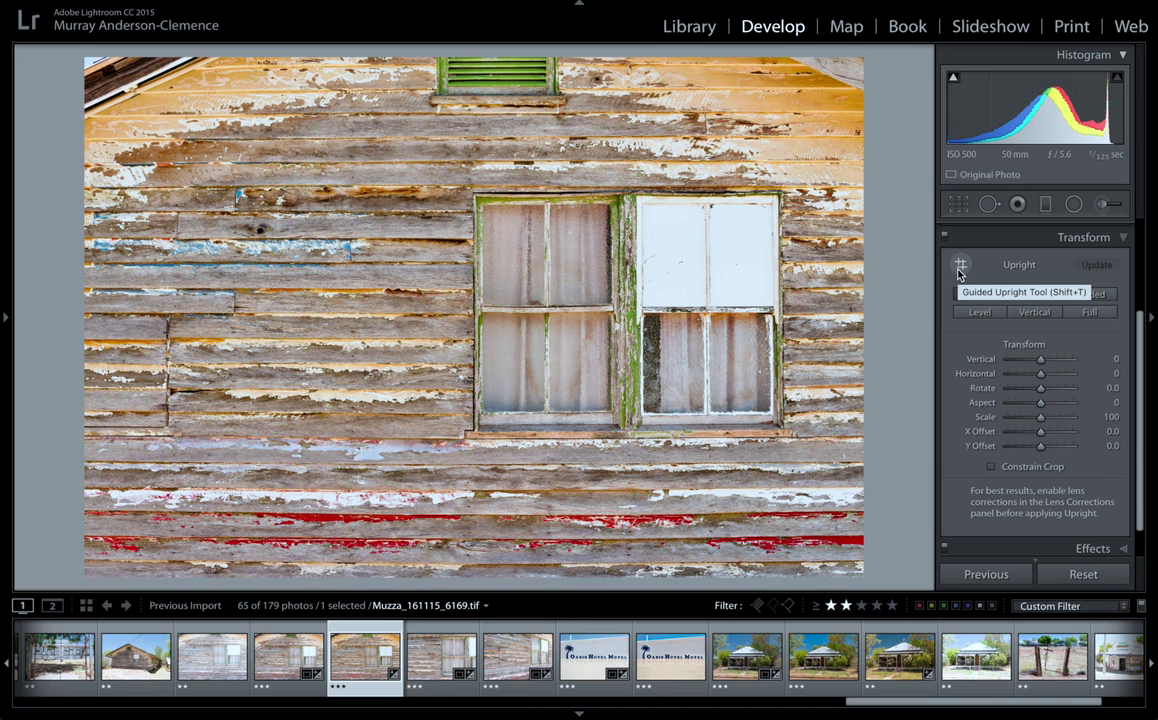
Step: Draw two vertical Guided Upright guides along the outer side edges of the window frame
click(958, 268)
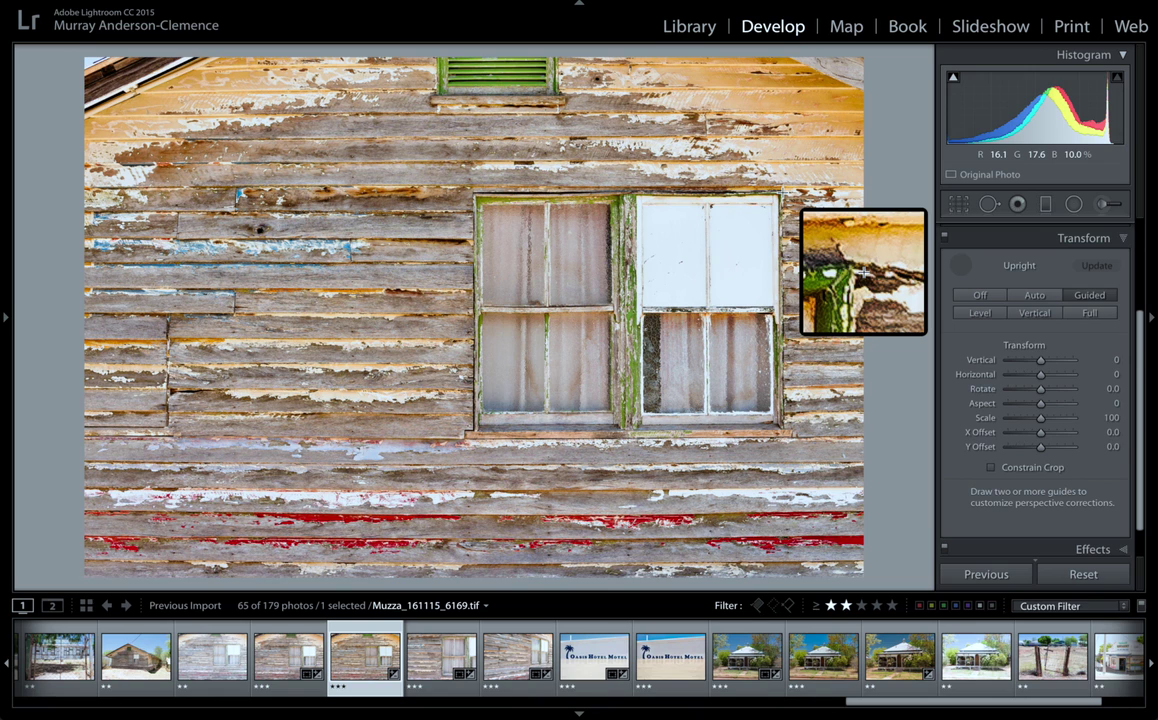
drag(783, 191, 784, 426)
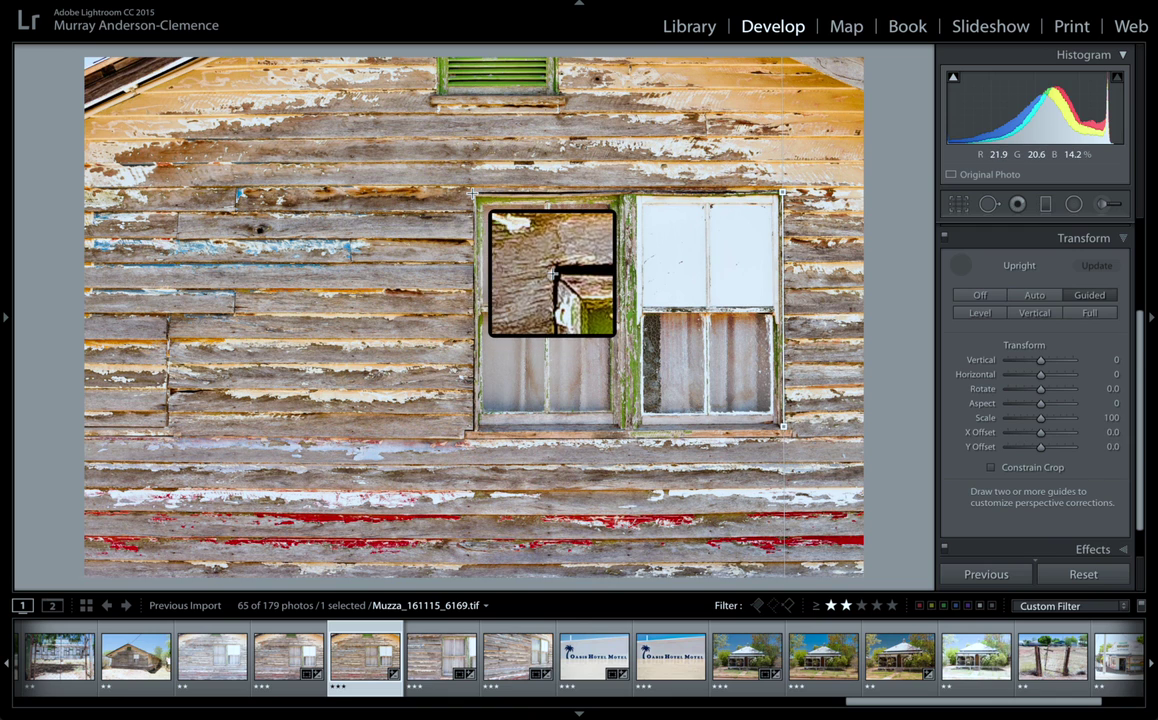
drag(472, 193, 474, 426)
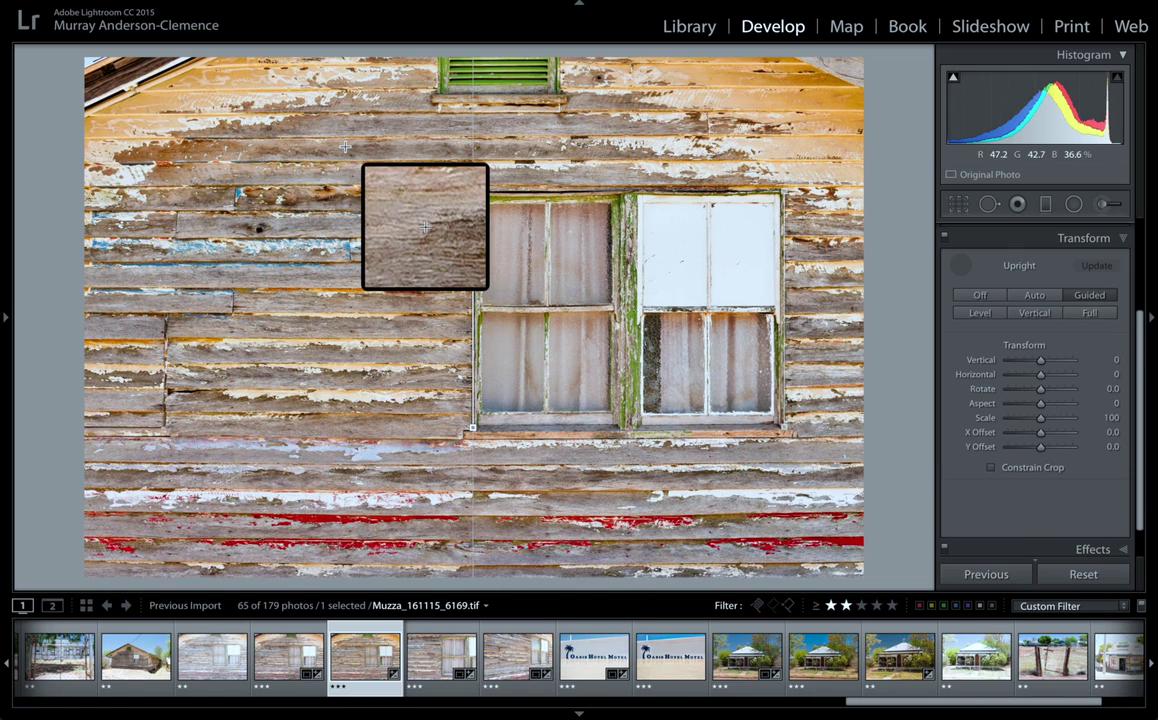
Step: Draw two horizontal guides along the window frame's upper and lower edges and close the Guided Upright tool
drag(345, 147, 480, 192)
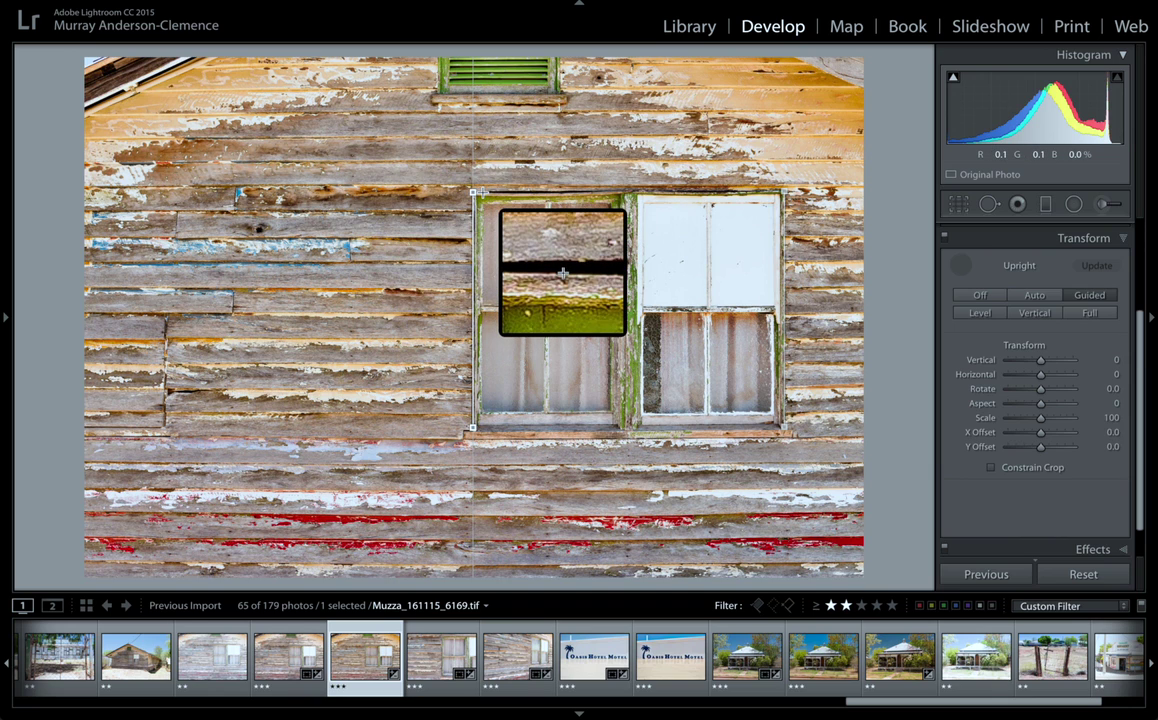
drag(480, 192, 777, 190)
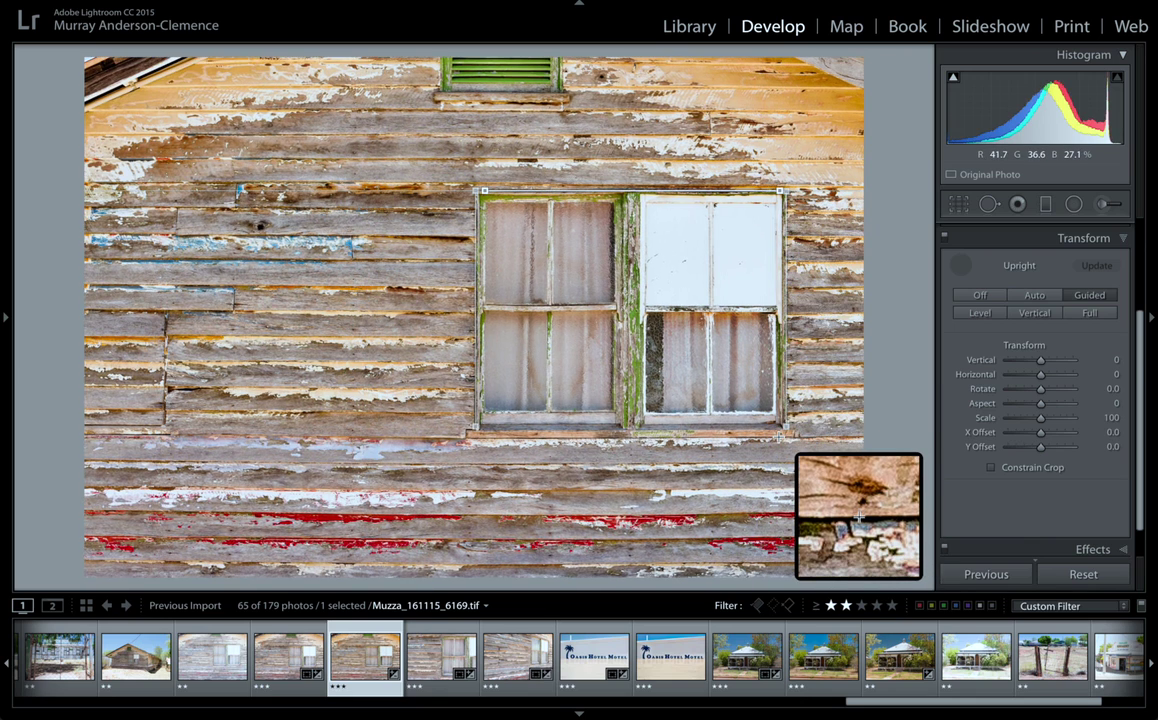
drag(779, 436, 486, 438)
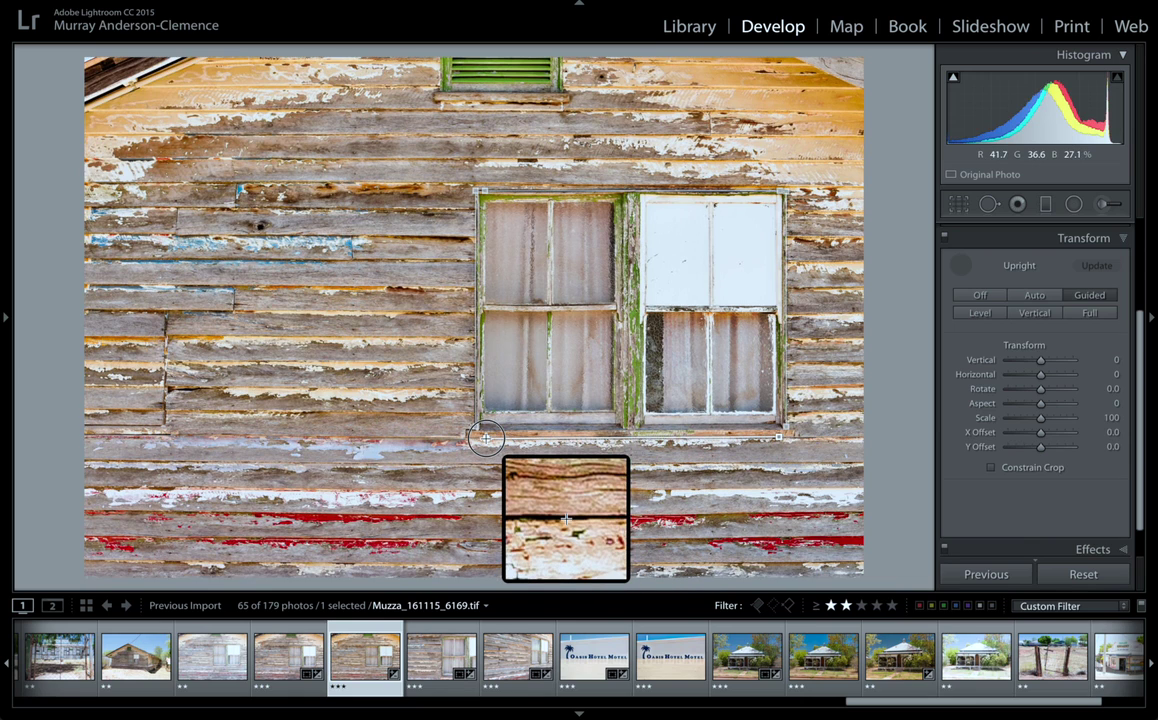
drag(486, 438, 486, 439)
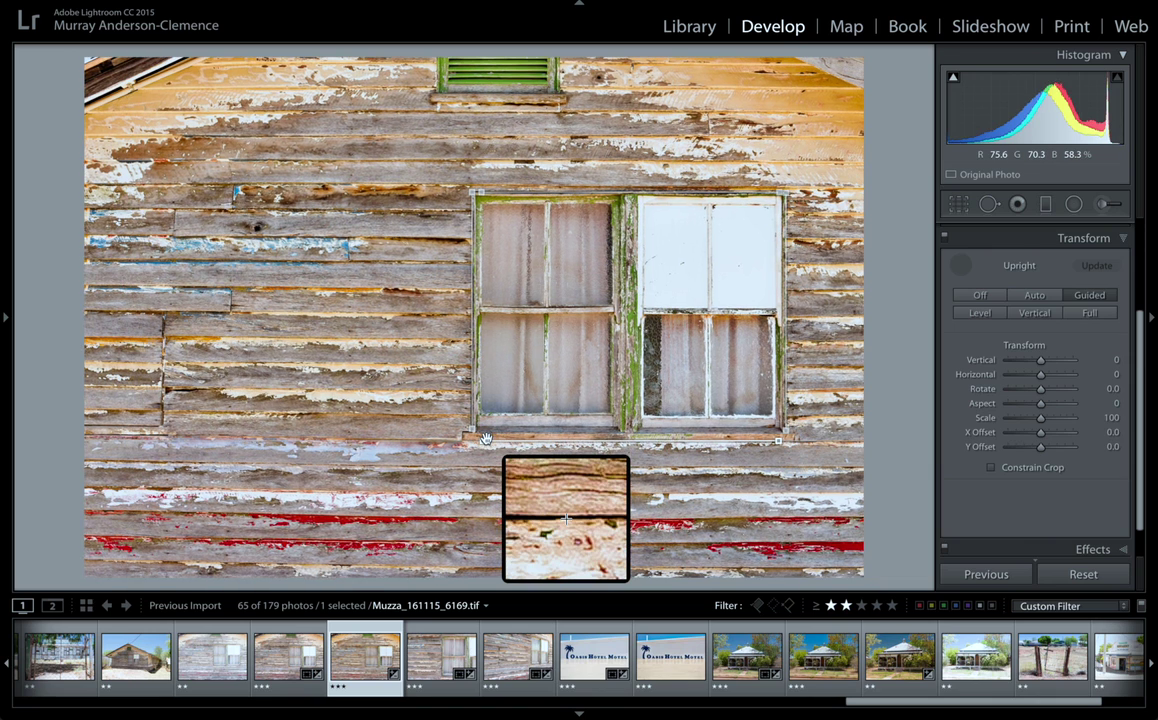
click(960, 266)
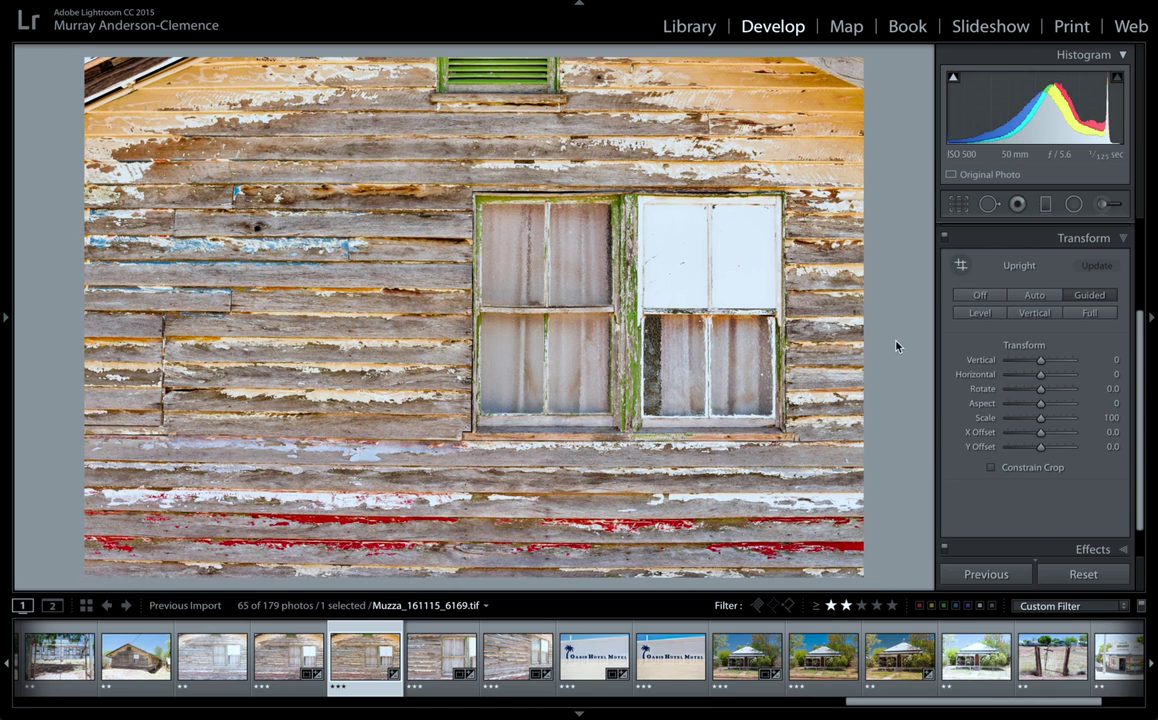
Step: Compare the wall photo before and after the guided perspective correction
key(backslash)
key(backslash)
key(backslash)
key(backslash)
key(backslash)
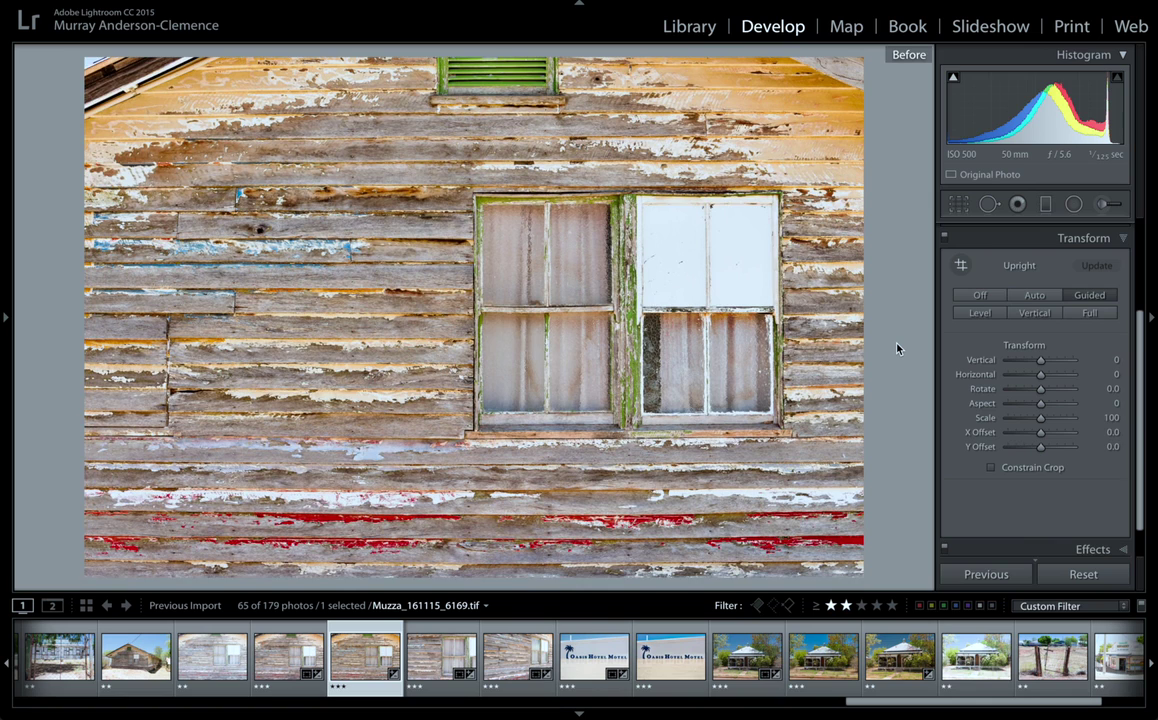
key(backslash)
key(backslash)
Step: Try a Vertical transform of +46 and a Horizontal transform of −33, switching Constrain Crop on and off
drag(1042, 359, 1055, 360)
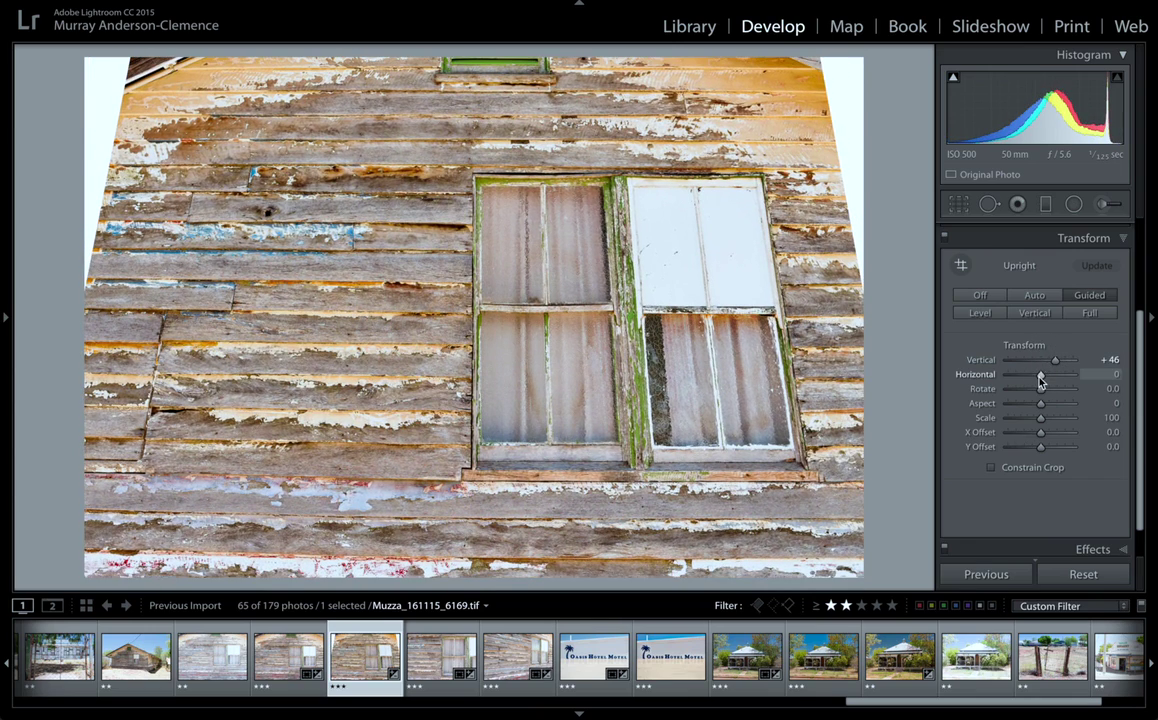
drag(1041, 375, 1029, 376)
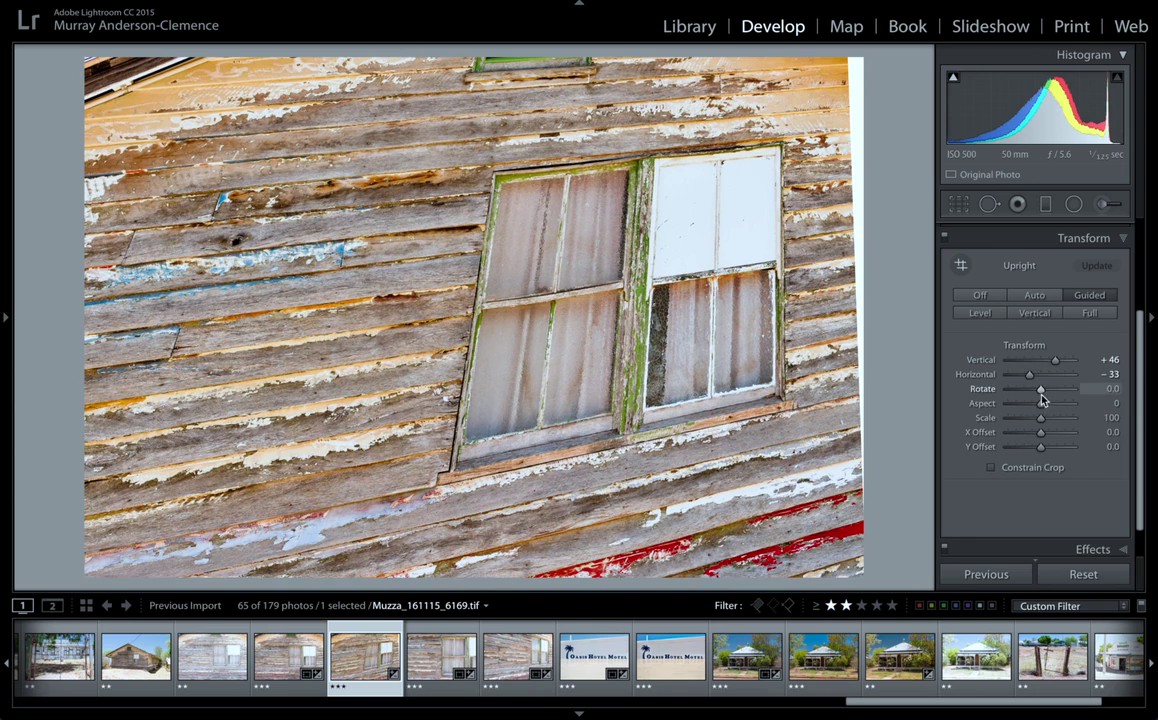
click(1040, 468)
click(1037, 471)
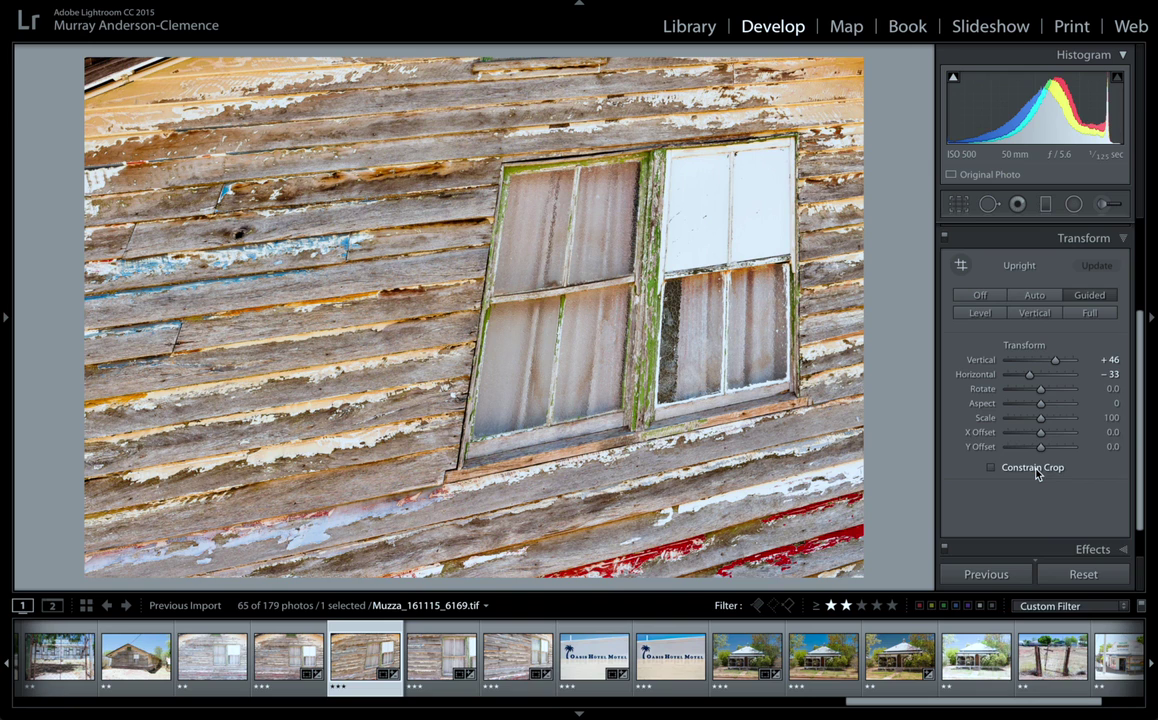
Step: Undo the Constrain Crop changes and the manual Horizontal and Vertical transforms
key(ctrl+z)
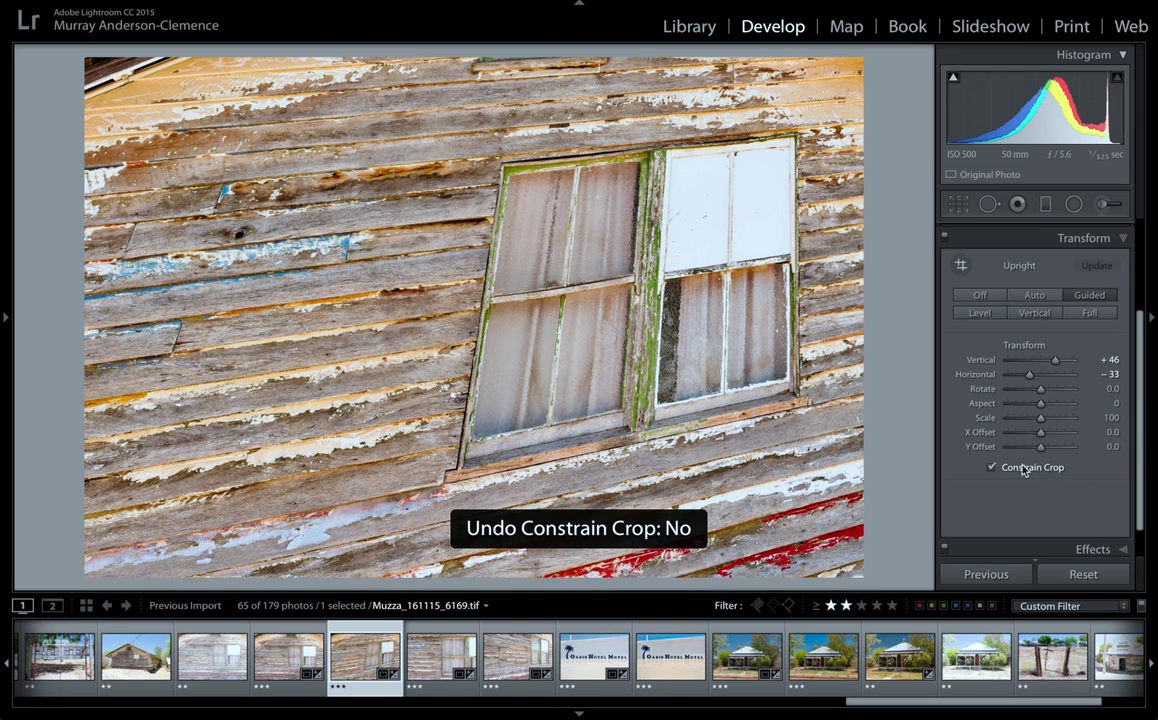
key(ctrl+z)
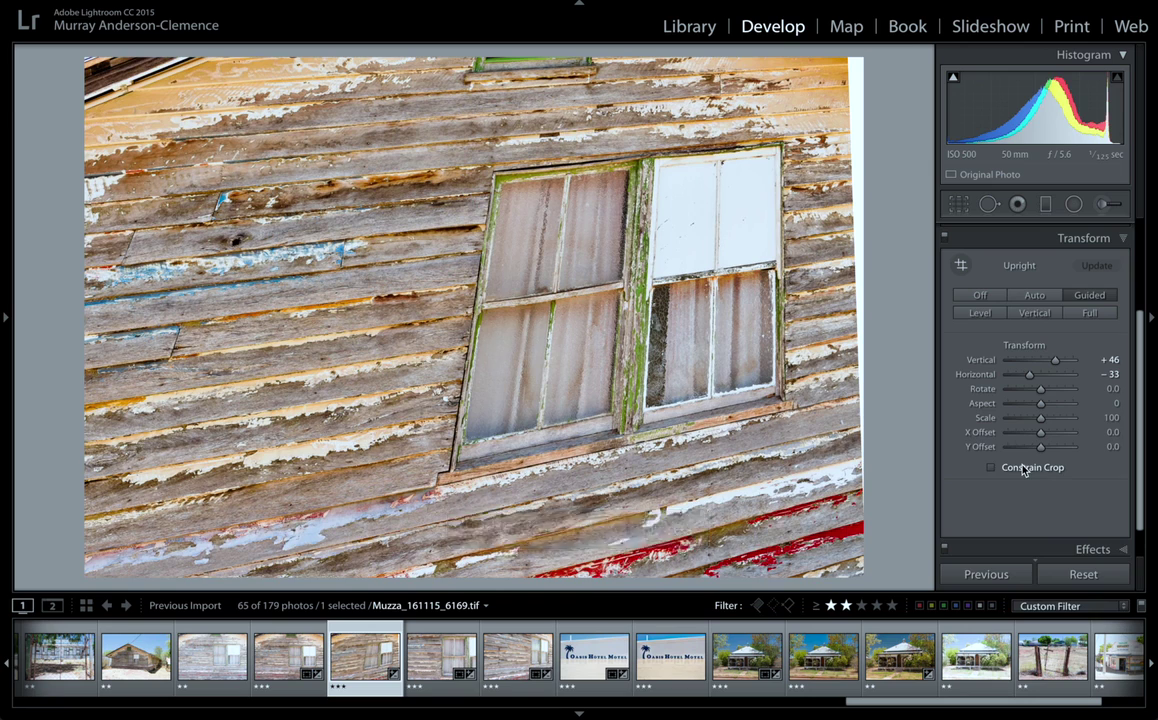
key(ctrl+z)
key(ctrl+z)
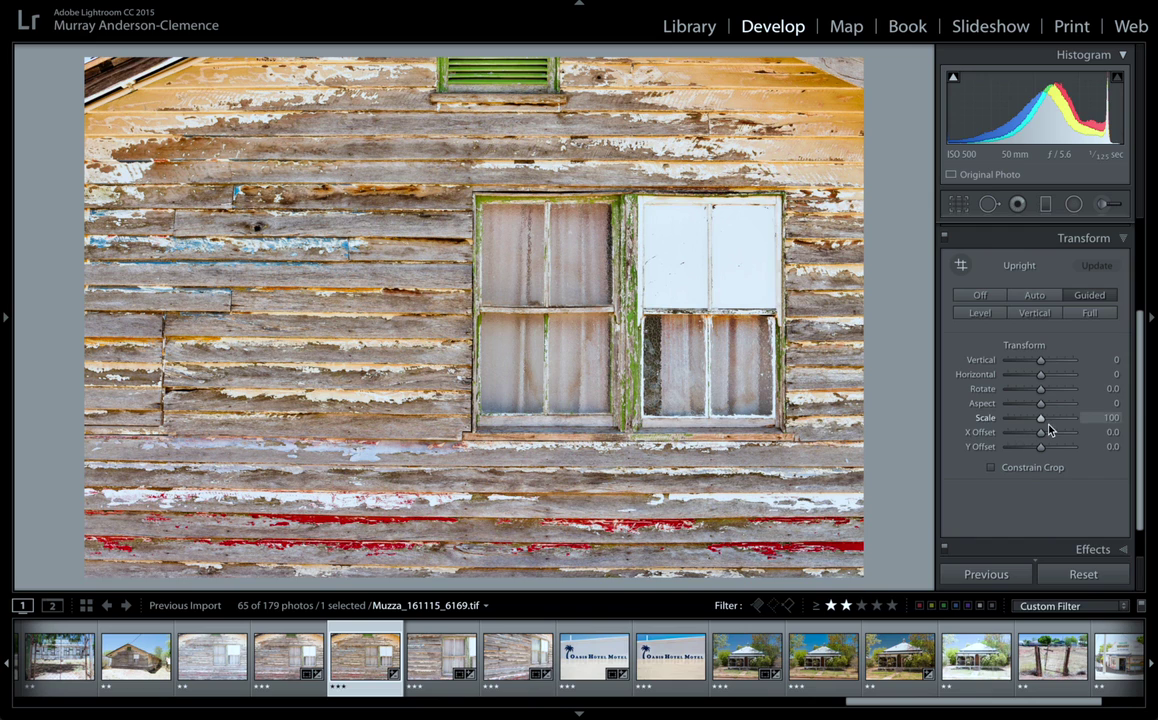
Step: Set the wall photo's Post-Crop Vignetting amount to −100 with the Highlight Priority style
click(1060, 238)
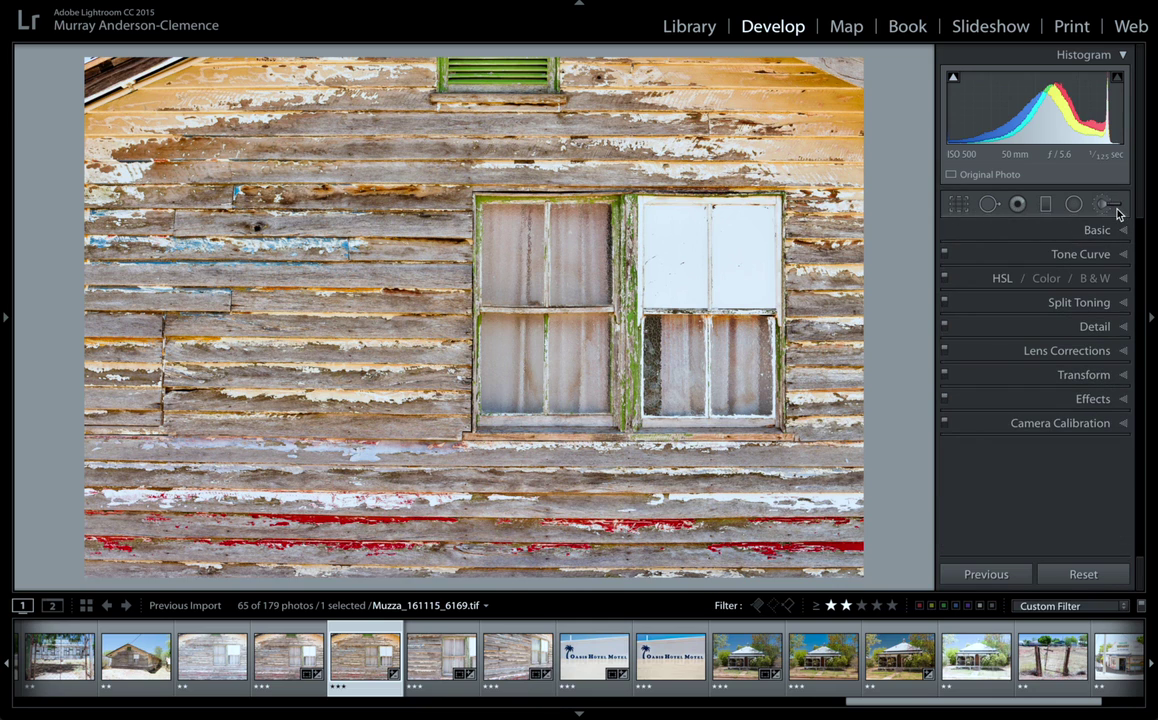
click(1071, 399)
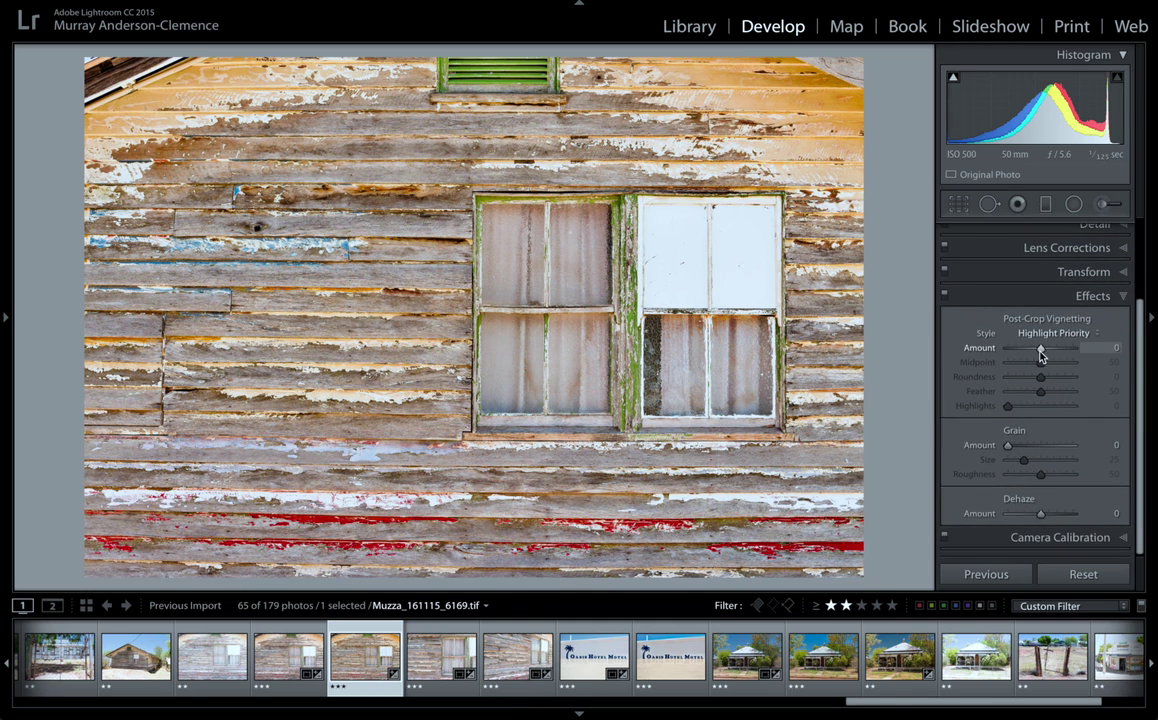
drag(1042, 350, 1008, 343)
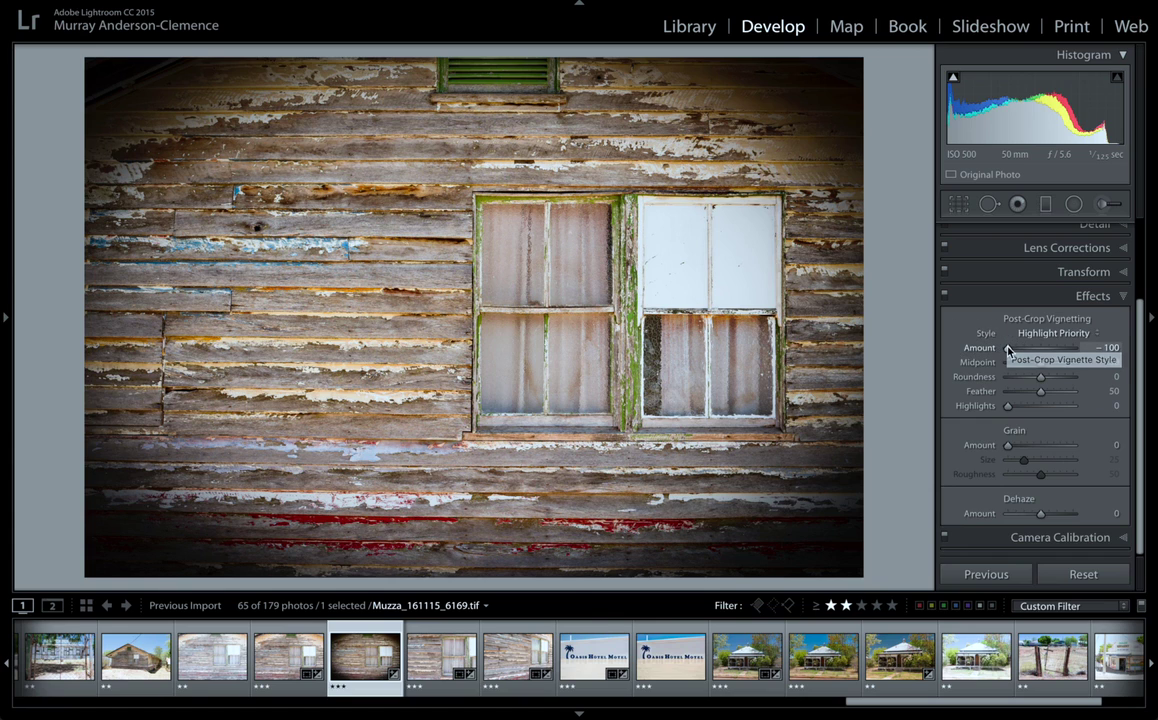
Step: Undo the wall photo's Post-Crop Vignetting changes, including the −100 amount
drag(1008, 350, 1055, 360)
key(ctrl+z)
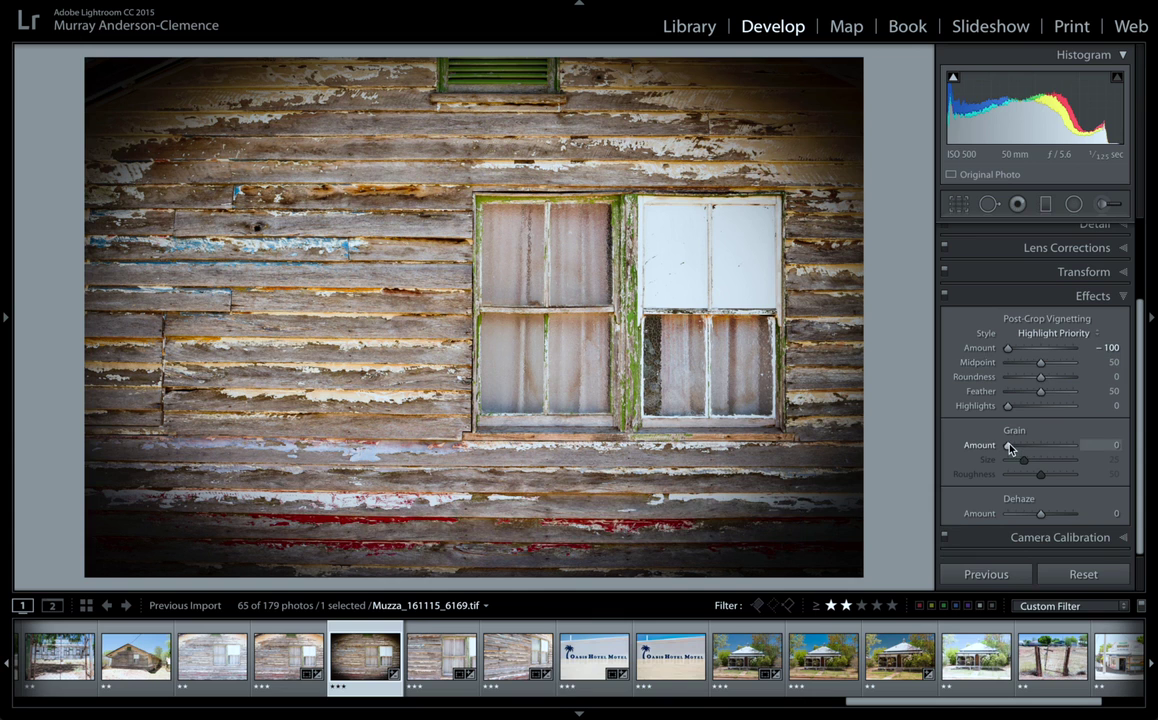
key(ctrl+z)
Step: Try a Grain amount of 100 on the wall photo, inspect the window up close, and undo the grain
drag(1010, 446, 1078, 444)
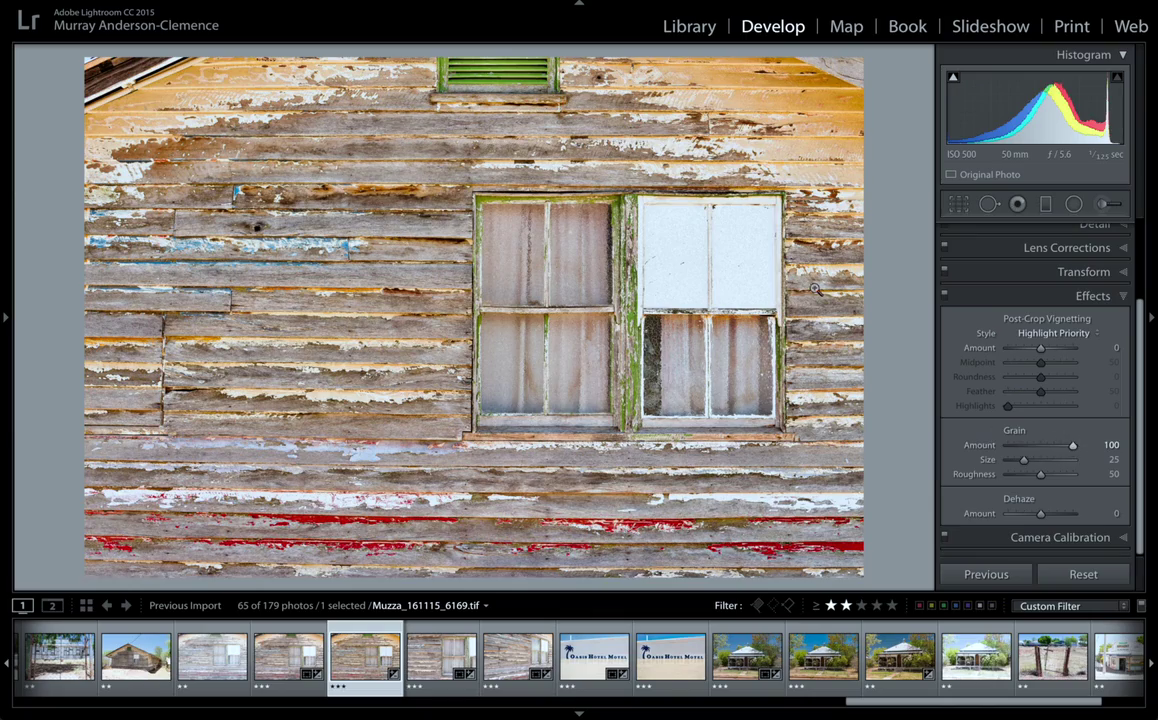
click(543, 291)
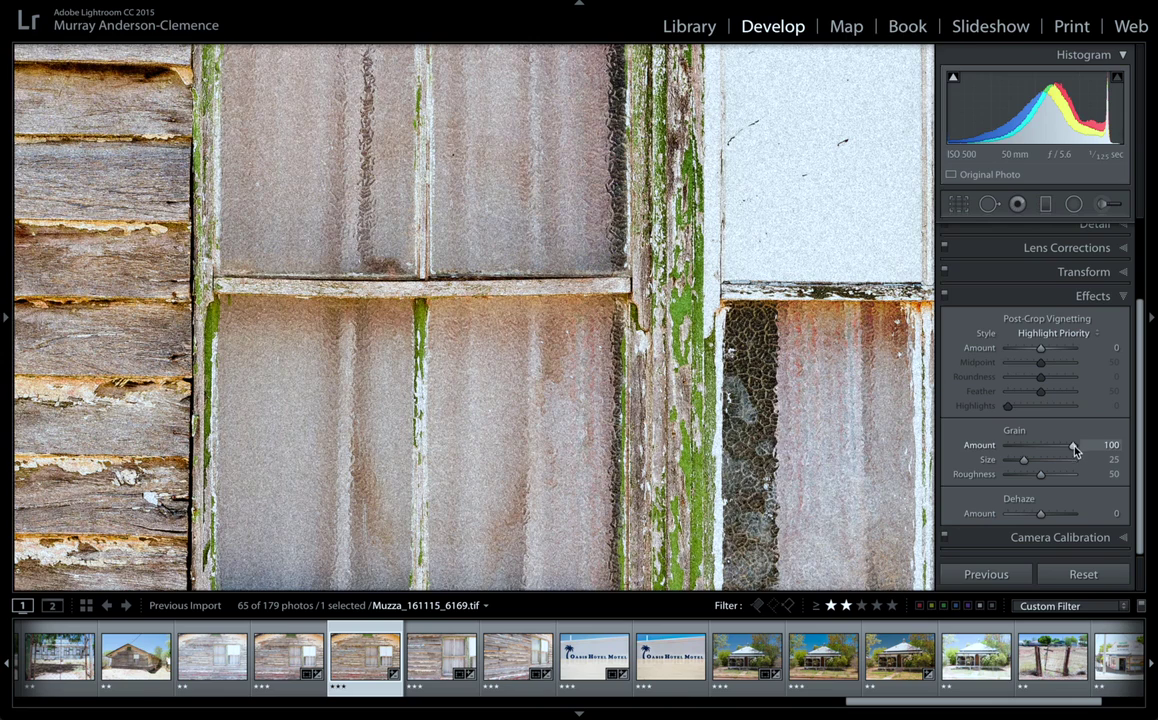
key(ctrl+z)
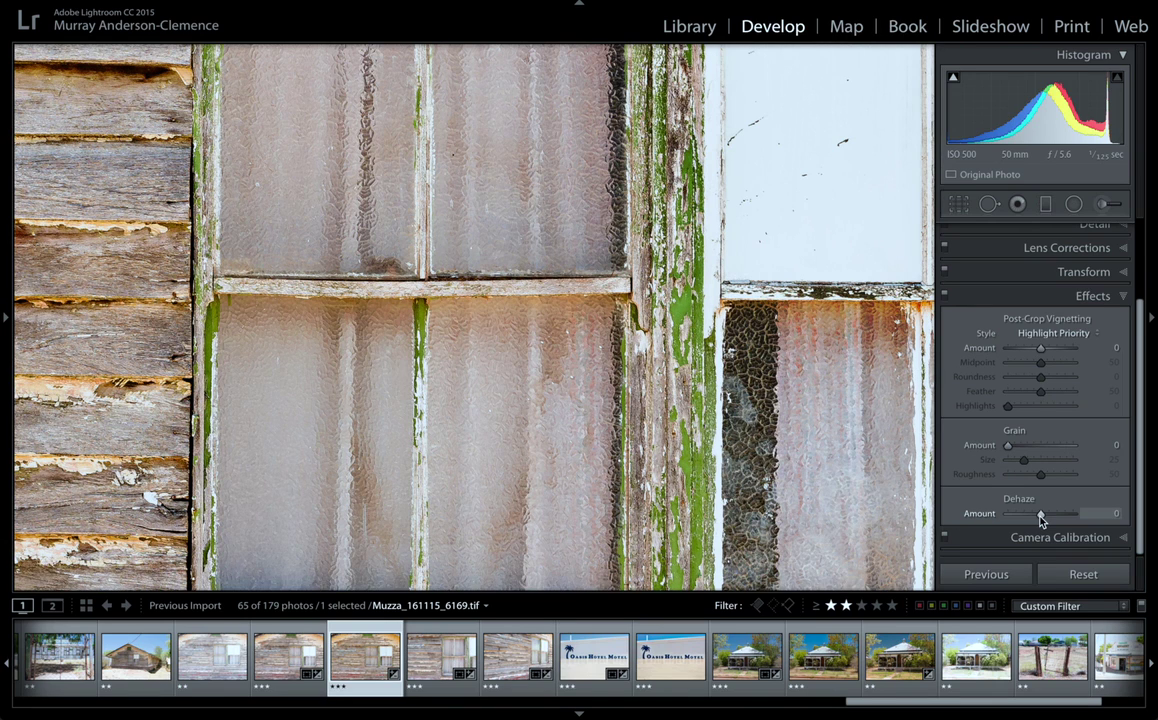
Step: Try Dehaze on the wall photo at +100 and at a negative amount, undoing each trial
drag(1041, 518, 1073, 514)
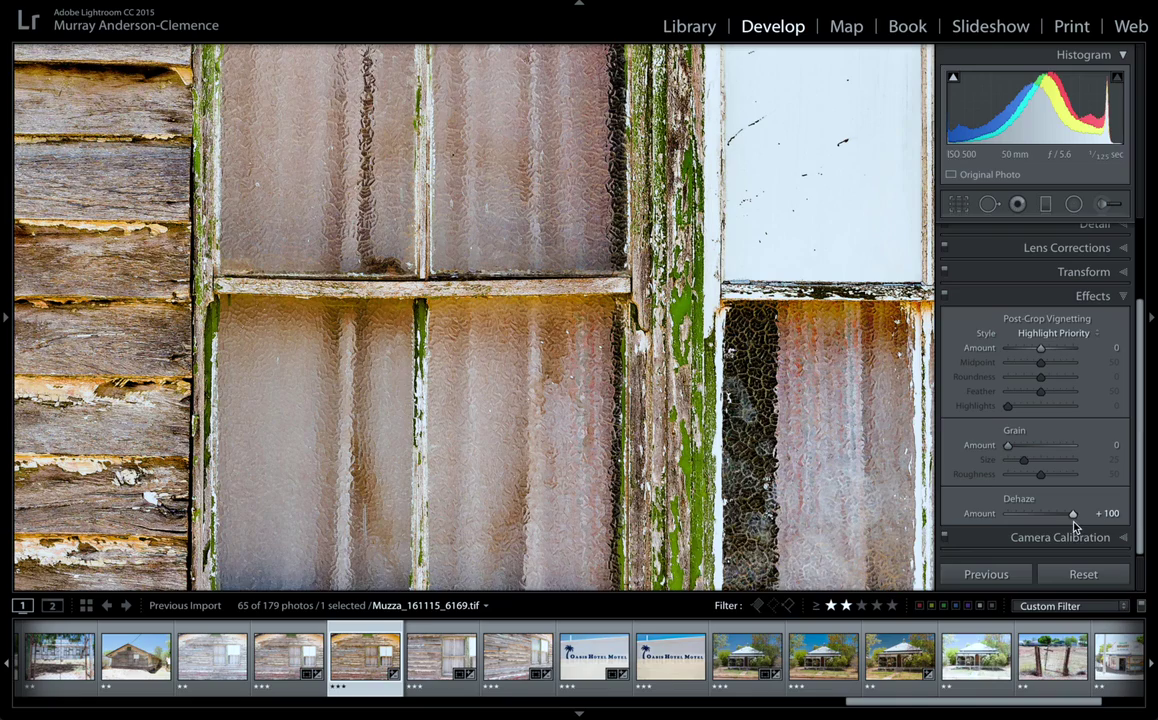
click(817, 399)
key(ctrl+z)
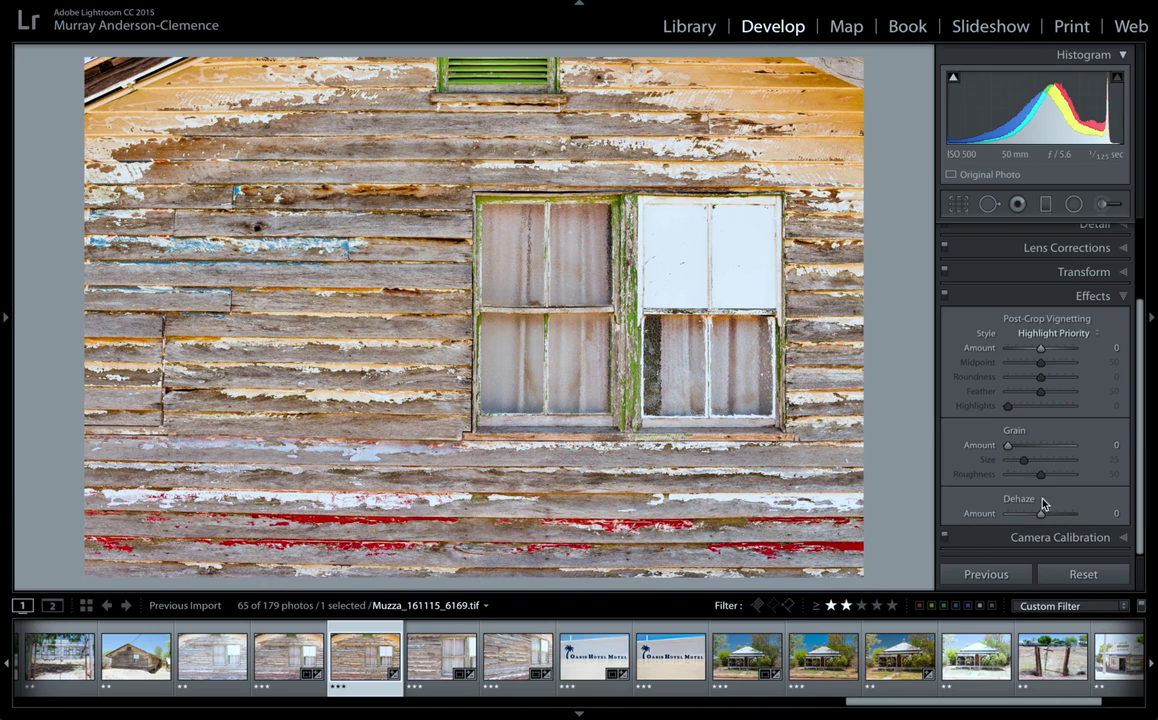
drag(1015, 516, 1002, 517)
key(ctrl+z)
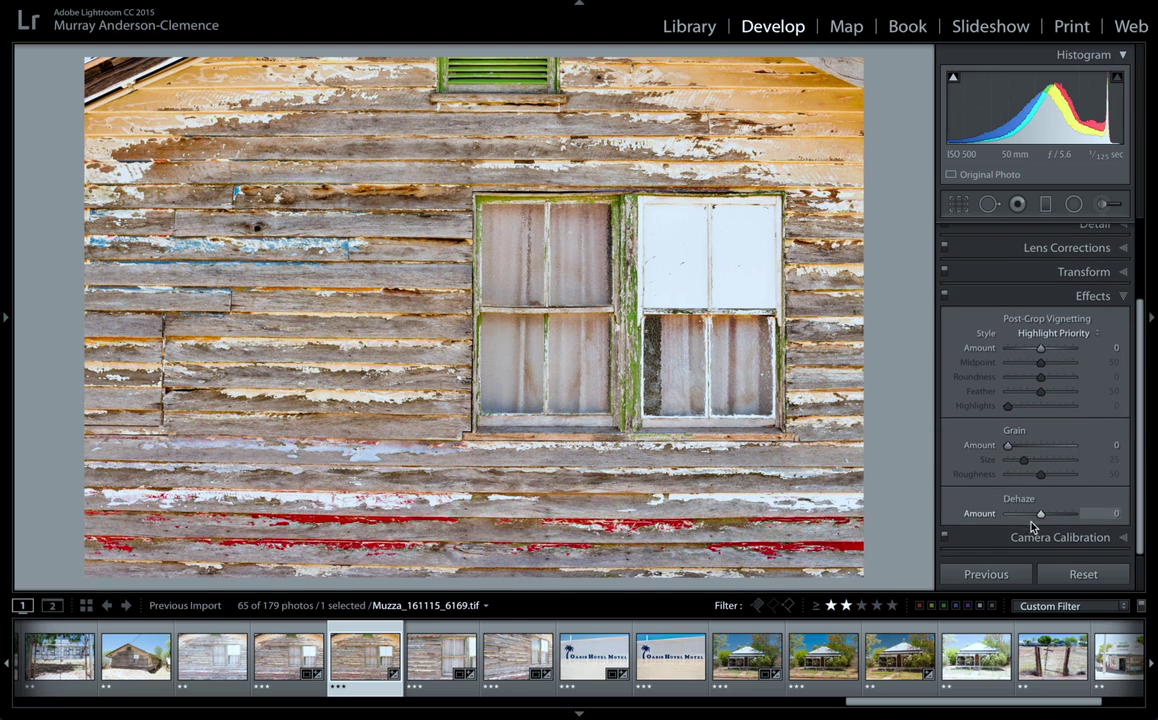
Step: Review the Camera Calibration settings, including the profile and process version choices, keeping process 2012 (Current)
click(1033, 537)
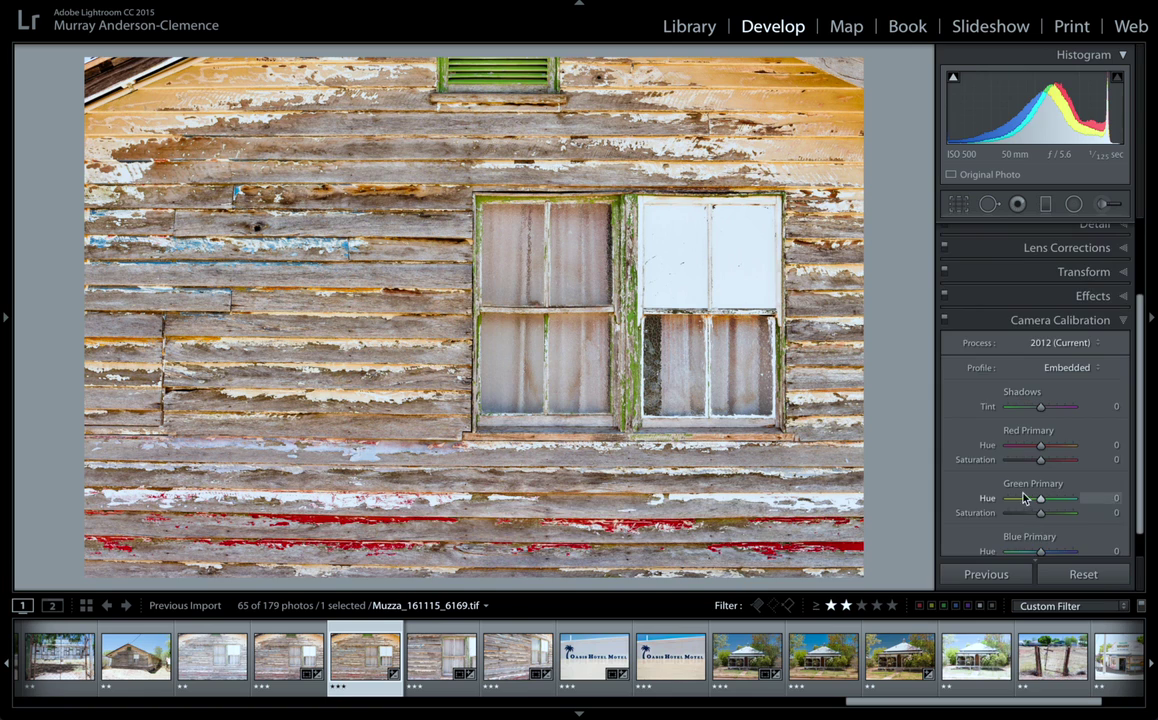
scroll(1021, 499, down, 2)
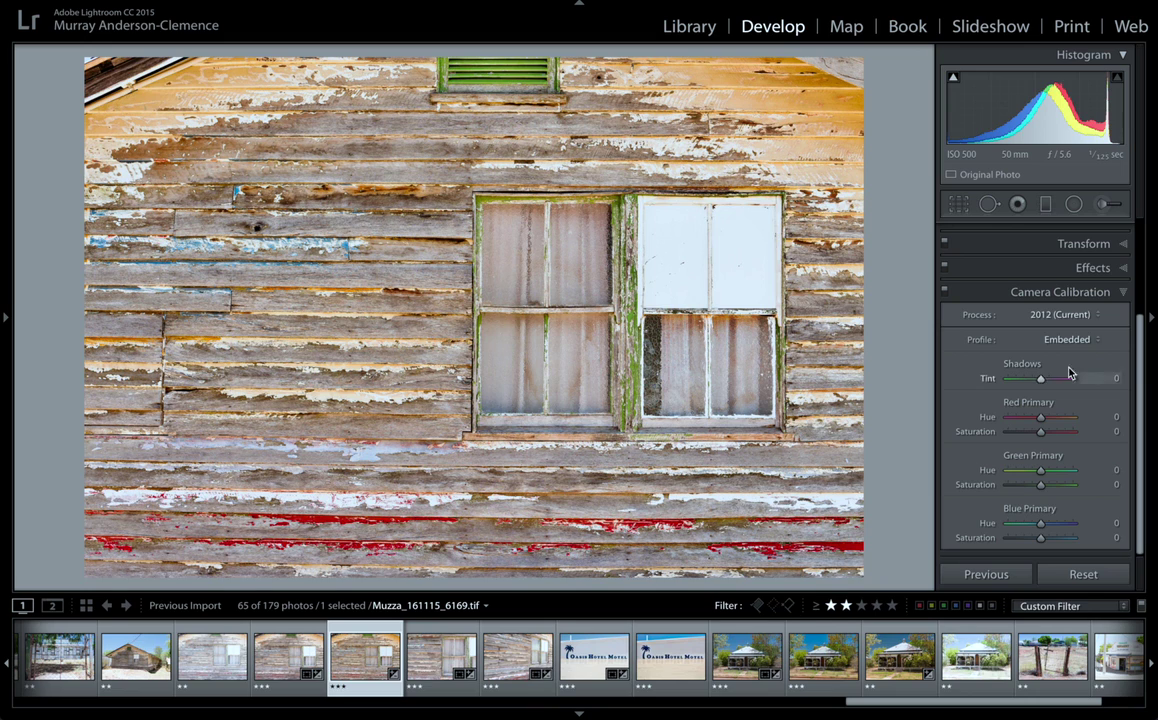
click(1090, 340)
click(1090, 340)
click(1090, 316)
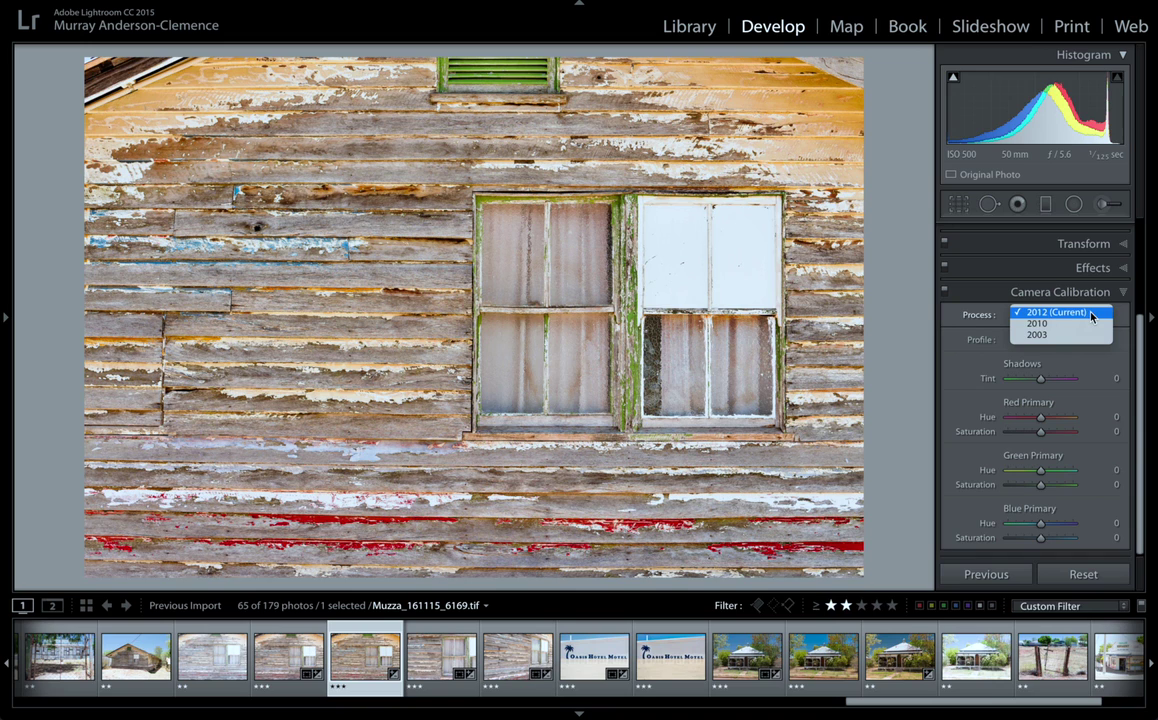
click(1092, 314)
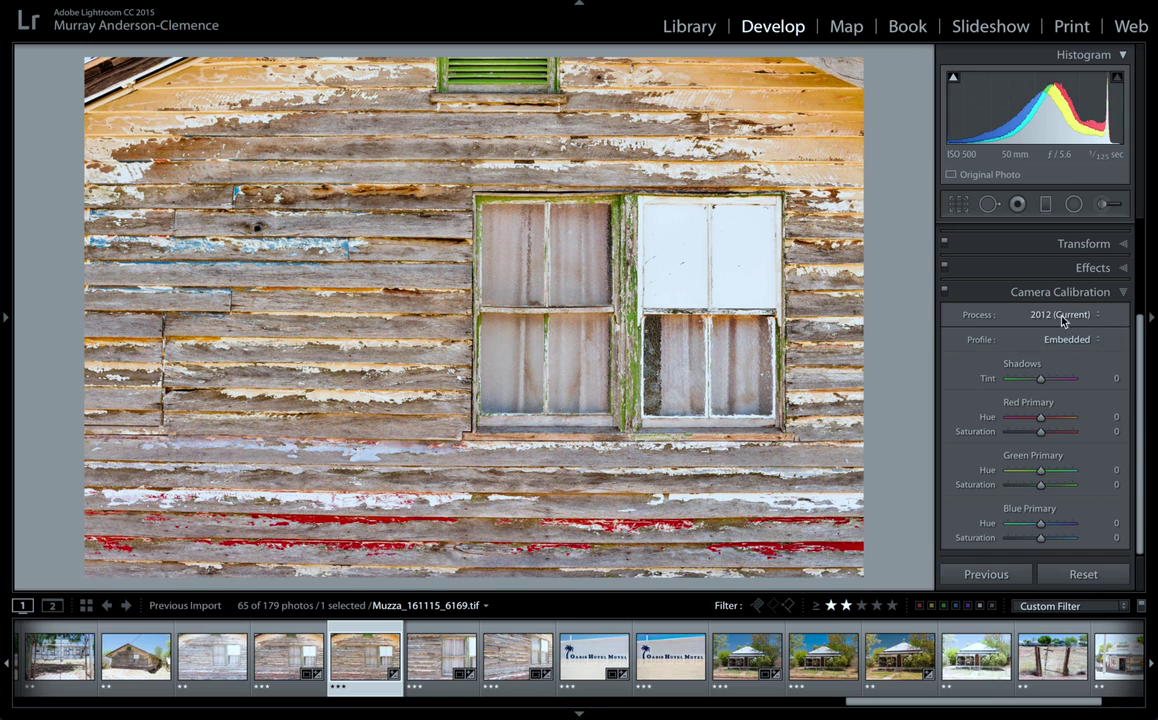
click(1080, 292)
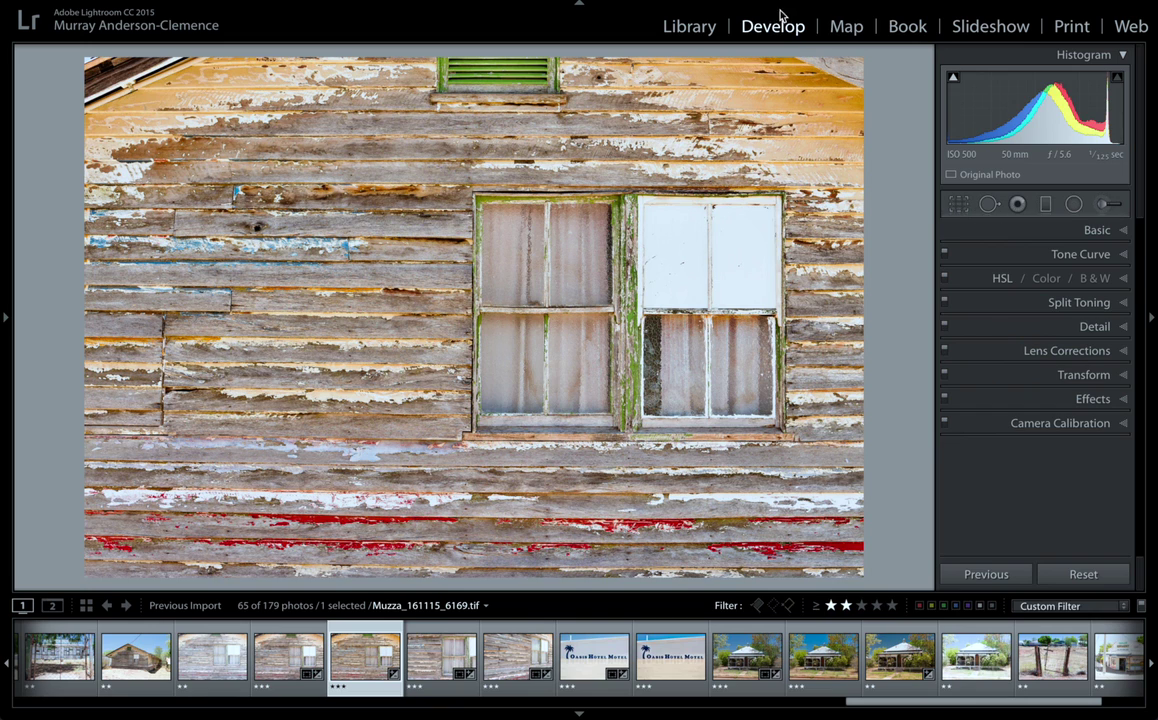
Step: Crop the wall photo at its original aspect ratio to the window and surrounding boards, cutting off the green vent and lower red boards
click(958, 206)
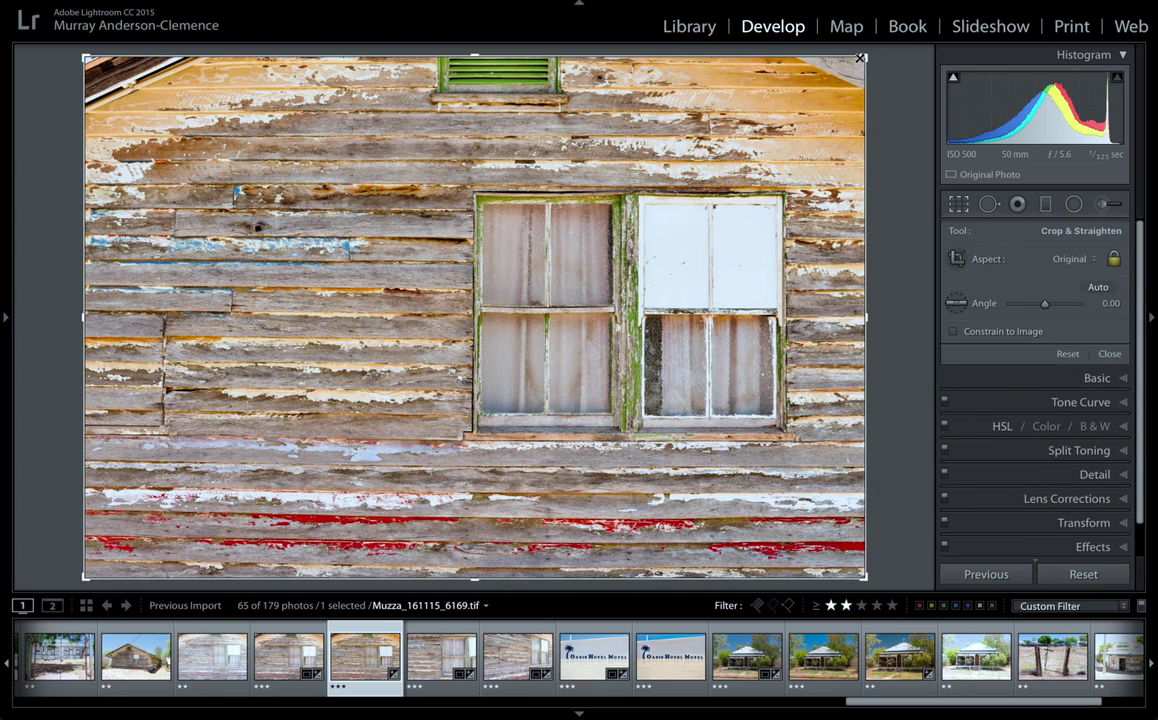
drag(860, 58, 928, 26)
drag(528, 56, 548, 8)
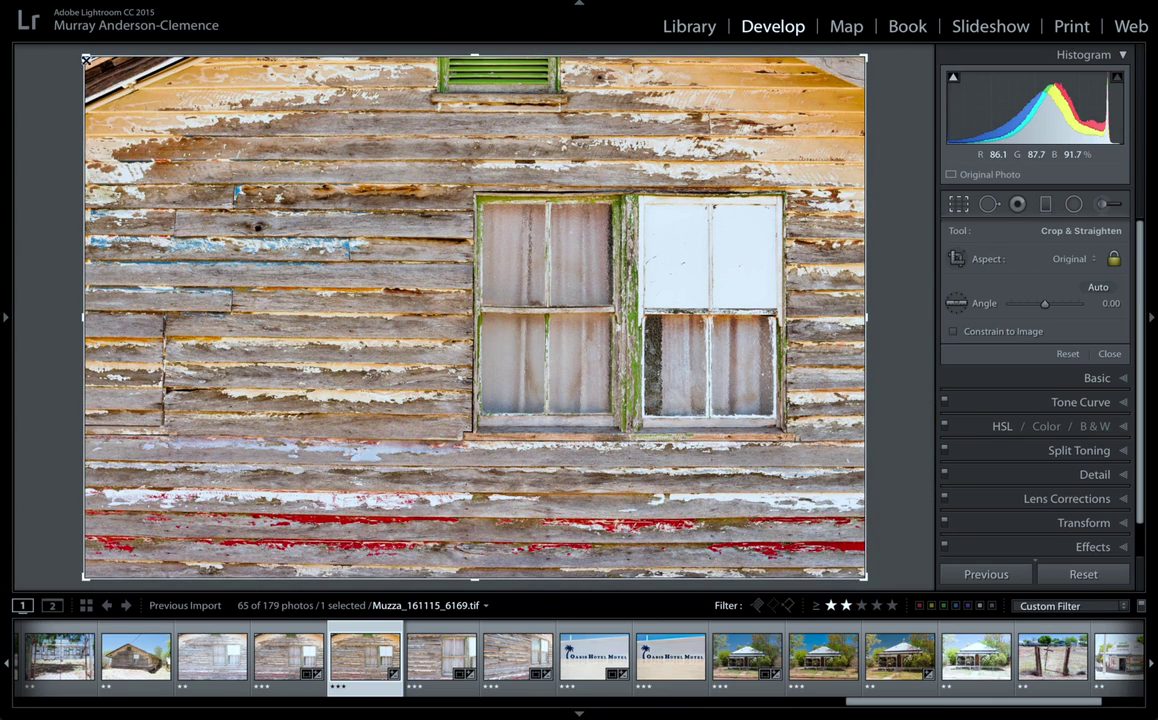
key(alt)
drag(86, 60, 176, 120)
drag(517, 279, 459, 285)
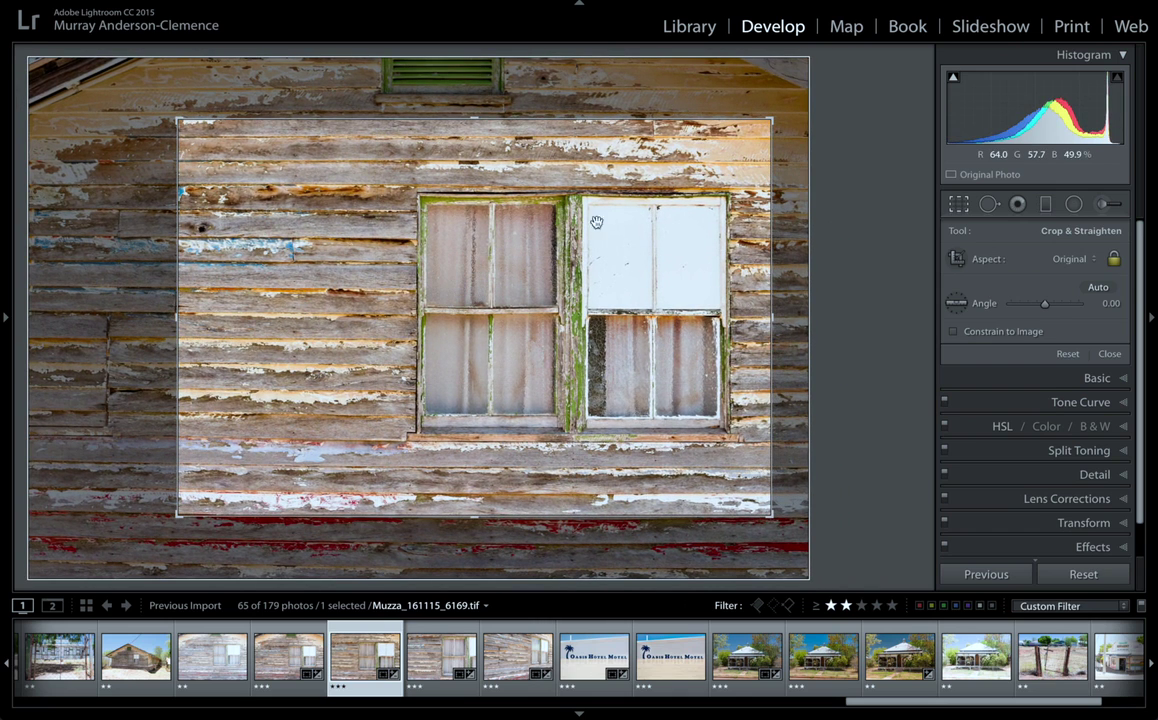
key(Return)
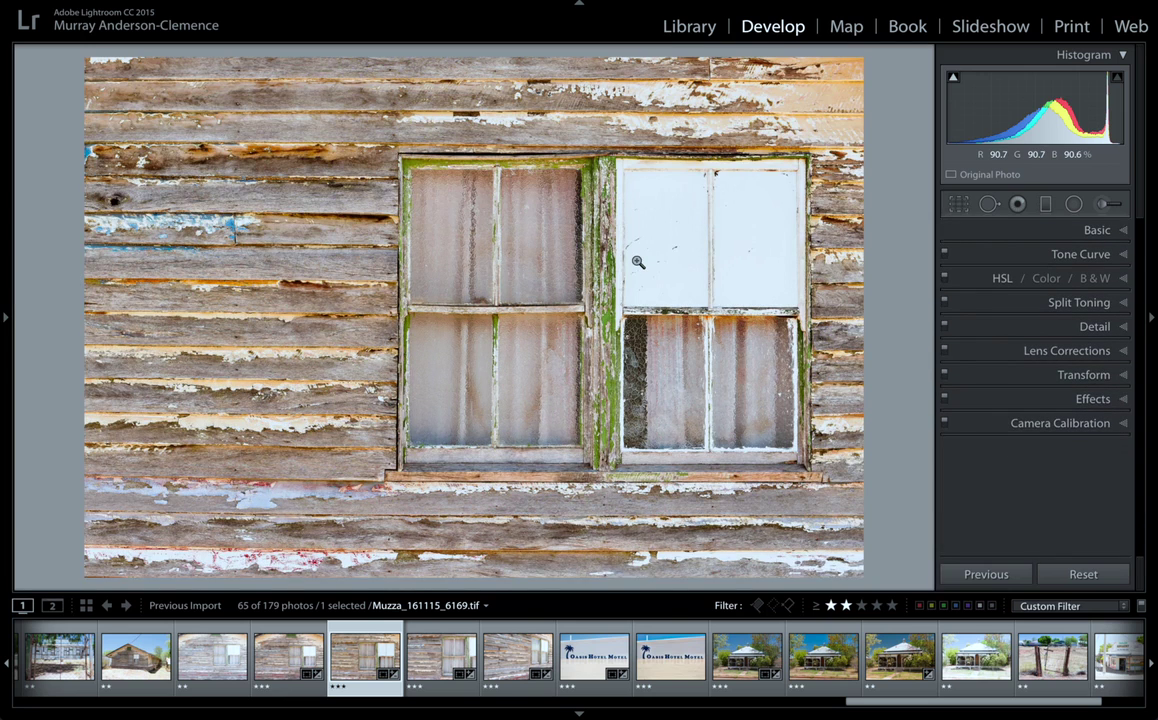
Step: Reopen the wall photo's crop, try an angle of −6.96, and reset the angle to 0.00
click(958, 204)
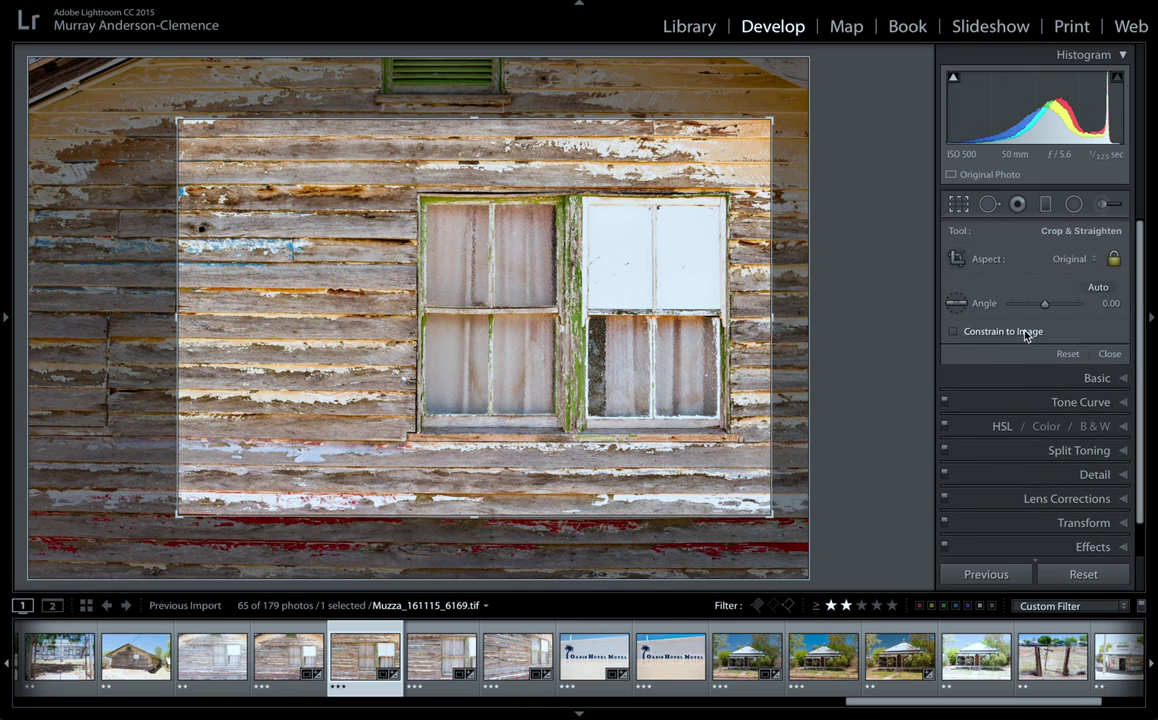
drag(1046, 310, 1040, 310)
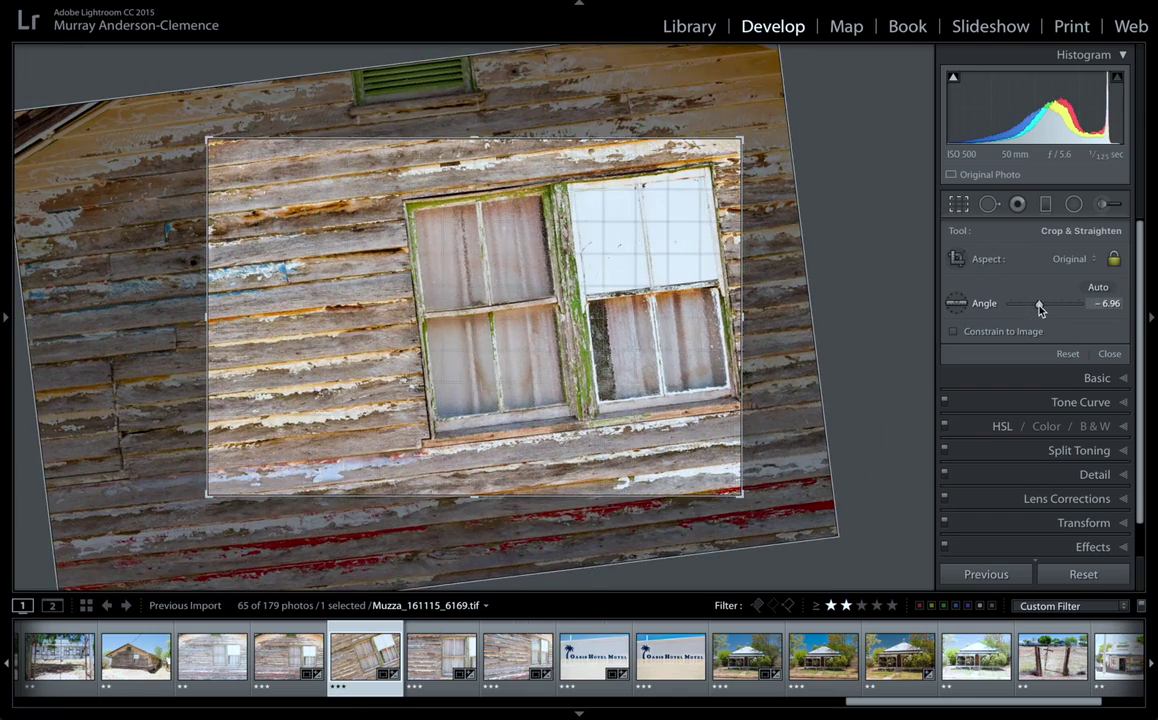
double_click(1040, 307)
Step: Undo the crop angle and crop rectangle changes back to the uncropped wall photo
key(ctrl+z)
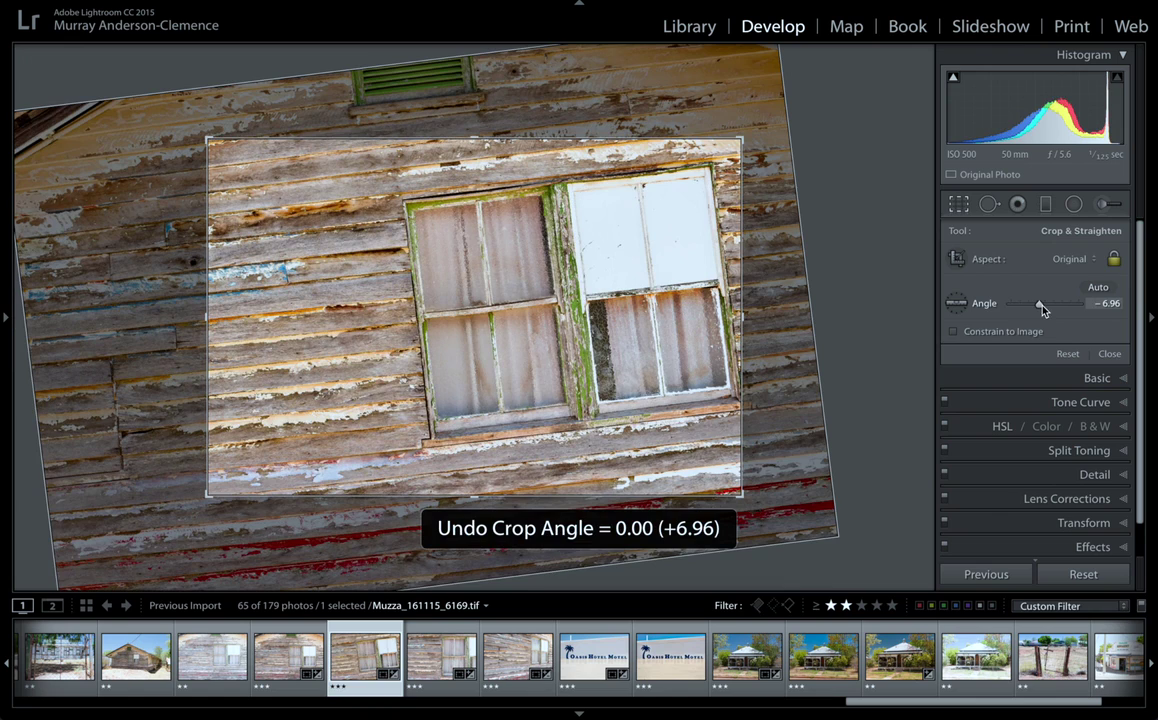
key(ctrl+z)
key(ctrl+z)
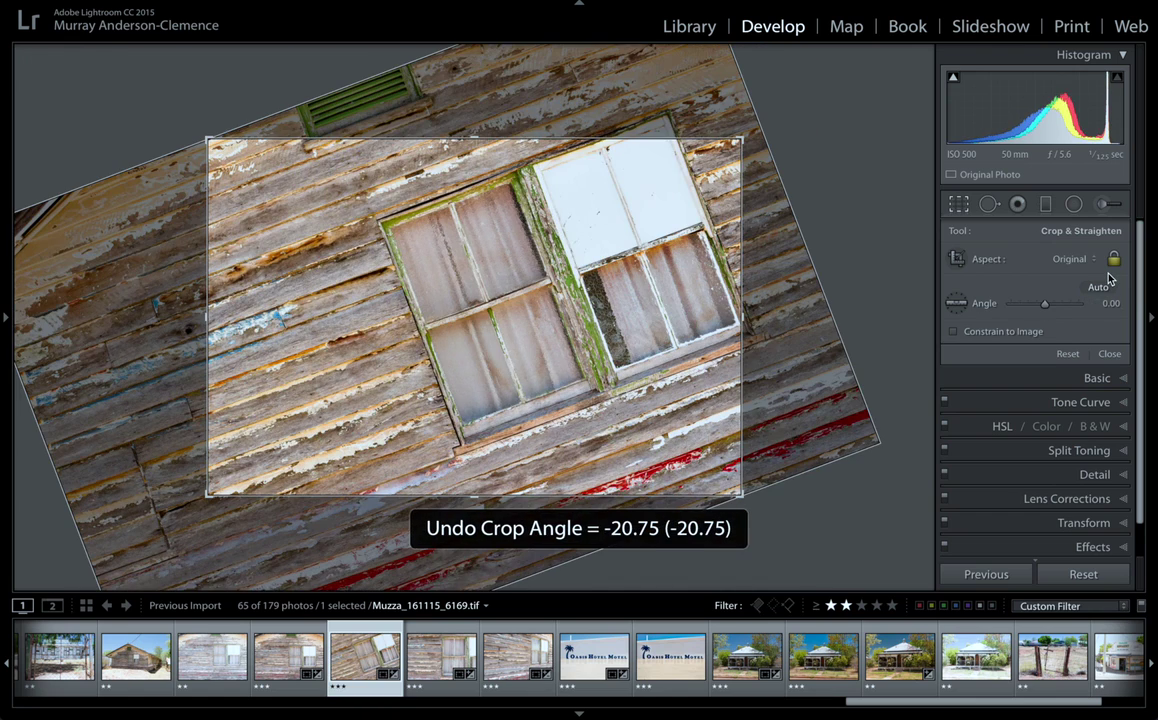
key(ctrl+z)
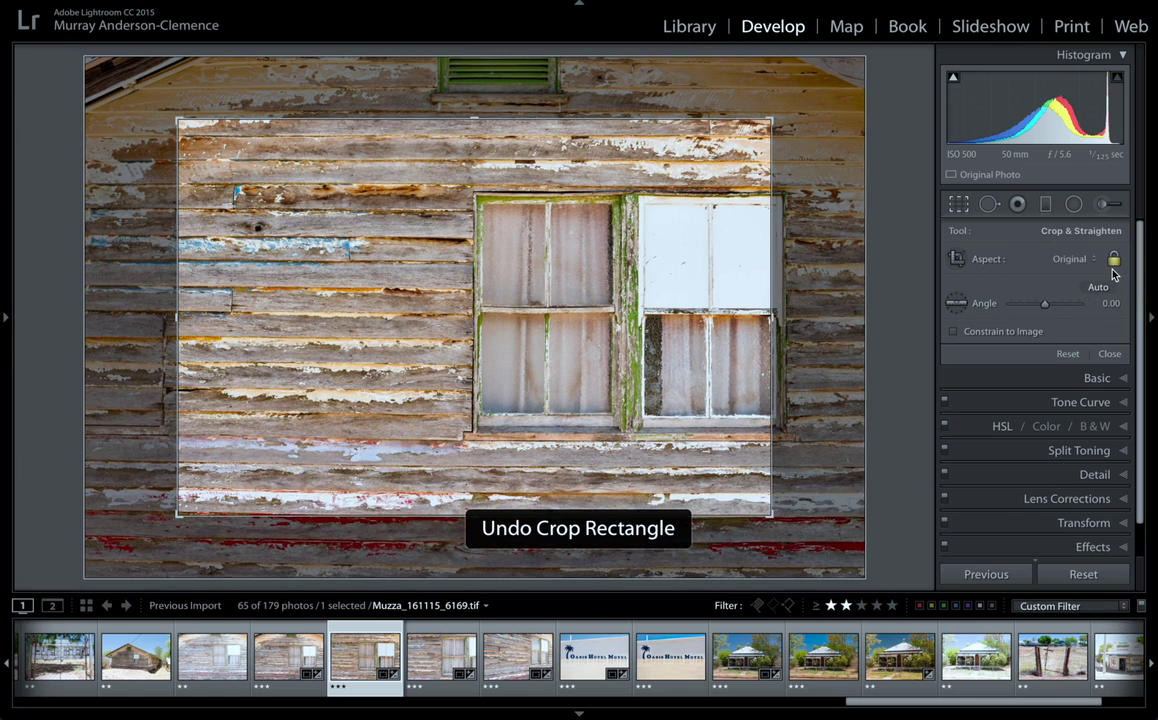
key(ctrl+z)
key(ctrl+z)
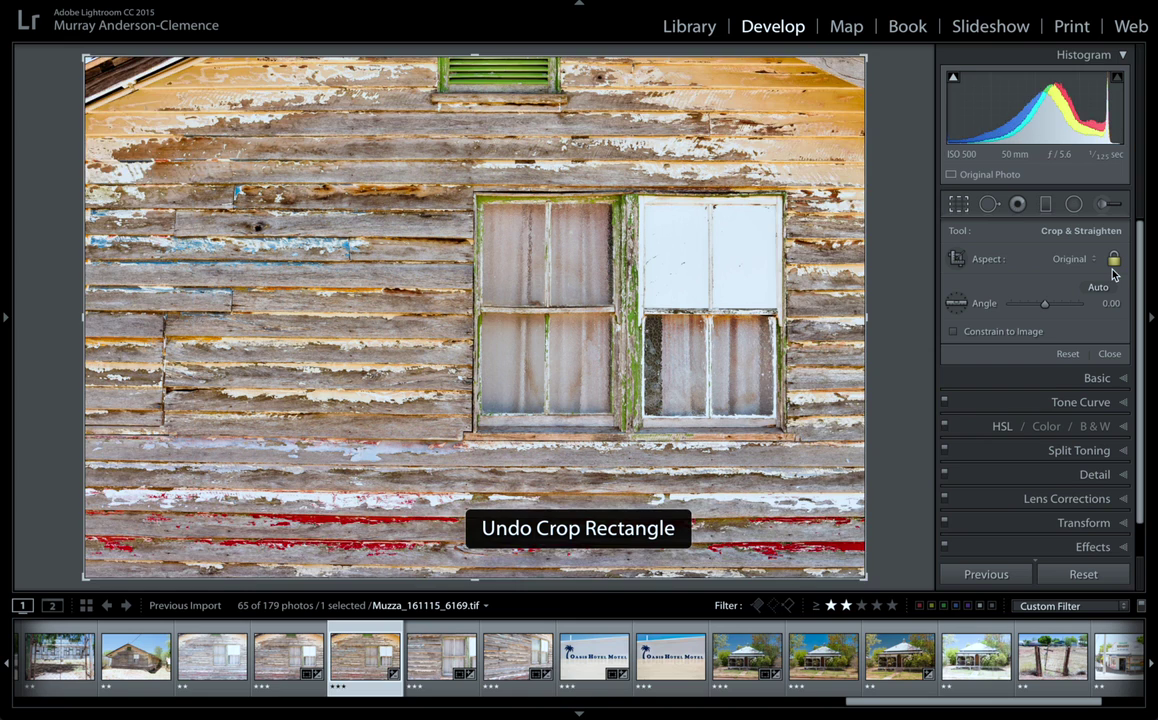
Step: Review the crop aspect presets, unlock the aspect ratio, and try a free-form crop of the wall photo with rotation
click(1085, 260)
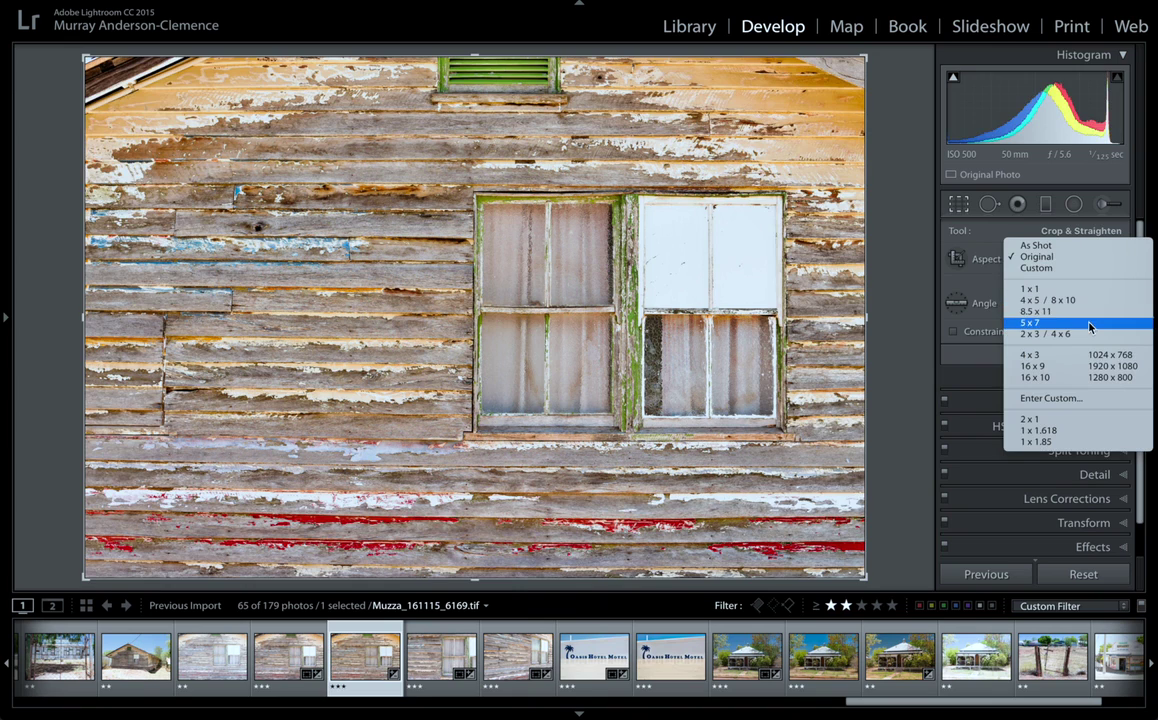
click(996, 240)
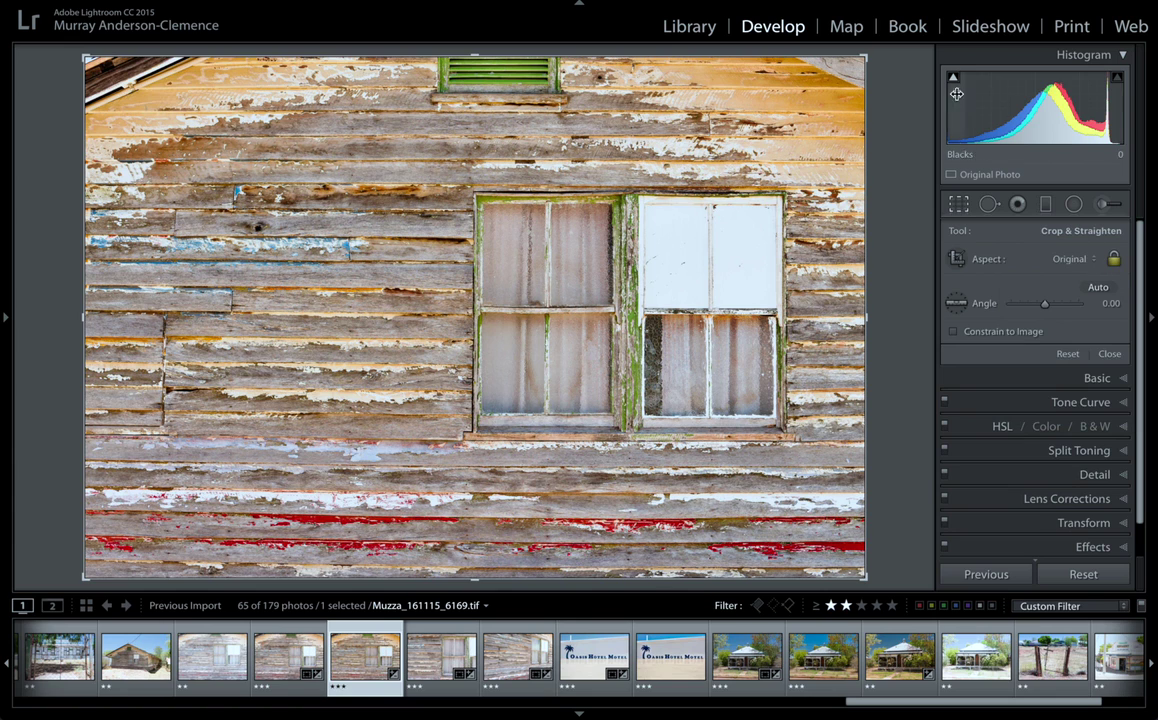
drag(864, 57, 886, 80)
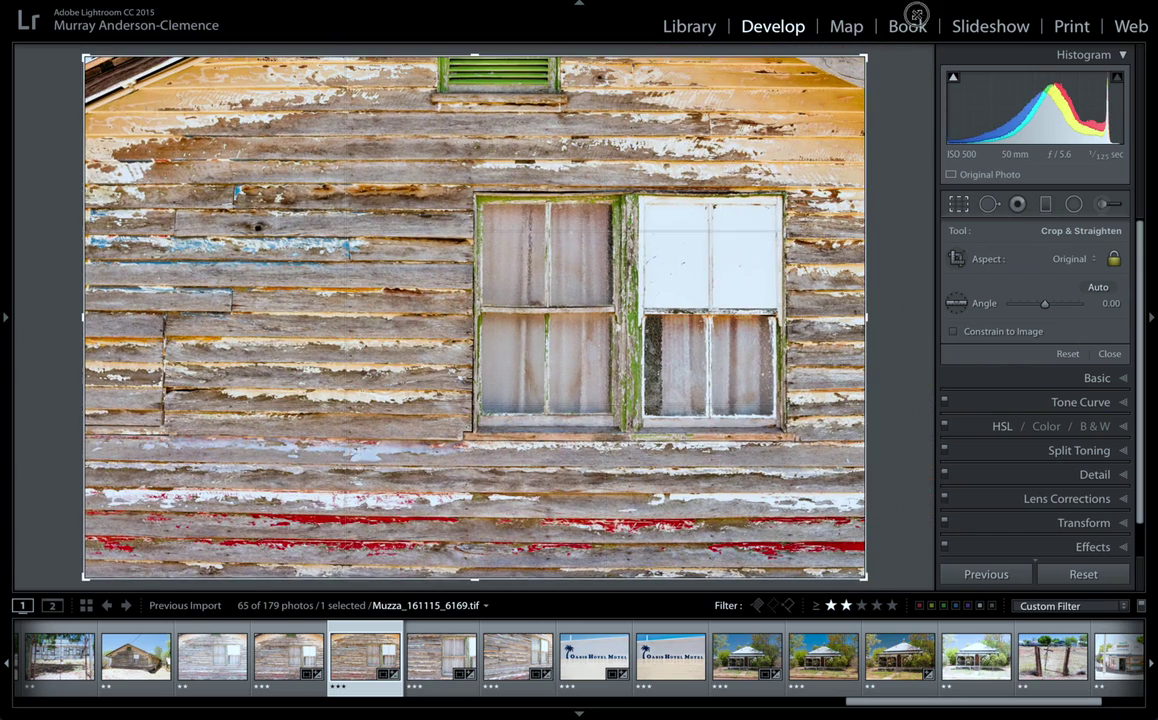
click(1114, 259)
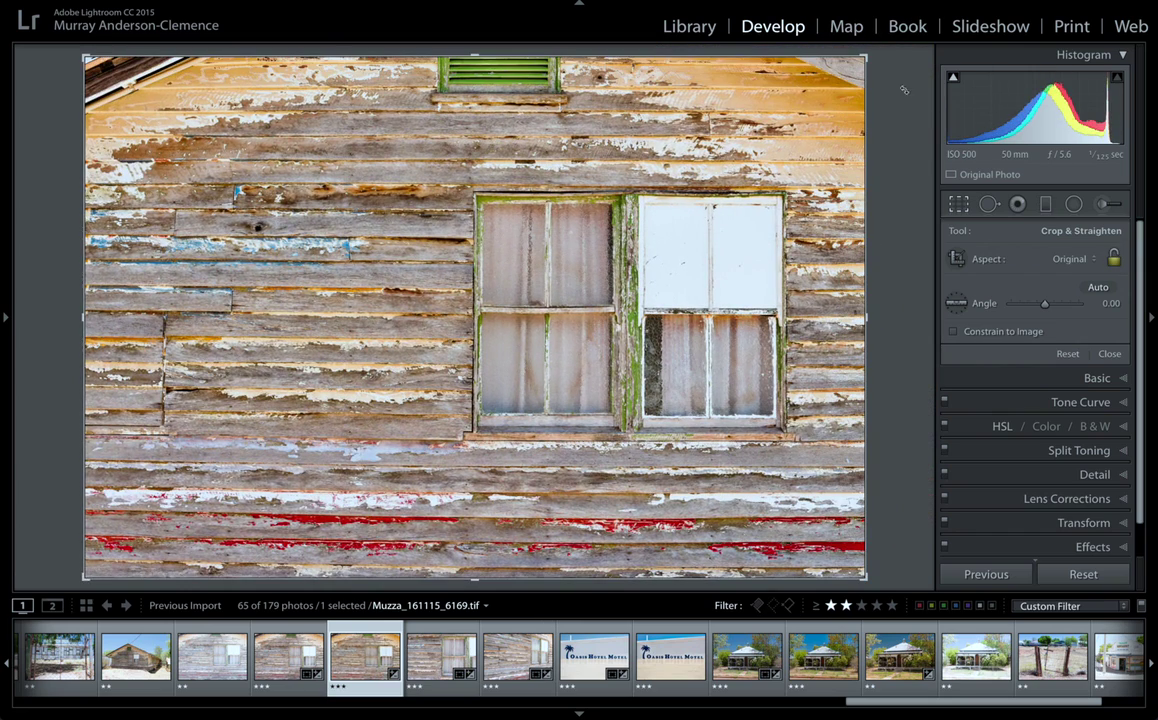
drag(868, 58, 838, 165)
Step: Undo the free-form crop's rotations and custom rectangle
key(ctrl+z)
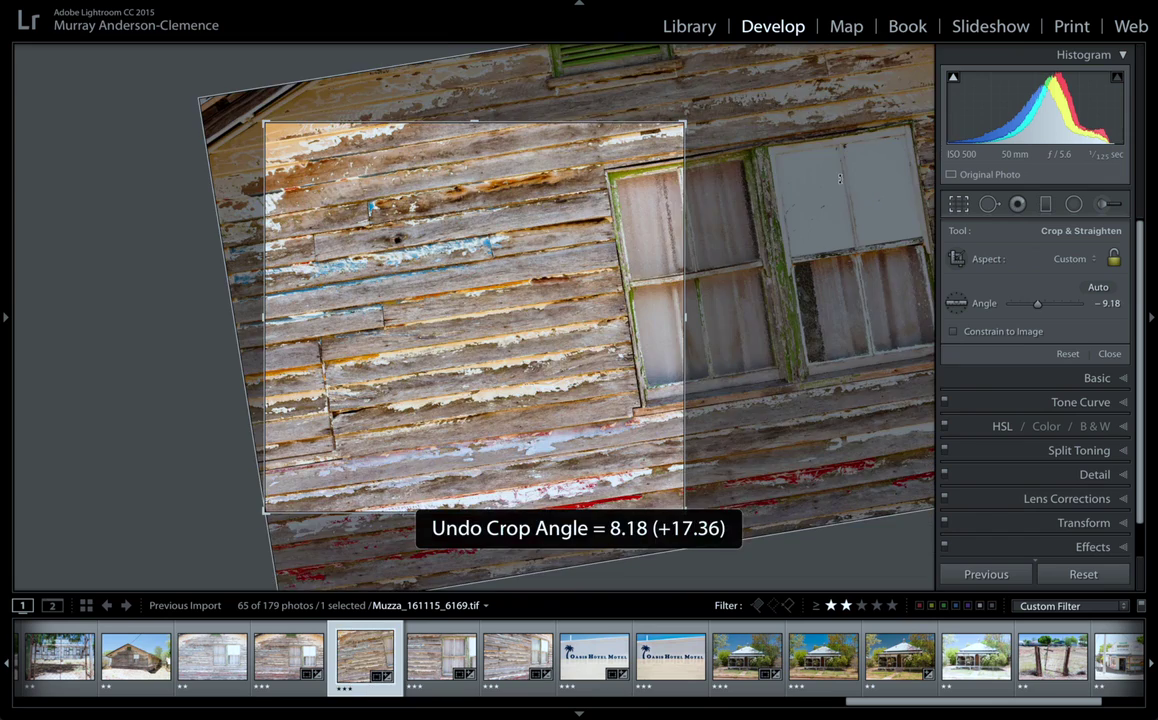
key(ctrl+z)
key(ctrl+z)
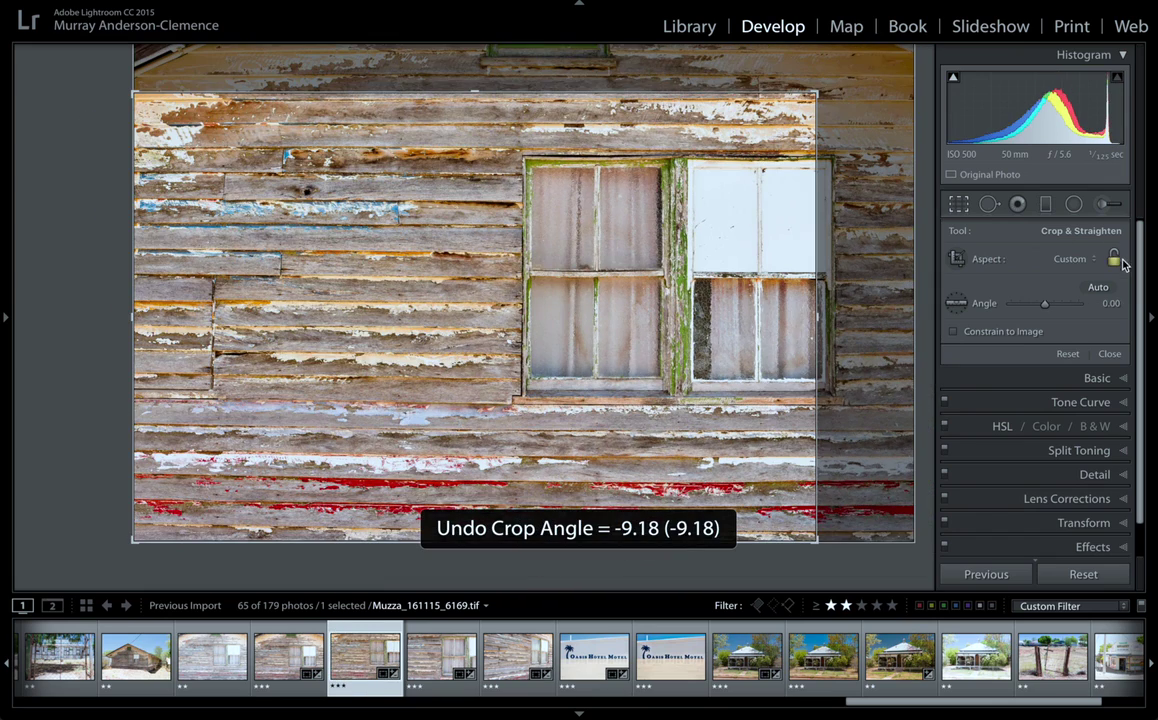
key(ctrl+z)
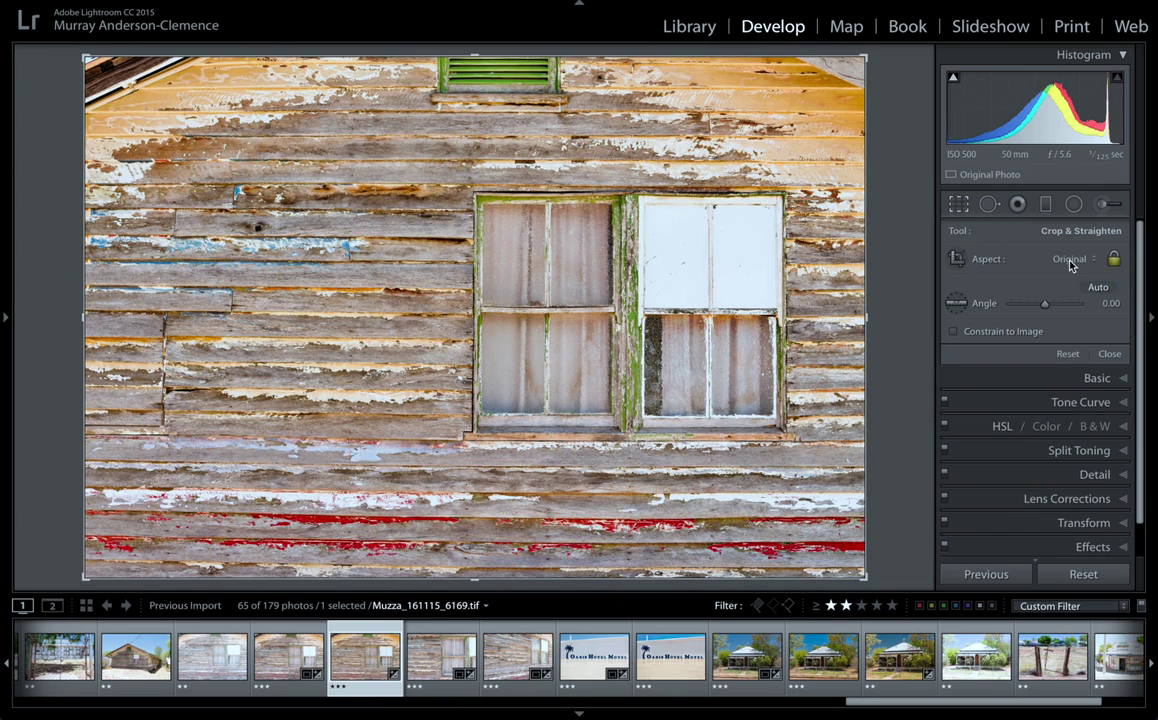
Step: Try a 16 x 9 crop on the wall photo, return the aspect ratio to As Shot, and finish cropping
click(1070, 259)
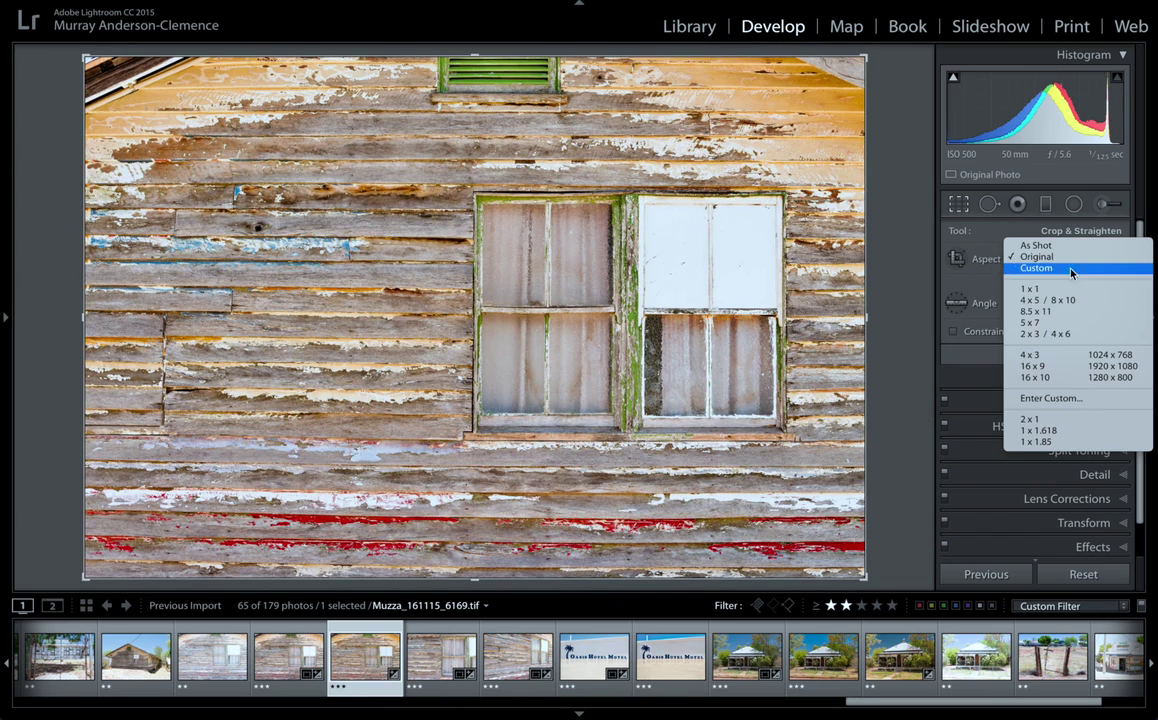
click(1071, 367)
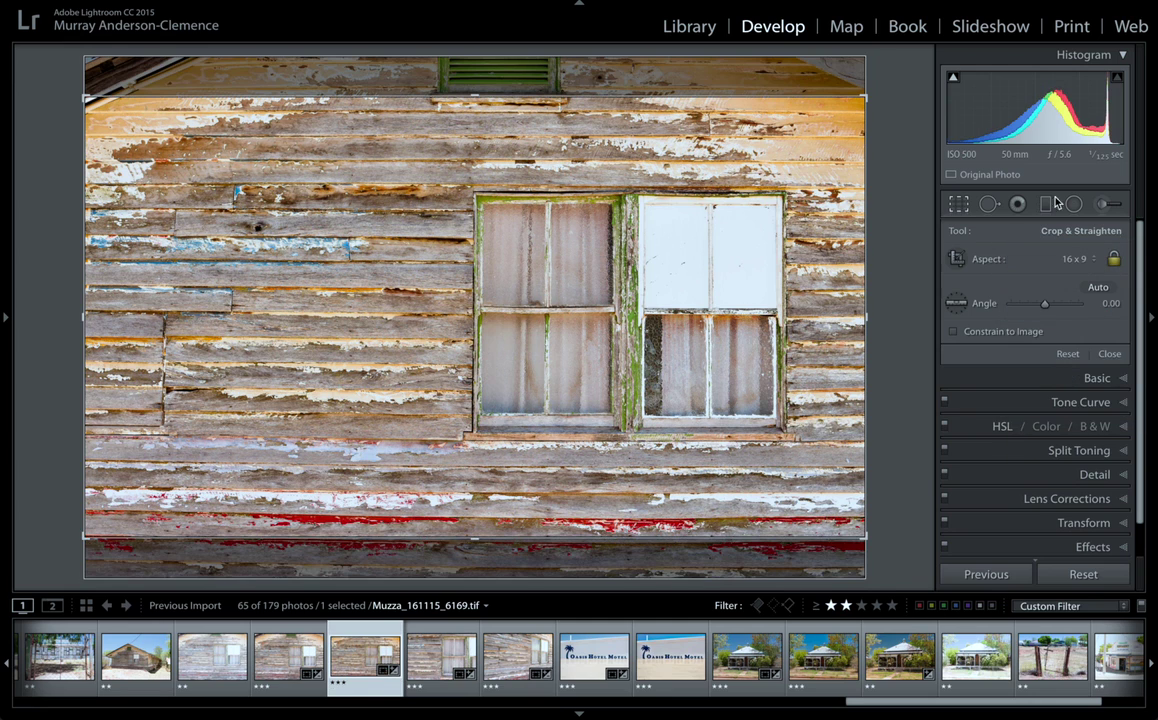
click(1092, 263)
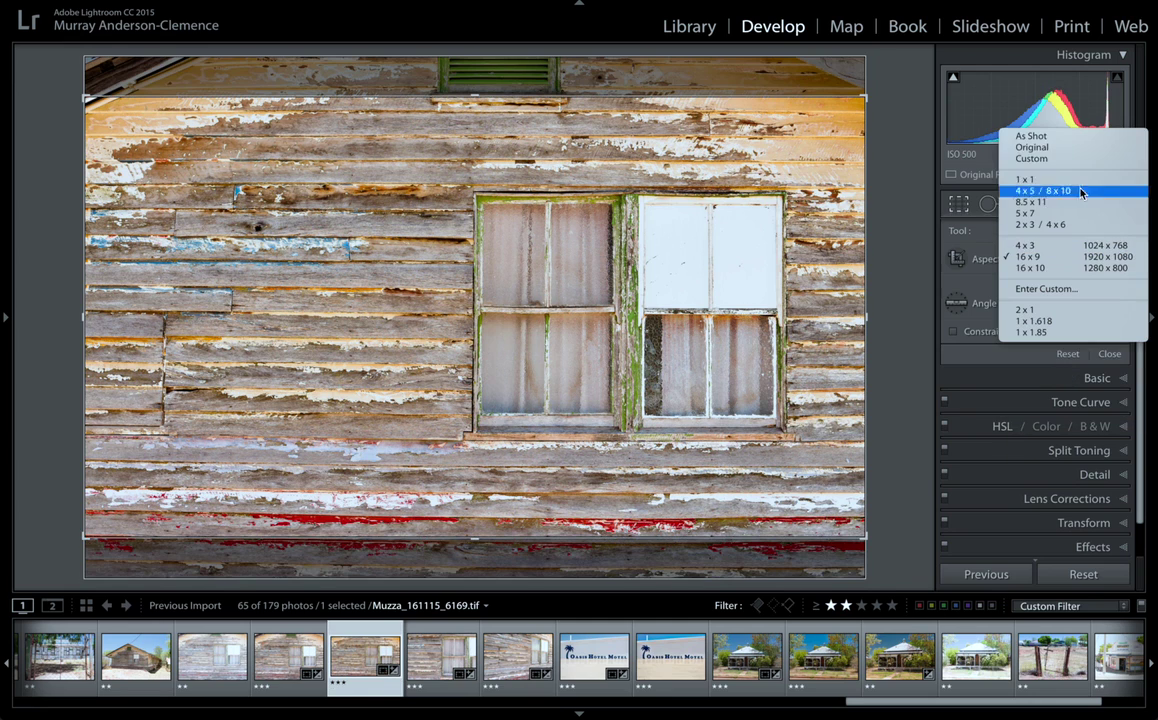
click(1061, 141)
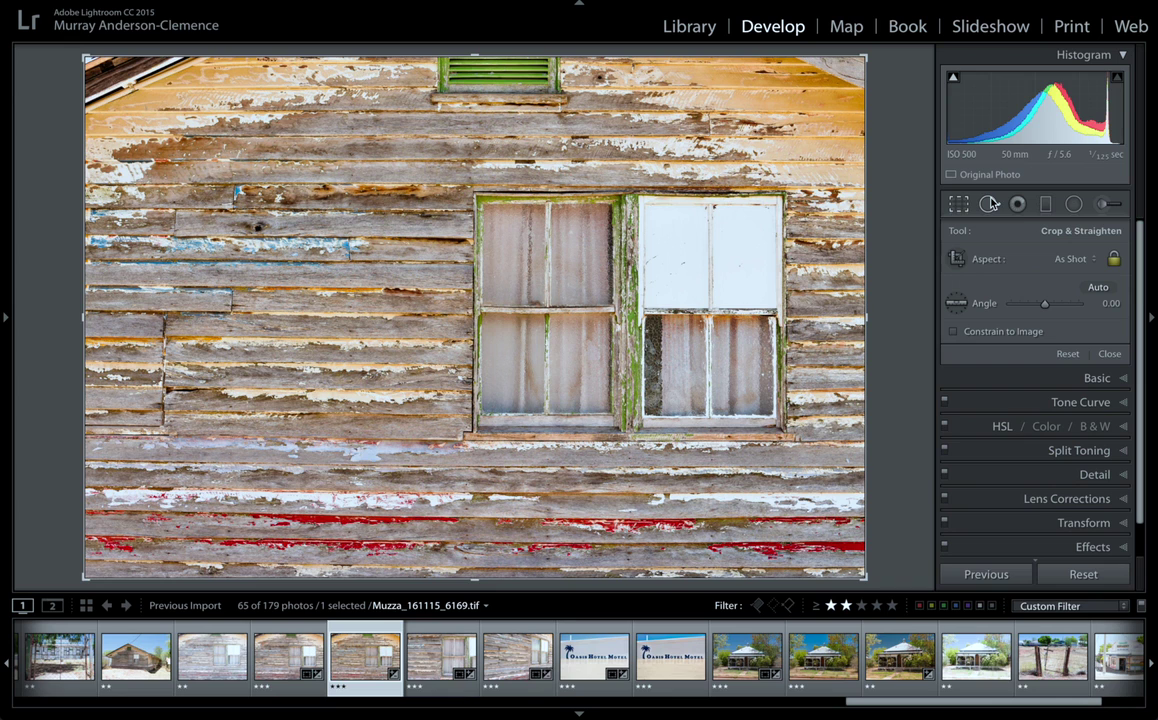
key(Return)
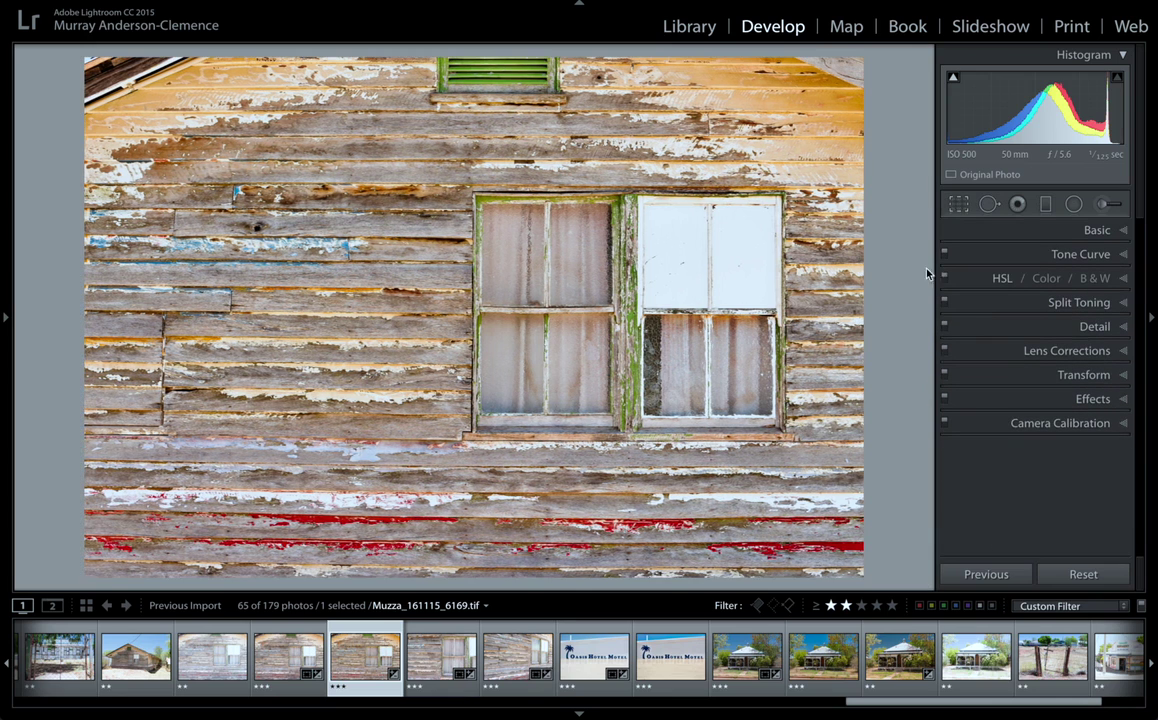
Step: Open the photo of the horse's ears, Muzza_161115_6069.nef, and check the Spot Removal brush options
click(827, 702)
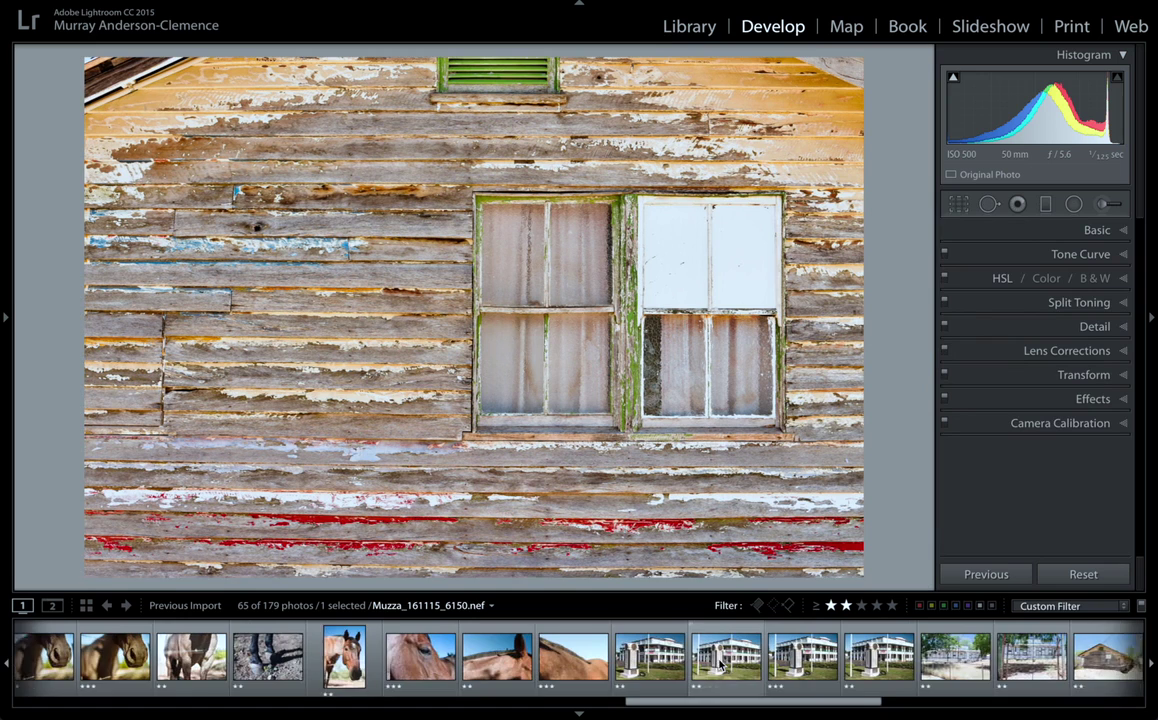
scroll(720, 664, left, 10)
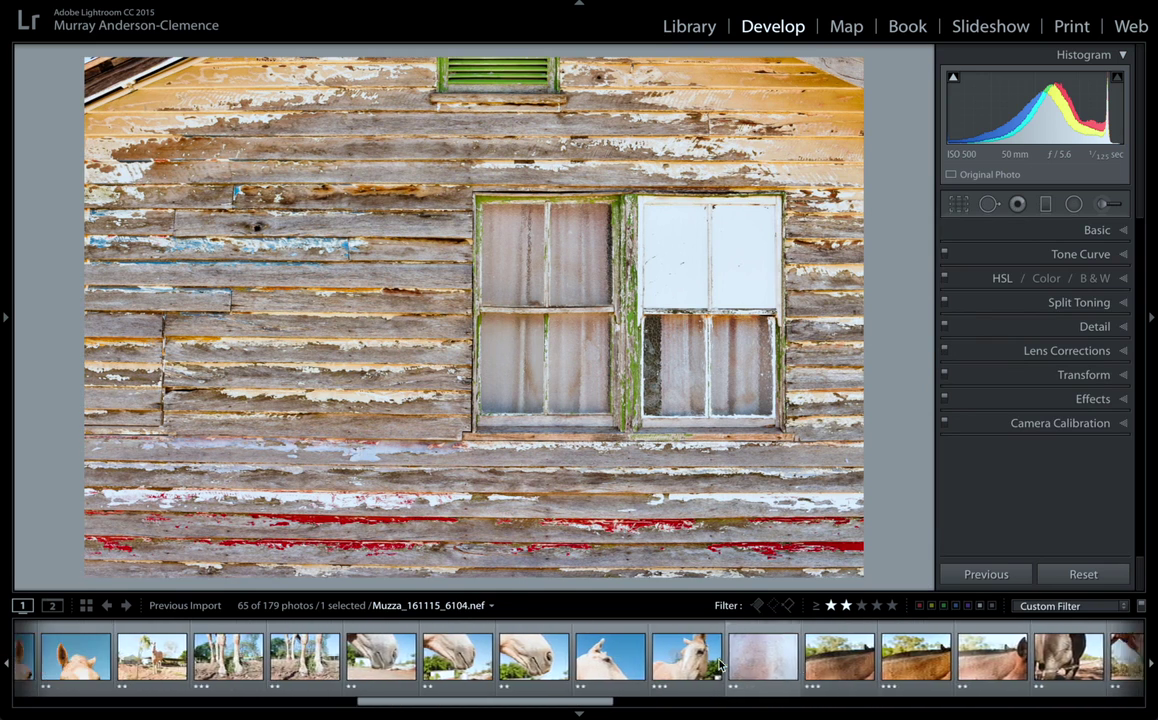
scroll(718, 663, left, 5)
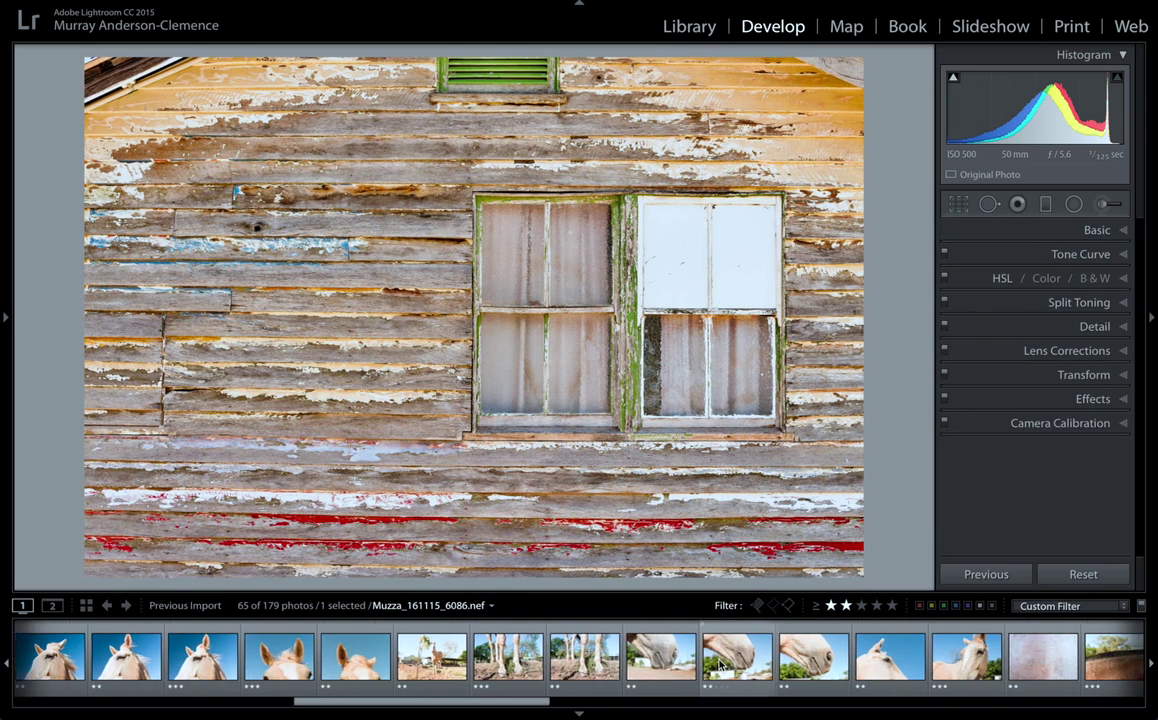
click(280, 665)
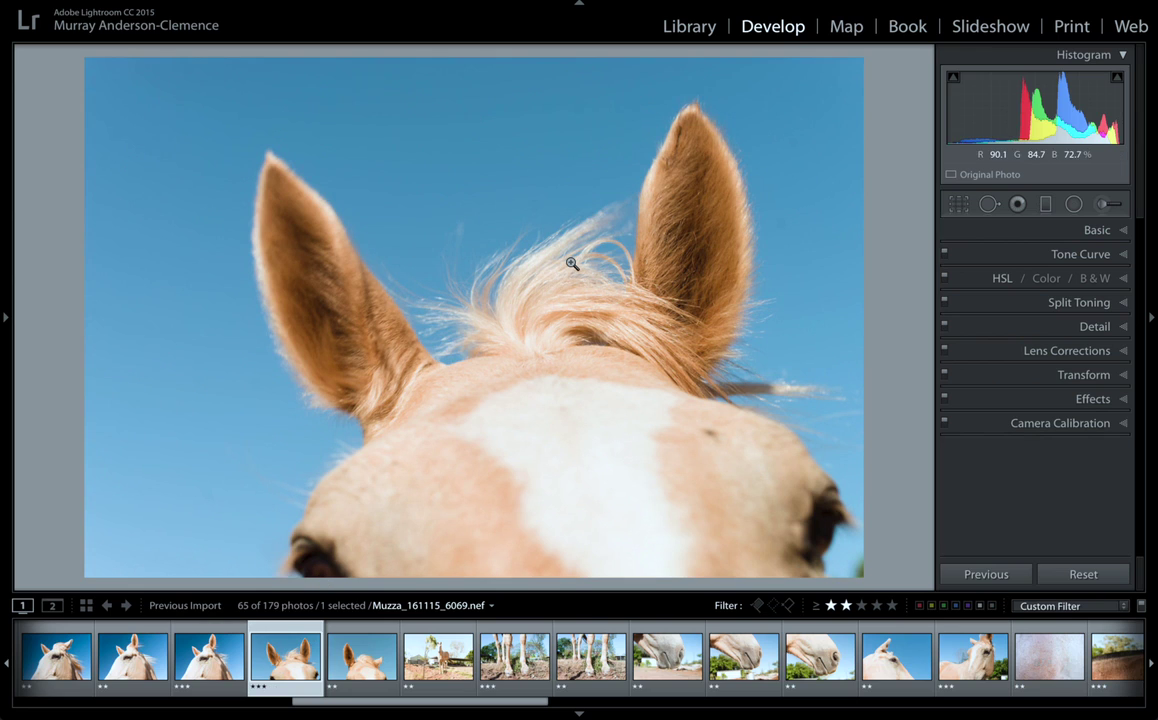
click(990, 204)
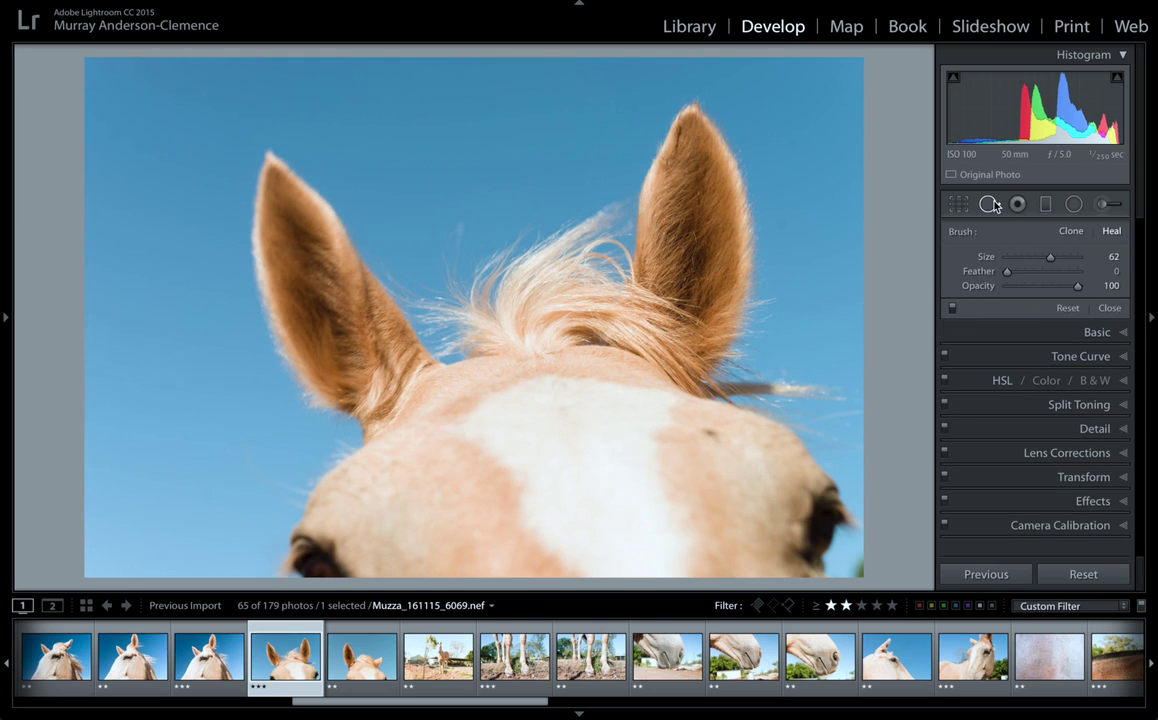
click(990, 204)
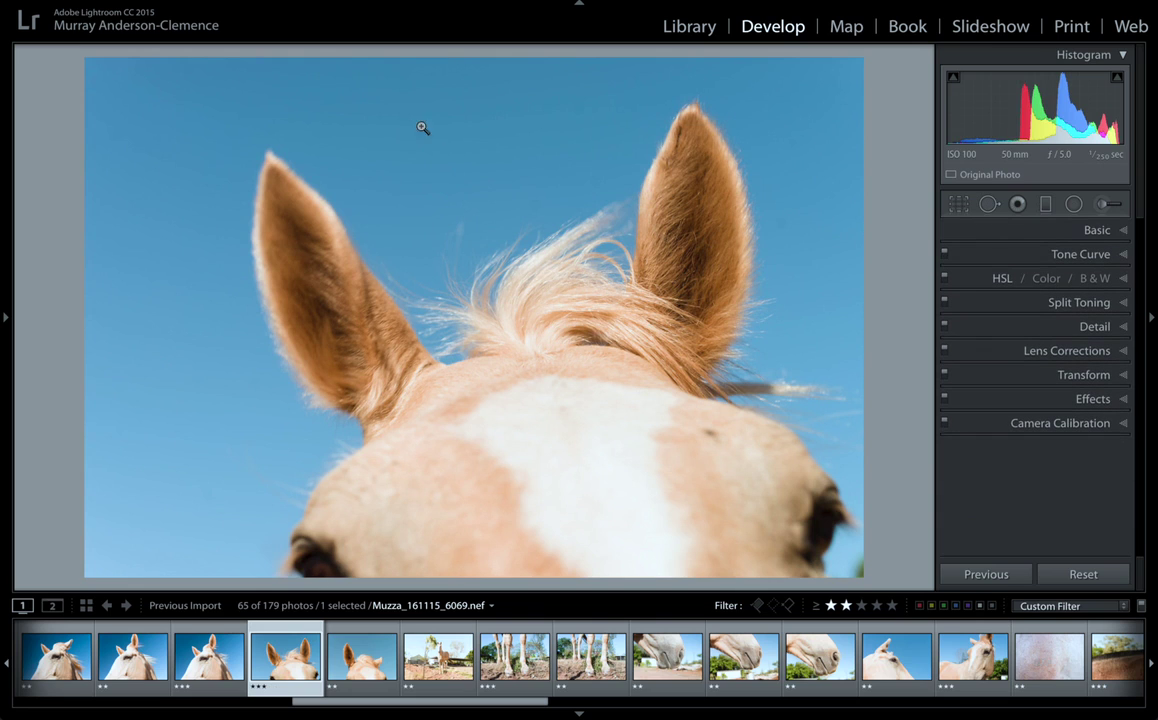
Step: Examine the sky around the horse's ears at close zoom for dust spots
click(783, 98)
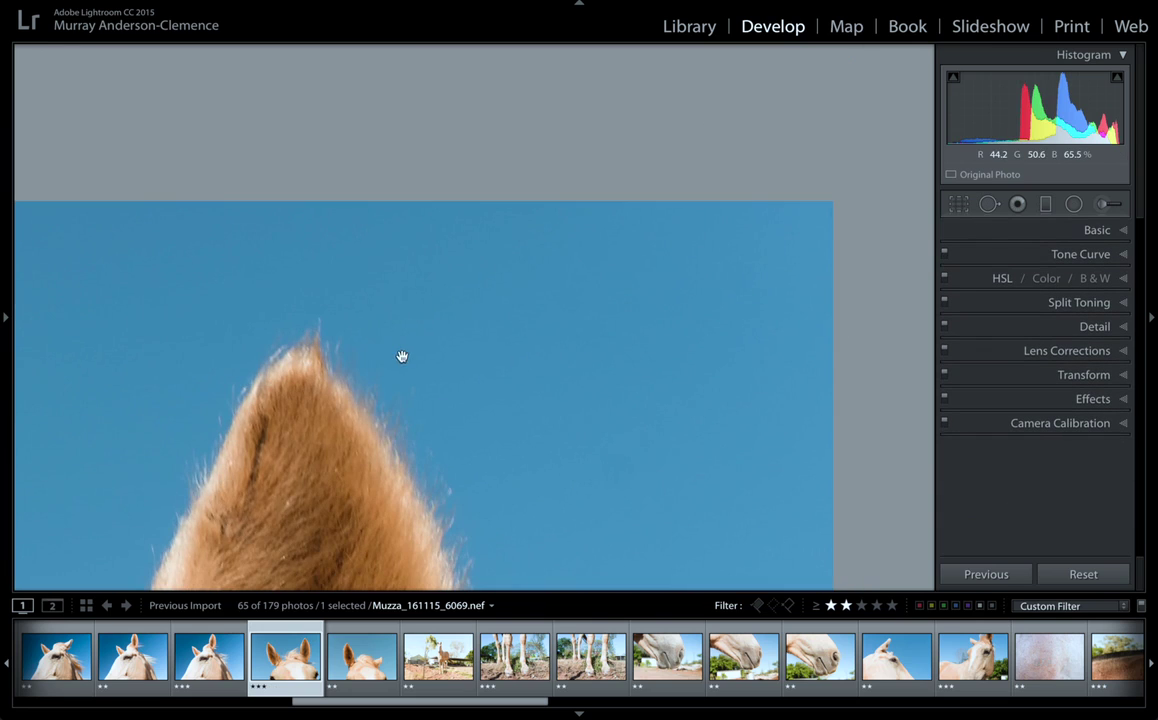
drag(494, 342, 853, 274)
drag(364, 297, 806, 173)
drag(427, 212, 798, 306)
drag(300, 230, 664, 277)
drag(484, 145, 804, 225)
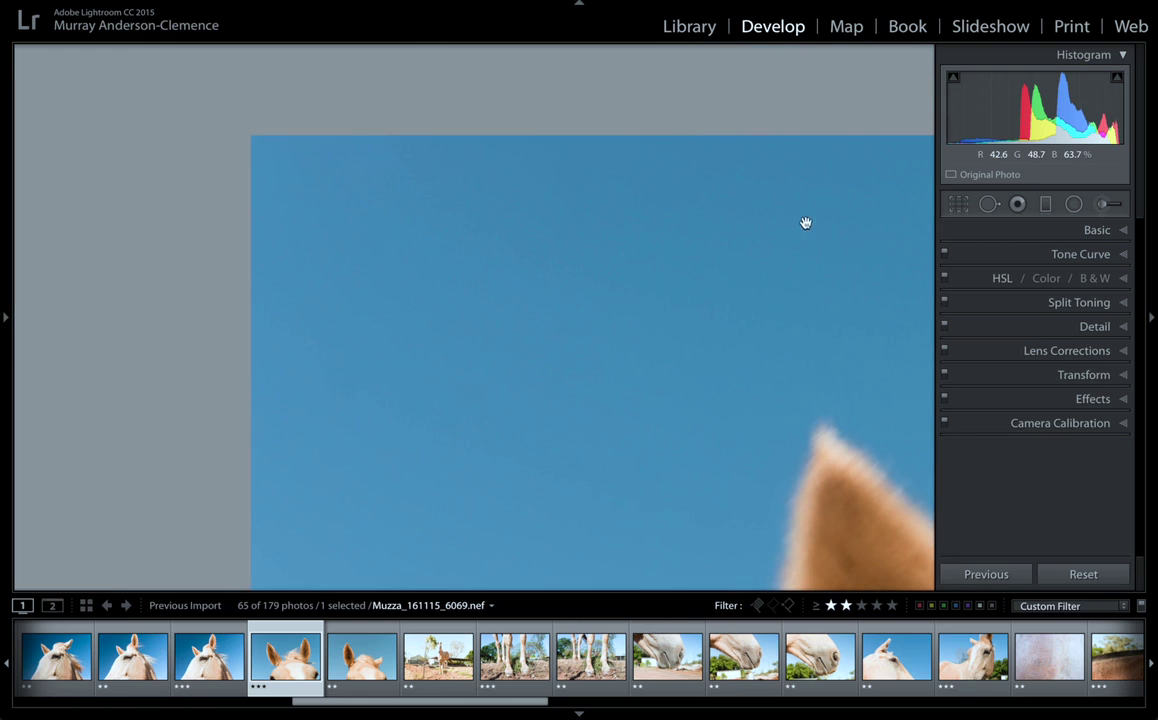
drag(631, 251, 548, 236)
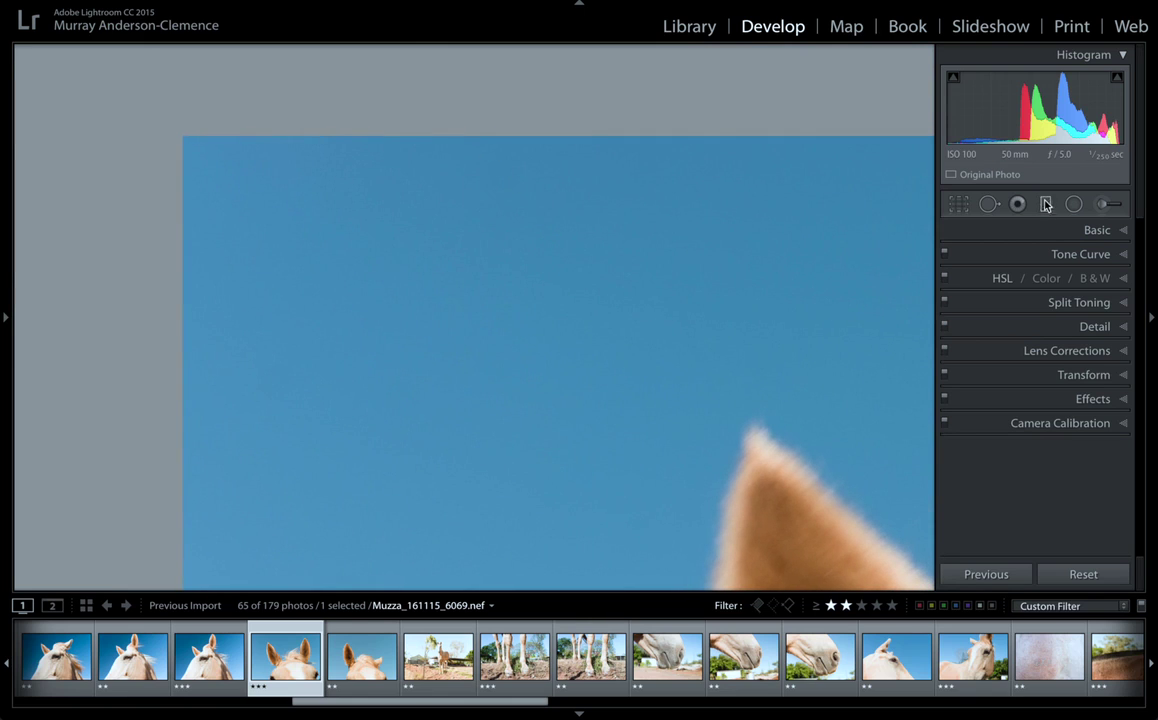
Step: Heal a spot in the sky near the photo's upper-left edge with Spot Removal at size 76, and close the tool
click(988, 206)
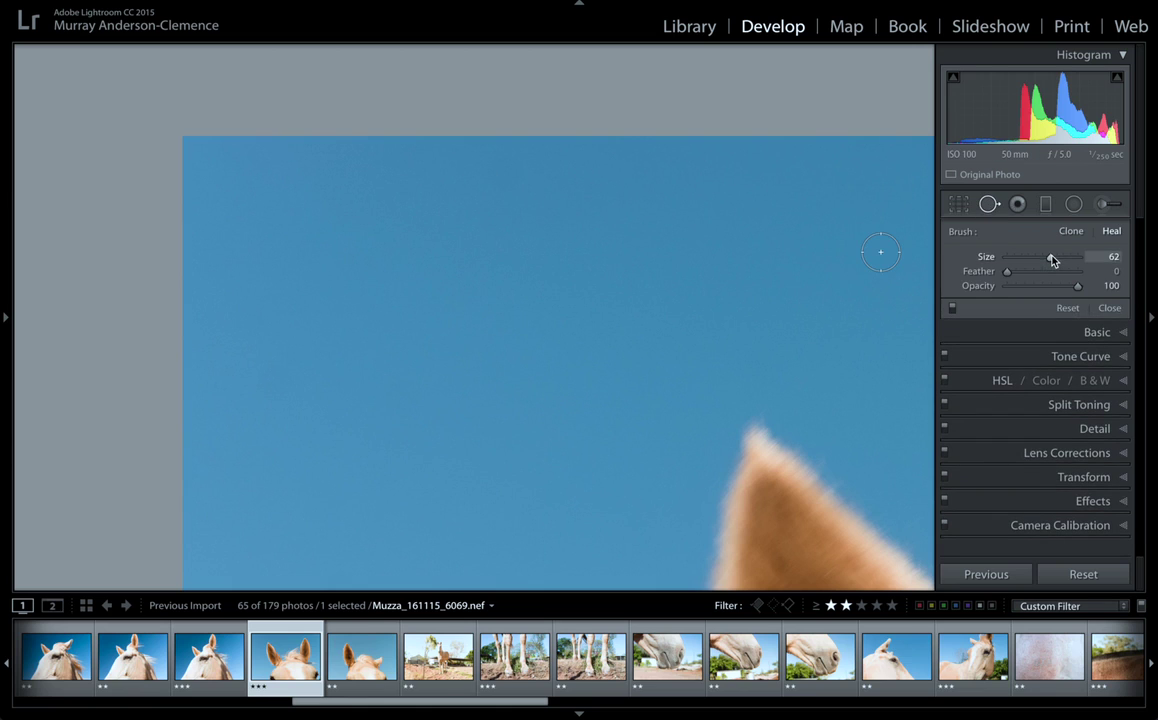
drag(1050, 257, 1065, 258)
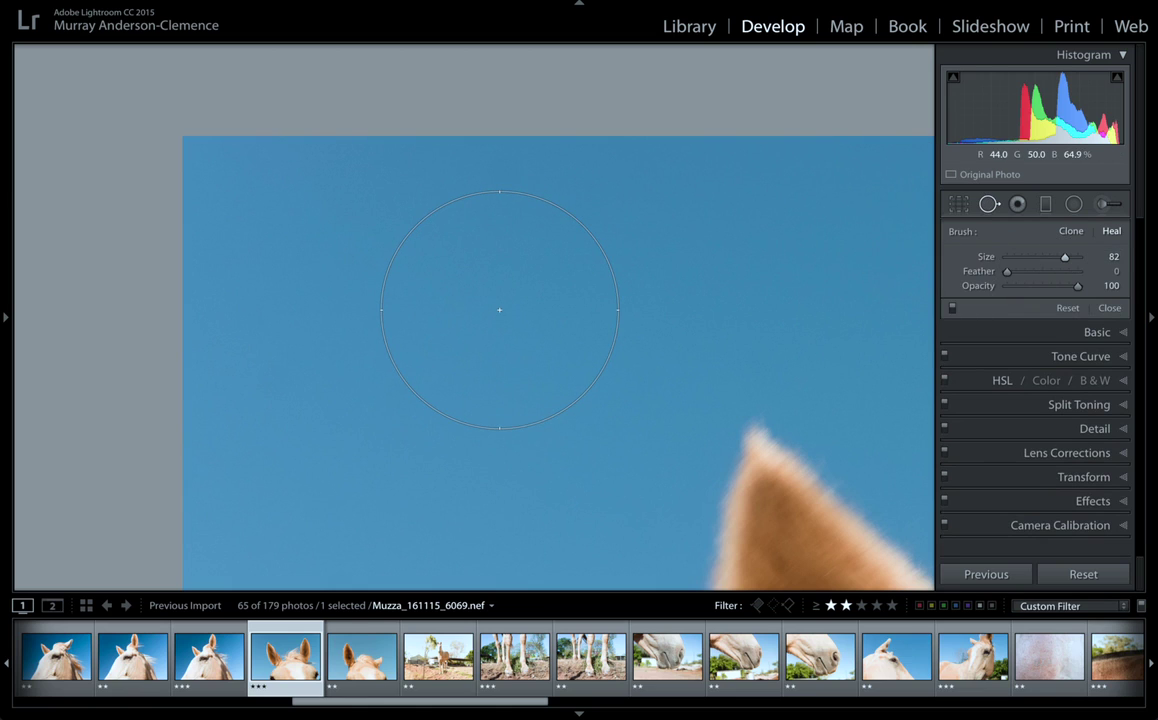
scroll(499, 310, down, 2)
scroll(499, 310, down, 1)
scroll(499, 310, up, 1)
click(455, 190)
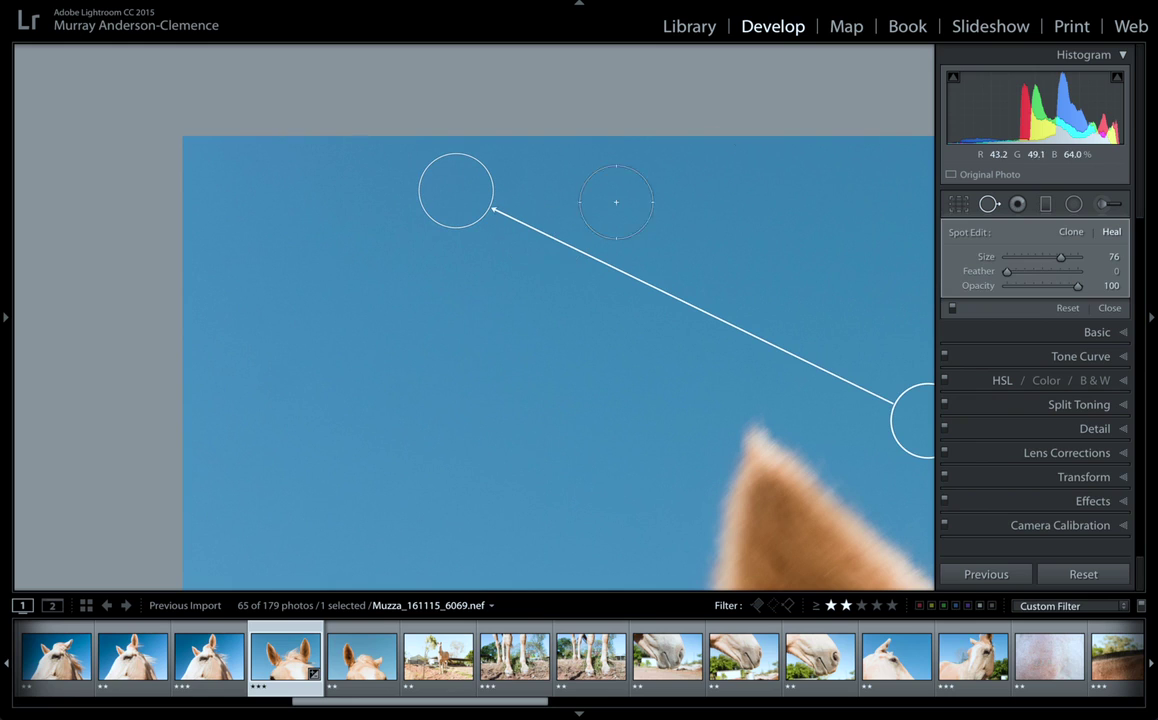
click(988, 205)
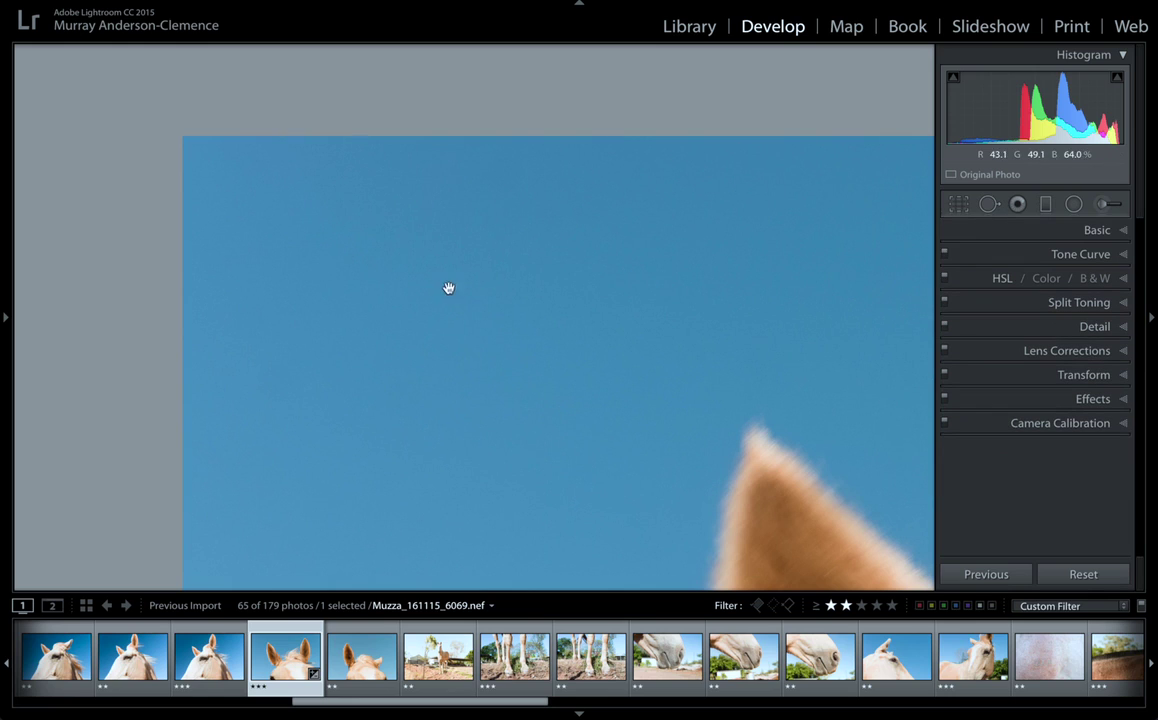
Step: Open the horse head photo Muzza_161115_6066.nef and examine its sky at close zoom for dust spots
click(566, 405)
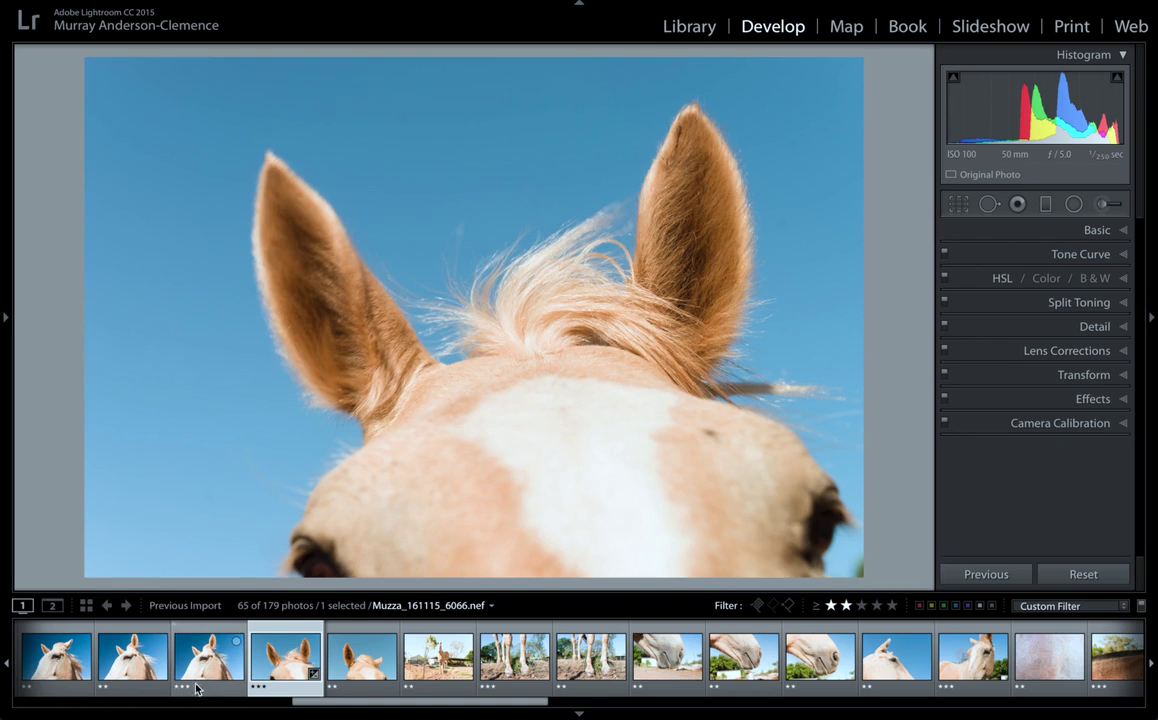
click(186, 652)
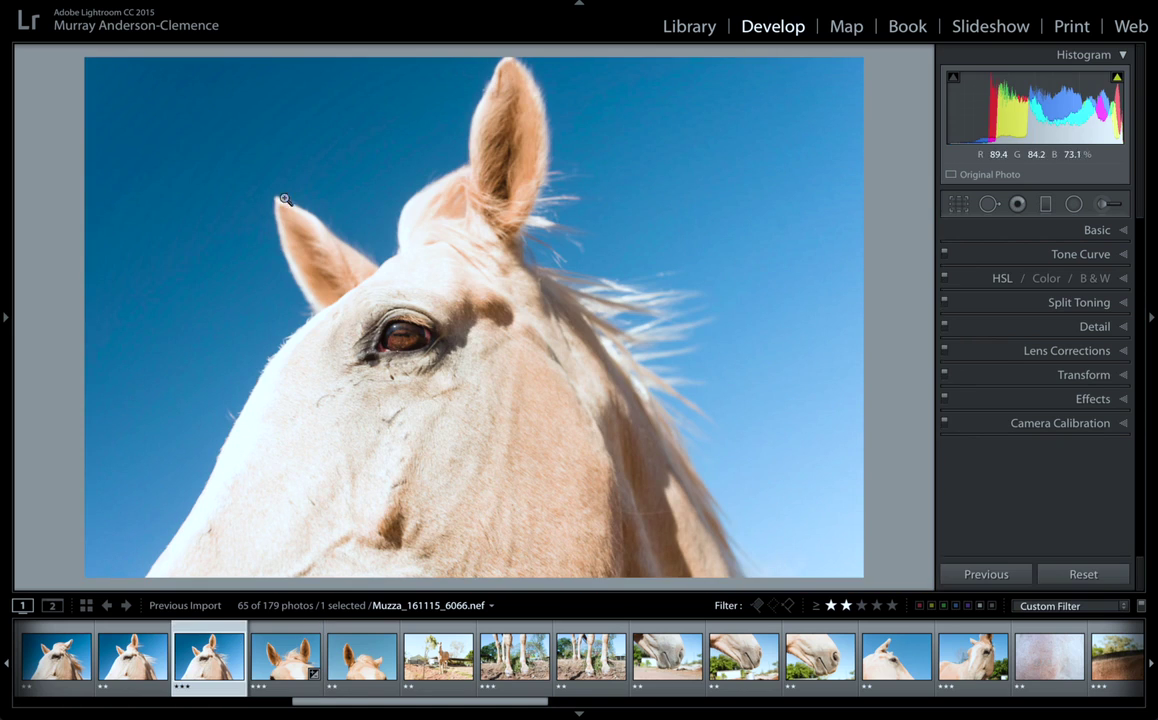
click(224, 130)
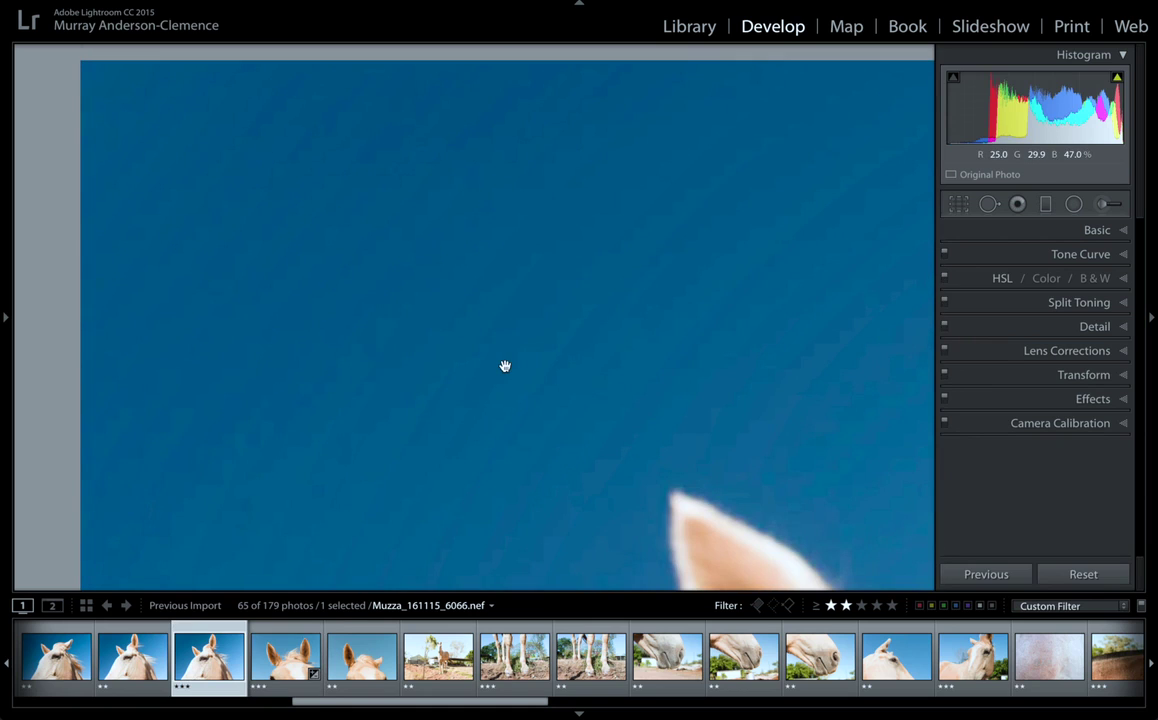
drag(512, 373, 476, 168)
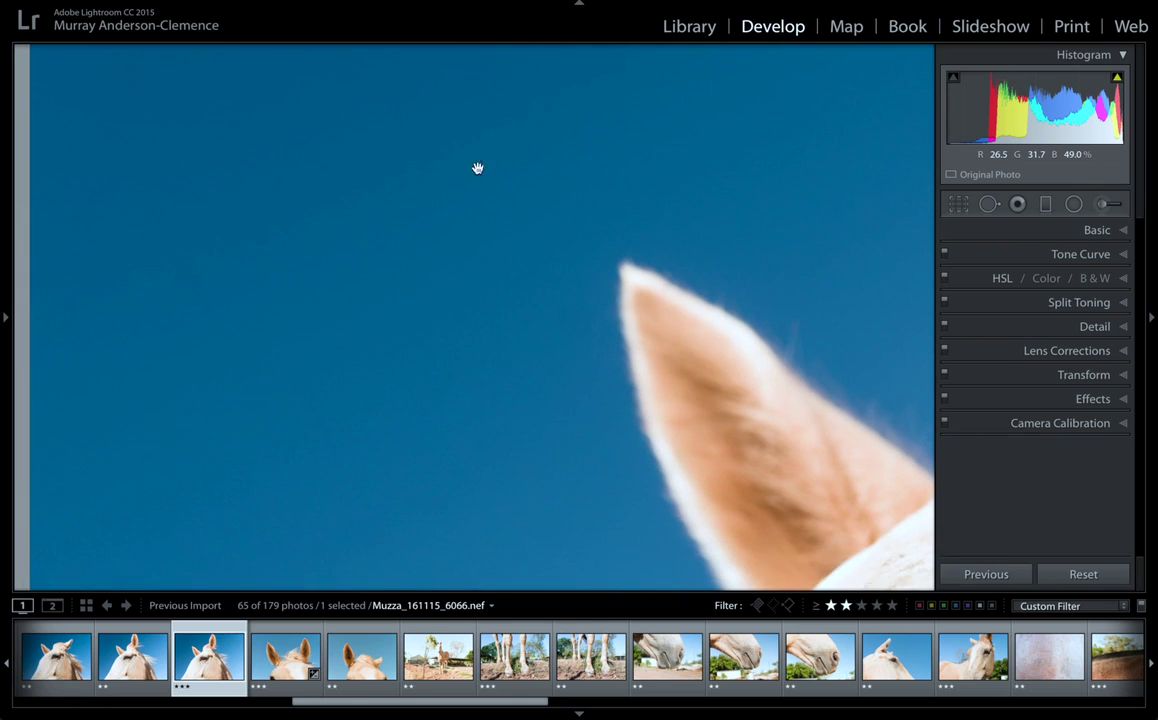
drag(545, 318, 313, 496)
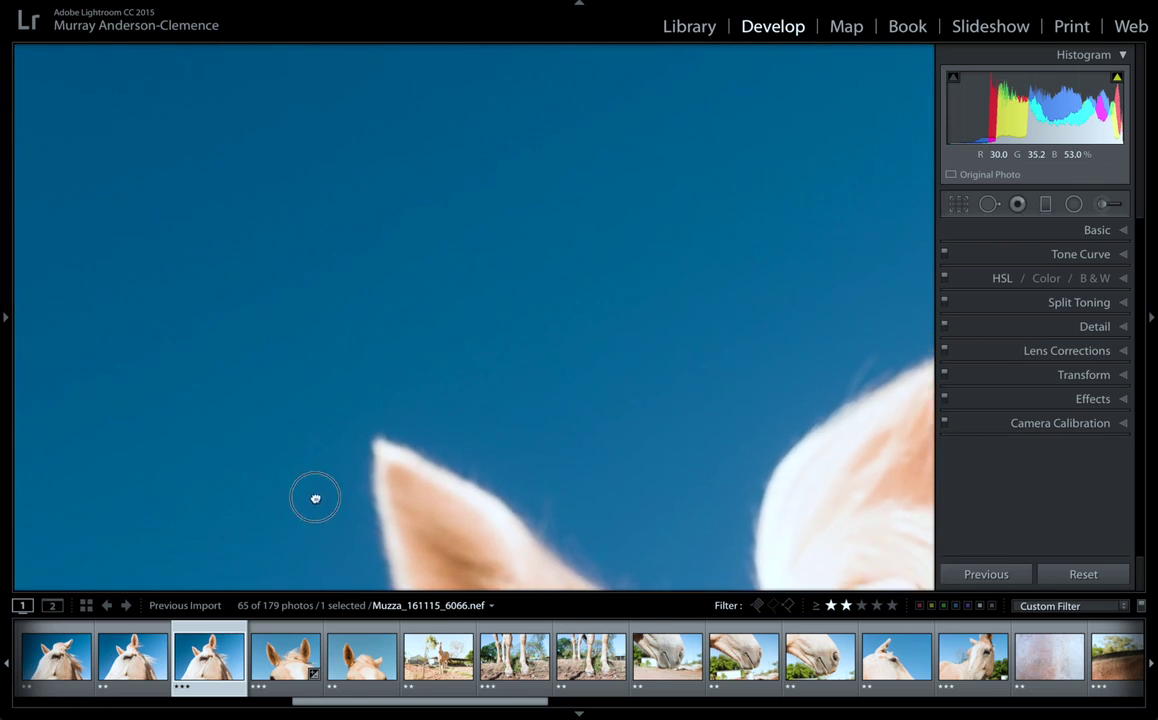
click(481, 362)
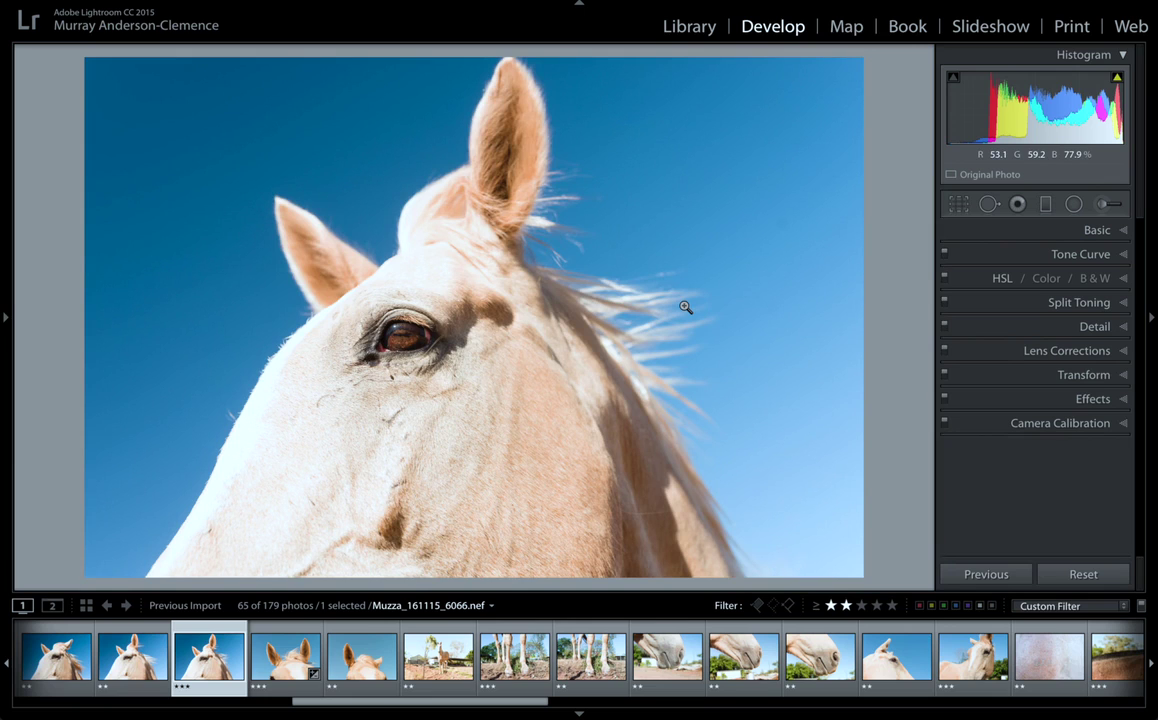
Step: Heal the dark mark below the horse's eye with Spot Removal at size 75, and move the source area below the mark
click(396, 341)
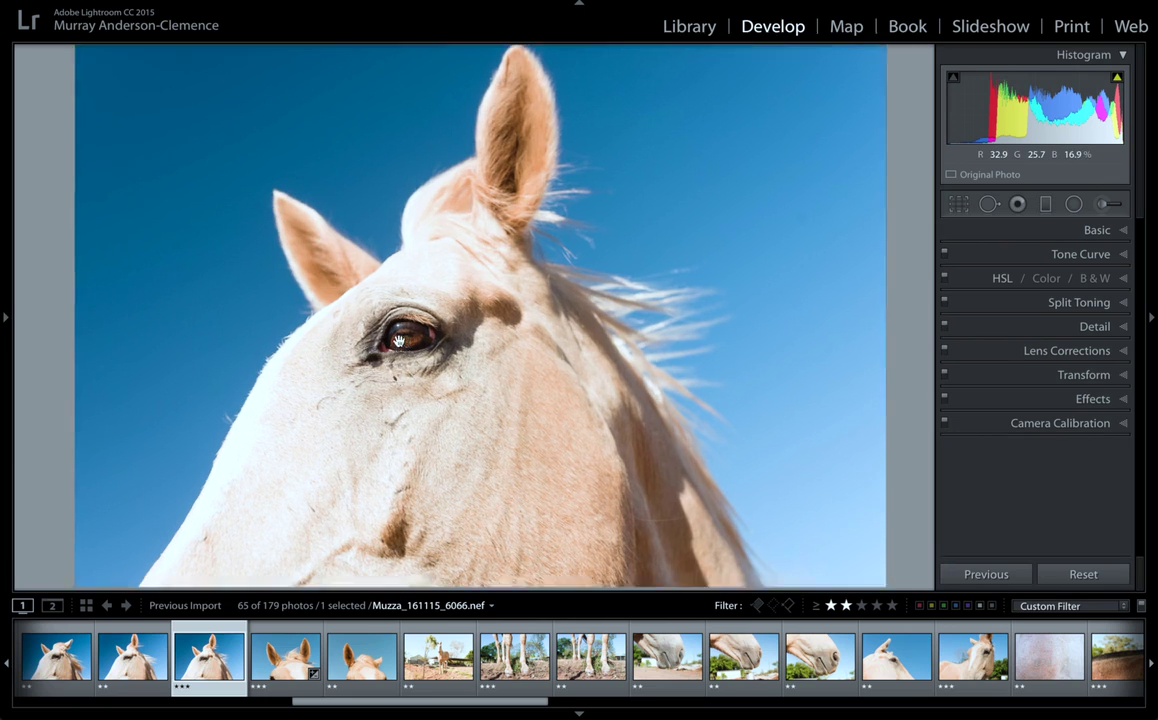
click(989, 204)
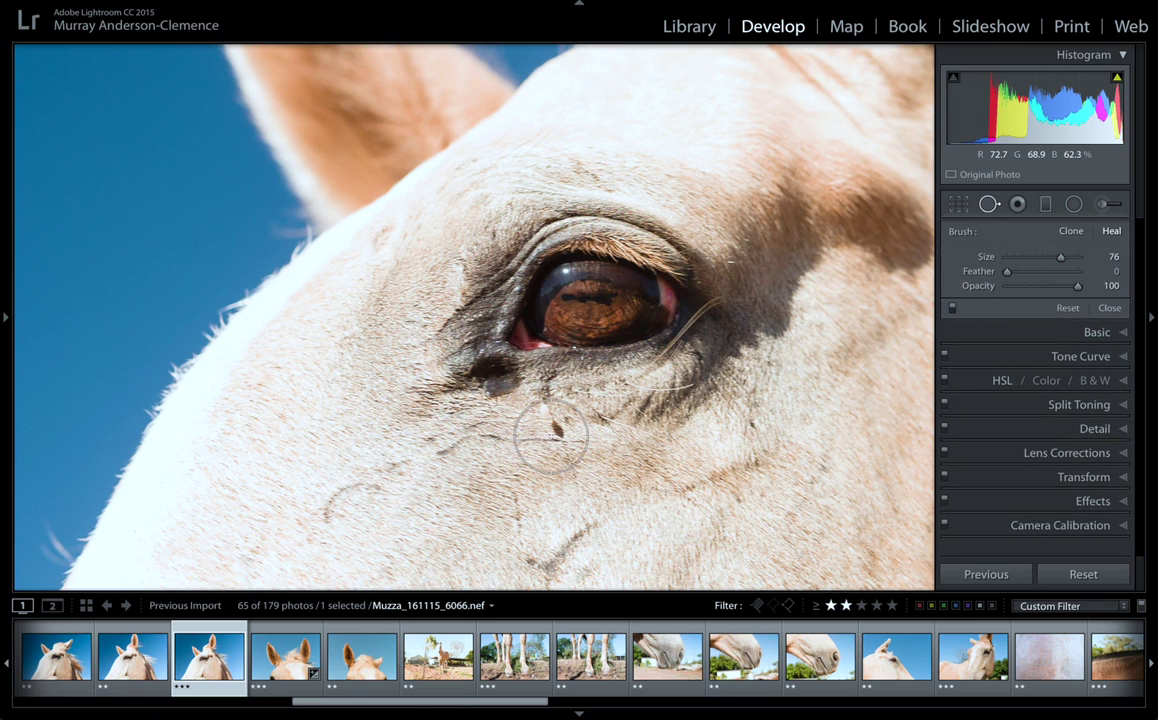
scroll(551, 435, down, 5)
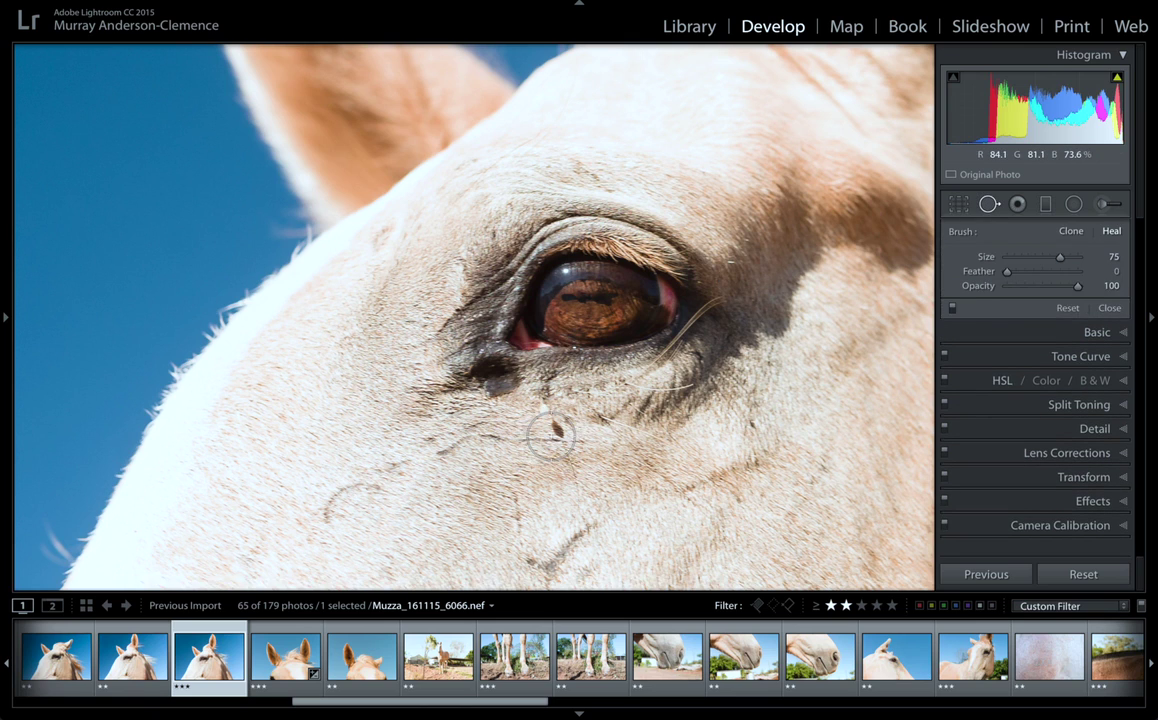
click(553, 429)
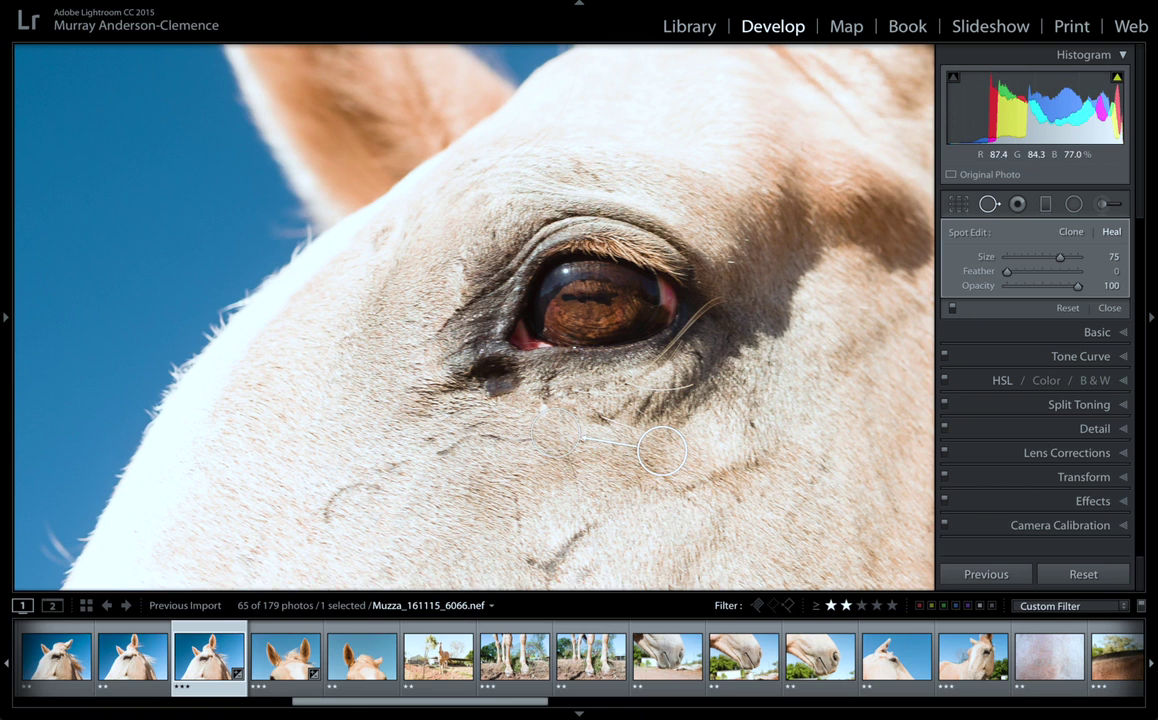
mouse_move(663, 452)
mouse_down()
mouse_move(595, 504)
mouse_move(610, 502)
mouse_up()
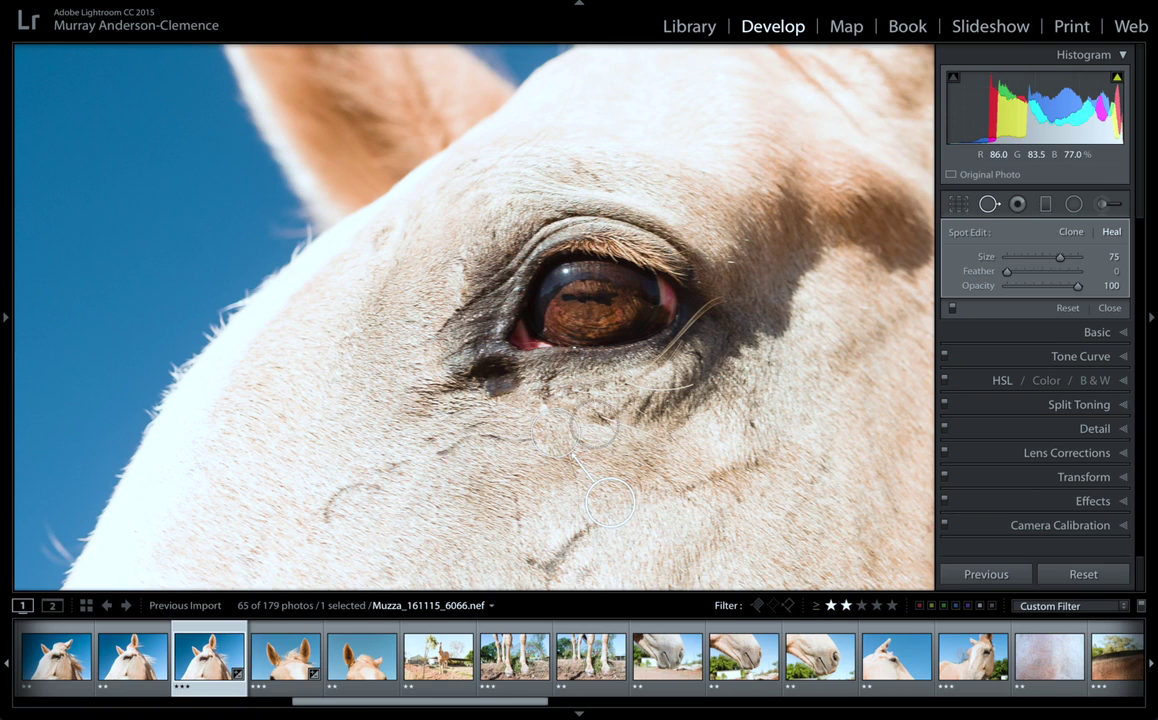
Step: Try a healing spot on the hairy outline of the horse's face, realign its source, and remove both healing spots
click(167, 380)
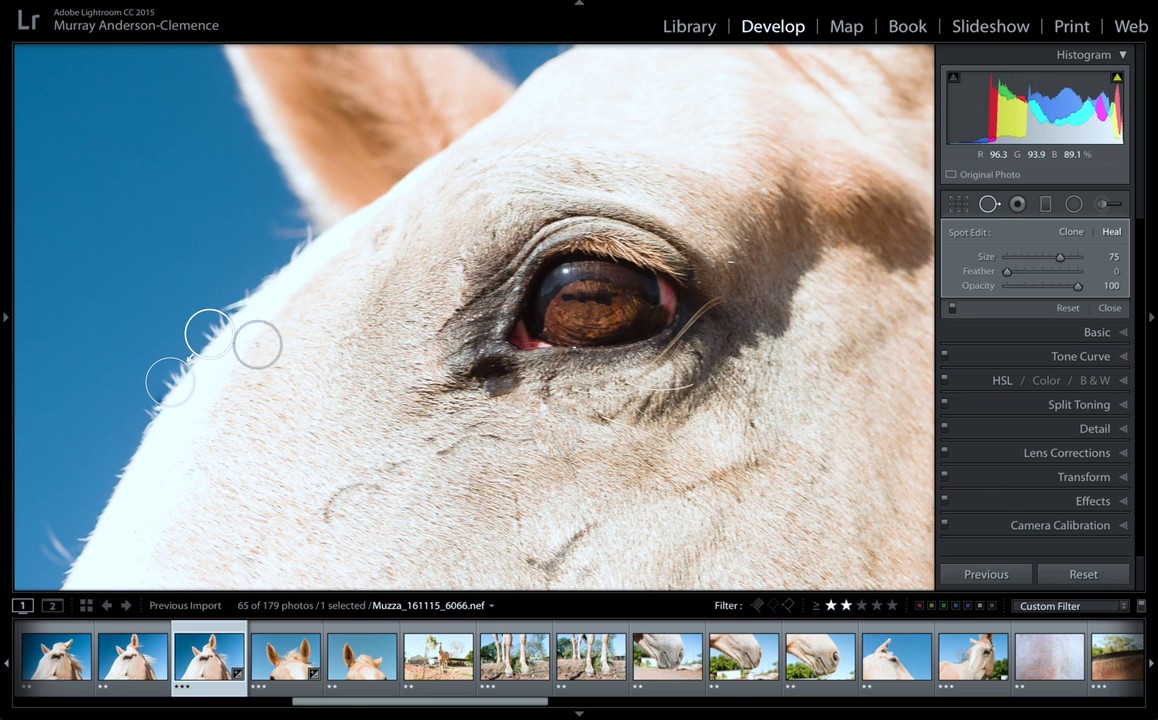
mouse_move(207, 331)
mouse_down()
mouse_move(241, 317)
mouse_move(273, 280)
mouse_move(261, 270)
mouse_move(221, 315)
mouse_up()
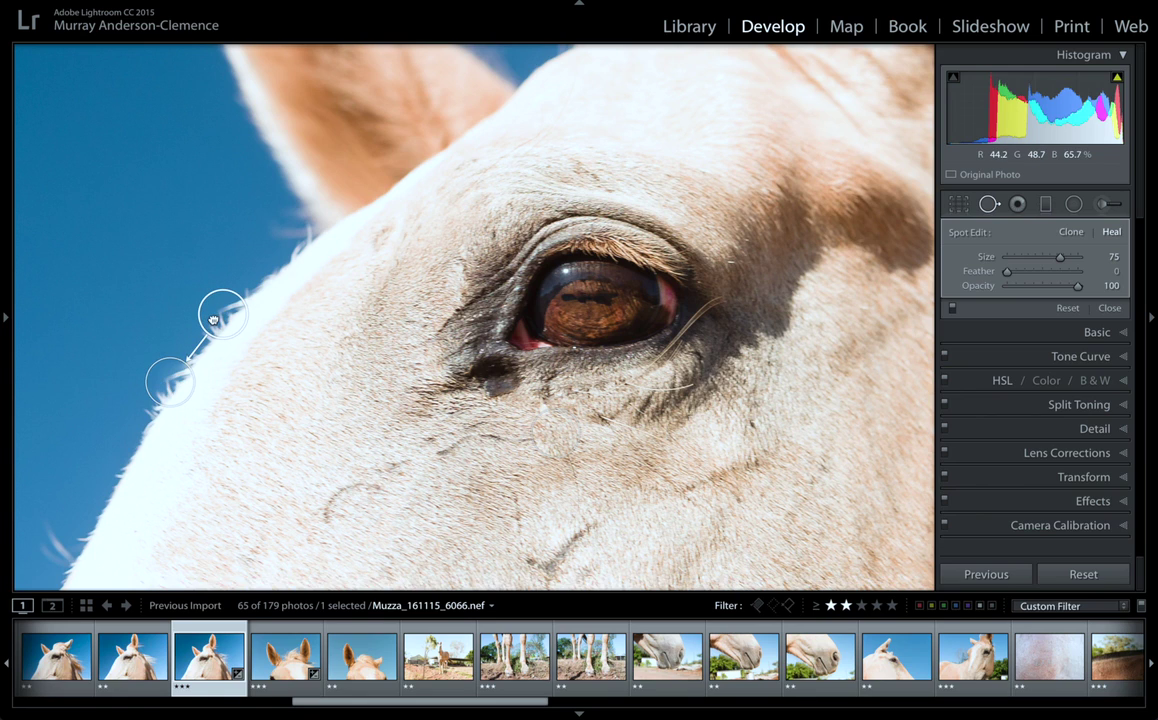
key(Delete)
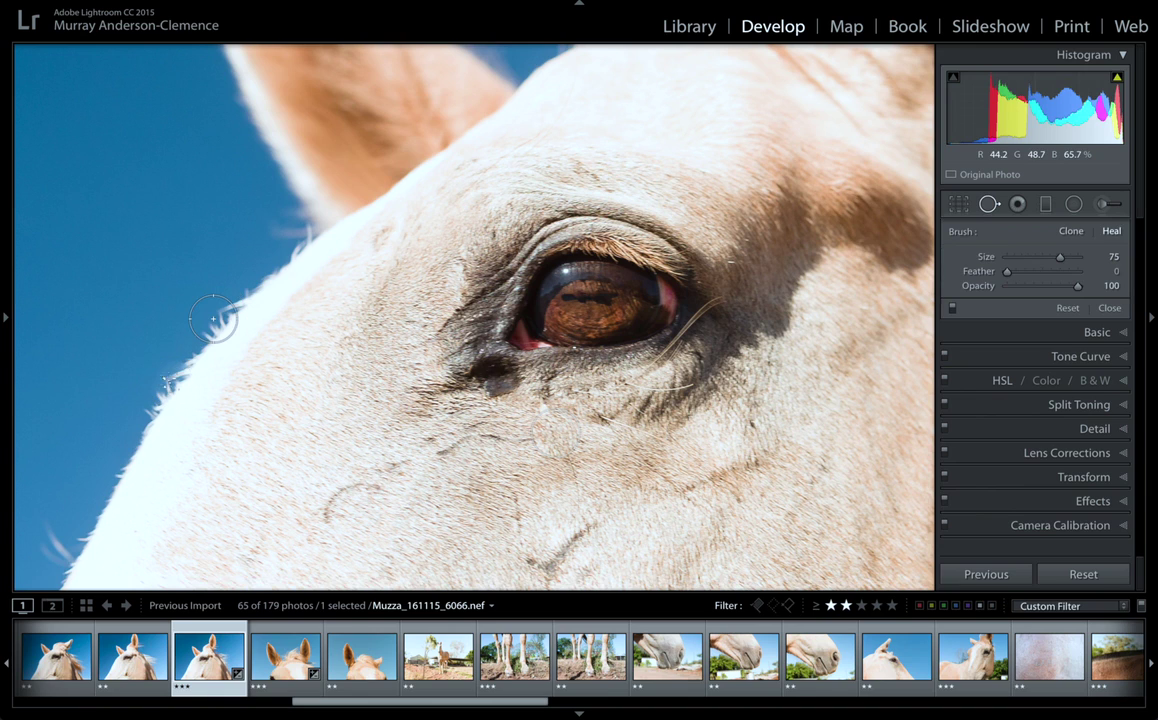
click(559, 433)
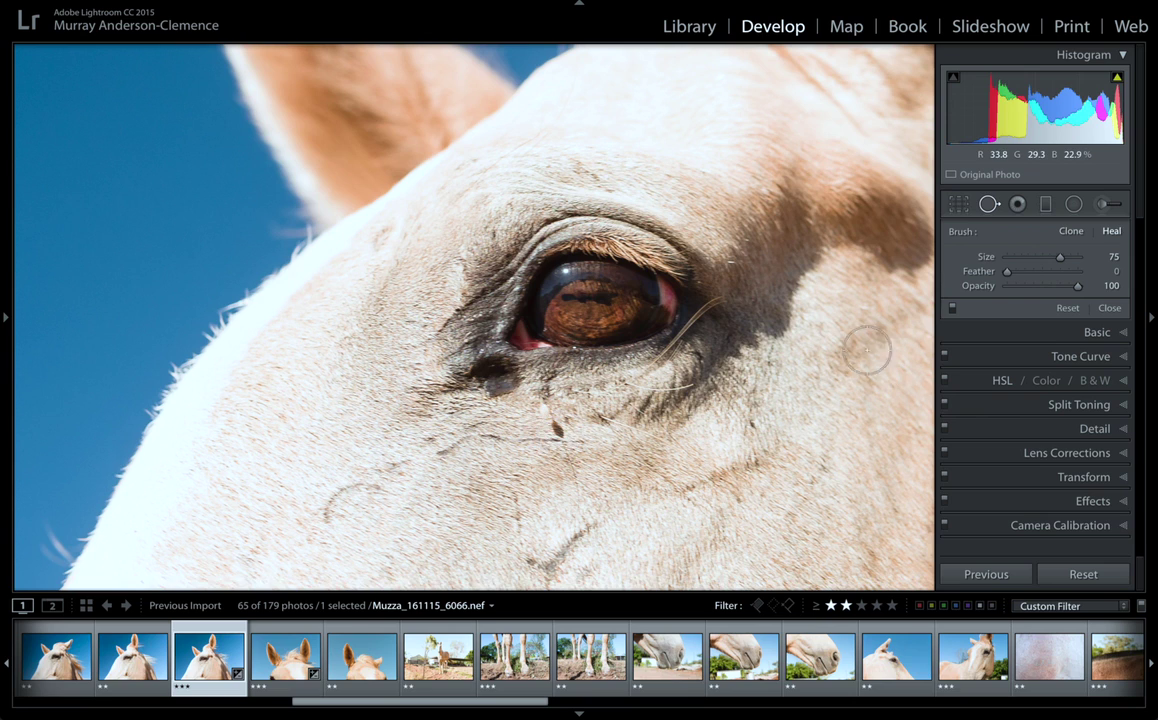
Step: Try Red Eye Correction on the horse's eye and delete the correction
click(1019, 206)
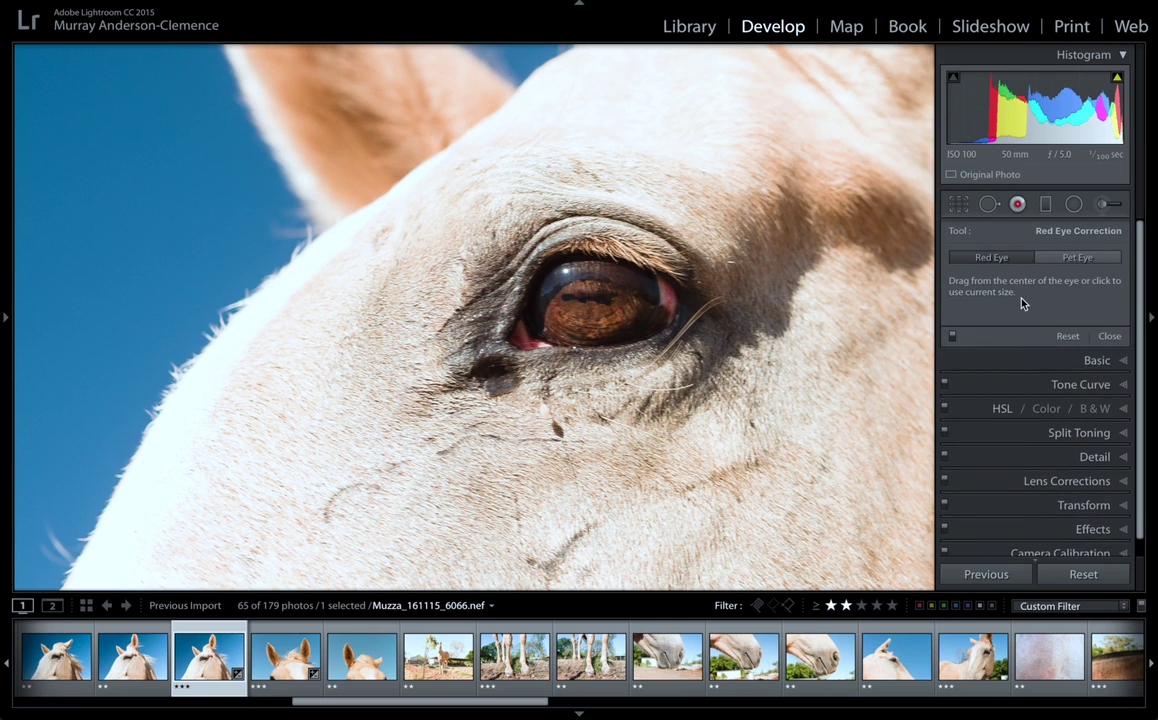
click(585, 299)
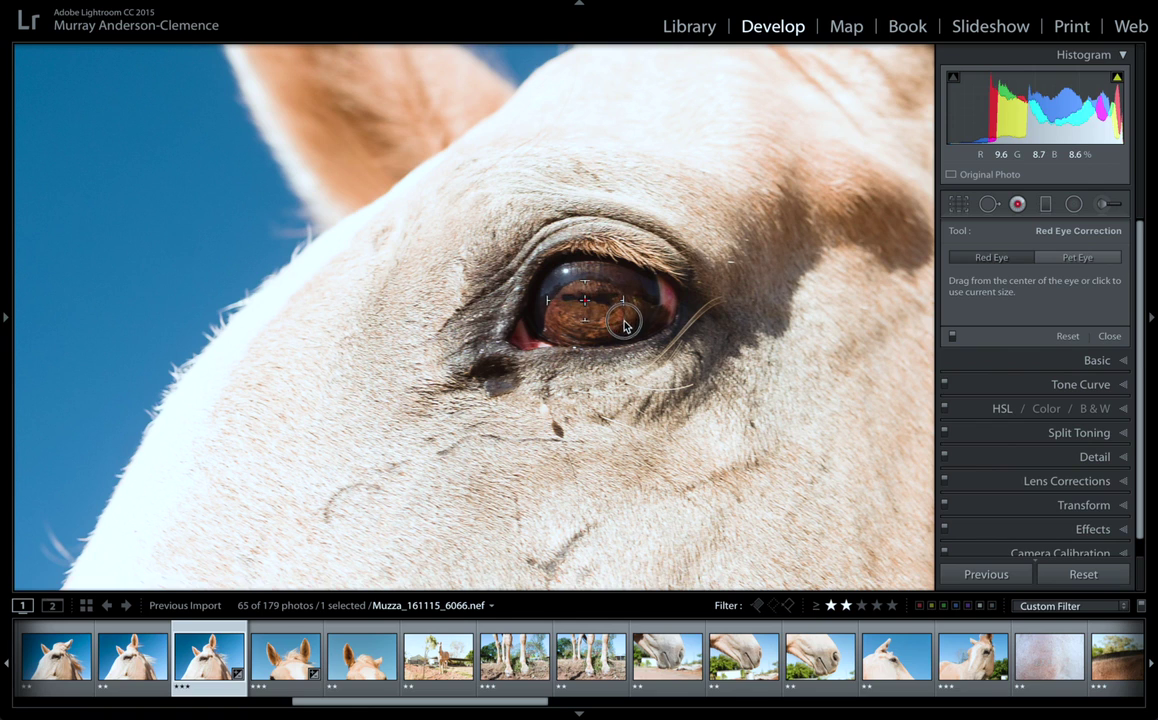
click(575, 299)
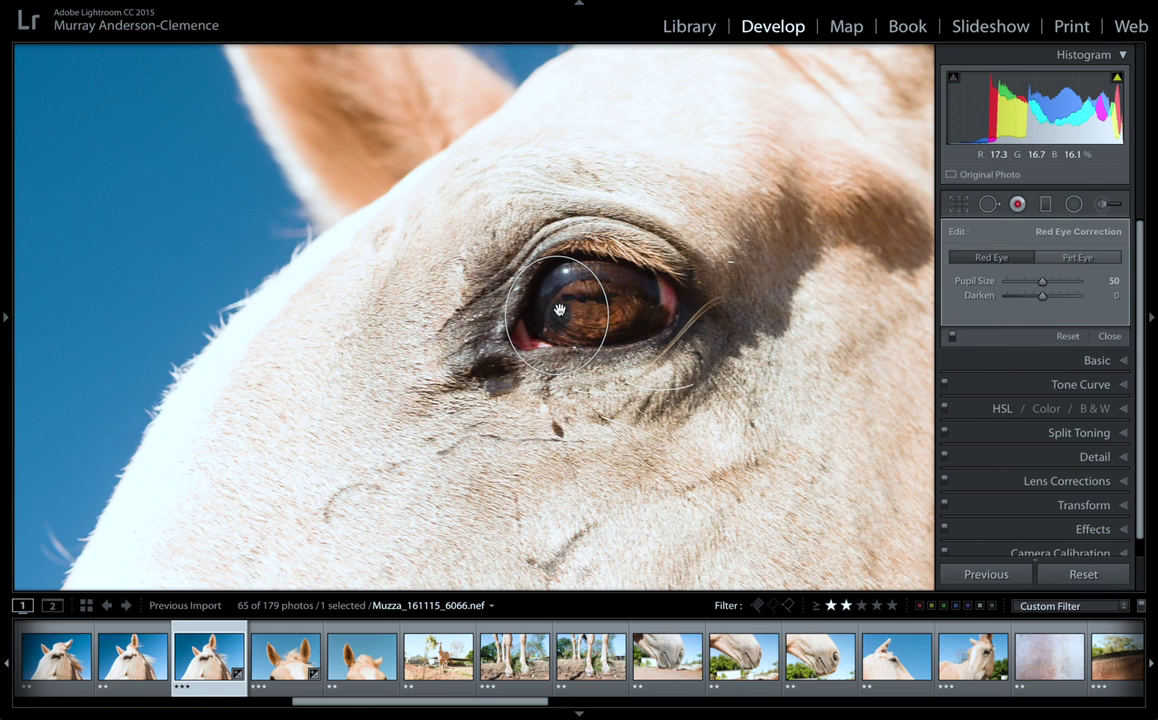
key(Delete)
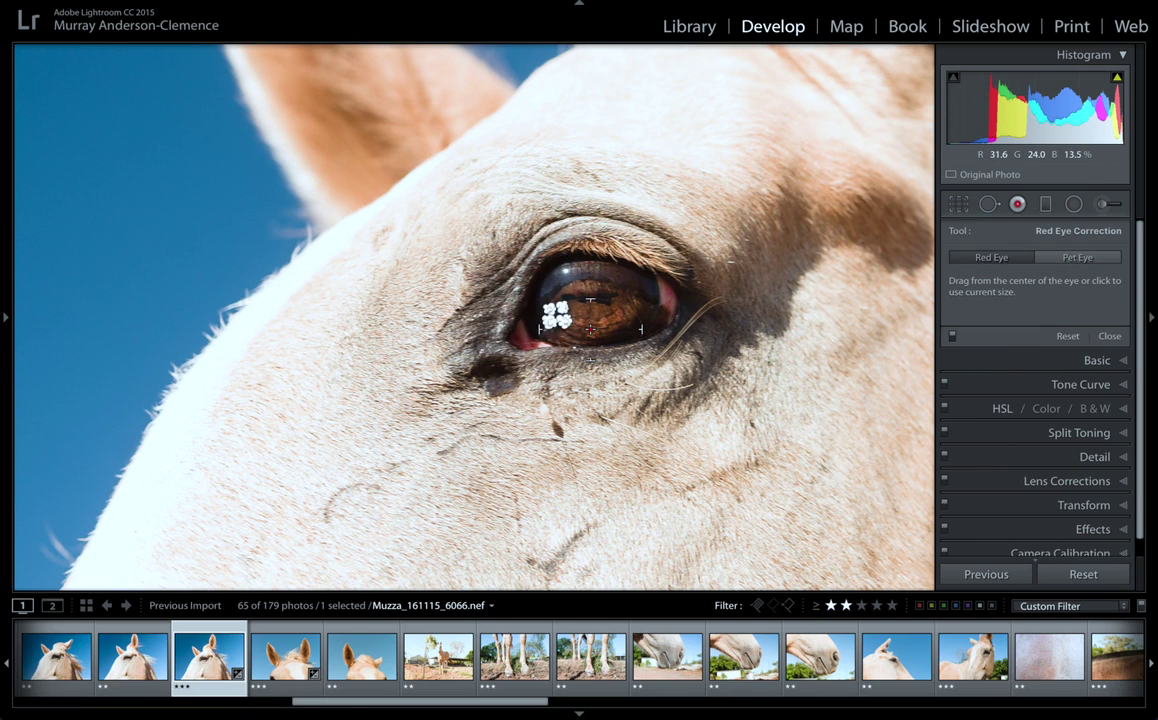
Step: Activate the Graduated Filter and compare its adjustment sliders with the Basic adjustments
click(1044, 205)
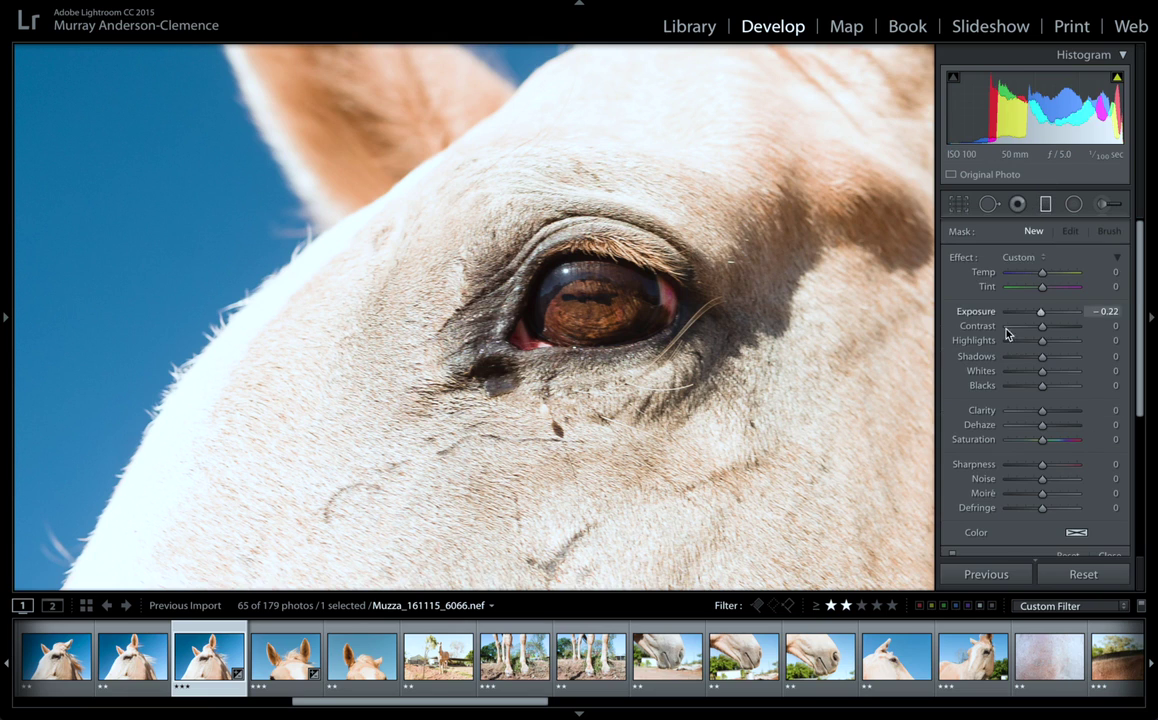
scroll(1016, 349, down, 1)
scroll(1016, 349, down, 5)
click(1080, 457)
scroll(1060, 460, down, 10)
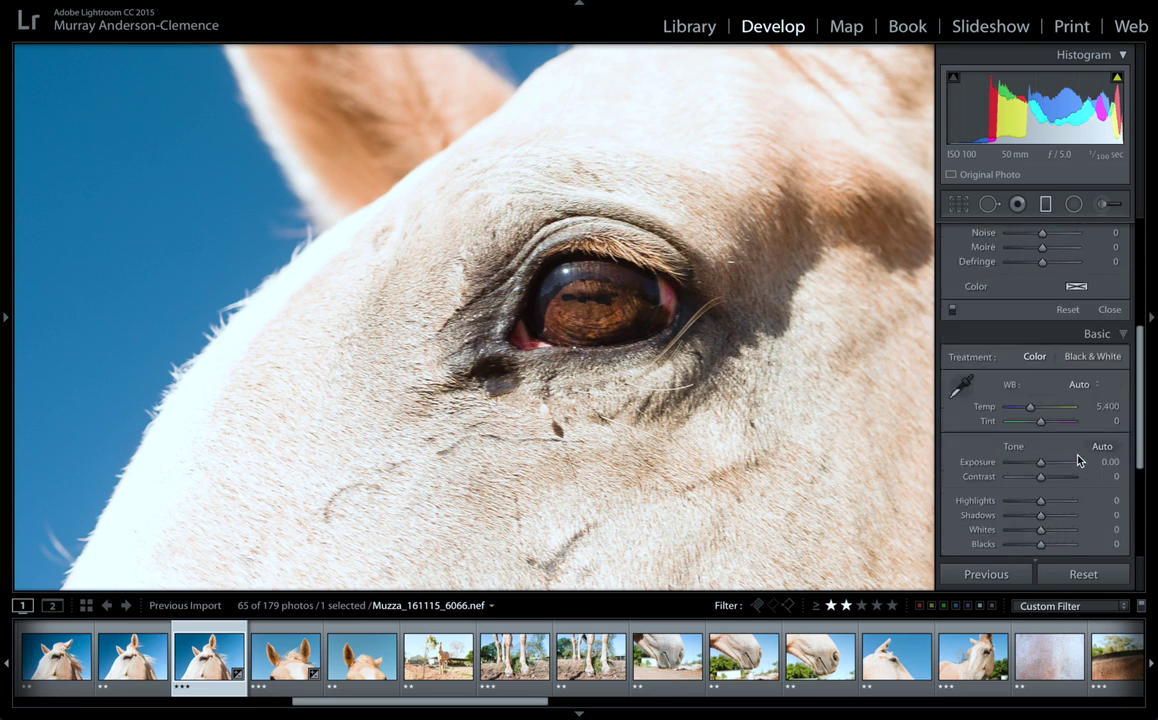
scroll(1065, 467, up, 8)
scroll(1066, 470, up, 2)
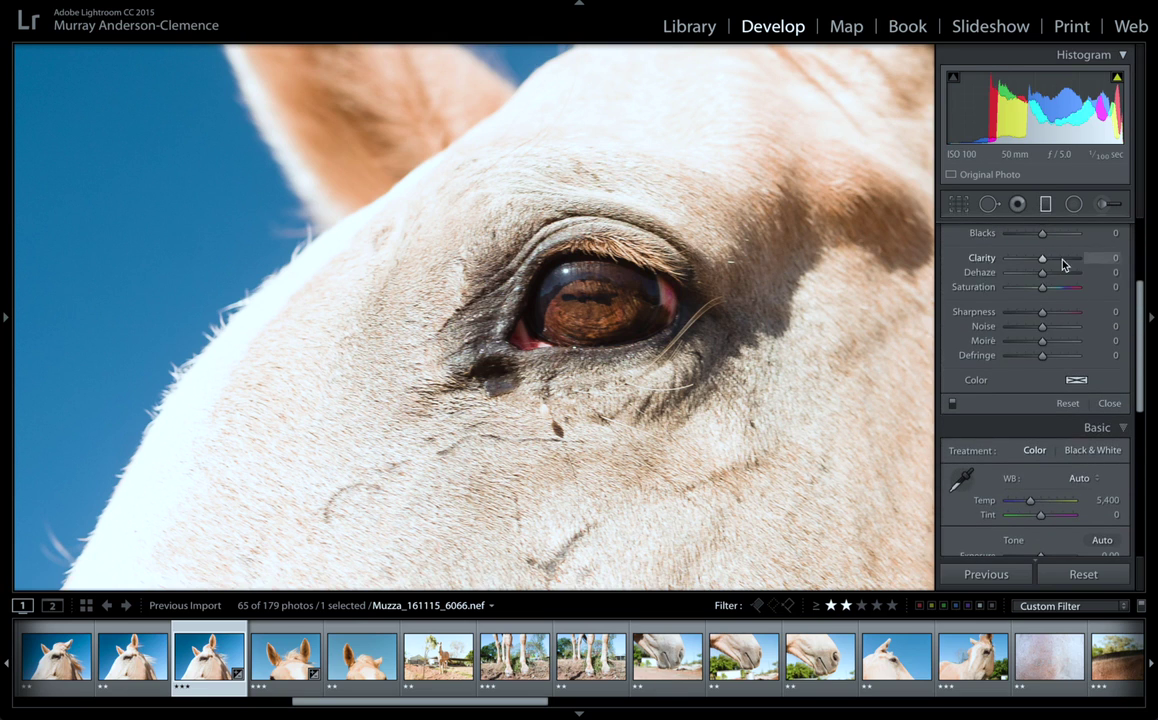
Step: Draw a diagonal graduated filter across the sky beside the horse, set its Exposure to −1.19, and preview its mask
scroll(1022, 333, up, 6)
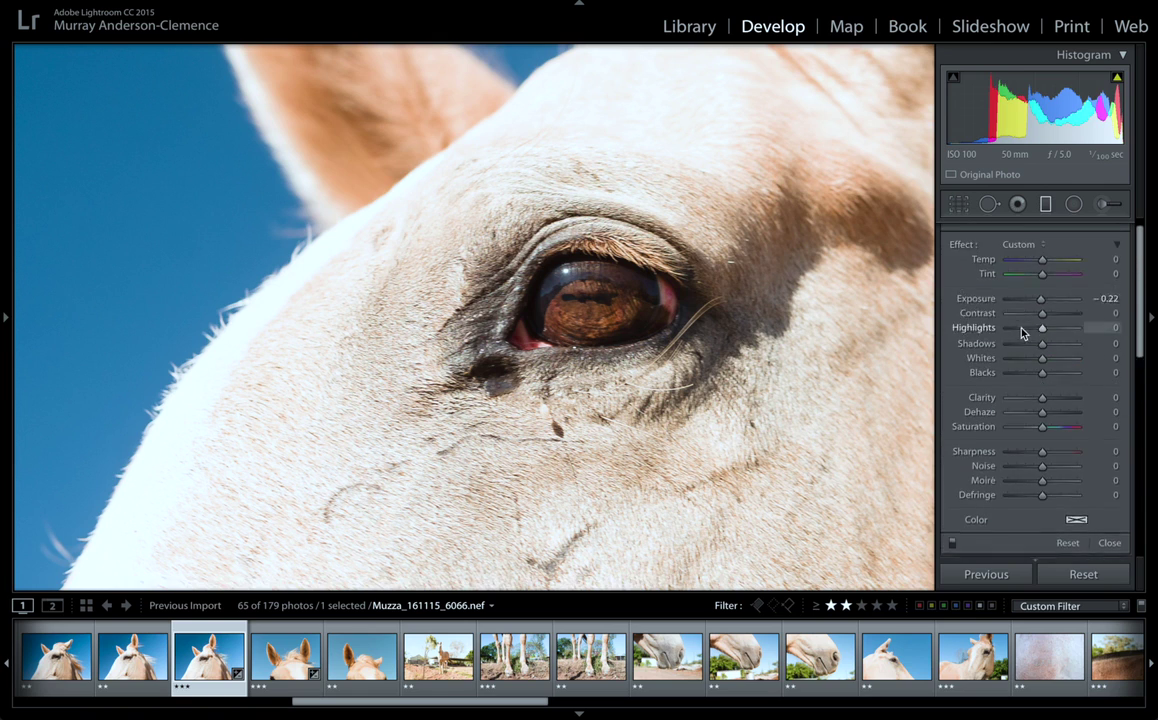
click(503, 372)
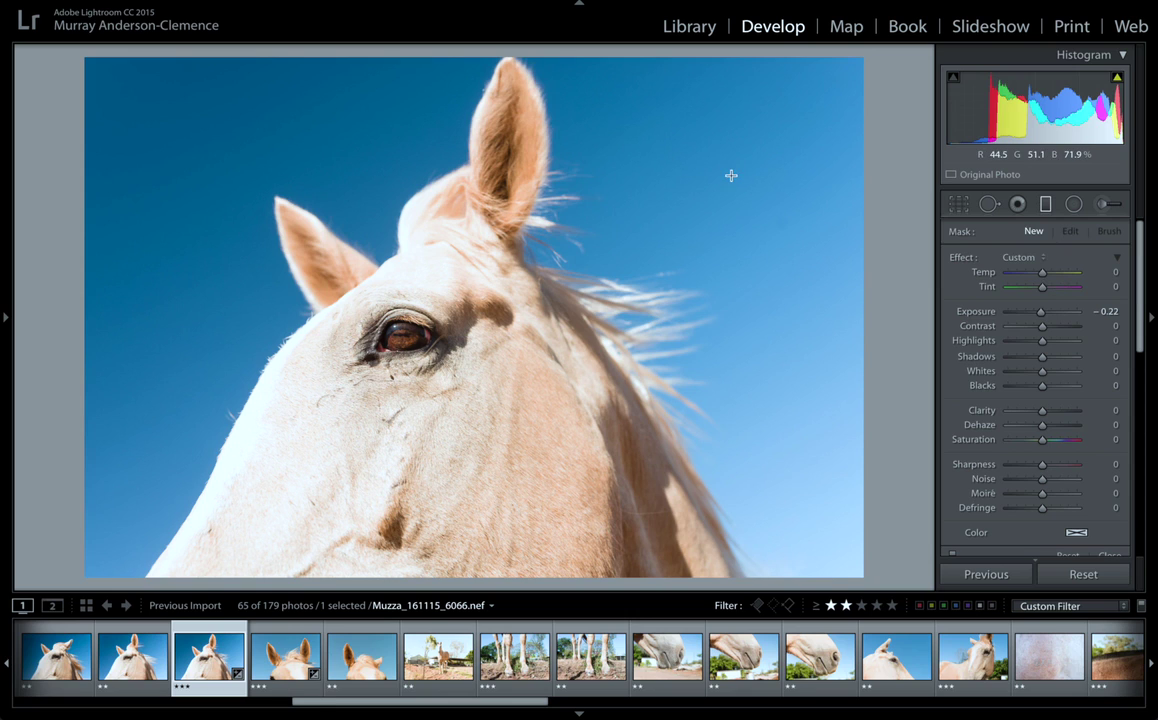
drag(731, 176, 622, 231)
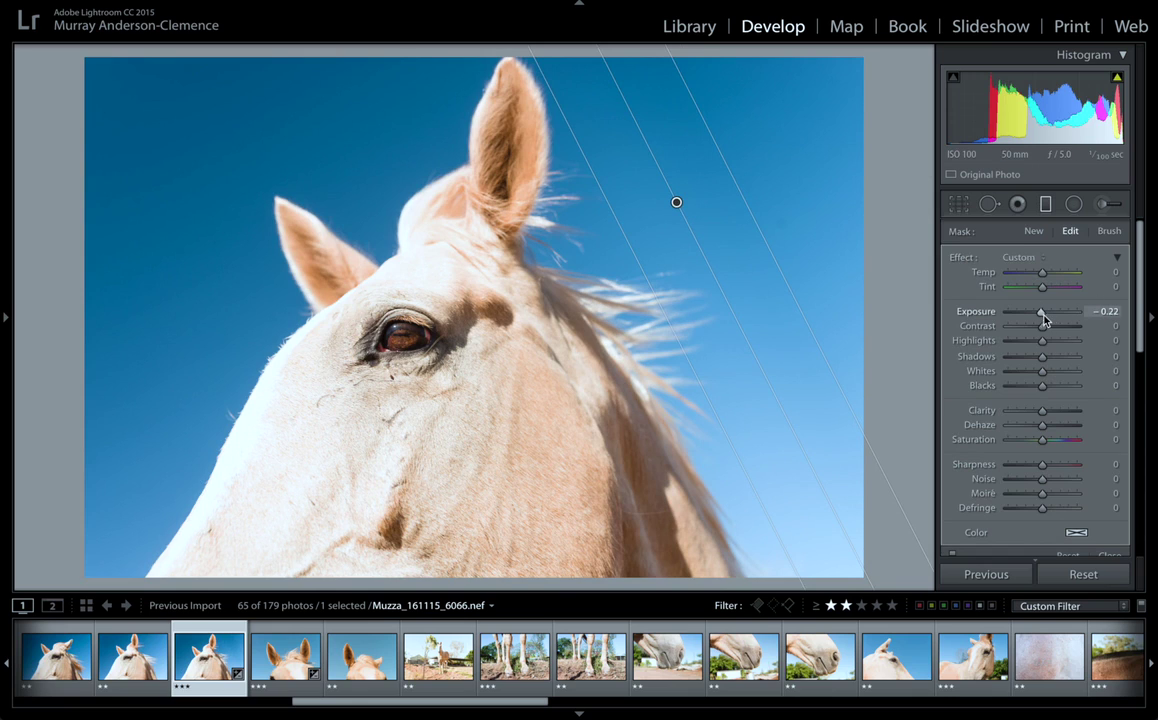
drag(1041, 316, 1033, 316)
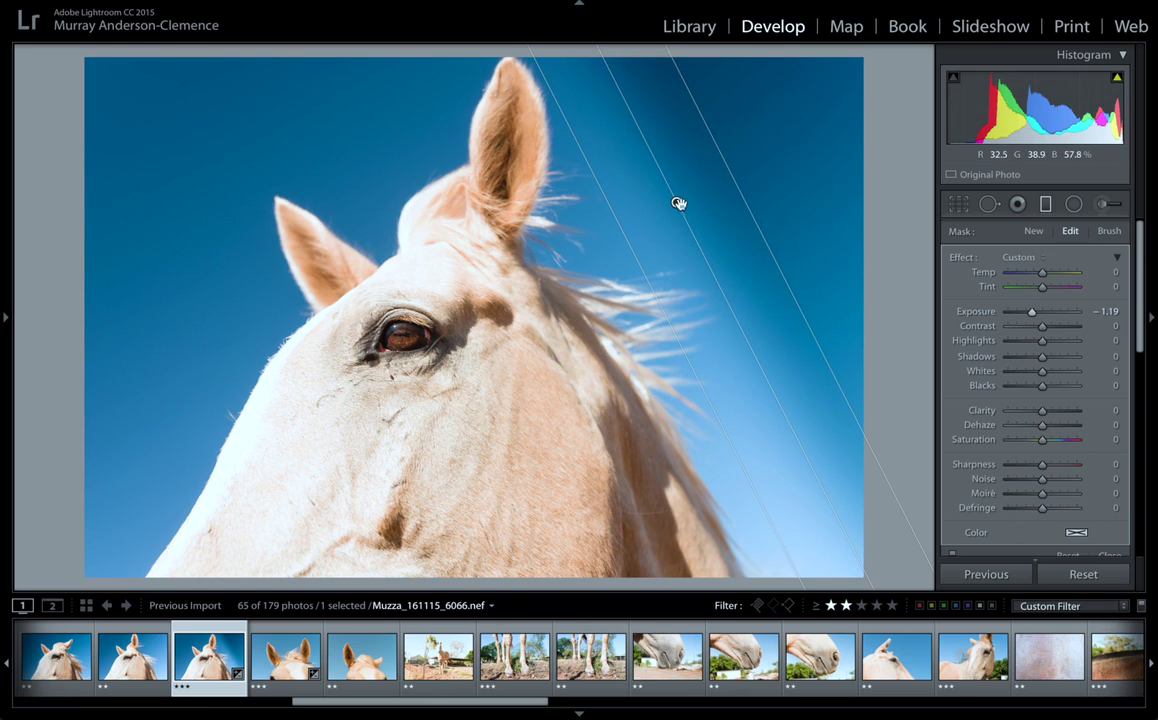
mouse_move(677, 203)
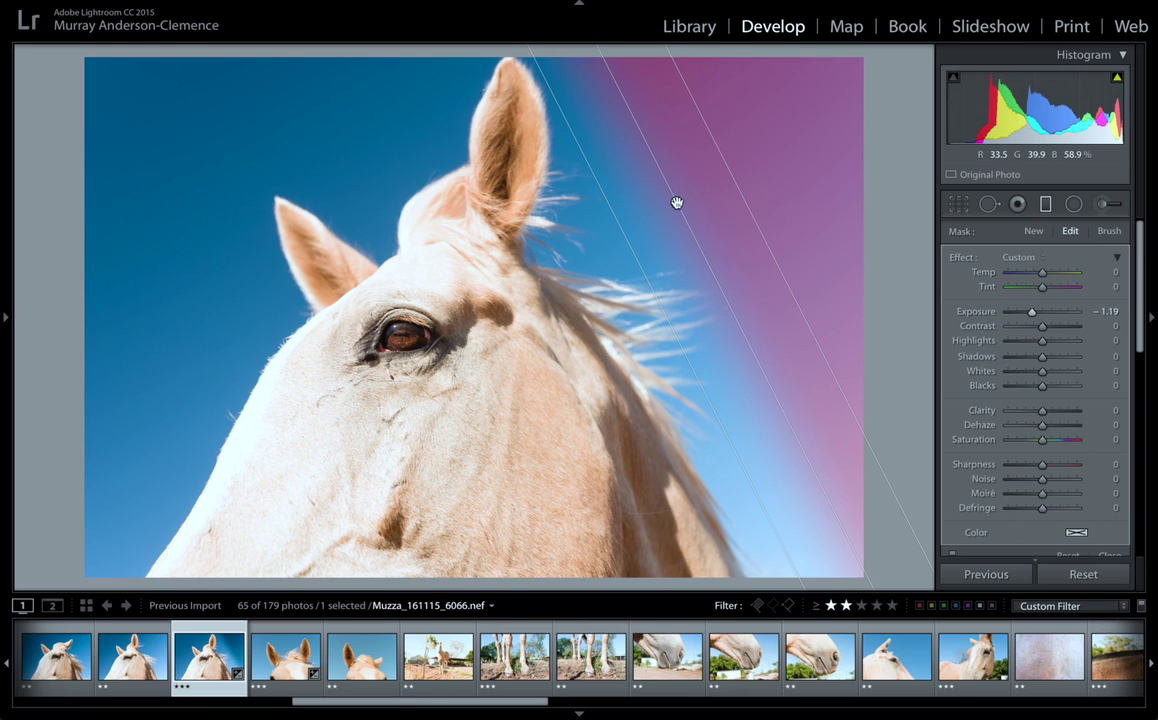
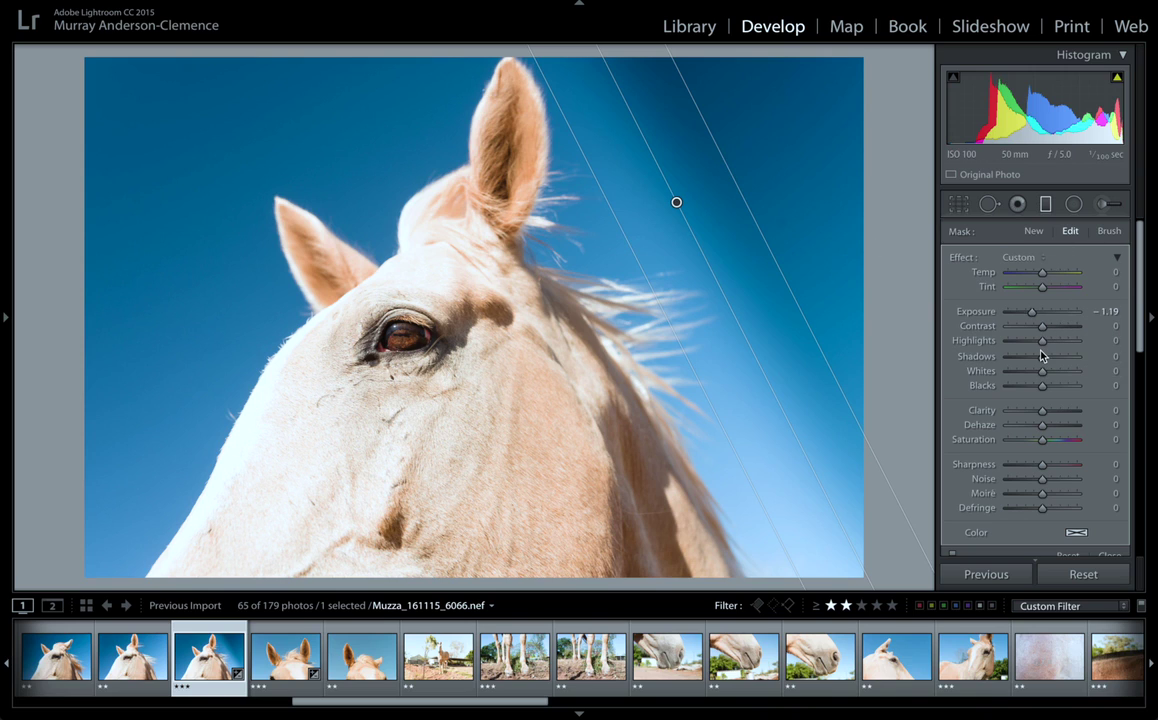
Step: Set the graduated filter's Shadows to 95 and its Temp to −21
drag(1040, 365, 1075, 363)
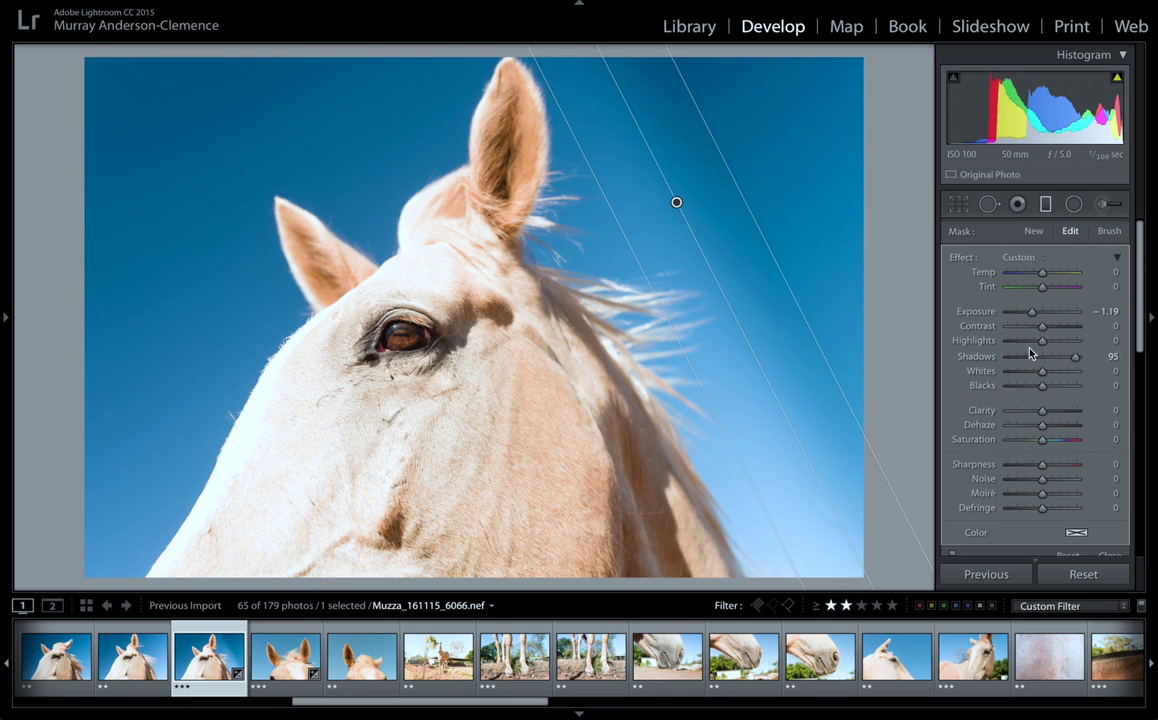
scroll(1030, 350, down, 3)
scroll(1030, 352, down, 1)
scroll(1040, 352, up, 3)
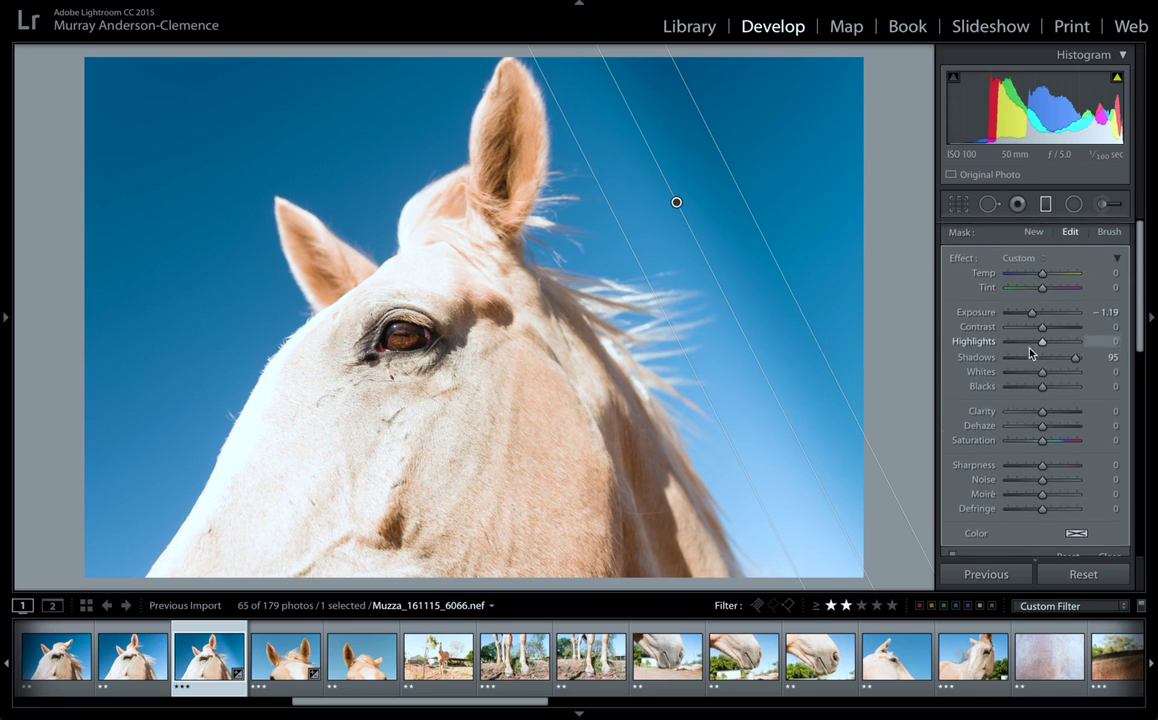
scroll(1060, 406, down, 1)
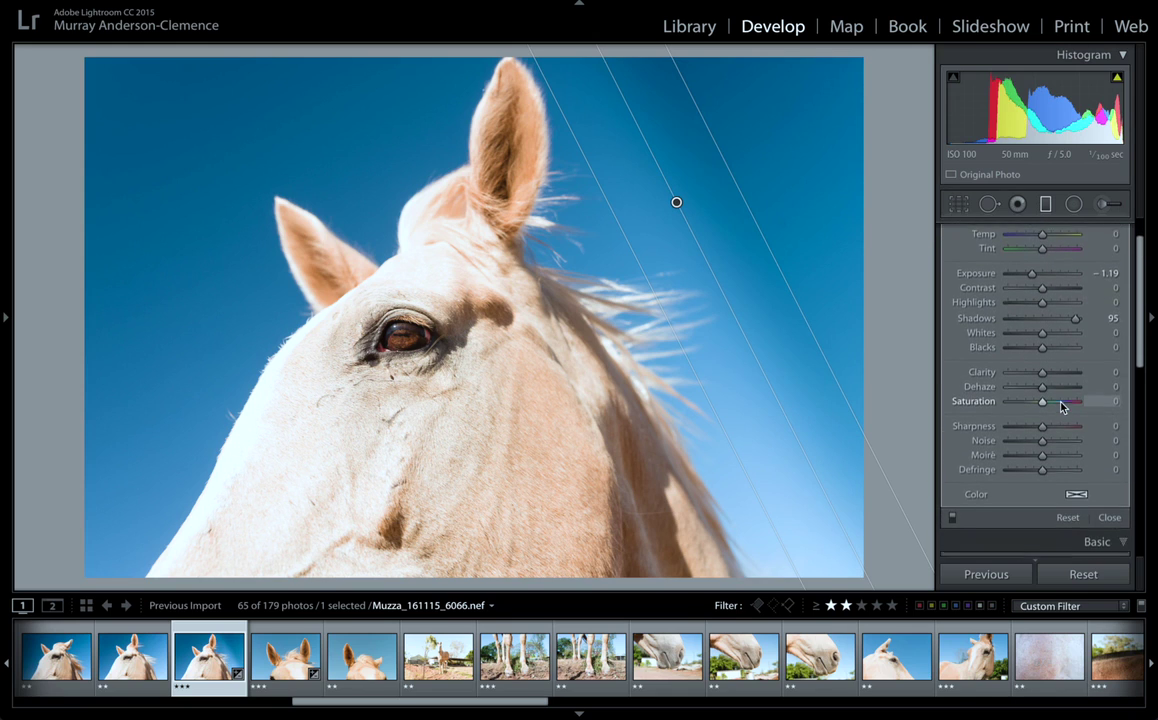
scroll(1060, 406, up, 1)
mouse_move(1040, 273)
mouse_down()
mouse_move(1060, 277)
mouse_move(1035, 285)
mouse_up()
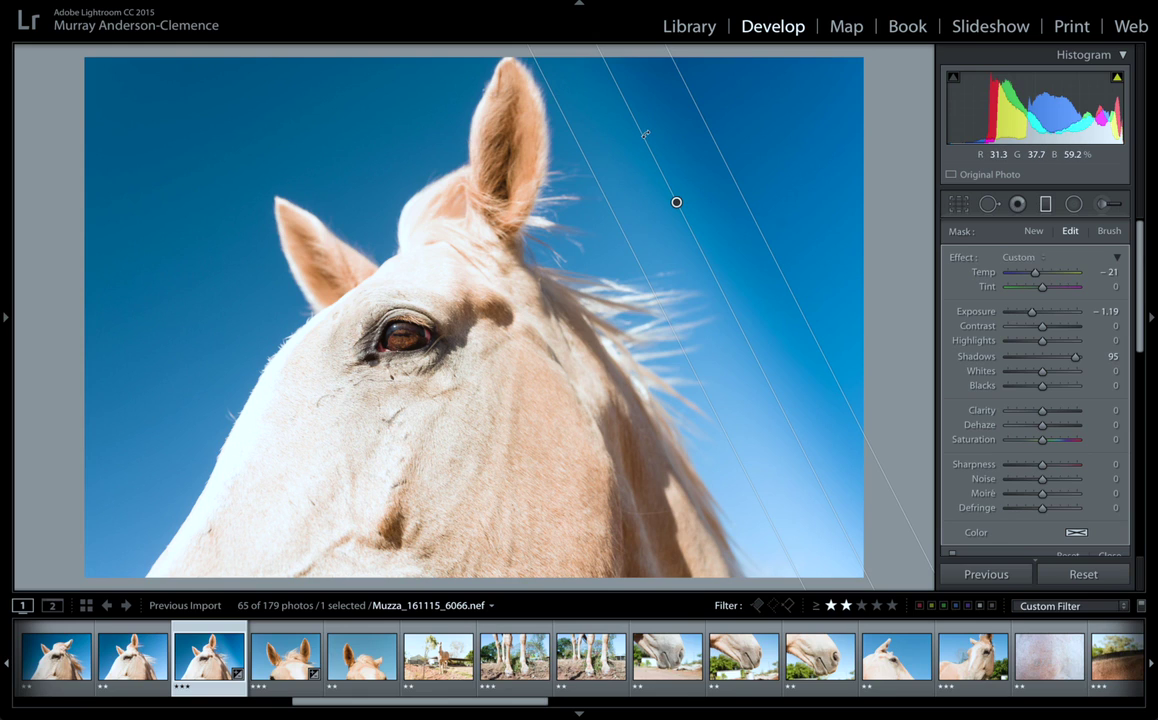
Step: Rotate the graduated filter slightly, widen it toward the horse, and finish it with Exposure −0.37 and Shadows 0
drag(645, 133, 631, 110)
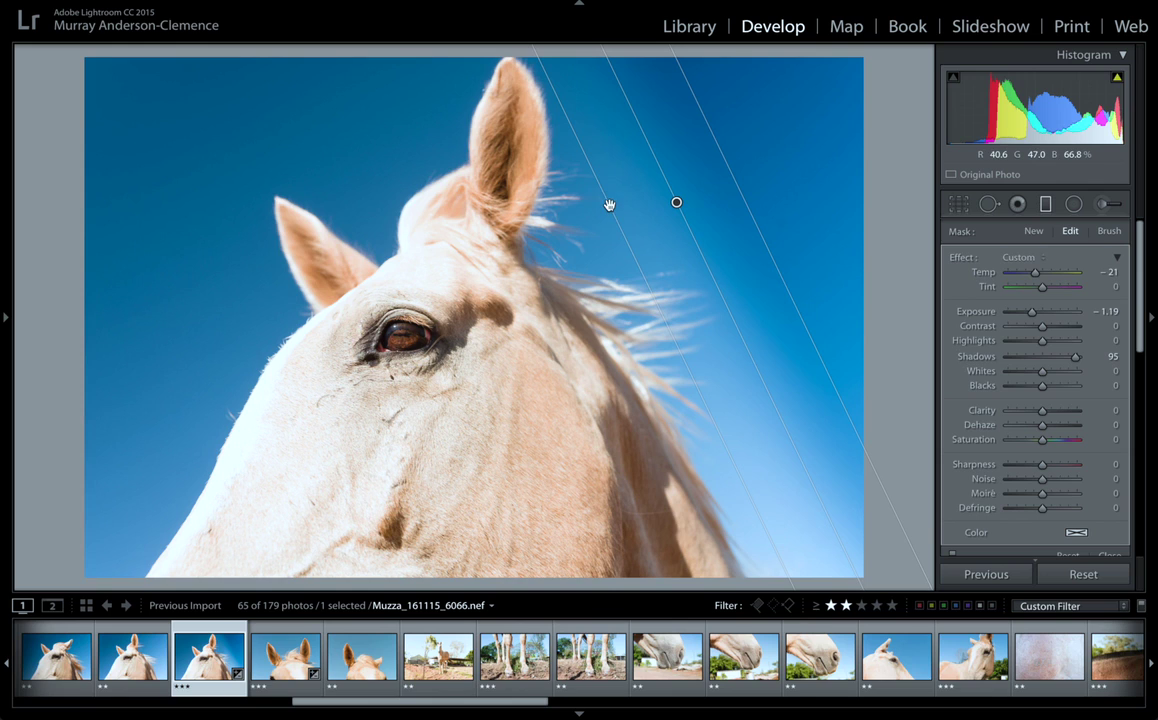
drag(609, 205, 519, 260)
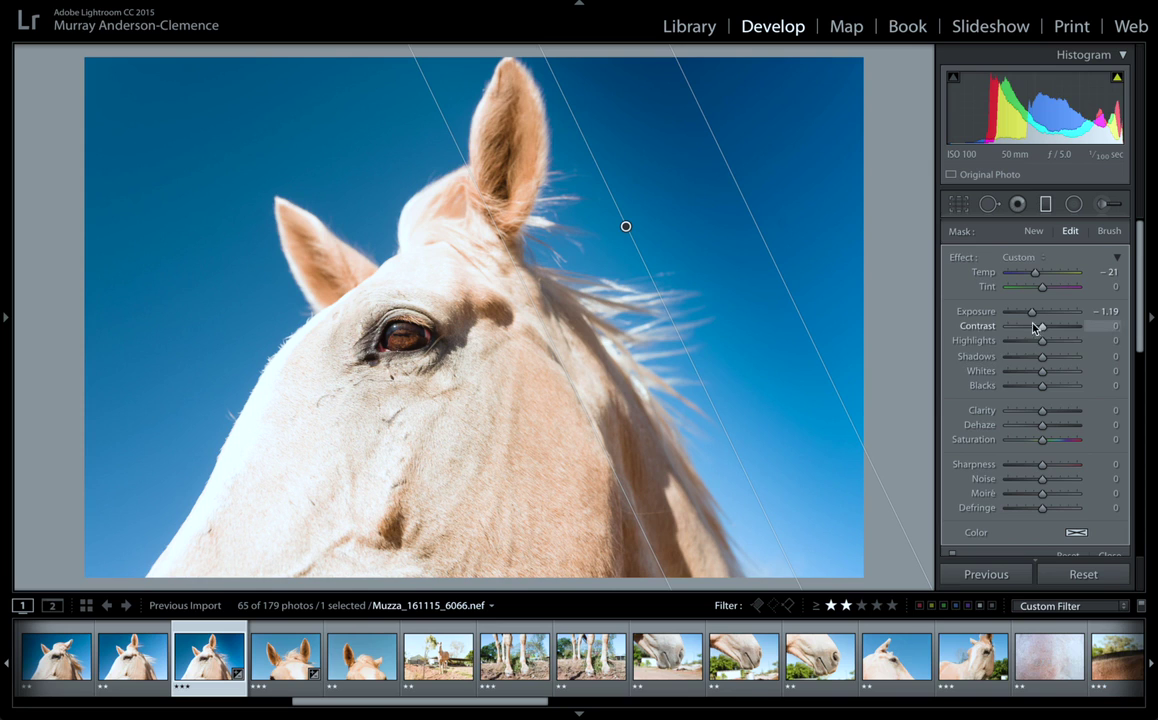
drag(1033, 312, 1041, 316)
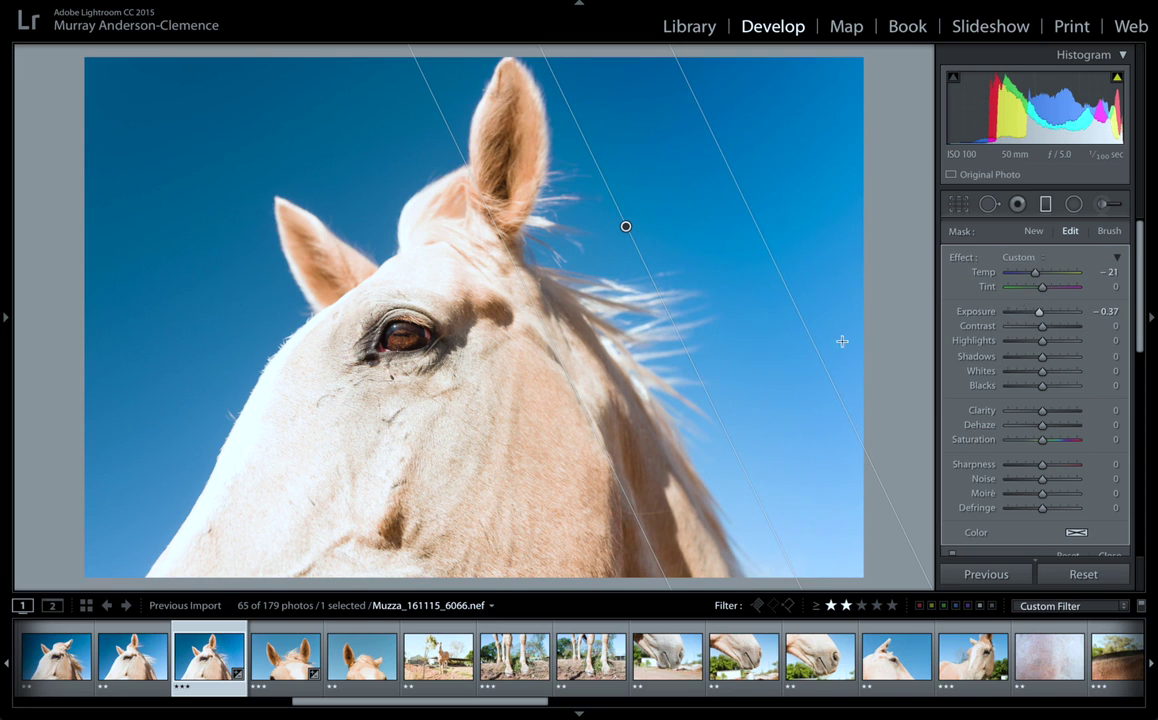
click(1046, 205)
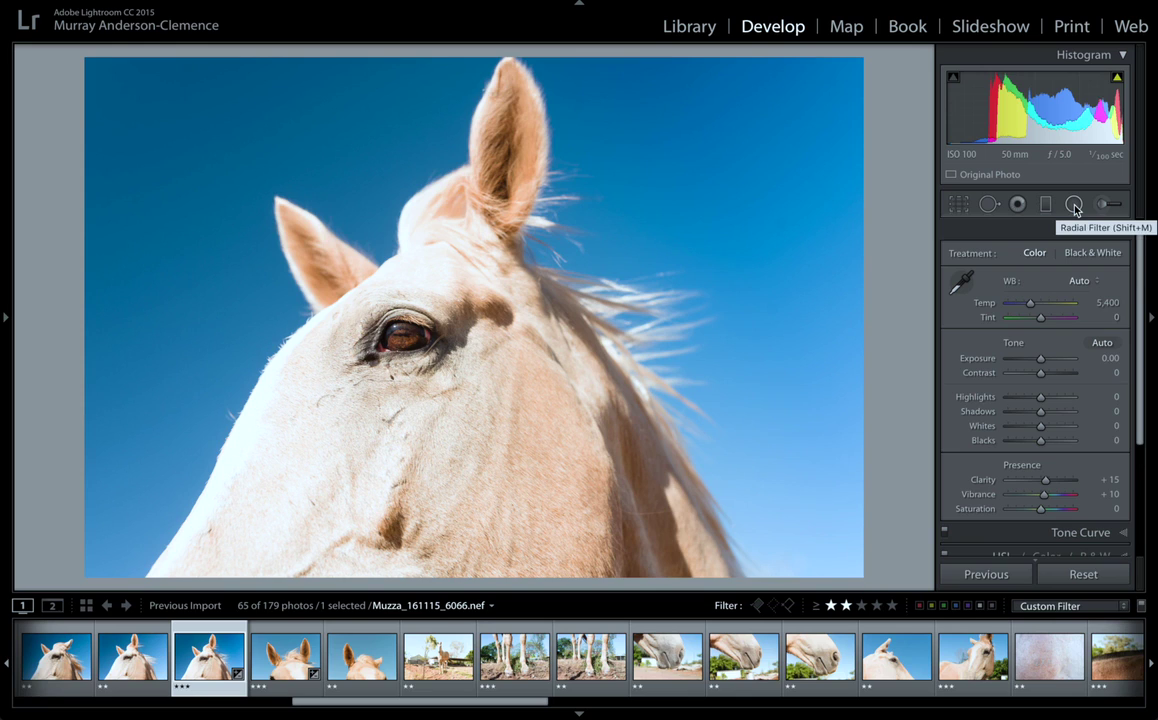
Step: Draw a radial filter centred on the horse's eye, tilt its ellipse, and reset its Exposure to 0.00
click(1074, 205)
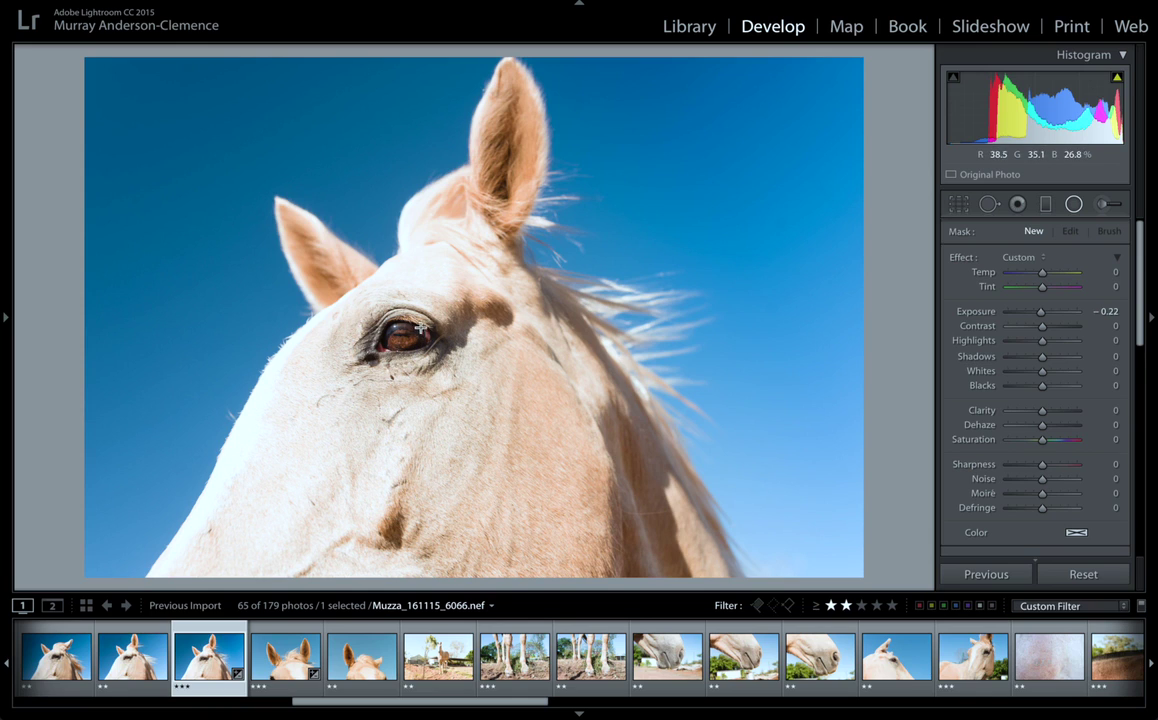
drag(403, 337, 505, 405)
drag(505, 312, 461, 265)
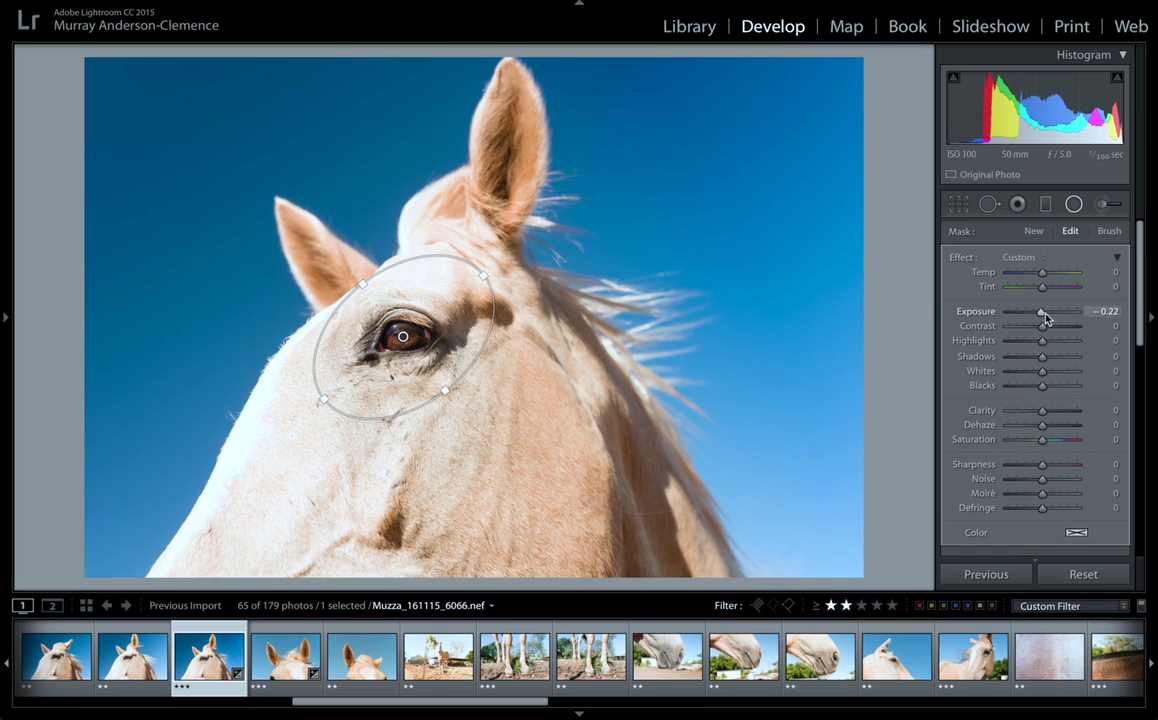
double_click(988, 318)
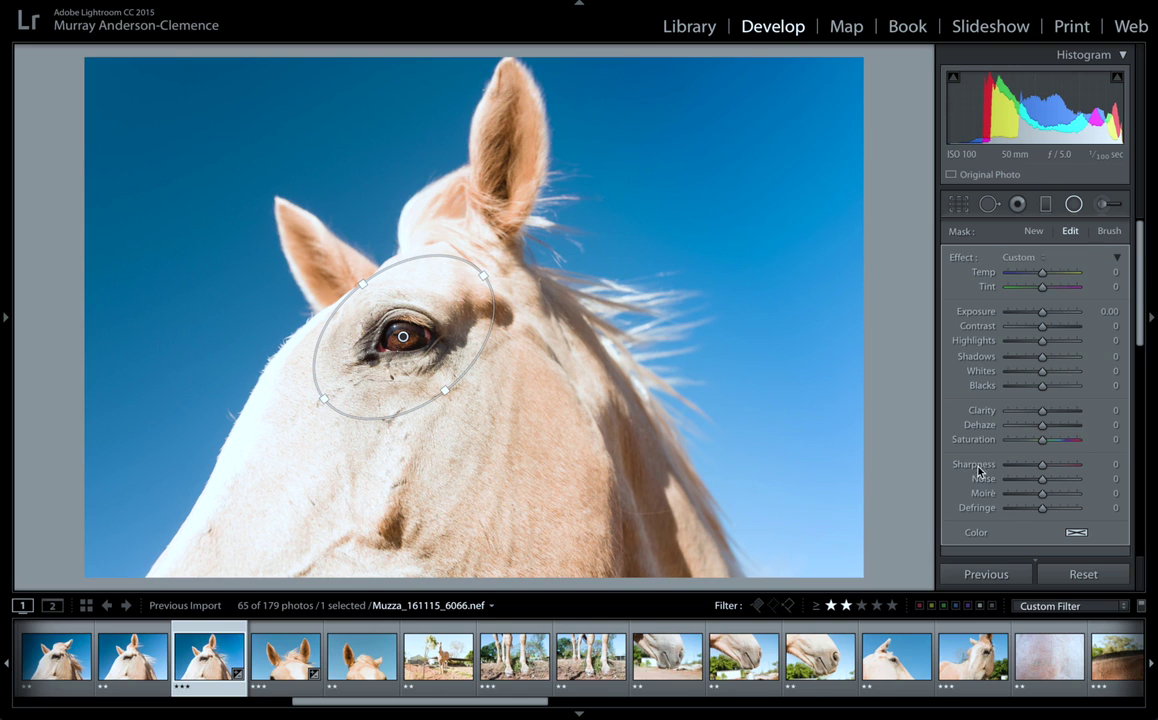
Step: Soften the area outside the eye with the radial filter's Clarity and Sharpness at −100 and Feather at 81
drag(1044, 414, 1007, 414)
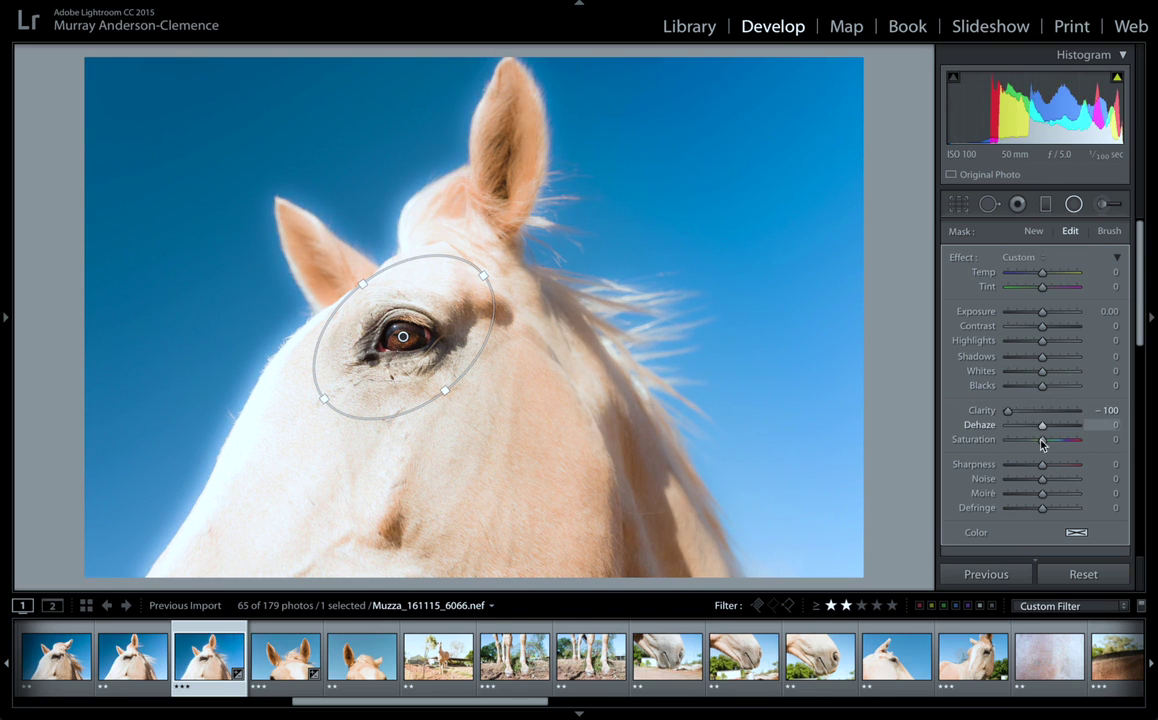
drag(1043, 466, 983, 466)
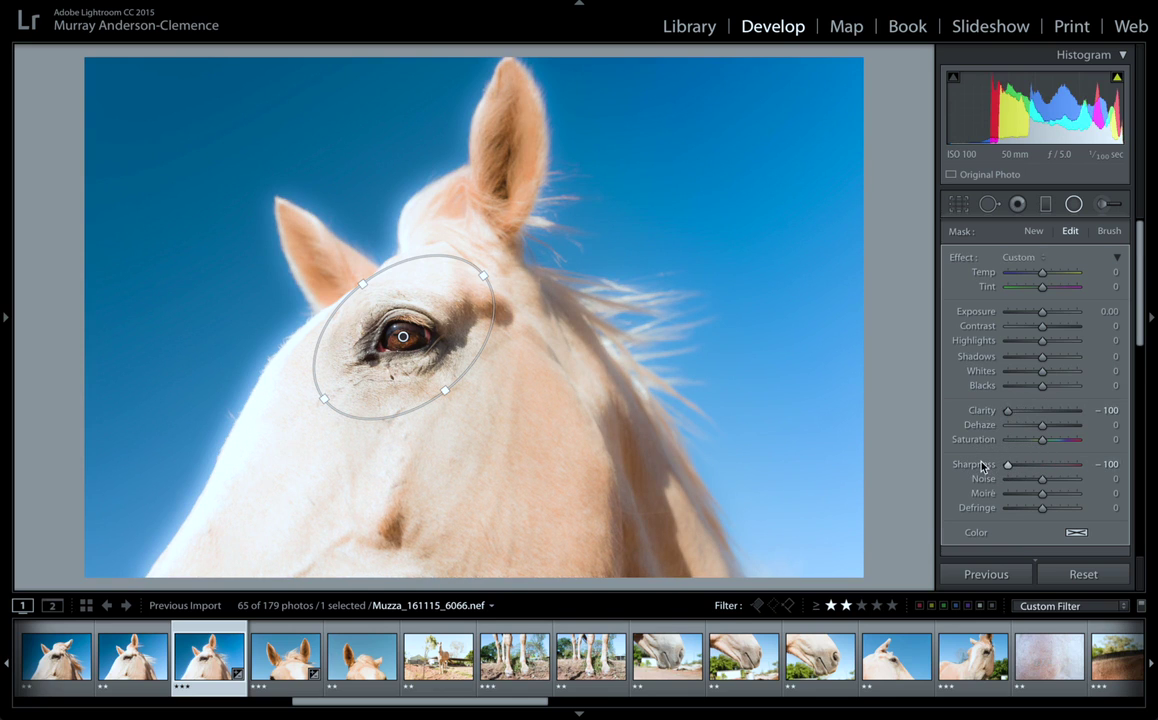
scroll(983, 466, down, 3)
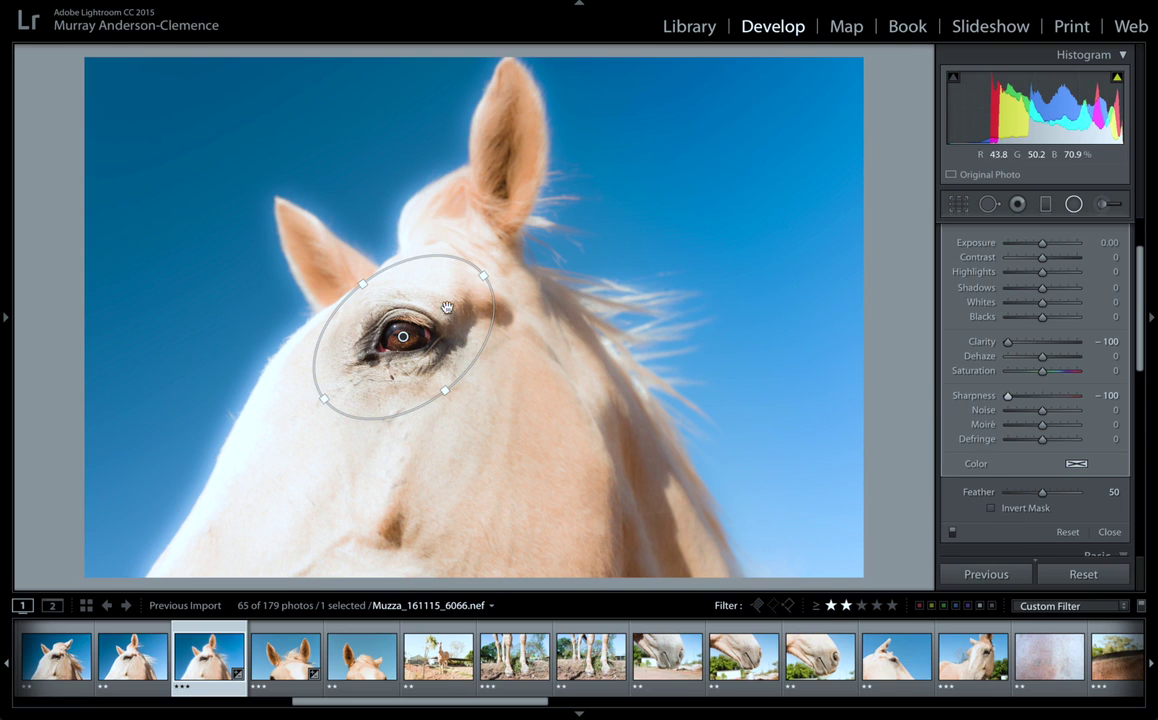
mouse_move(1041, 498)
mouse_down()
mouse_move(1016, 495)
mouse_move(1153, 495)
mouse_move(977, 491)
mouse_move(1073, 497)
mouse_move(1052, 492)
mouse_move(1063, 495)
mouse_up()
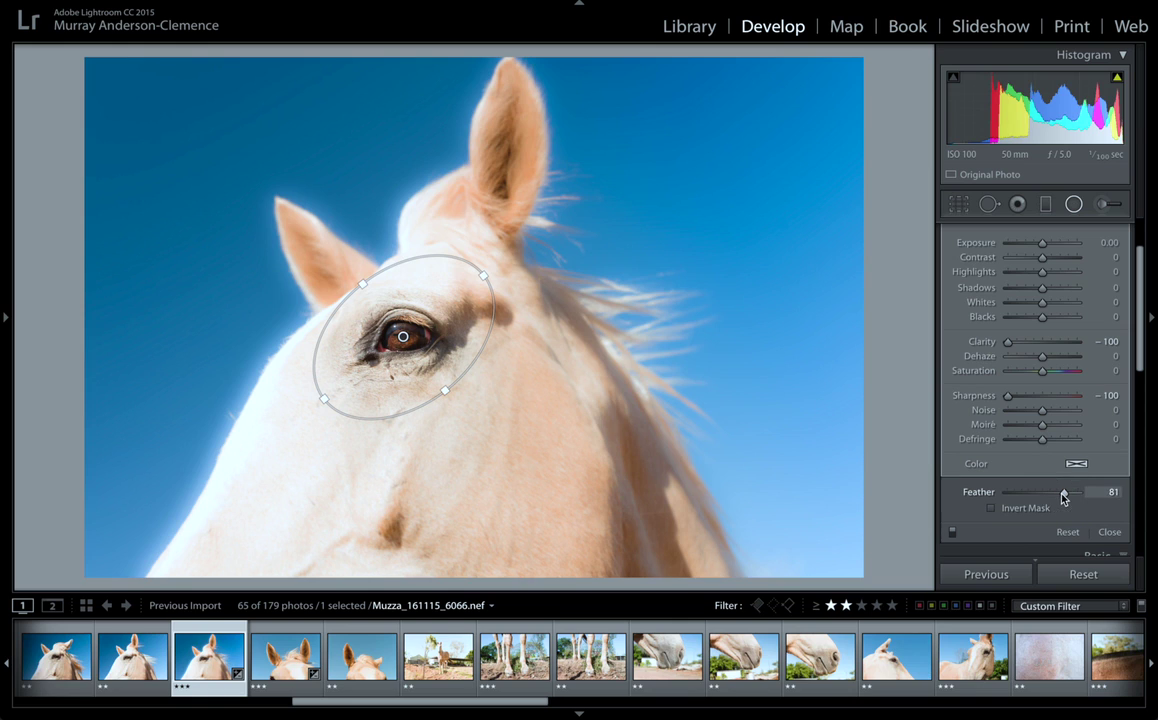
Step: Enlarge the radial filter's ellipse and shift it slightly down over the eye, then preview Invert Mask and leave it off
drag(484, 276, 531, 234)
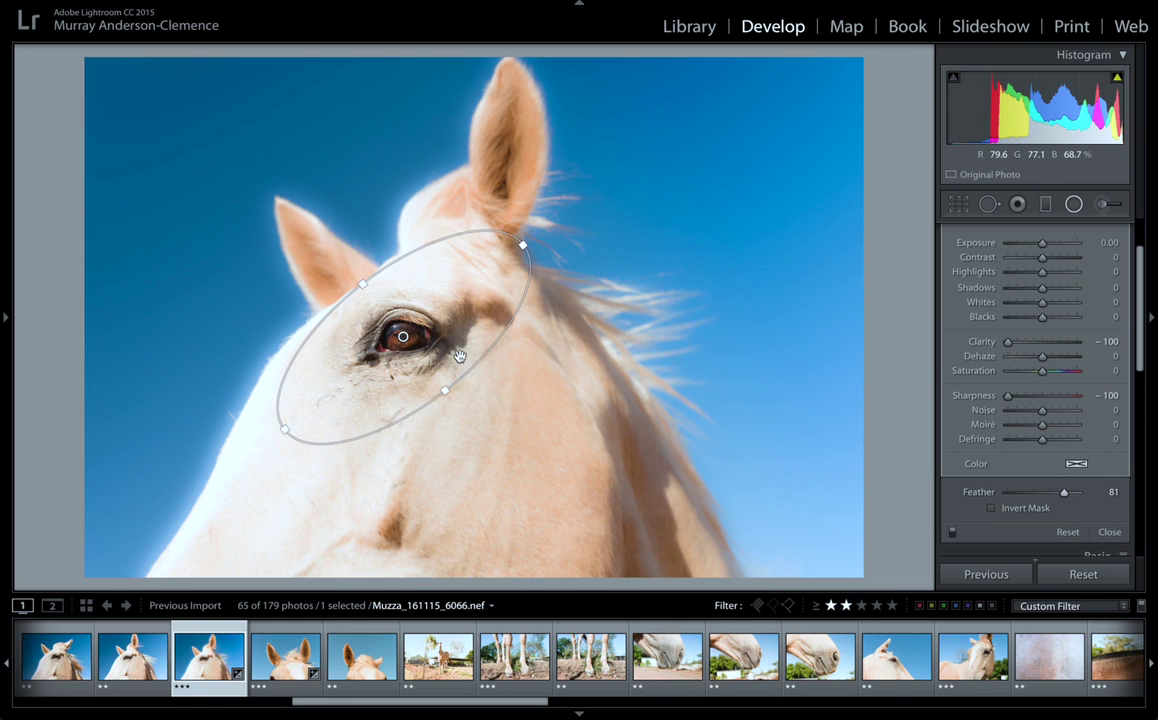
drag(441, 389, 458, 398)
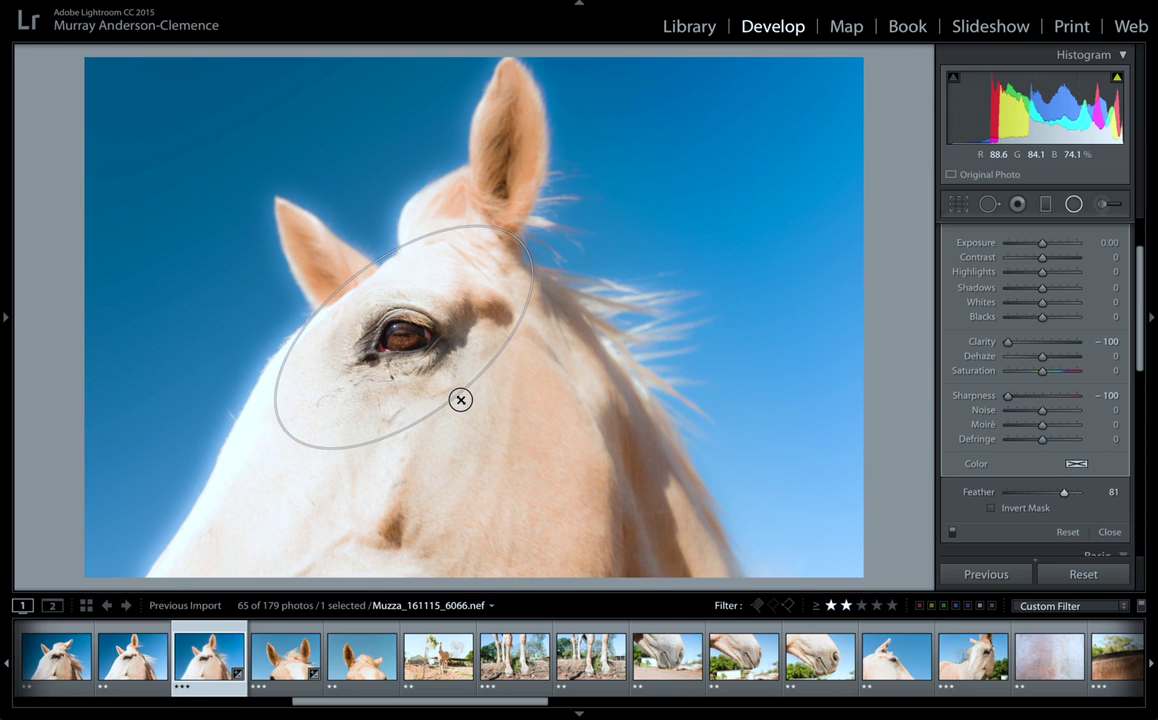
drag(416, 343, 421, 352)
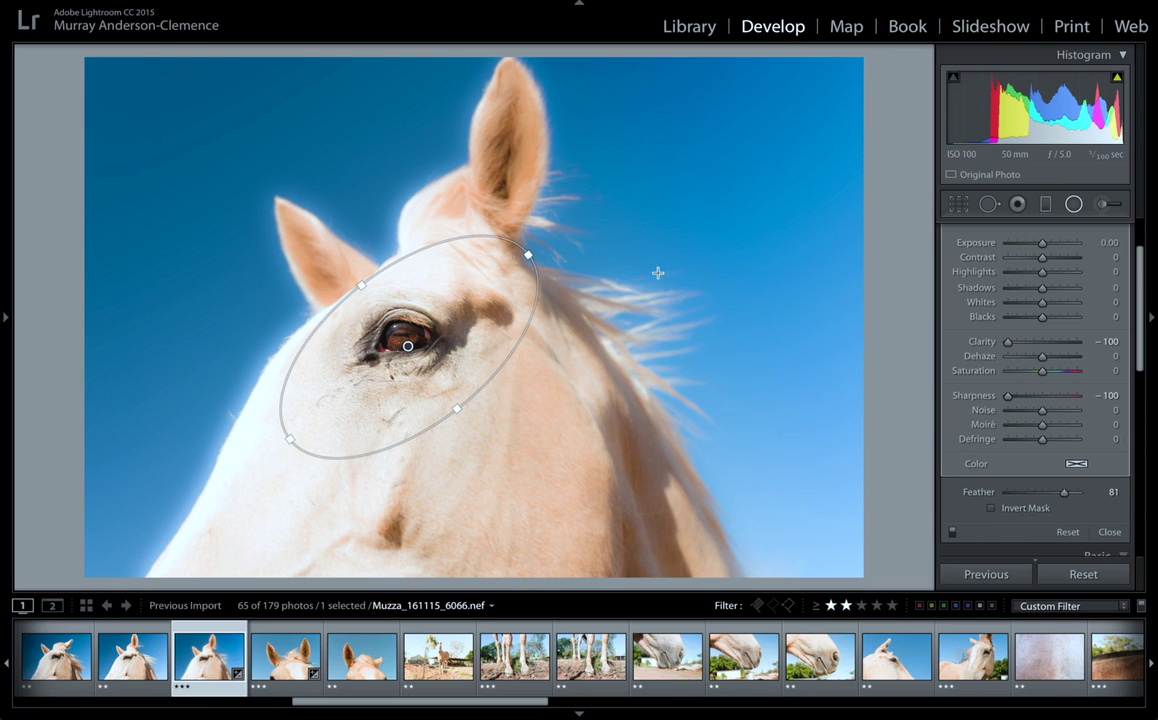
click(1017, 515)
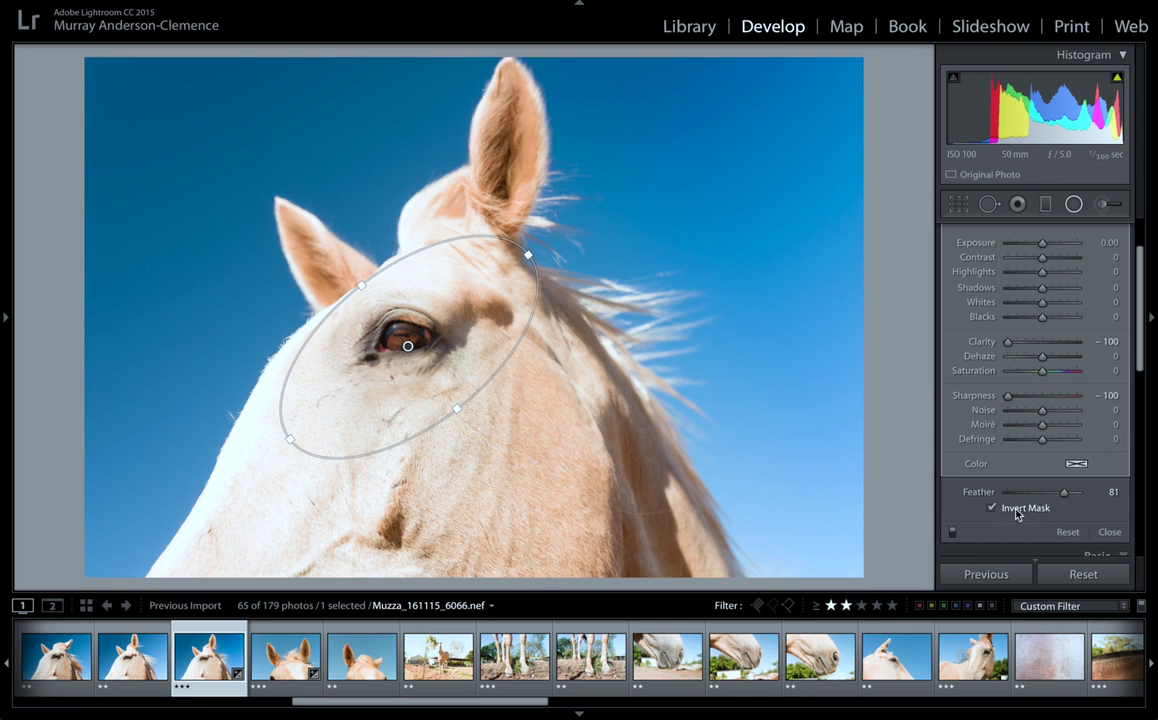
click(1017, 512)
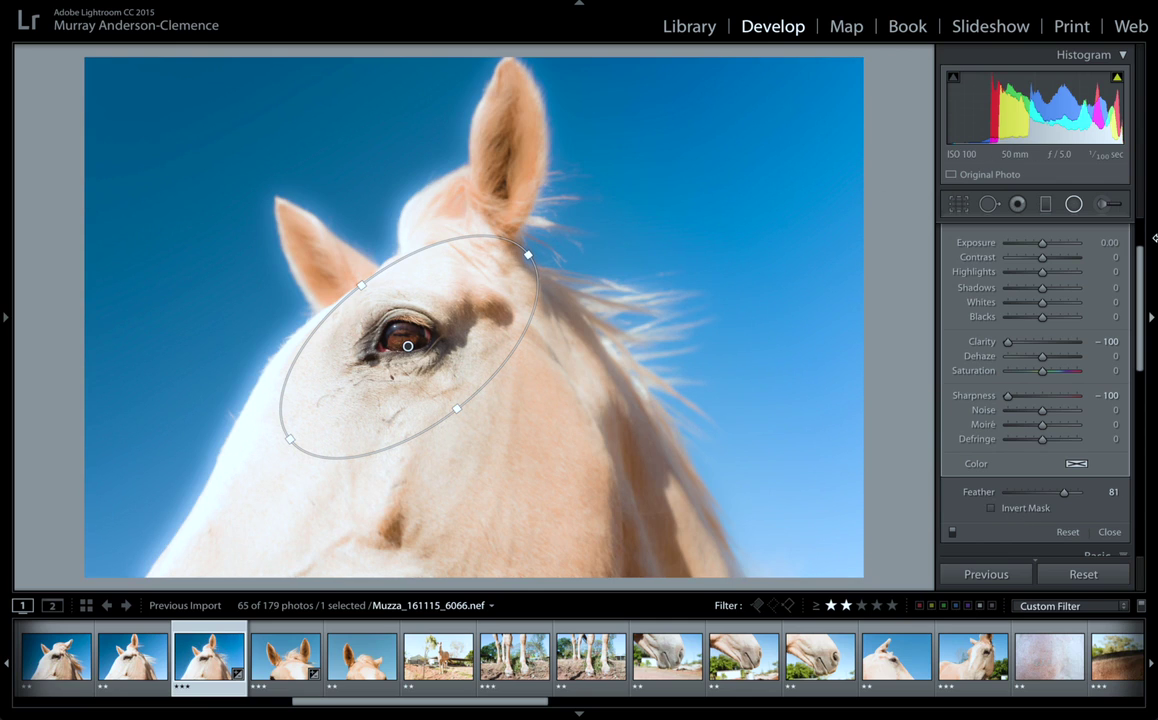
Step: Set the radial filter's Exposure to −0.63 and Contrast to −8, and close the filter
scroll(1038, 318, up, 1)
scroll(1038, 318, up, 2)
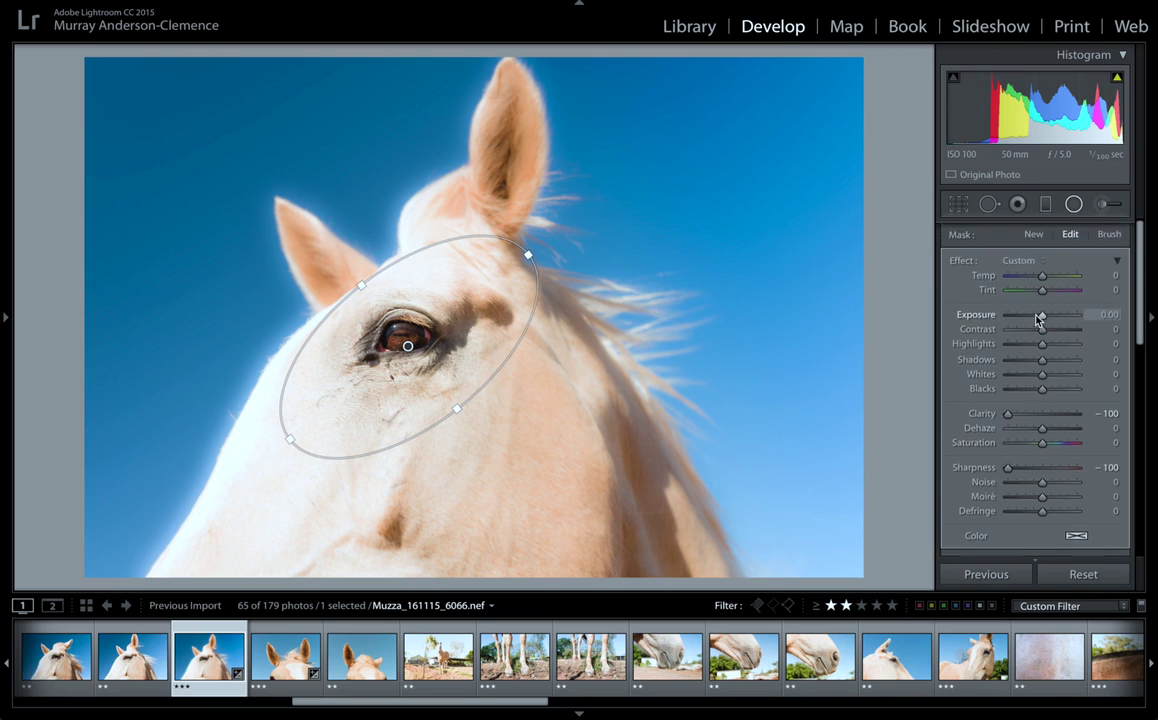
drag(1043, 316, 1037, 315)
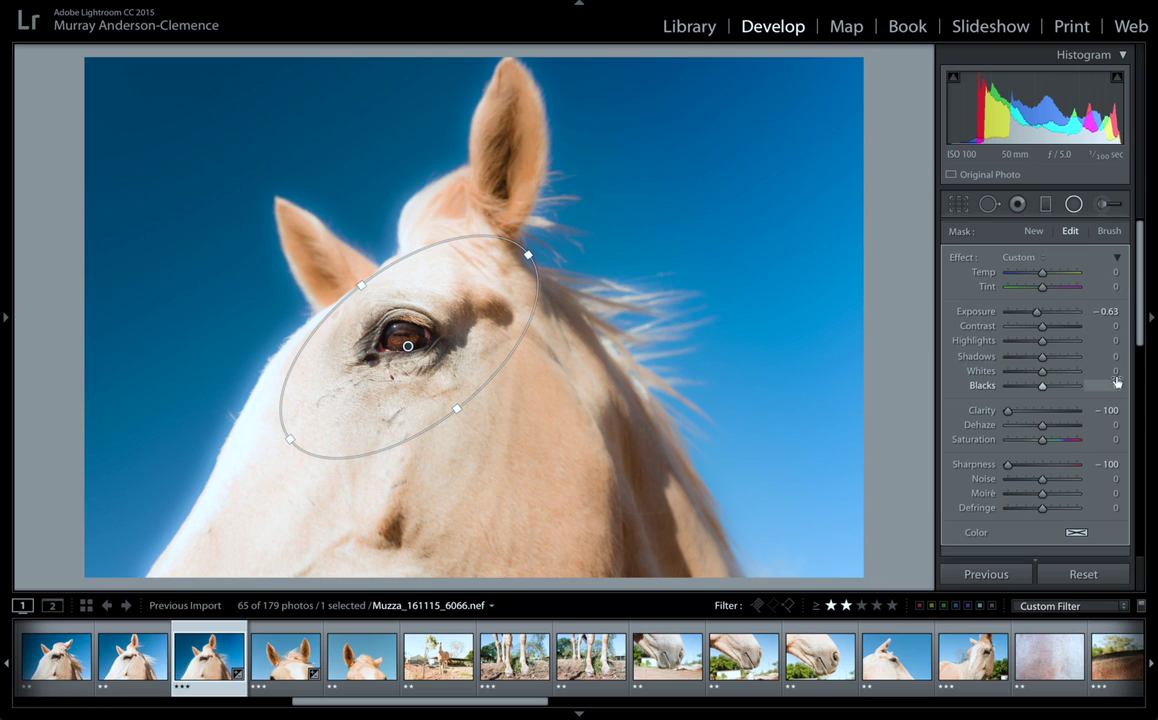
mouse_move(1043, 331)
mouse_down()
mouse_move(1026, 331)
mouse_move(1039, 331)
mouse_up()
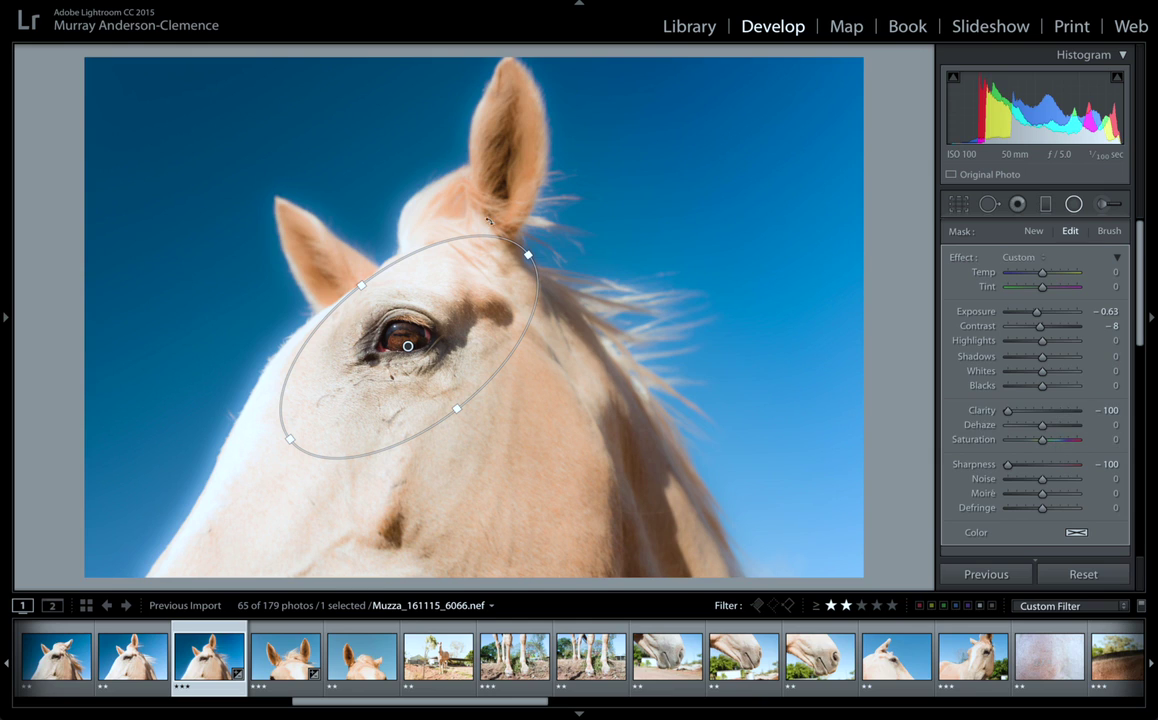
click(1074, 205)
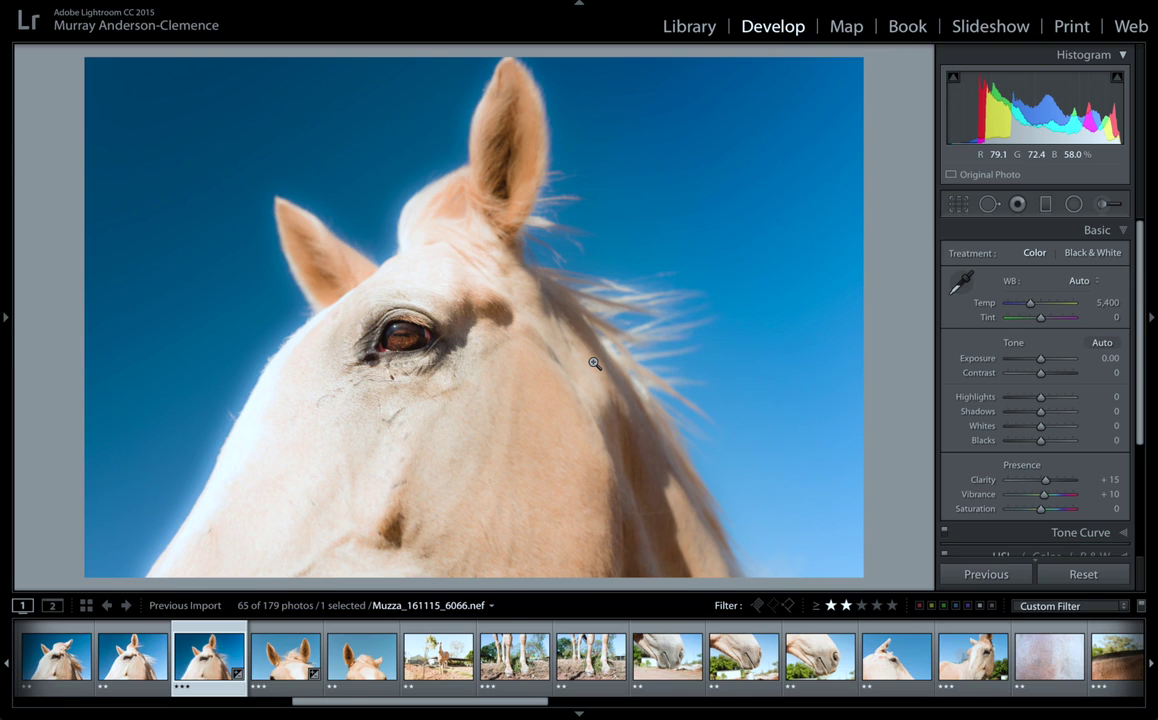
Step: Compare the horse photo's before and after views
key(backslash)
key(backslash)
key(backslash)
key(backslash)
Step: Paint over the horse's iris with the Adjustment Brush and set its Exposure to 0.37
click(367, 322)
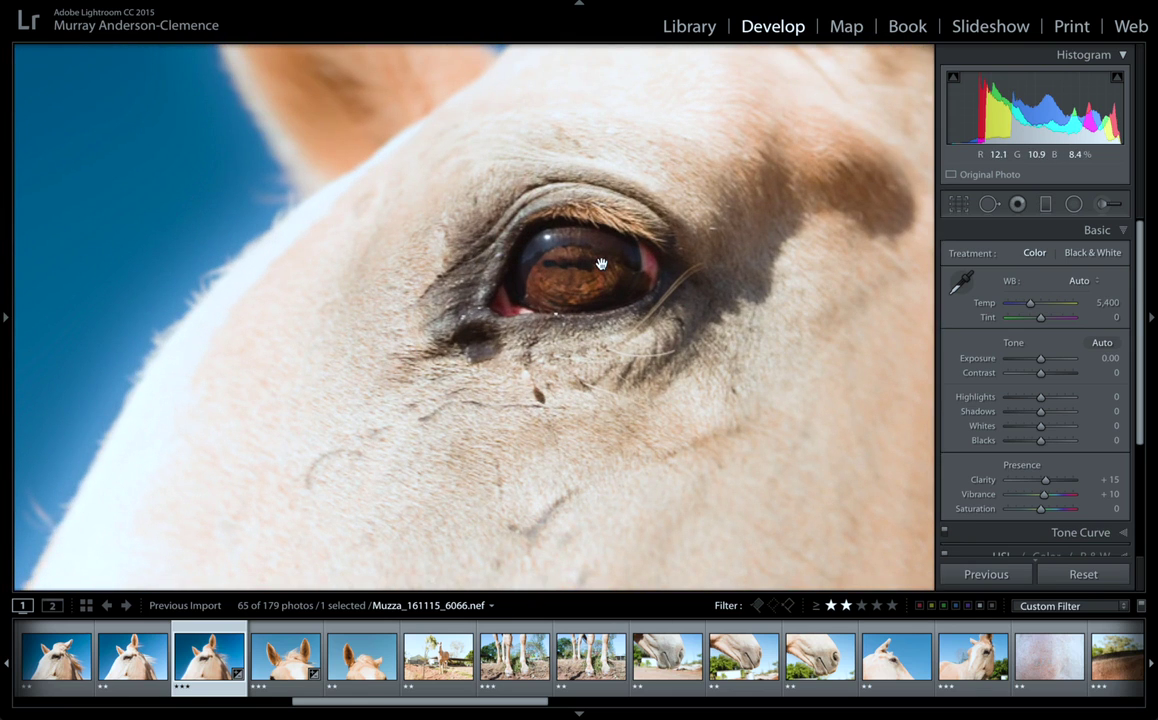
click(1106, 204)
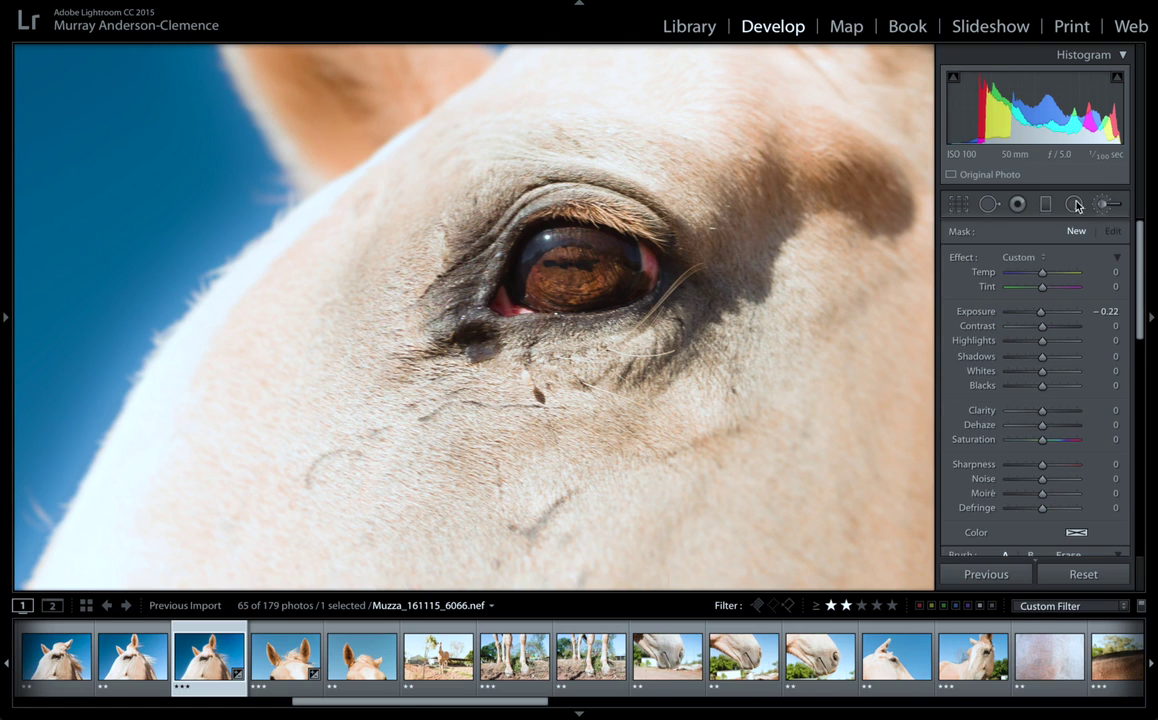
scroll(588, 266, up, 5)
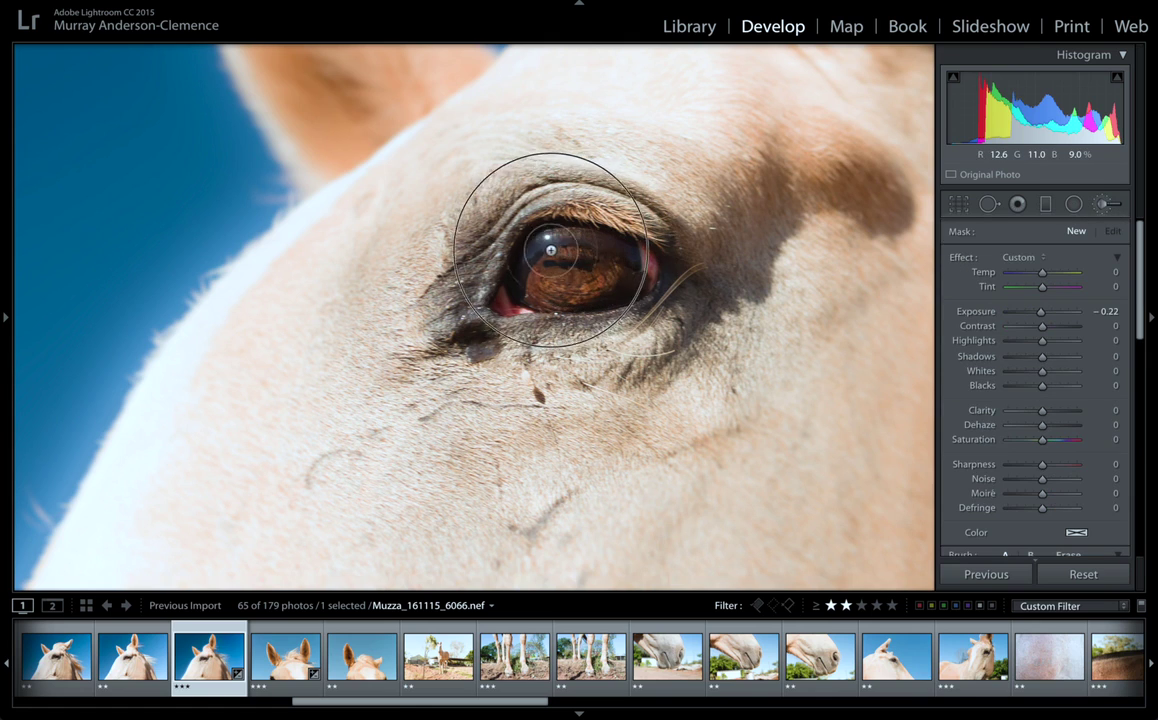
drag(588, 265, 590, 258)
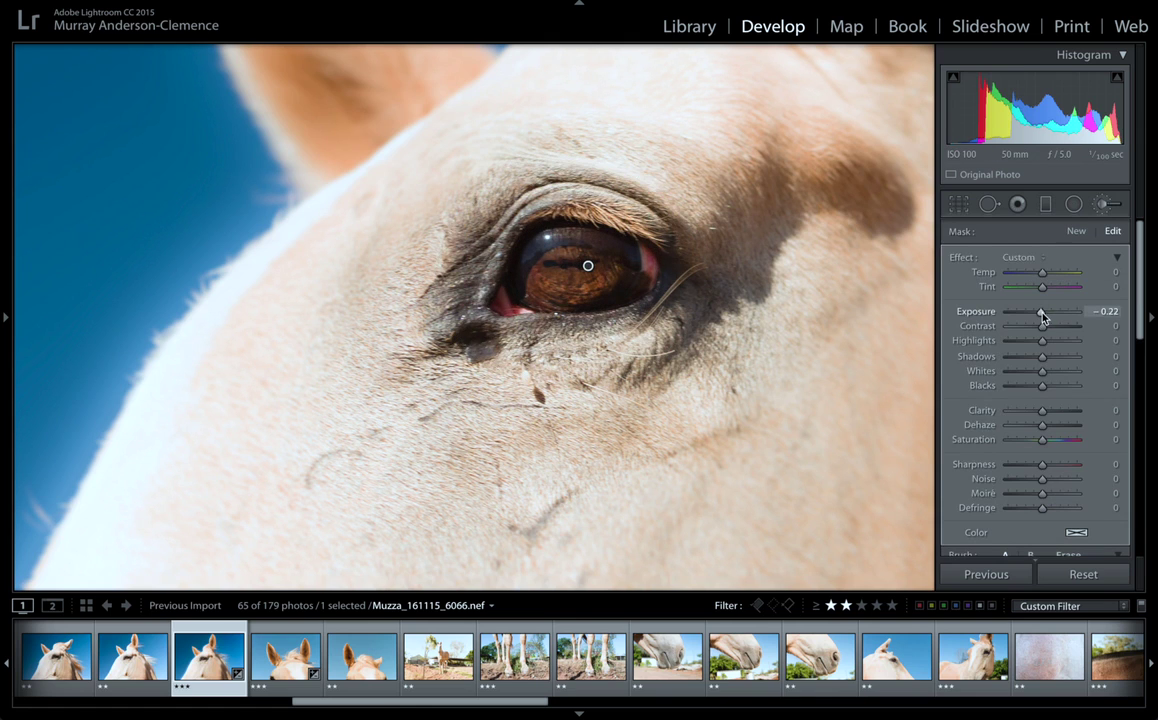
drag(1043, 316, 1047, 318)
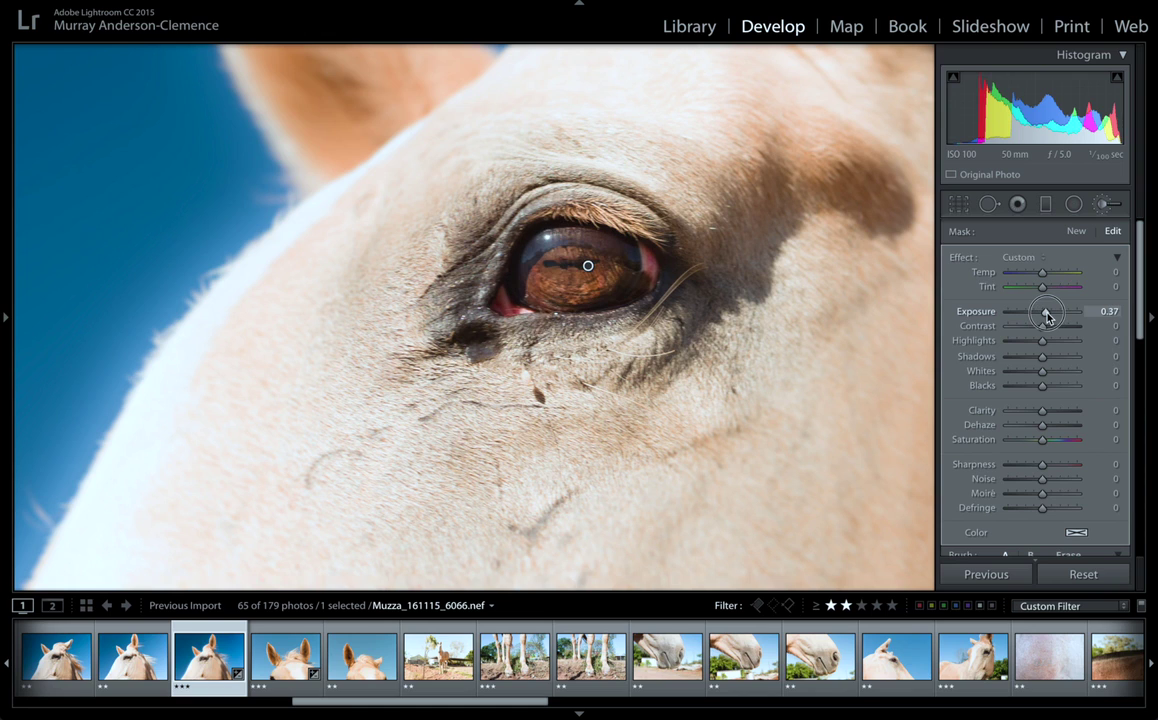
Step: Set the iris brush adjustment's Exposure to 0.20 and its Saturation to 5
drag(1047, 317, 1048, 317)
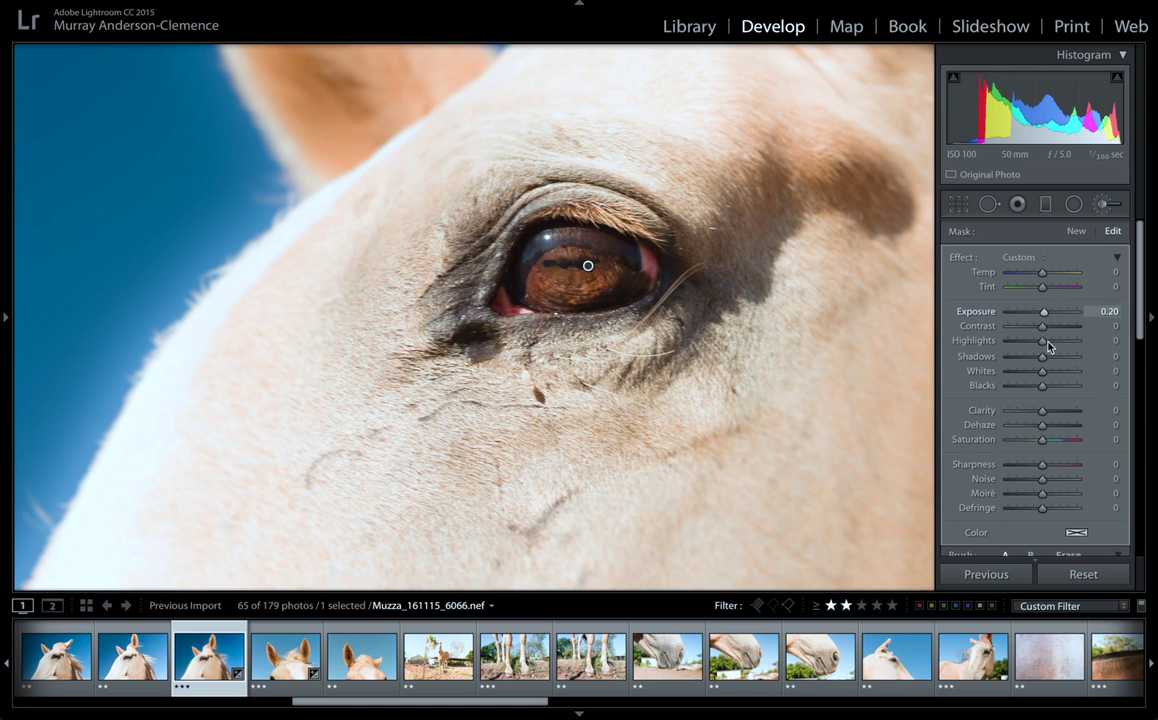
drag(1062, 442, 1063, 442)
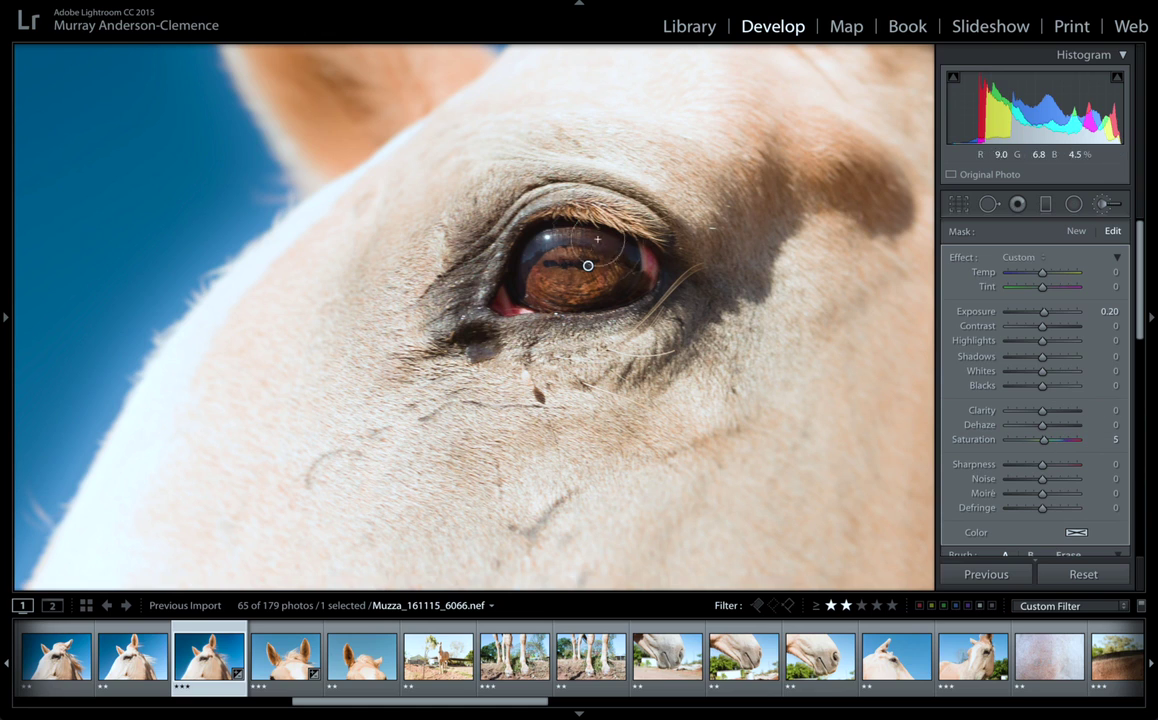
Step: Try a blue colour tint with hue 230 and 100% saturation on the brushed iris, and undo it
click(1080, 534)
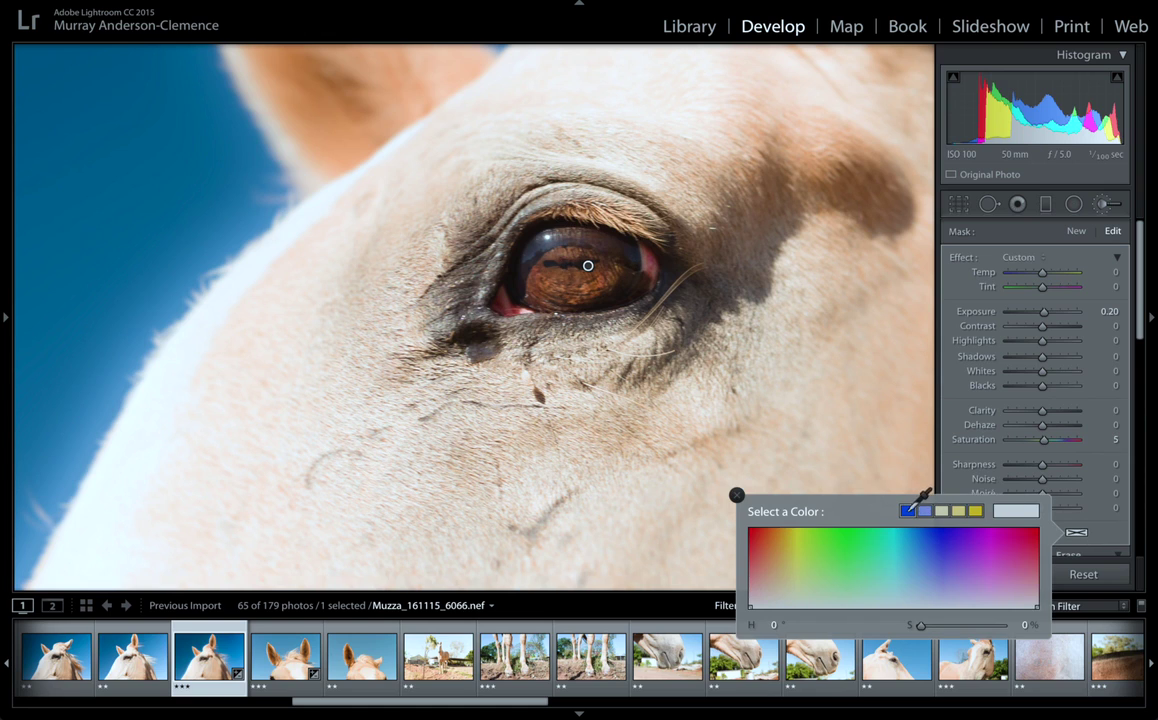
click(909, 511)
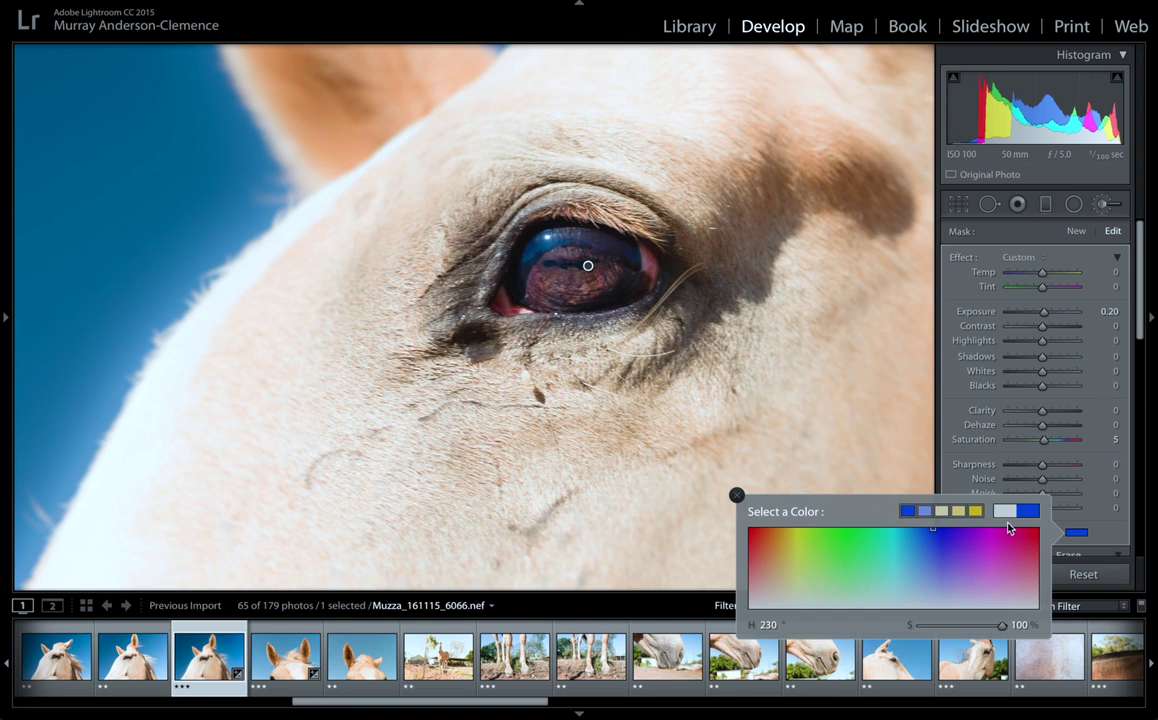
click(911, 472)
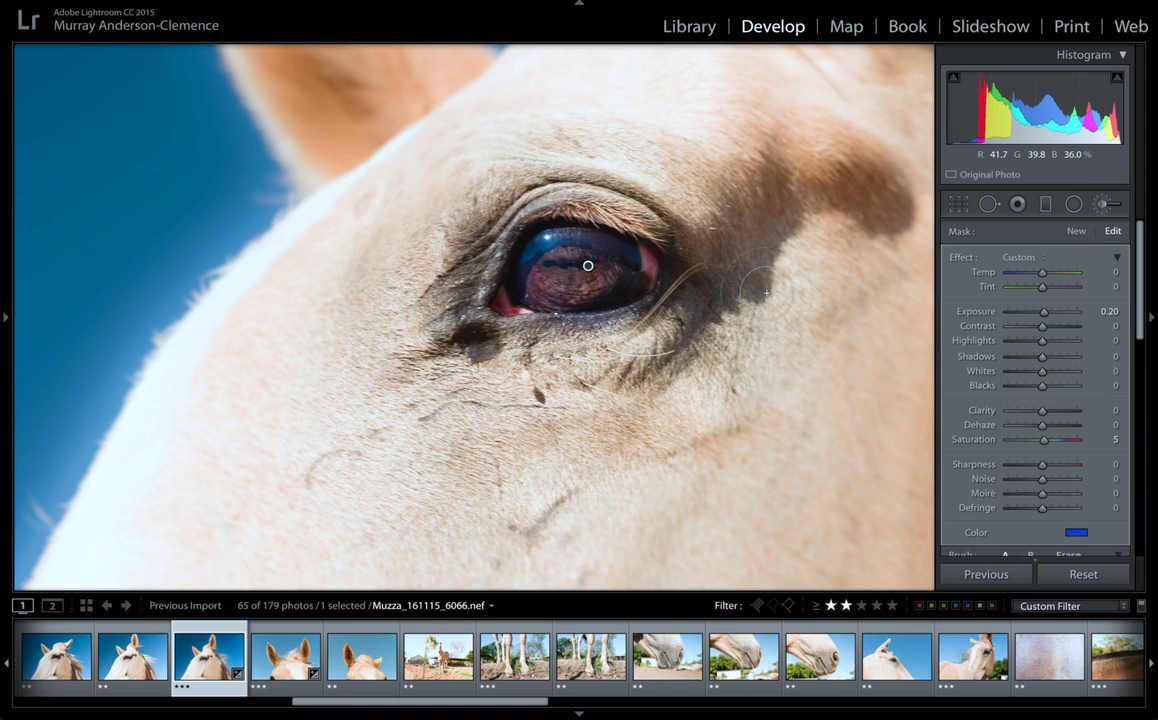
key(ctrl+z)
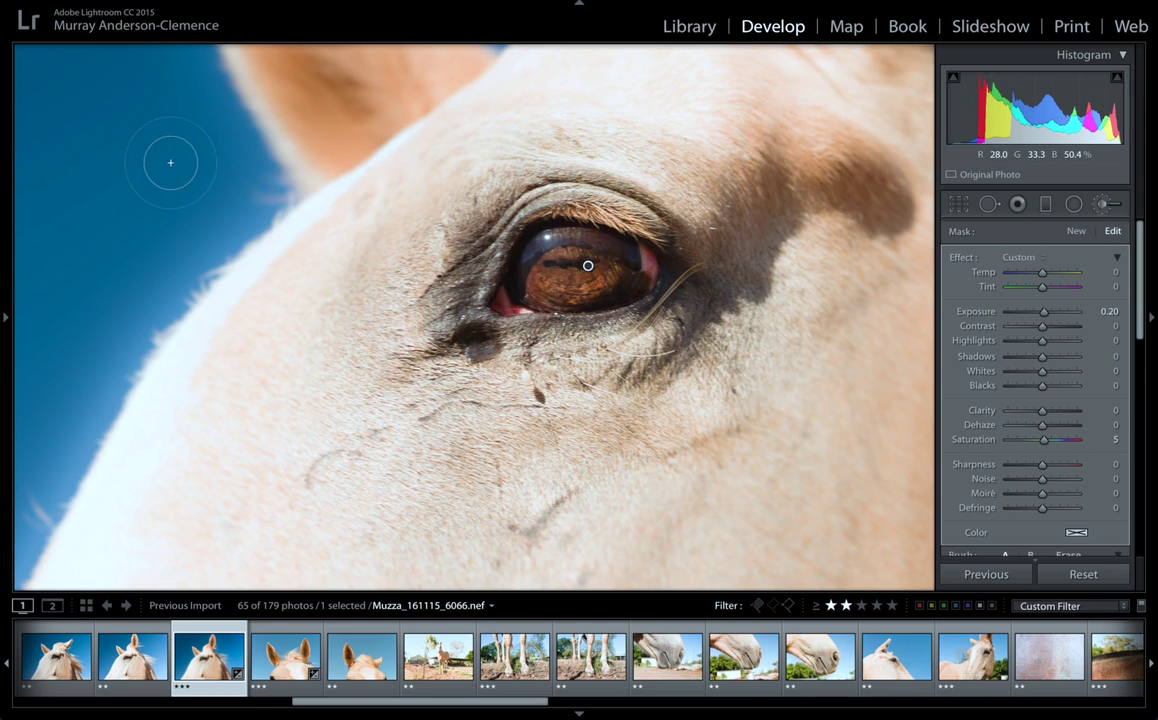
Step: Close the Adjustment Brush, fit the whole horse photo in view and reveal its edit History
scroll(156, 173, up, 3)
scroll(155, 173, down, 2)
key(shift)
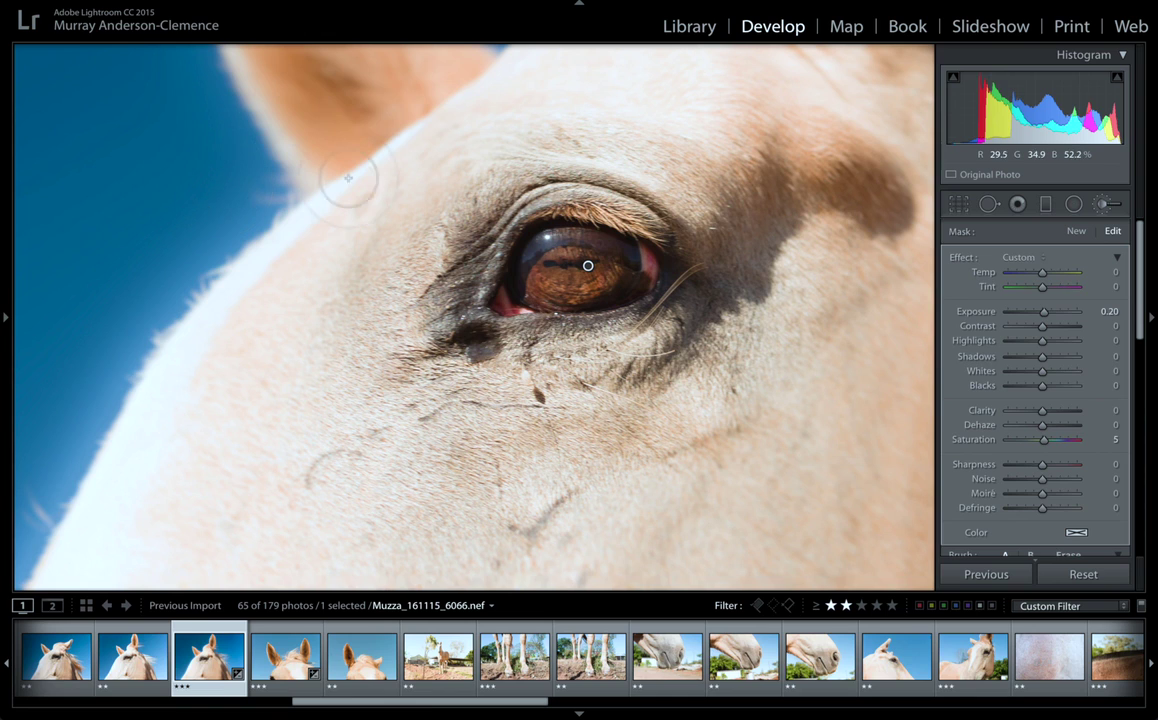
click(1104, 204)
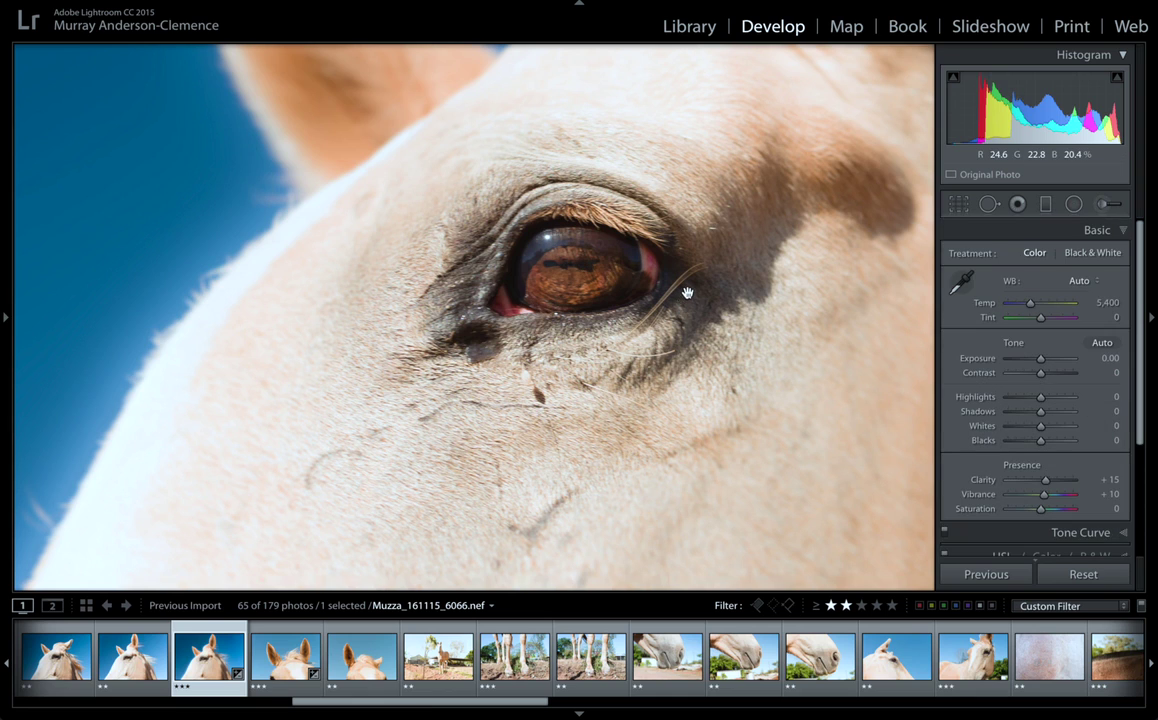
click(686, 294)
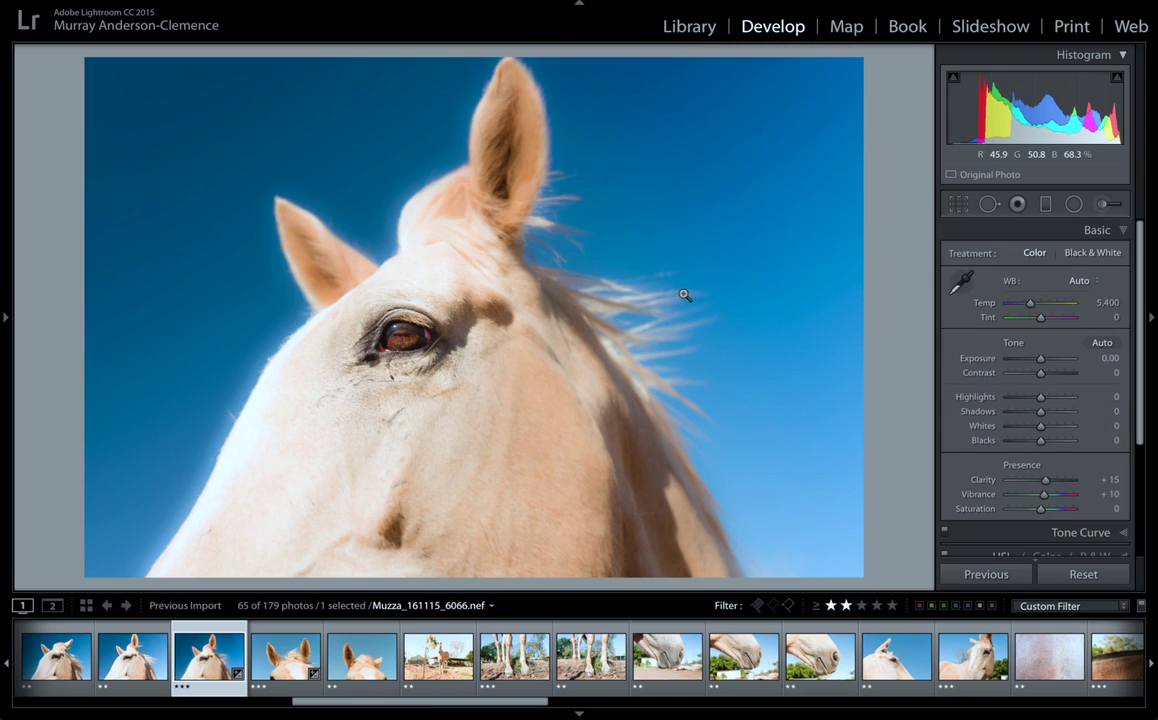
click(5, 320)
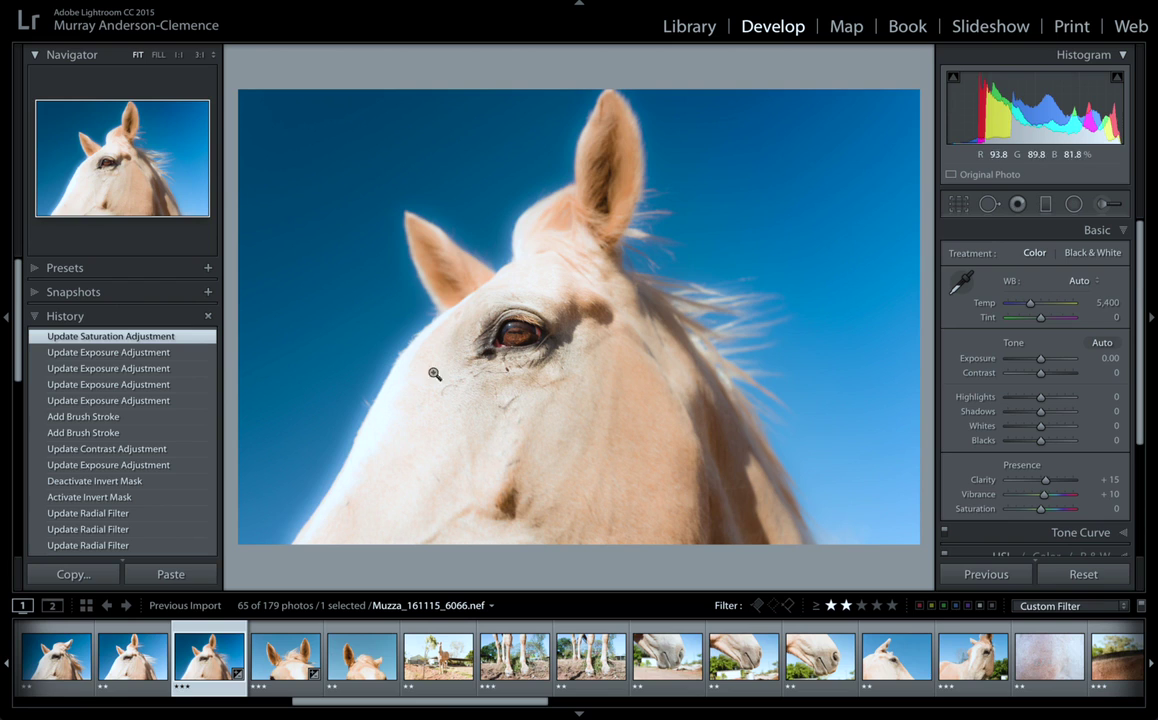
Step: Synchronize all checked Develop settings except Crop from the edited horse photo to the two preceding horse photos
scroll(220, 628, left, 2)
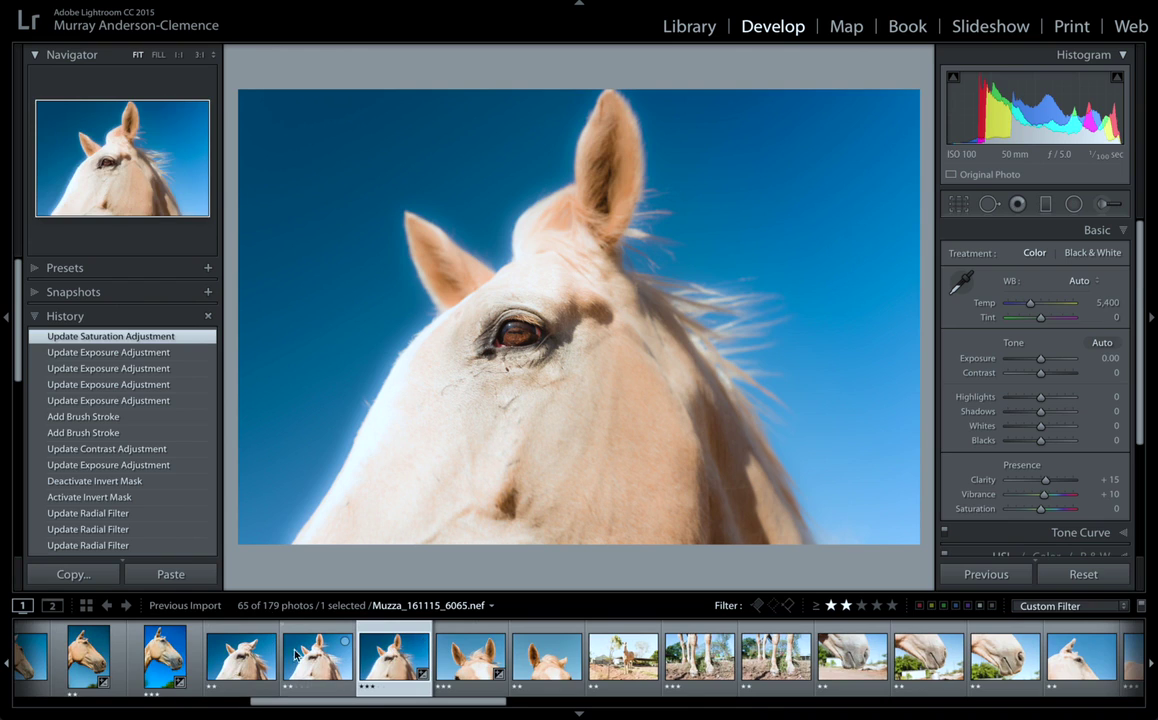
shift+click(240, 655)
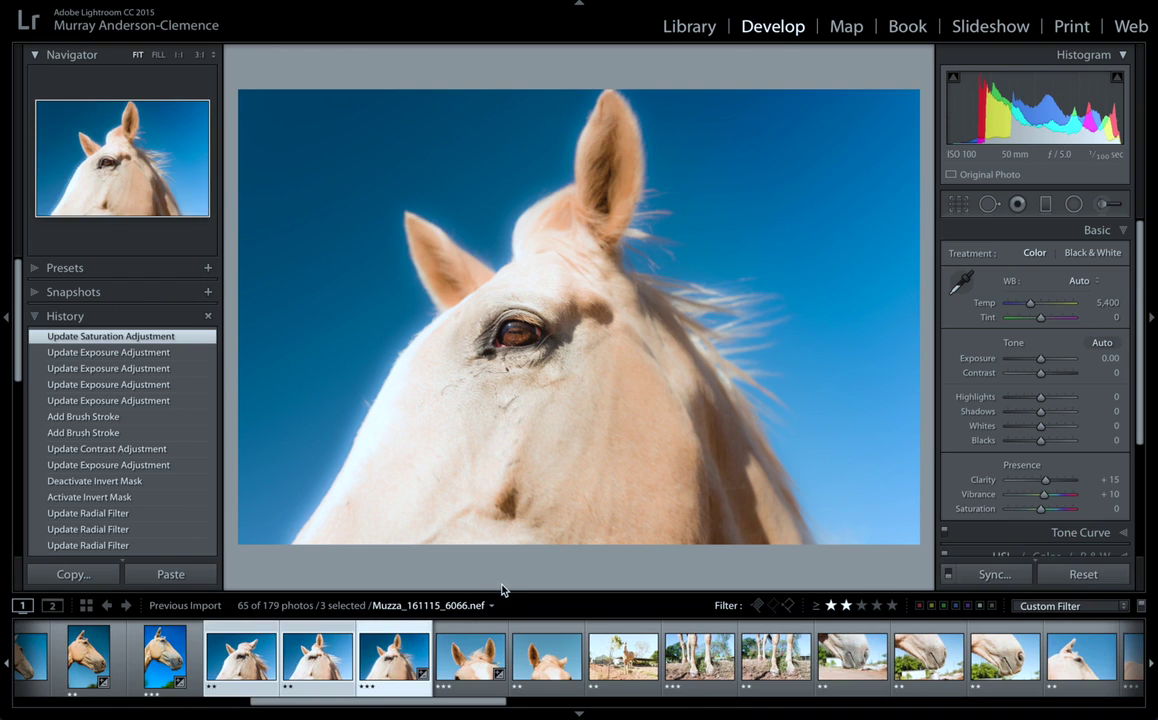
click(1001, 576)
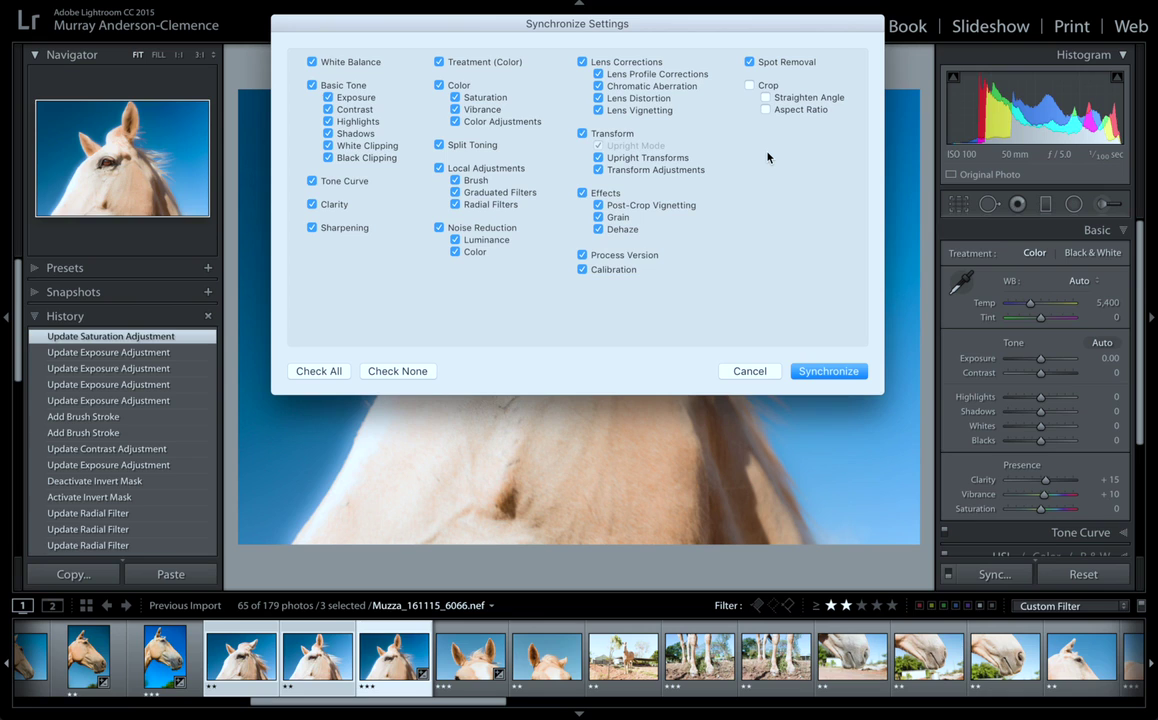
click(820, 373)
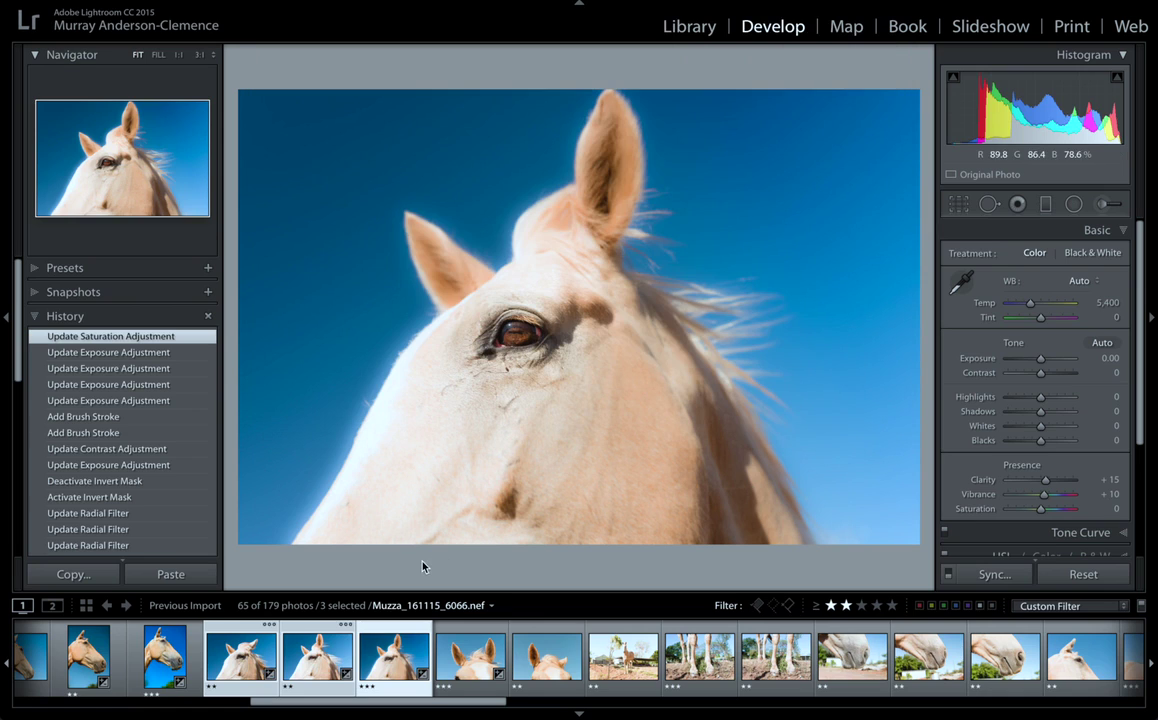
Step: Open Muzza_161115_6065 and compare its Import state with its Synchronize Settings state in the History
click(337, 676)
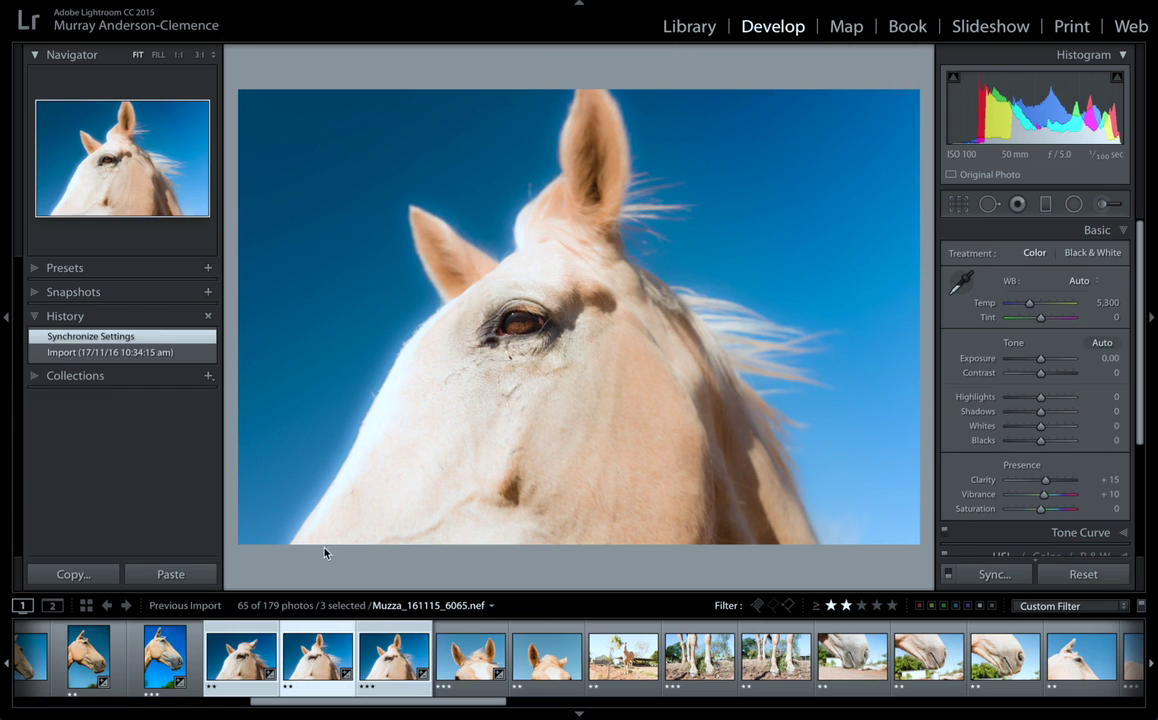
click(166, 352)
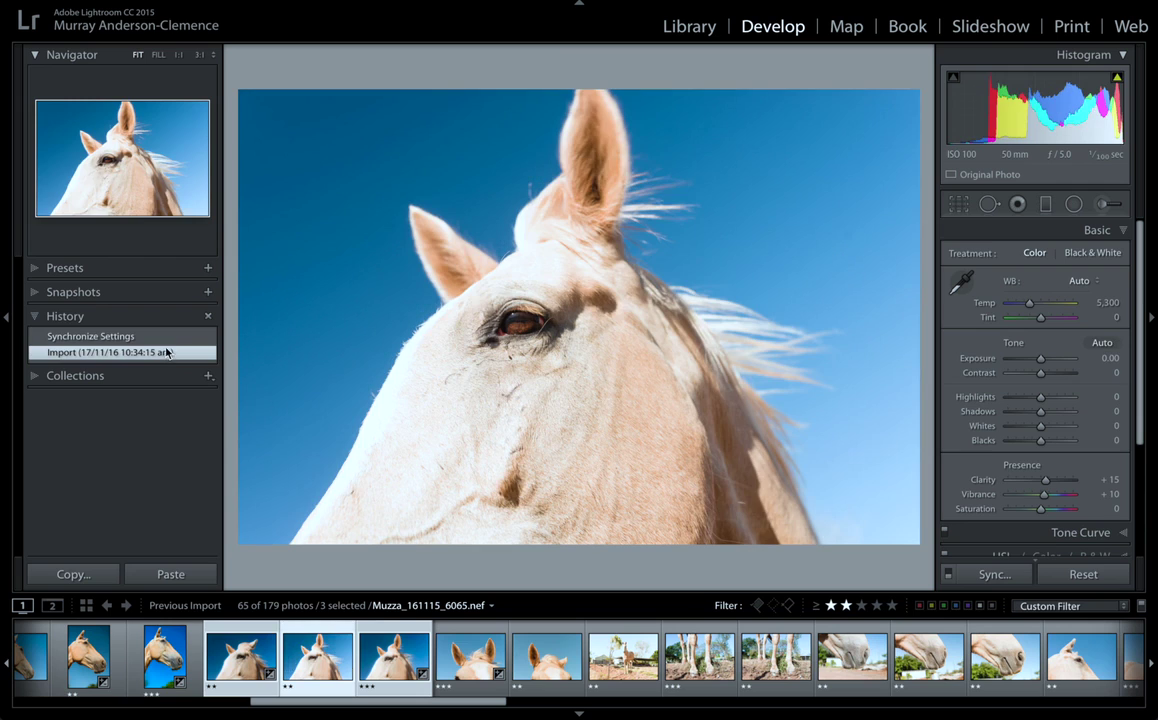
click(171, 338)
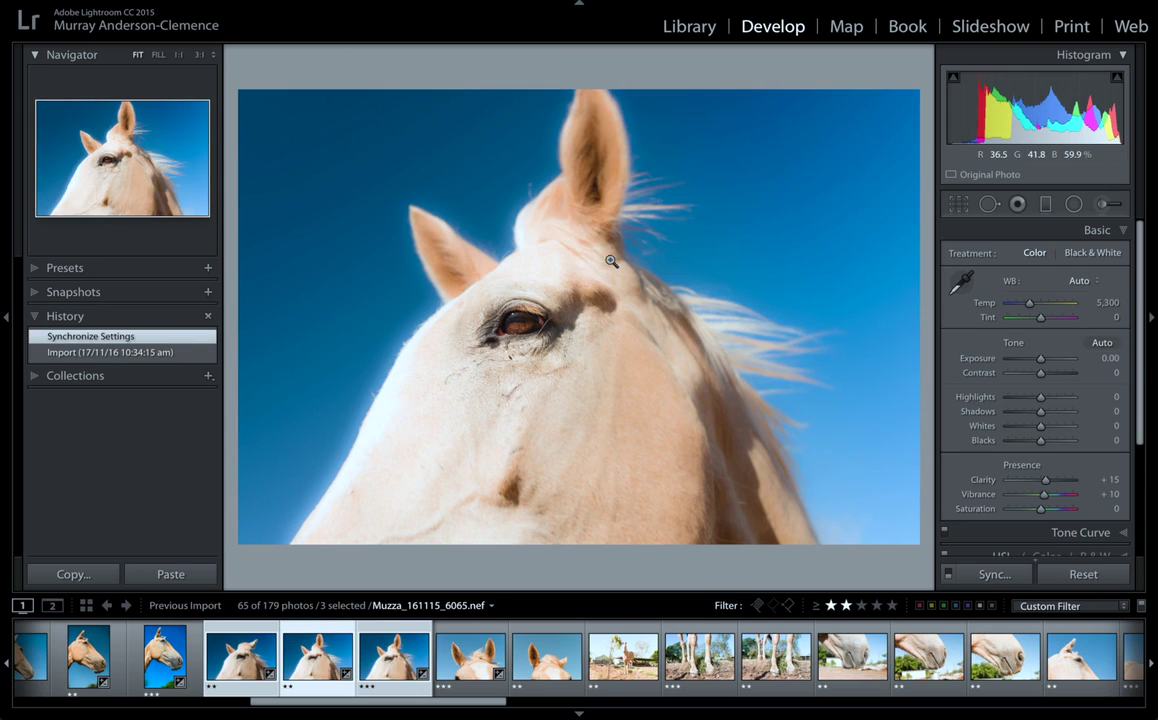
Step: Move the synchronized radial filter slightly up over the horse's eye and close the filter
scroll(1073, 205, up, 1)
click(1073, 205)
drag(474, 313, 626, 262)
mouse_move(530, 320)
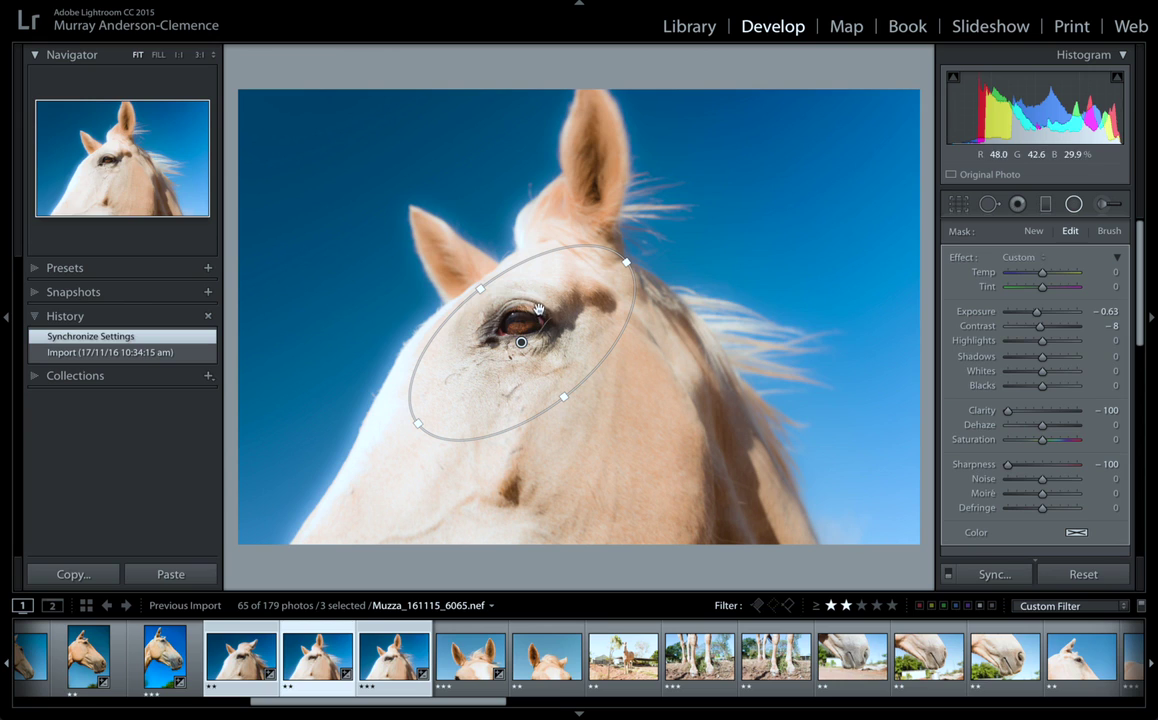
drag(529, 302, 529, 292)
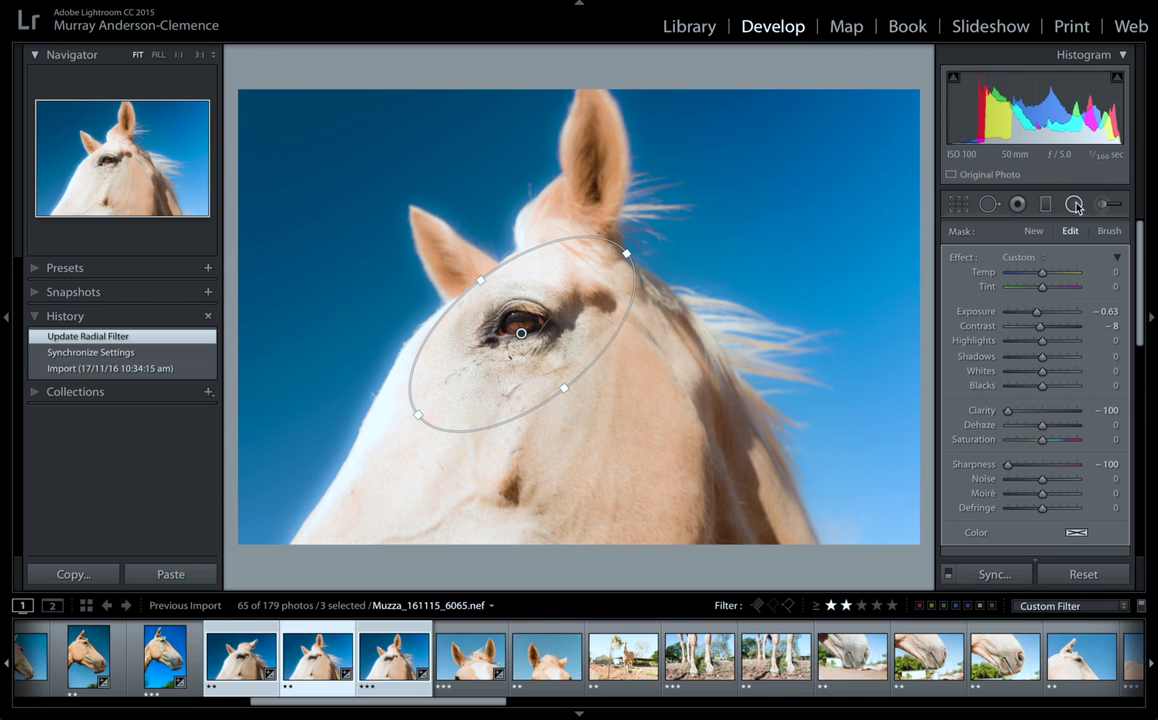
click(1032, 201)
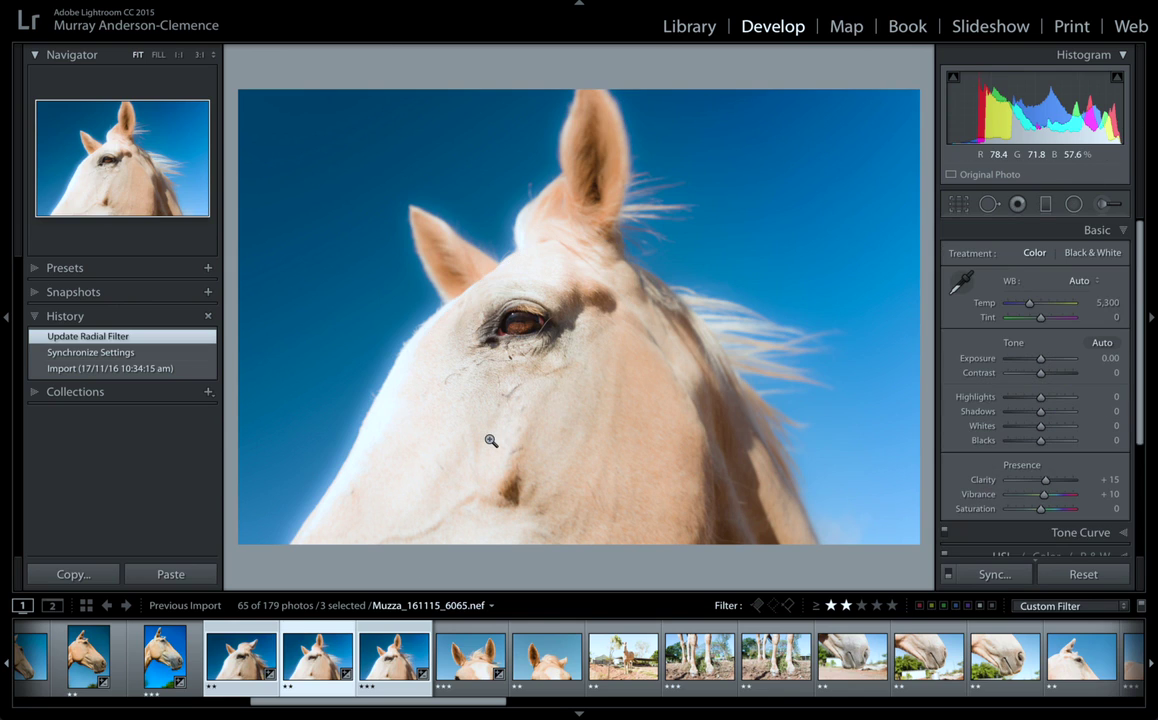
Step: Switch to the Library grid and select the horse photo Muzza_161115_6066
click(400, 652)
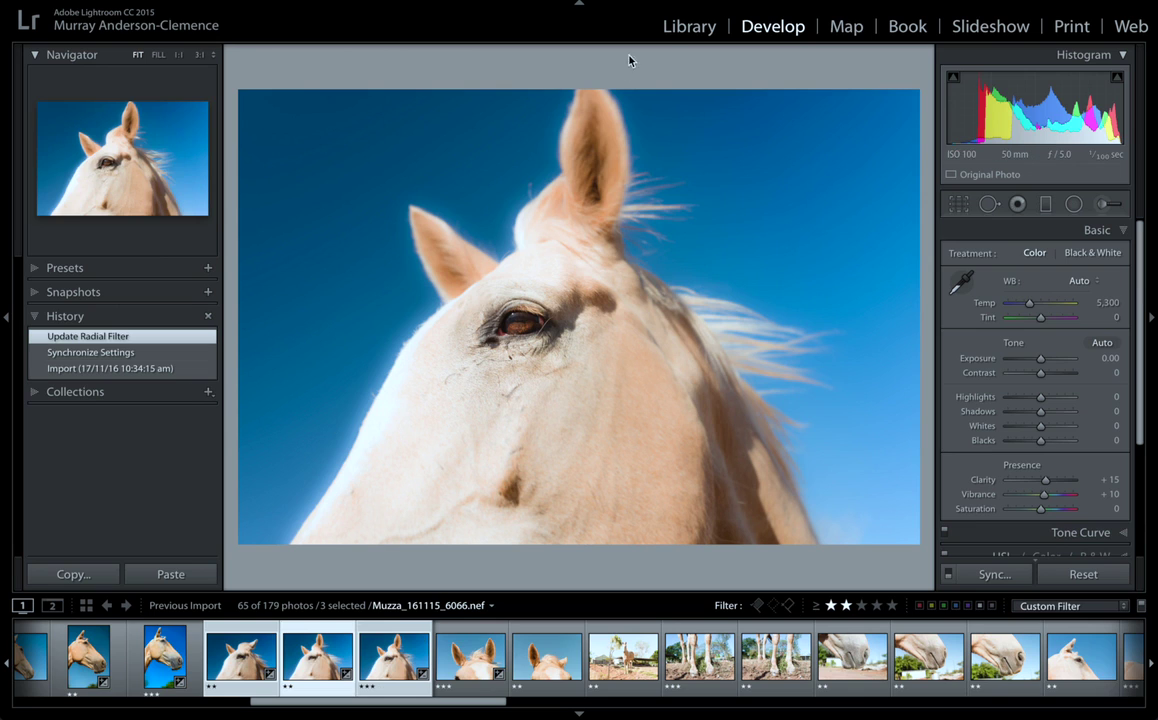
click(667, 30)
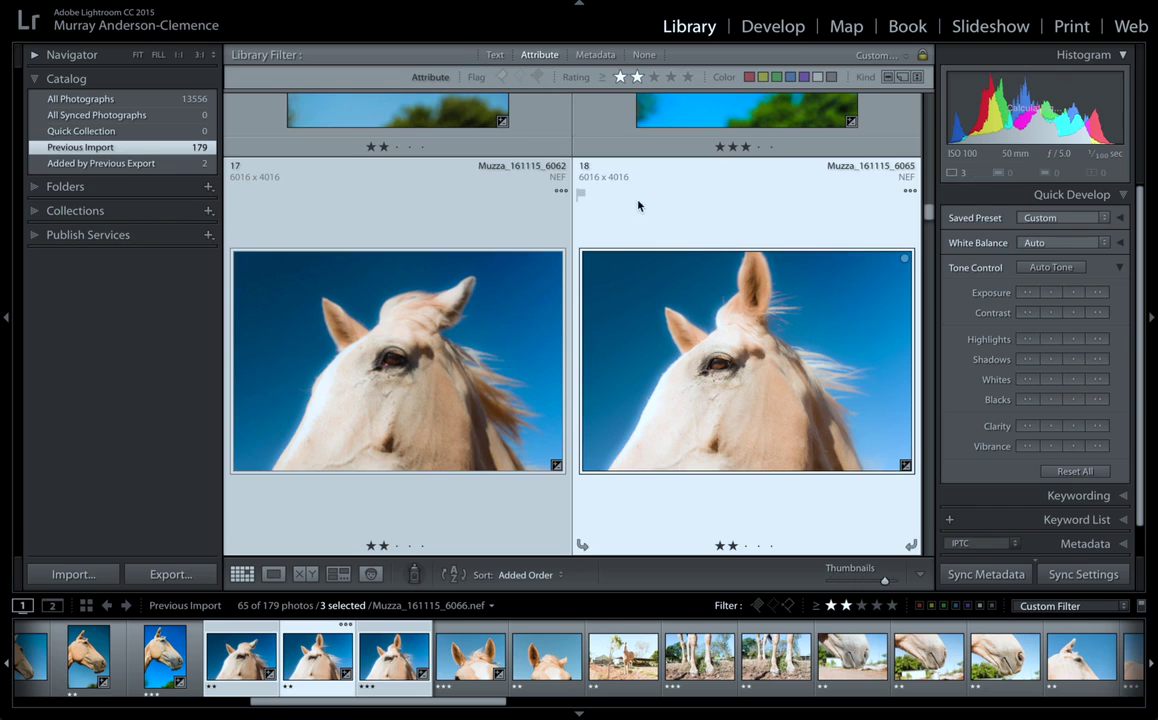
scroll(575, 180, up, 3)
click(781, 268)
scroll(781, 268, down, 6)
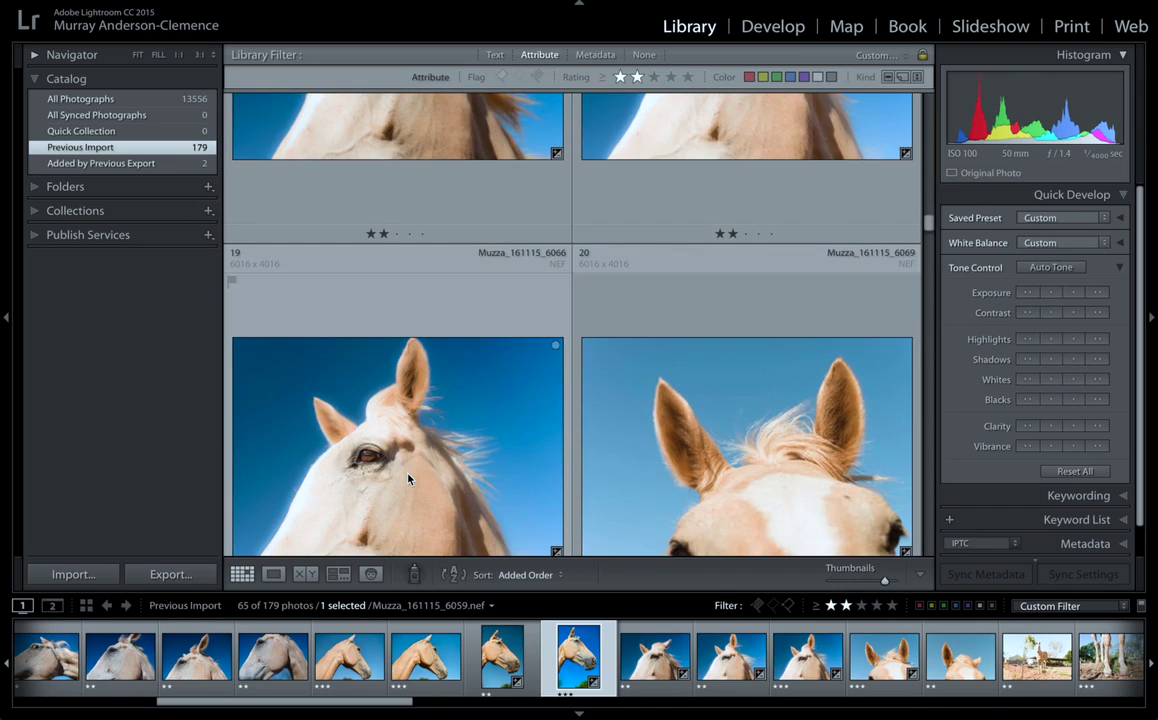
click(408, 479)
Step: Add the edited weathered wall photo Muzza_161115_6169 to the selection
scroll(408, 479, down, 10)
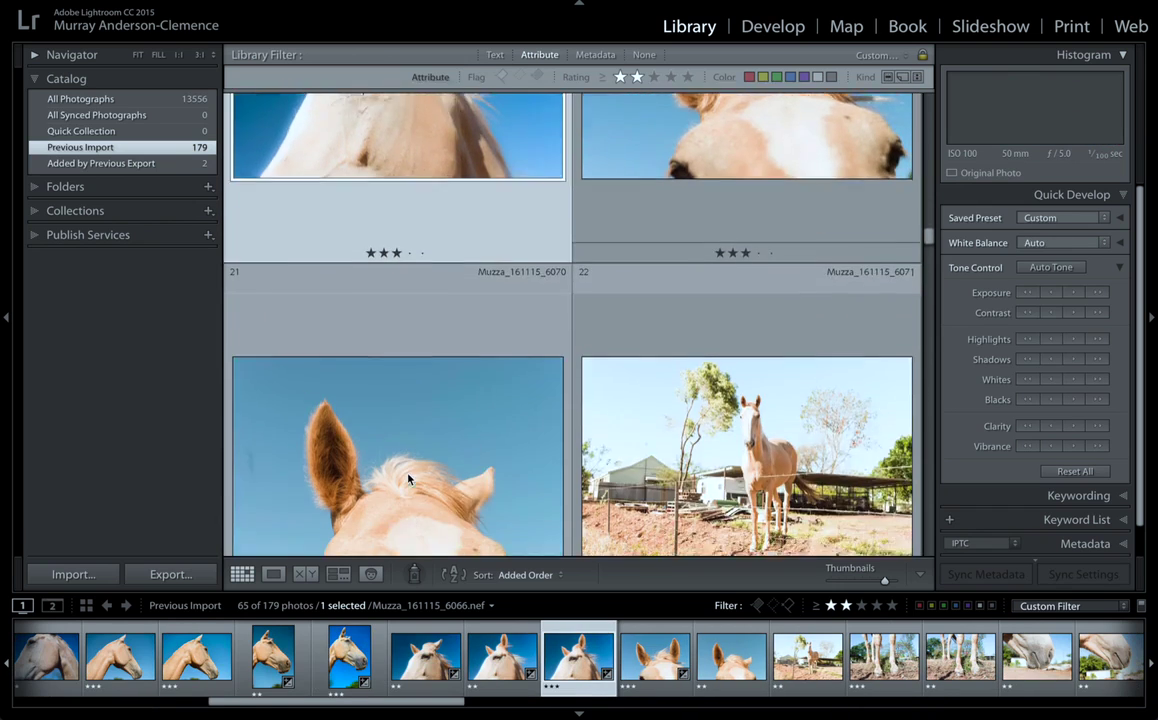
scroll(408, 479, down, 7)
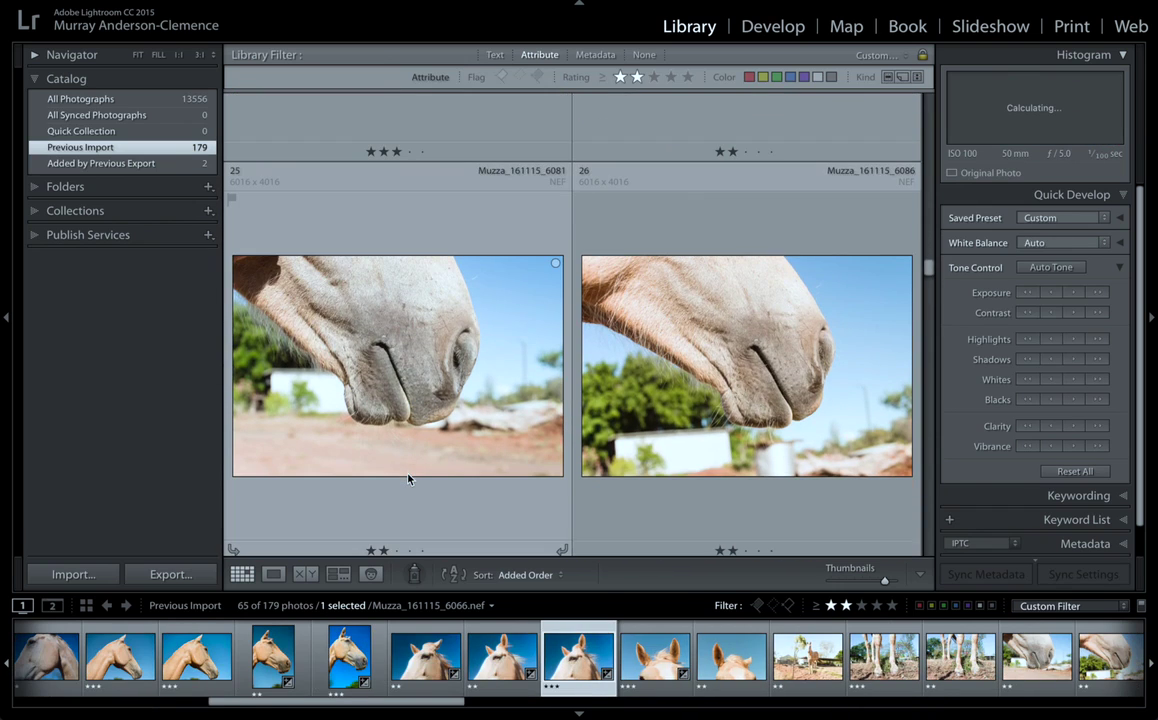
scroll(408, 479, up, 1)
scroll(408, 479, down, 12)
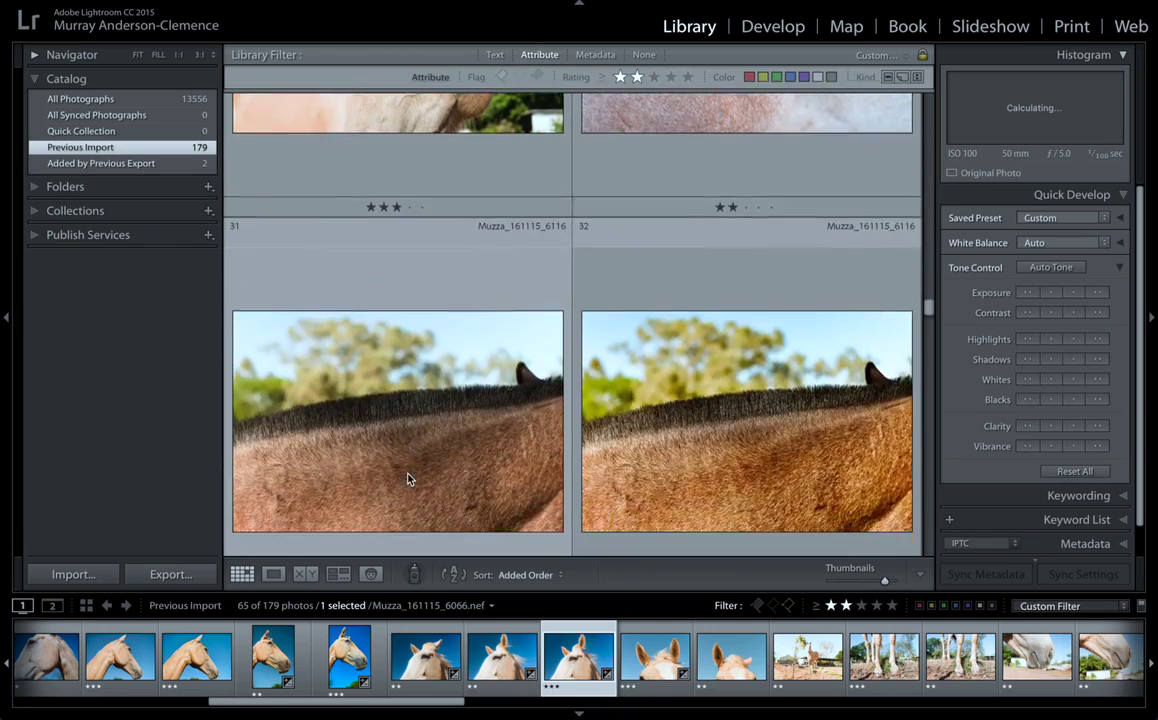
scroll(408, 479, down, 15)
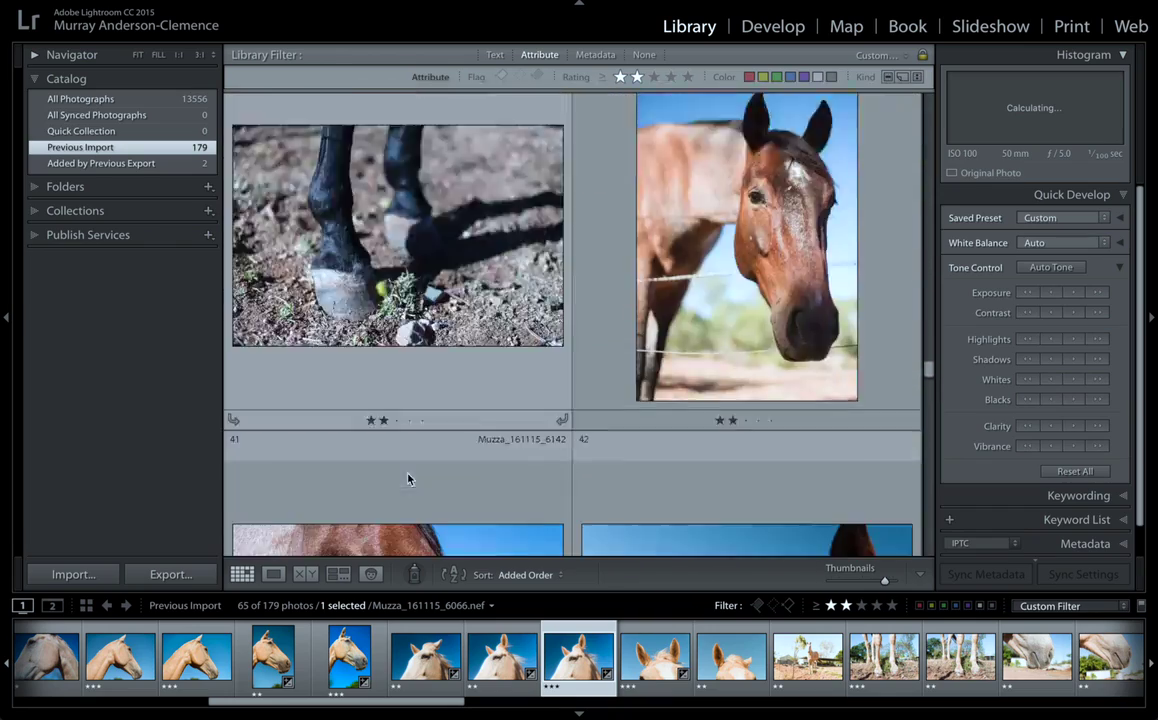
scroll(408, 479, down, 12)
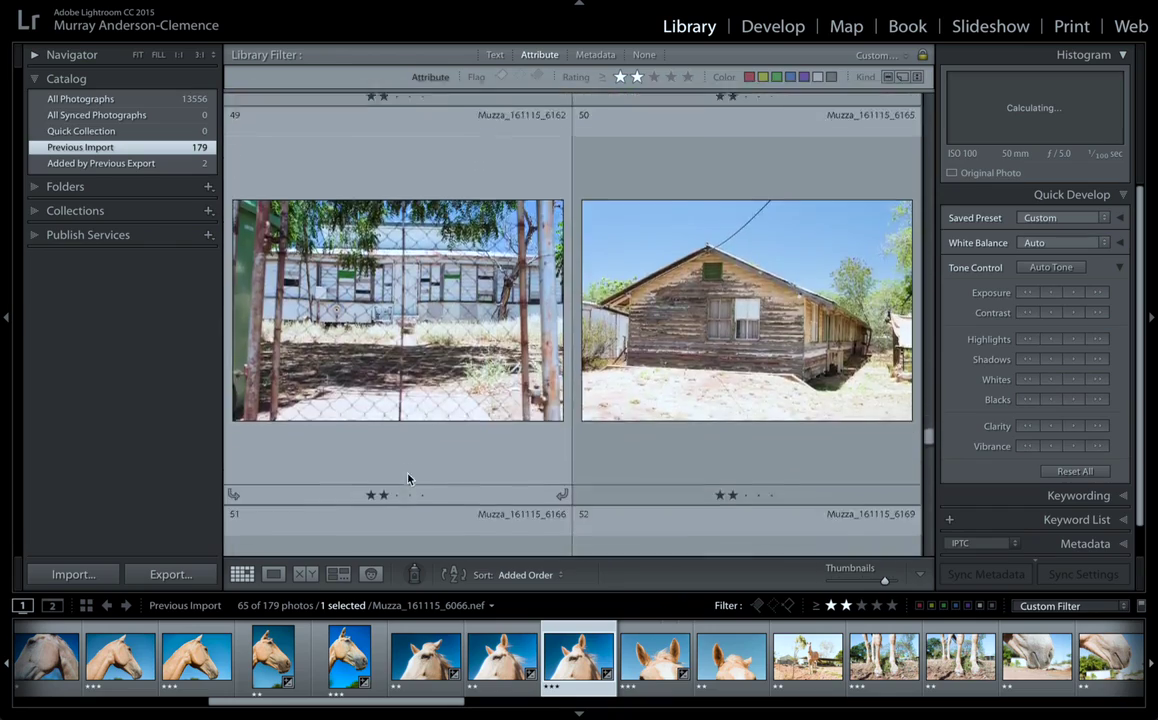
scroll(408, 479, up, 3)
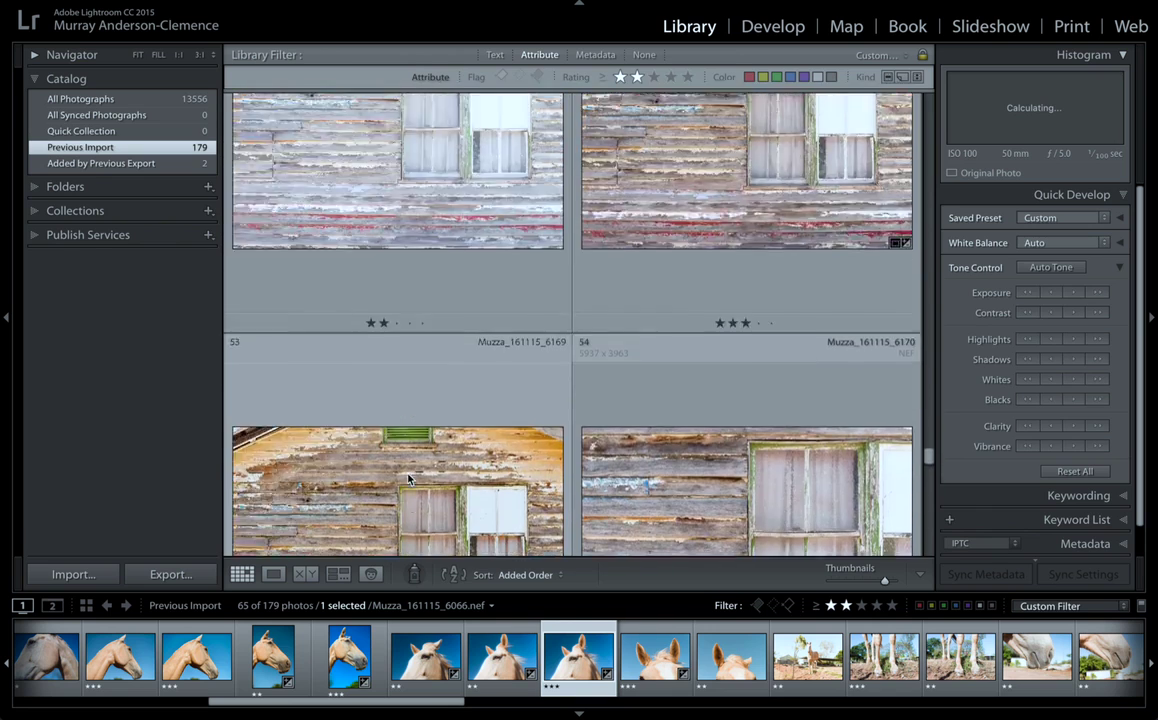
ctrl+click(703, 294)
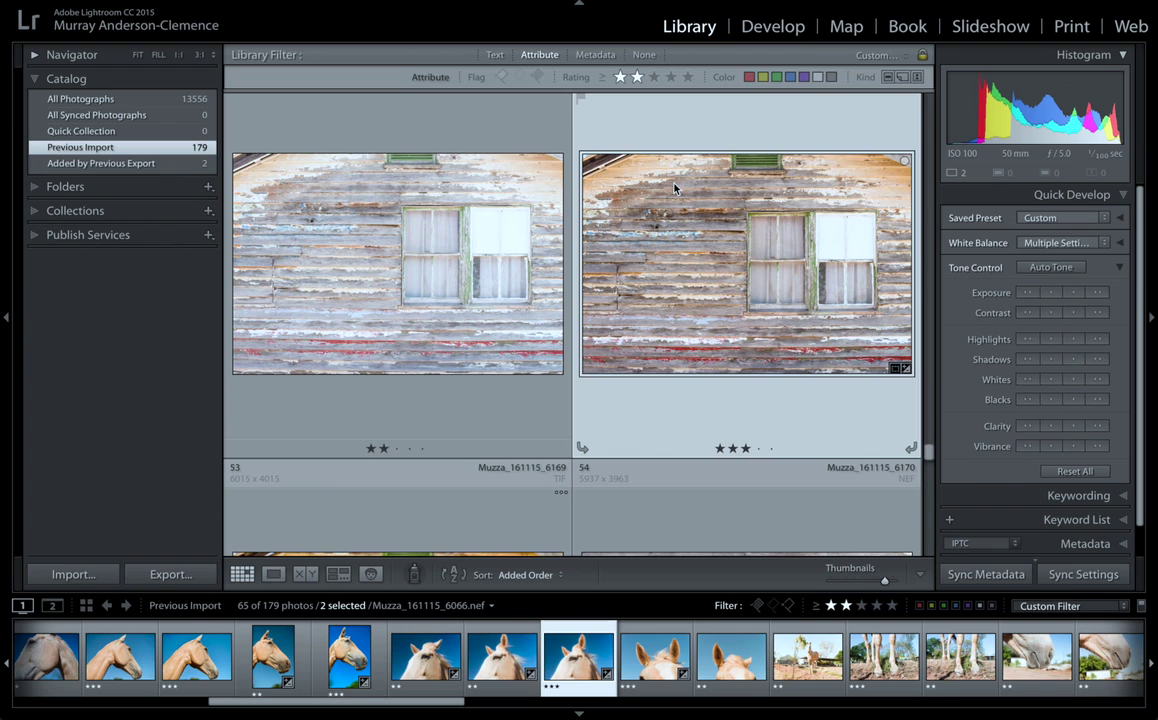
Step: Reduce the grid thumbnails to six per row and add the house photo Muzza_161115_6187 to the selection
key(minus)
key(minus)
key(minus)
key(minus)
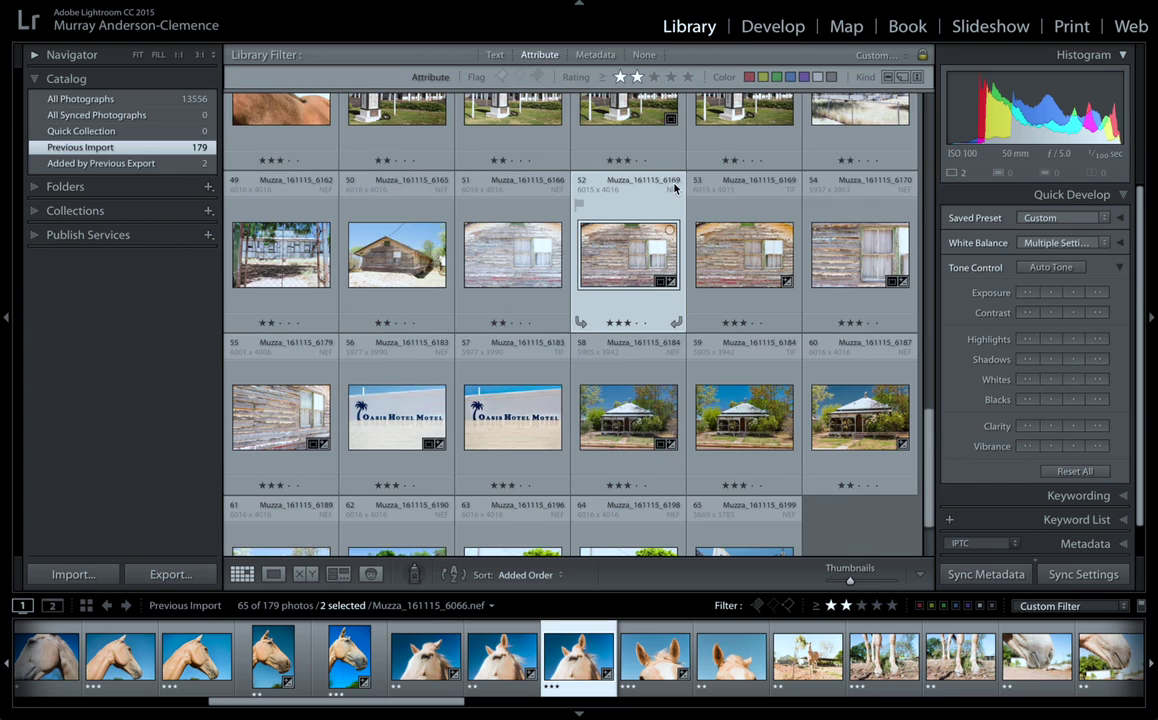
scroll(675, 188, down, 2)
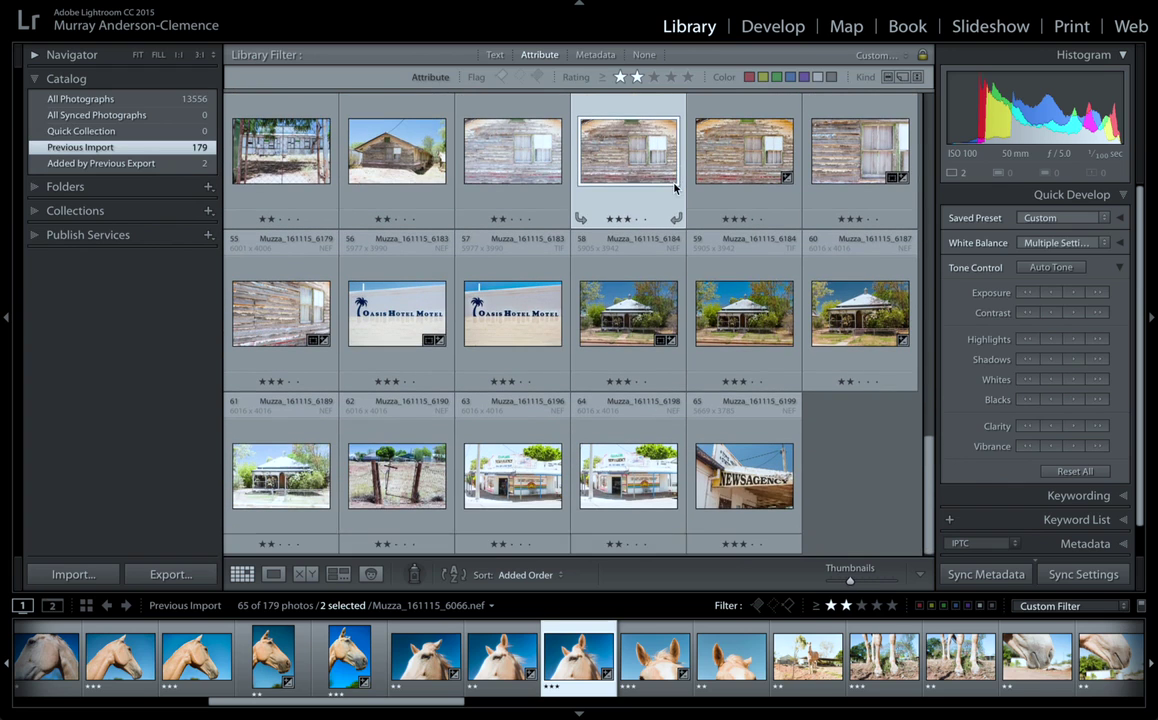
ctrl+click(855, 307)
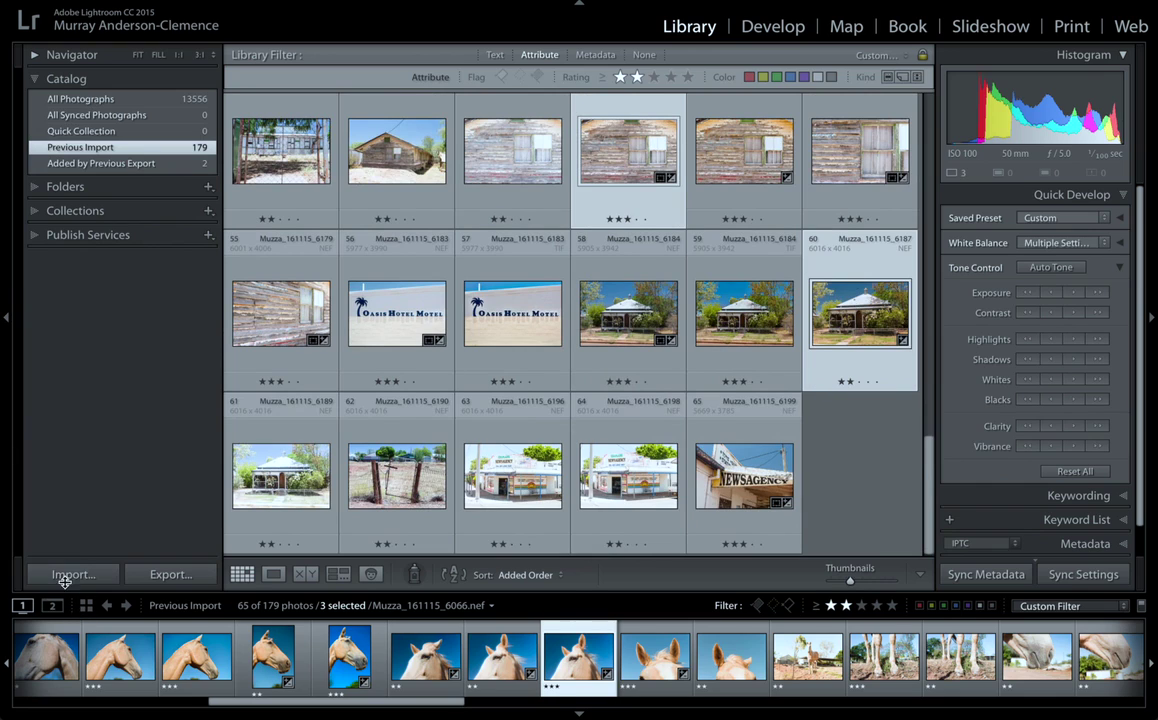
Step: Open the export settings for the selected photos and collapse the User Presets and Google preset groups
click(161, 573)
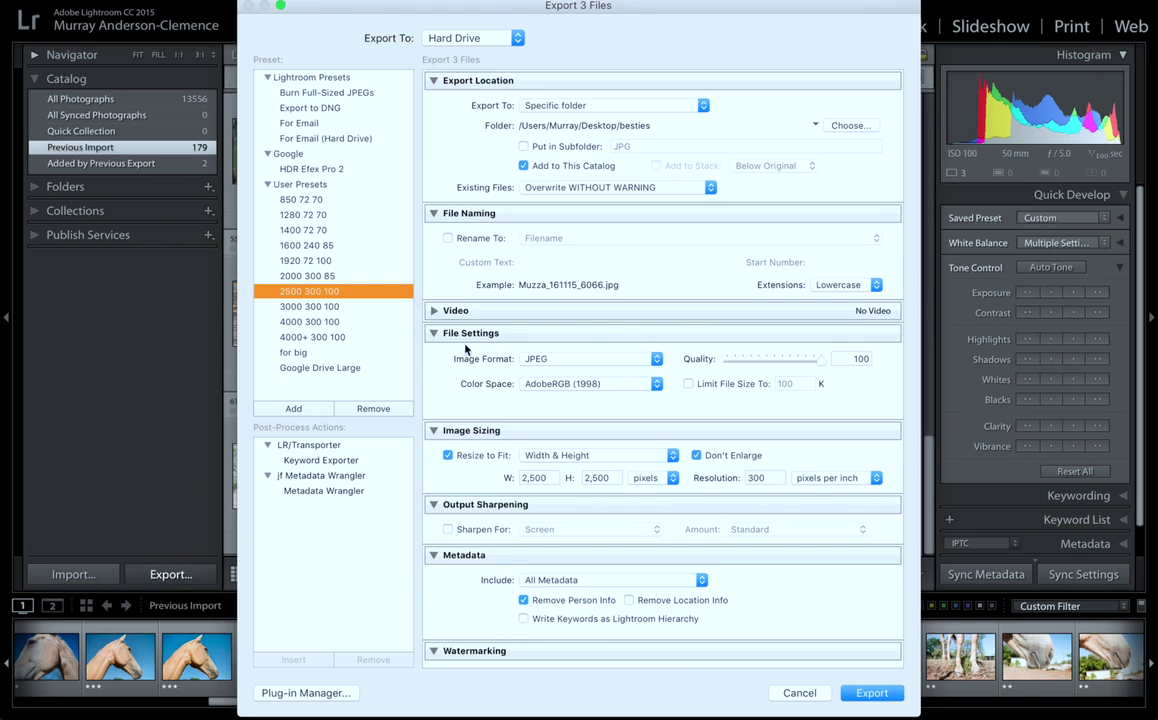
click(268, 186)
click(268, 154)
click(268, 154)
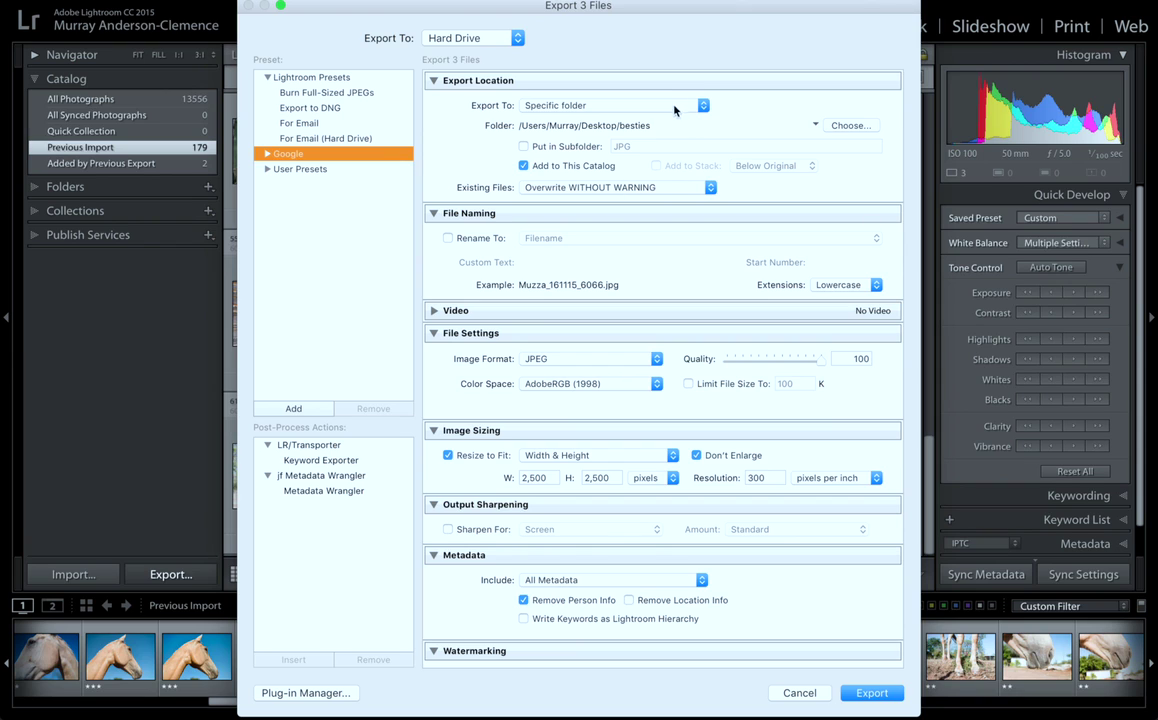
Step: Collapse all expanded export setting sections, from Export Location through Post-Processing
click(697, 80)
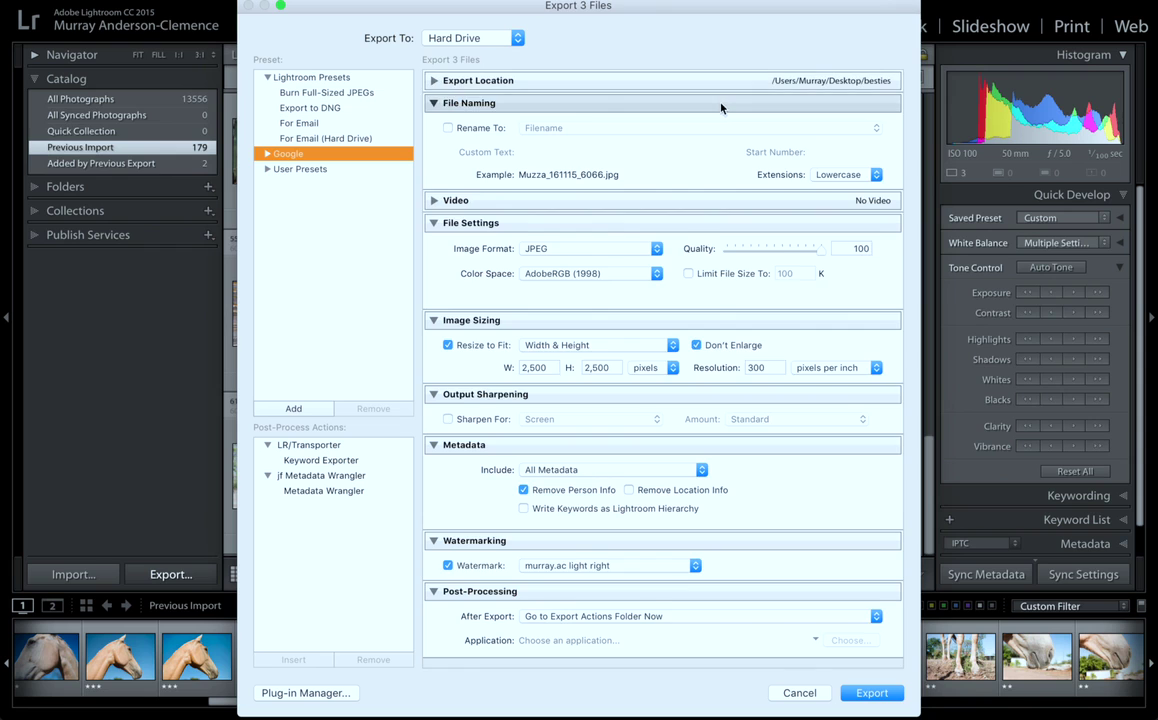
click(651, 100)
click(728, 148)
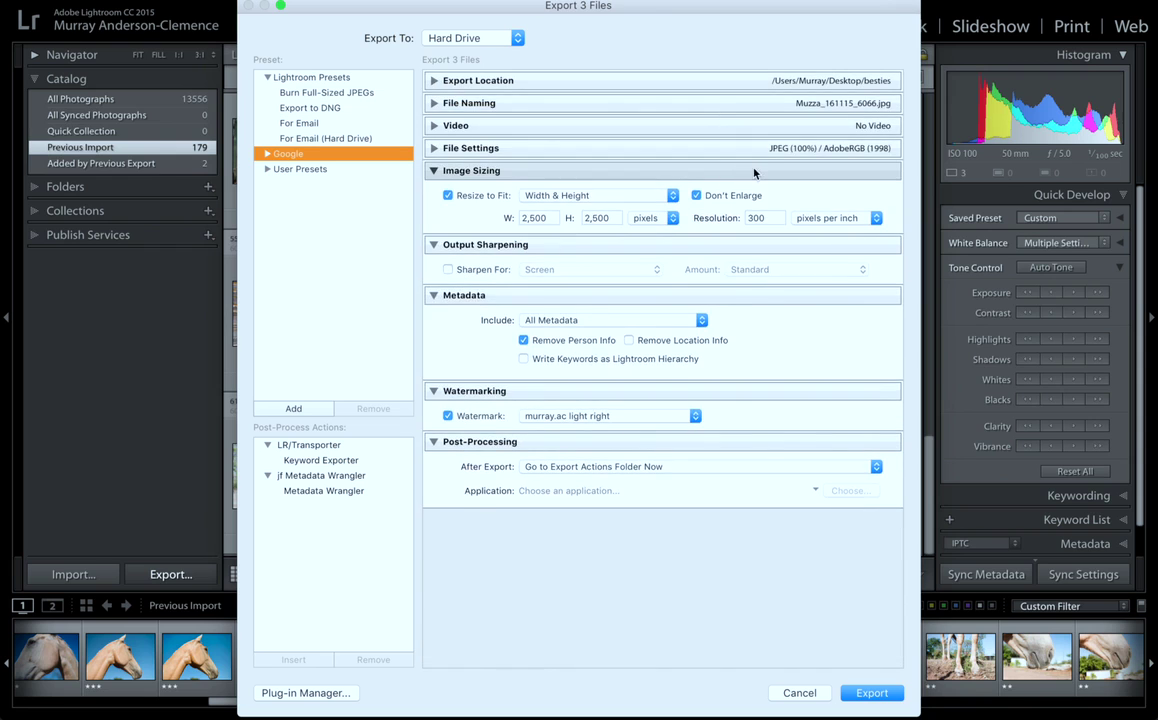
click(754, 172)
click(757, 193)
click(762, 216)
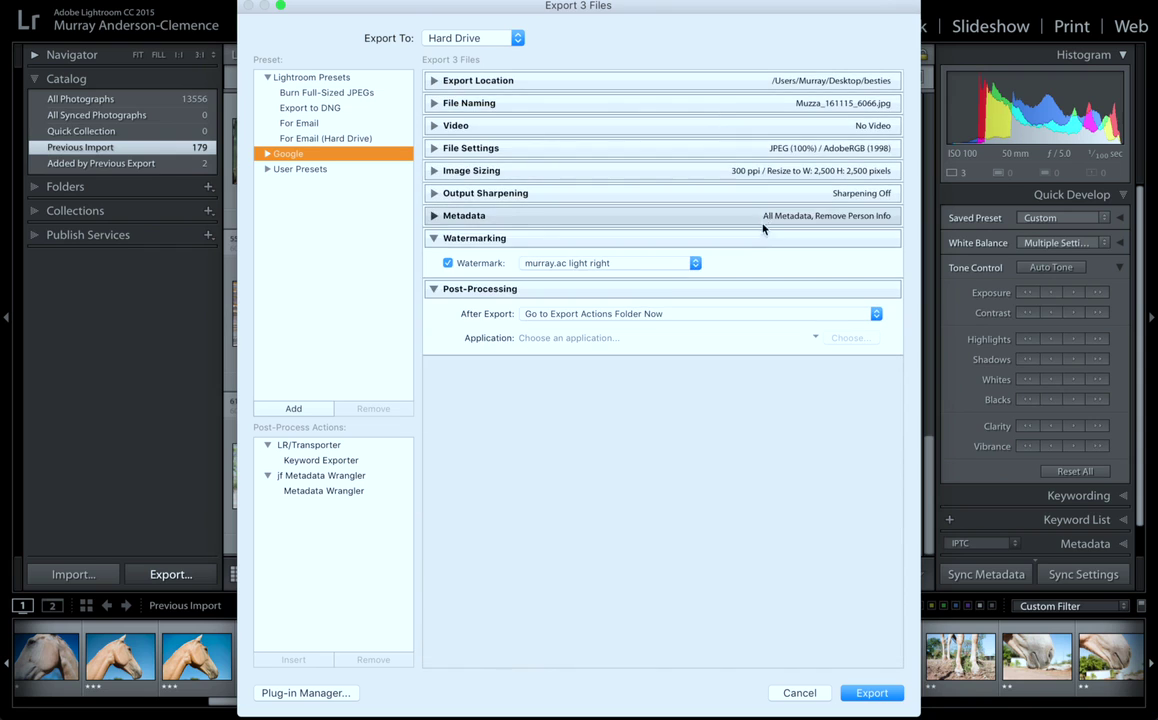
click(762, 238)
click(762, 260)
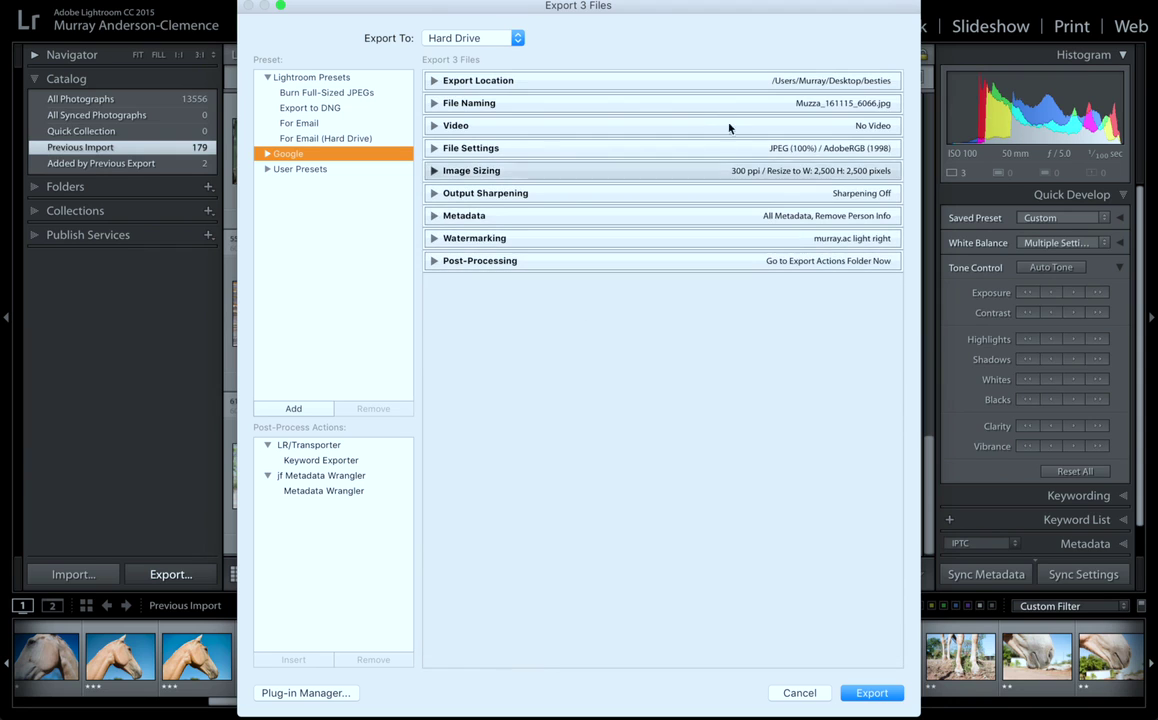
Step: Expand the Export Location settings and set the export destination to Same folder as original photo
click(729, 80)
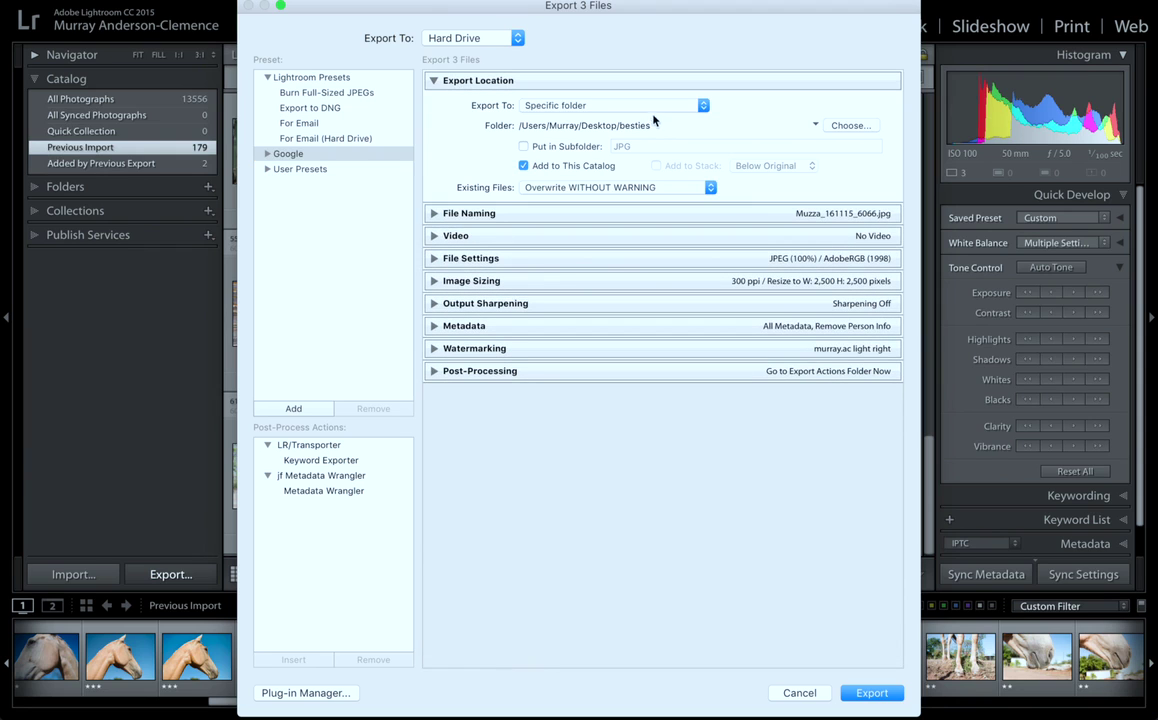
click(671, 105)
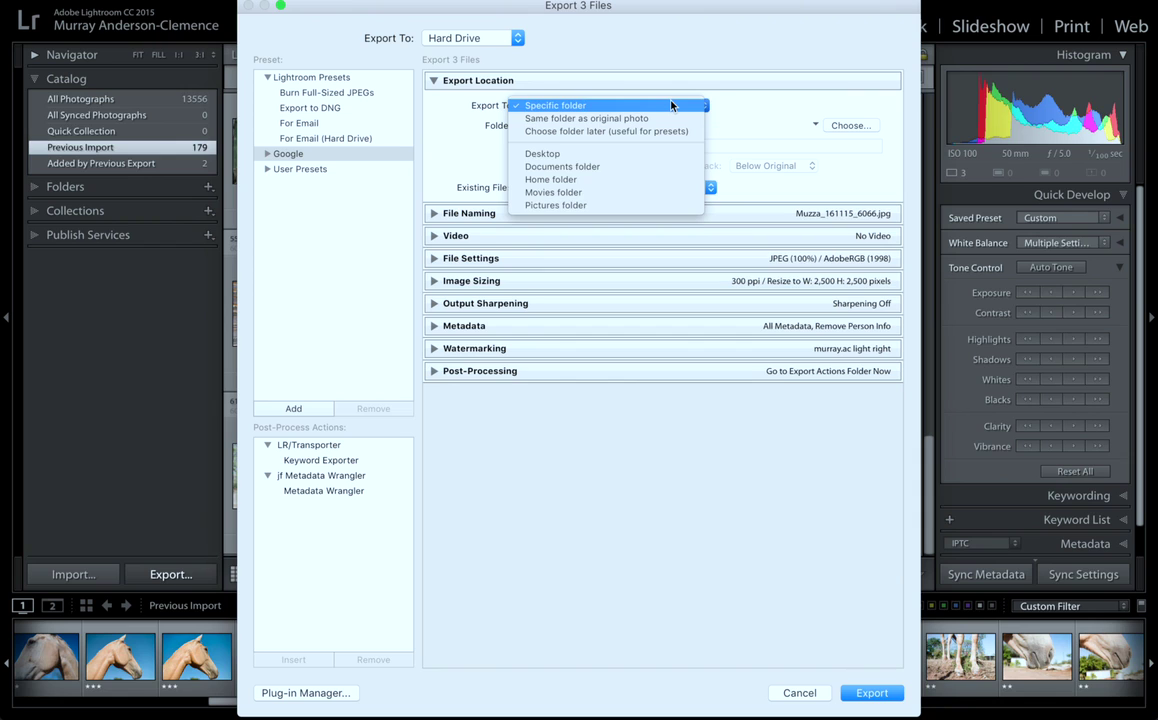
click(671, 105)
click(671, 105)
click(659, 120)
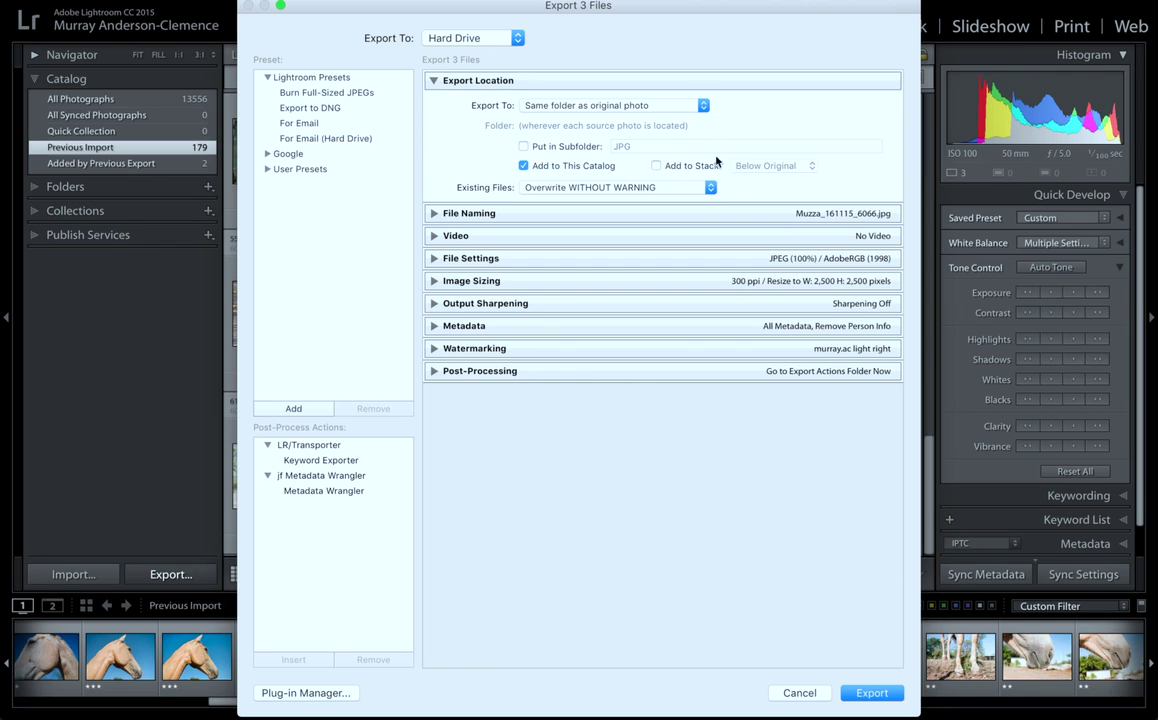
Step: Examine the File Naming and Video export options, collapsing each section again
click(701, 212)
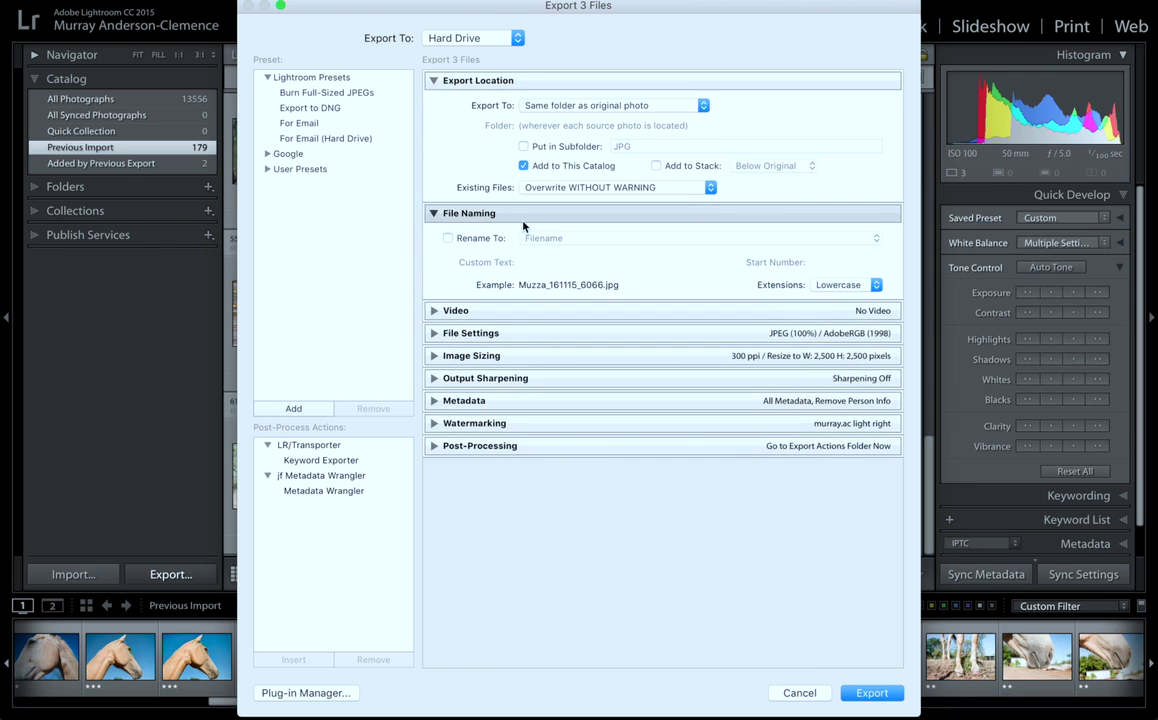
click(693, 213)
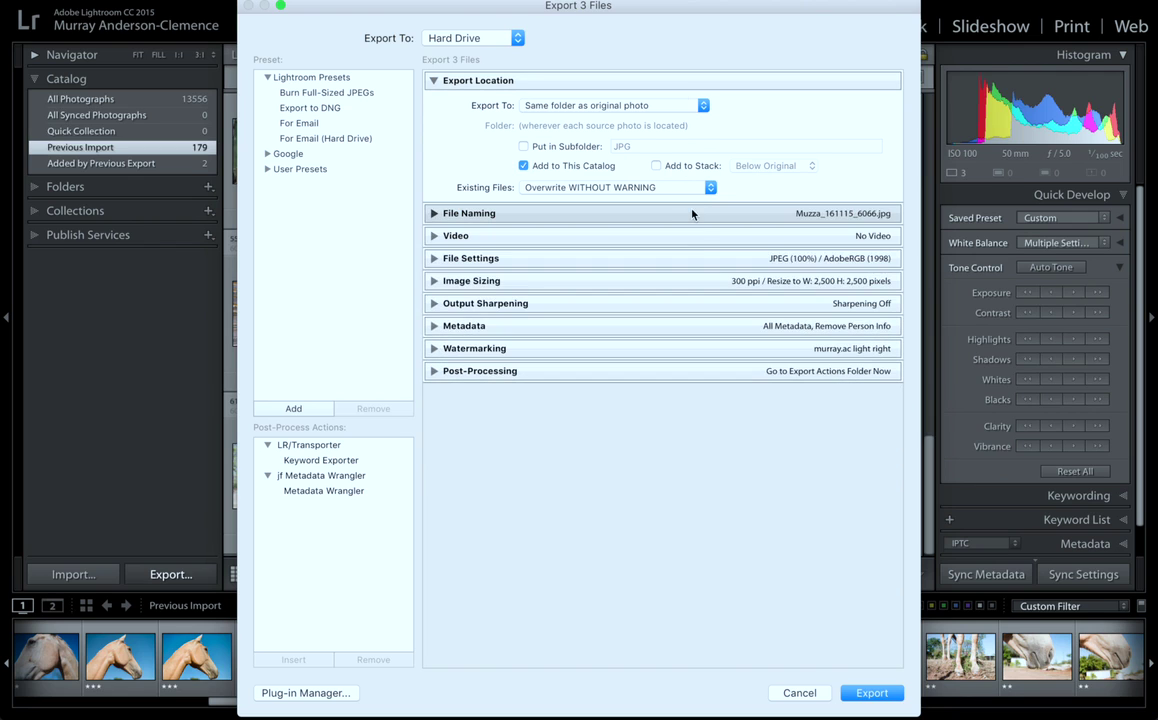
click(680, 236)
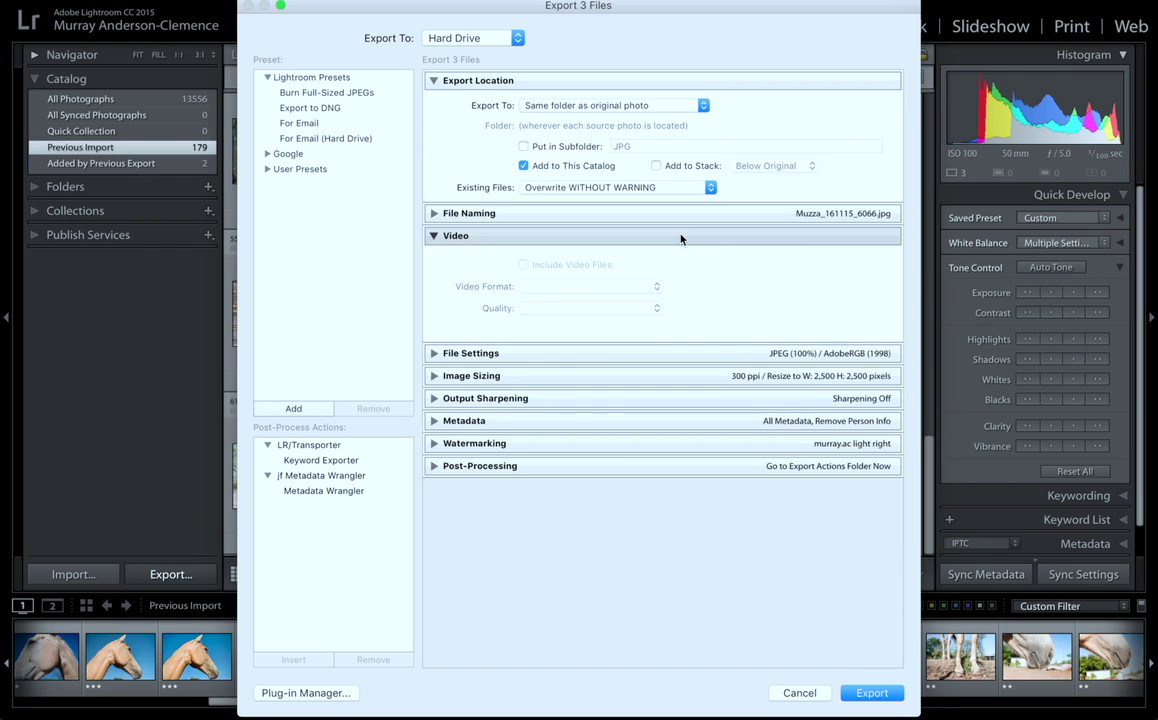
click(680, 237)
Step: Review the image format, color space and quality choices in File Settings, keeping JPEG, AdobeRGB (1998) and quality 100
click(677, 258)
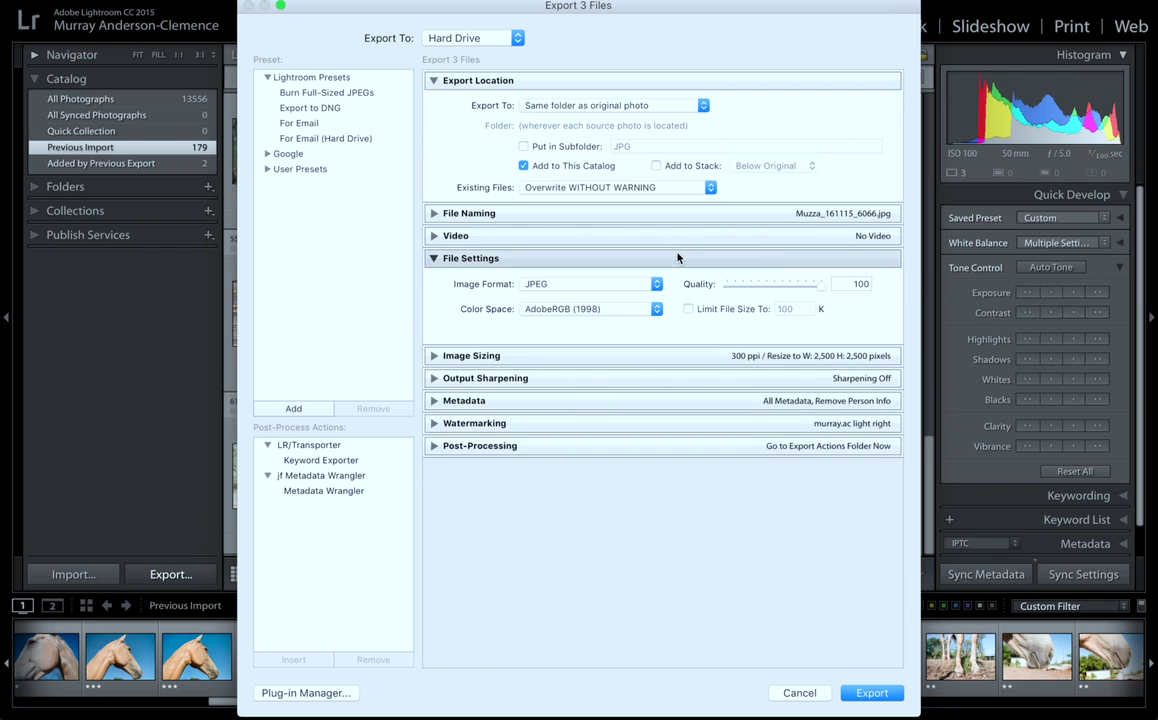
click(630, 287)
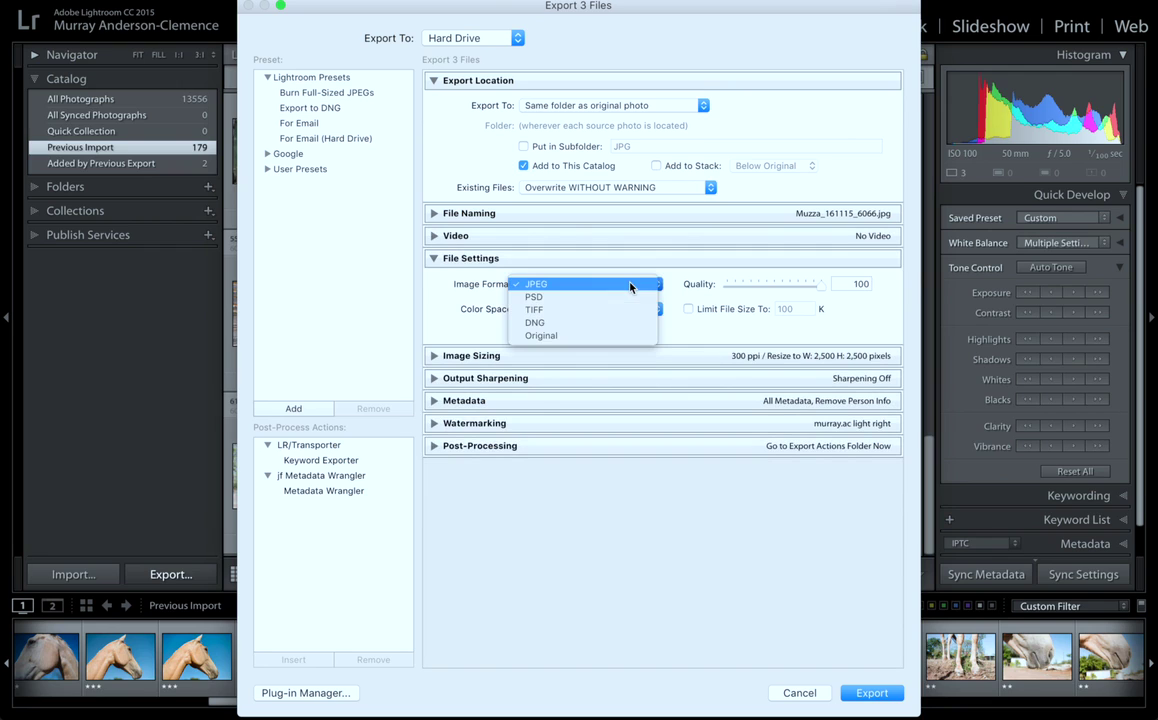
click(630, 287)
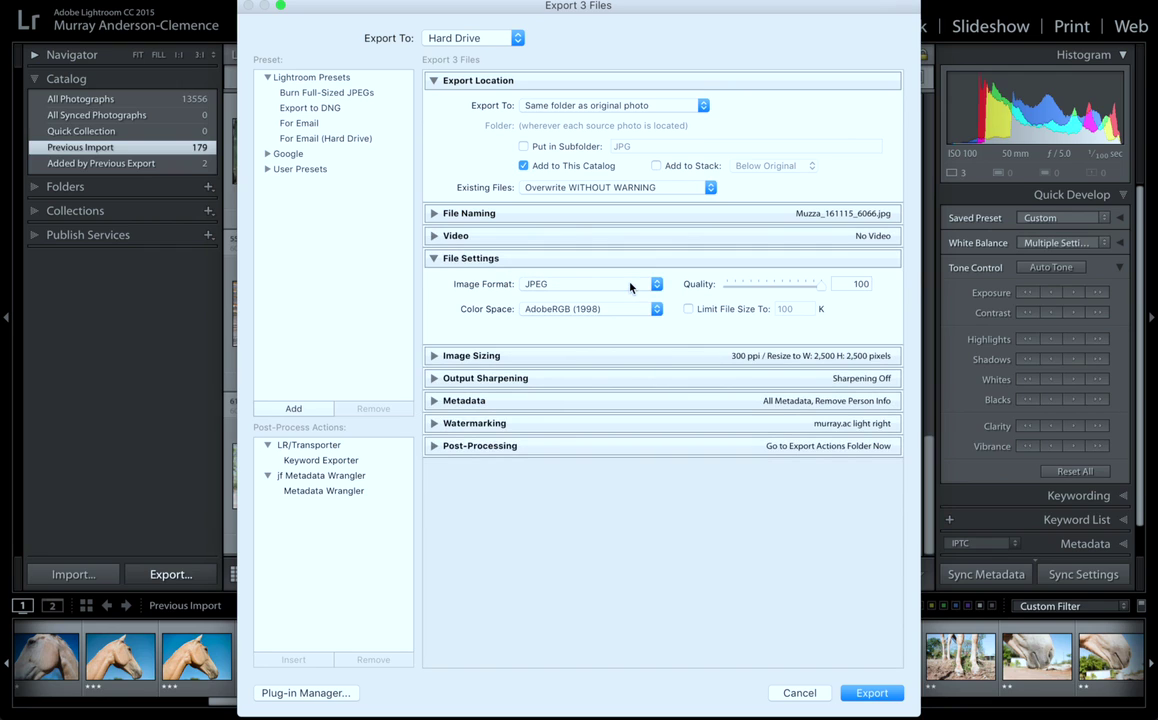
click(633, 310)
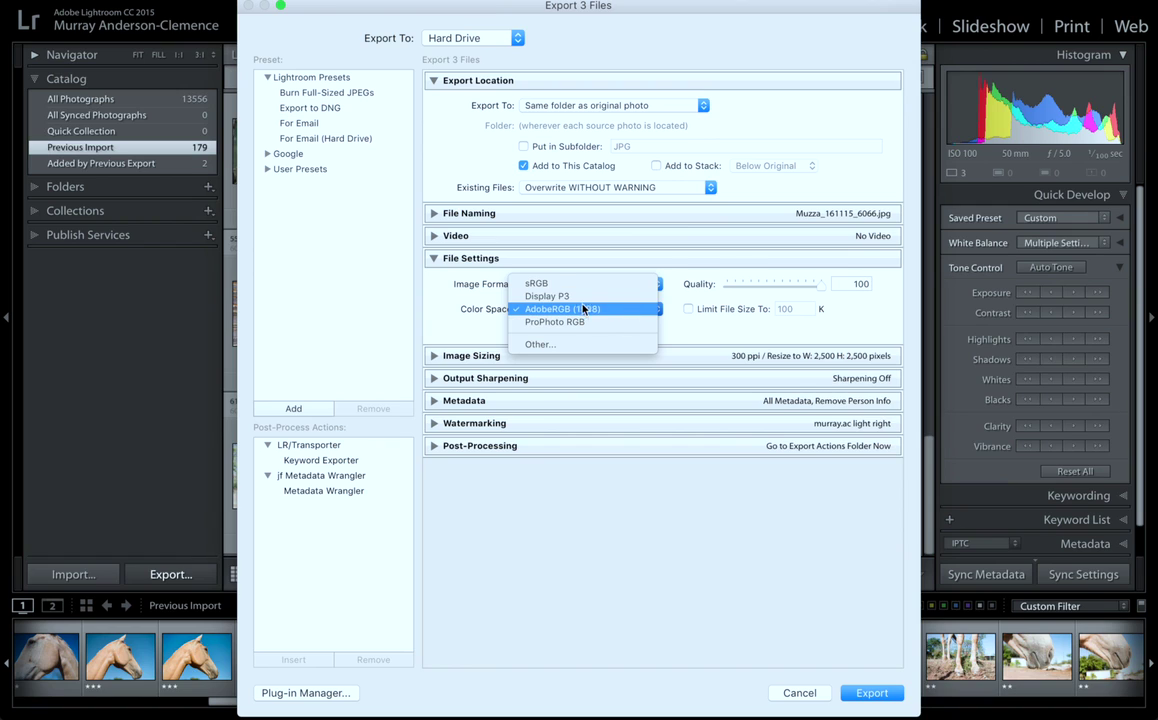
click(601, 314)
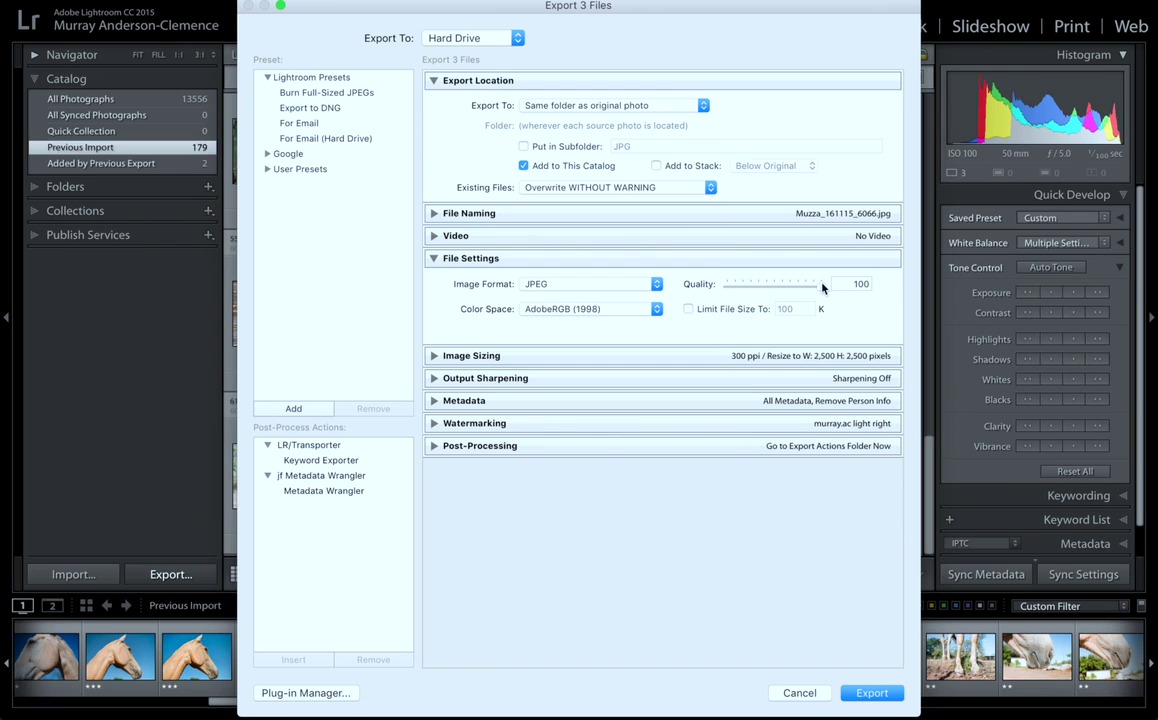
mouse_move(821, 288)
mouse_down()
mouse_move(787, 289)
mouse_move(831, 290)
mouse_up()
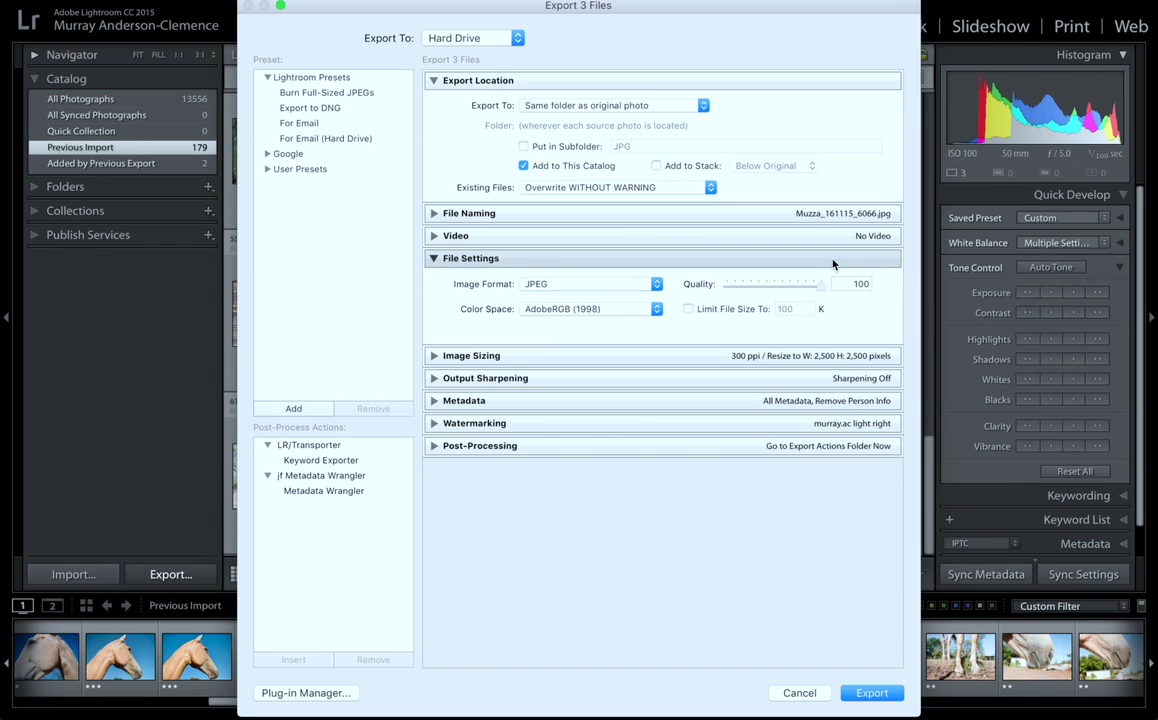
click(780, 258)
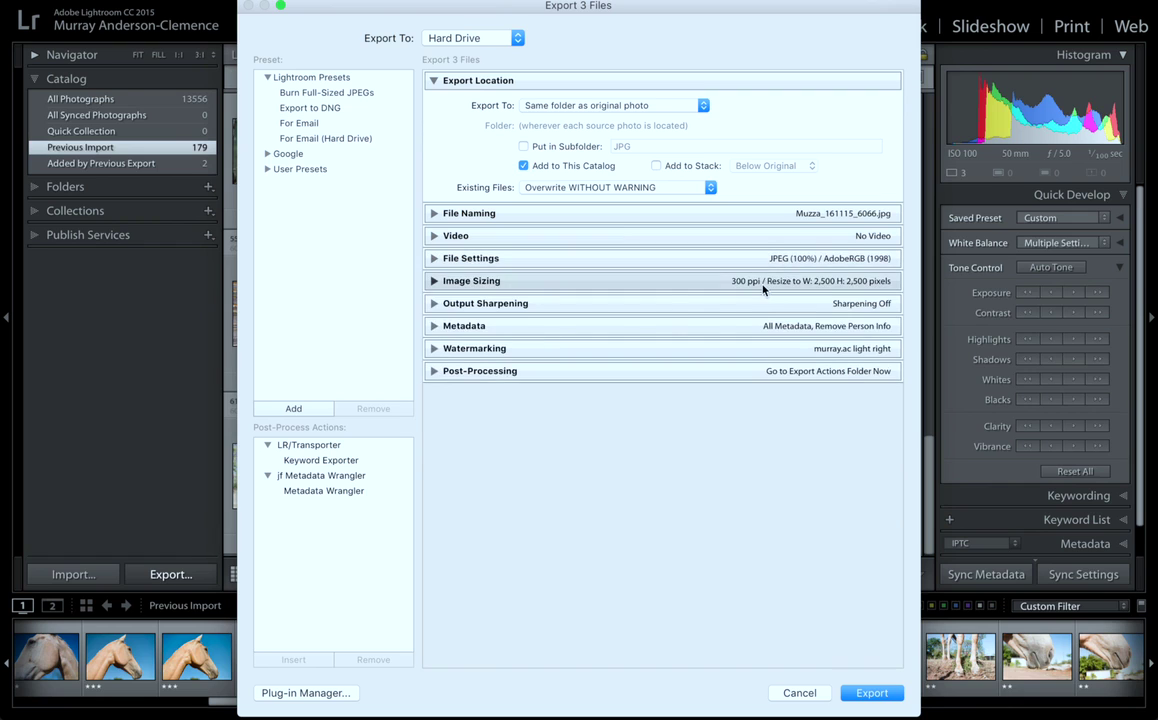
Step: Examine the Image Sizing, Output Sharpening and Metadata export options, leaving only Image Sizing expanded among them
click(765, 283)
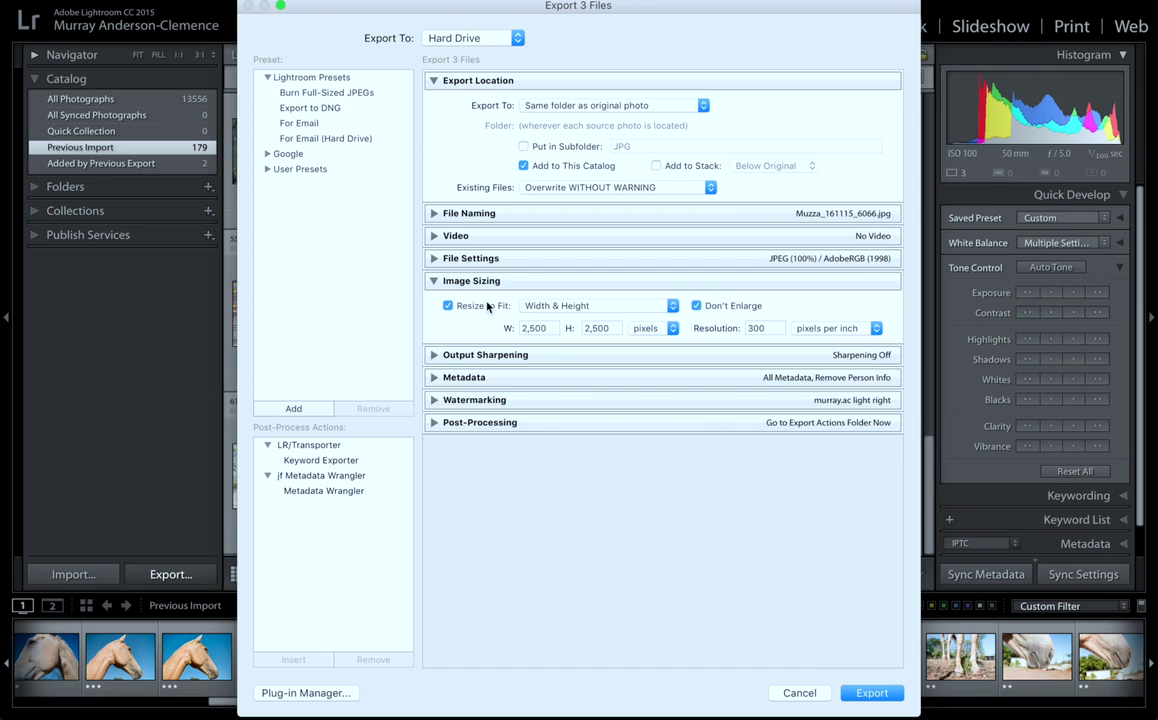
click(545, 356)
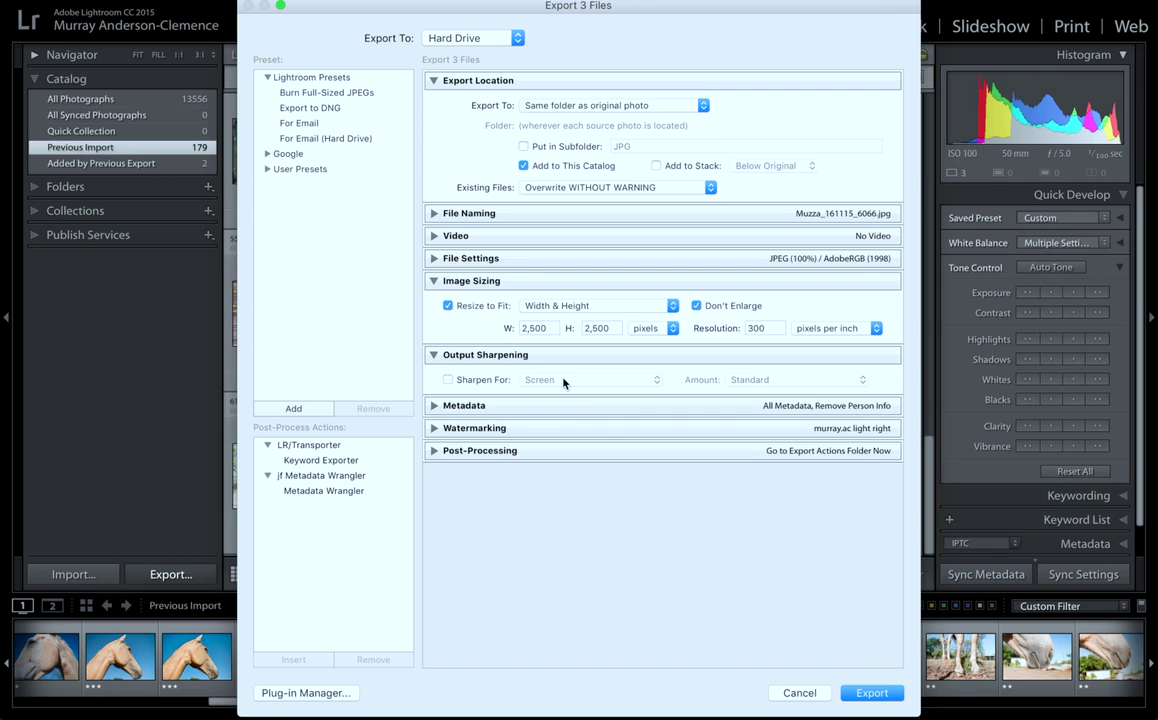
click(578, 357)
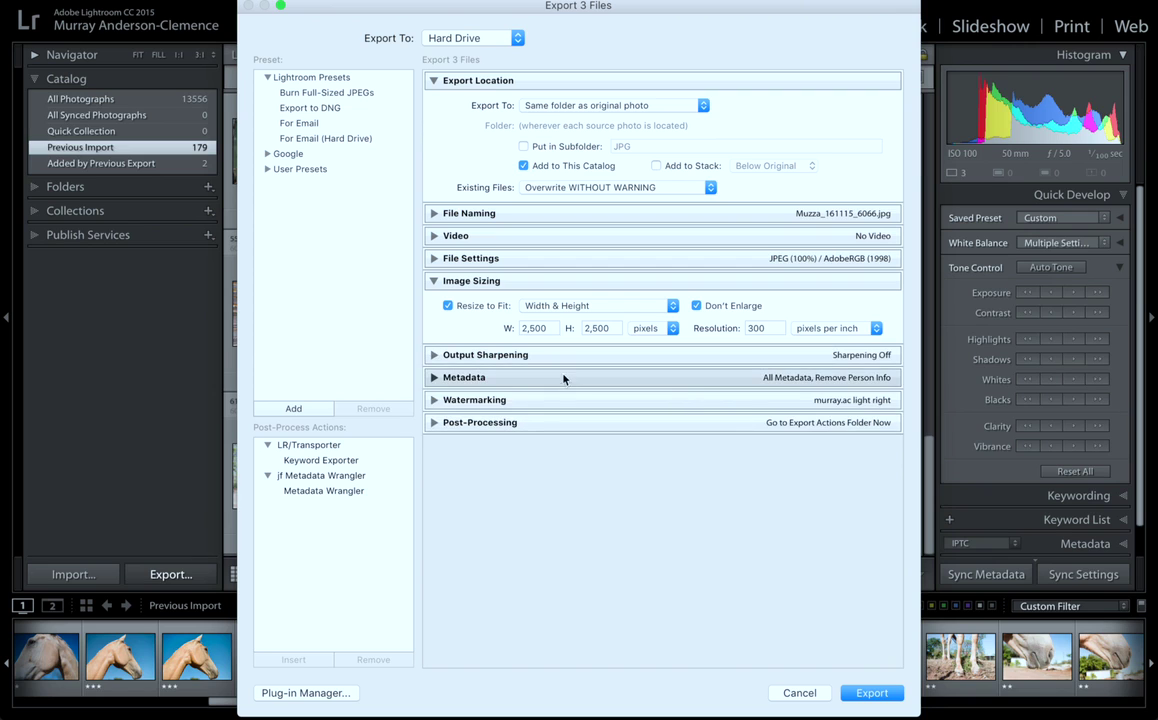
click(562, 378)
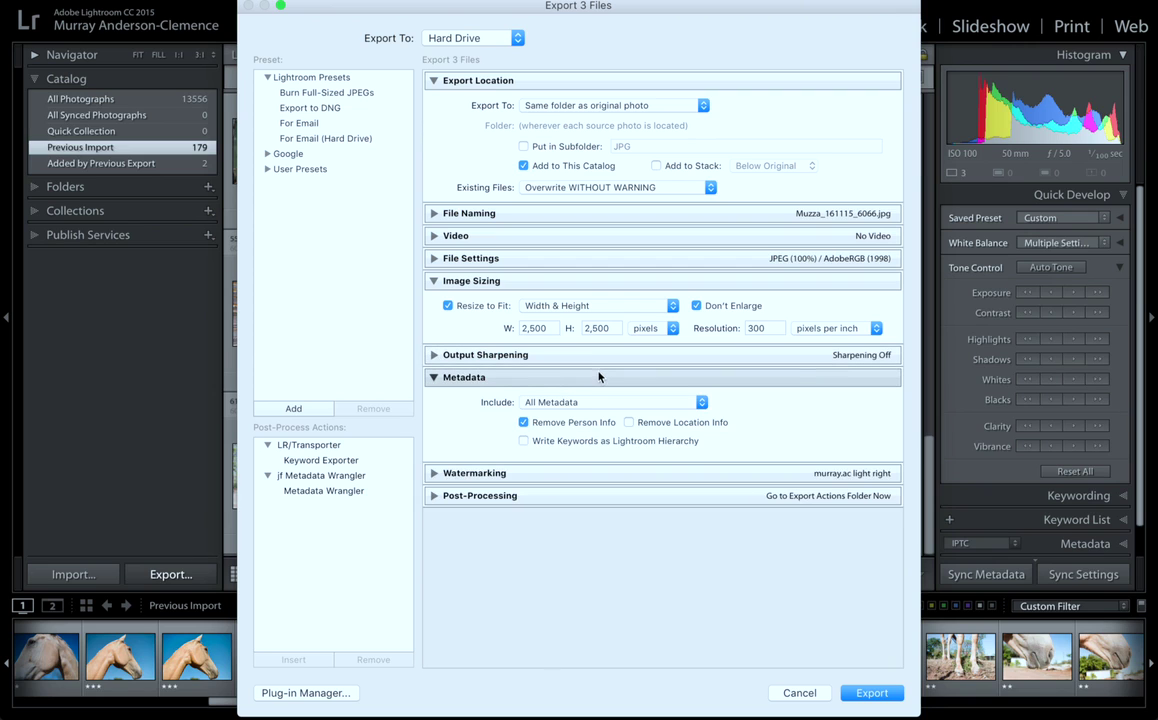
click(598, 377)
Step: Expand the Watermarking settings and open the Watermark Editor for the murray.ac light right watermark
click(590, 400)
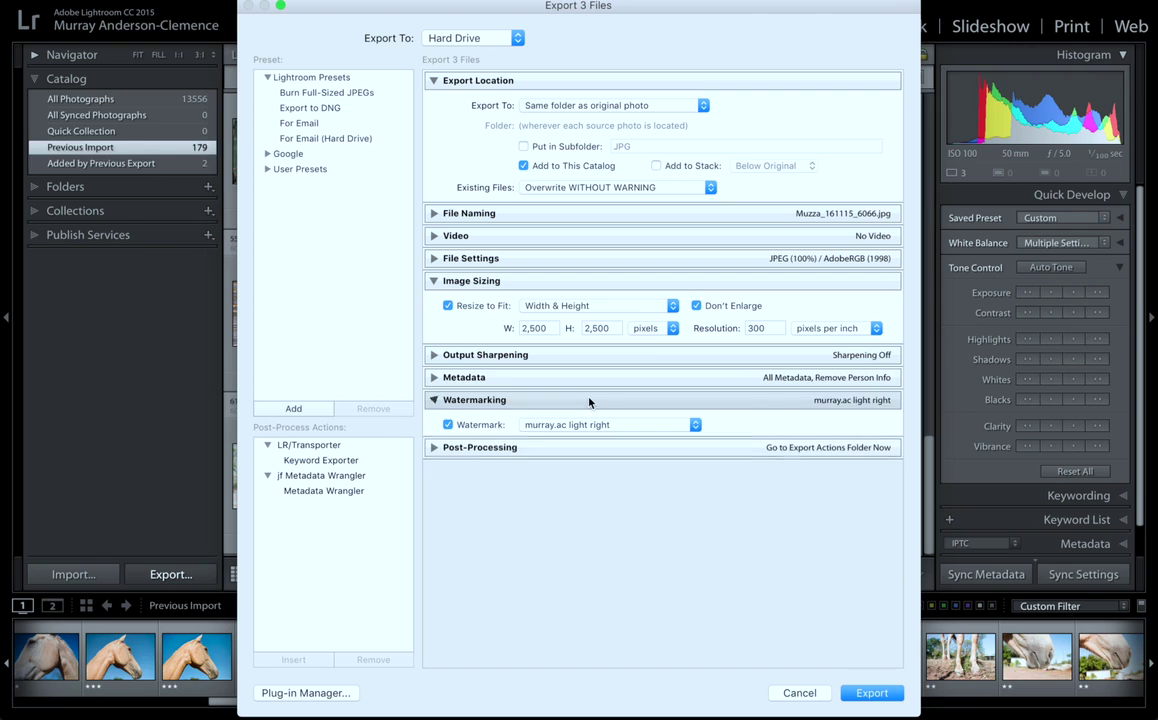
click(636, 425)
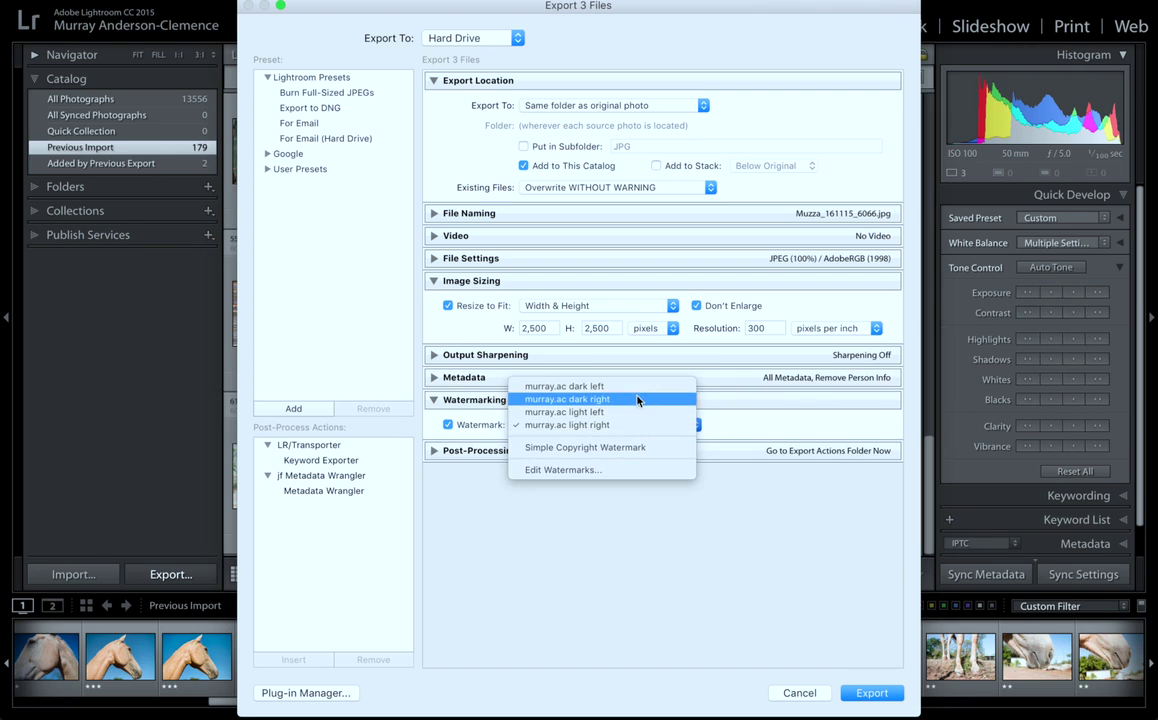
click(631, 472)
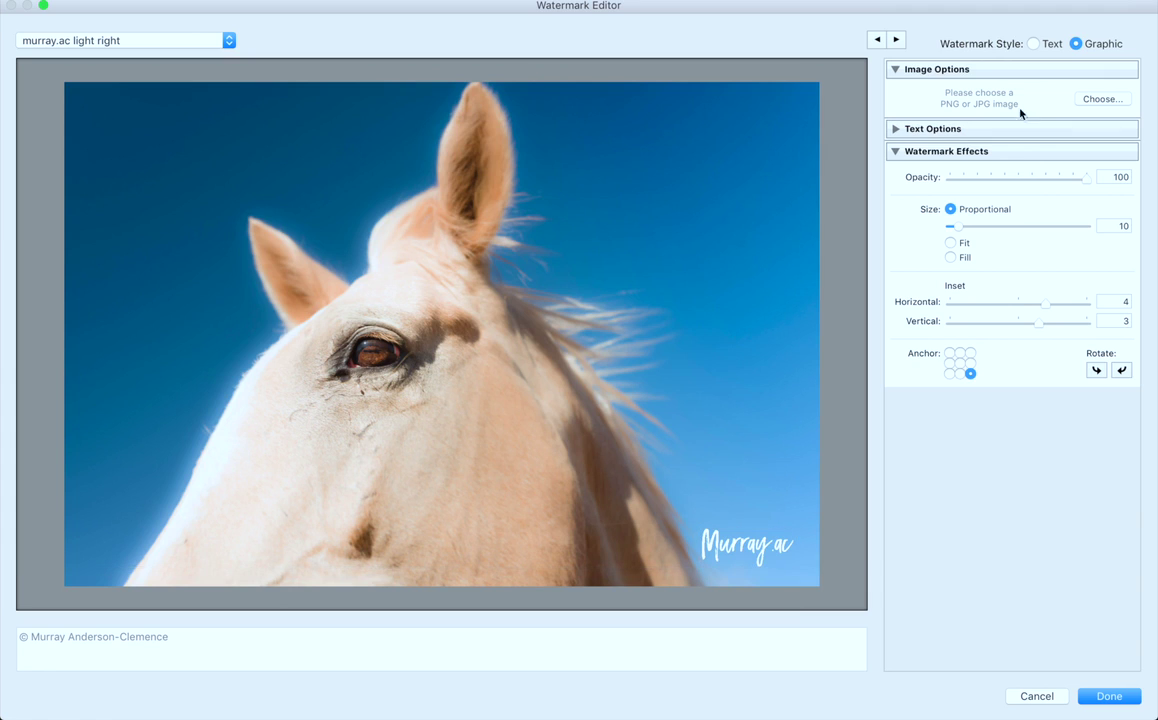
Step: Try the text watermark style and a centred anchor, restoring the graphic style and the lower-right anchor
click(1048, 46)
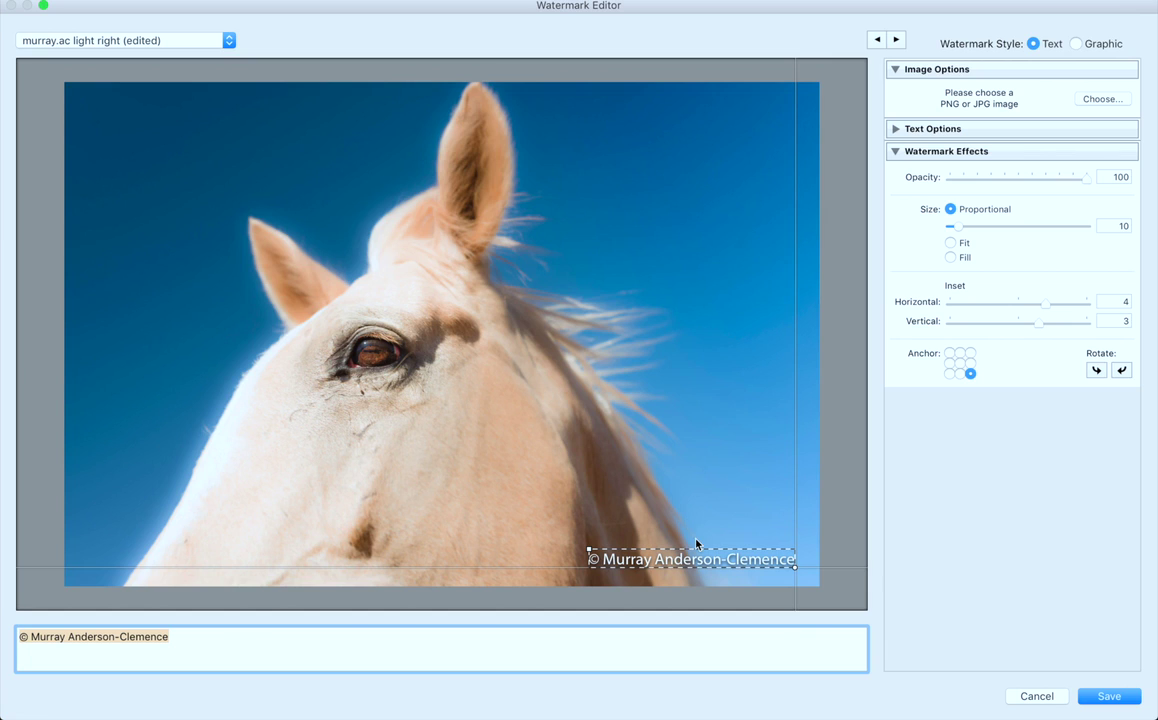
click(1076, 44)
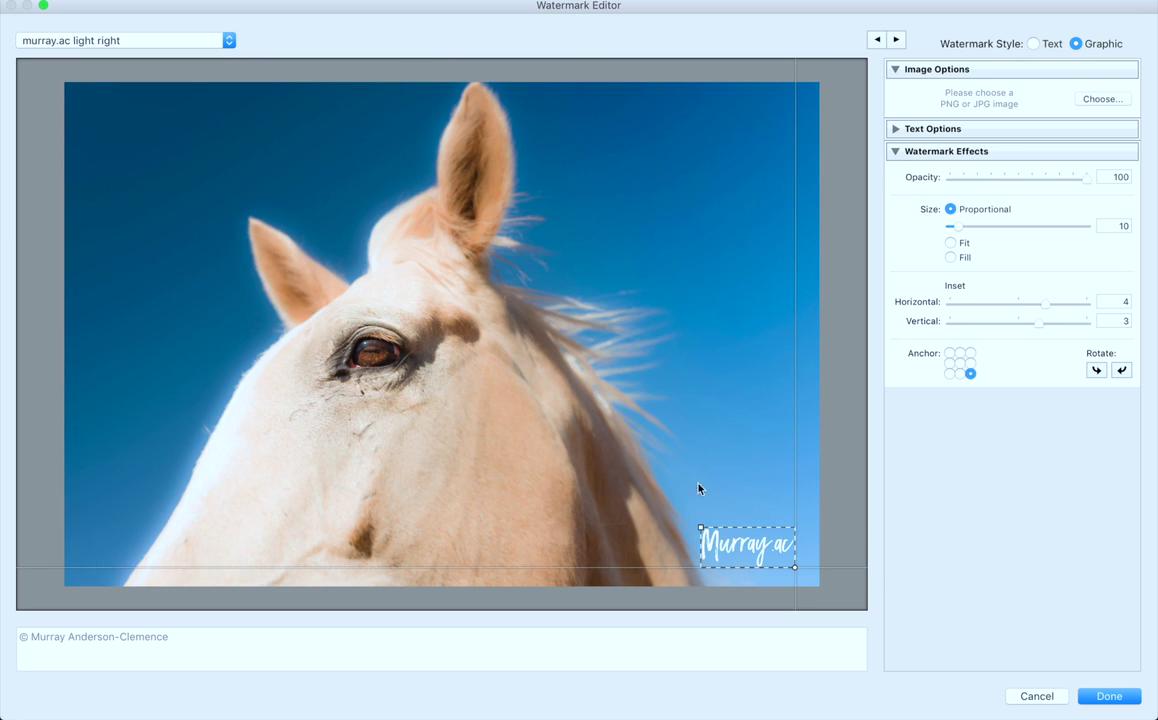
click(960, 363)
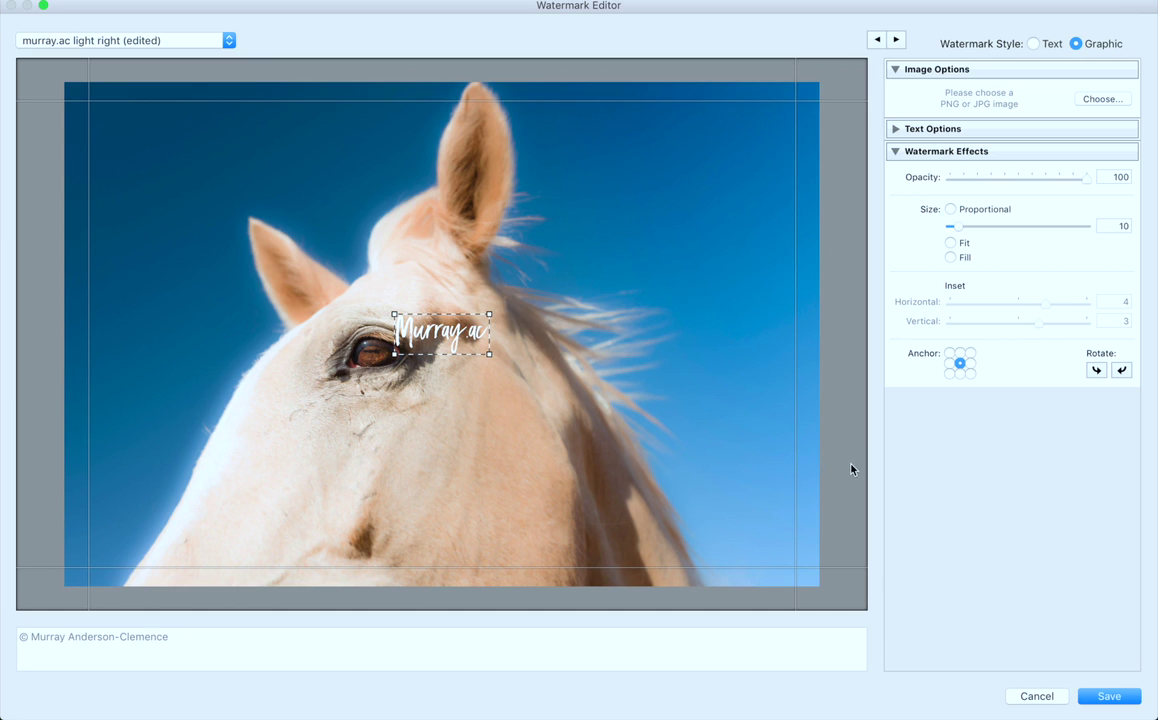
click(970, 374)
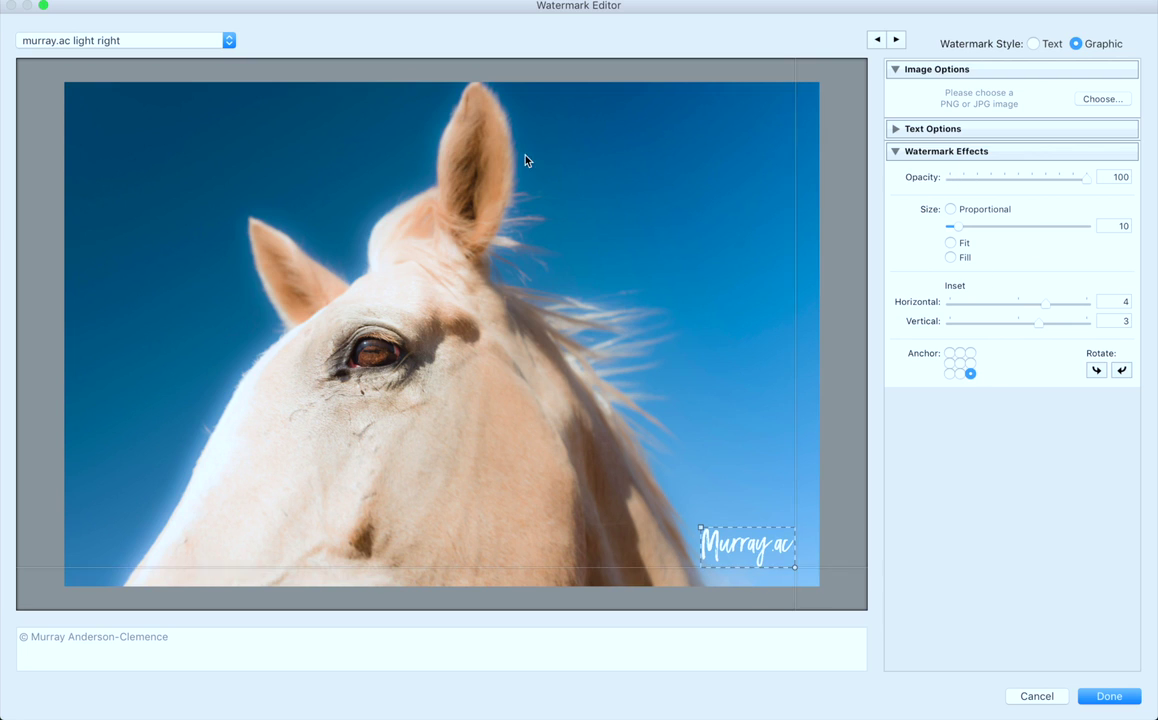
Step: Check the watermark preset options and try the upper-left, middle-left and lower-left anchors, returning the watermark to the lower-right
click(197, 44)
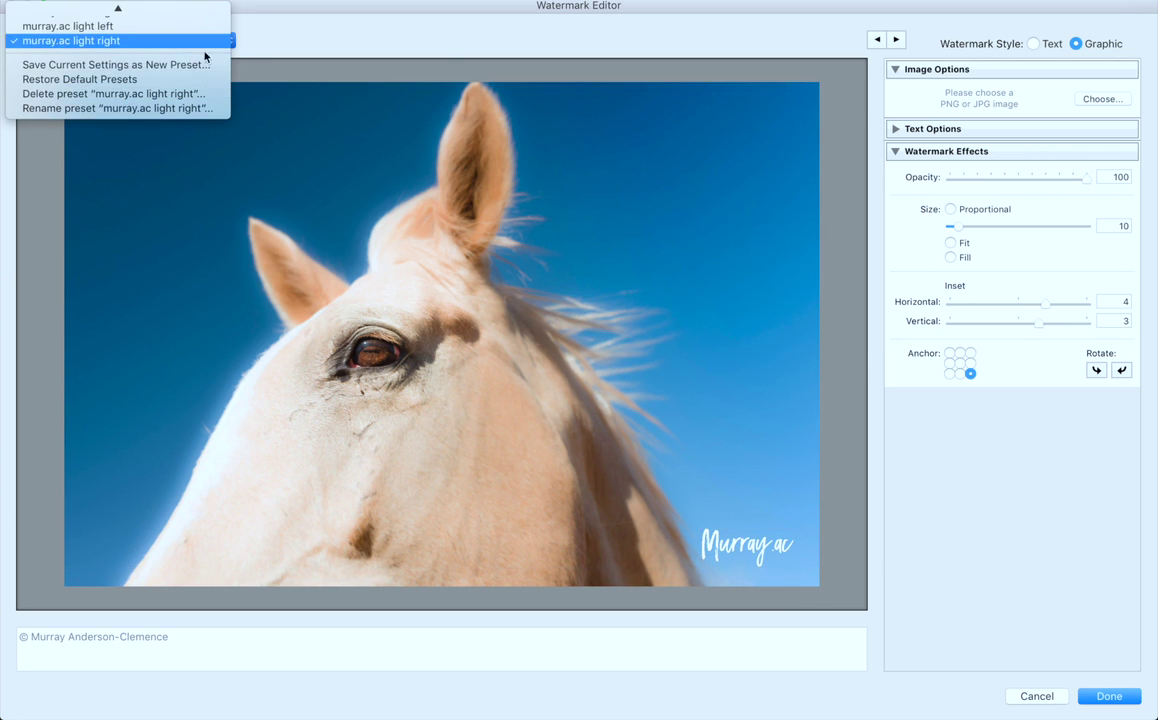
click(456, 20)
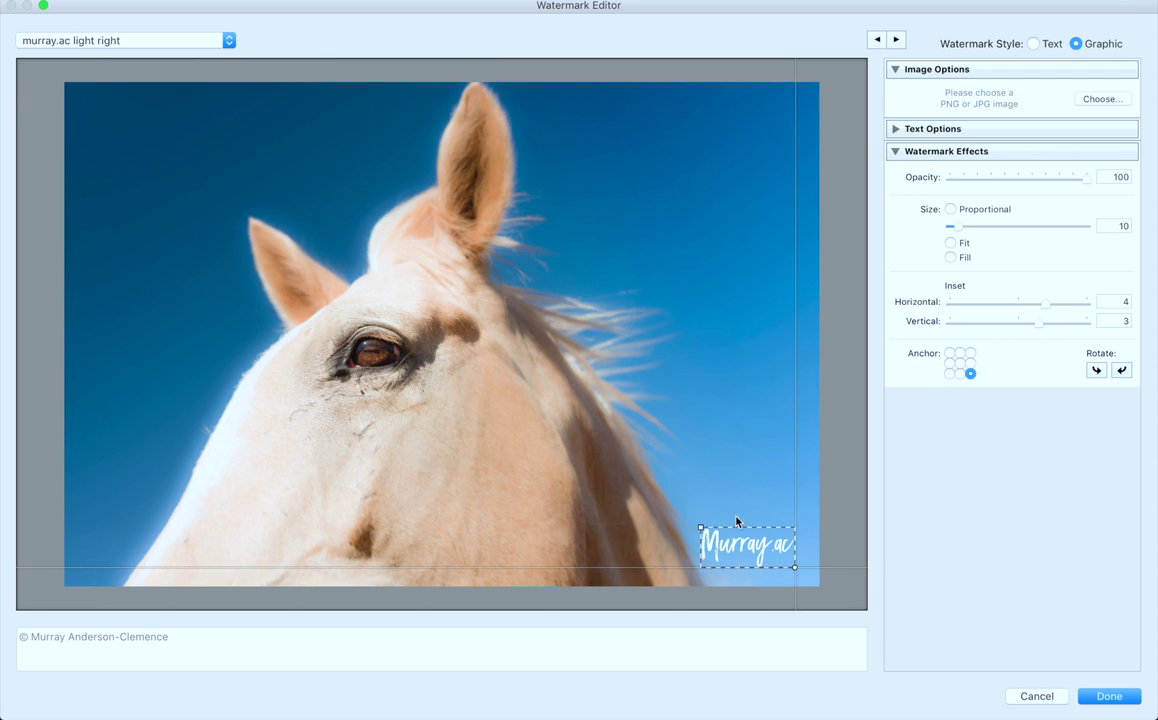
click(950, 354)
click(950, 364)
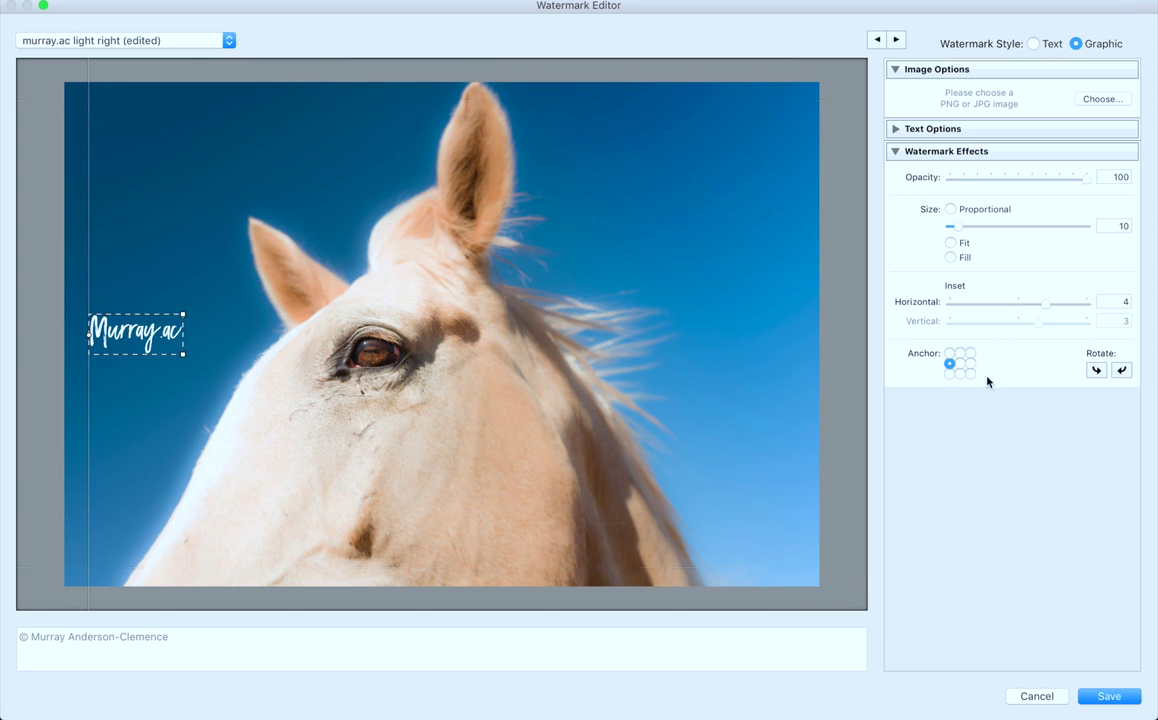
click(969, 374)
click(950, 374)
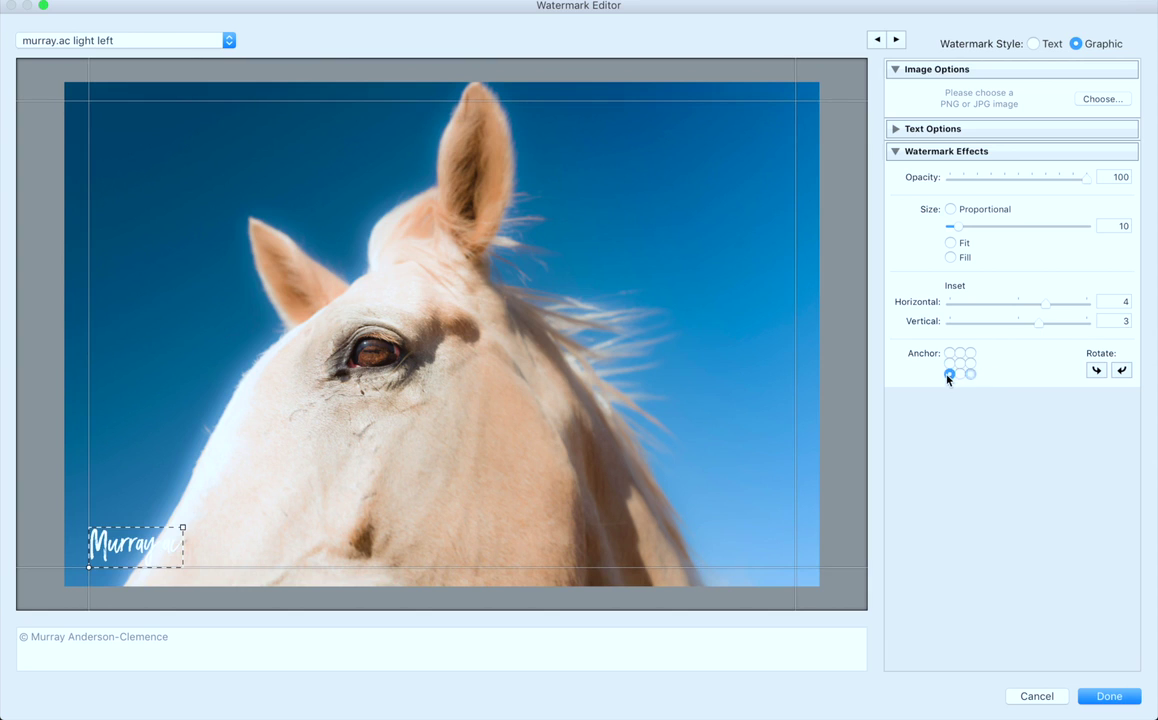
click(970, 375)
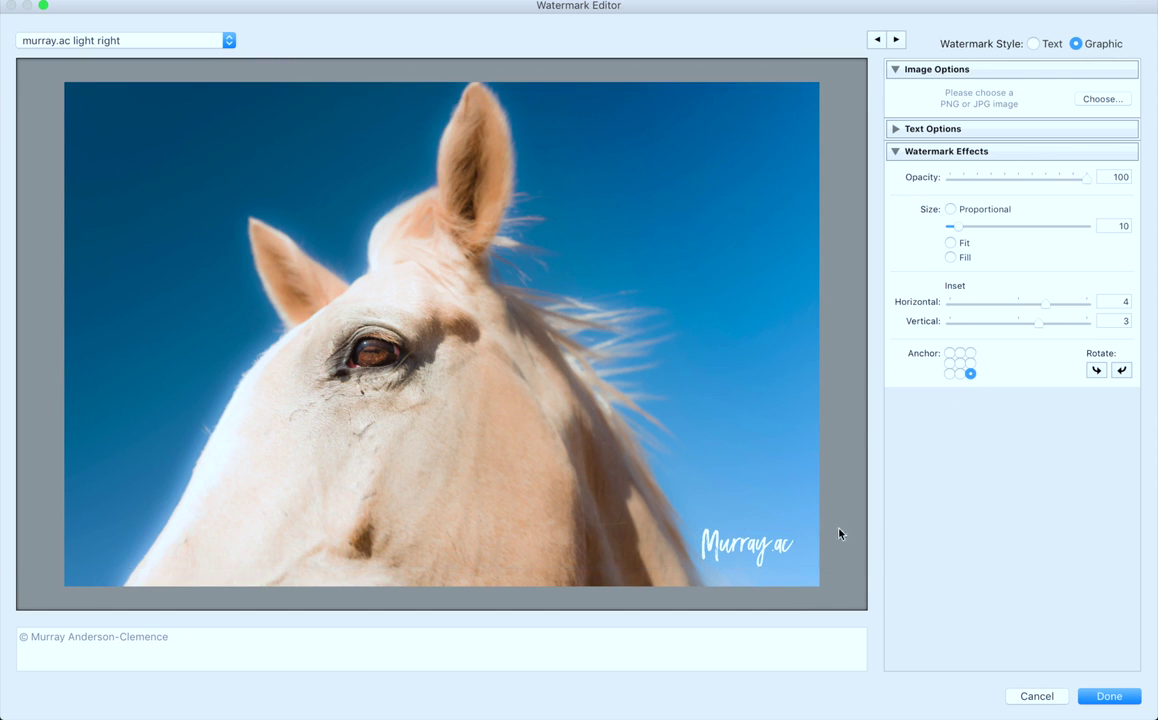
Step: Cancel the Watermark Editor and check the available watermarks, keeping murray.ac light right
click(1037, 697)
click(686, 425)
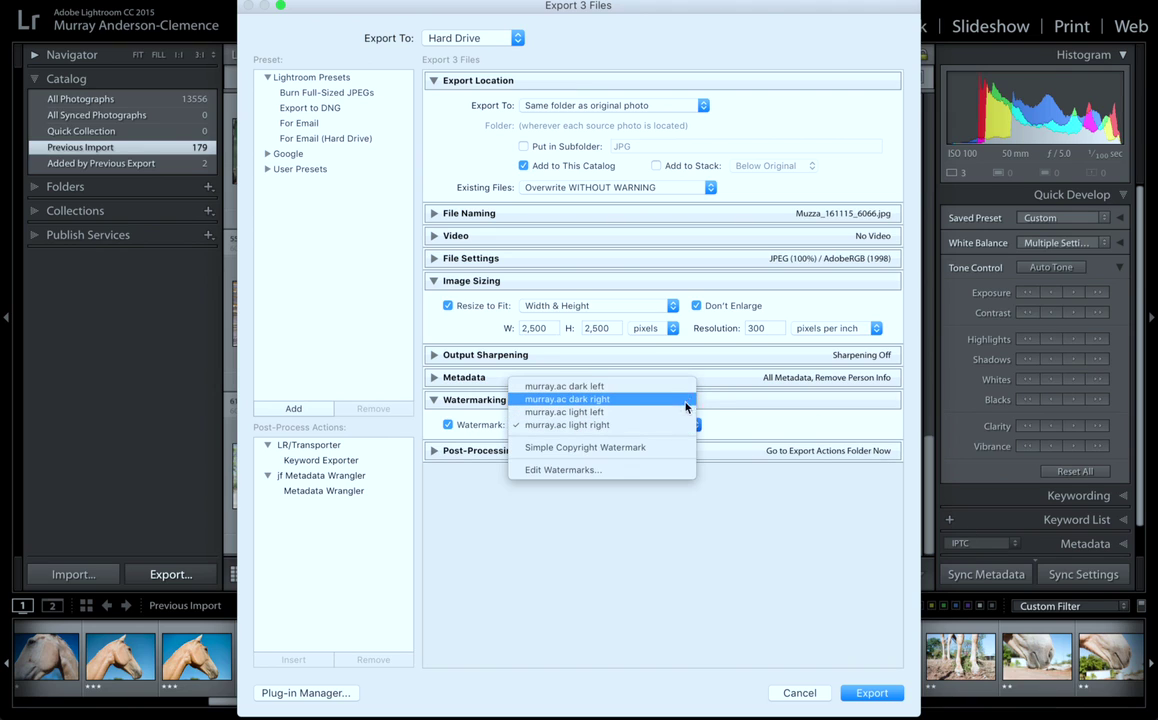
click(729, 549)
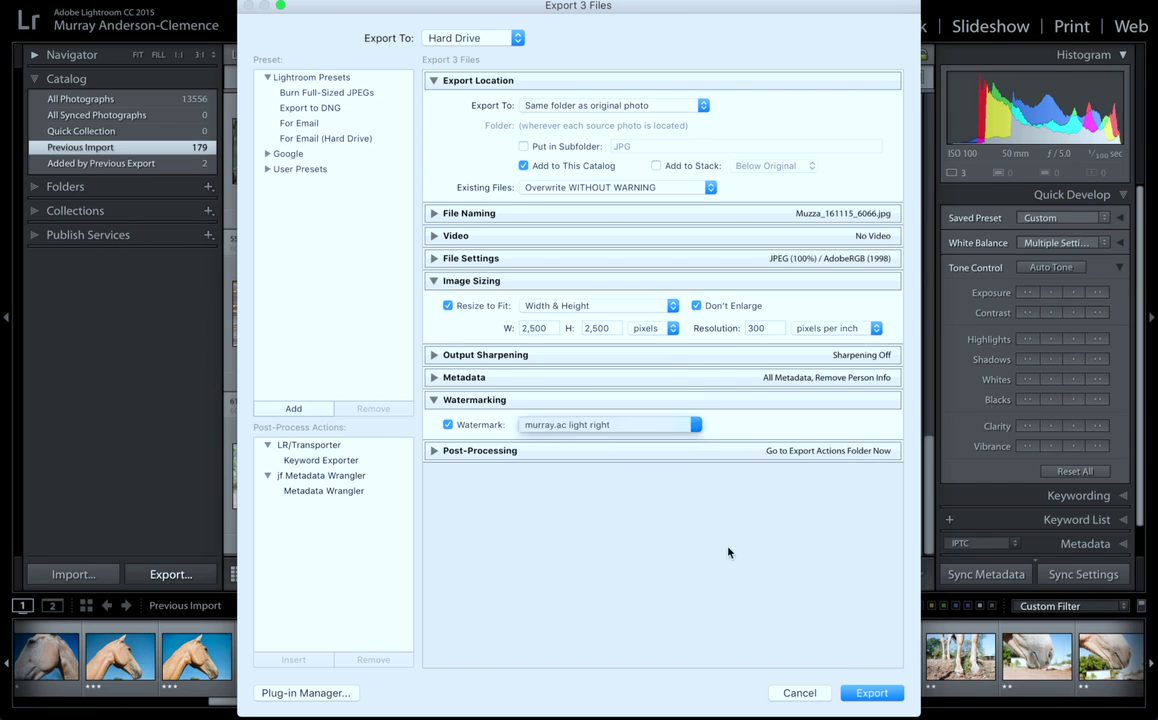
Step: Expand the Post-Processing settings, check the after-export options while keeping Go to Export Actions Folder Now, and export the three photos
click(734, 451)
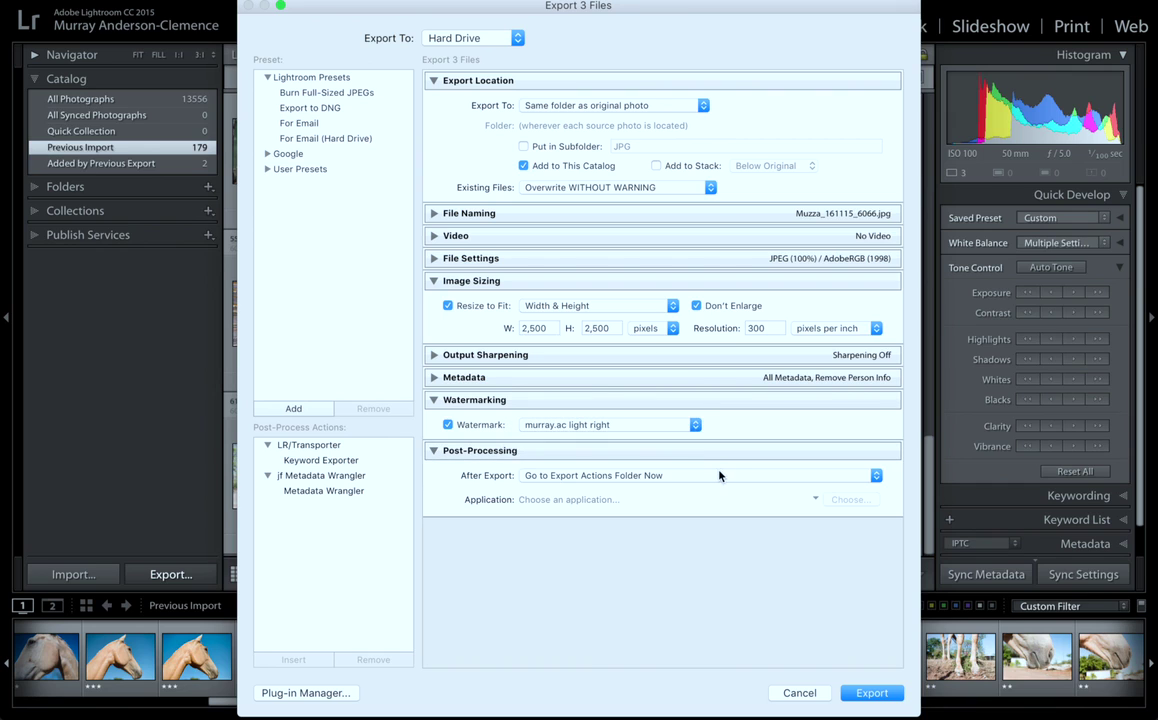
click(719, 475)
click(719, 475)
click(719, 475)
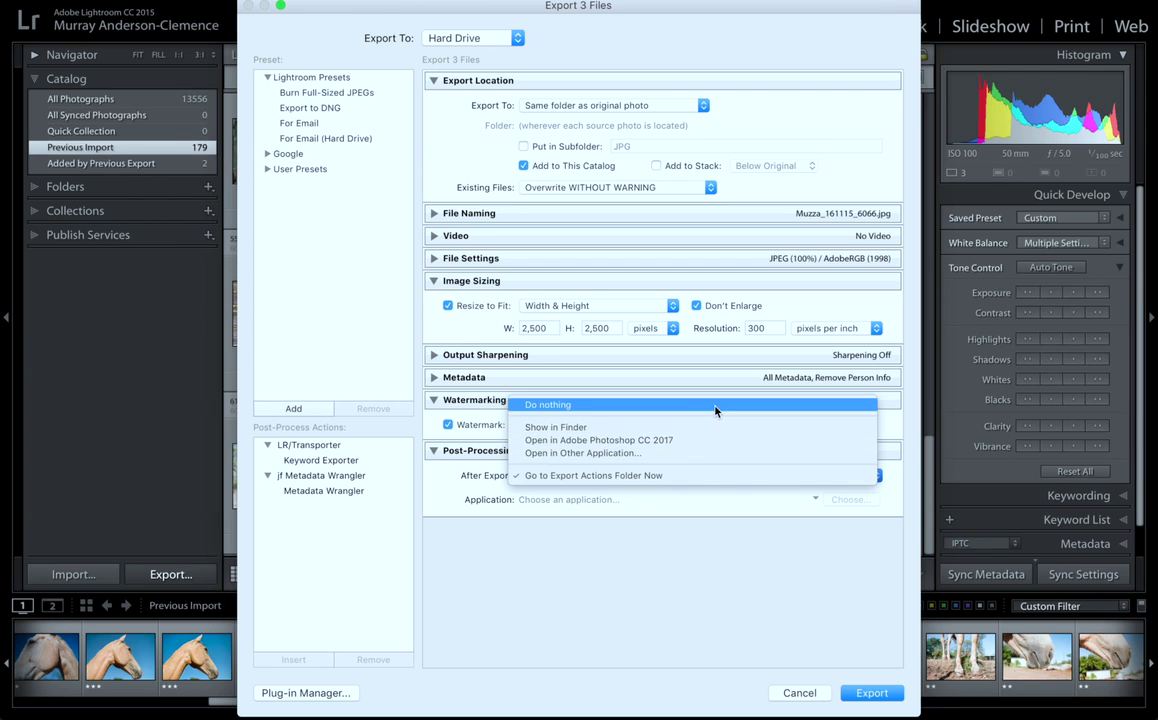
click(640, 475)
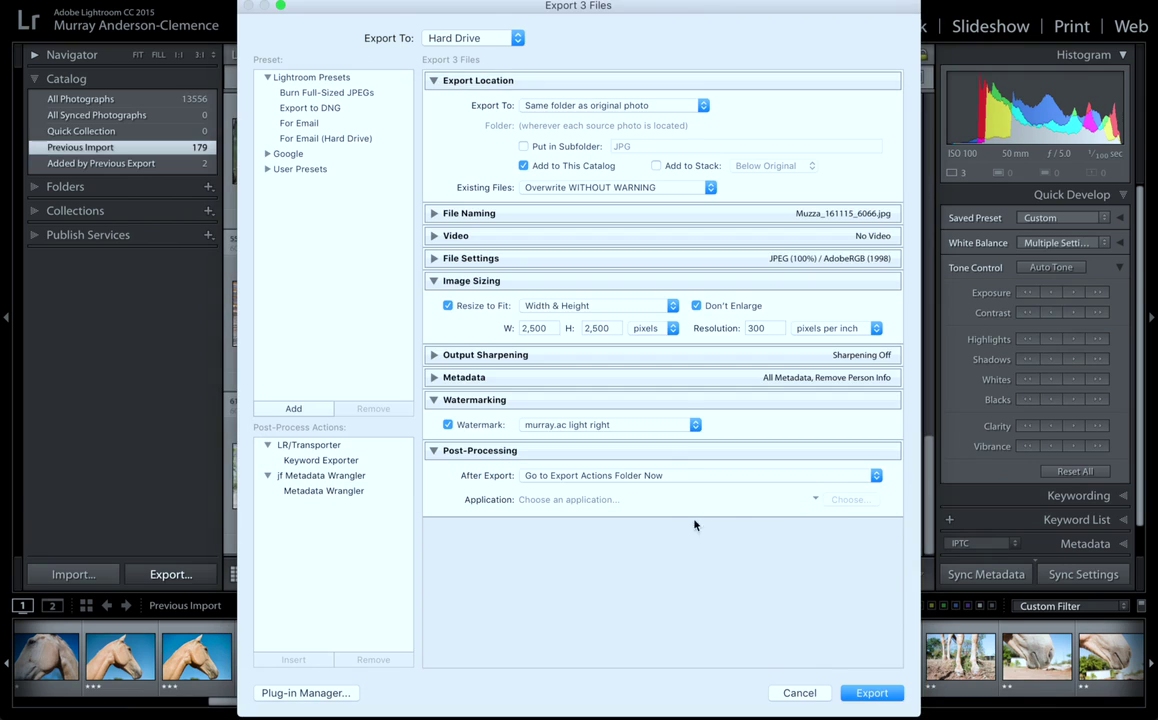
click(873, 693)
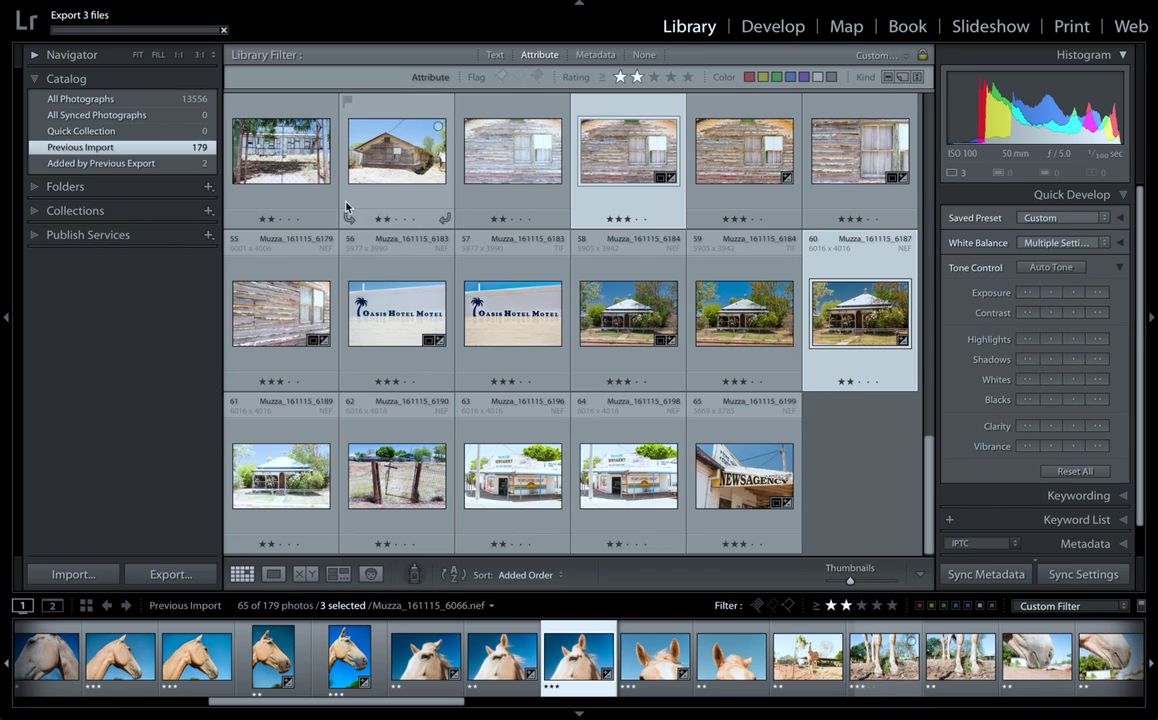
click(156, 27)
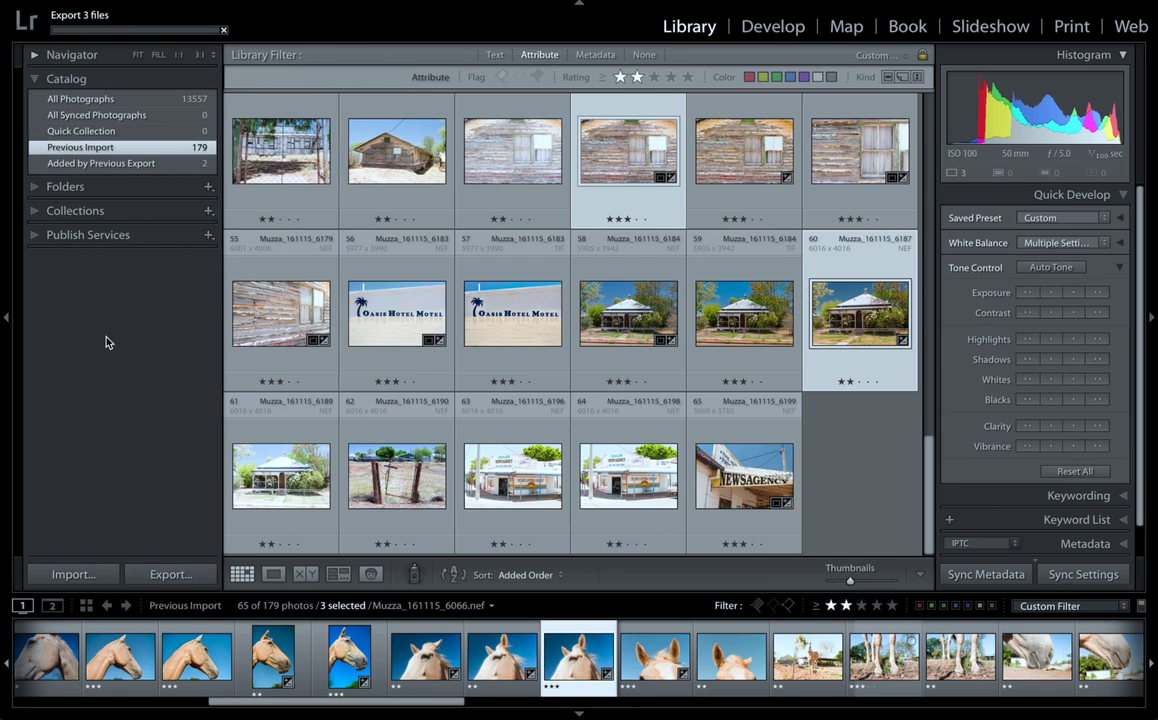
click(171, 576)
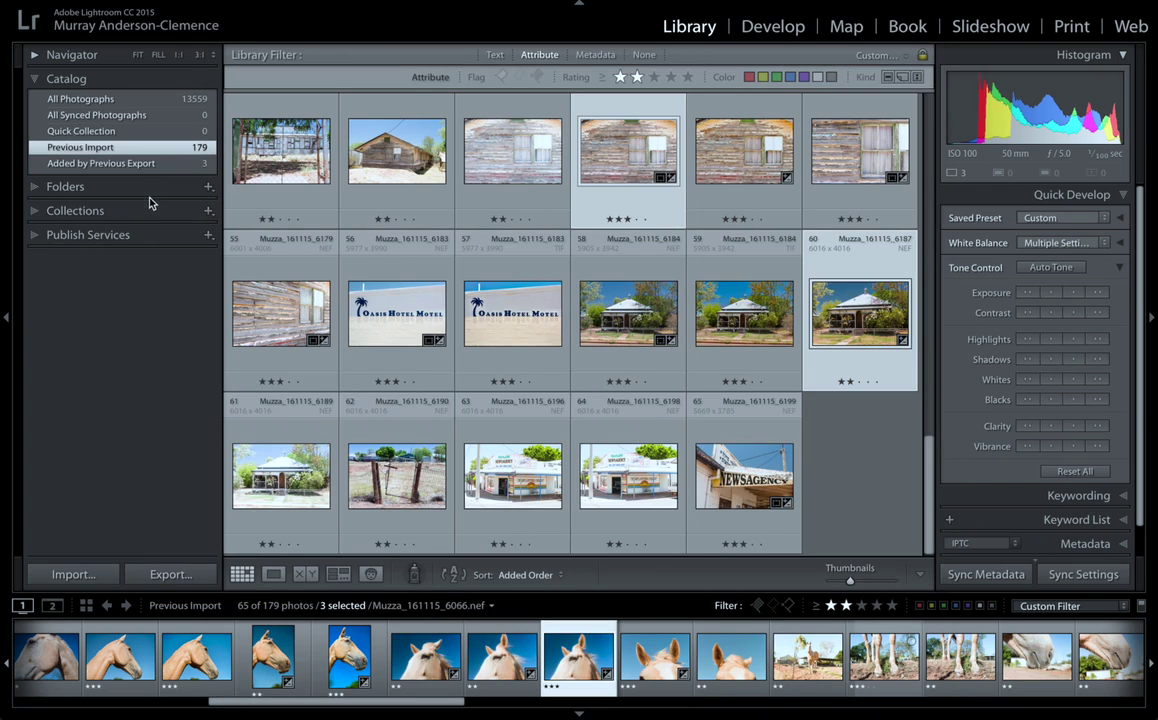
Step: Expand the Folders list and open the 161115 Cloncurry folder under Desktop
click(148, 188)
scroll(163, 327, down, 8)
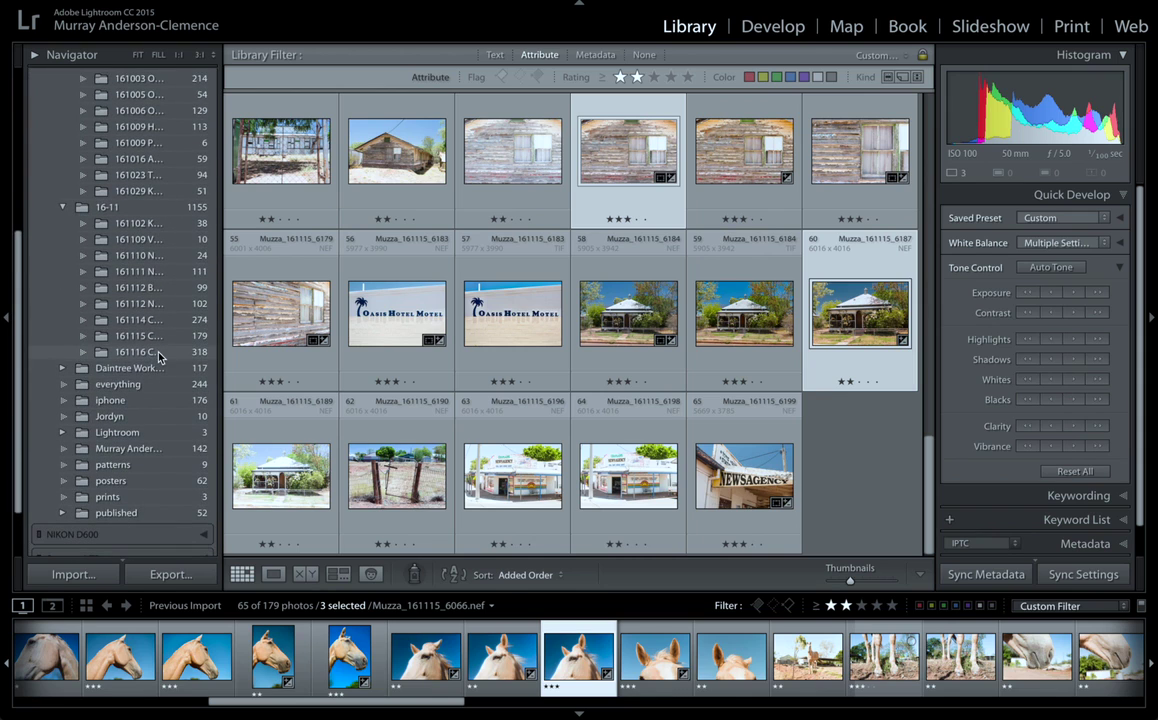
scroll(158, 355, up, 8)
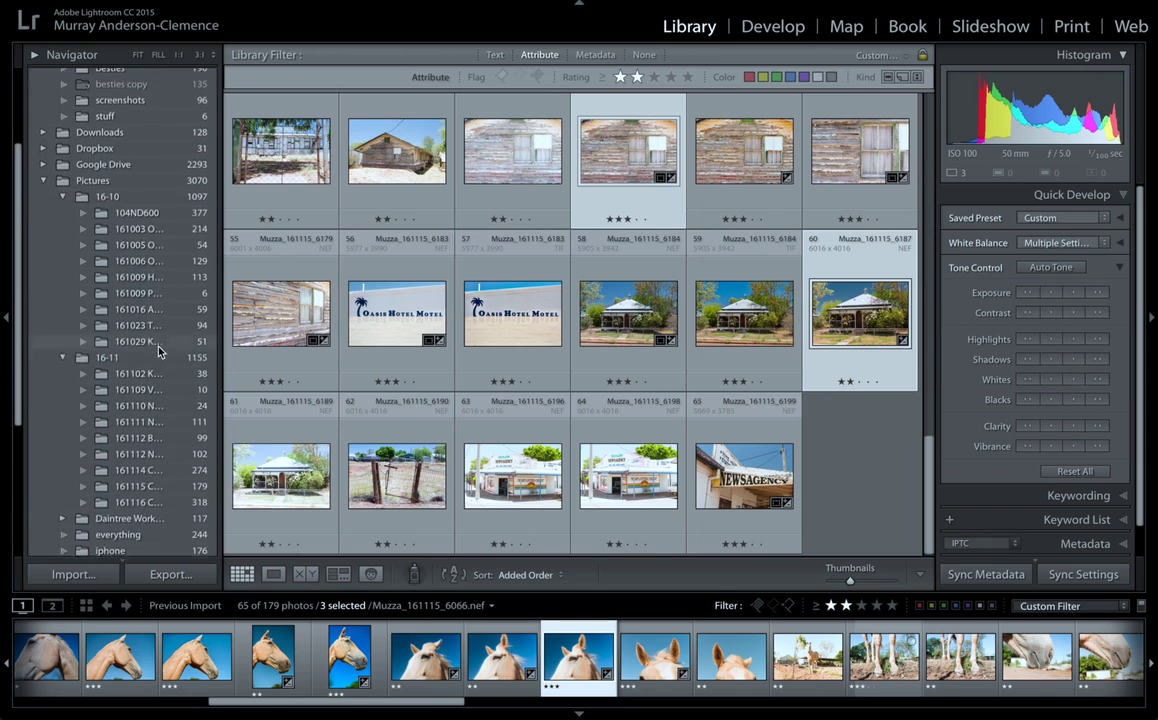
click(143, 163)
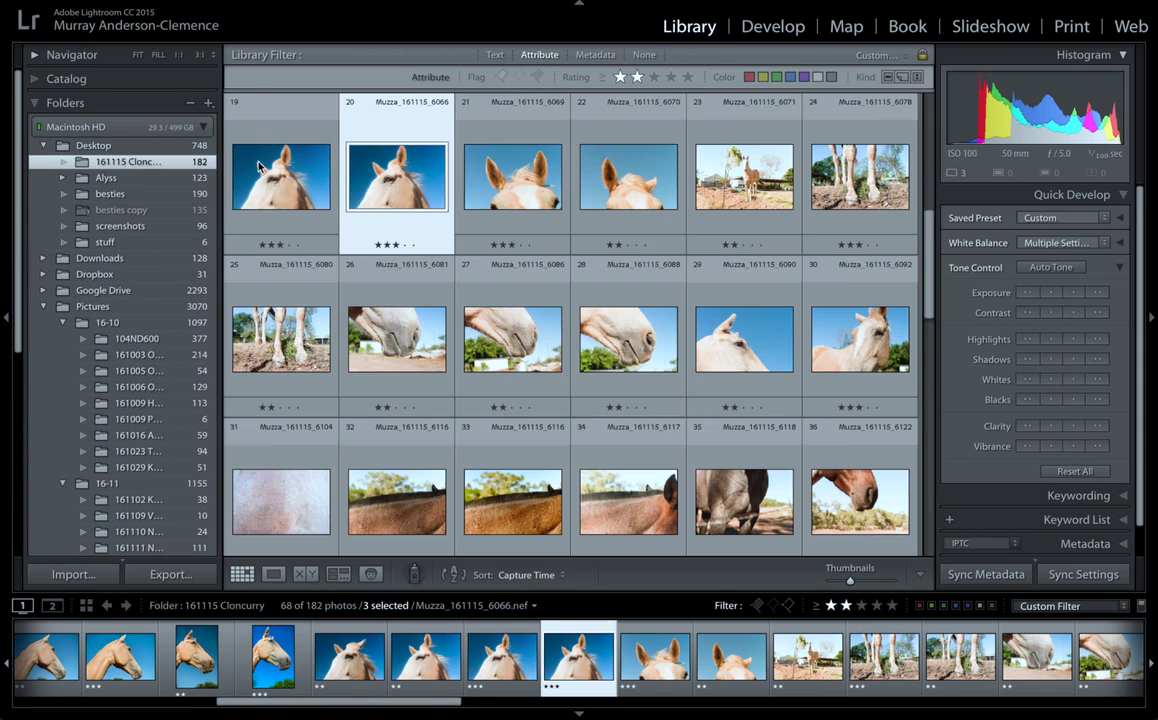
Step: Filter the folder to photos rated three stars and higher and select the exported Muzza_161115_6169 JPG
click(653, 76)
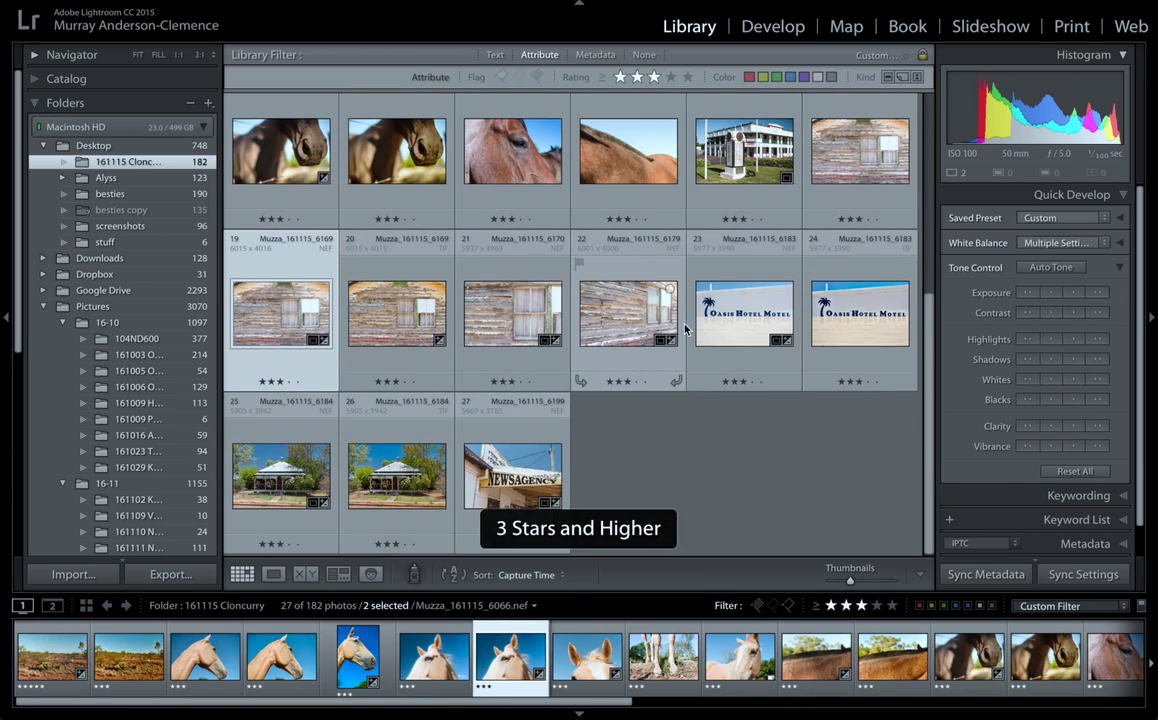
scroll(302, 343, up, 3)
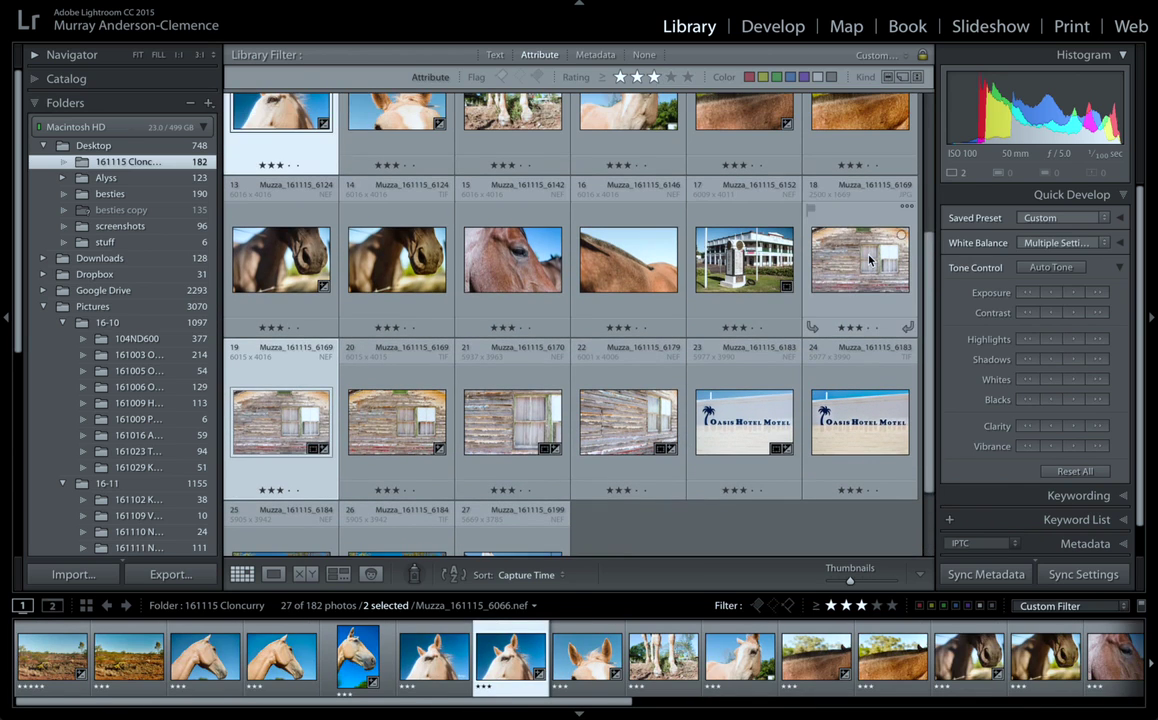
click(870, 260)
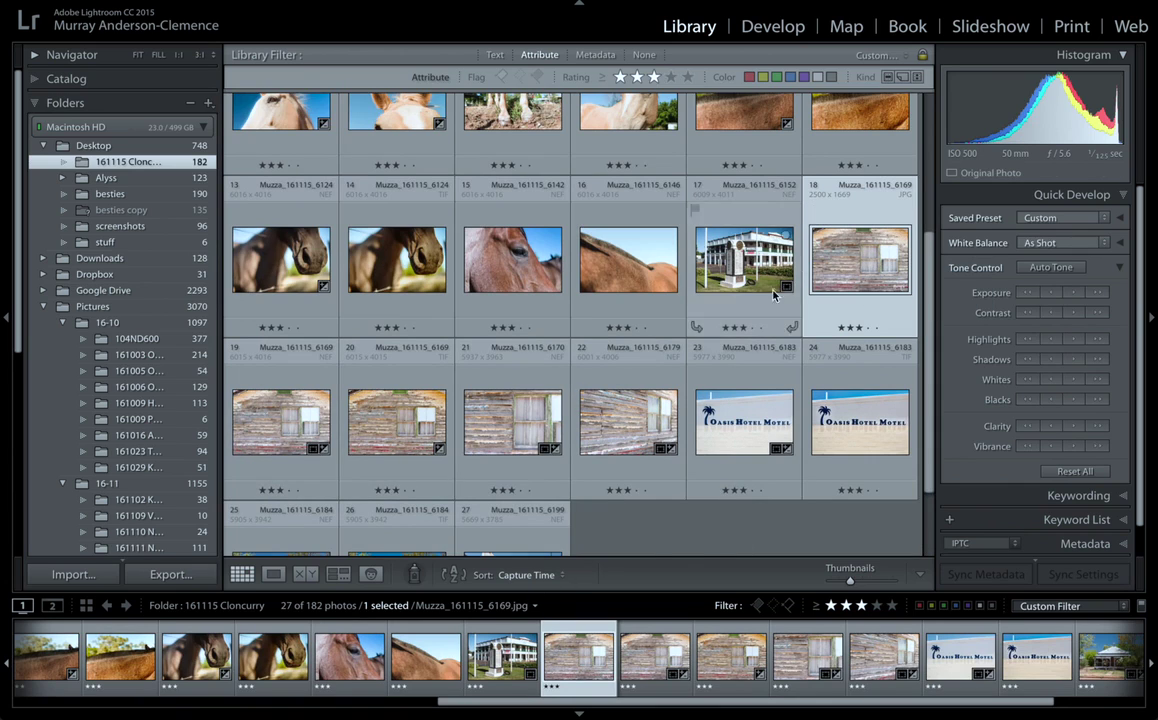
Step: Show the exported Muzza_161115_6169.jpg in Finder, and close the open Finder windows to return to Lightroom
right_click(853, 261)
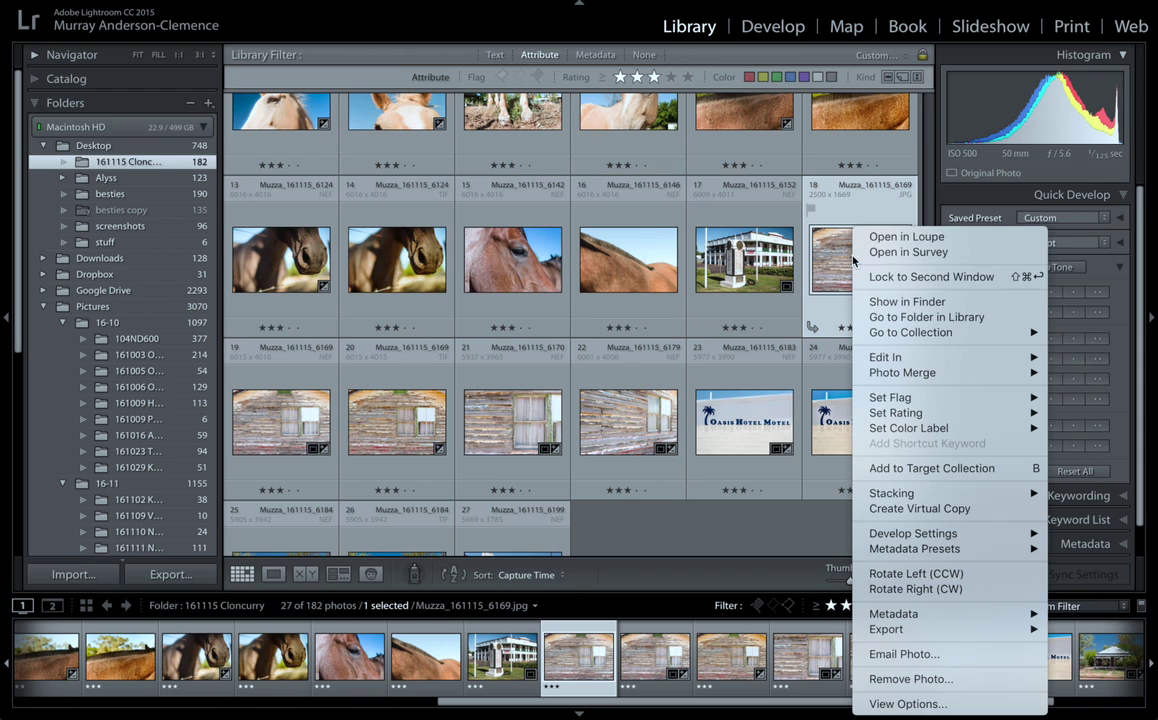
click(925, 302)
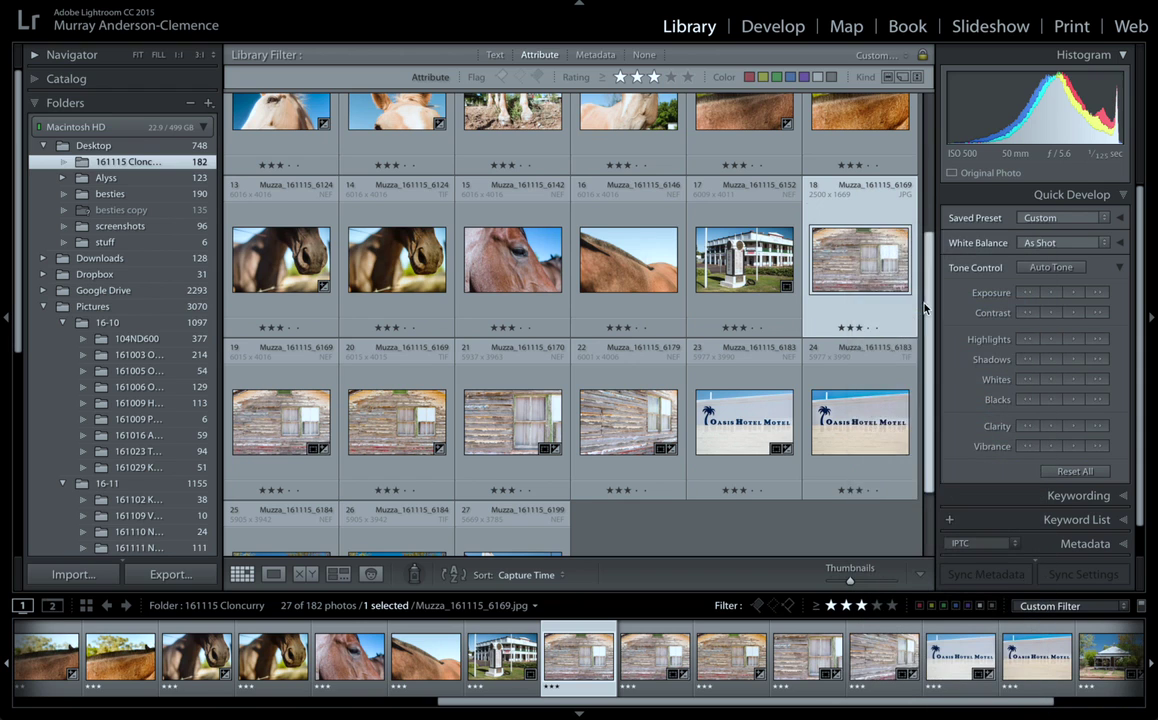
scroll(643, 355, down, 5)
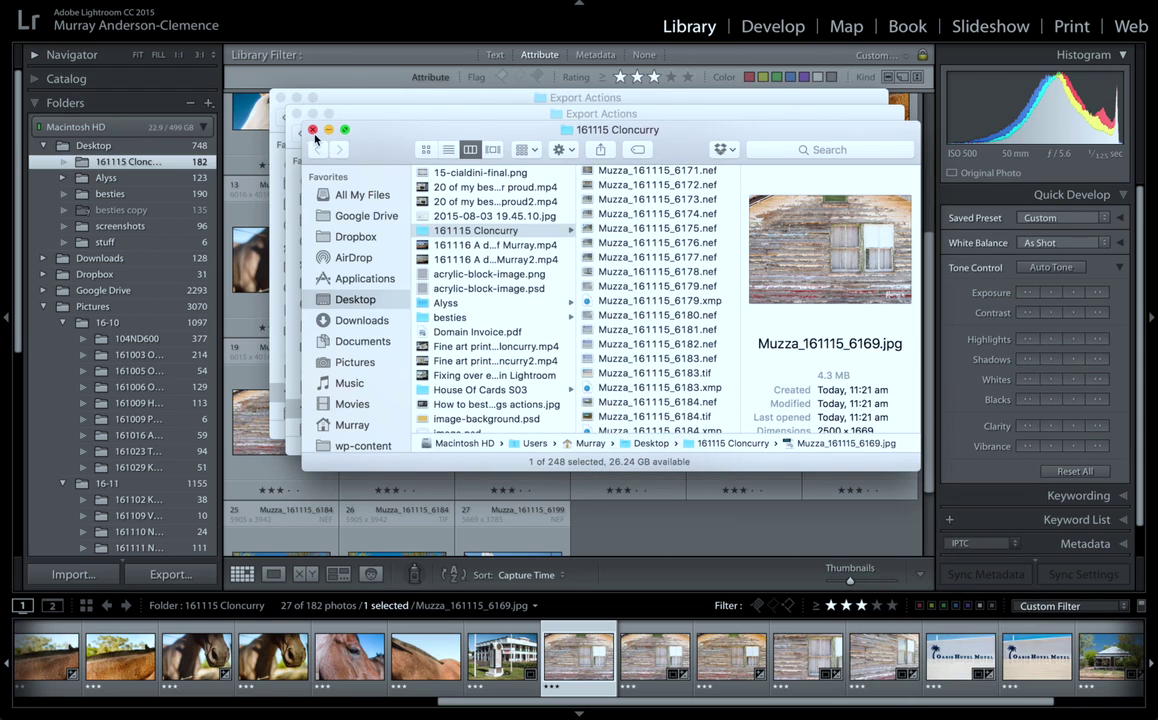
key(super+w)
key(super+w)
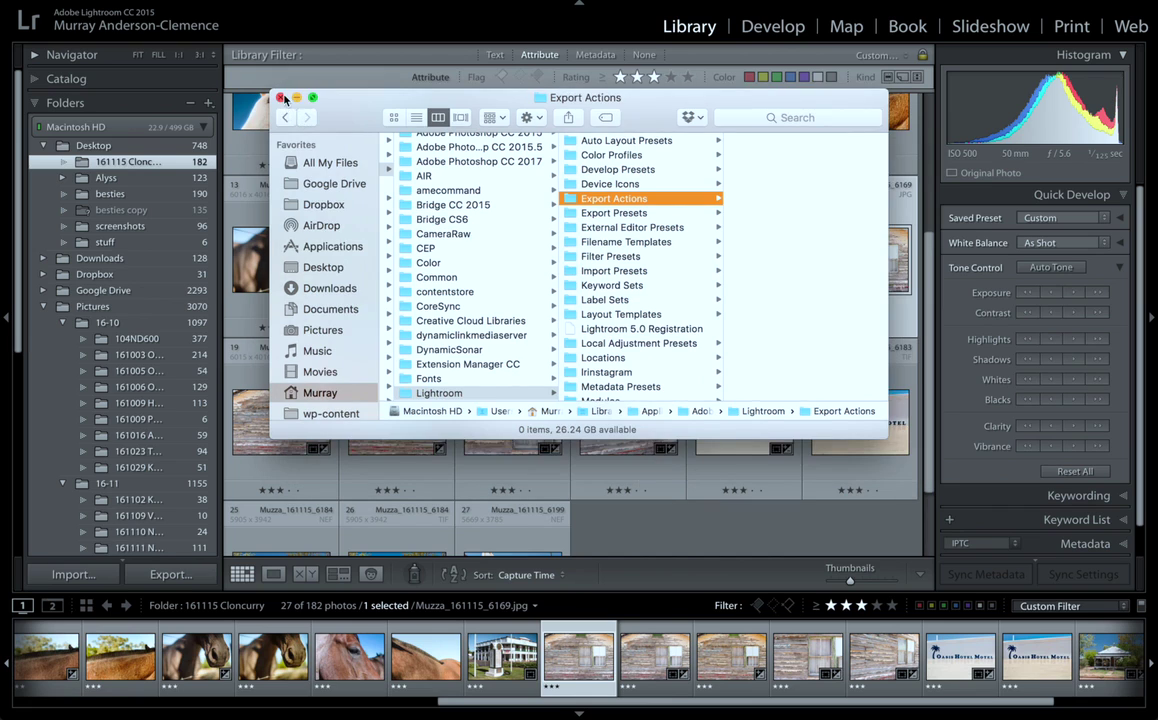
click(281, 97)
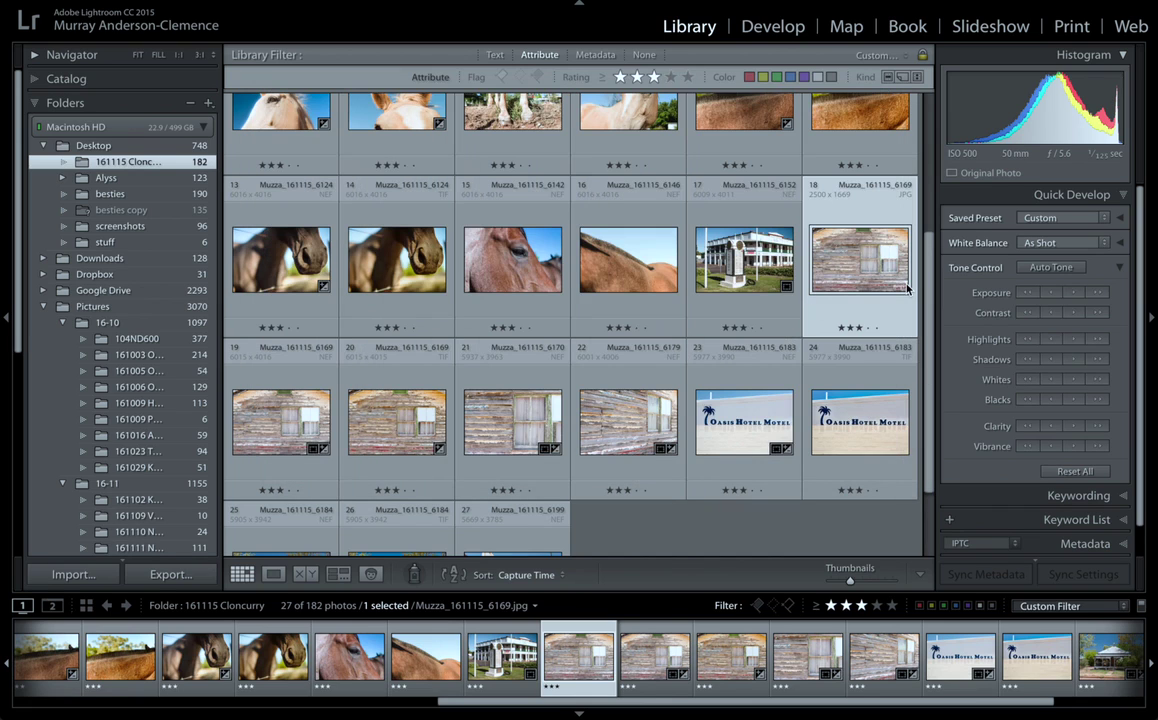
Step: Open the 161003 Orpheus Island folder, clear the star-rating filter and browse through all its photos
scroll(781, 324, up, 2)
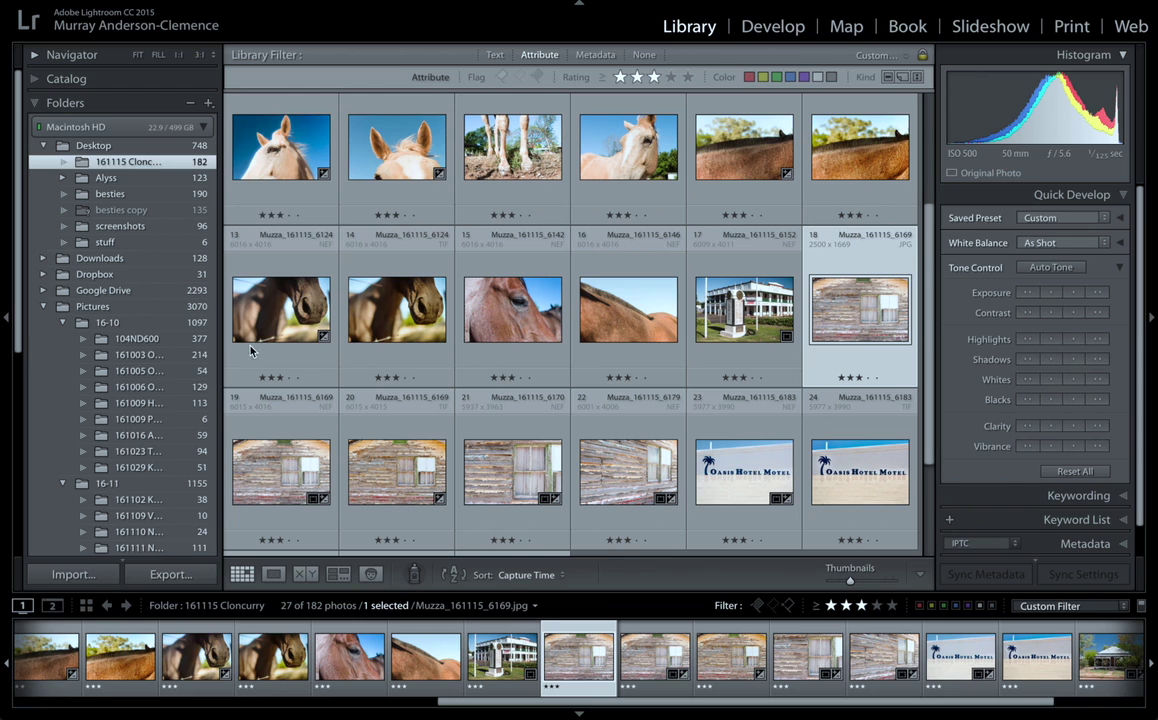
click(149, 360)
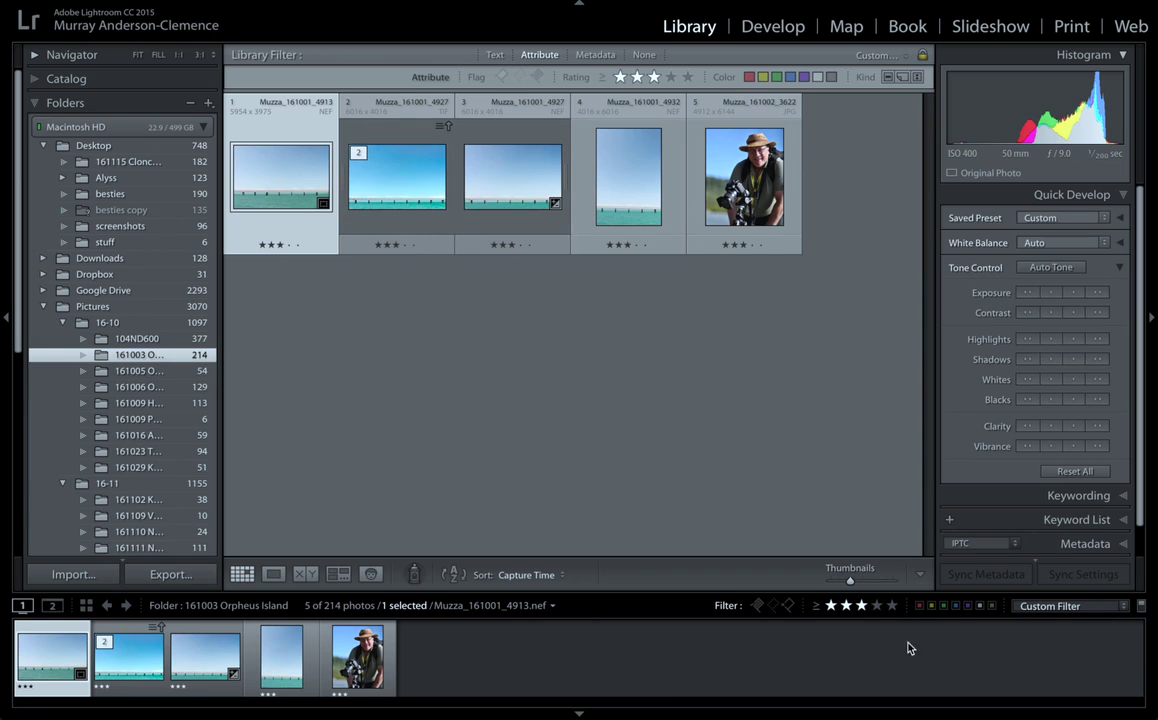
click(840, 606)
click(832, 607)
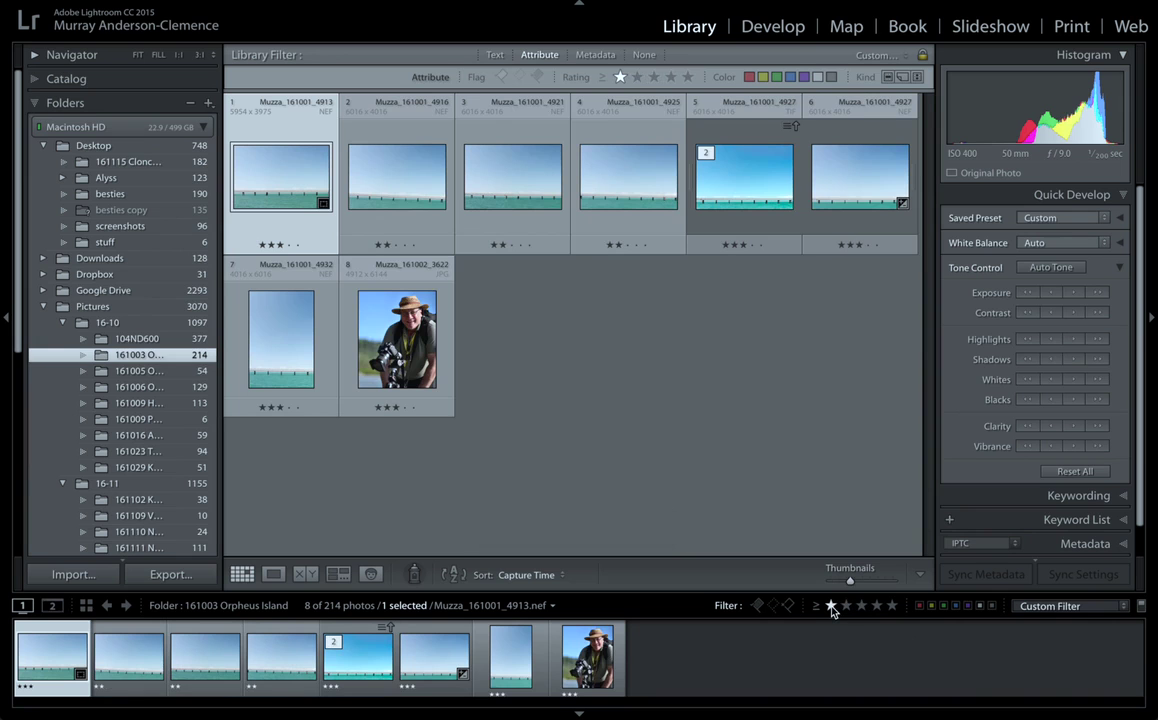
click(831, 607)
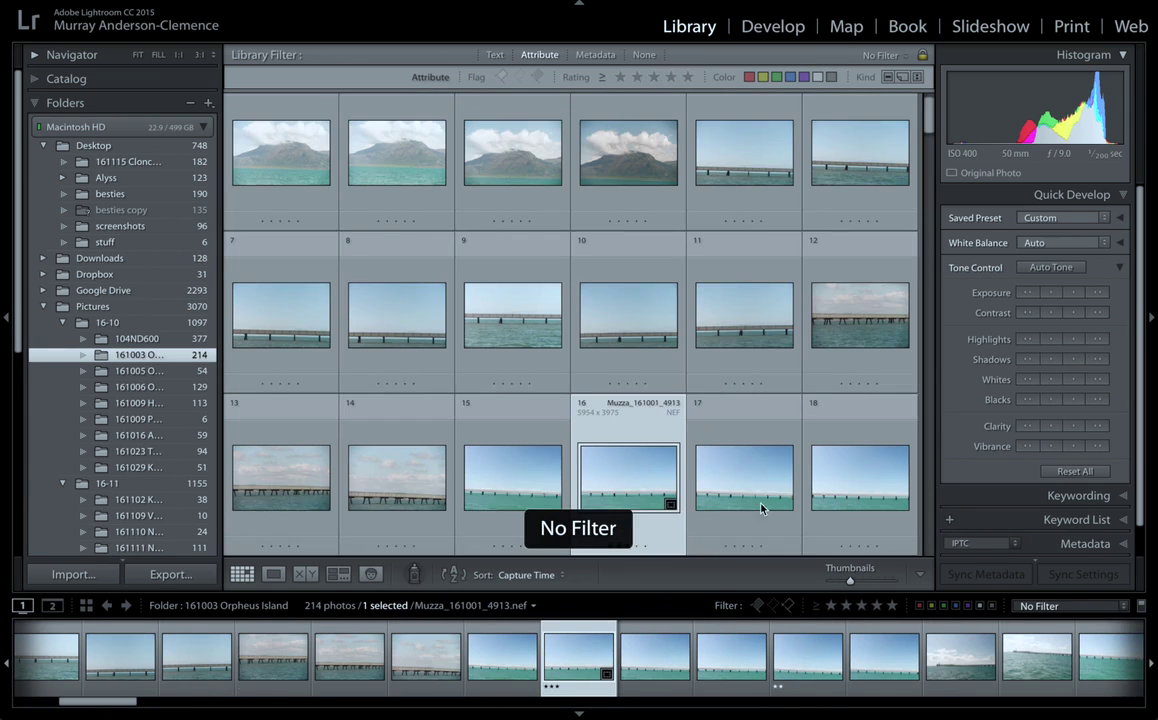
scroll(620, 300, down, 10)
scroll(652, 313, down, 15)
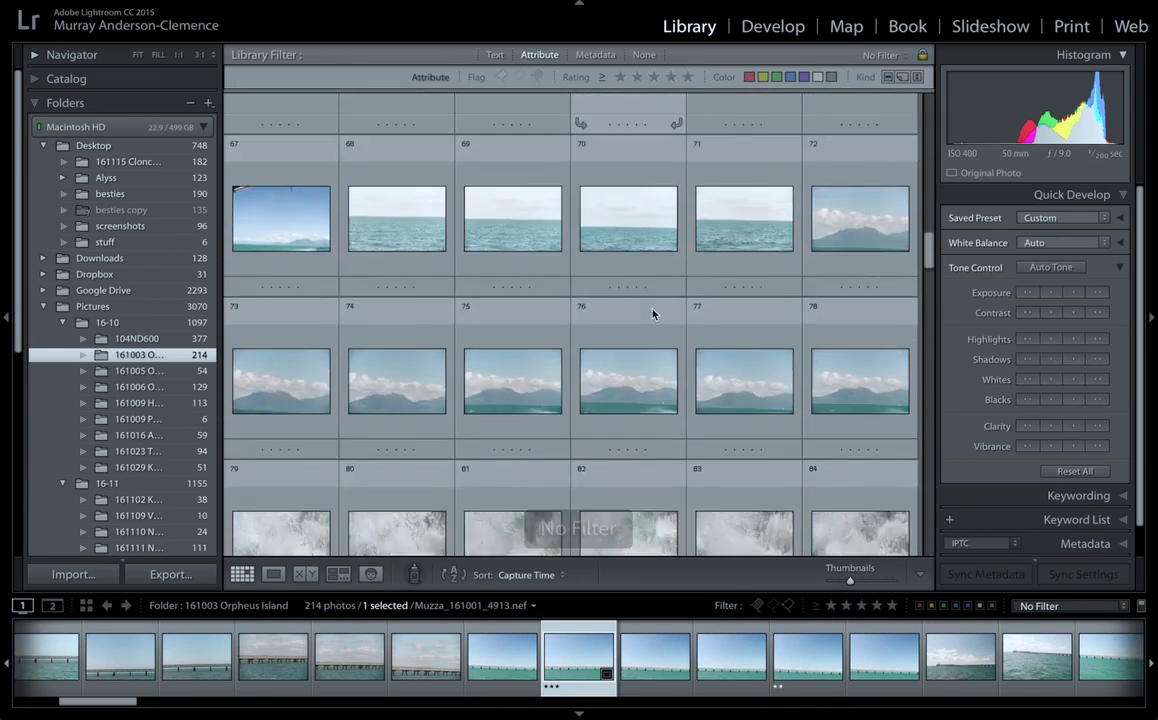
scroll(652, 313, down, 5)
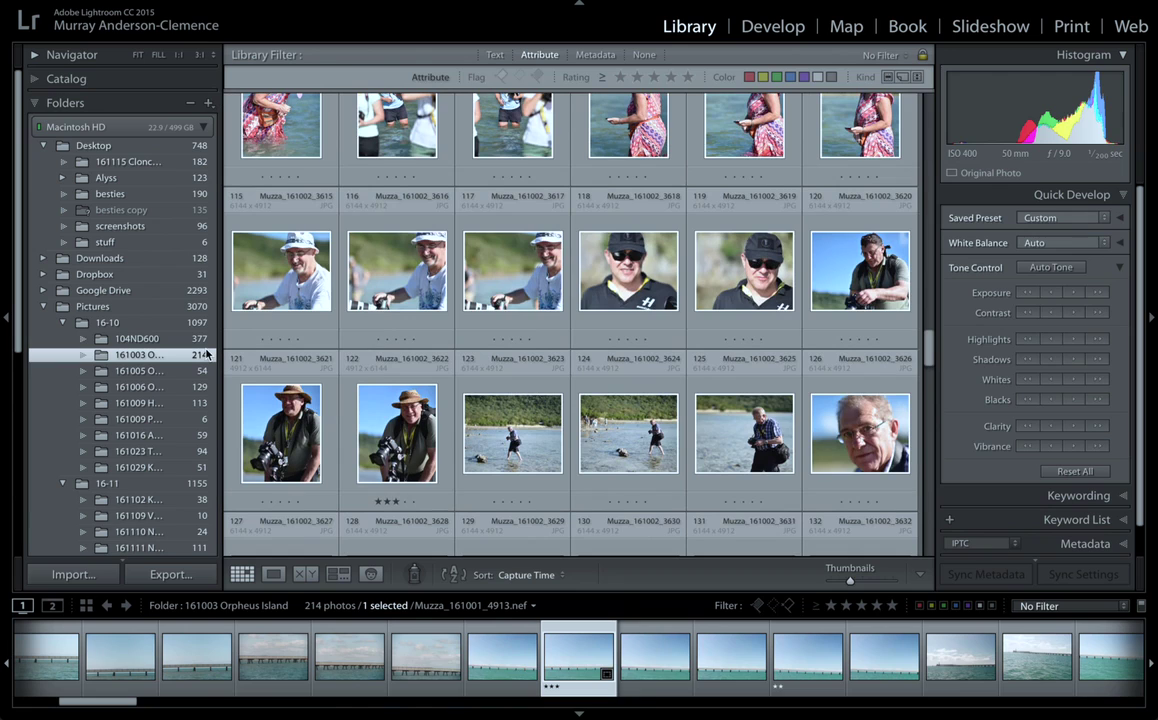
mouse_move(490, 4)
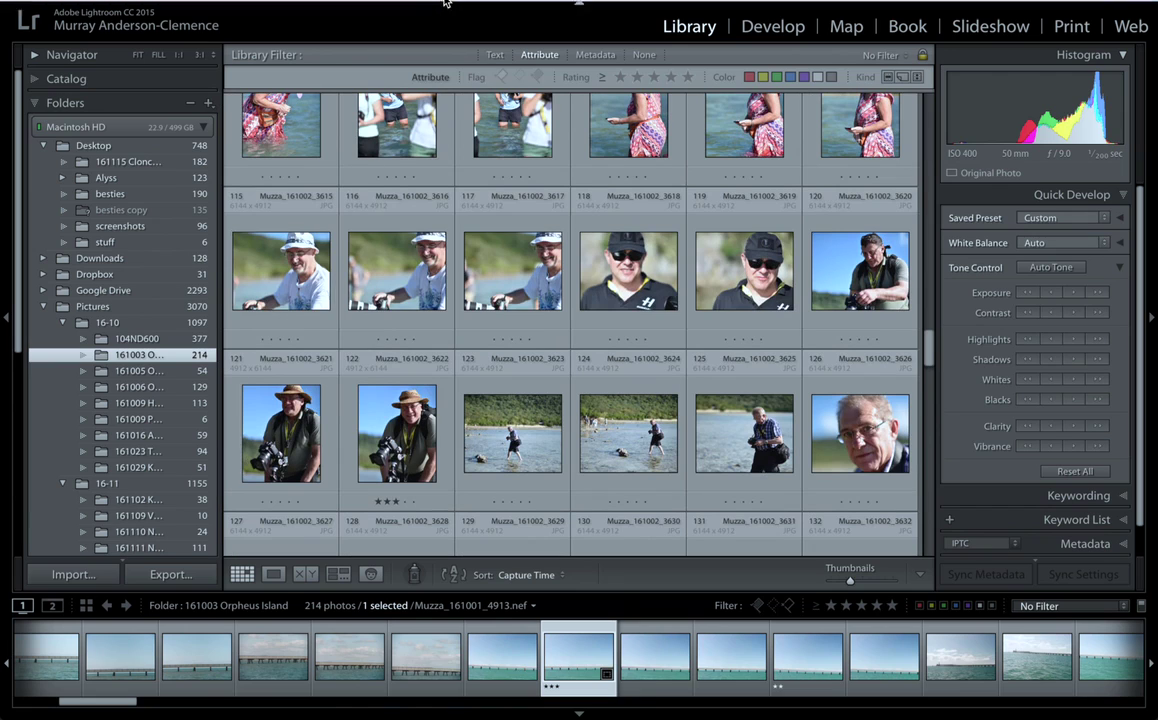